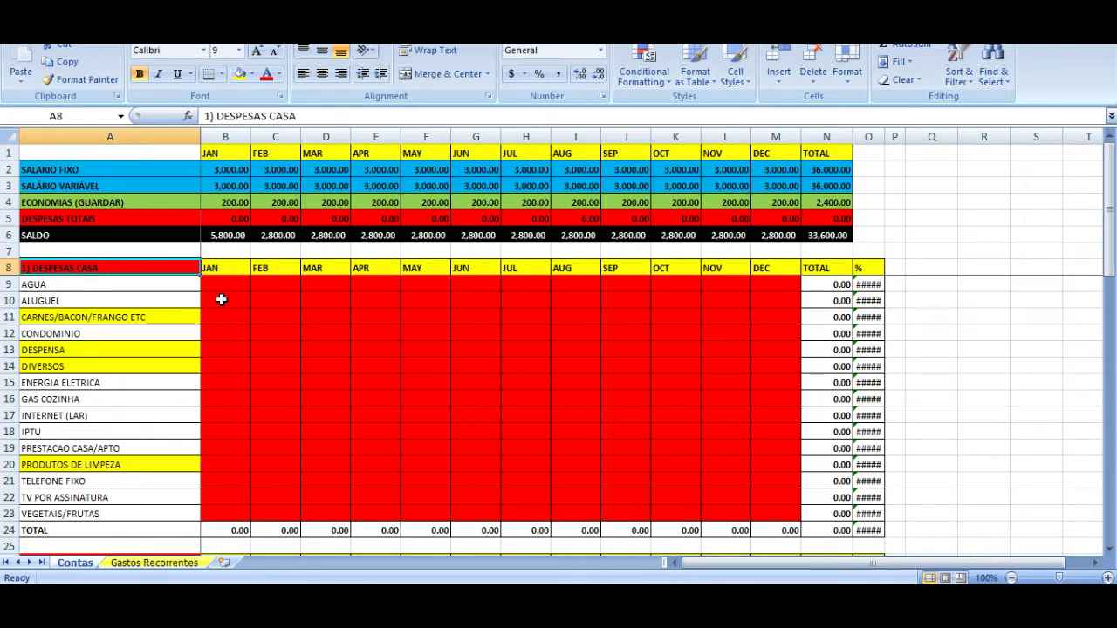
- Look over the January entries of the Despesas Casa section
key("Right")
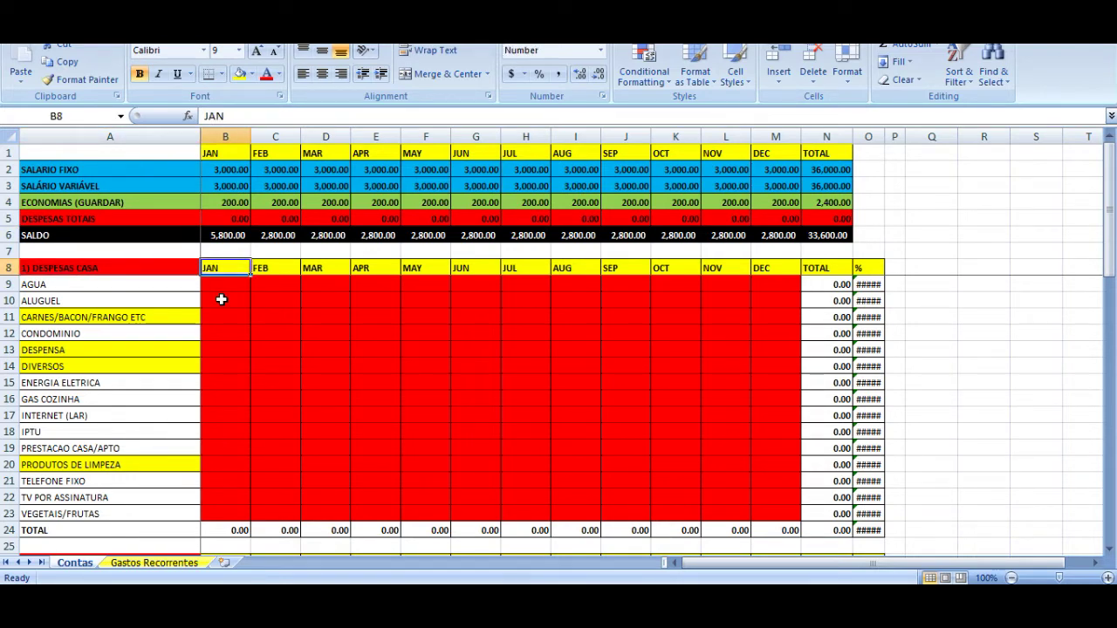
key("Down")
key("Down")
key("Down")
key("Down")
key("Down")
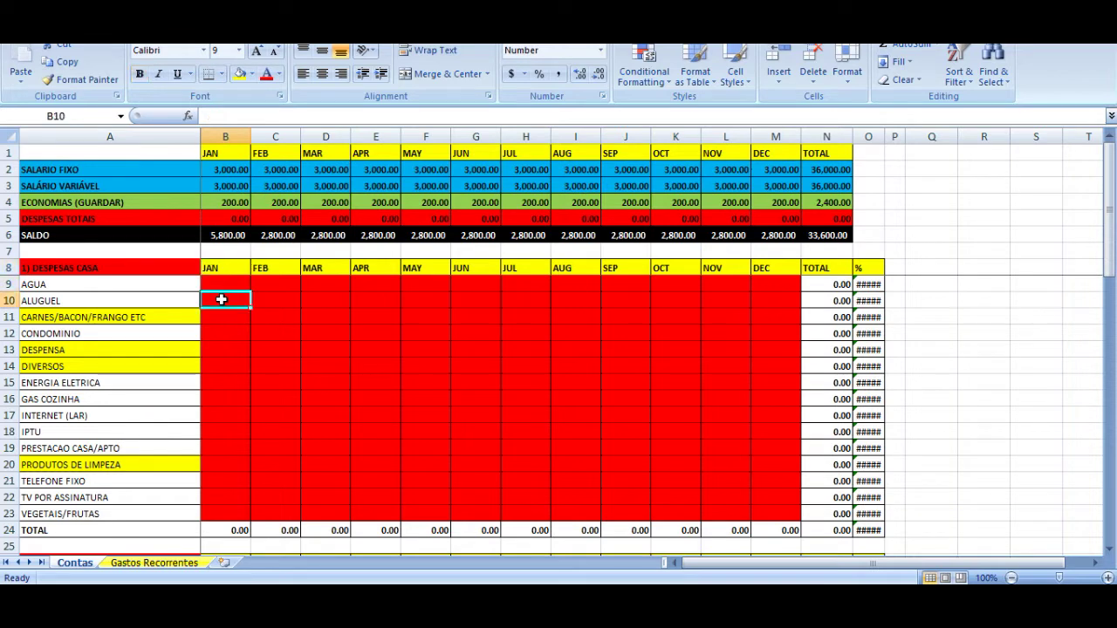
key("Down")
key("Down")
- Examine the Salario Fixo and Salário Variável rows and their January entries in the summary block
key("Left")
key("Up")
key("Up")
key("Up")
key("Up")
key("Up")
key("Up")
key("Up")
key("Up")
key("Up")
key("Up")
key("Up")
key("Up")
key("Up")
key("Up")
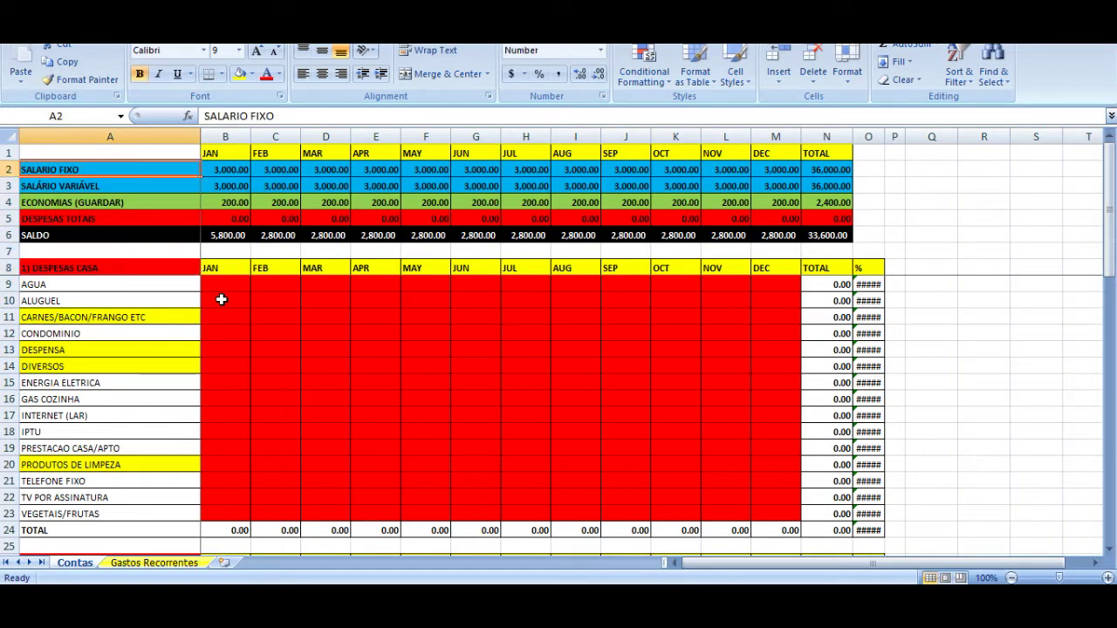
key("Right")
key("Down")
key("Left")
key("Down")
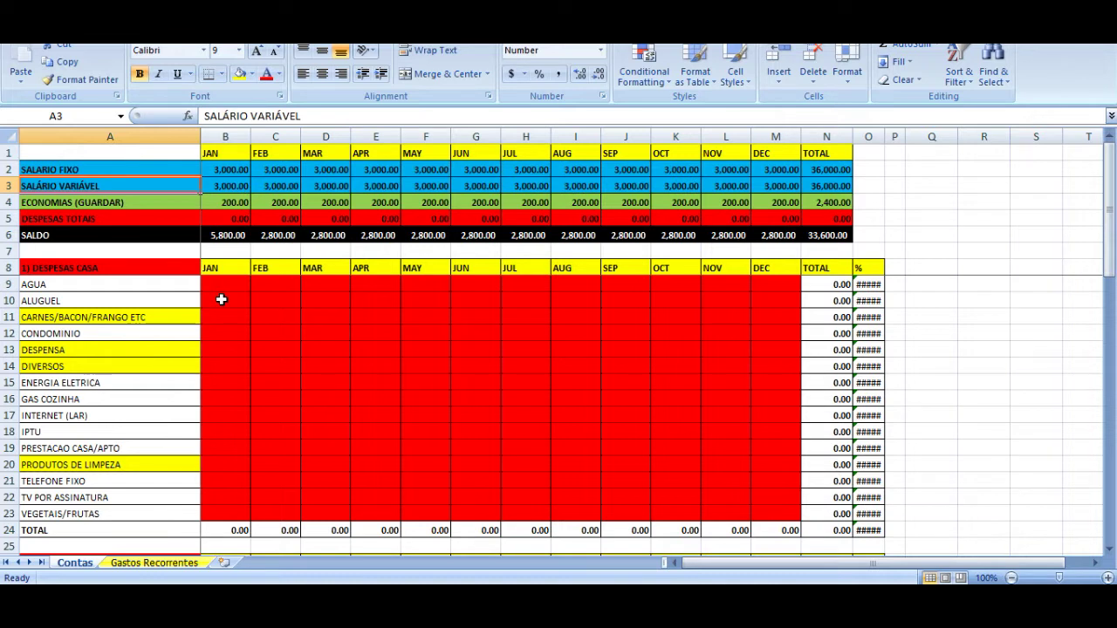
key("Up")
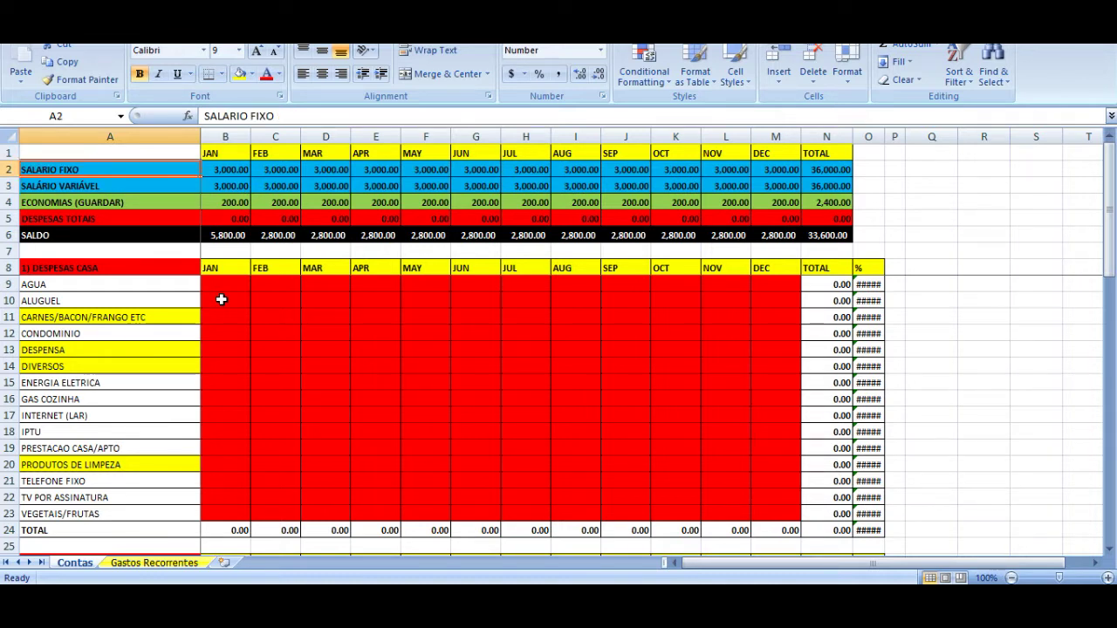
key("Right")
key("Right")
key("Left")
key("Down")
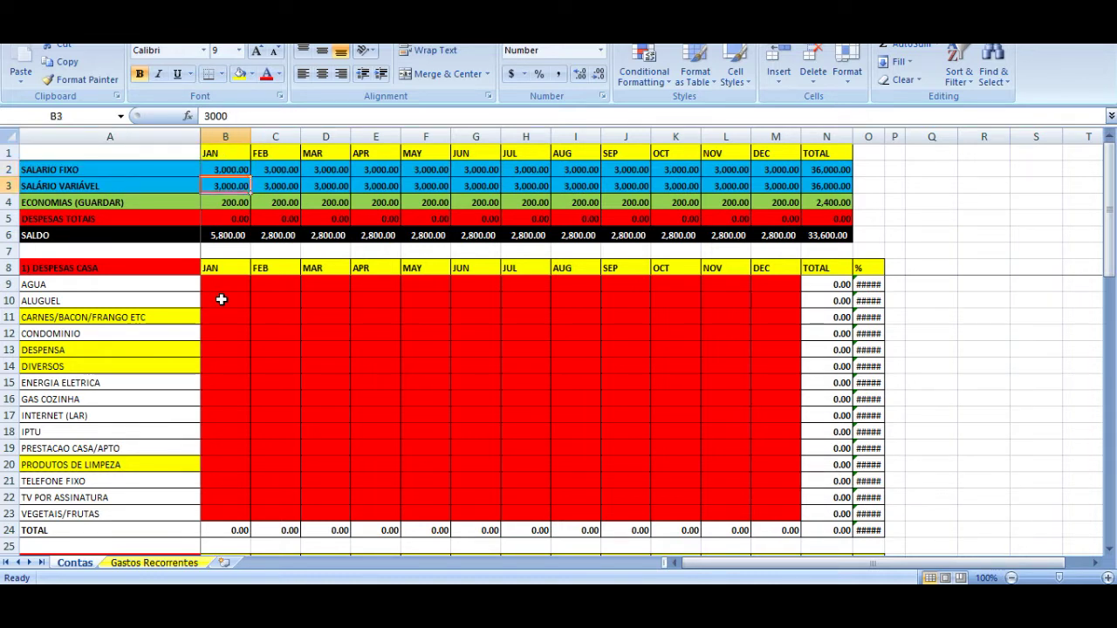
key("Left")
key("Right")
key("Up")
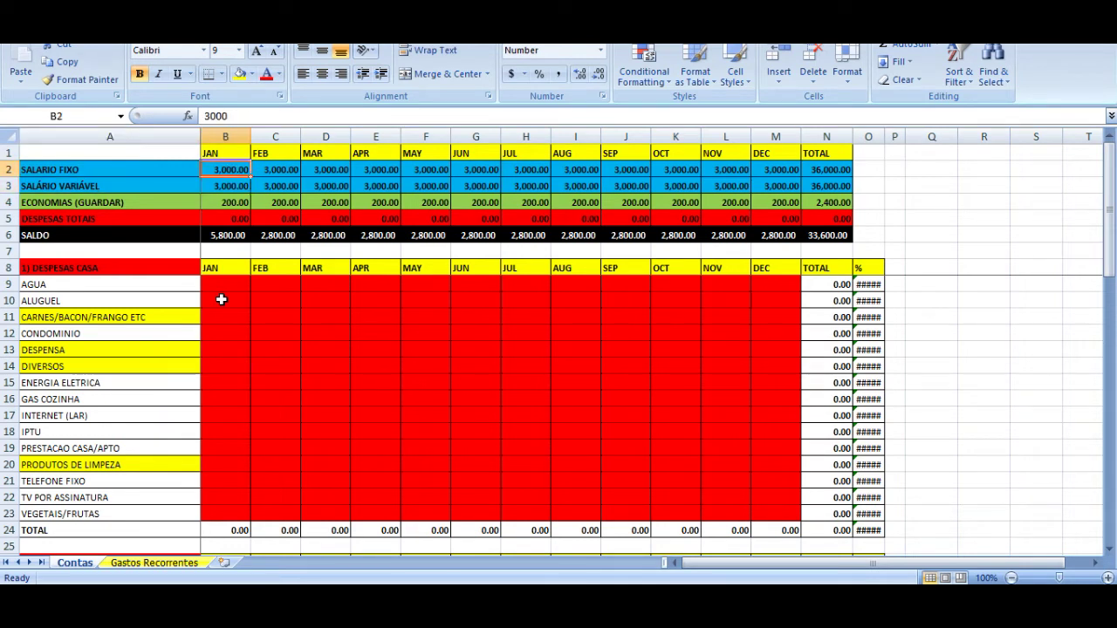
- Examine January's Saldo formula and the summary rows it draws on
key("Down")
key("Down")
key("Down")
key("Down")
key("Down")
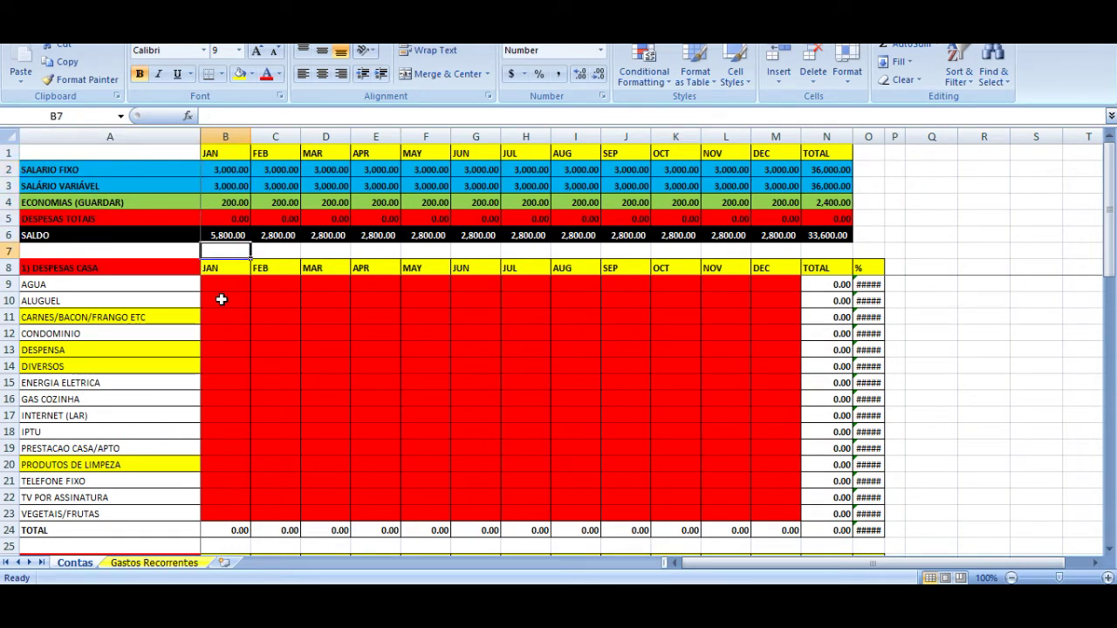
key("Left")
key("Up")
key("Right")
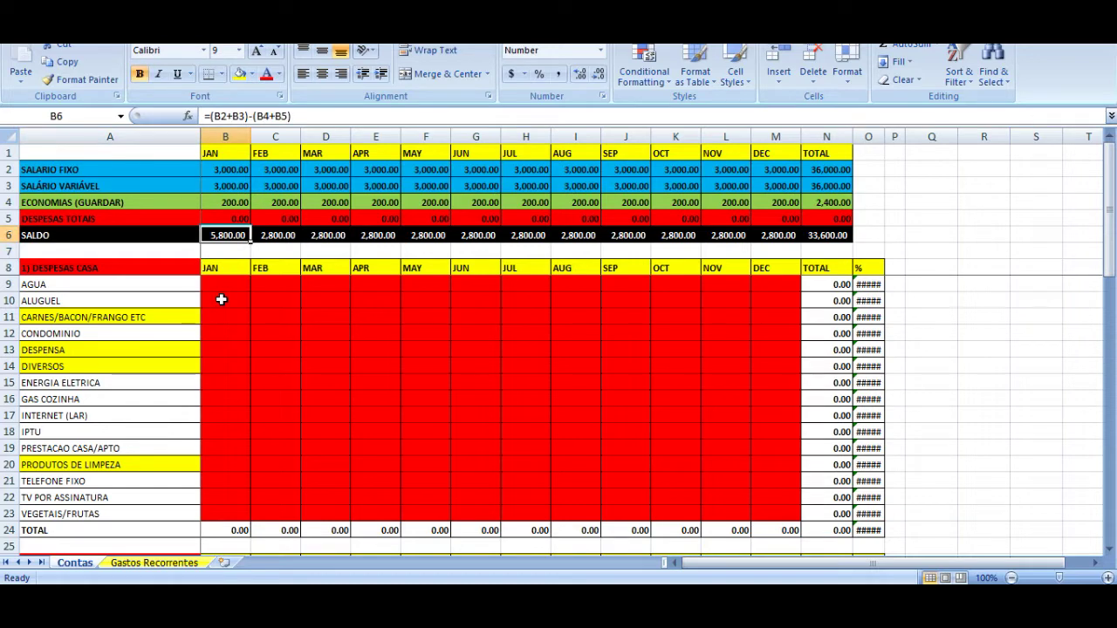
key("Up")
key("Up")
key("Up")
key("Up")
key("Down")
key("Down")
key("Down")
key("Down")
- Review the Saldo row across the months to December and the December entries above it
key("Right")
key("Right")
key("Right")
key("Right")
key("Right")
key("Right")
key("Right")
key("Right")
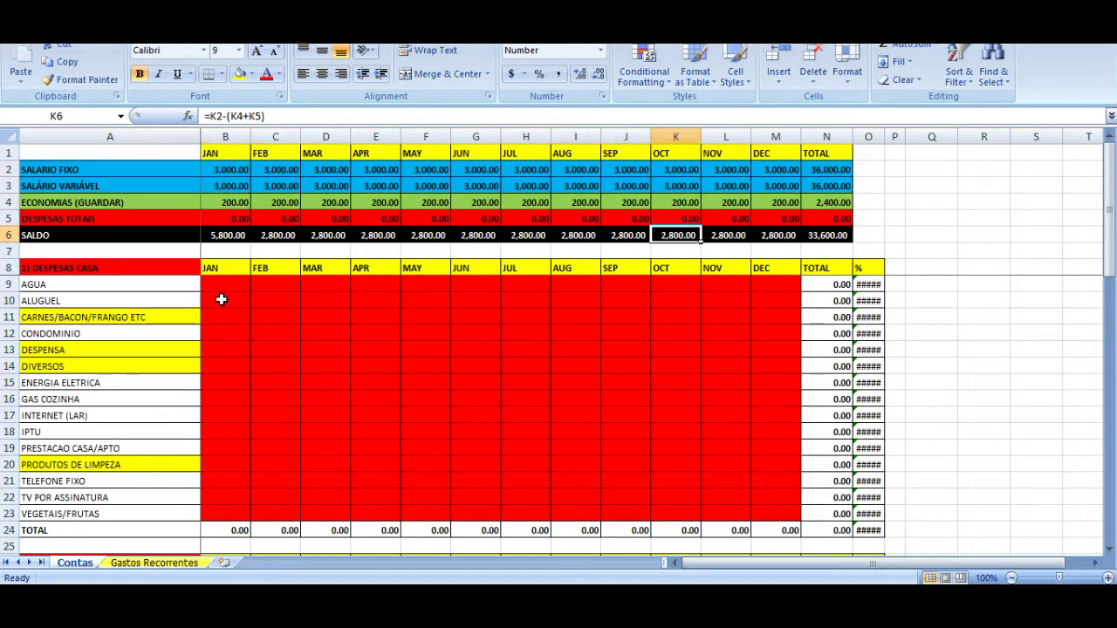
key("Right")
key("Right")
key("Up")
key("Up")
key("Up")
key("Up")
key("Down")
key("Down")
key("Down")
key("Up")
key("Up")
key("Up")
key("Home")
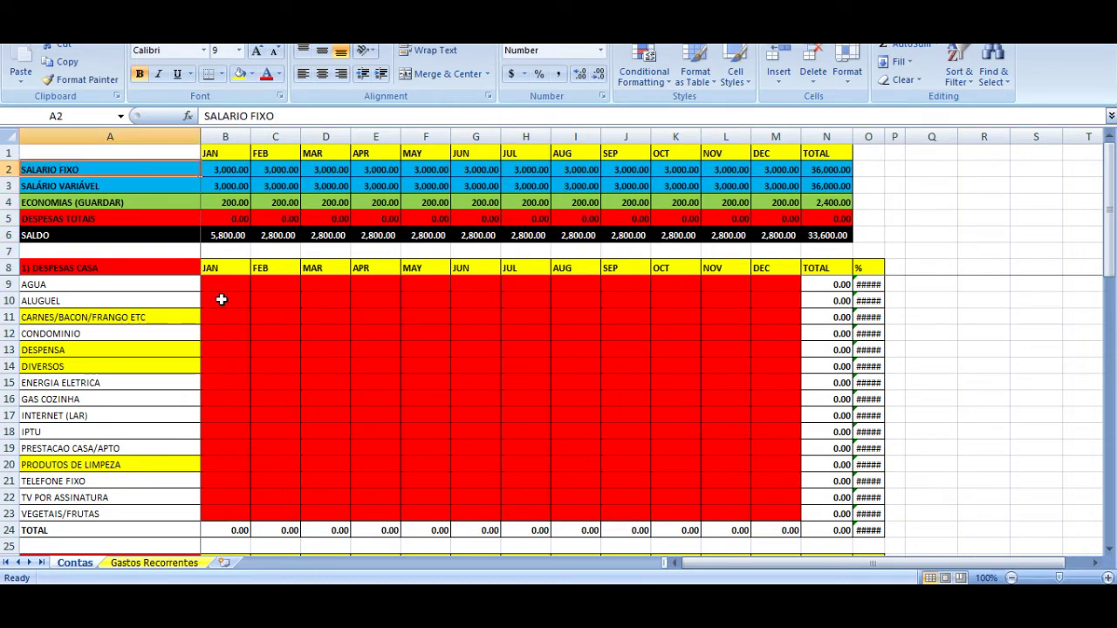
- Inspect the fixed and variable salary entries for January through March
key("Right")
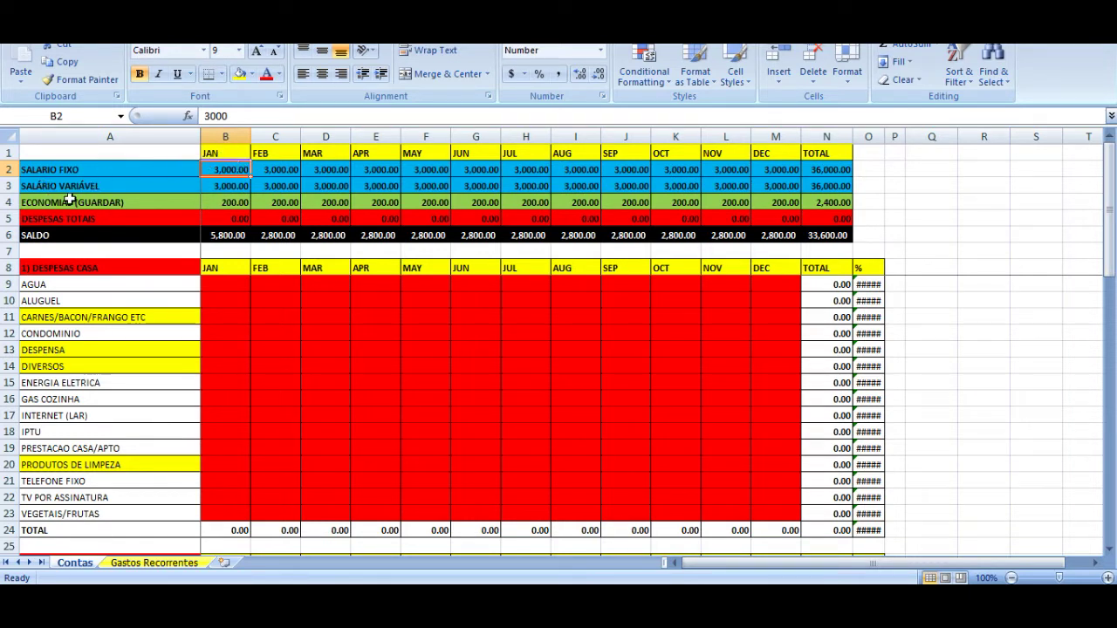
left_click(242, 116)
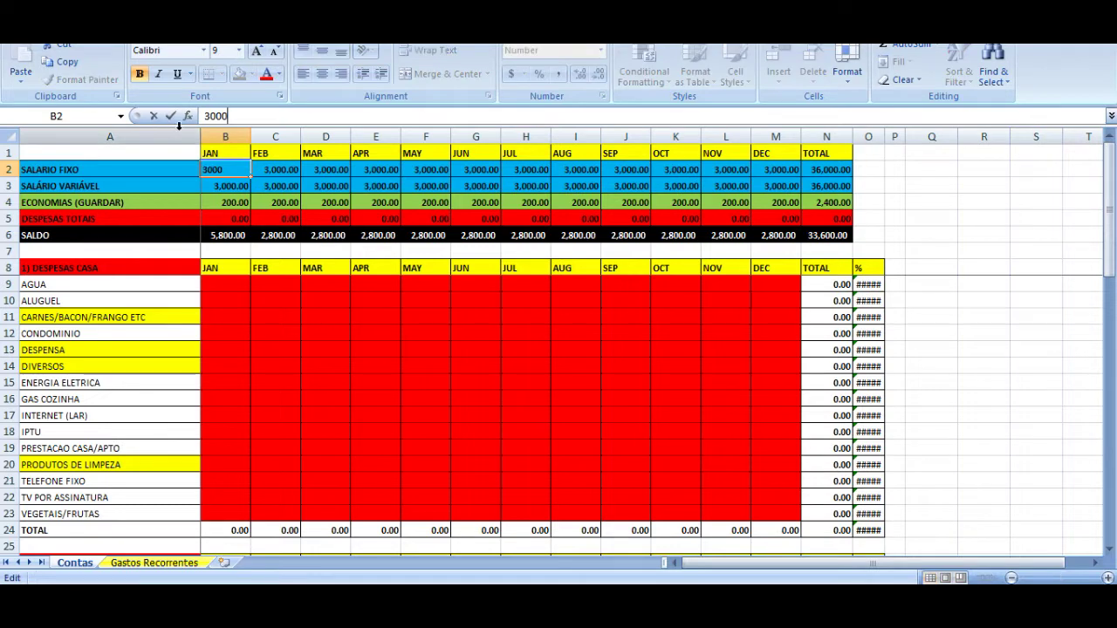
left_click(285, 177)
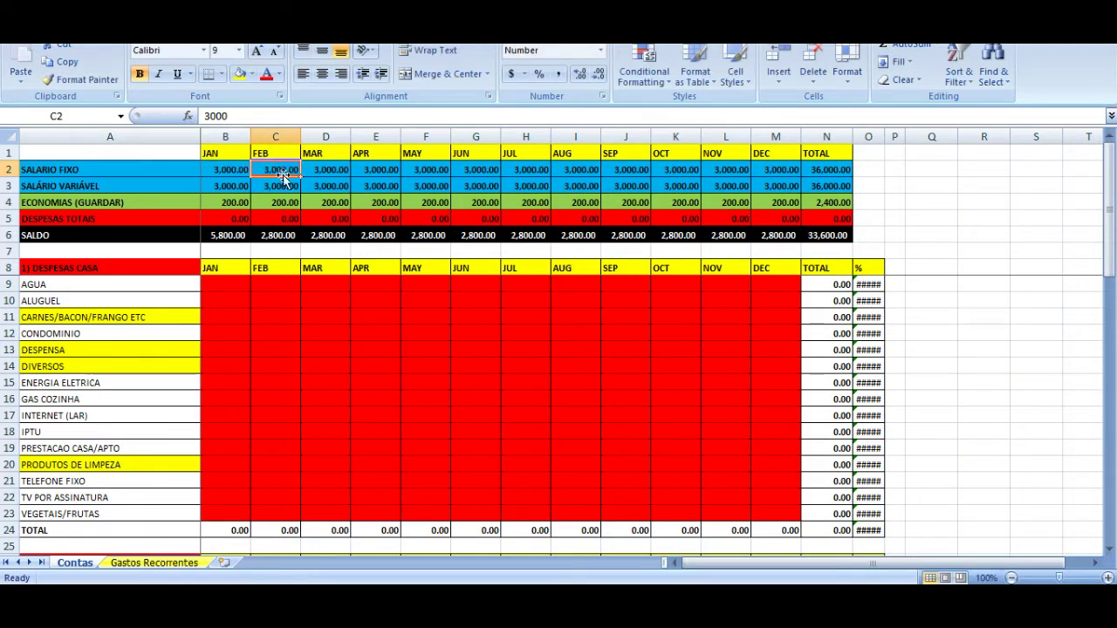
left_click(324, 171)
left_click(249, 174)
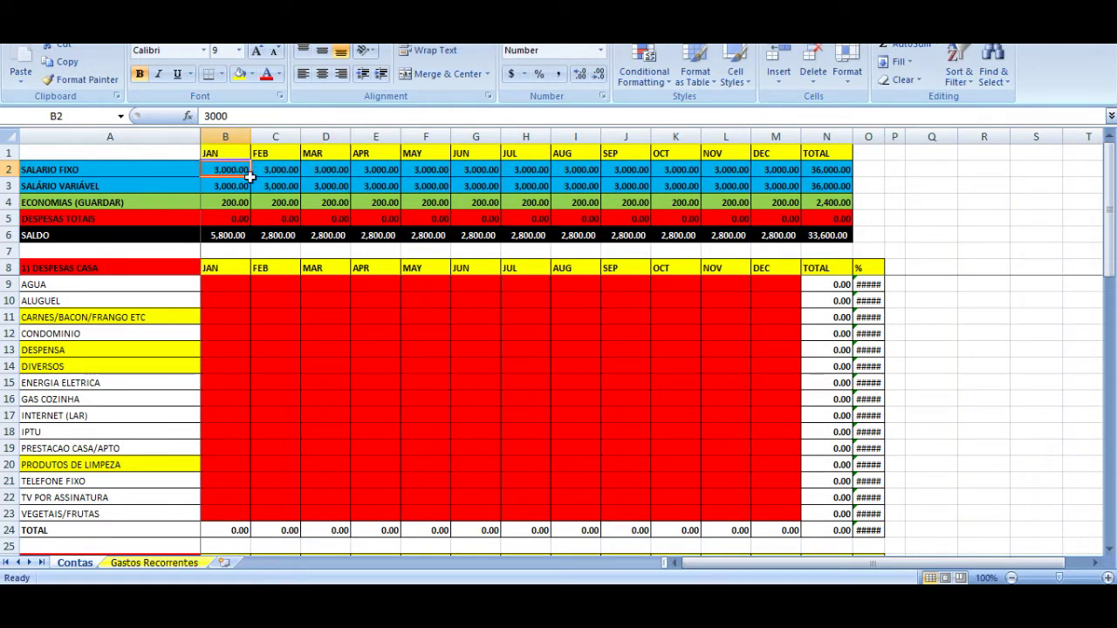
left_click_drag(249, 177, 282, 186)
left_click(326, 187)
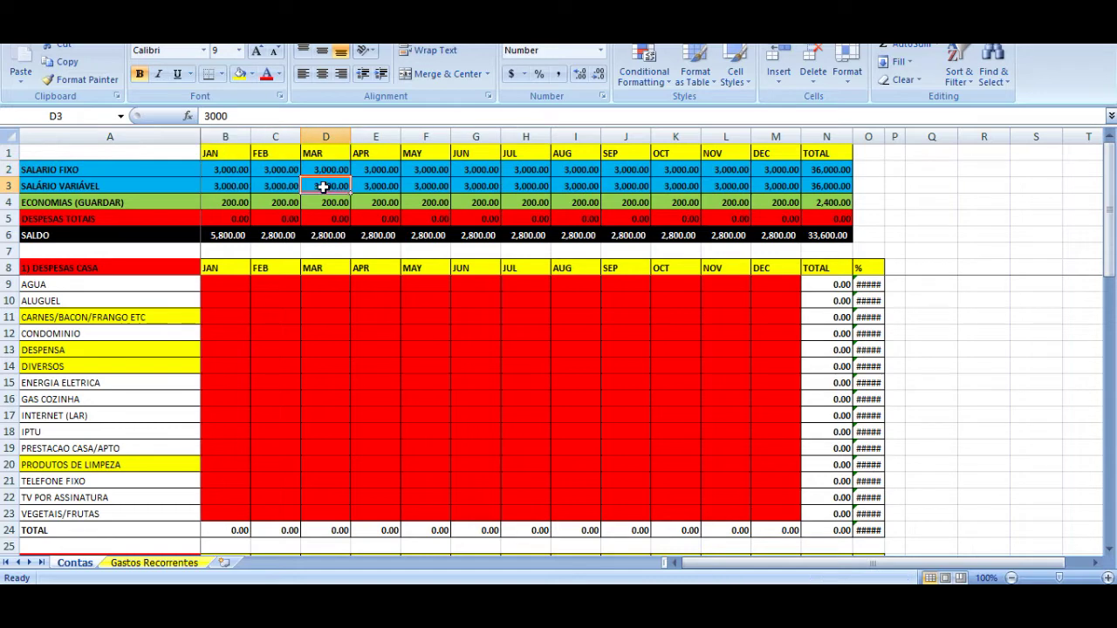
- Set January's Economias (Guardar) amount to 150
left_click(226, 202)
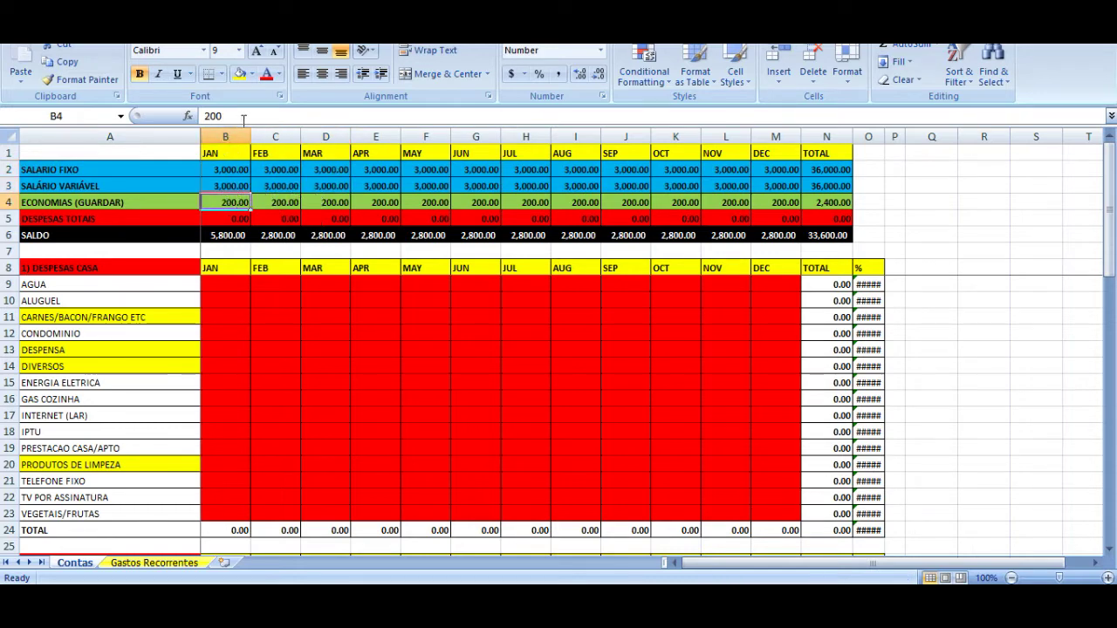
type("150")
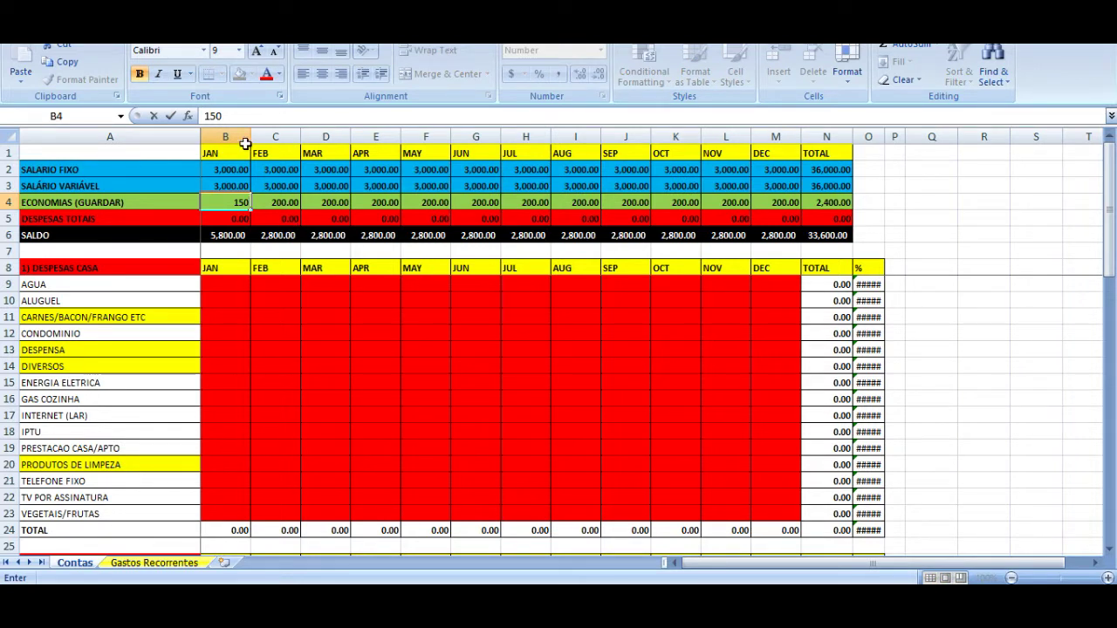
key("Return")
key("Up")
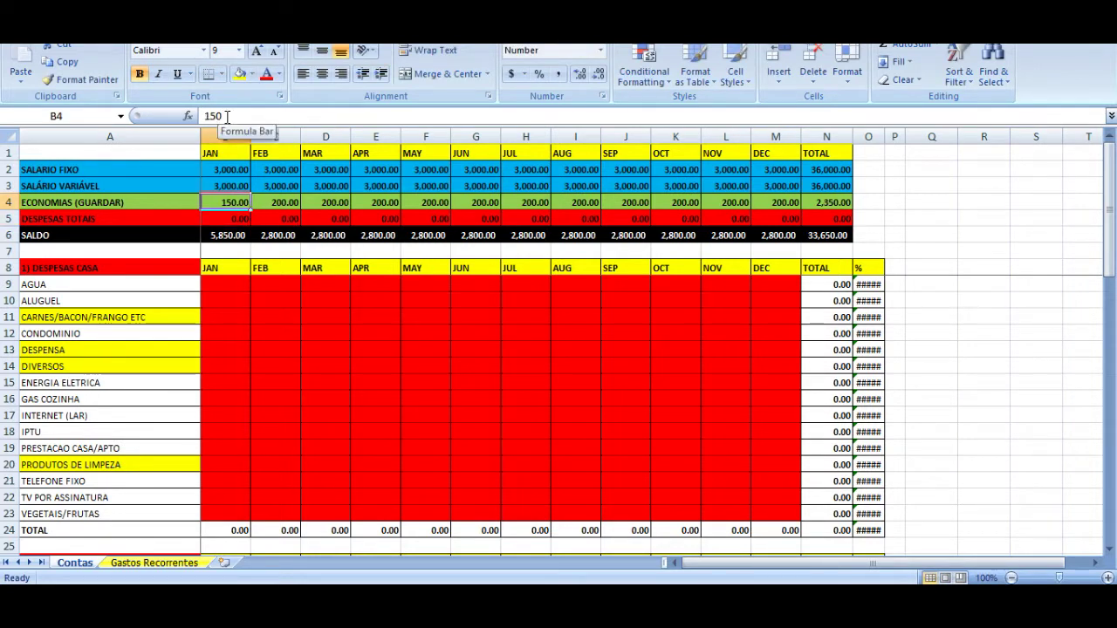
- Inspect the cell reference in January's Despesas Totais formula, leaving the cell unedited
key("Down")
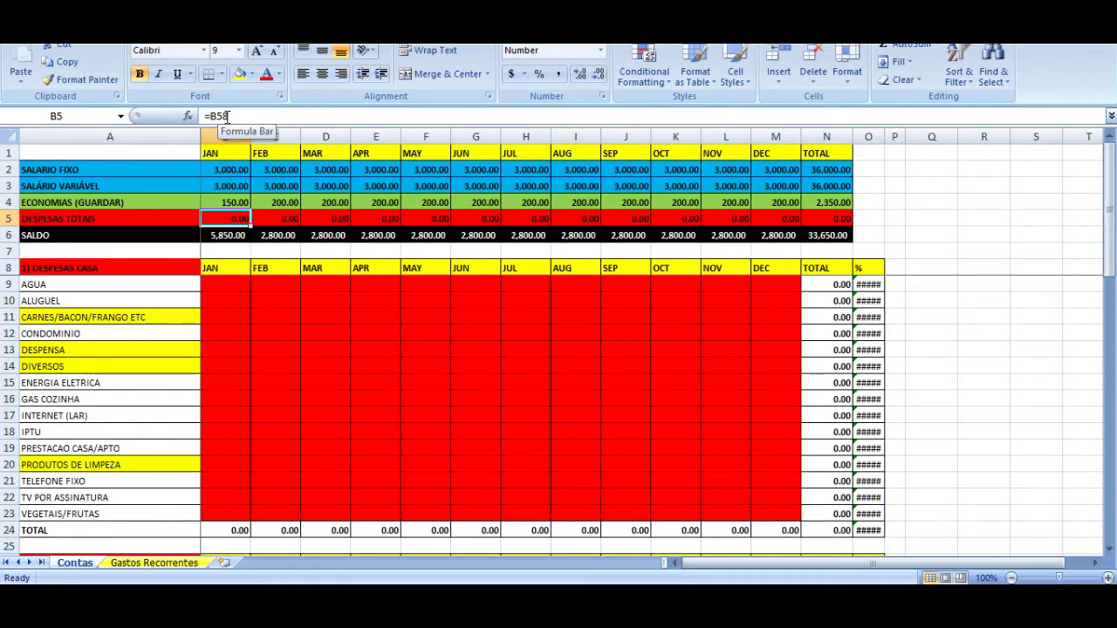
key("Left")
key("Right")
left_click_drag(228, 116, 200, 119)
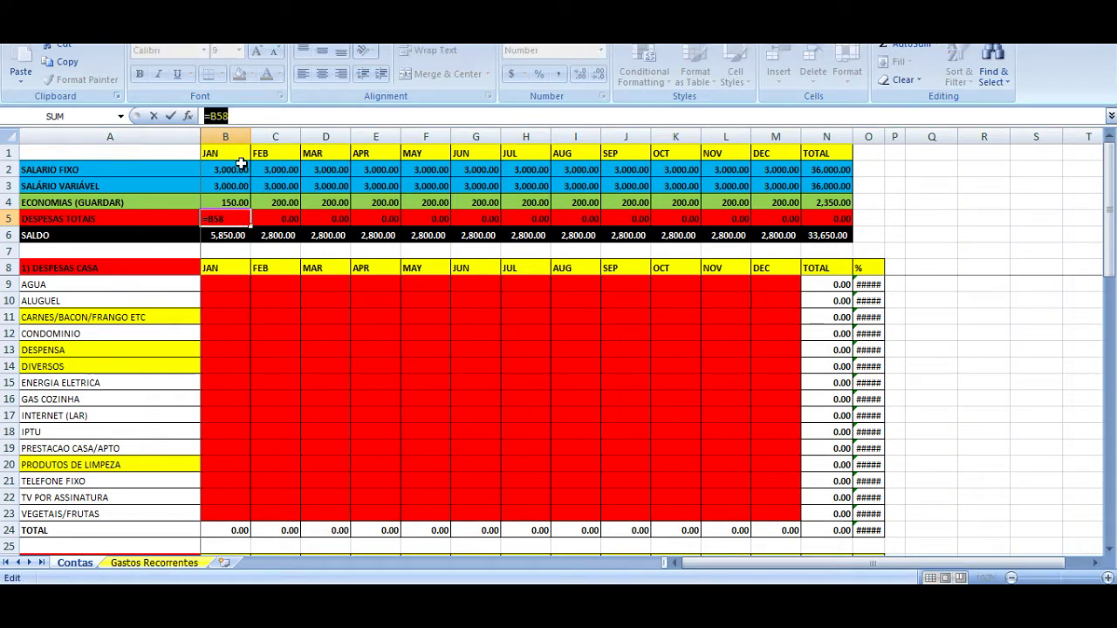
key("Escape")
- Go down the January column through the expense groups to the group totals at the sheet's end
key("Down")
key("Down")
key("Down")
key("Down")
key("Down")
key("Down")
key("Down")
key("Down")
key("Down")
key("Down")
key("Down")
key("Down")
key("Down")
key("Down")
key("Down")
key("Down")
key("Down")
key("Down")
key("Down")
key("Down")
key("Down")
key("Down")
key("Down")
key("Down")
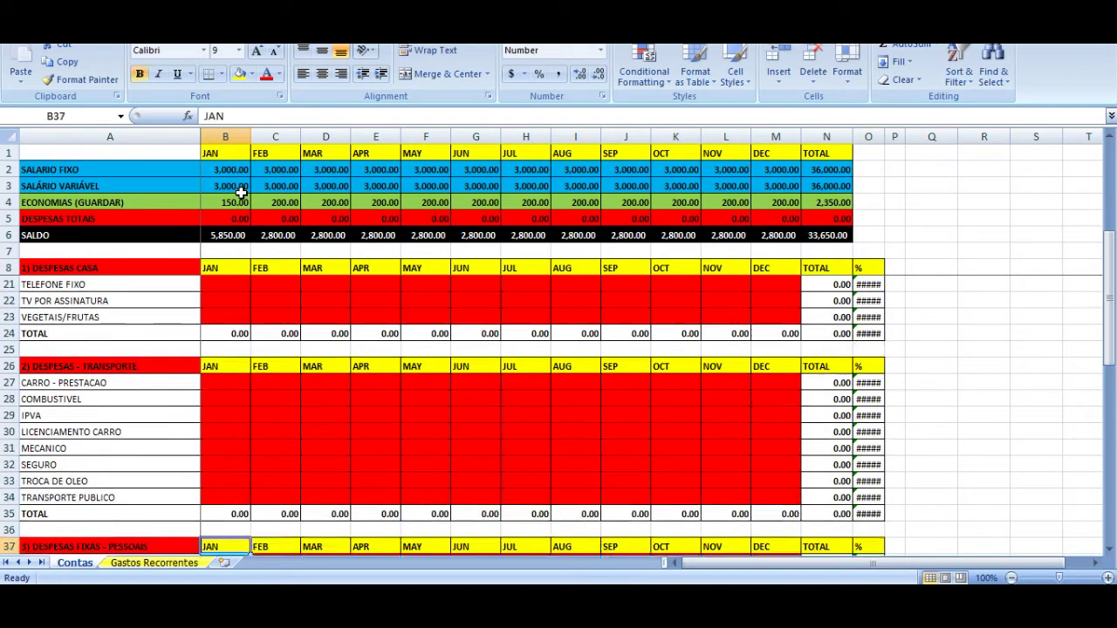
key("Down")
key("Down")
key("Down")
key("Down")
key("Down")
key("Down")
key("Down")
key("Down")
key("Down")
key("Up")
key("Up")
key("Up")
key("Up")
key("Up")
key("Up")
key("Up")
key("Up")
key("Up")
key("Up")
key("Up")
key("Up")
key("Up")
key("Up")
key("Up")
key("Up")
key("Up")
key("Up")
key("Up")
key("Up")
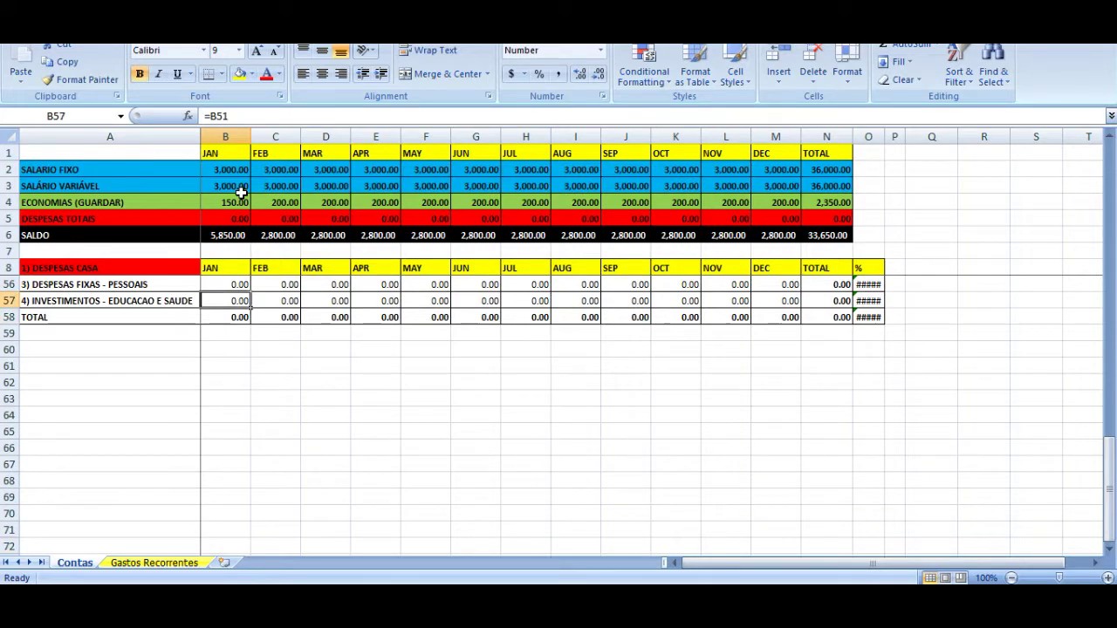
- Examine the four expense groups in the Totais por Grupos table and the formula of its January total
key("Up")
key("Down")
key("Down")
key("Down")
key("Down")
key("Left")
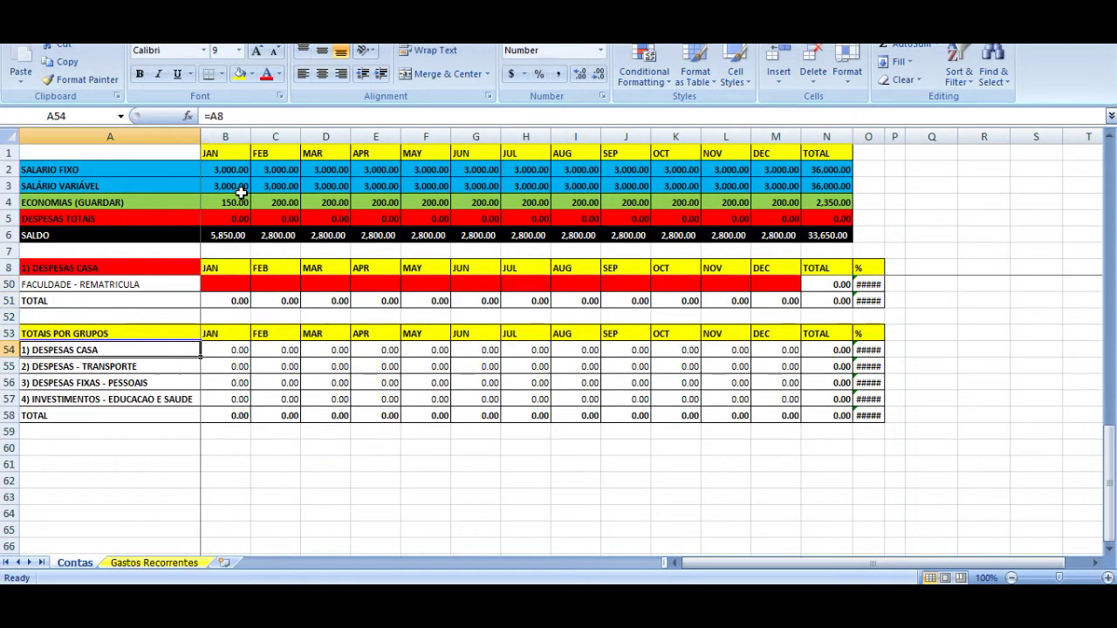
key("Down")
key("Down")
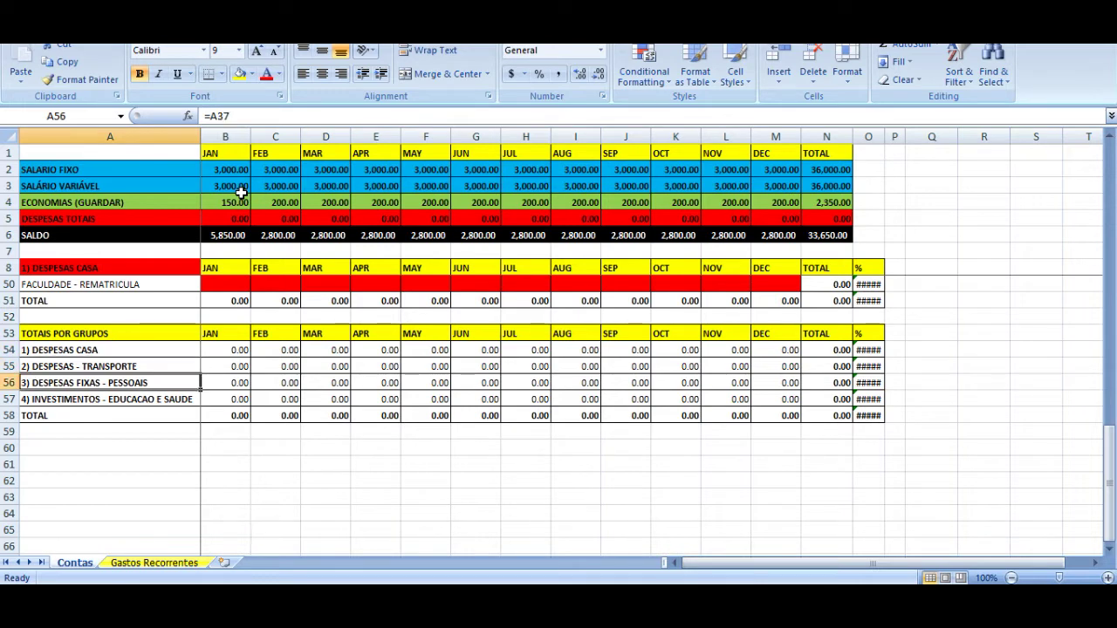
key("Down")
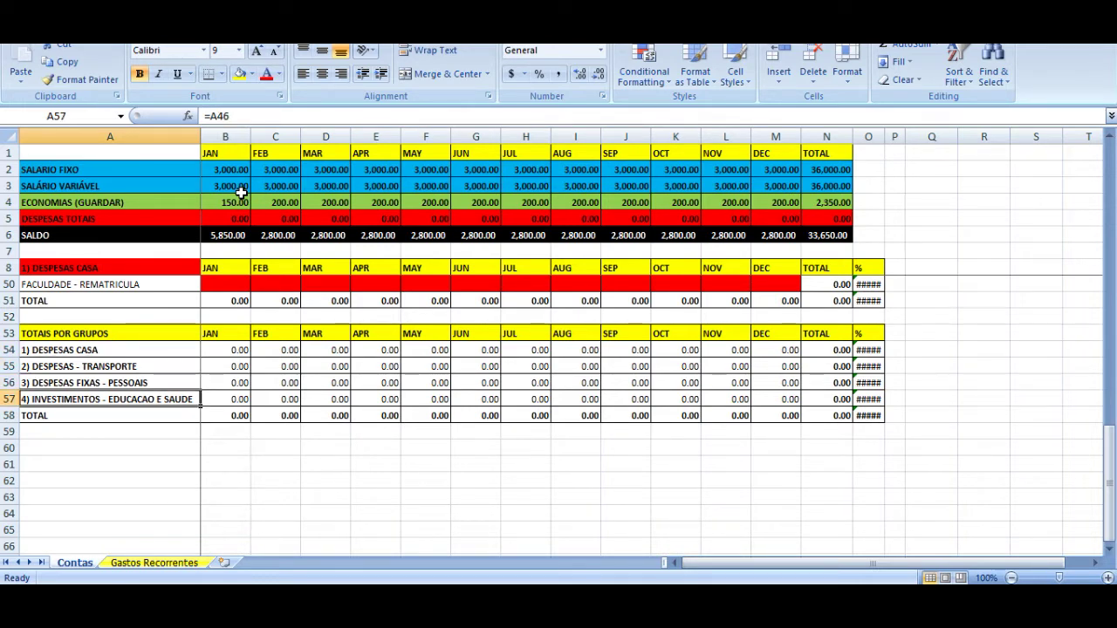
key("Right")
key("Down")
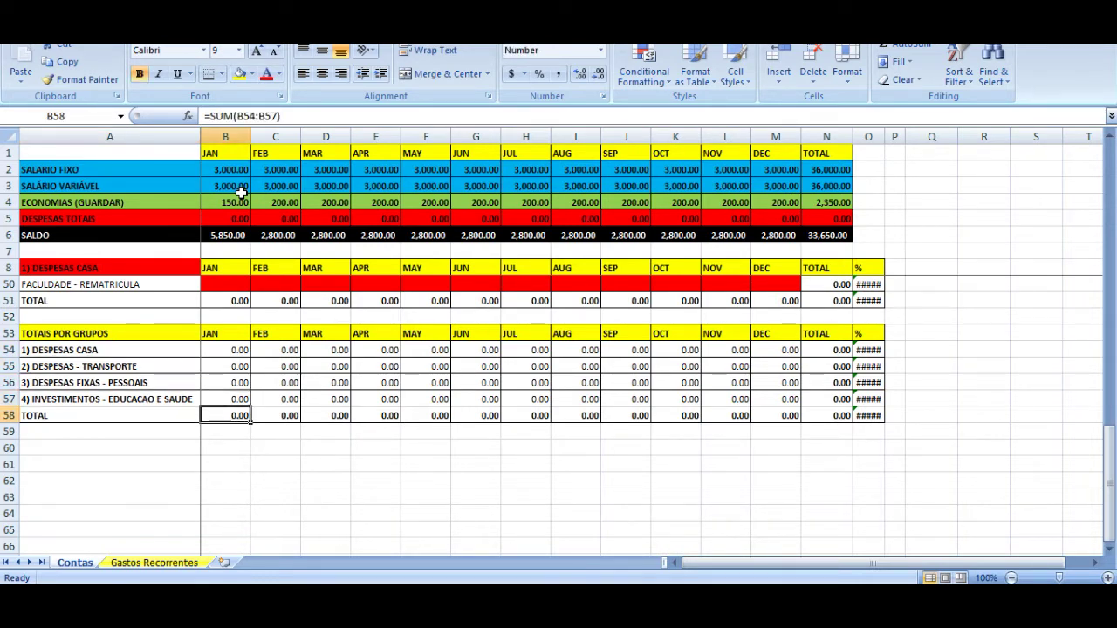
- Return to the salary rows above the expense groups and set January's Salario Fixo to 5000
key("Down")
key("Up")
key("ctrl+Up")
key("ctrl+Up")
key("ctrl+Up")
key("ctrl+Up")
key("Down")
key("Down")
key("Down")
key("Down")
key("Down")
key("Down")
key("Down")
key("Up")
left_click(244, 199)
key("Up")
key("Up")
key("Up")
key("Down")
key("Left")
key("Right")
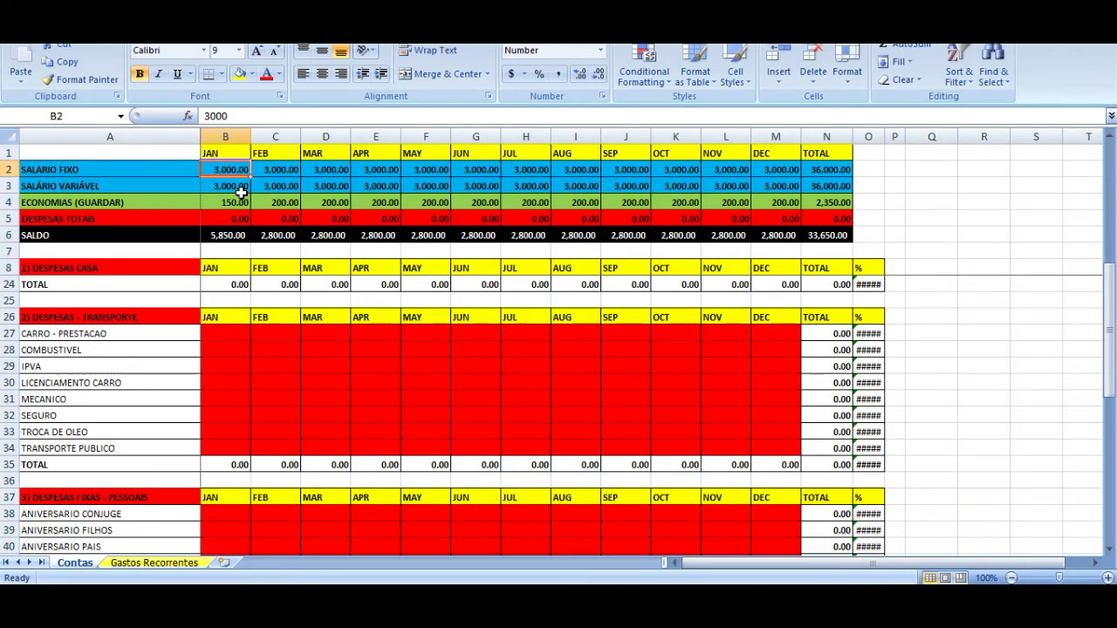
type("5000")
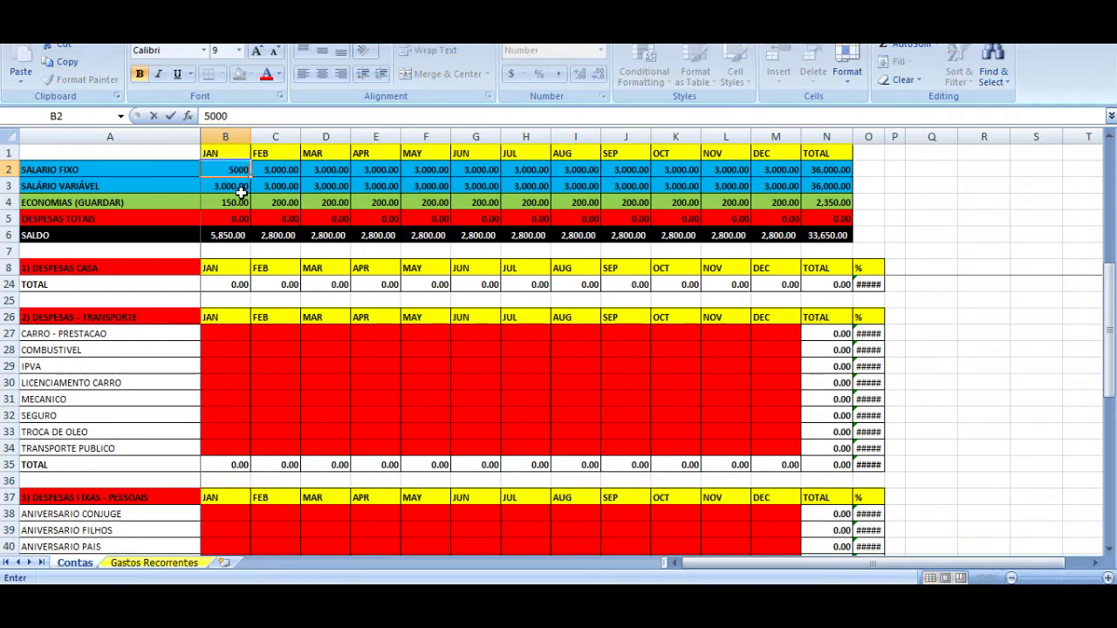
key("Return")
- Copy January's Salario Fixo amount into February through December
key("Up")
key("ctrl+c")
key("shift+Right")
key("shift+Right")
key("shift+Right")
key("shift+Right")
key("shift+Right")
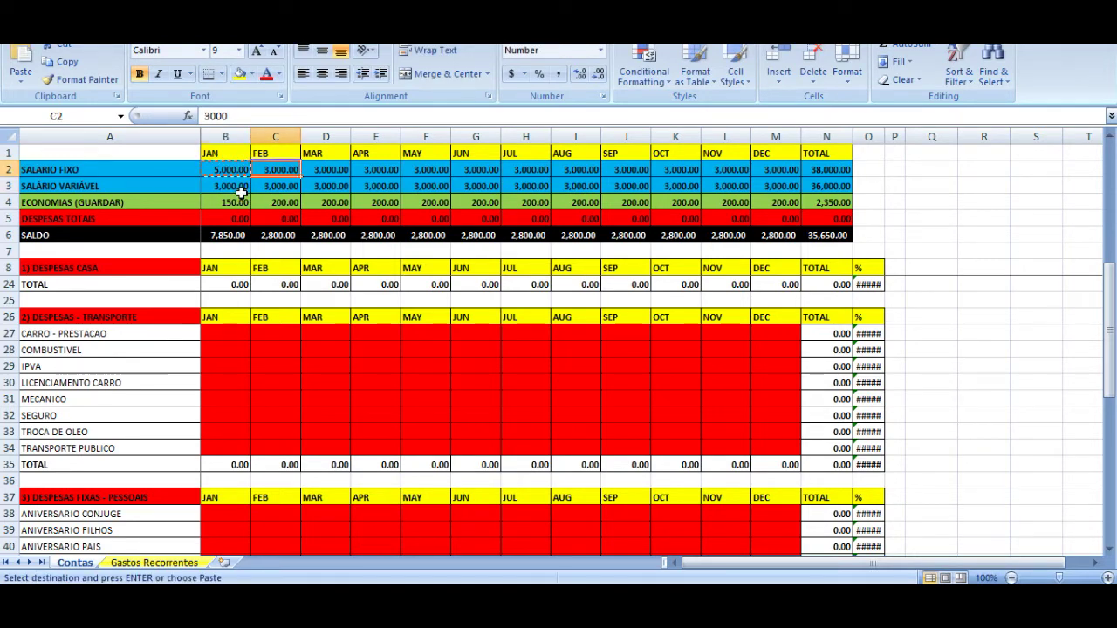
key("shift+Left")
key("shift+Left")
key("shift+Left")
key("shift+Left")
key("shift+Left")
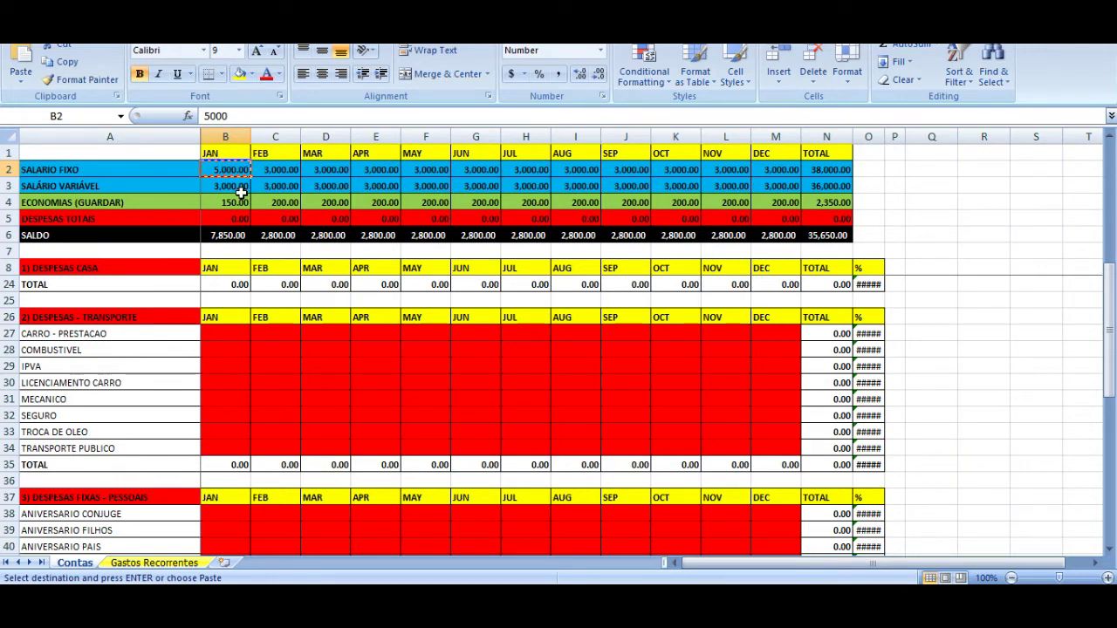
key("Right")
key("shift+Right")
key("shift+Right")
key("shift+Right")
key("shift+Right")
key("shift+Right")
key("shift+Right")
key("shift+Right")
key("shift+Right")
key("shift+Right")
key("shift+Right")
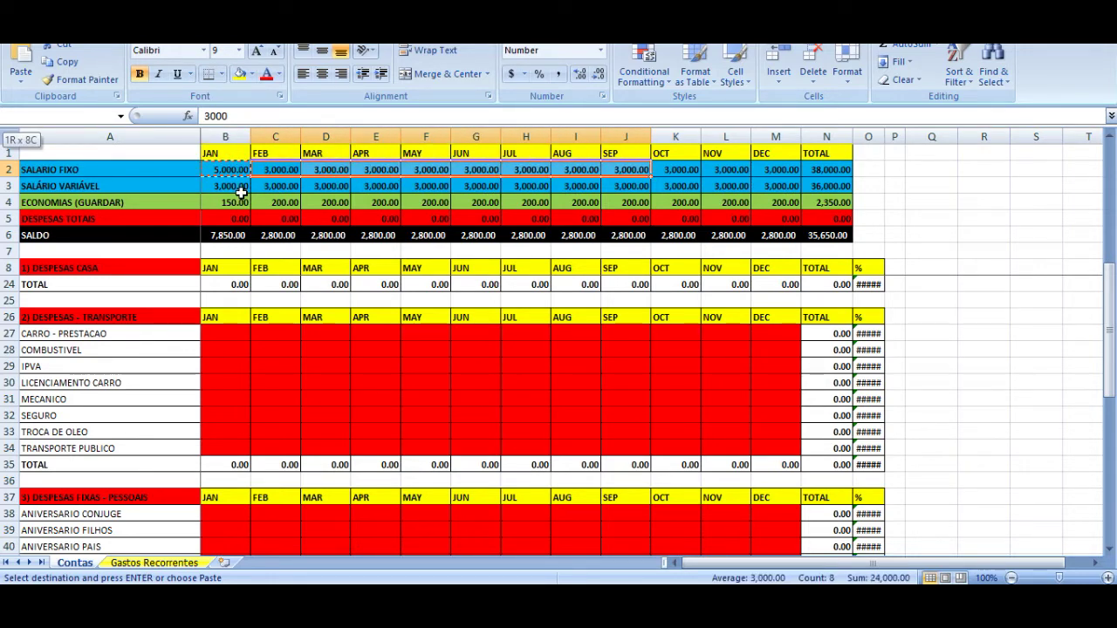
key("ctrl+v")
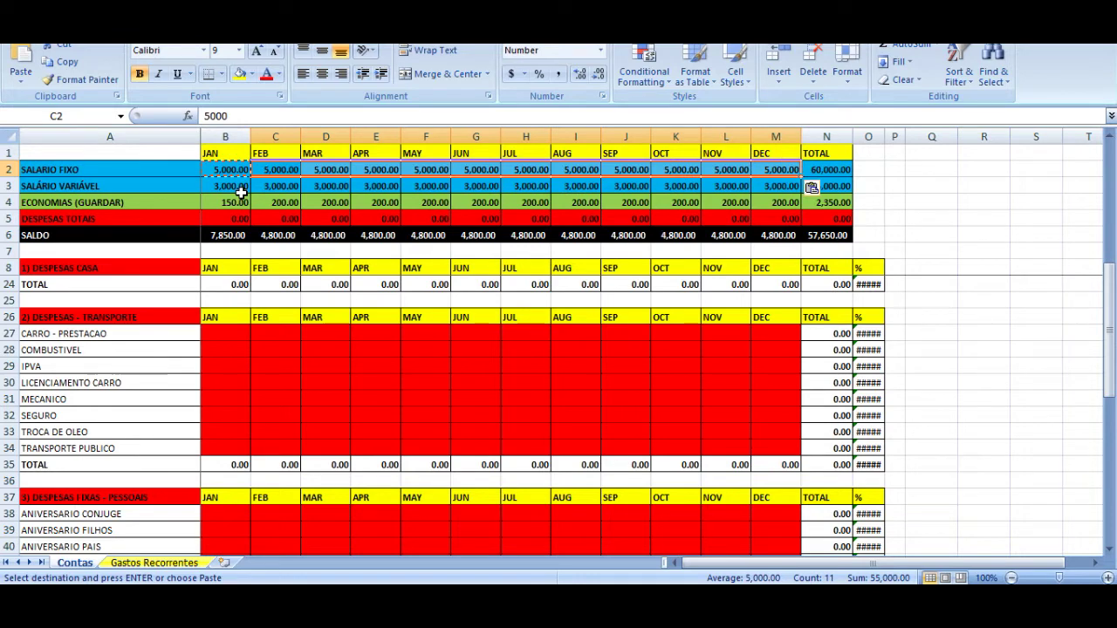
key("Escape")
- Enter 5000 individually as the Salario Fixo for February and for March
key("Left")
key("Left")
key("Right")
key("Right")
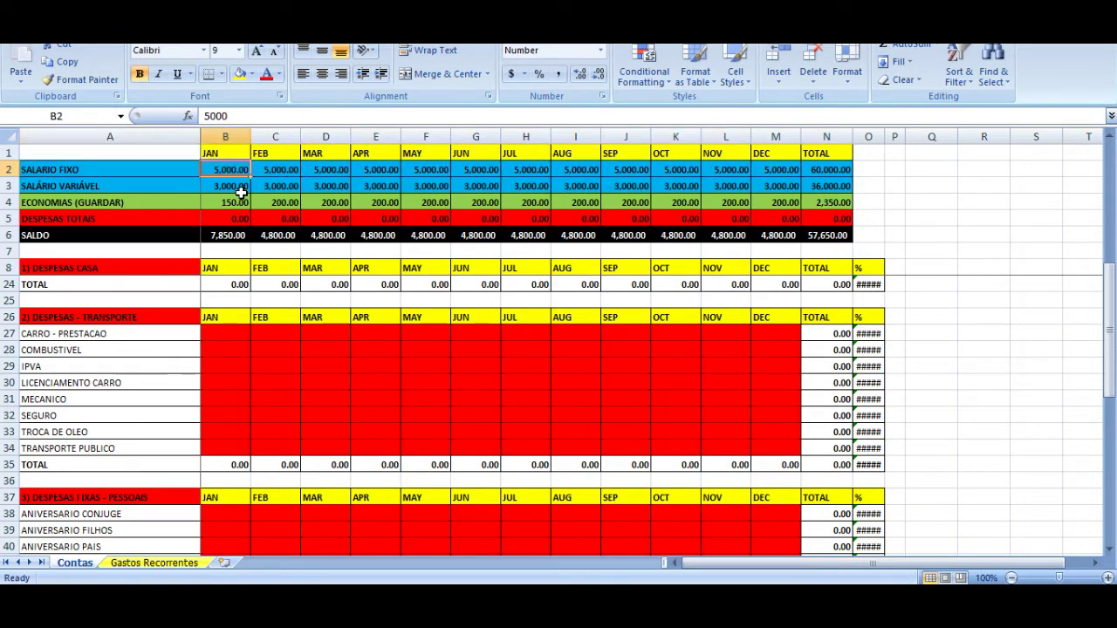
key("Left")
key("Right")
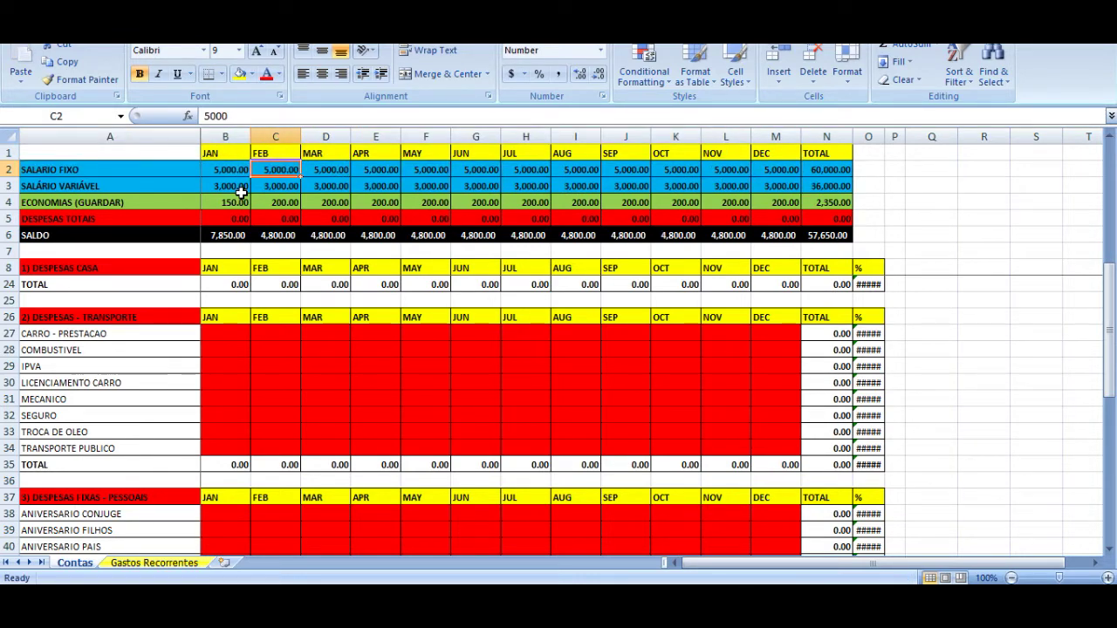
type("50")
key("Right")
type("5000")
key("Right")
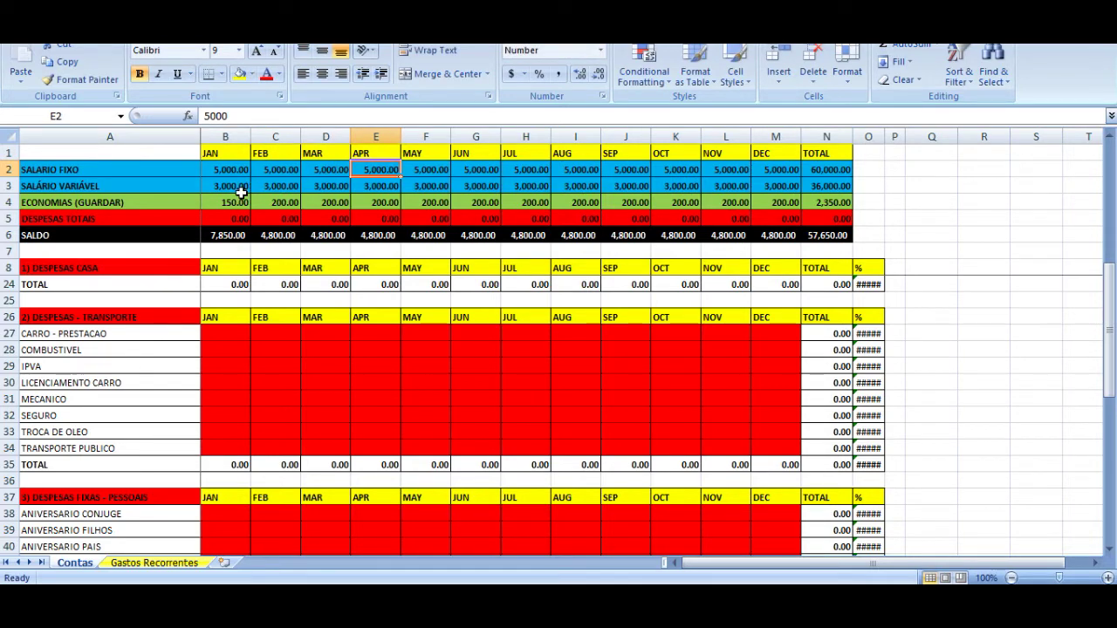
- Copy April's Salario Fixo amount into May through December
key("ctrl+c")
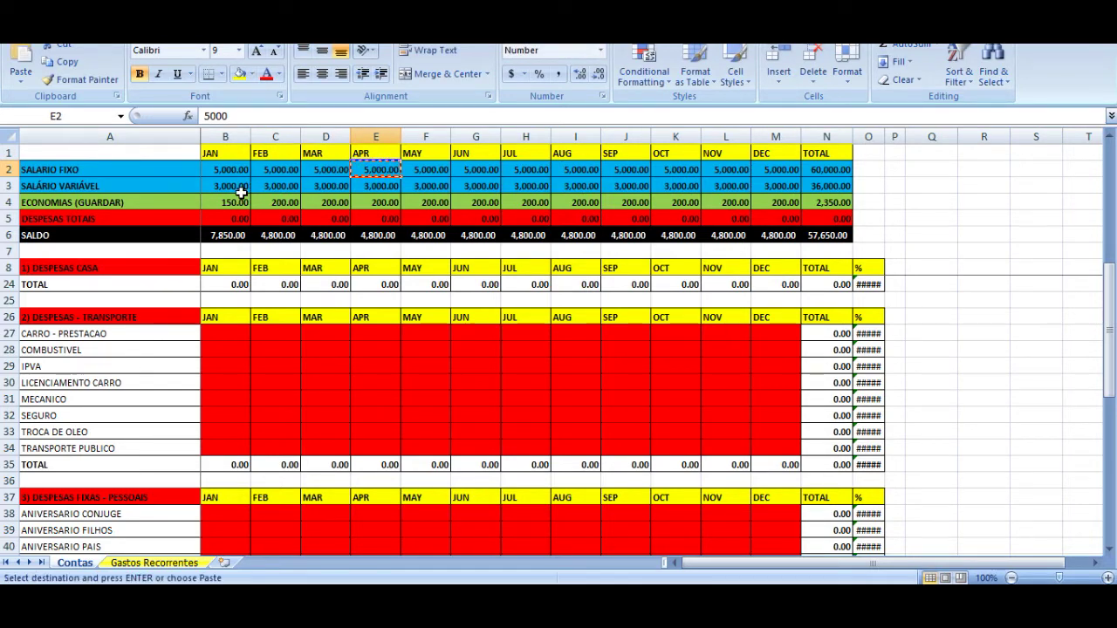
key("Right")
key("shift+Right")
key("shift+Right")
key("shift+Right")
key("shift+Right")
key("shift+Right")
key("shift+Right")
key("shift+Right")
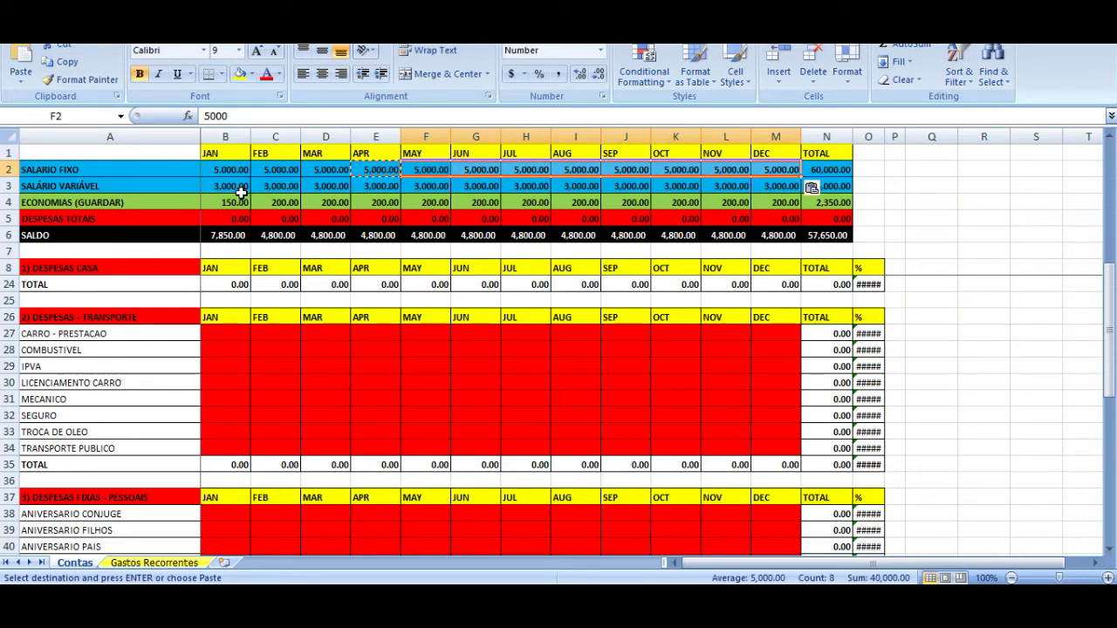
key("Return")
- Copy January's existing Salário Variável amount into February through December
key("Home")
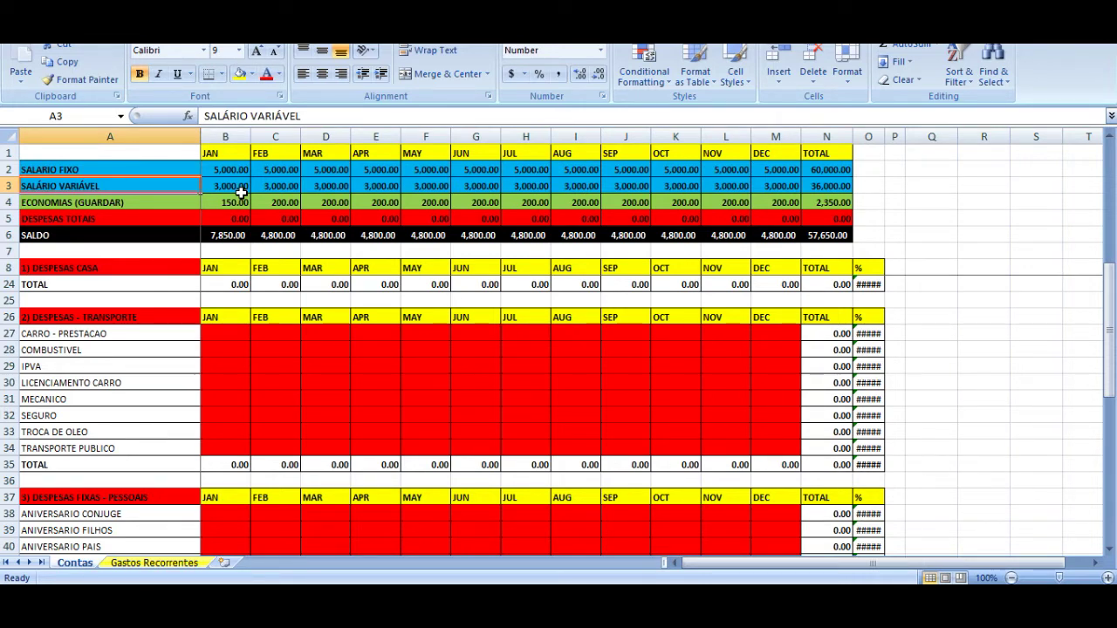
left_click(234, 187)
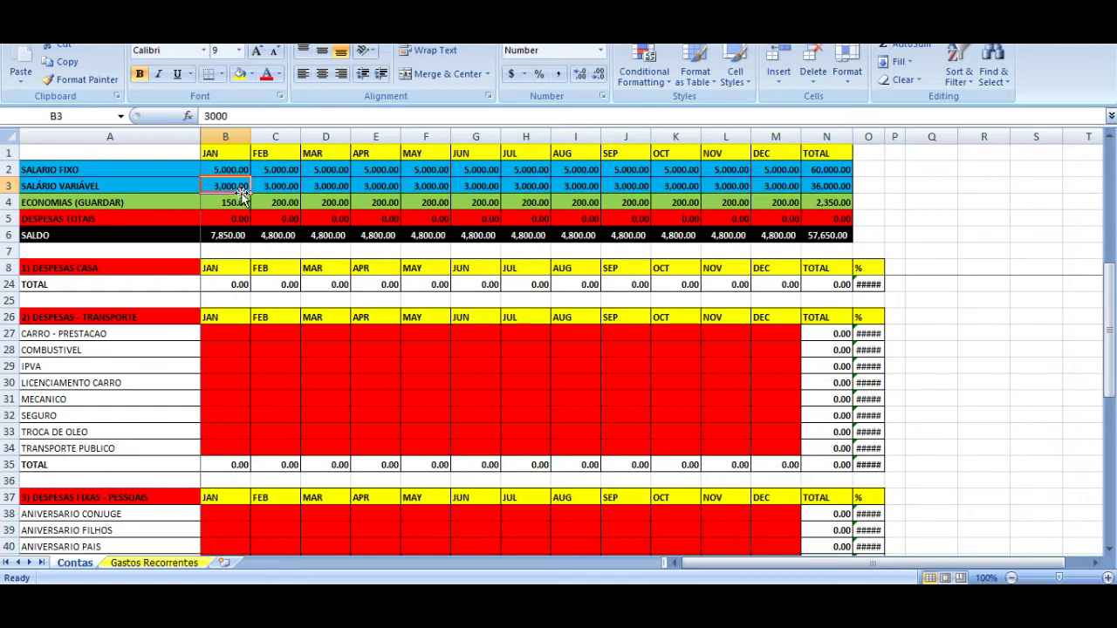
right_click(231, 186)
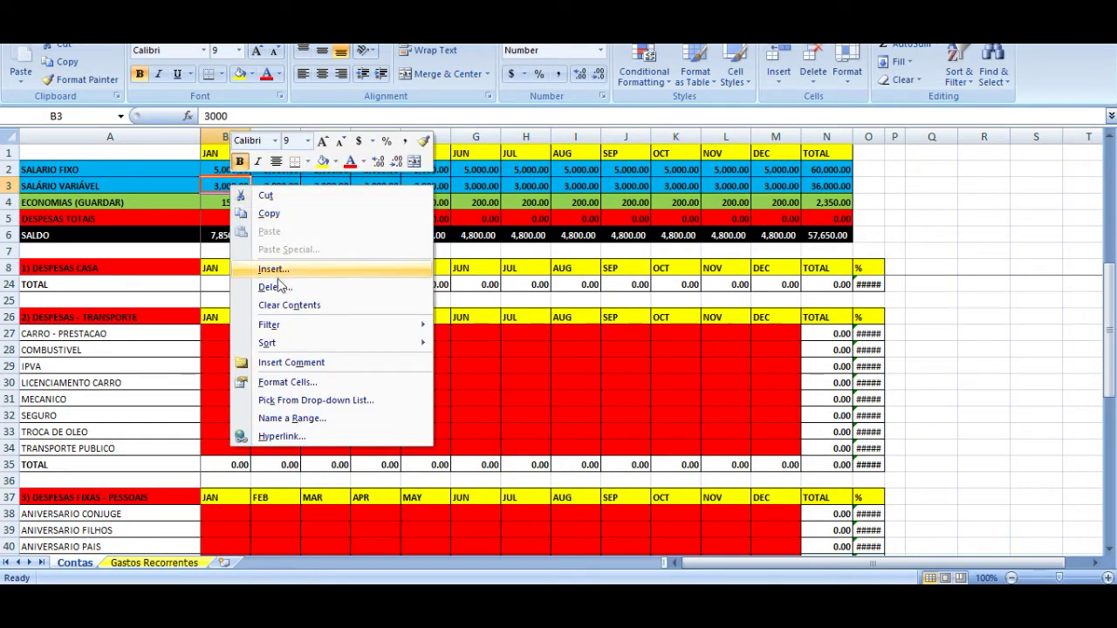
left_click(277, 215)
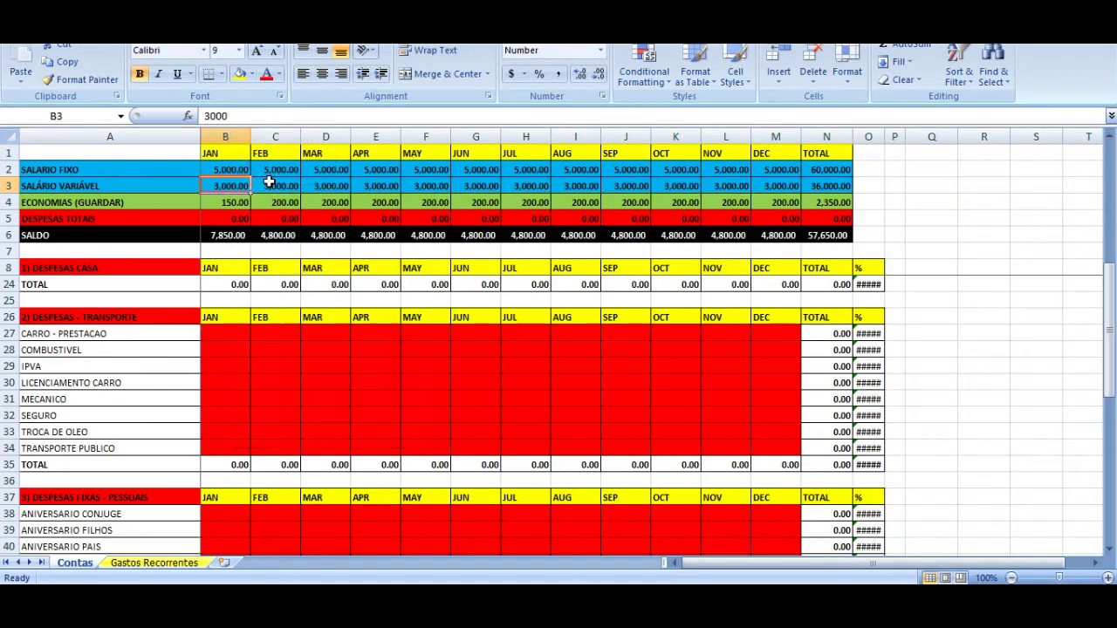
left_click_drag(267, 185, 759, 186)
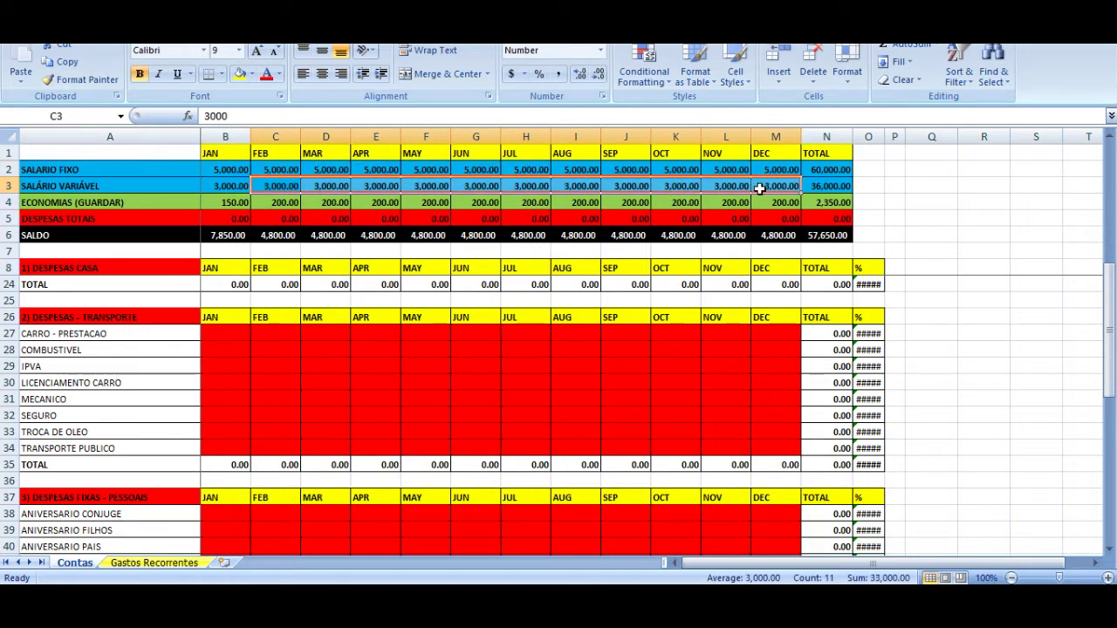
right_click(272, 181)
key("Escape")
right_click(229, 185)
left_click(266, 216)
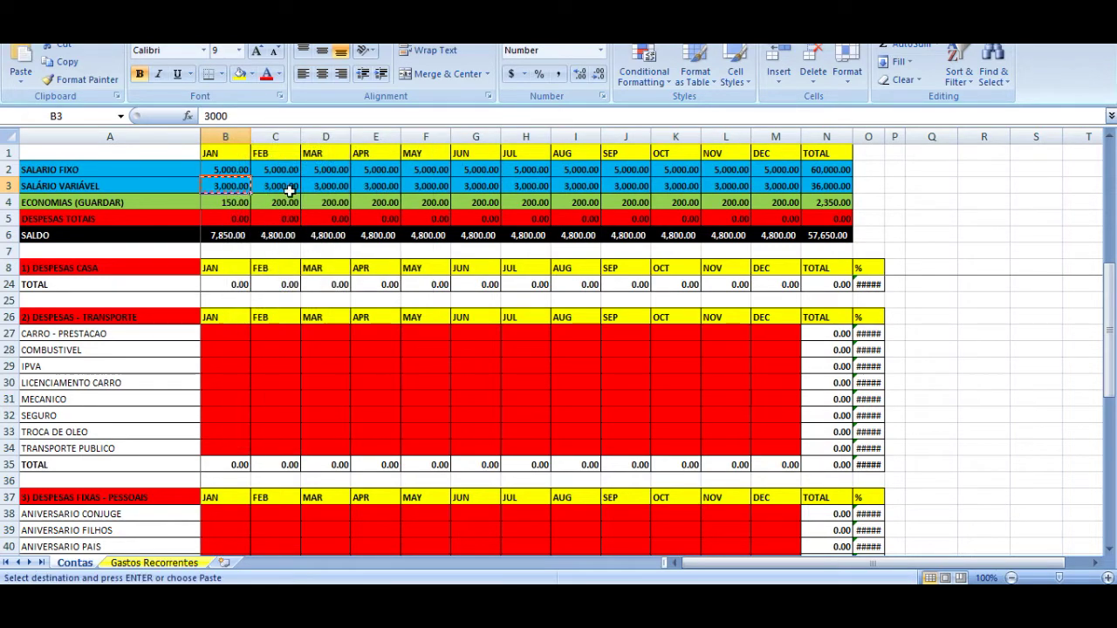
left_click_drag(281, 183, 749, 188)
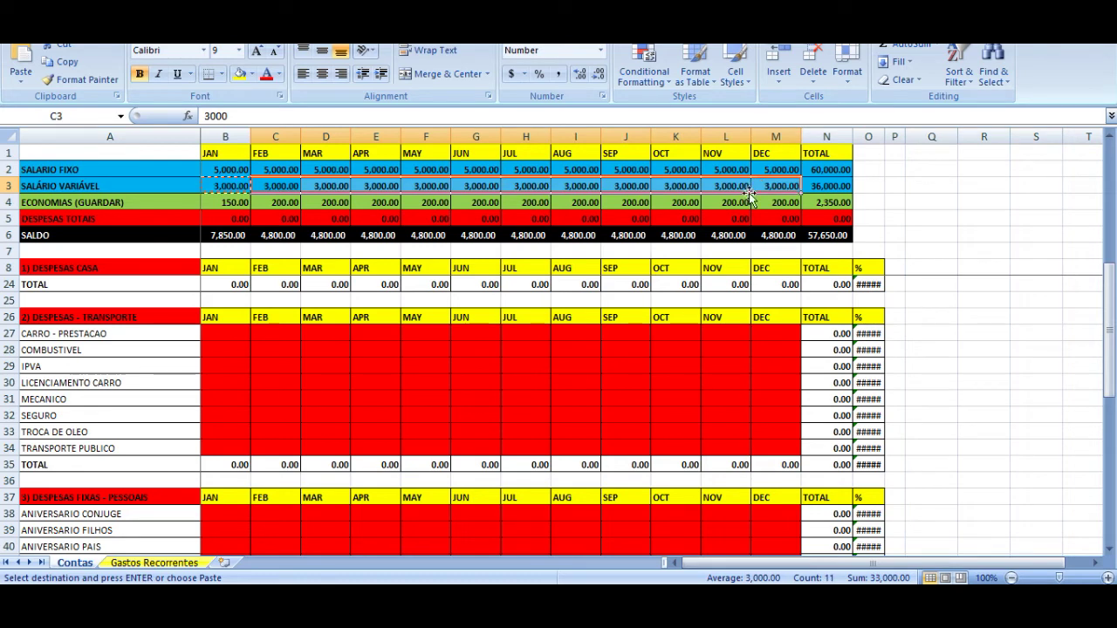
right_click(380, 185)
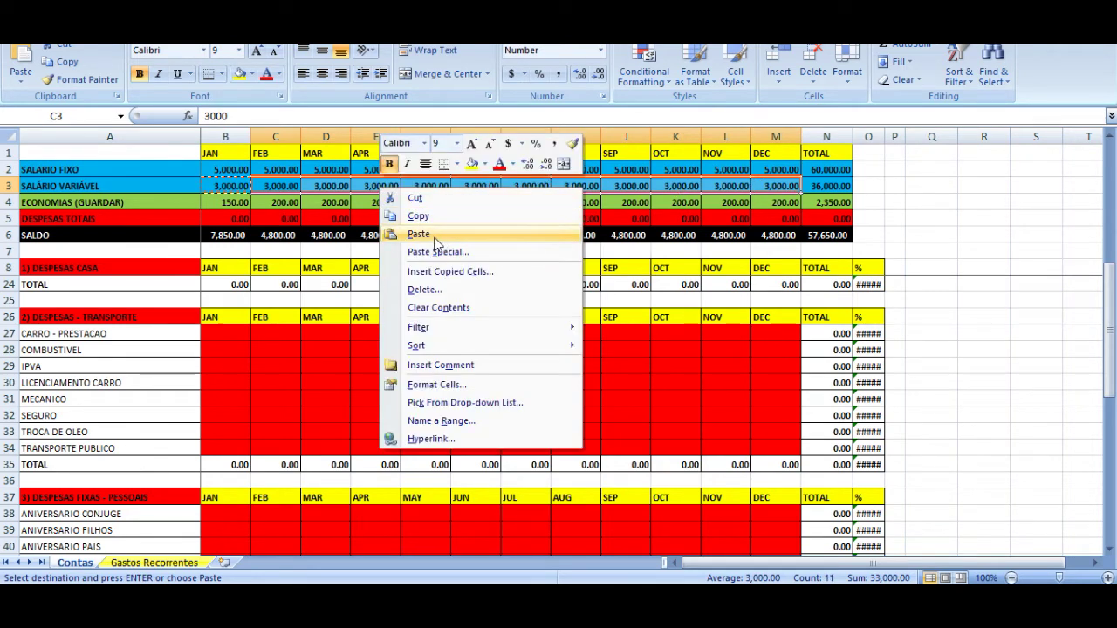
left_click(433, 234)
key("Escape")
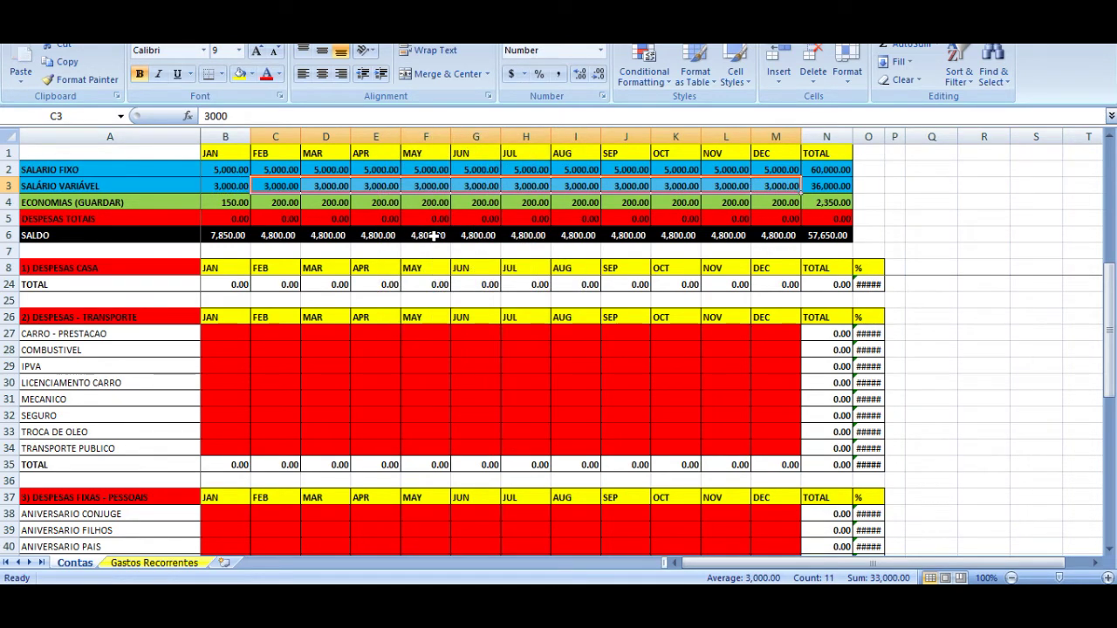
- Inspect the cell range summed in the Salario Fixo yearly total, leaving the formula unedited
key("Right")
key("Right")
key("Right")
key("Right")
key("Right")
key("Right")
key("Up")
key("Right")
key("Right")
key("Right")
key("Right")
key("Right")
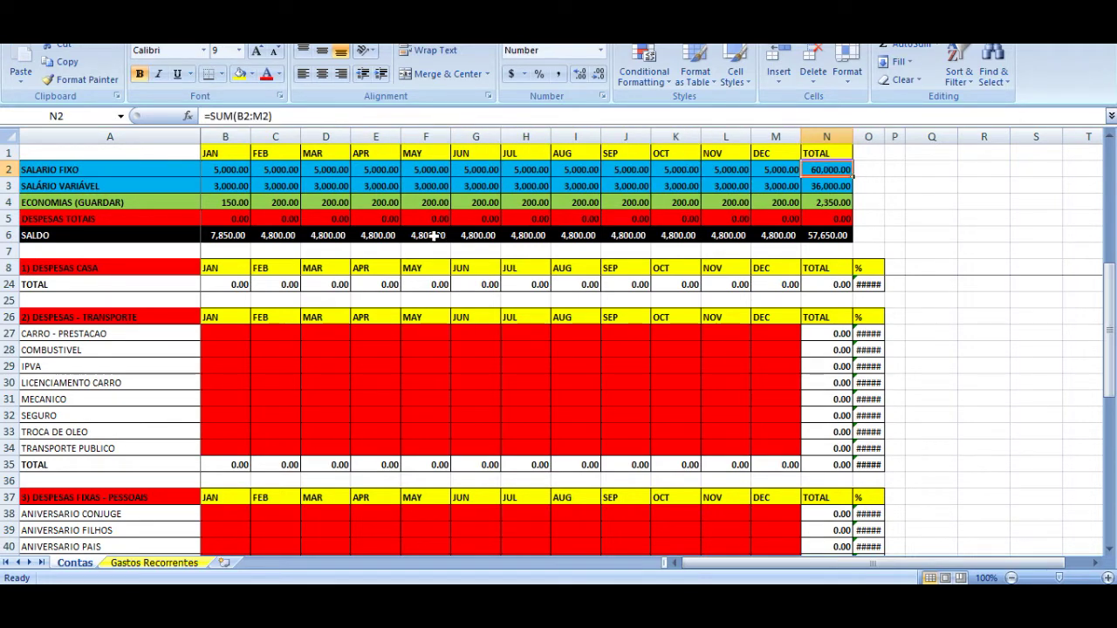
key("F2")
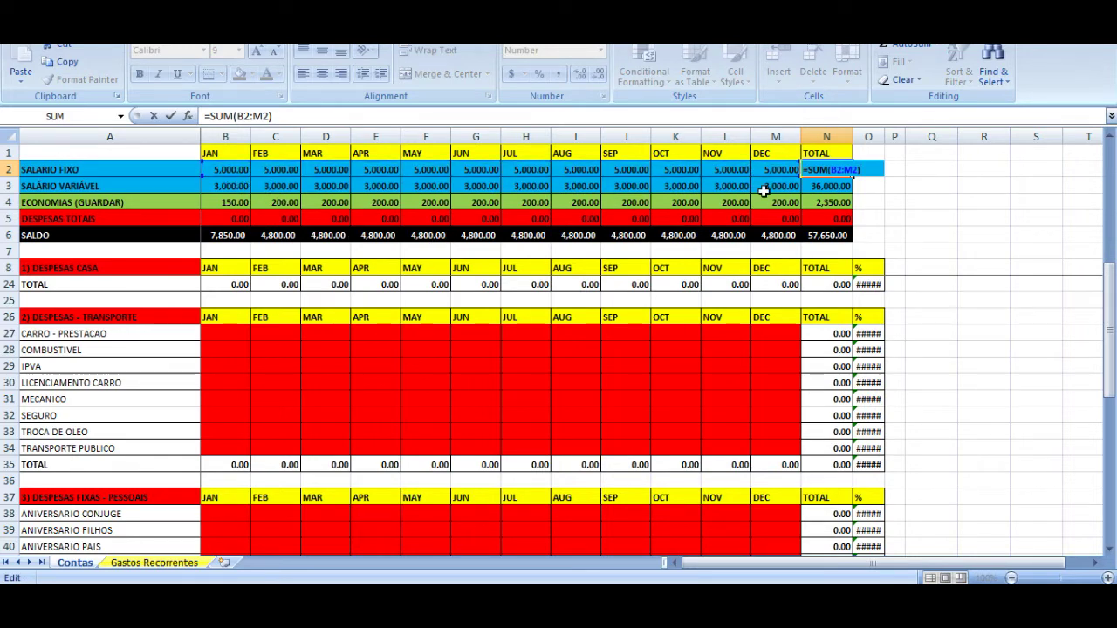
key("Escape")
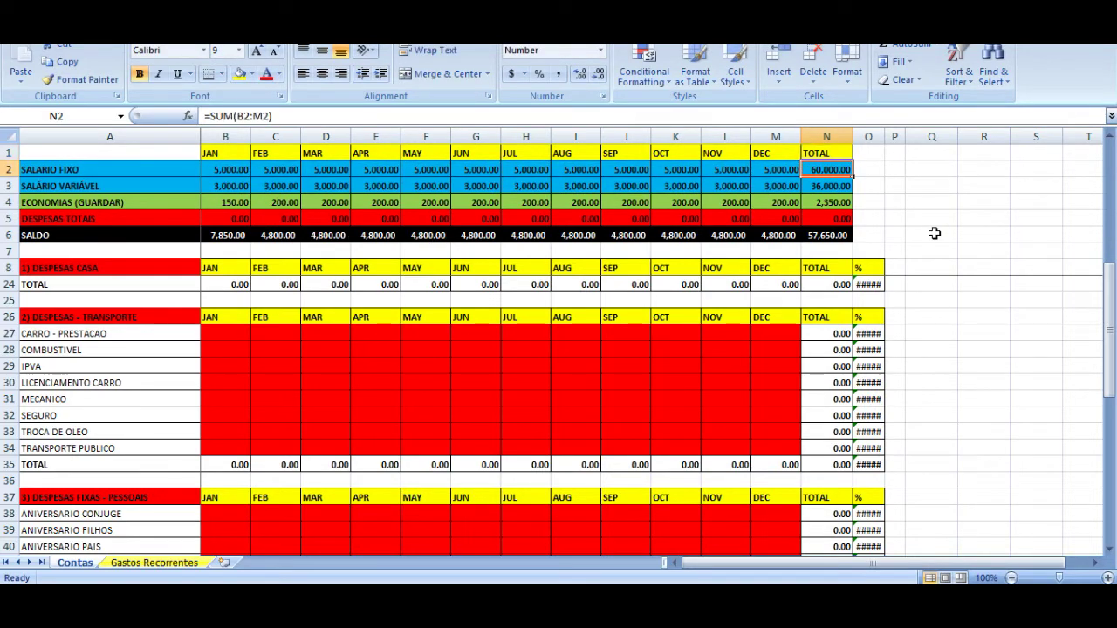
- Set January's Salário Variável to 4000
key("Home")
key("Right")
key("Right")
key("ctrl+Right")
key("Left")
key("Down")
key("Home")
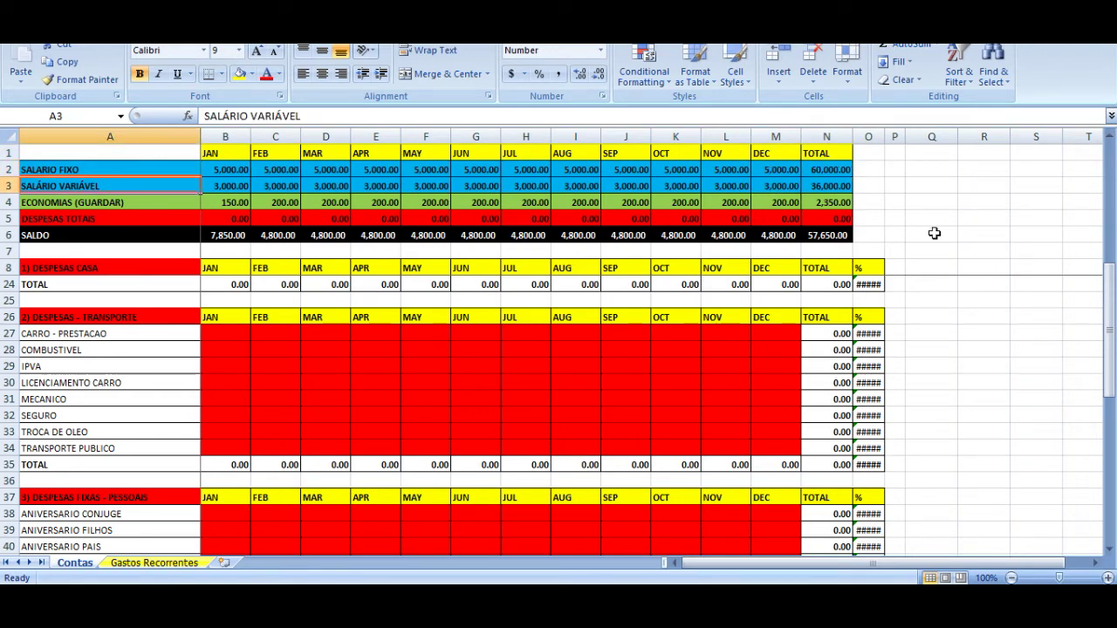
key("Right")
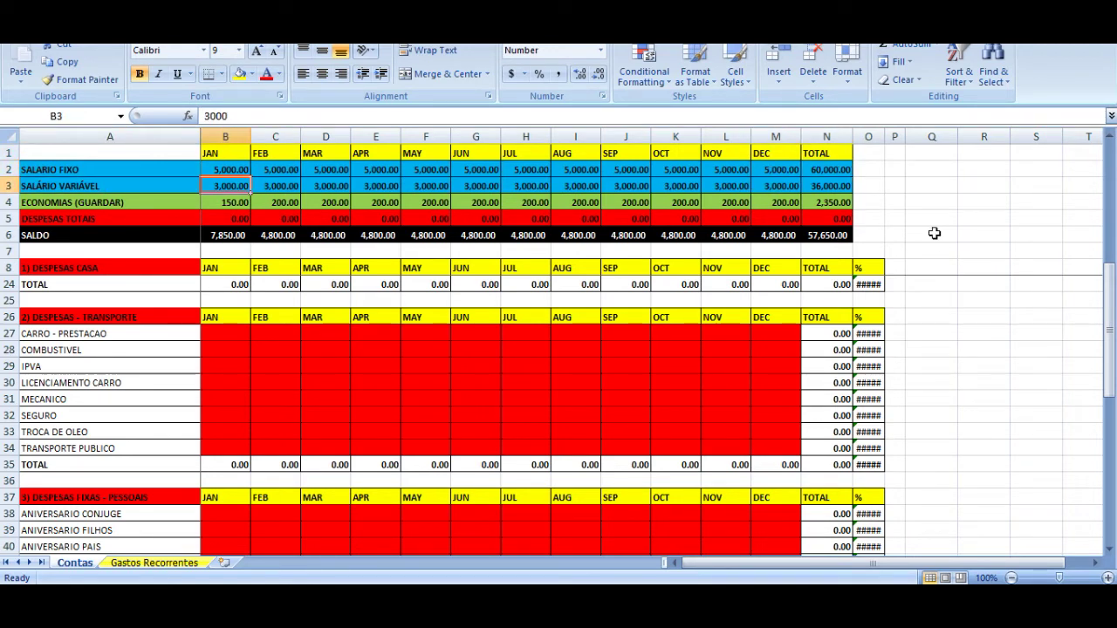
type("4,0")
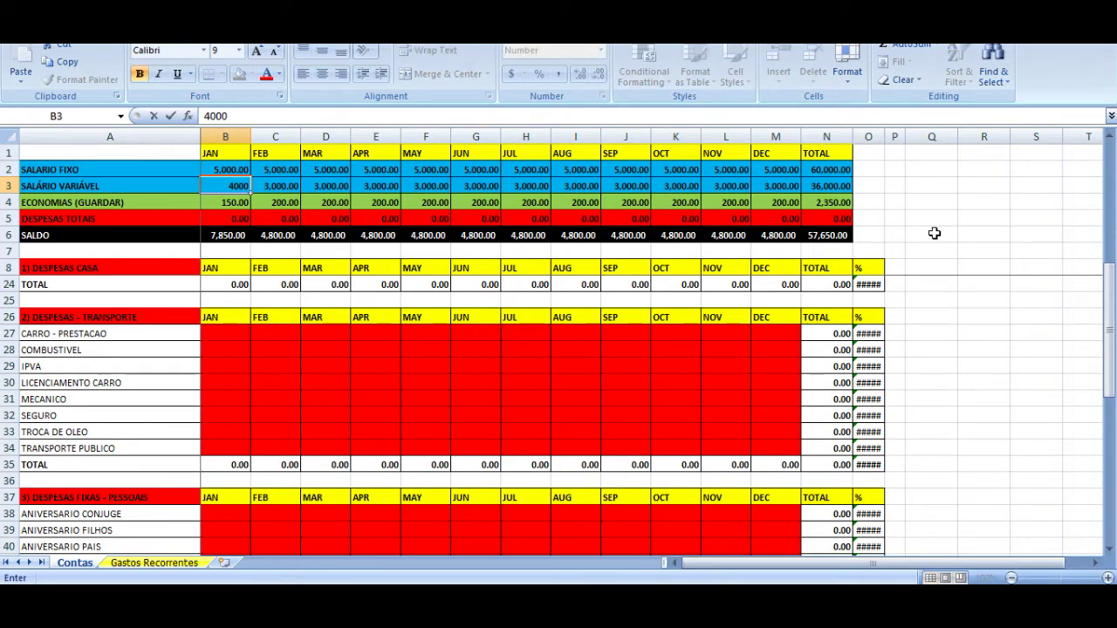
type("00")
key("Return")
- Copy the 4000 Salário Variável from January into February through December
key("Up")
key("ctrl+c")
key("Right")
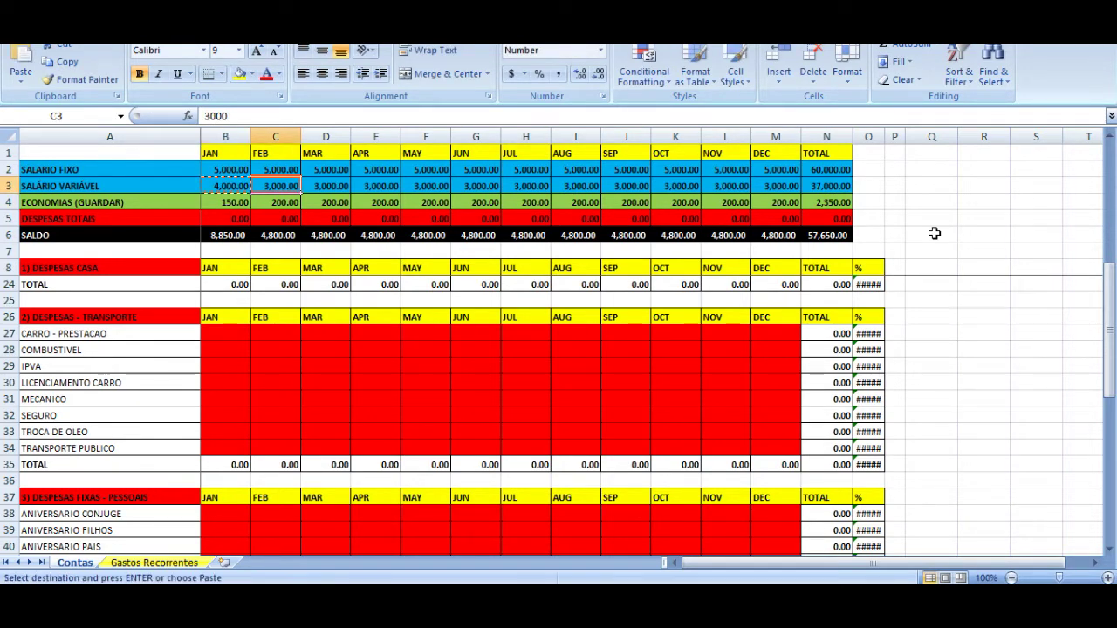
key("shift+Right")
key("shift+Right")
key("shift+Right")
key("shift+Right")
key("shift+Right")
key("shift+Right")
key("shift+Right")
key("shift+Right")
key("shift+Right")
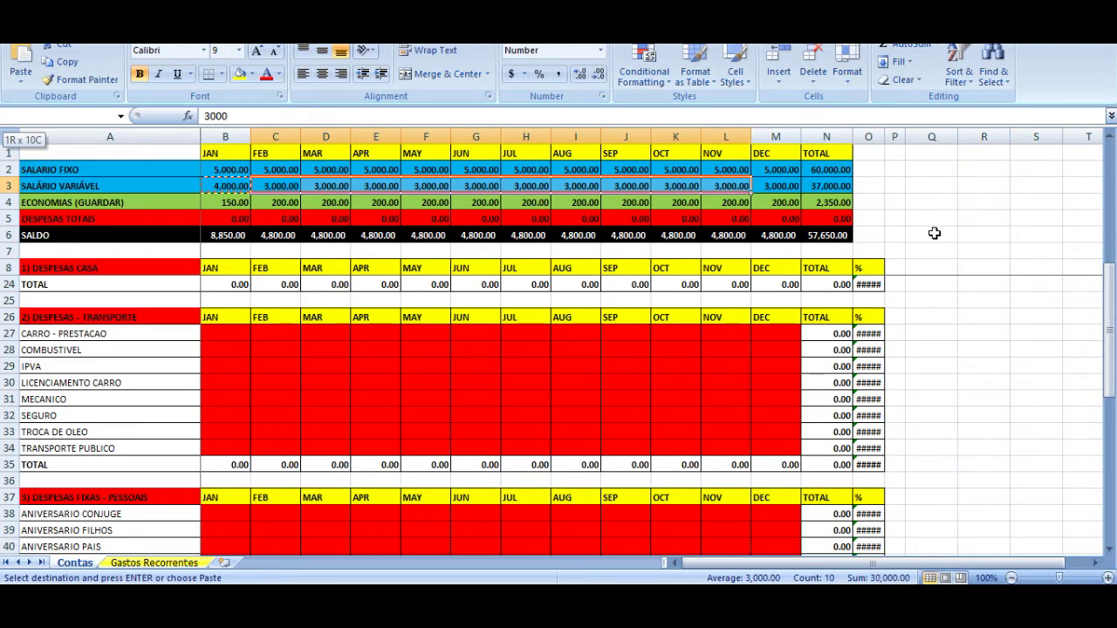
key("shift+Right")
key("ctrl+v")
key("Left")
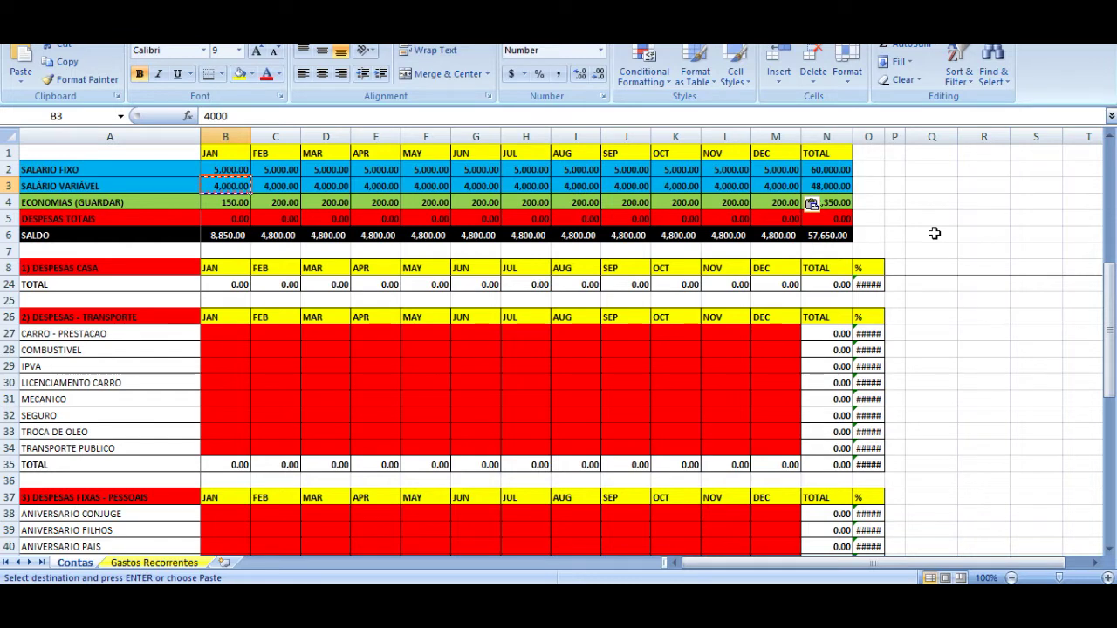
- Set April's Salário Variável to 4500
key("Right")
key("Right")
key("Right")
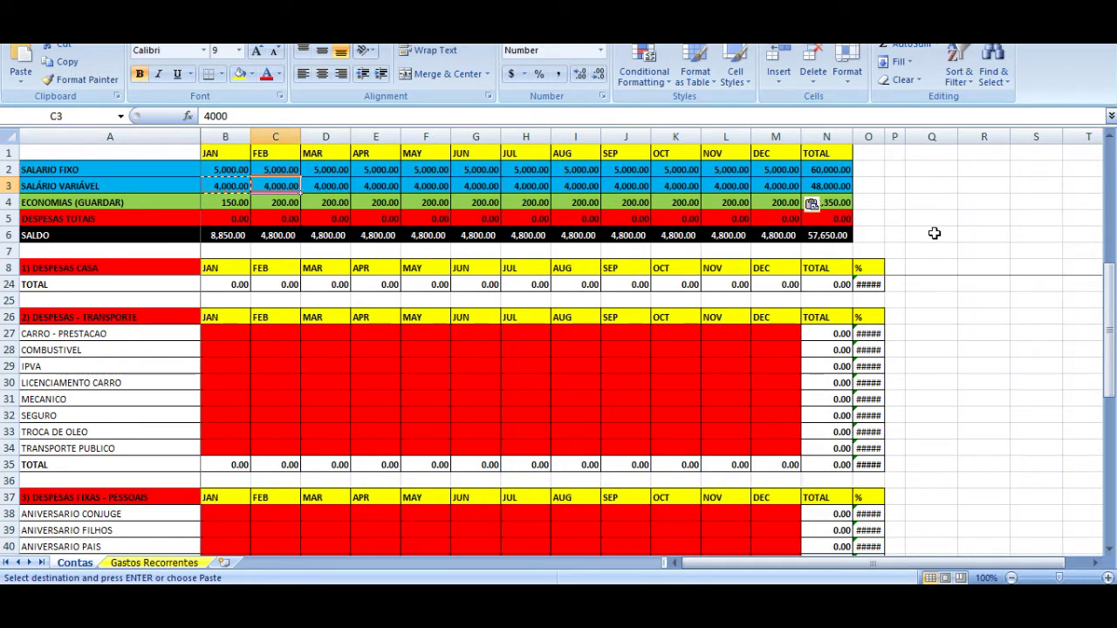
type("4,500")
key("Return")
- Copy April's Salário Variável amount into May and June
key("Up")
key("ctrl+c")
key("Right")
key("shift+Right")
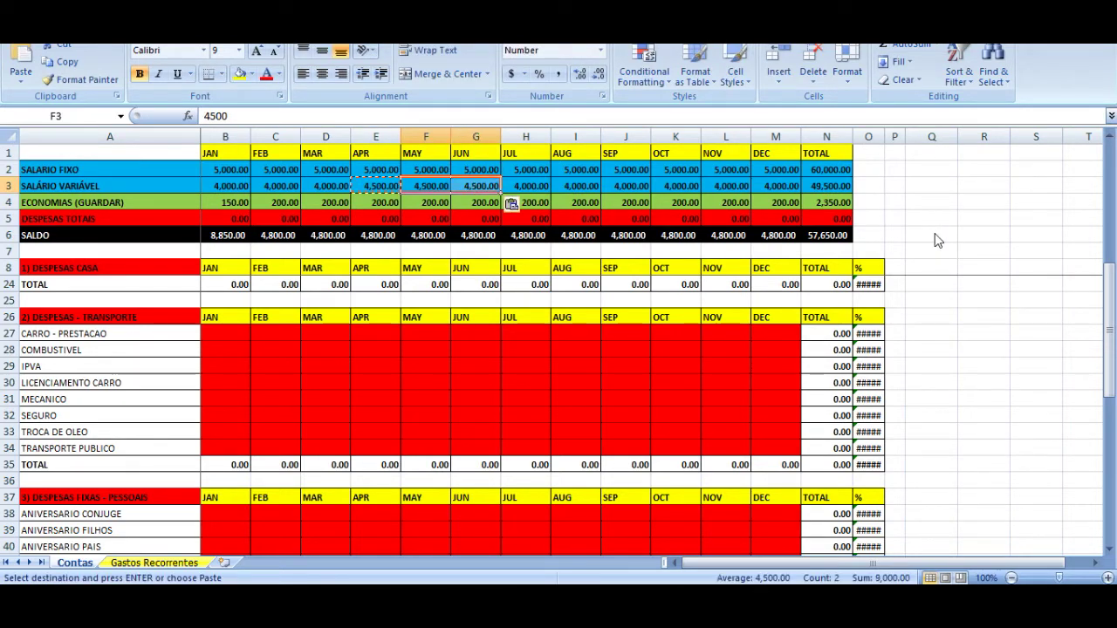
key("Down")
key("Up")
key("ctrl+v")
key("Right")
key("ctrl+v")
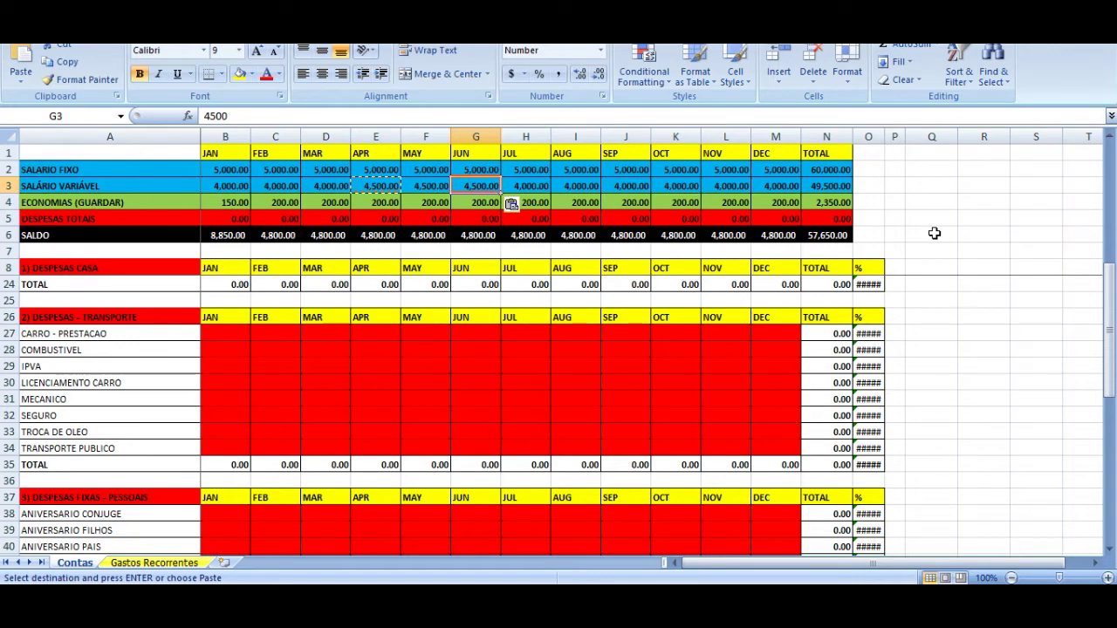
- Set July's Salário Variável to 5000
key("Right")
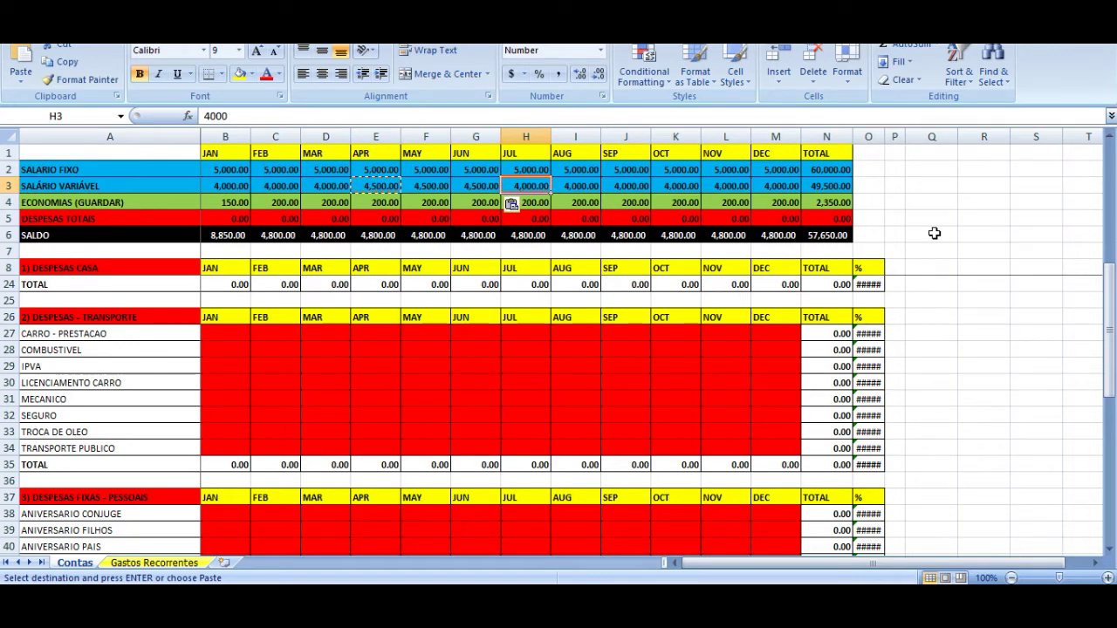
type("5000")
key("Return")
- Copy July's Salário Variável amount into August through December
key("Up")
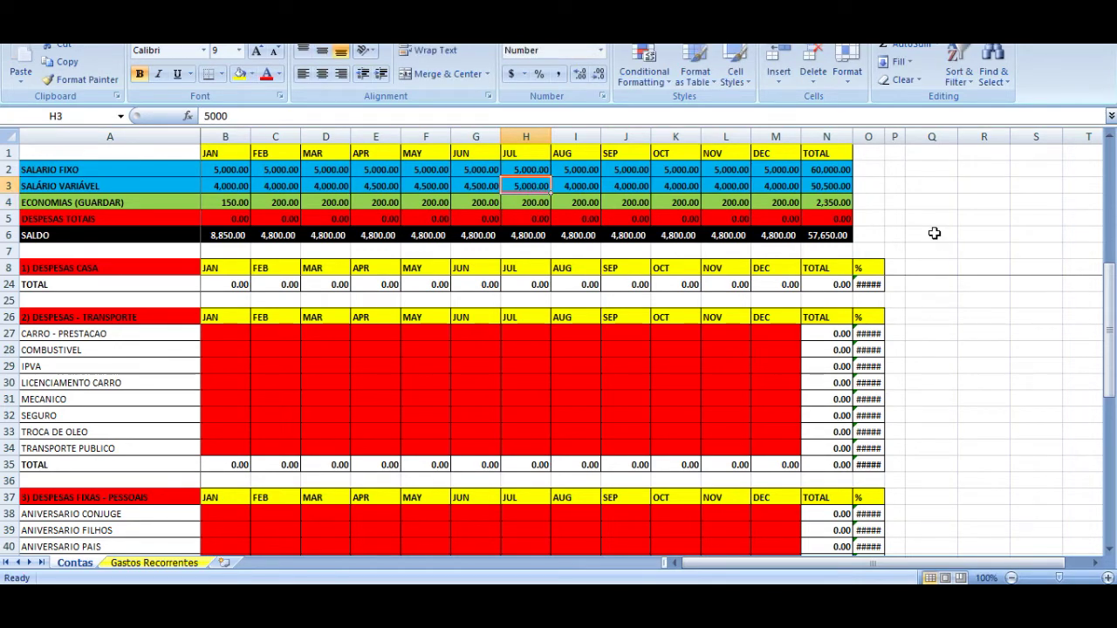
key("ctrl+c")
key("Right")
key("shift+Right")
key("shift+Right")
key("shift+Right")
key("shift+Right")
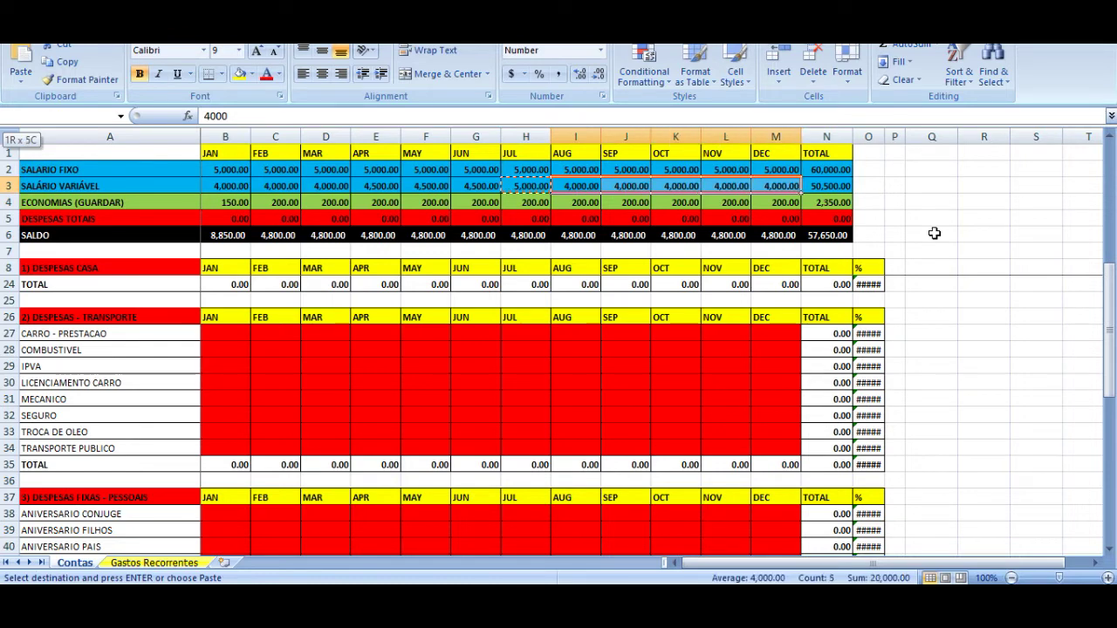
key("ctrl+v")
- Clear the Economias (Guardar) amounts for January through December
key("Down")
key("Home")
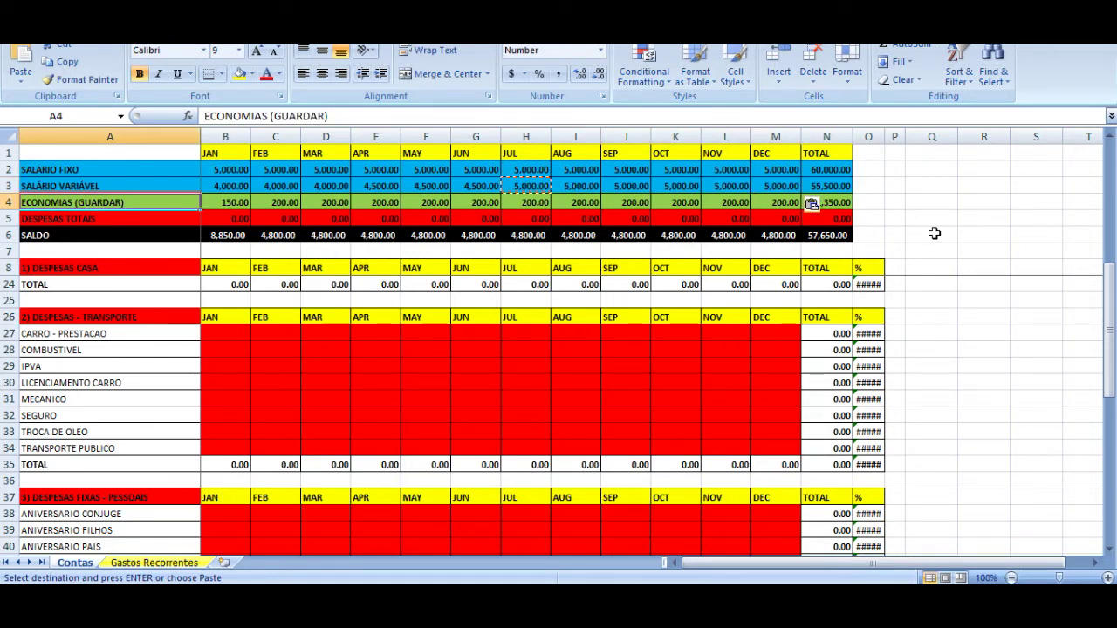
key("Right")
key("shift+Right")
key("shift+Right")
key("shift+Right")
key("shift+Right")
key("shift+Right")
key("shift+Right")
key("shift+Right")
key("shift+Right")
key("shift+Right")
key("shift+Right")
key("shift+Right")
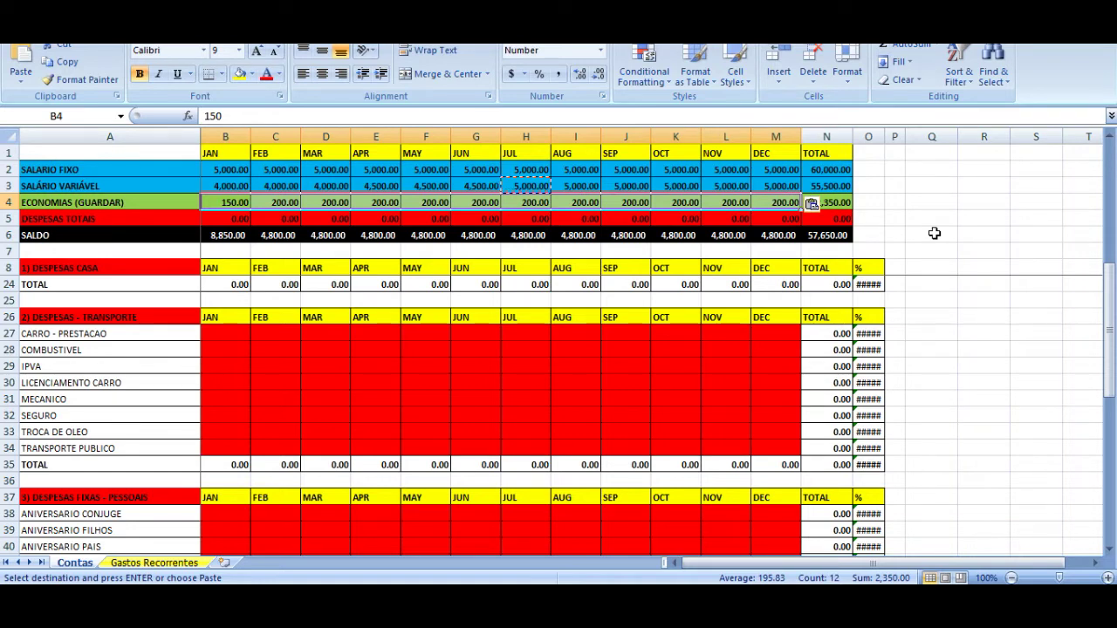
key("Delete")
- Examine January's Saldo formula and the Saldo amounts across the first months
key("Down")
key("Down")
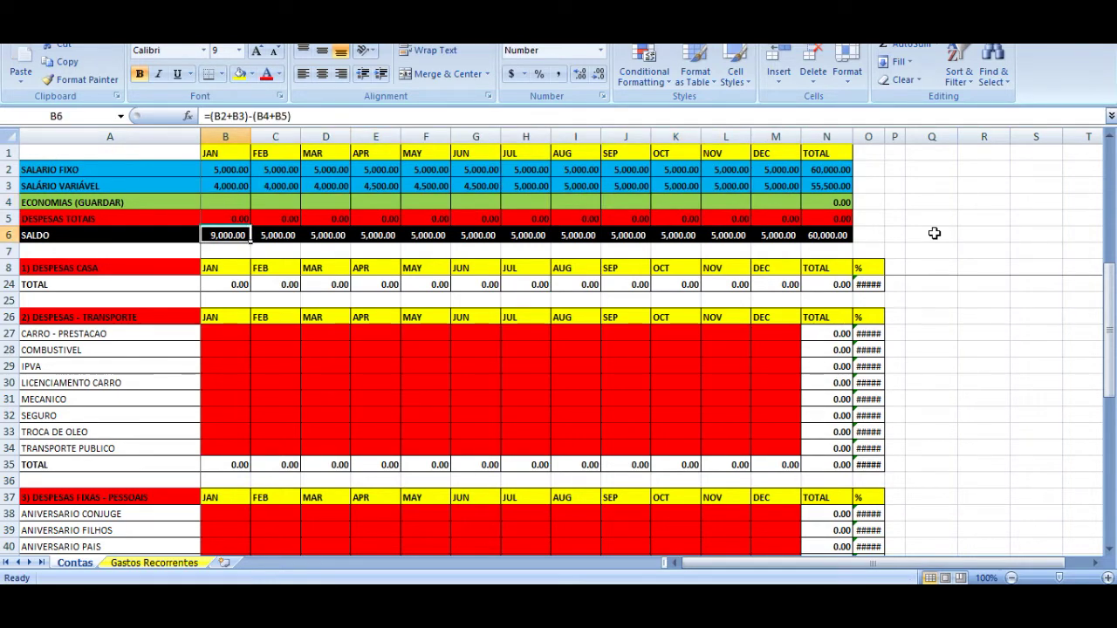
key("shift+Right")
key("shift+Right")
key("shift+Right")
key("shift+Right")
key("shift+Right")
key("shift+Right")
key("Up")
key("Down")
- Set January's Economias (Guardar) to 10000 and check January's Saldo
key("Up")
key("Up")
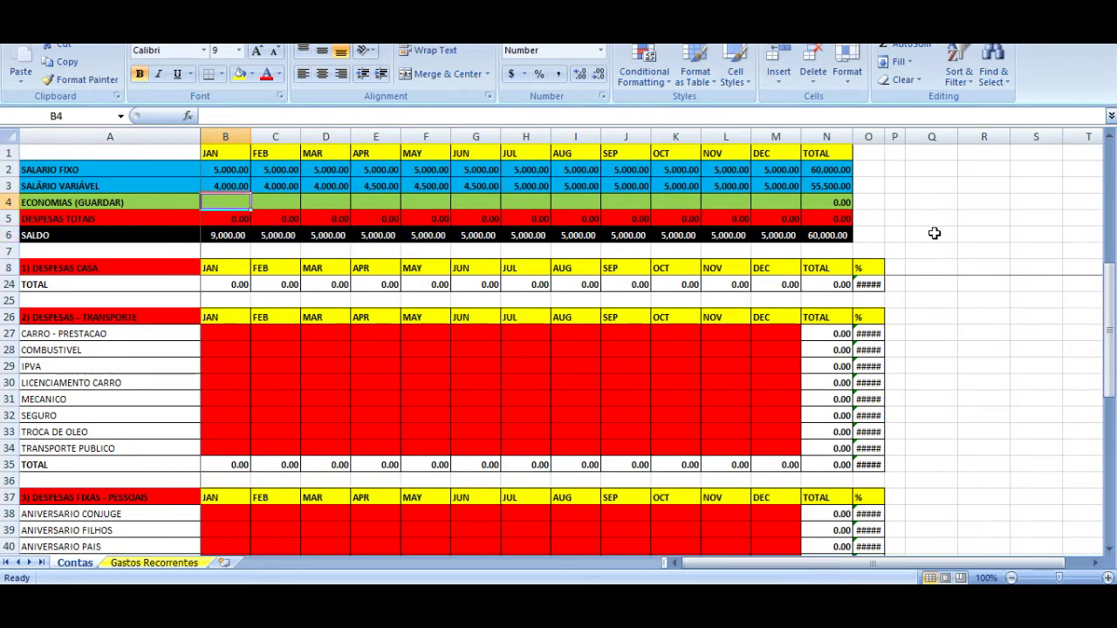
type("10,")
type("0000")
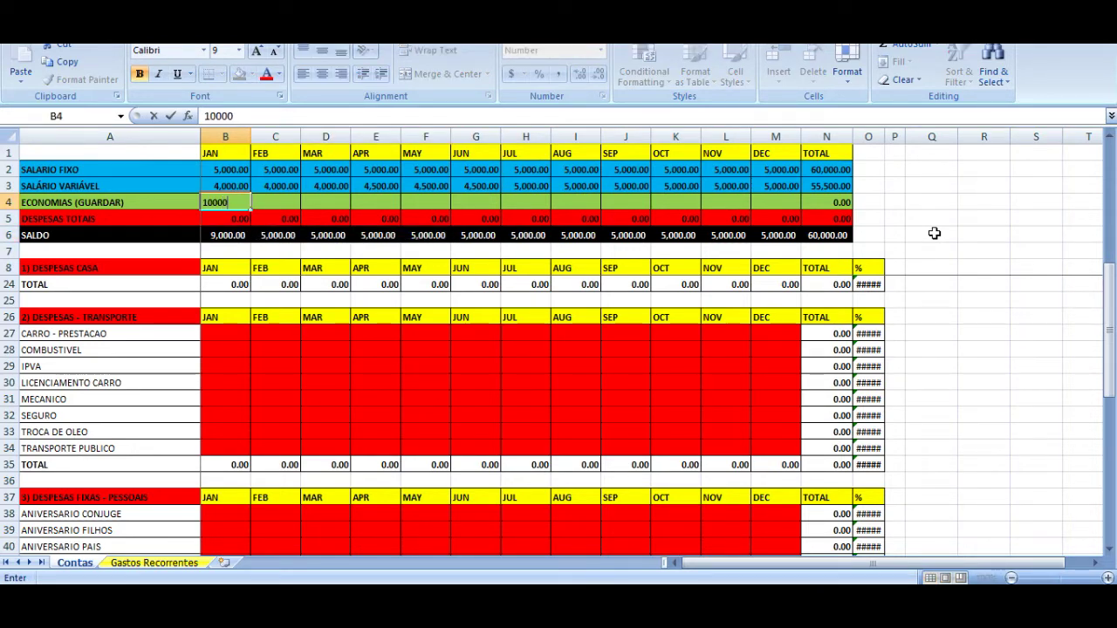
key("Return")
key("Down")
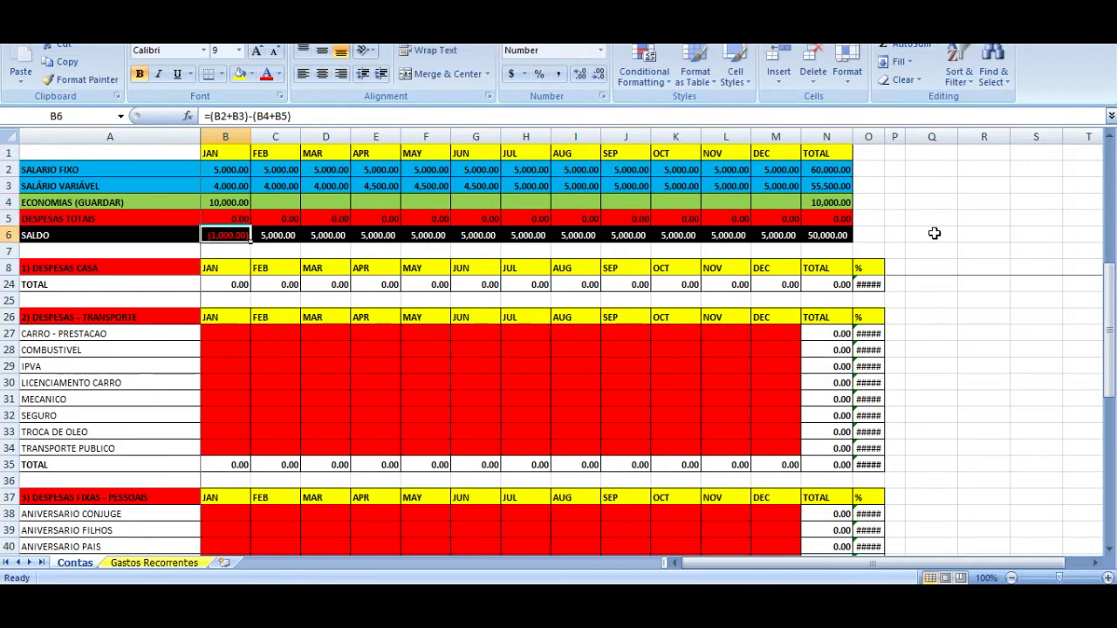
- Compare January's salary, savings and Saldo cells, and look over the Despesas Casa section
key("Up")
key("Up")
key("Up")
key("Up")
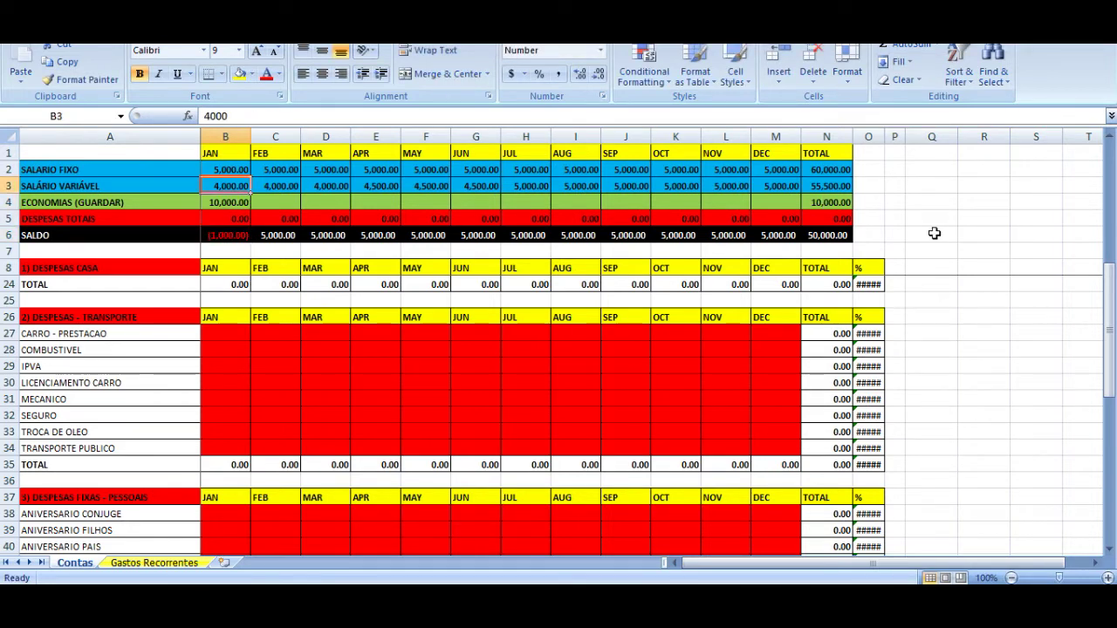
key("Down")
key("Down")
key("Down")
key("Down")
key("Down")
key("Down")
key("Down")
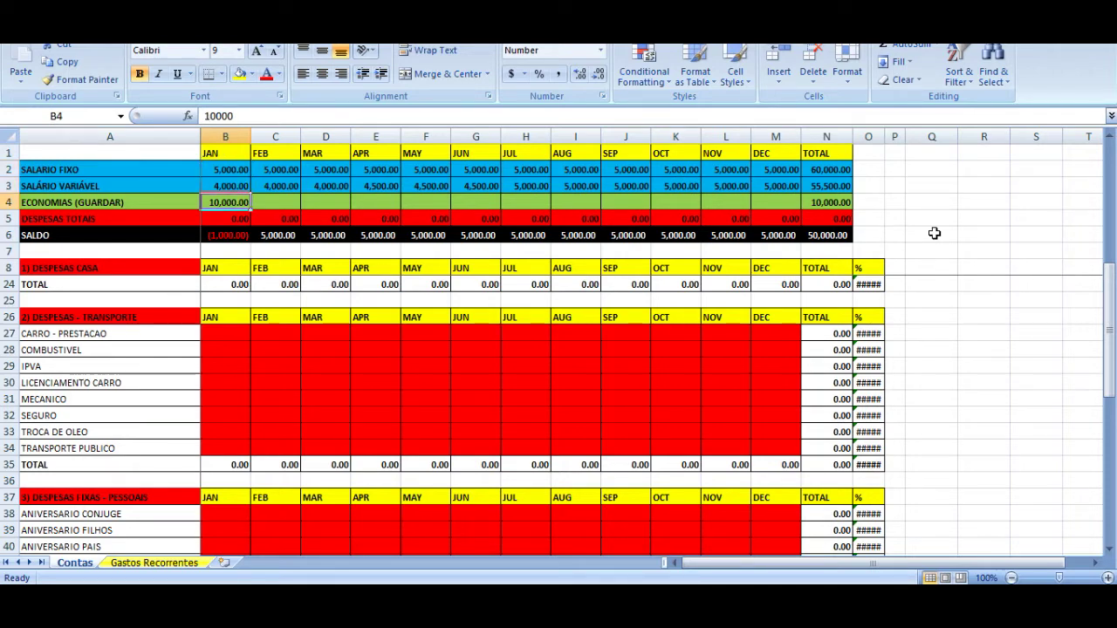
key("Down")
key("Down")
key("Down")
key("Down")
key("Up")
key("Up")
key("Up")
key("Up")
key("Up")
key("Up")
key("Up")
key("Up")
key("Up")
key("Up")
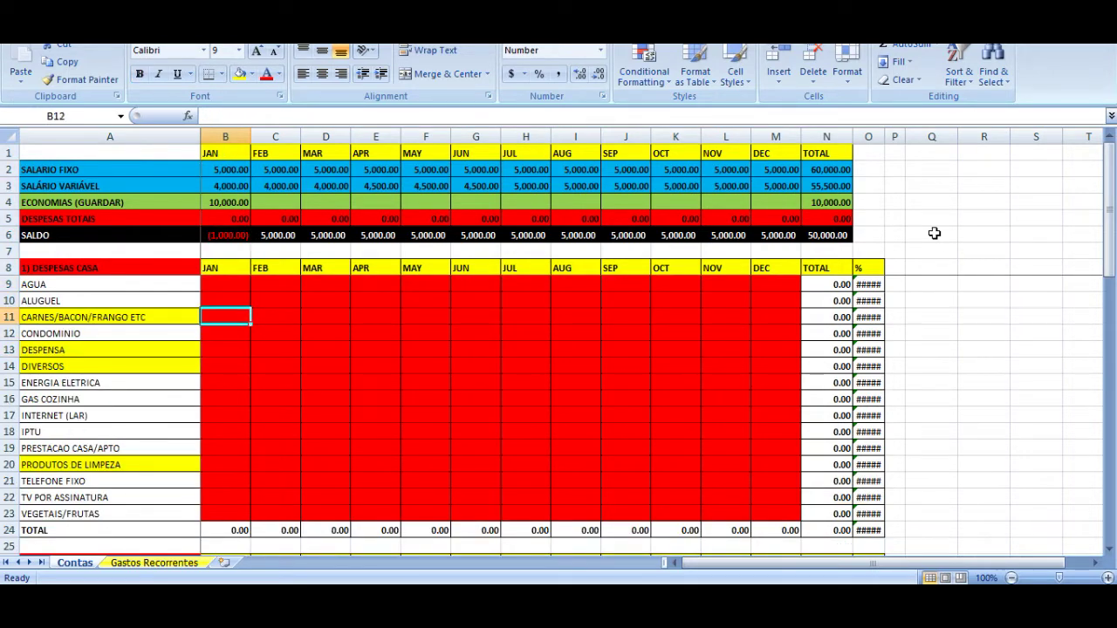
- Set January's Economias (Guardar) to 300
key("Down")
key("Down")
key("Up")
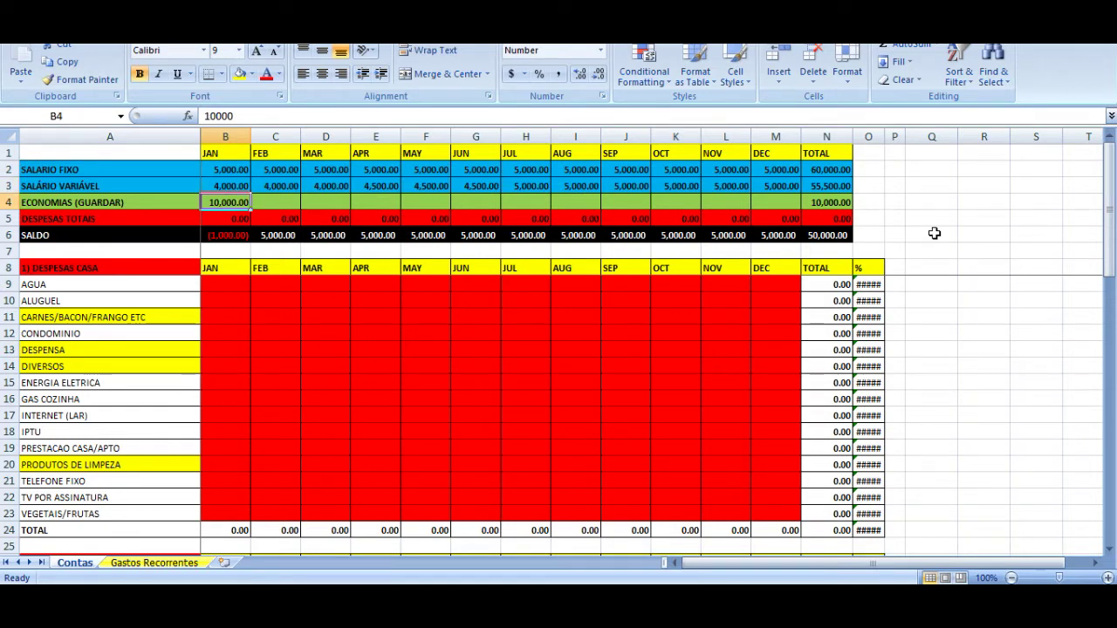
type("300")
key("Return")
- Copy January's Economias (Guardar) amount into February through December
key("Up")
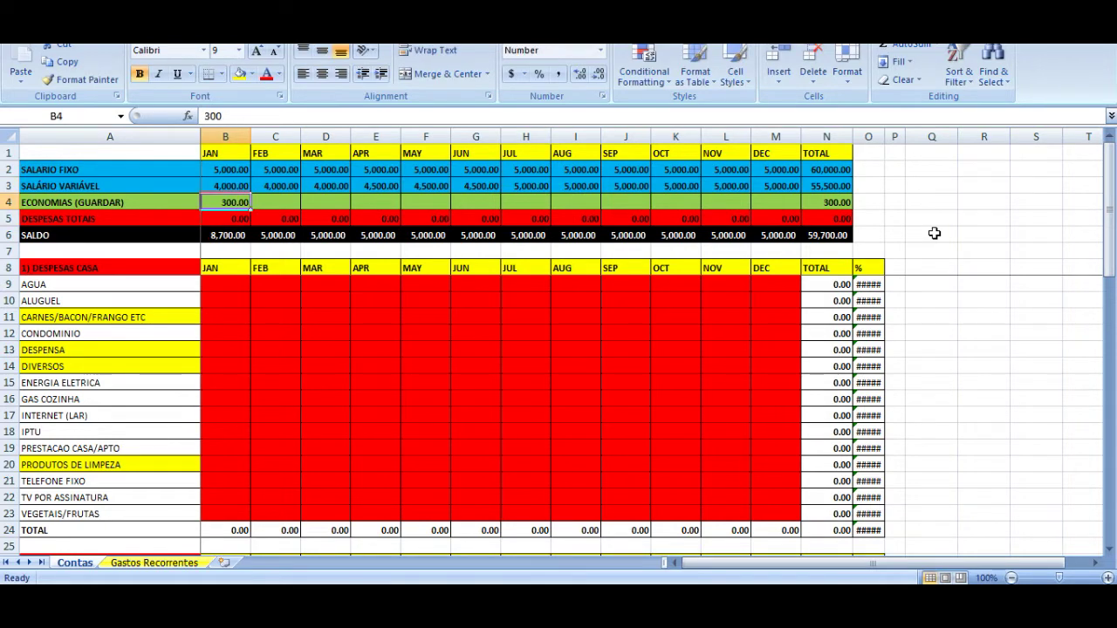
key("ctrl+c")
key("Right")
key("shift+Right")
key("shift+Right")
key("shift+Right")
key("shift+Right")
key("shift+Right")
key("shift+Right")
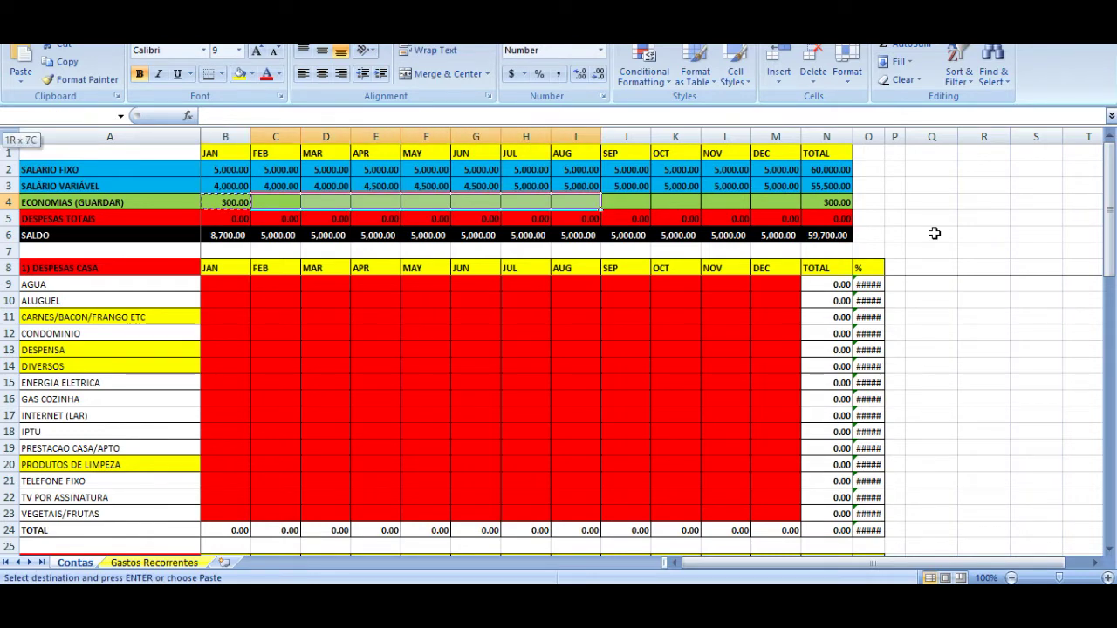
key("shift+Right")
key("shift+Right")
key("shift+Right")
key("shift+Right")
key("ctrl+v")
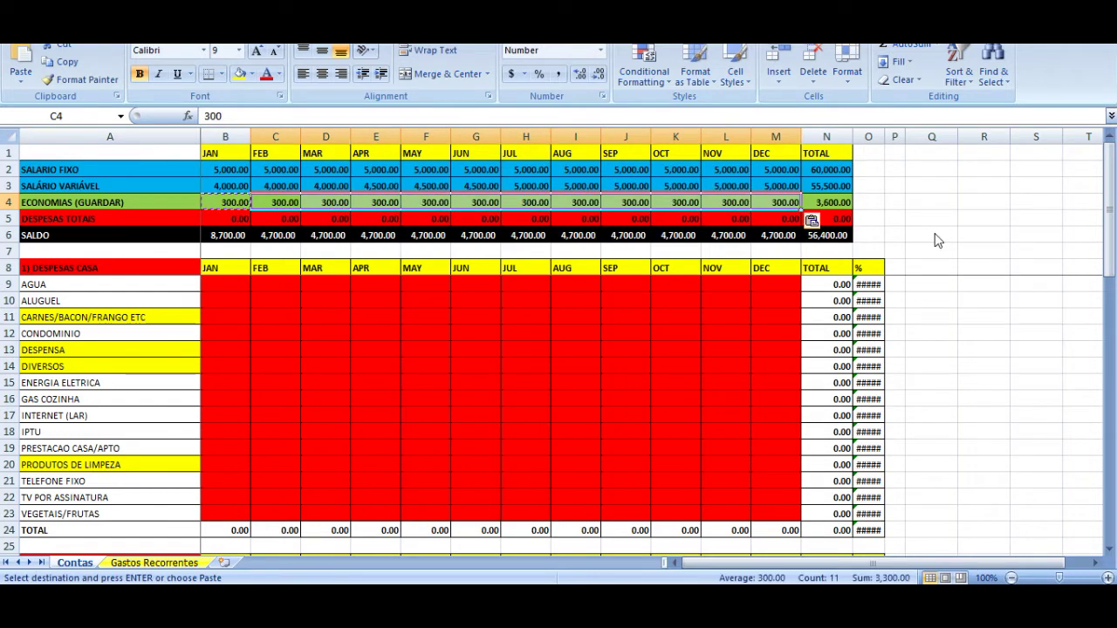
- Examine the annual total of the Economias (Guardar) row
key("Right")
key("Right")
key("Right")
key("Right")
key("Right")
key("Right")
key("Right")
key("Right")
key("Right")
key("Right")
key("Right")
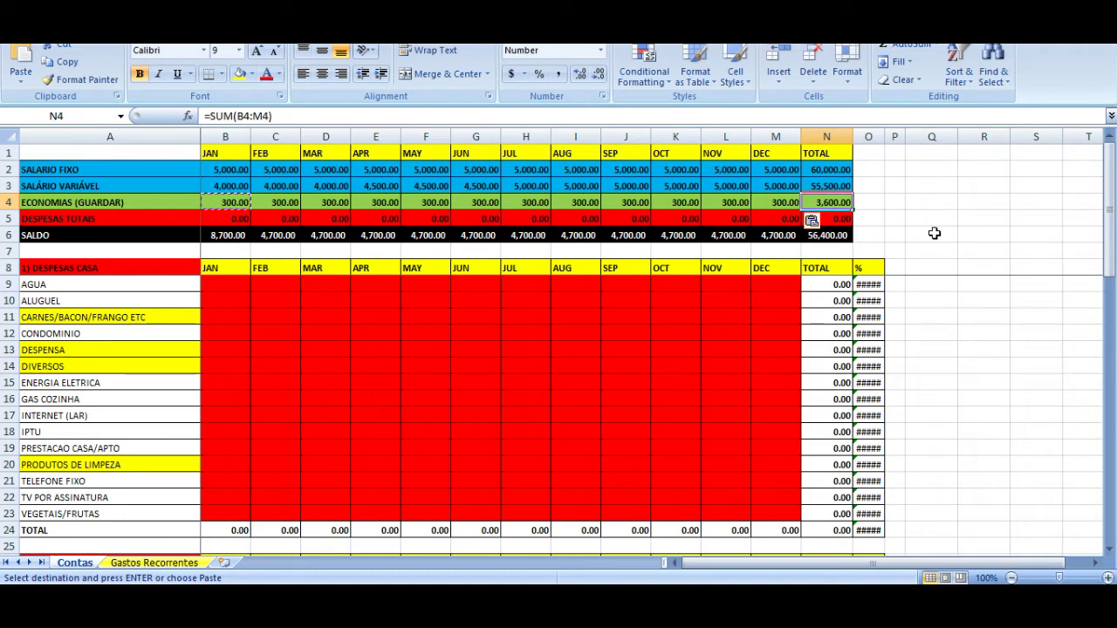
- Leave copy mode and review January's salaries, savings, total expenses and Saldo formula
key("Home")
key("Right")
key("Escape")
key("Up")
key("Up")
key("Down")
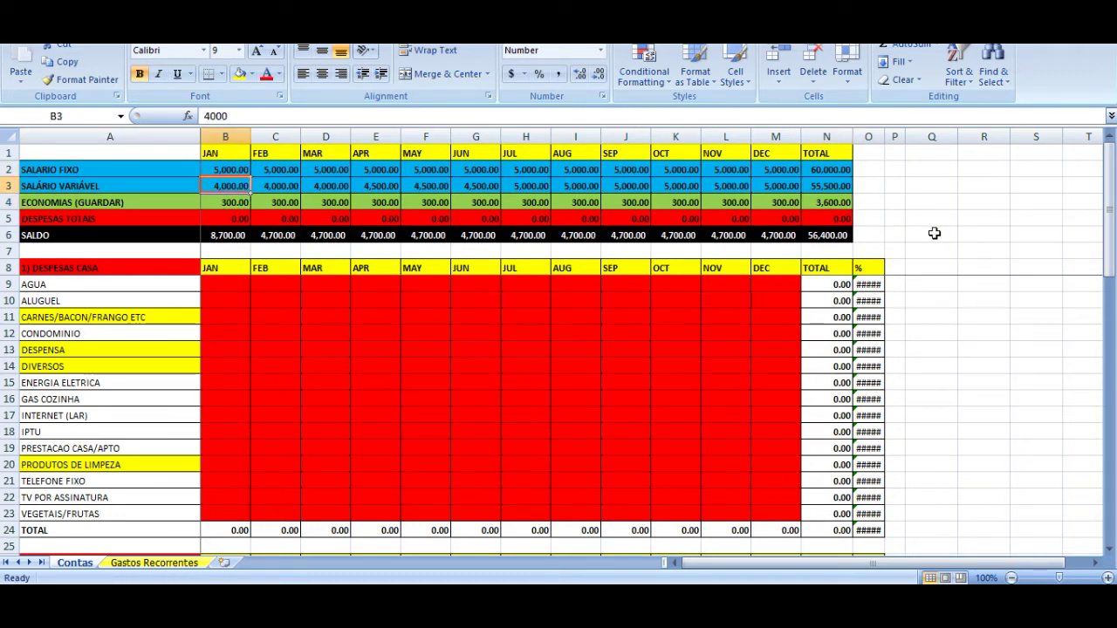
key("Down")
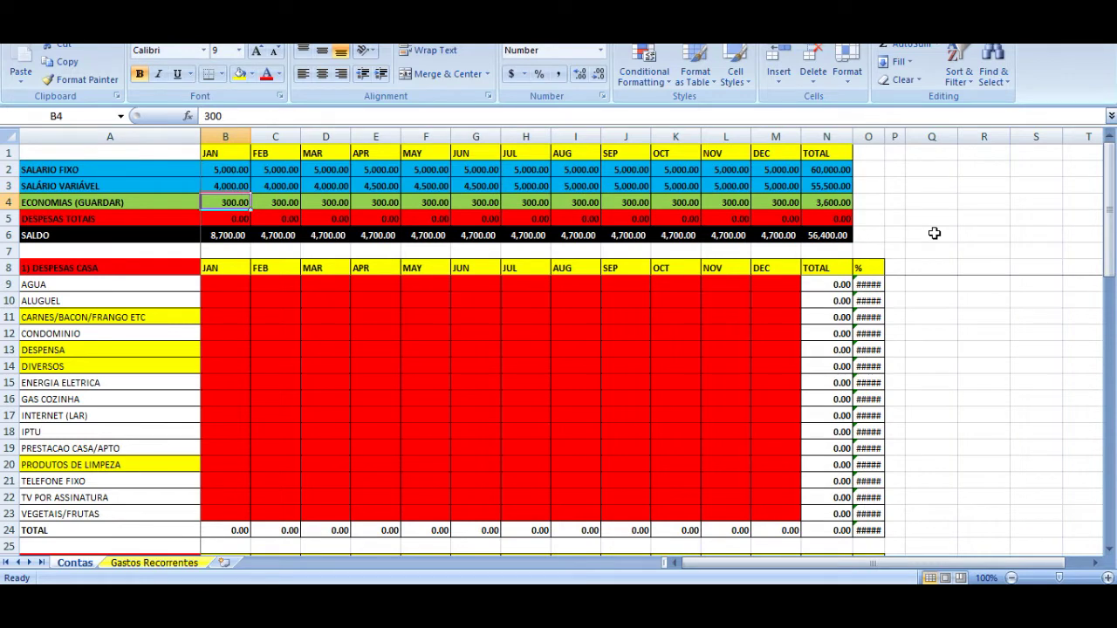
key("Down")
key("Down")
key("Down")
key("Up")
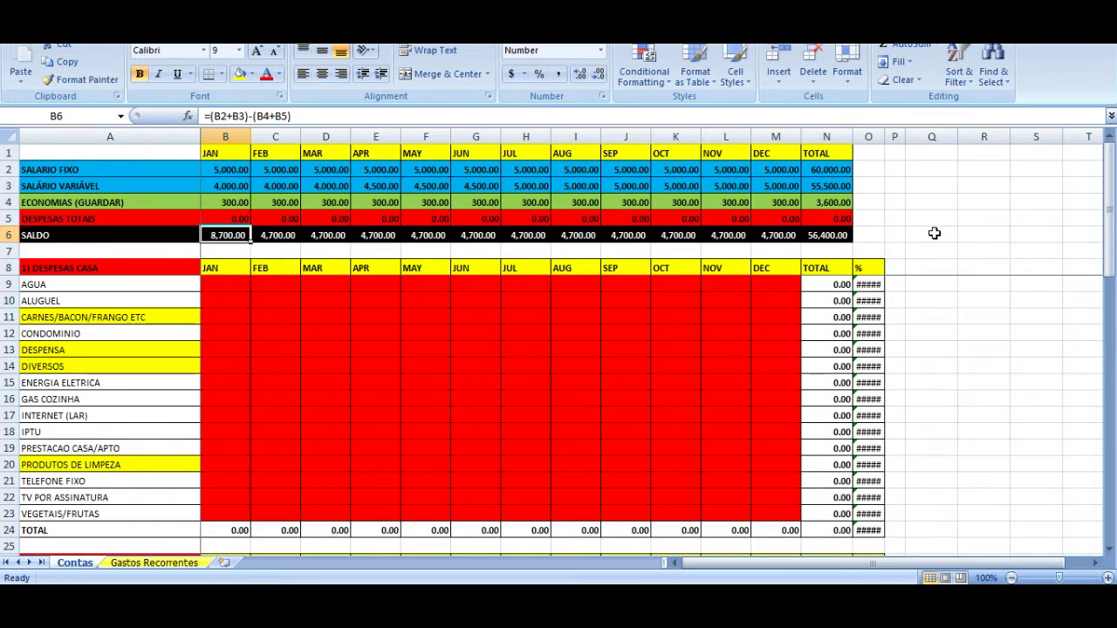
- Set January's AGUA expense under Despesas Casa to 60
key("Down")
key("Down")
key("Down")
key("Down")
key("Up")
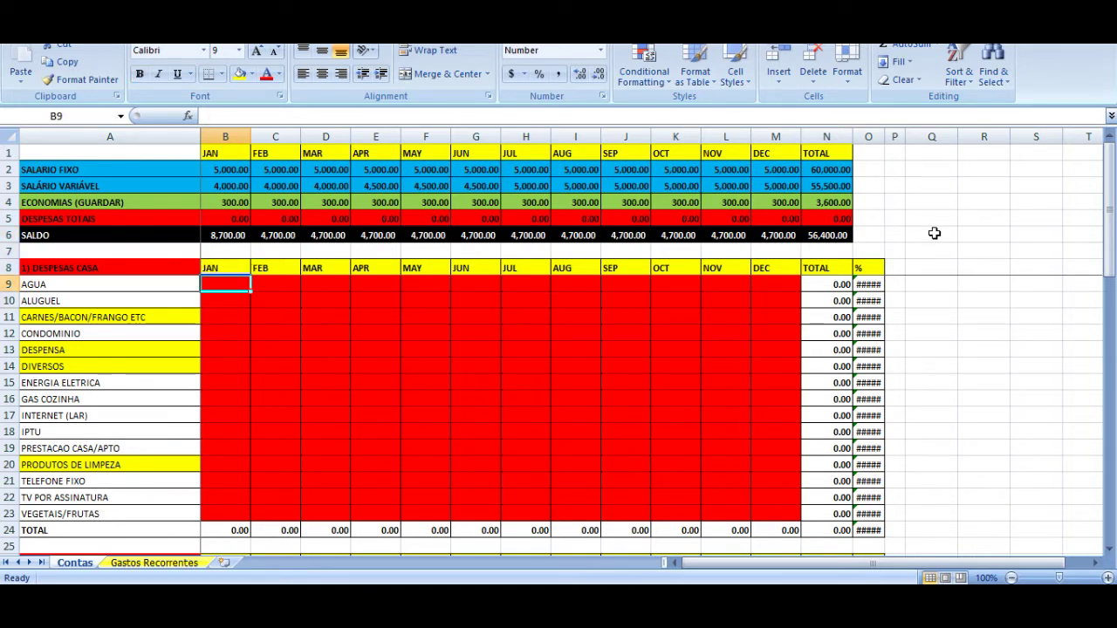
type("60")
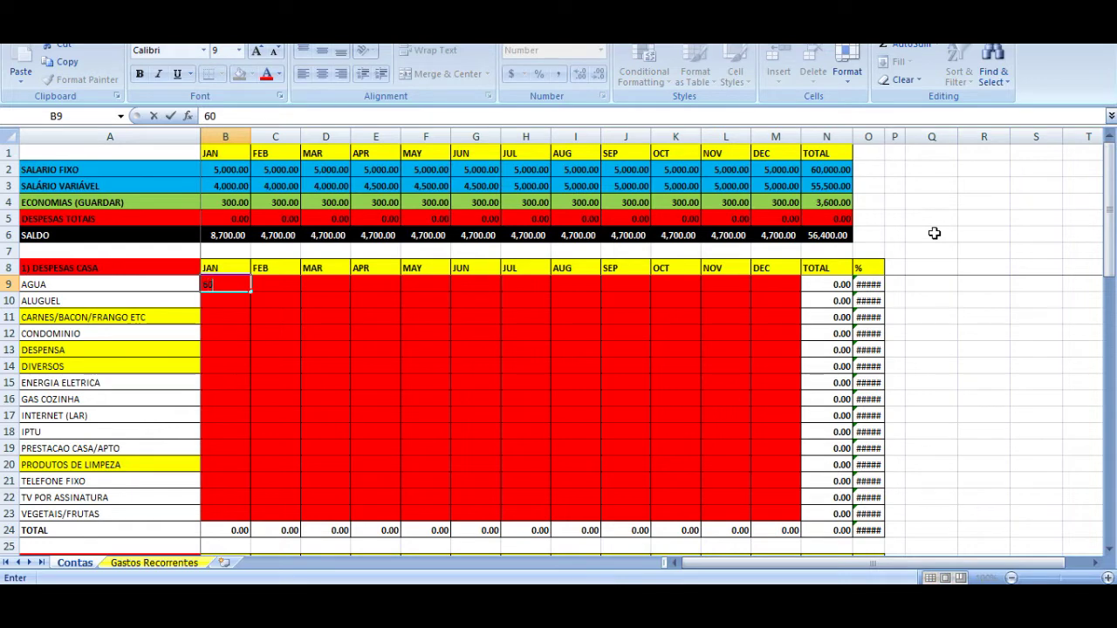
key("Return")
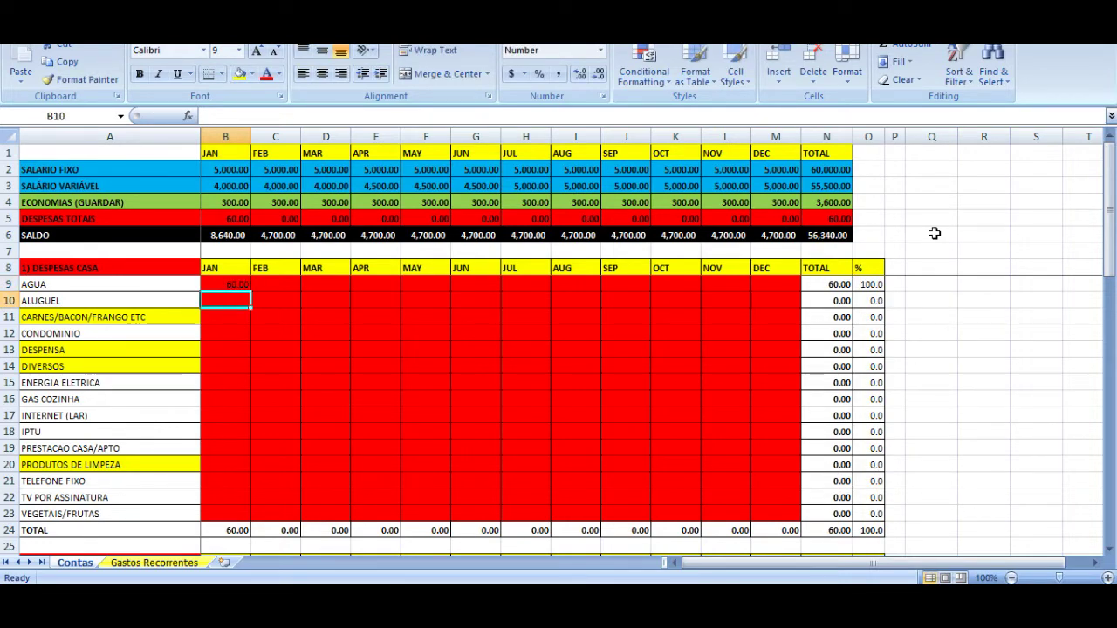
- Copy January's AGUA amount into February through December
key("Up")
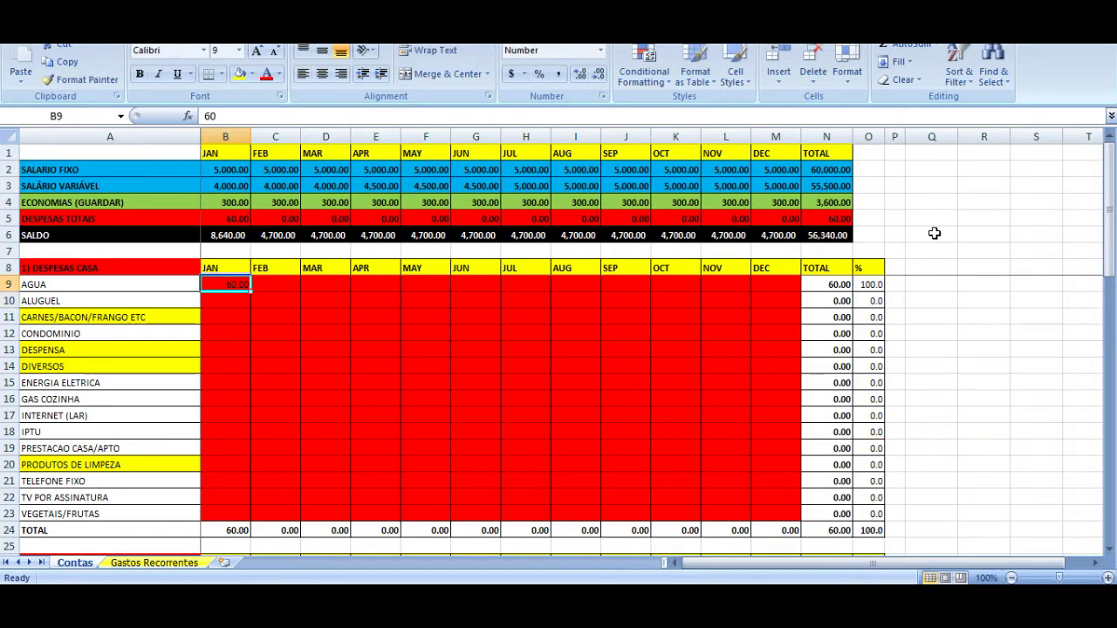
key("ctrl+c")
key("Right")
key("shift+Right")
key("shift+Right")
key("shift+Right")
key("shift+Right")
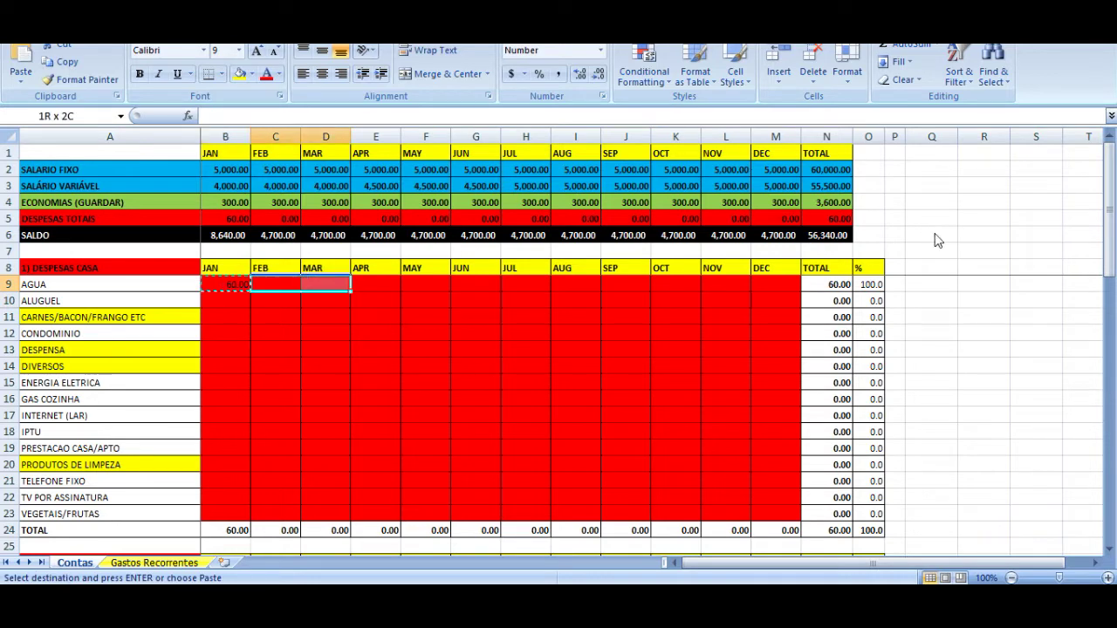
key("shift+Right")
key("shift+Right")
key("shift+Right")
key("shift+Right")
key("shift+Right")
key("shift+Right")
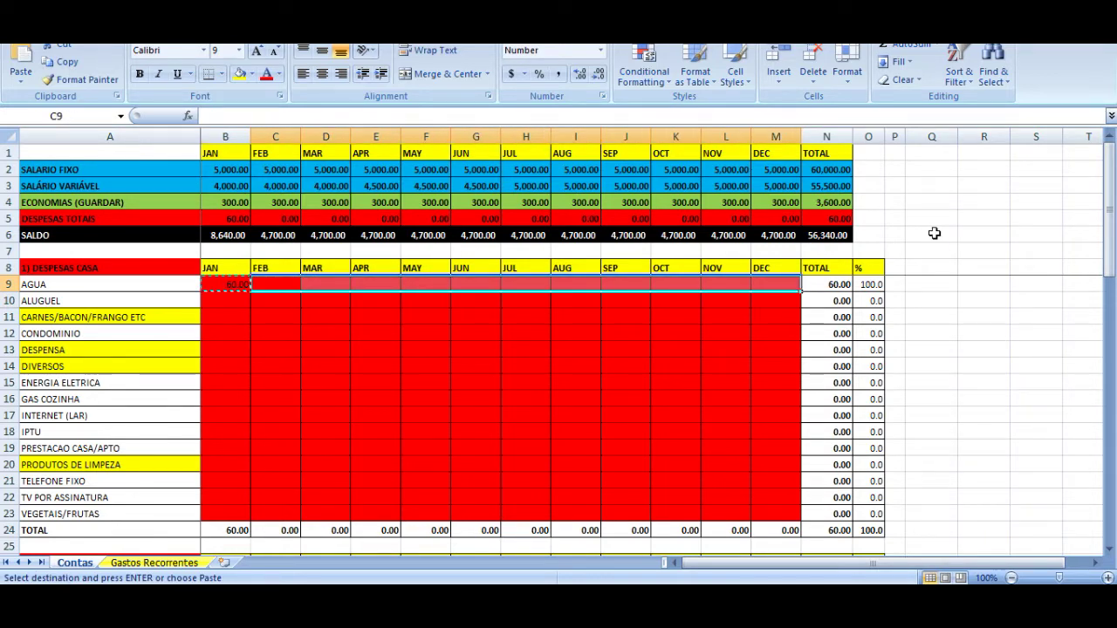
key("ctrl+v")
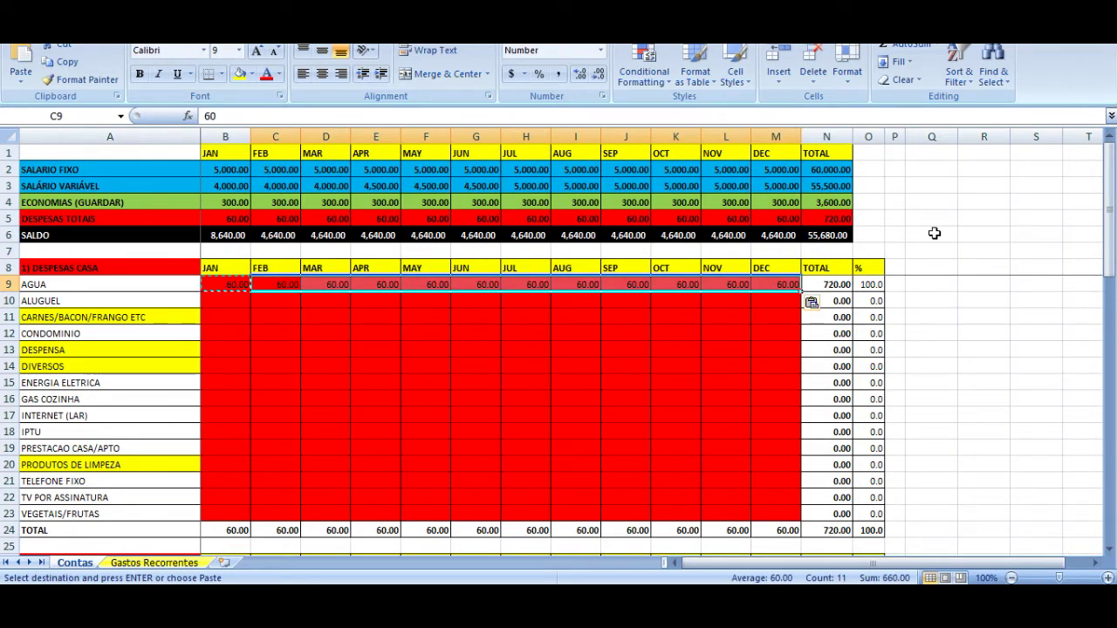
- Examine the AGUA row's percentage and annual total formulas
key("shift+Left")
key("shift+Left")
key("shift+Left")
key("shift+Left")
key("shift+Left")
key("shift+Left")
key("shift+Left")
key("shift+Left")
key("shift+Left")
key("shift+Left")
key("ctrl+Right")
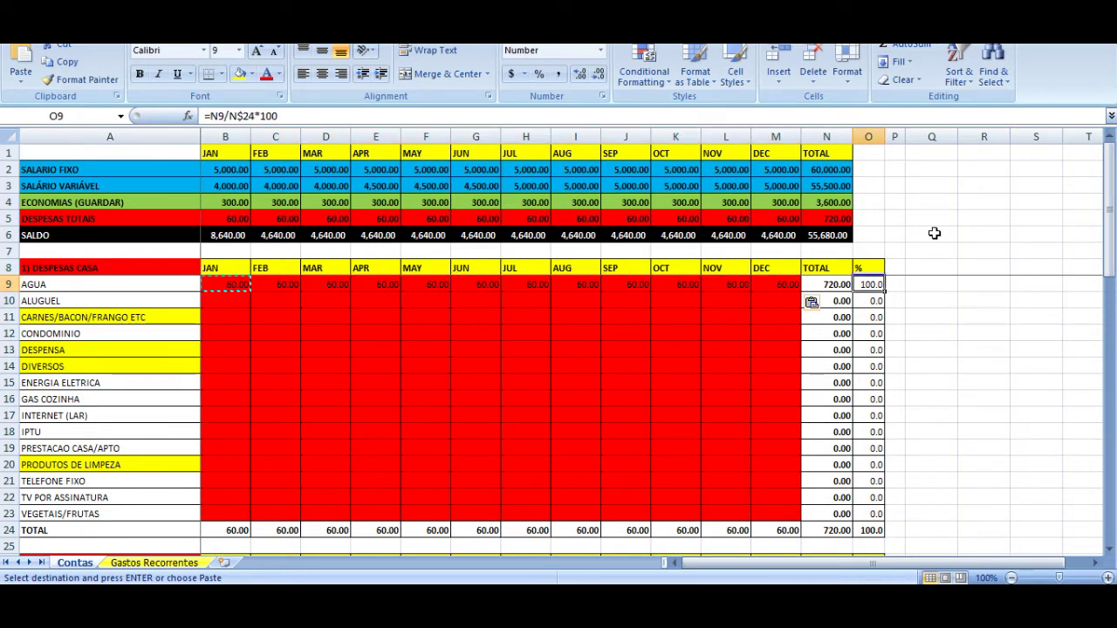
key("Left")
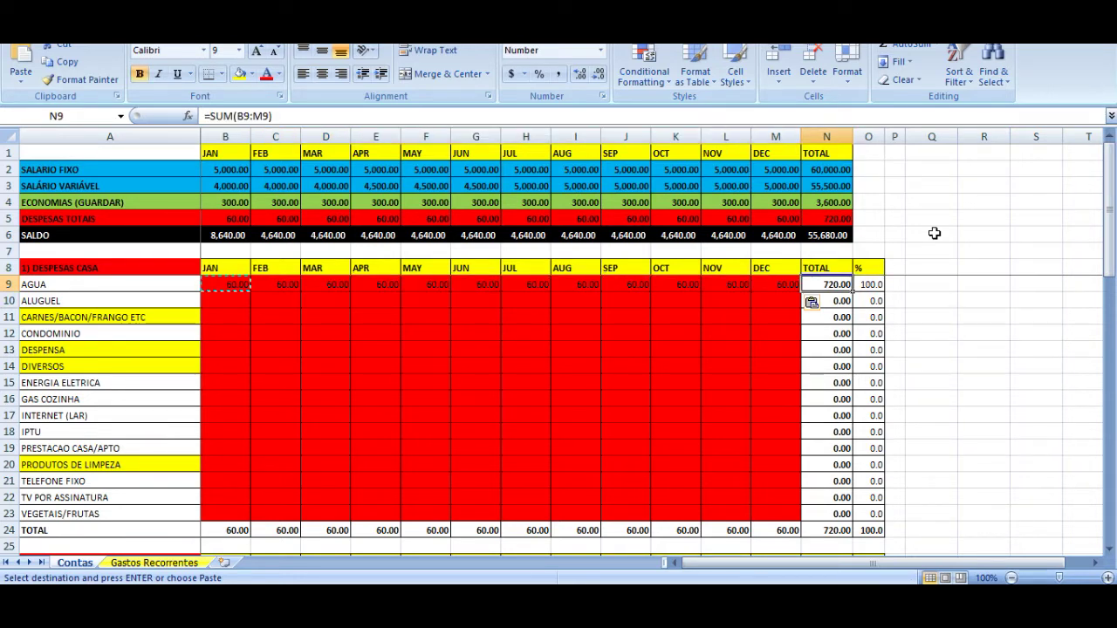
- Check how the AGUA expense feeds Despesas Totais for January and February
key("ctrl+Left")
key("Right")
key("Up")
key("Up")
key("Up")
key("Up")
key("Up")
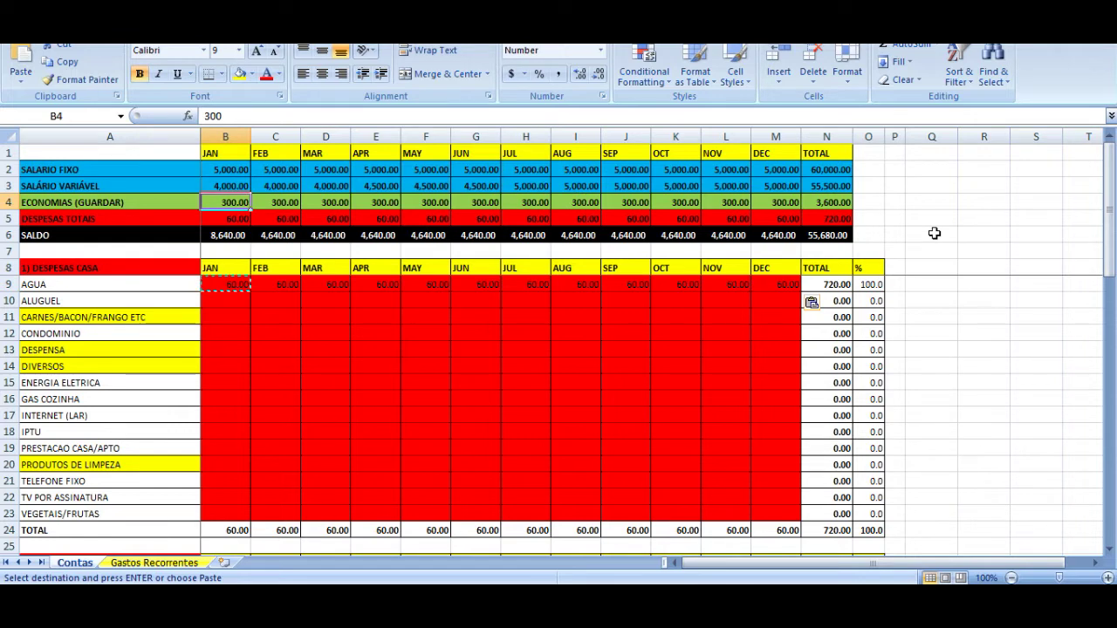
key("Down")
key("Down")
key("Up")
key("Left")
key("Right")
key("Right")
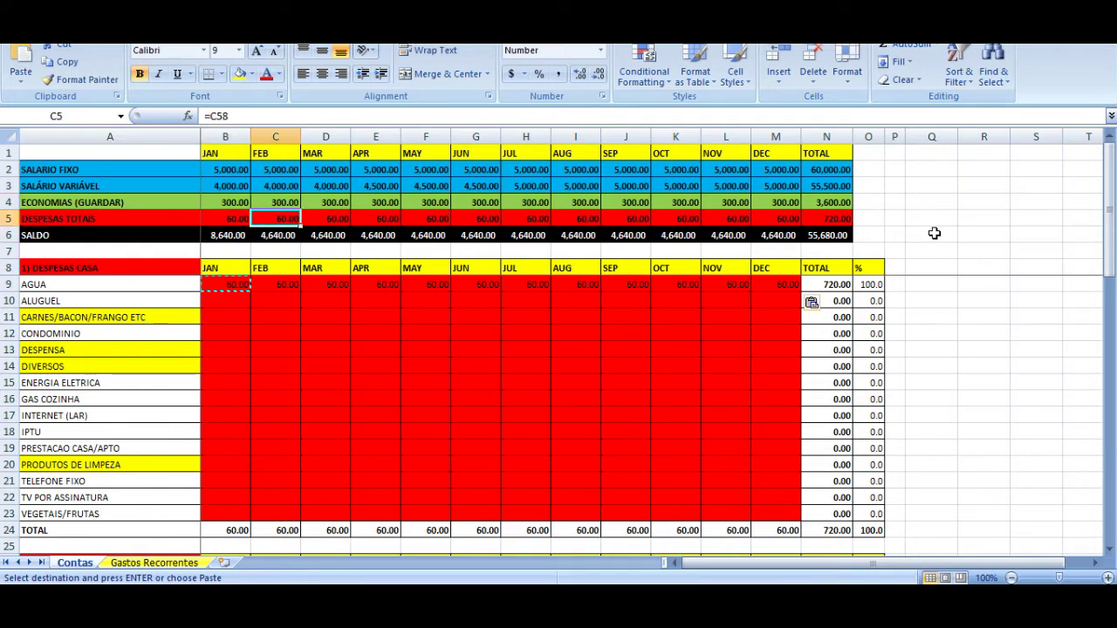
key("Left")
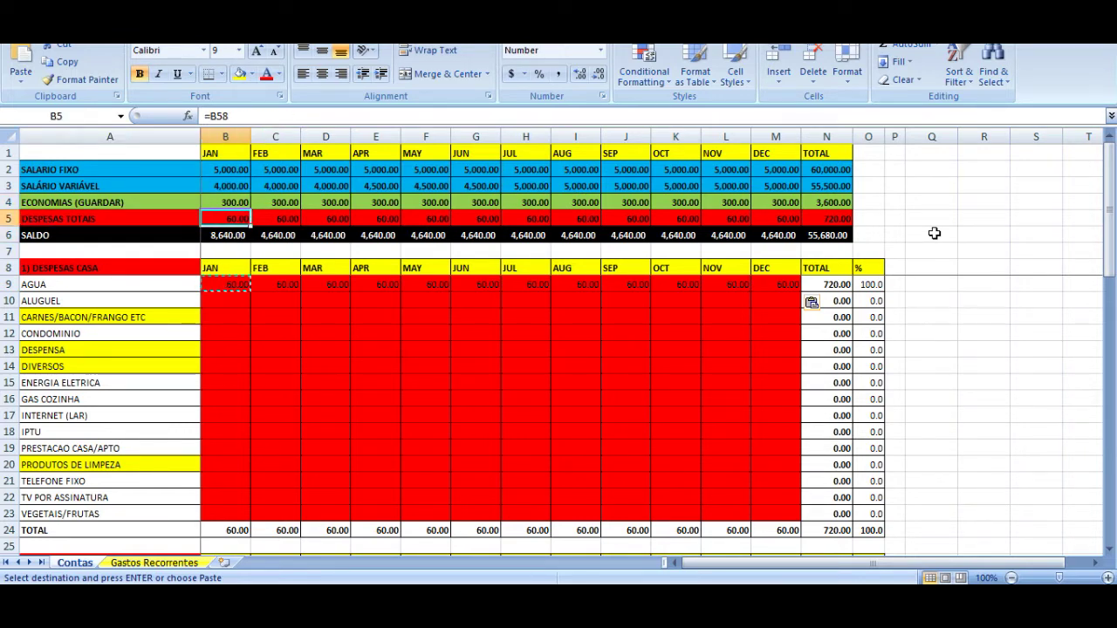
- Examine the Despesas Totais and Saldo rows across the first months of the year
key("Left")
key("Right")
key("shift+Right")
key("shift+Right")
key("Left")
key("Down")
key("Right")
key("shift+Right")
key("shift+Right")
key("shift+Right")
key("shift+Right")
key("Left")
key("Down")
key("Down")
key("Down")
key("Down")
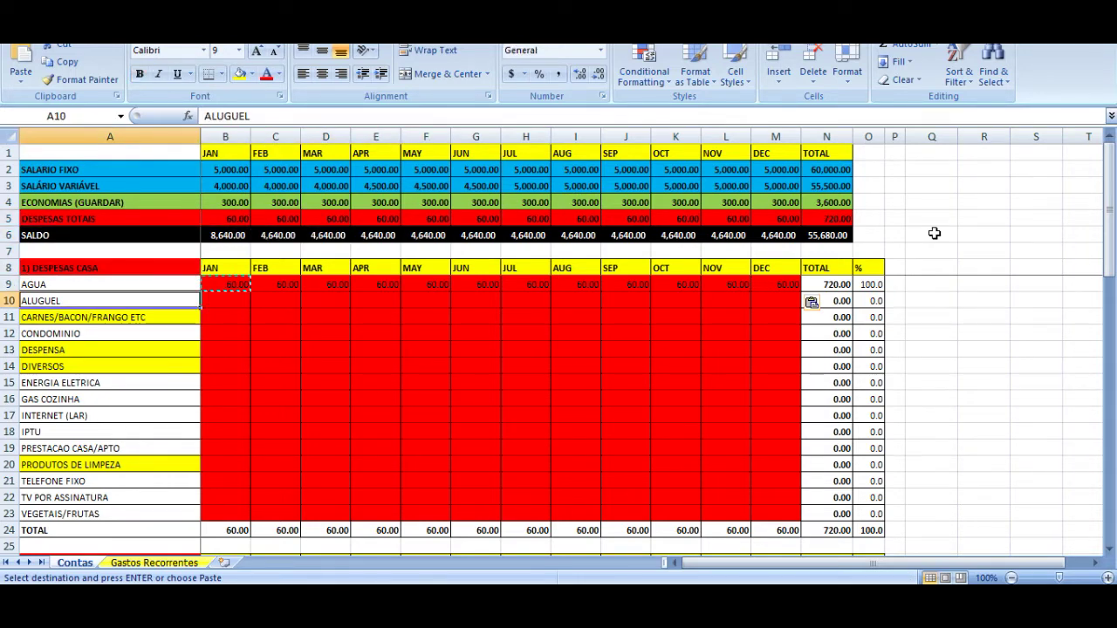
- Try deleting the whole ALUGUEL row from Despesas Casa and undo the deletion
key("Right")
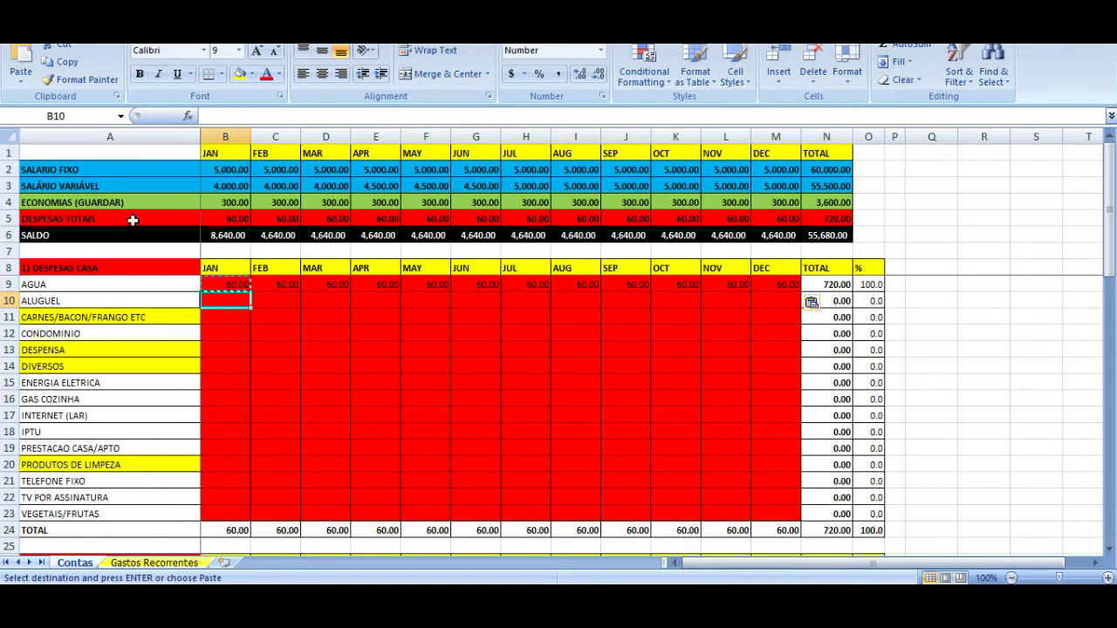
left_click(10, 301)
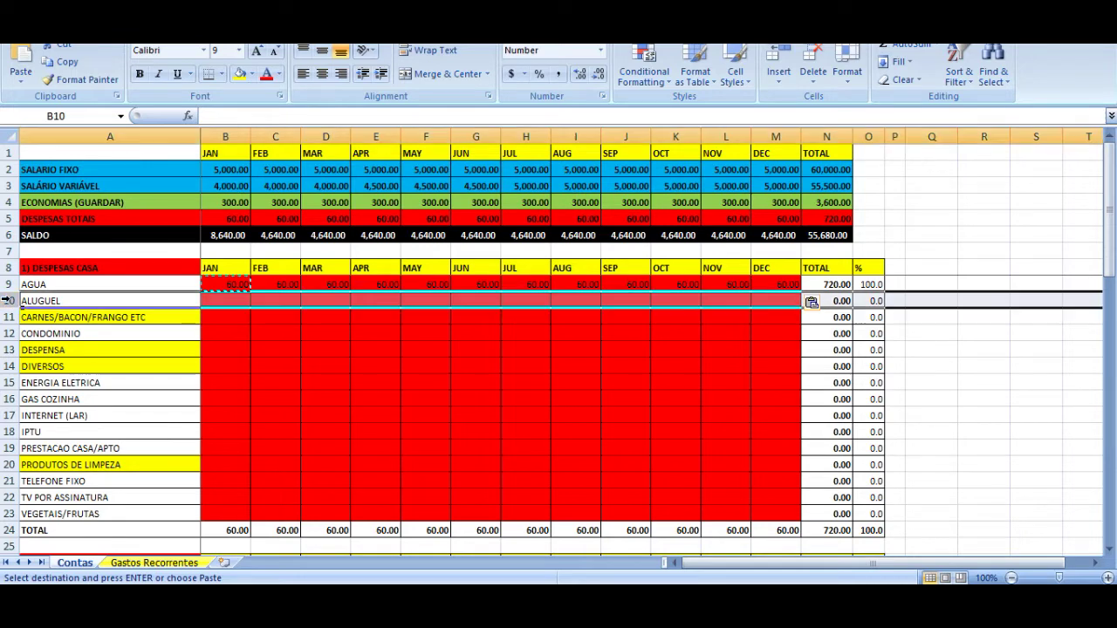
right_click(10, 301)
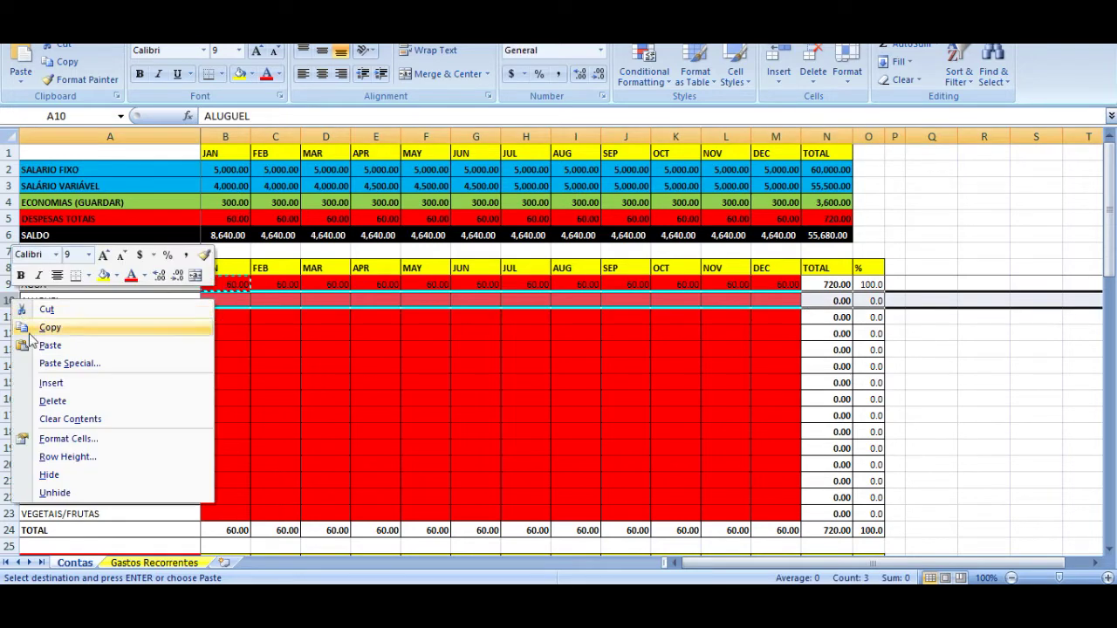
left_click(55, 401)
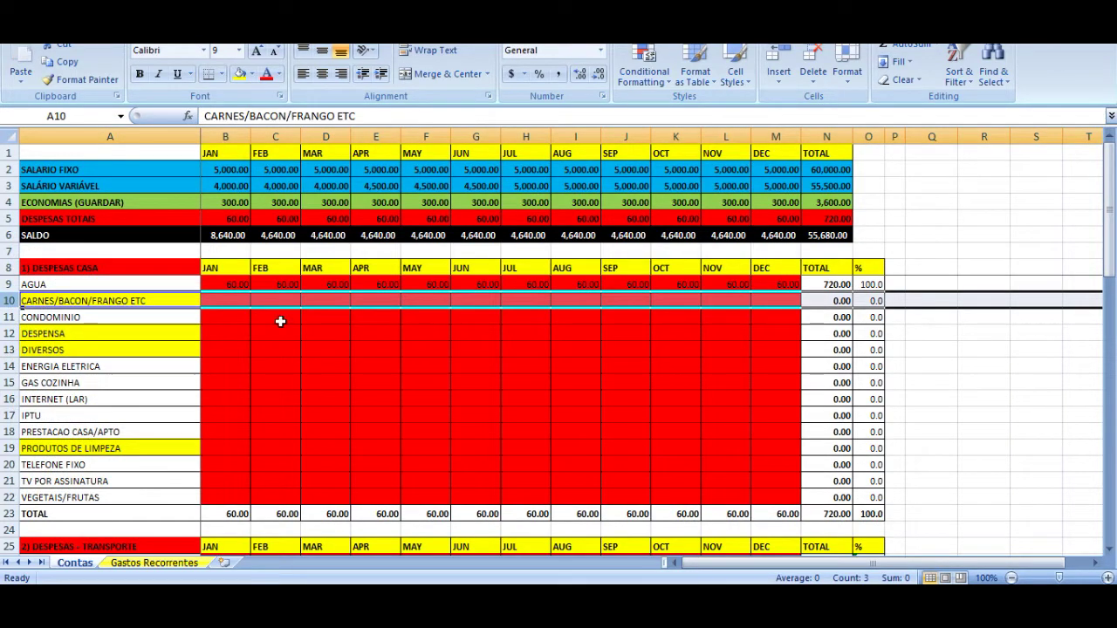
left_click(239, 337)
key("ctrl+z")
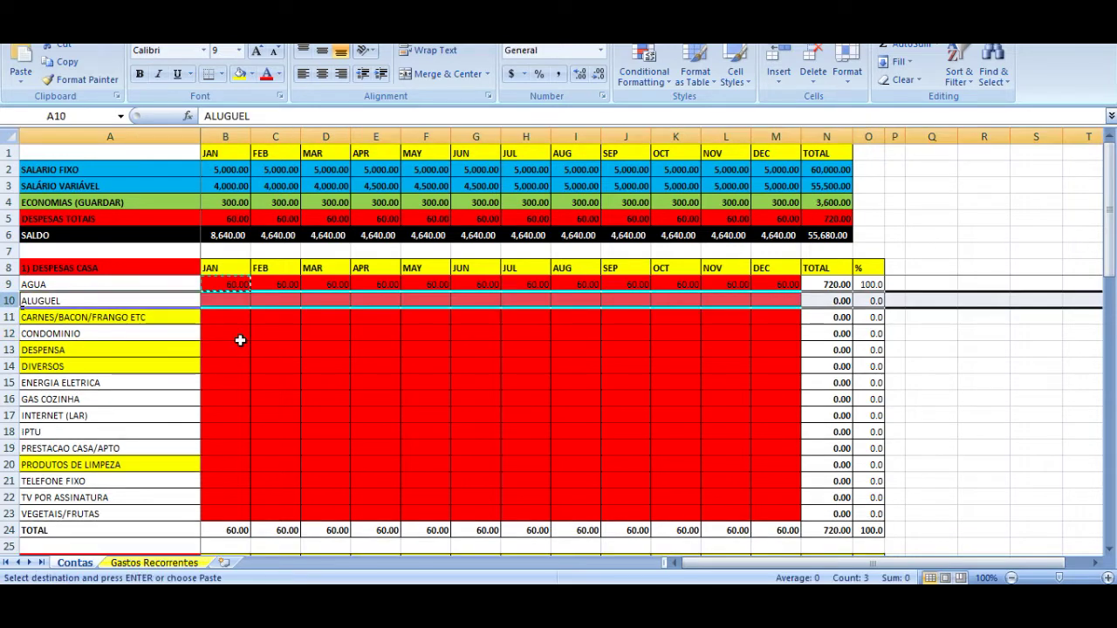
key("Escape")
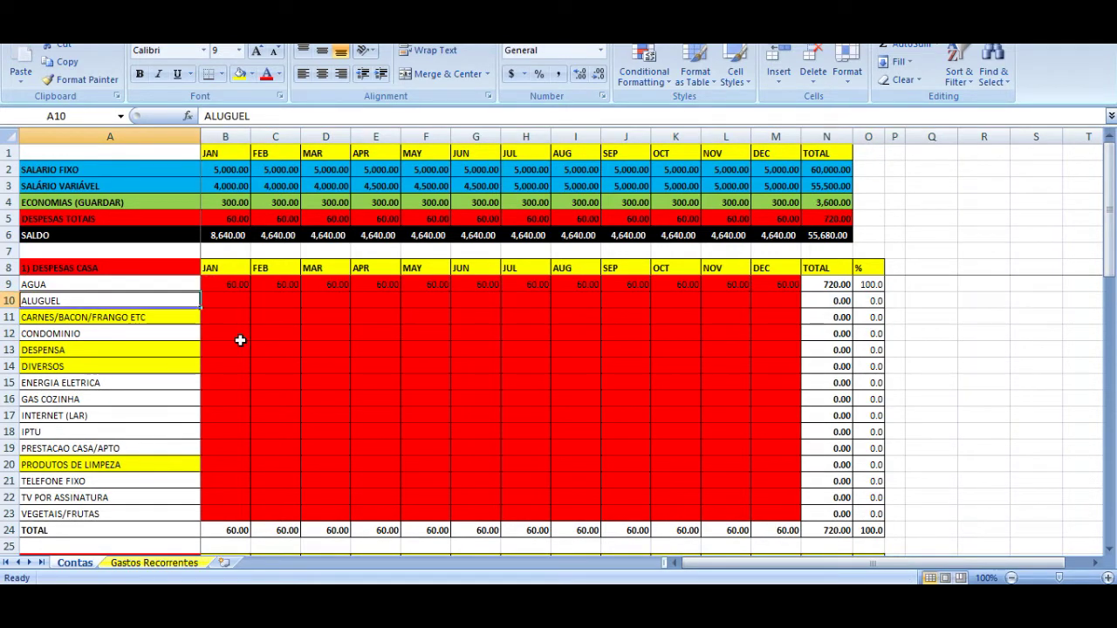
- Set January's ALUGUEL expense under Despesas Casa to 1000
key("Right")
type("1000")
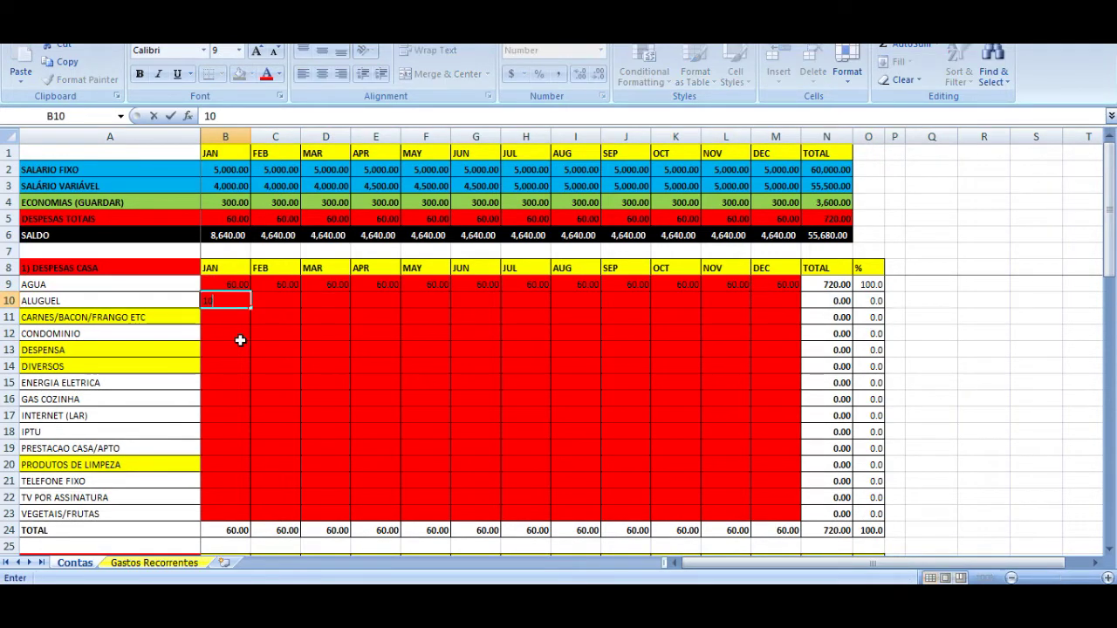
key("Return")
- Copy January's ALUGUEL amount into February through December
key("Up")
key("ctrl+c")
key("Right")
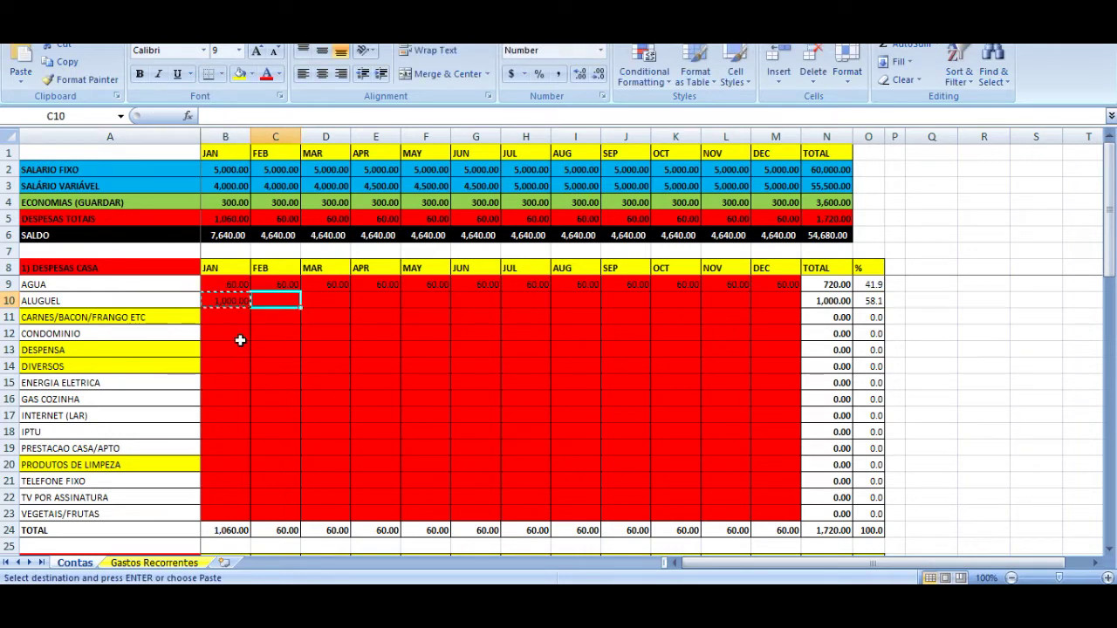
key("shift+Right")
key("shift+Right")
key("shift+Right")
key("shift+Right")
key("shift+Right")
key("shift+Right")
key("shift+Right")
key("shift+Right")
key("shift+Right")
key("shift+Right")
key("ctrl+v")
key("Home")
key("Escape")
- Examine the expense category names listed under Despesas Casa, down to PRODUTOS DE LIMPEZA, including the yellow-highlighted ones
key("Right")
key("Right")
key("Down")
key("Home")
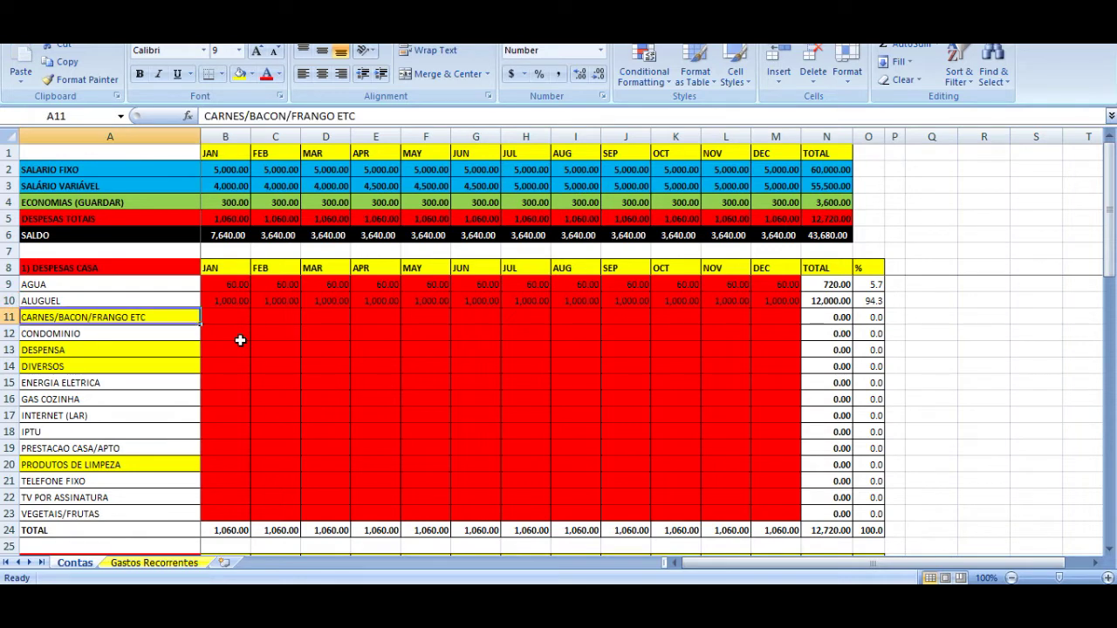
key("Right")
key("Left")
key("Down")
key("Down")
key("Down")
key("Down")
key("Down")
key("Down")
key("Down")
key("Down")
key("Down")
key("Up")
key("Up")
key("Up")
key("Up")
key("Up")
key("Up")
key("Up")
key("Up")
key("Up")
key("Up")
key("Up")
key("Up")
key("Down")
key("Down")
key("Down")
key("Down")
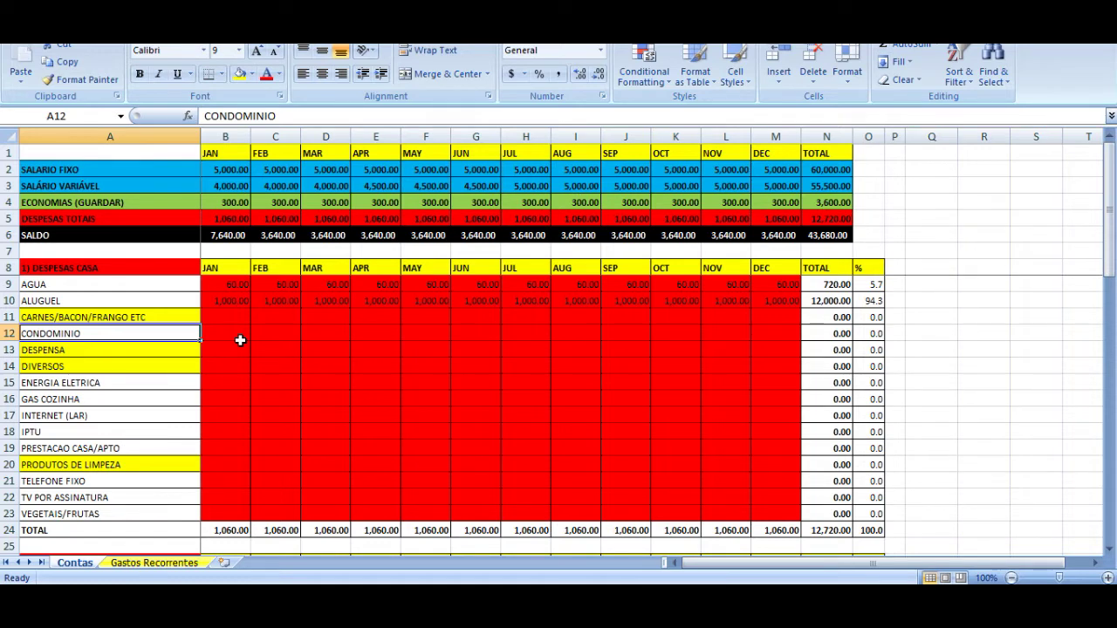
key("Up")
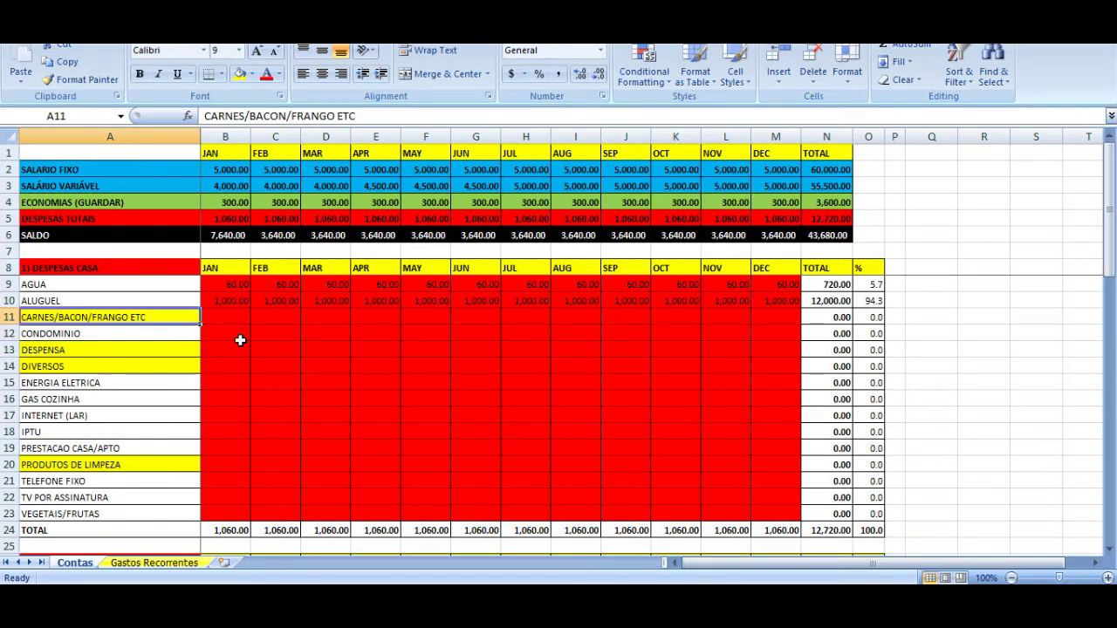
- Set January's CARNES/BACON/FRANGO ETC expense to 300
key("Right")
key("Left")
key("Right")
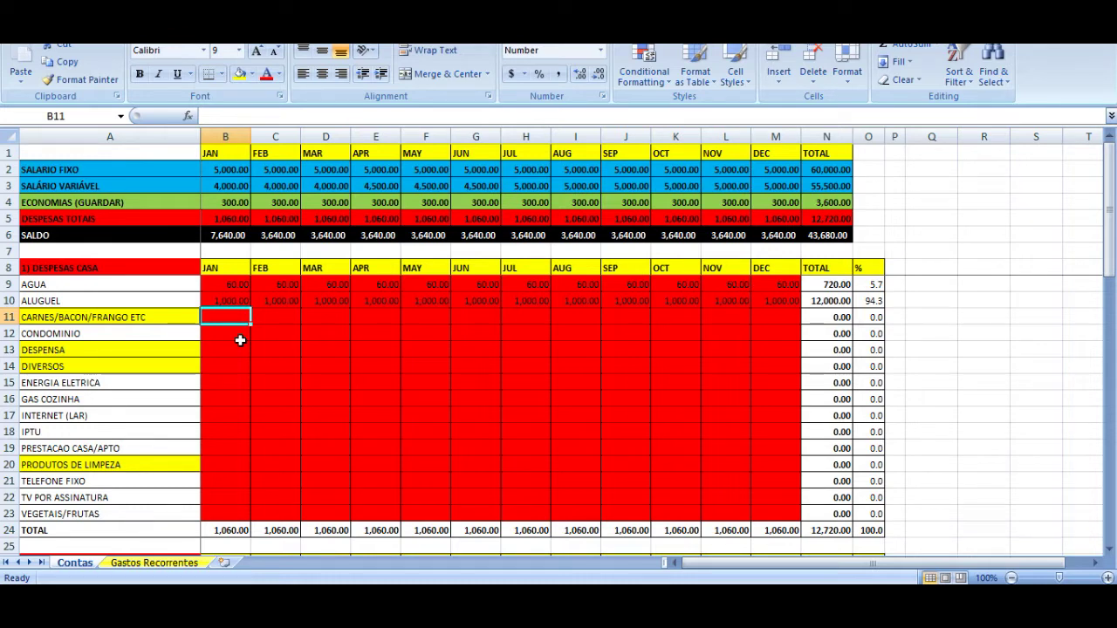
key("Left")
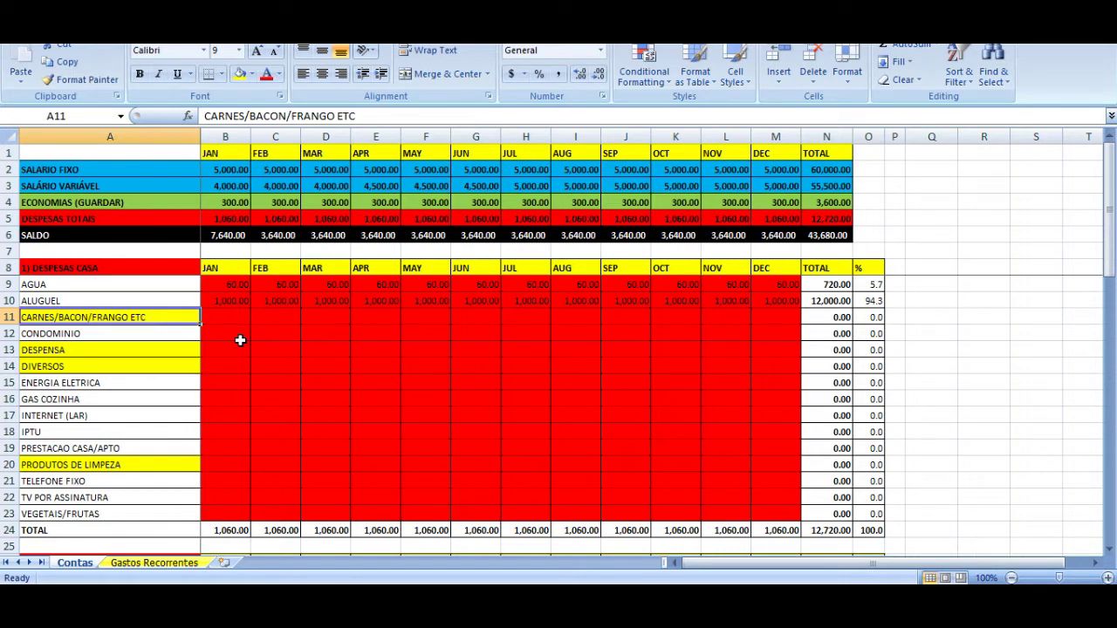
key("Right")
key("Left")
key("Right")
key("Down")
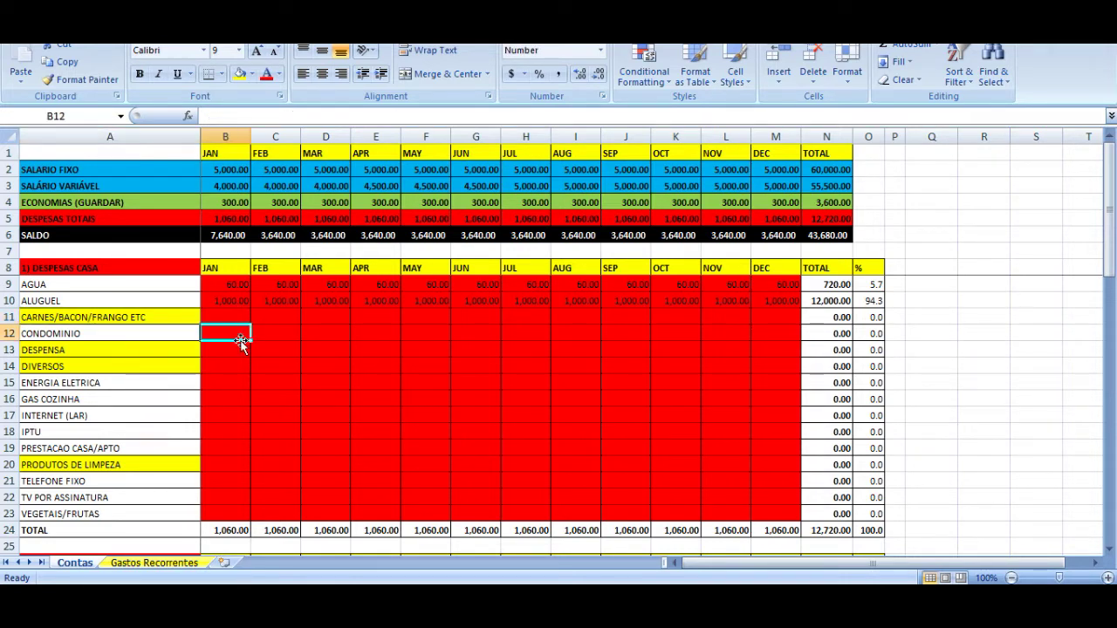
key("Up")
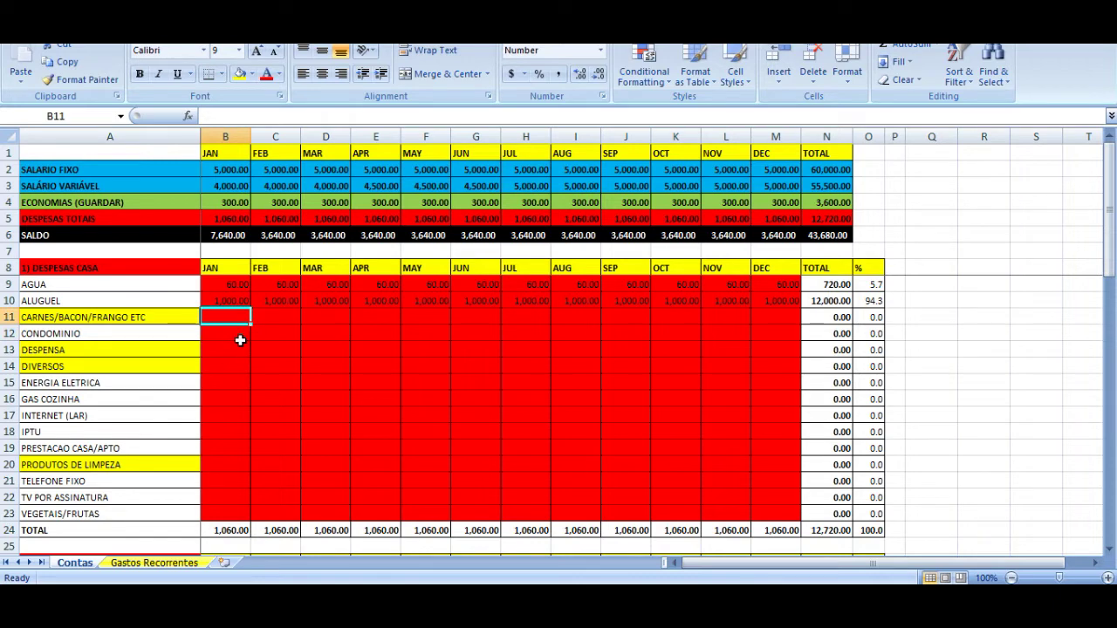
type("300")
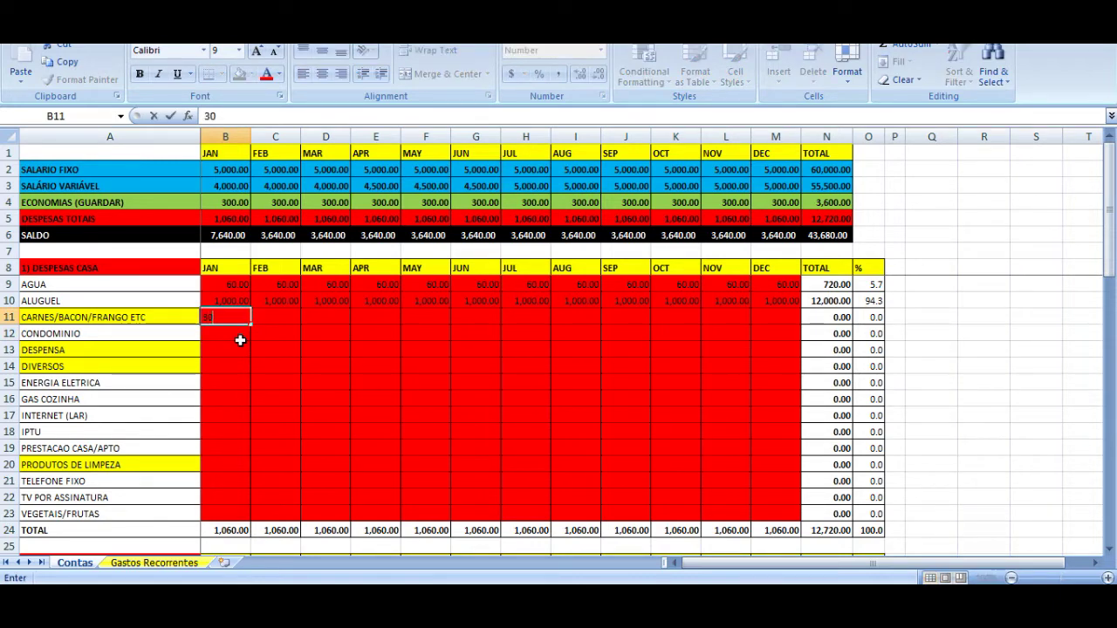
key("Return")
- Copy January's CARNES/BACON/FRANGO ETC amount into February through December
key("Up")
key("ctrl+c")
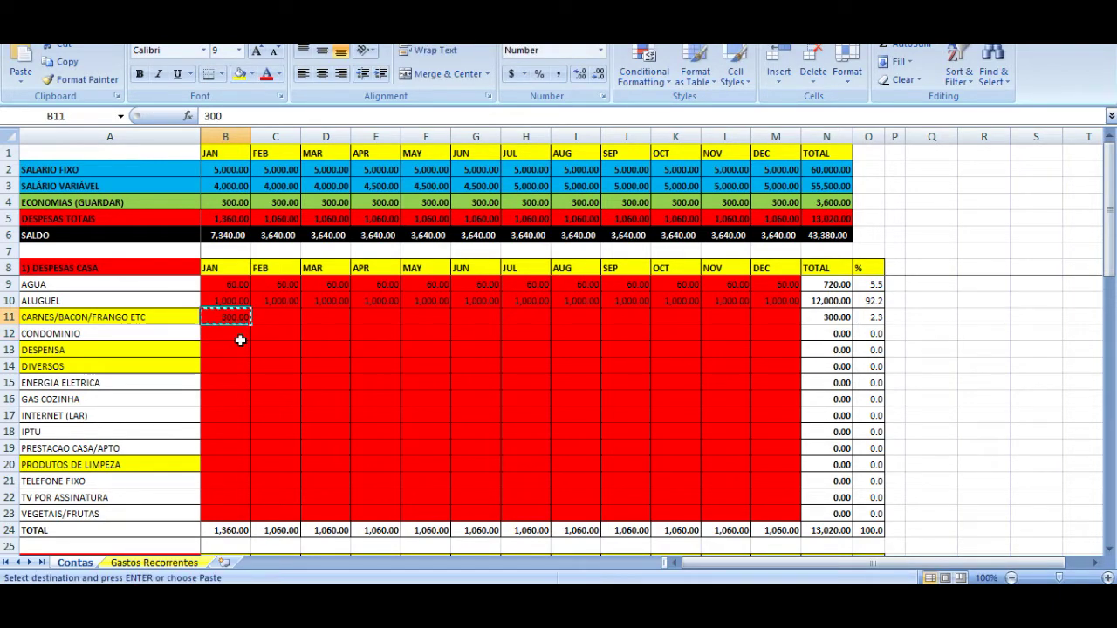
key("Right")
key("shift+Right")
key("shift+Right")
key("shift+Right")
key("shift+Right")
key("shift+Right")
key("shift+Right")
key("shift+Right")
key("shift+Right")
key("shift+Right")
key("shift+Right")
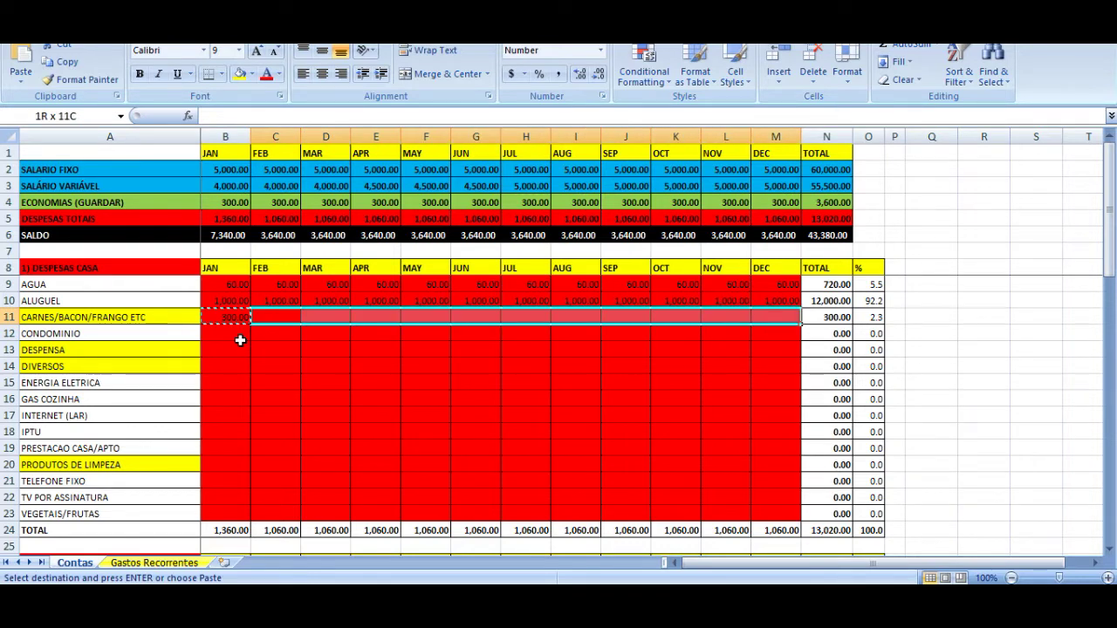
key("ctrl+v")
key("Left")
key("Left")
key("Right")
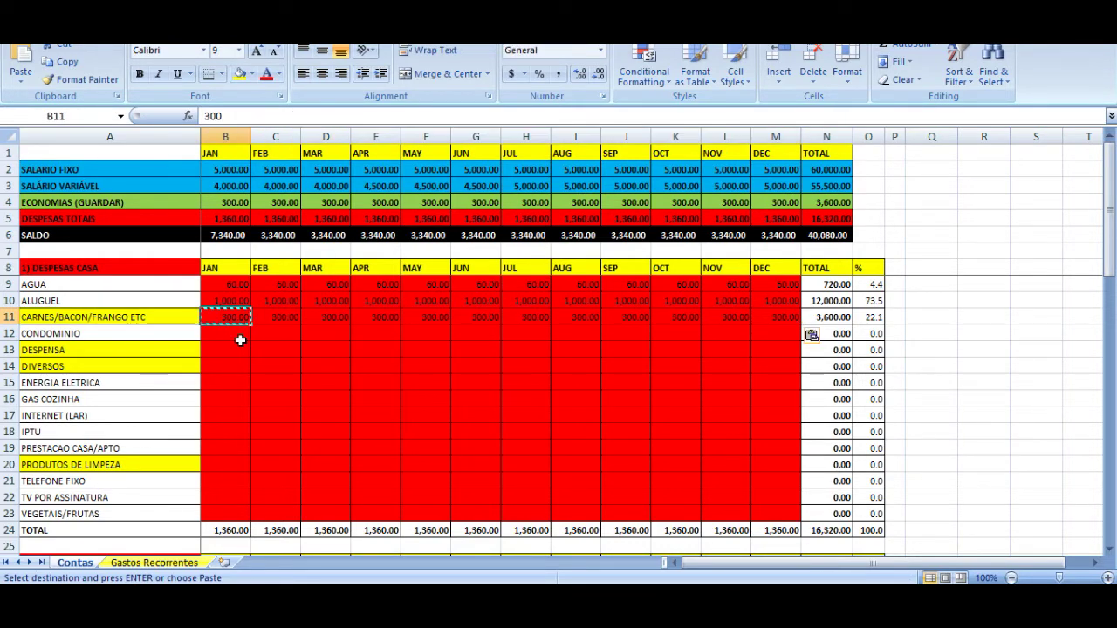
key("Escape")
- Review the monthly CARNES/BACON/FRANGO ETC amounts and the empty CONDOMINIO row below them
key("Right")
key("Left")
key("Left")
key("Right")
key("Right")
key("Right")
key("Right")
key("Right")
key("Right")
key("Right")
key("Right")
key("Down")
key("Left")
key("Left")
key("Left")
key("Left")
key("Left")
key("Left")
key("Left")
key("Left")
key("Right")
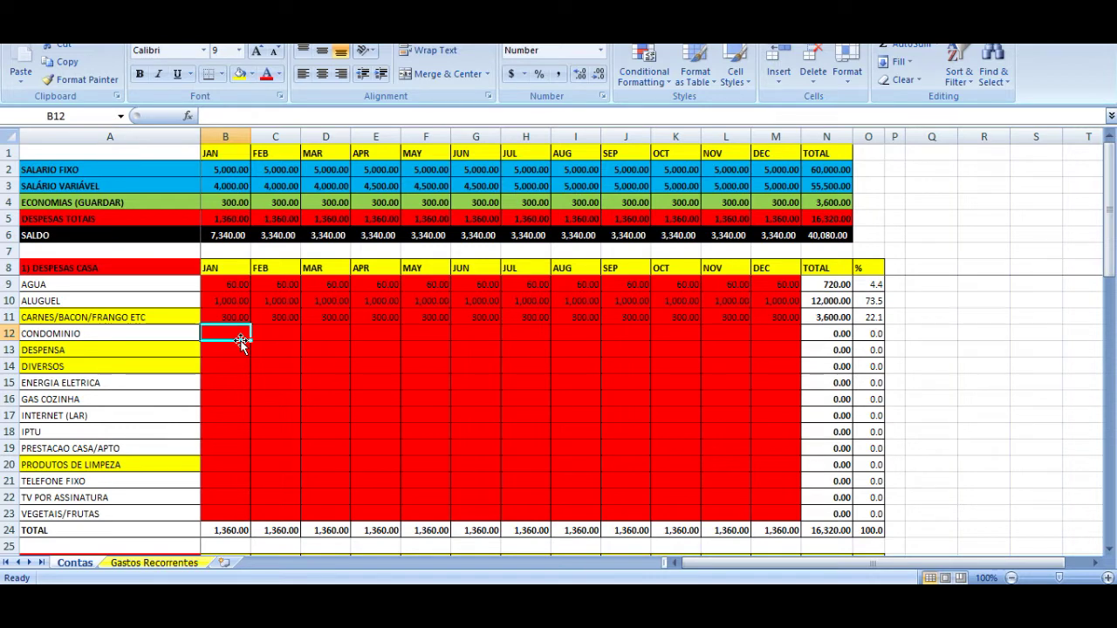
- Delete the whole CONDOMINIO row from the Despesas Casa section
left_click(12, 337)
right_click(13, 338)
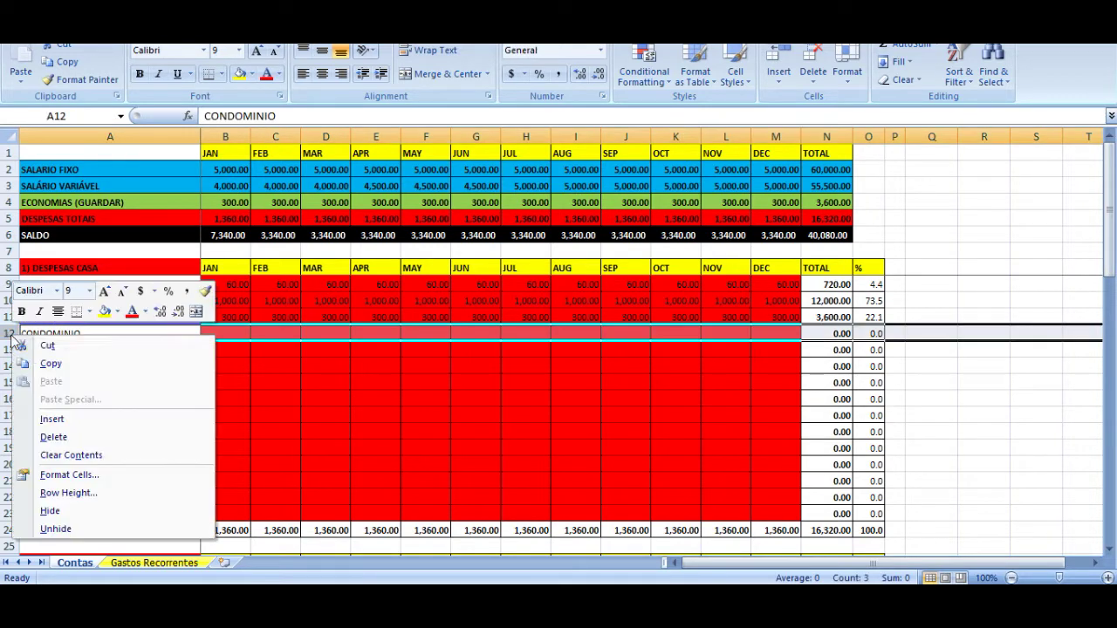
left_click(69, 438)
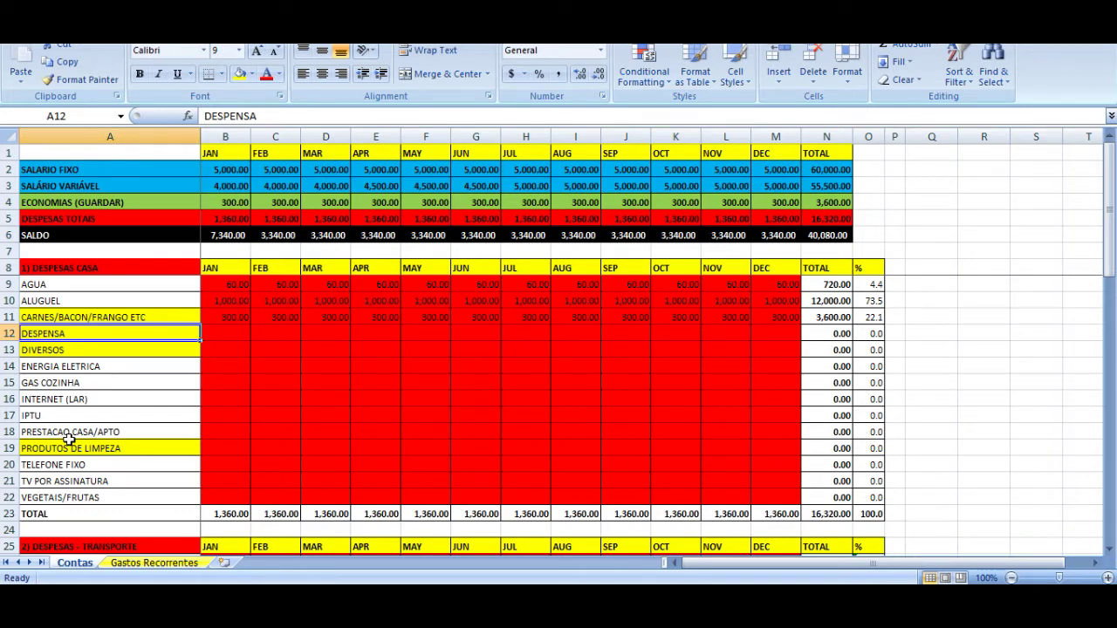
- Set January's DESPENSA expense to 400
key("Right")
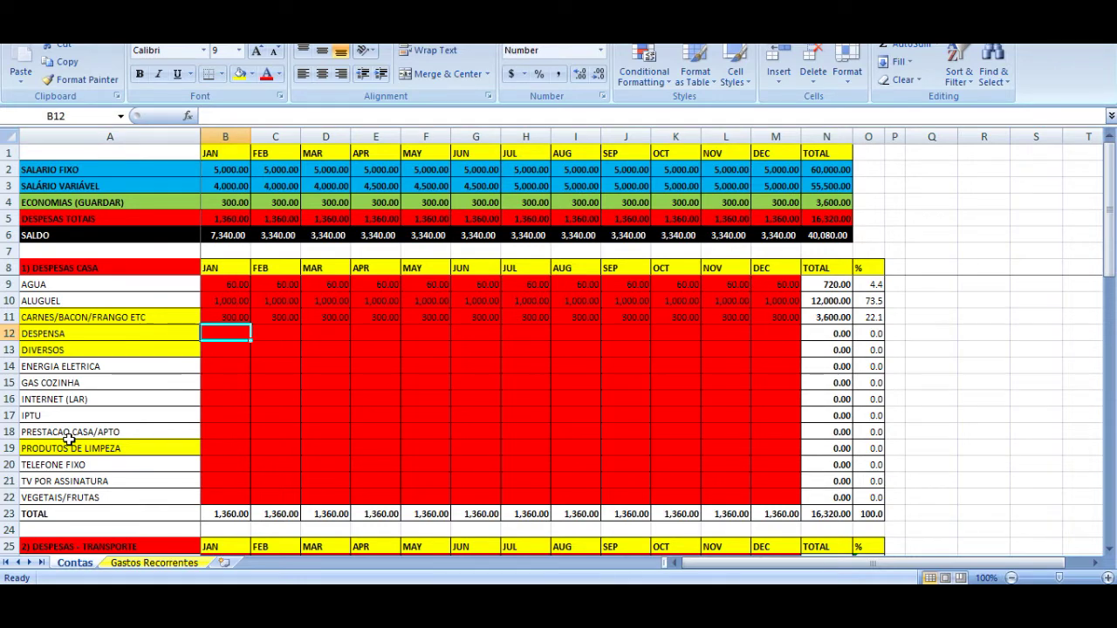
key("Left")
key("Right")
type("400")
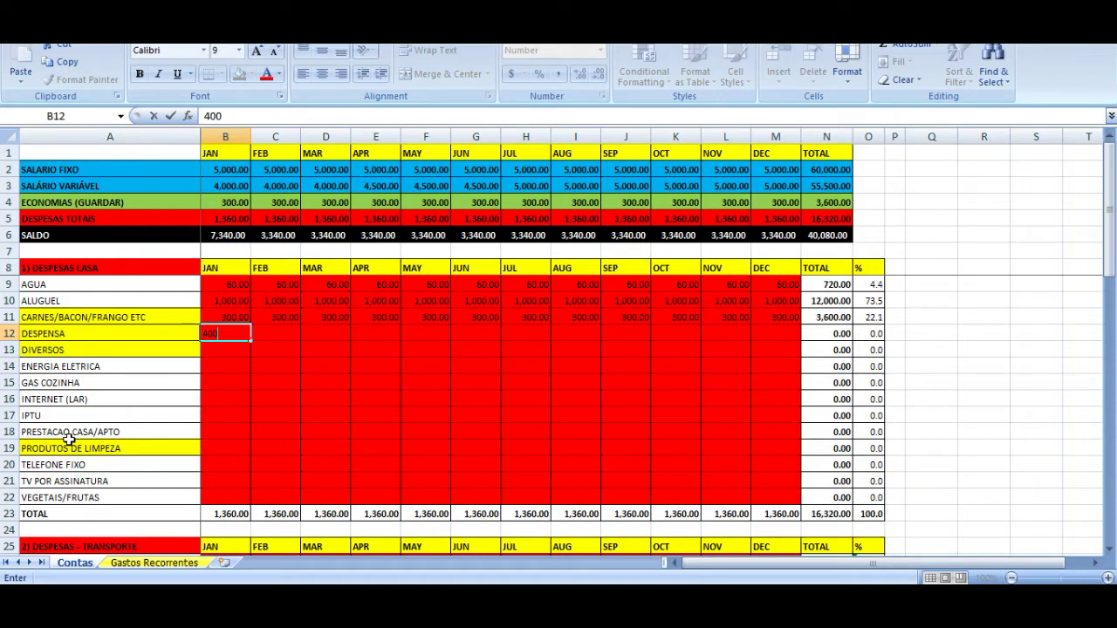
key("Return")
key("Up")
key("ctrl+c")
key("shift+Right")
key("shift+Right")
key("shift+Right")
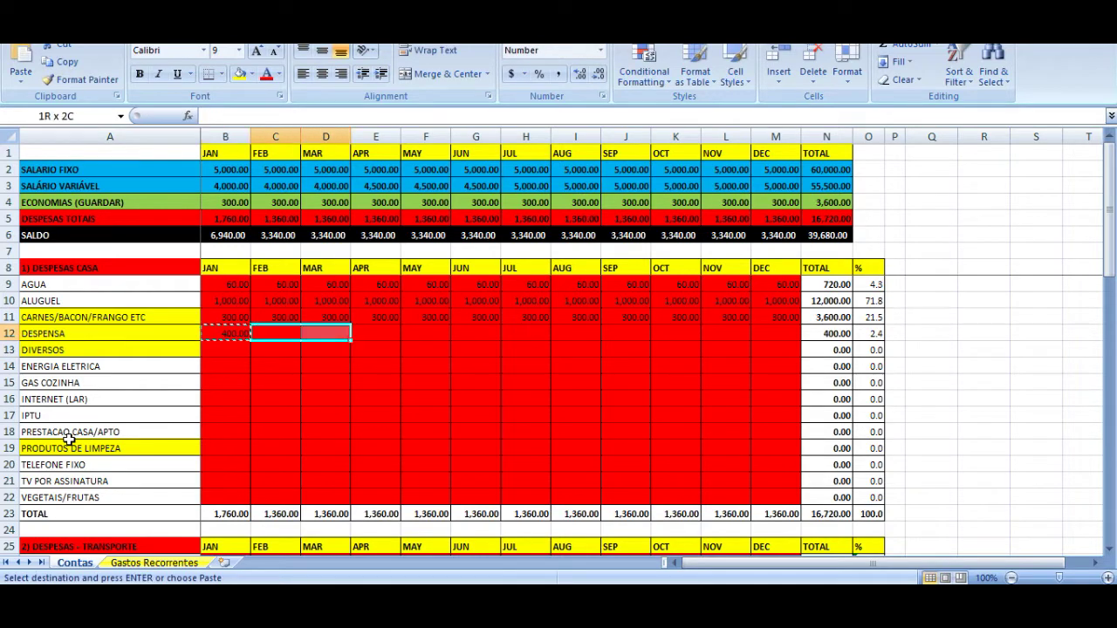
key("shift+Left")
key("shift+Left")
key("shift+Left")
key("Escape")
key("Left")
key("Right")
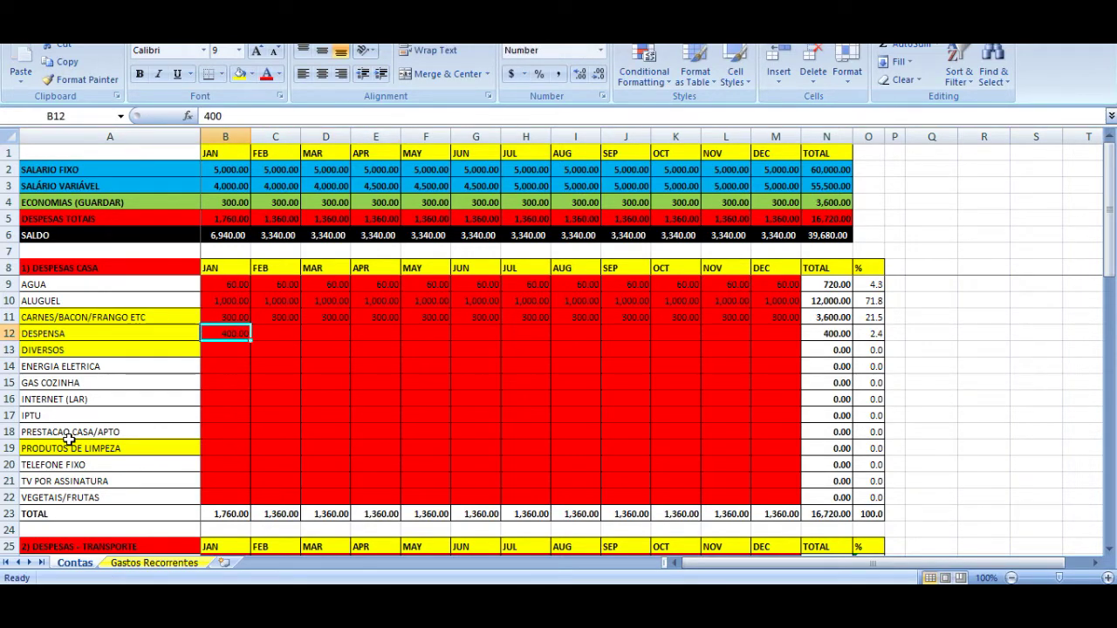
- Set January's DESPENSA expense to 500 and copy it into February through December
type("500")
key("Return")
key("Up")
key("ctrl+c")
key("Right")
key("shift+Right")
key("shift+Right")
key("shift+Right")
key("shift+Right")
key("shift+Right")
key("shift+Right")
key("shift+Right")
key("shift+Right")
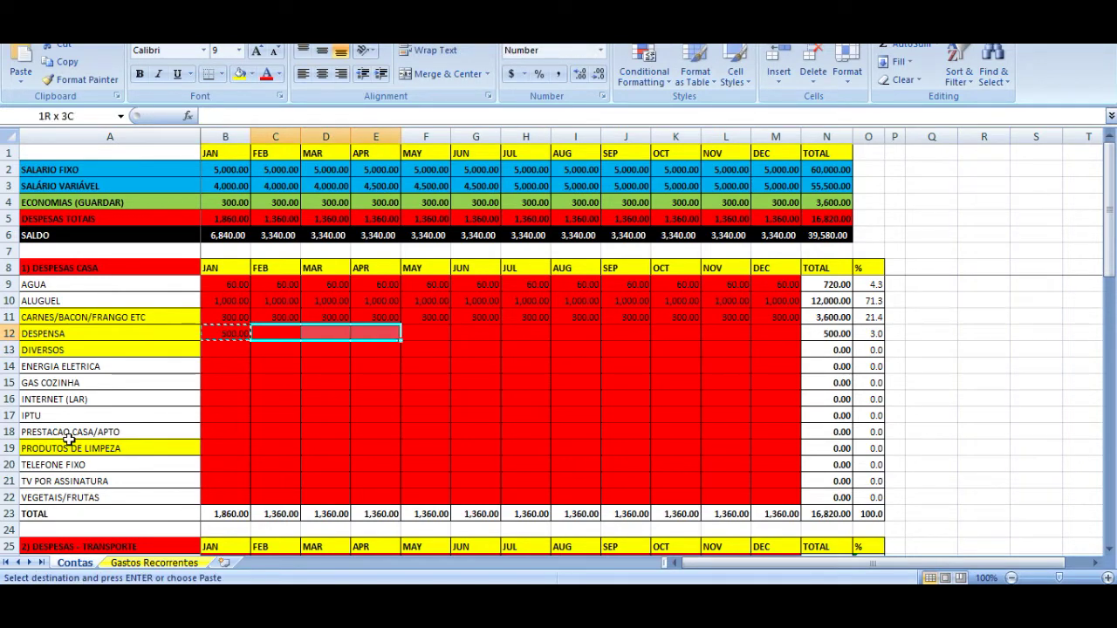
key("shift+Right")
key("shift+Right")
key("ctrl+v")
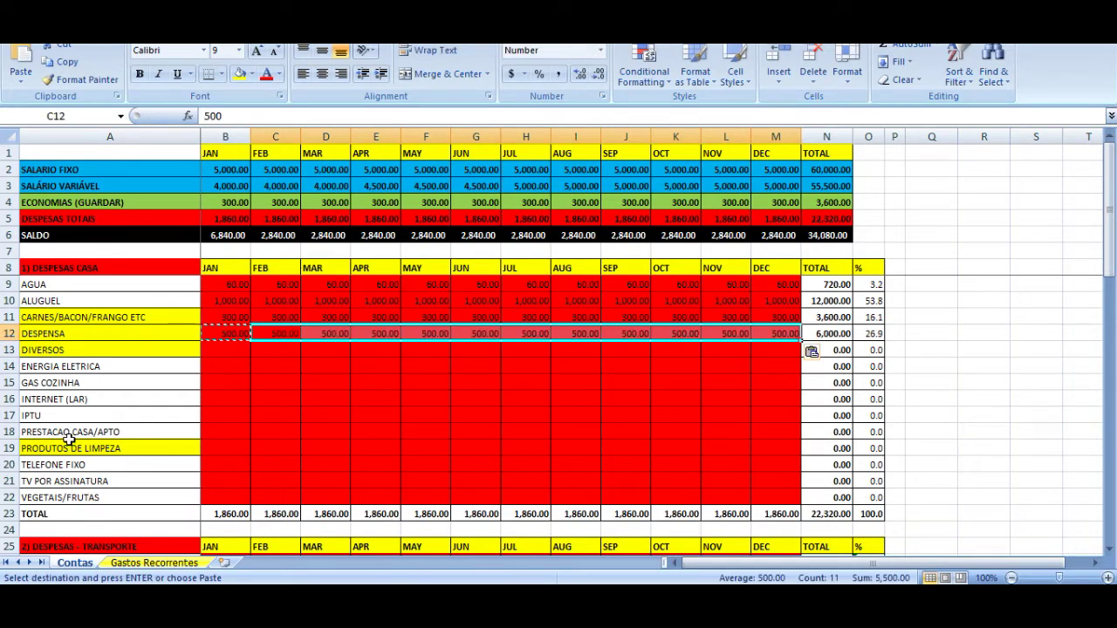
- Review the DESPENSA amounts and the empty DIVERSOS row in the Despesas Casa section
key("Down")
key("Left")
key("Left")
key("Right")
key("Left")
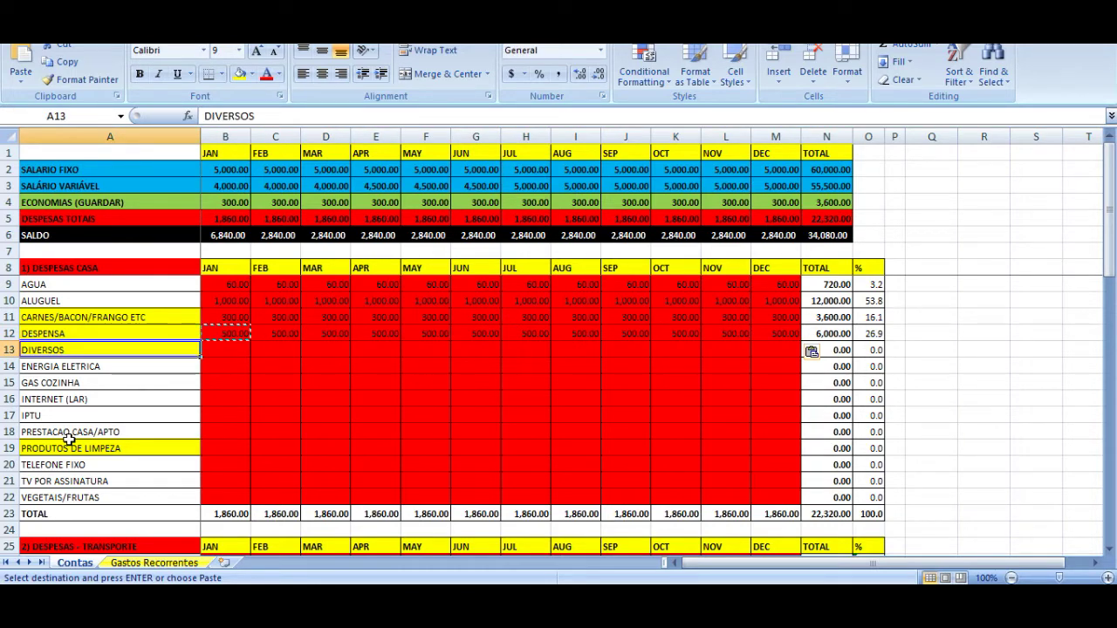
key("Right")
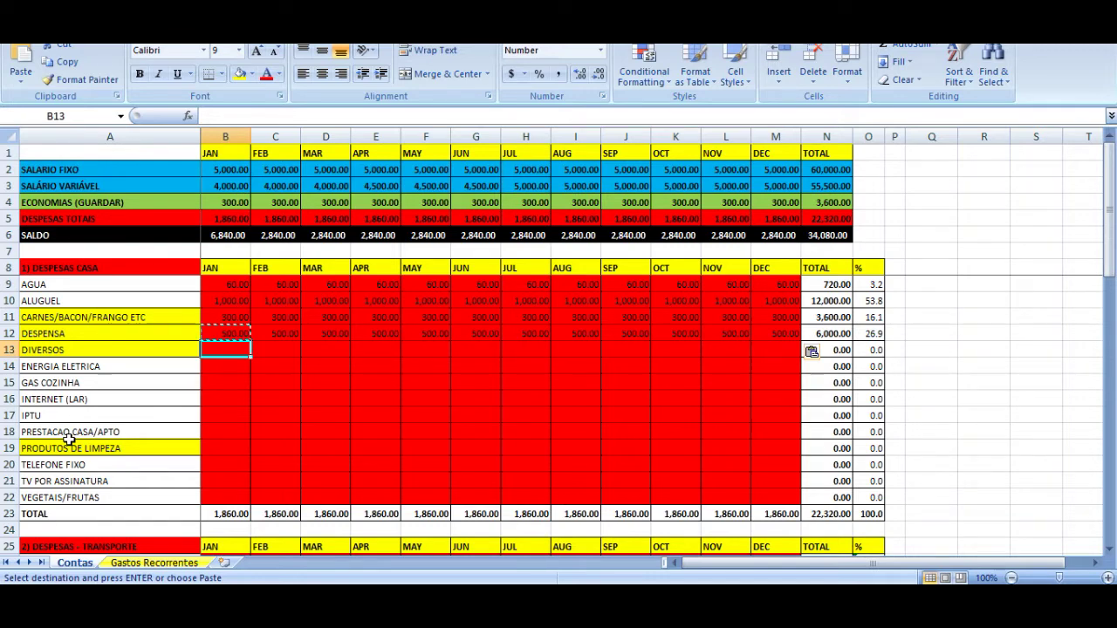
key("Left")
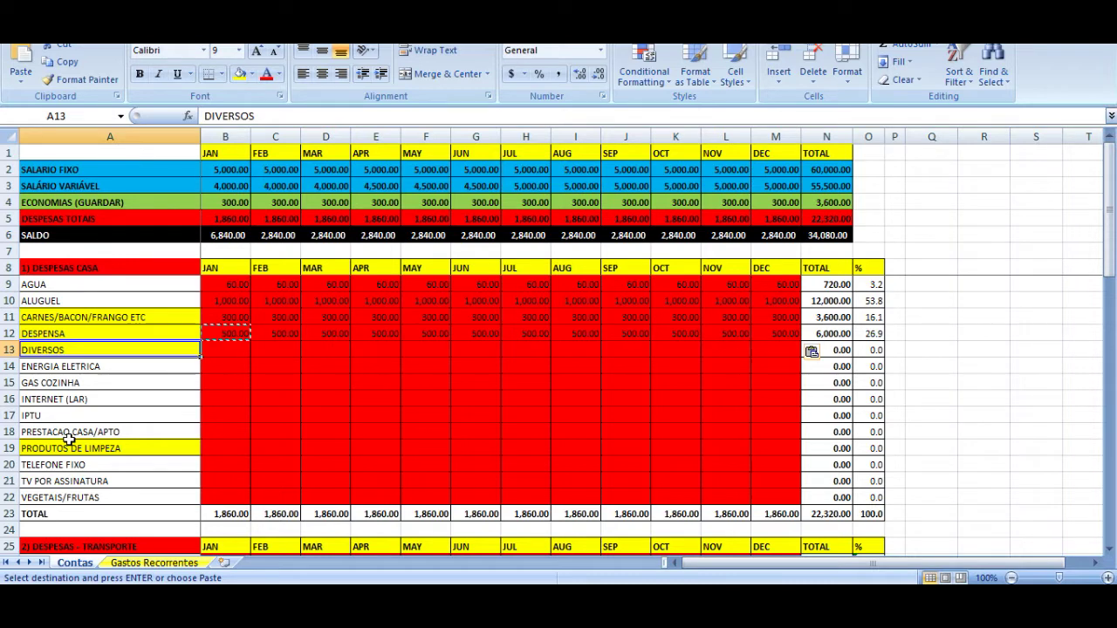
key("Up")
key("Right")
key("Right")
key("Right")
key("Right")
key("Right")
key("Right")
key("Right")
key("Down")
key("Left")
key("Left")
key("Left")
key("Left")
key("Left")
key("Left")
key("Left")
- Set January's DIVERSOS expense to 150 and copy it into February through December
key("Right")
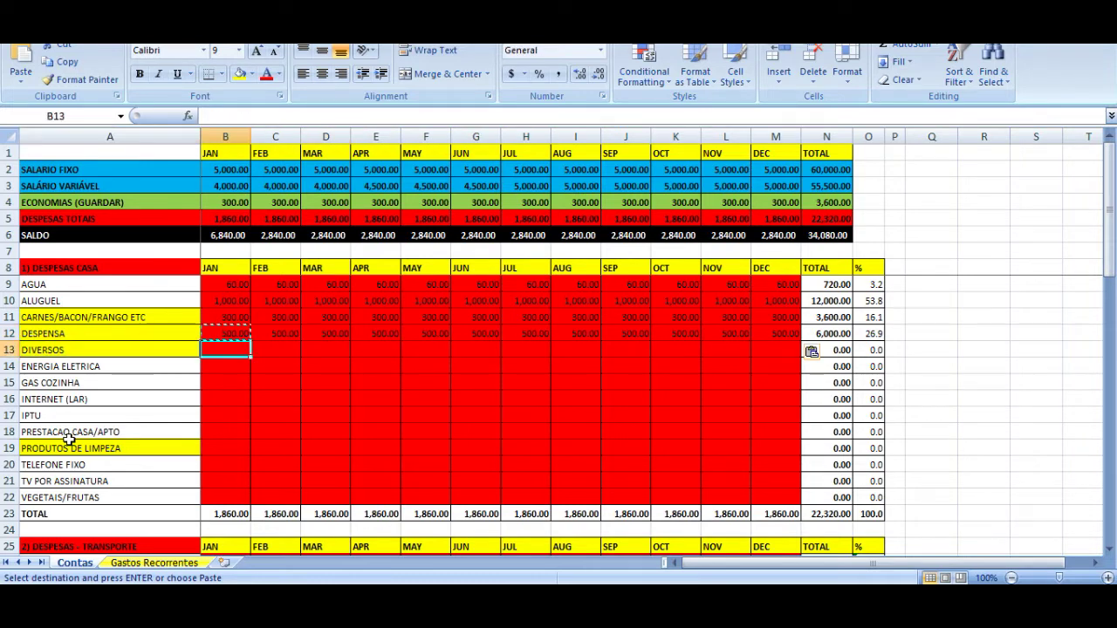
type("150")
key("Return")
key("Up")
key("ctrl+c")
key("Right")
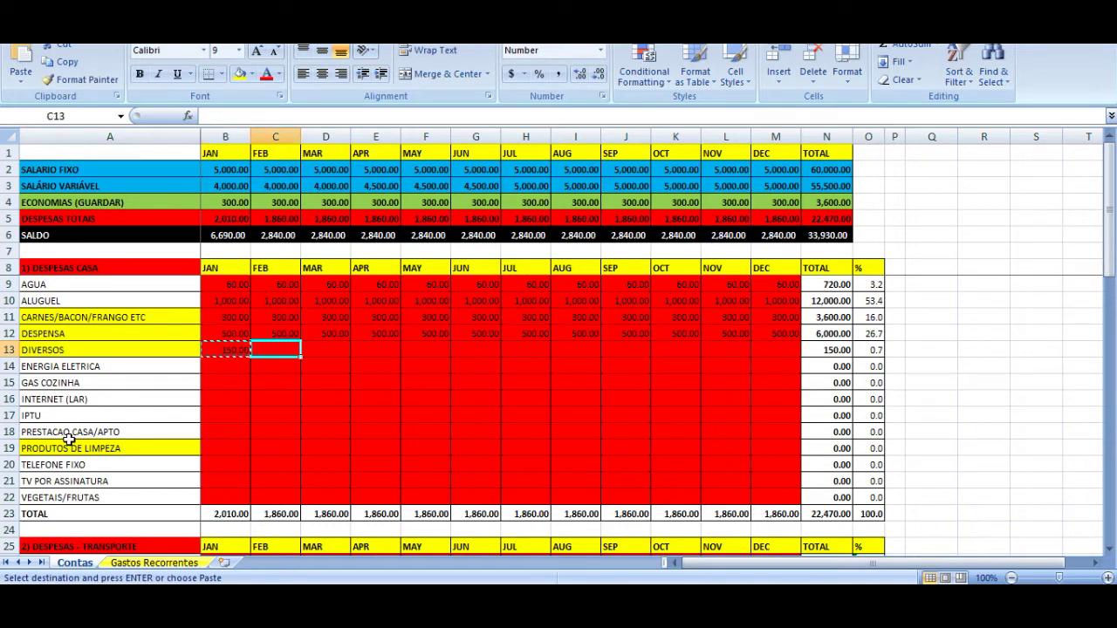
key("shift+Right")
key("shift+Right")
key("shift+Right")
key("shift+Right")
key("shift+Right")
key("shift+Right")
key("shift+Right")
key("shift+Right")
key("shift+Right")
key("shift+Right")
key("ctrl+v")
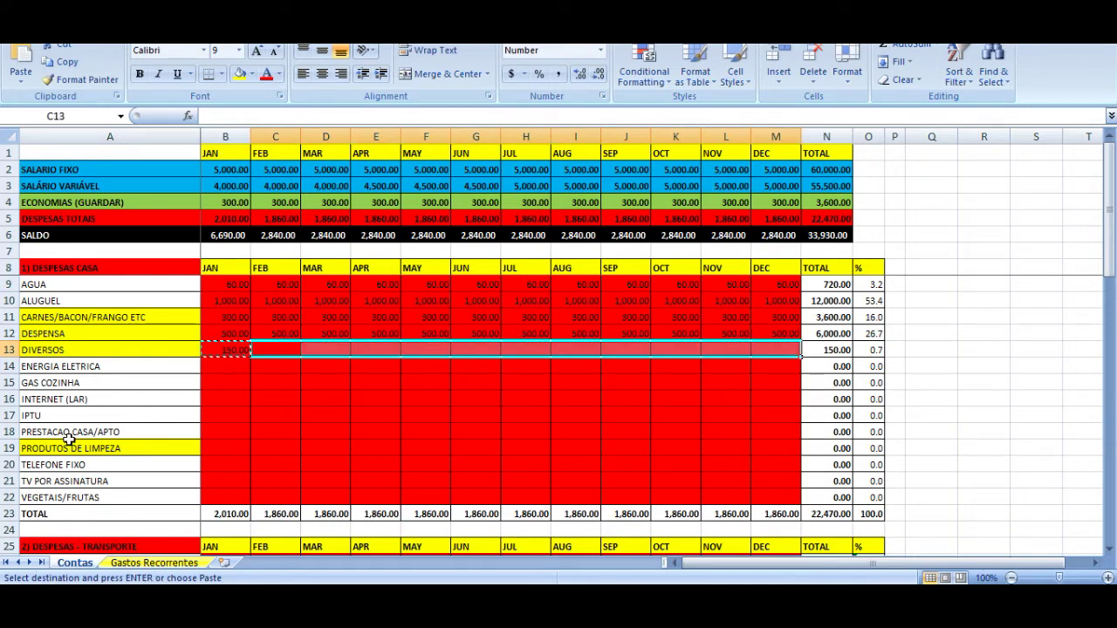
key("Home")
key("Escape")
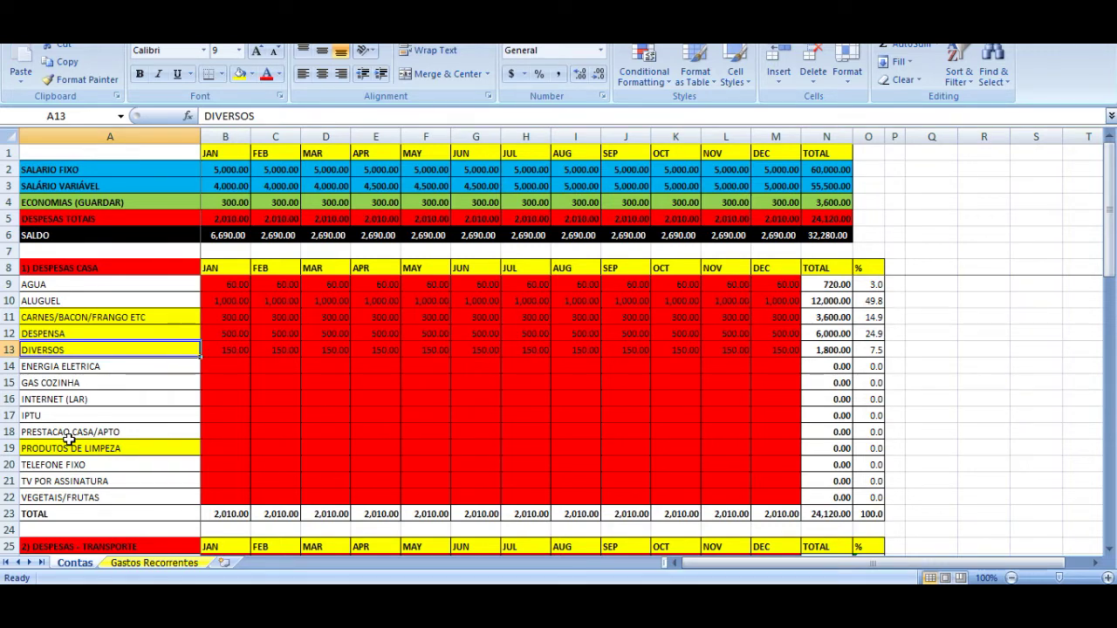
- Set January's VEGETAIS/FRUTAS expense to 200 and copy it into February through December
key("Right")
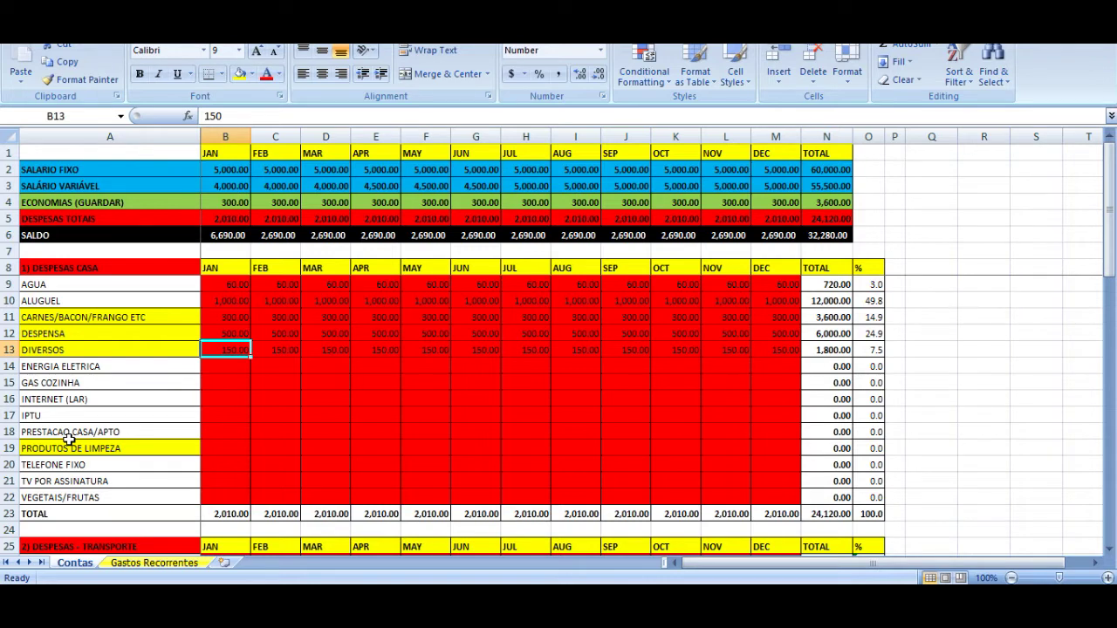
key("Down")
key("Down")
key("Down")
key("Down")
key("Down")
key("Down")
key("Down")
key("Down")
key("Down")
key("Left")
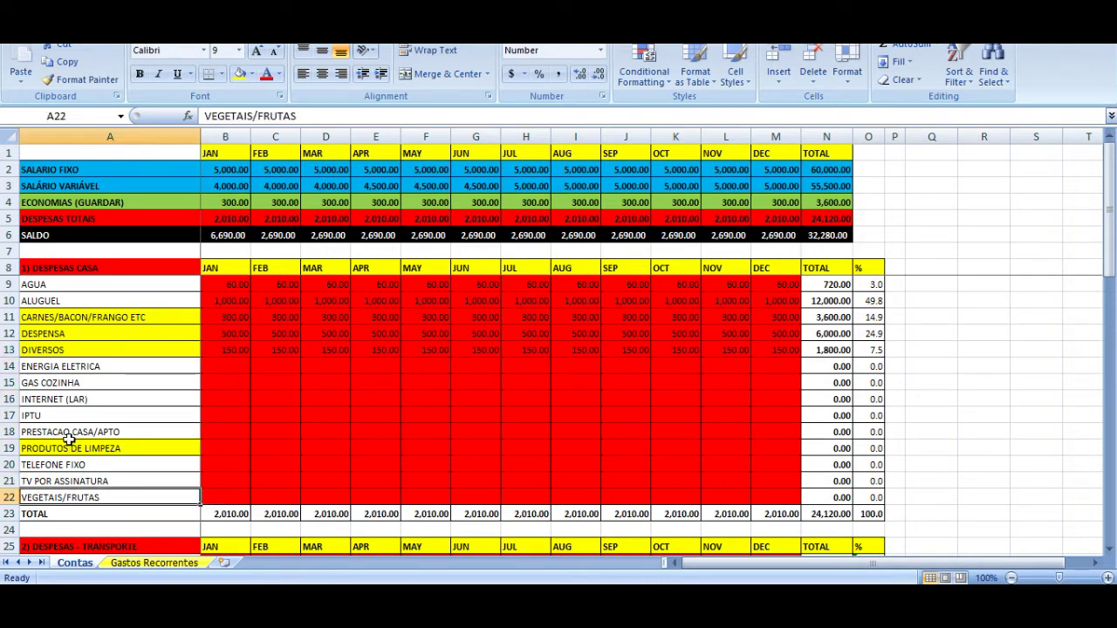
key("Right")
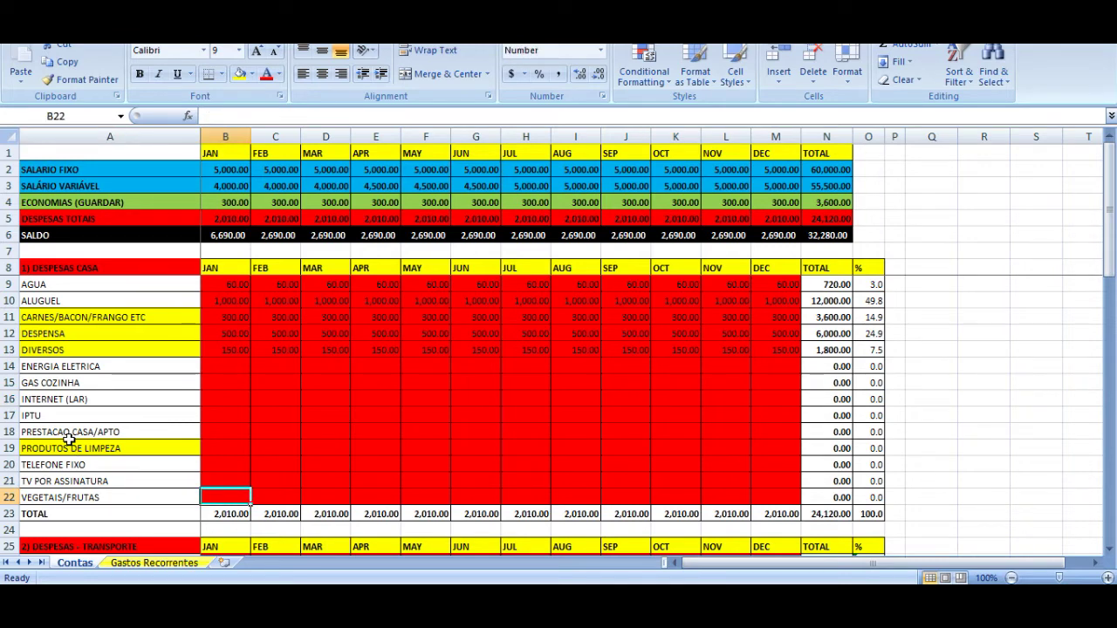
type("200")
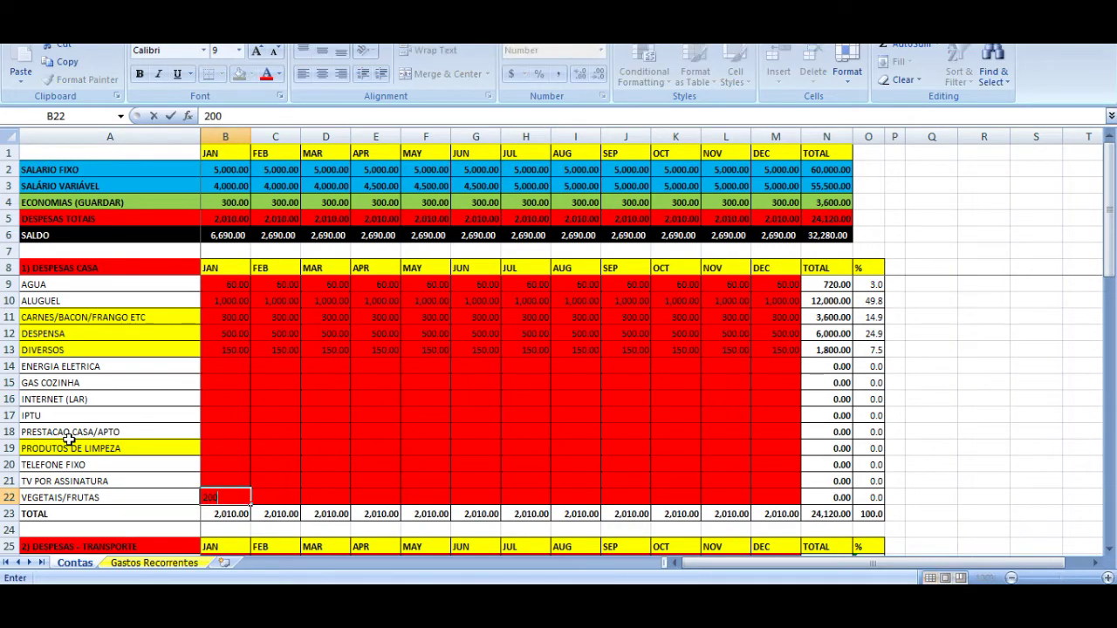
key("Return")
key("Up")
key("ctrl+c")
key("Right")
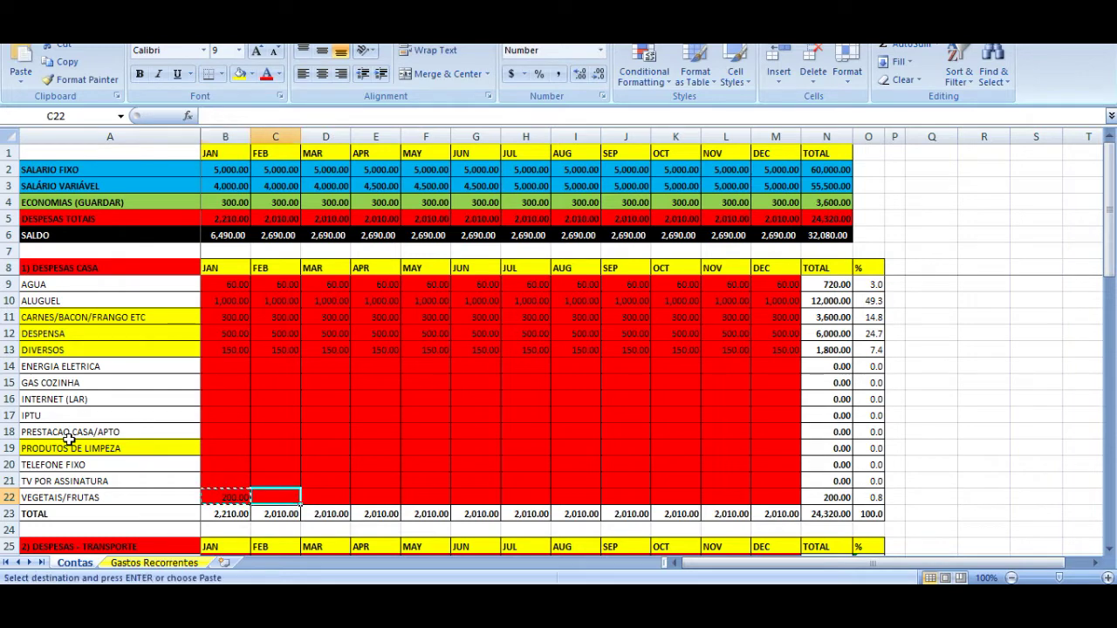
key("shift+Right")
key("shift+Right")
key("shift+Right")
key("shift+Right")
key("shift+Right")
key("shift+Right")
key("shift+Right")
key("shift+Right")
key("shift+Right")
key("shift+Right")
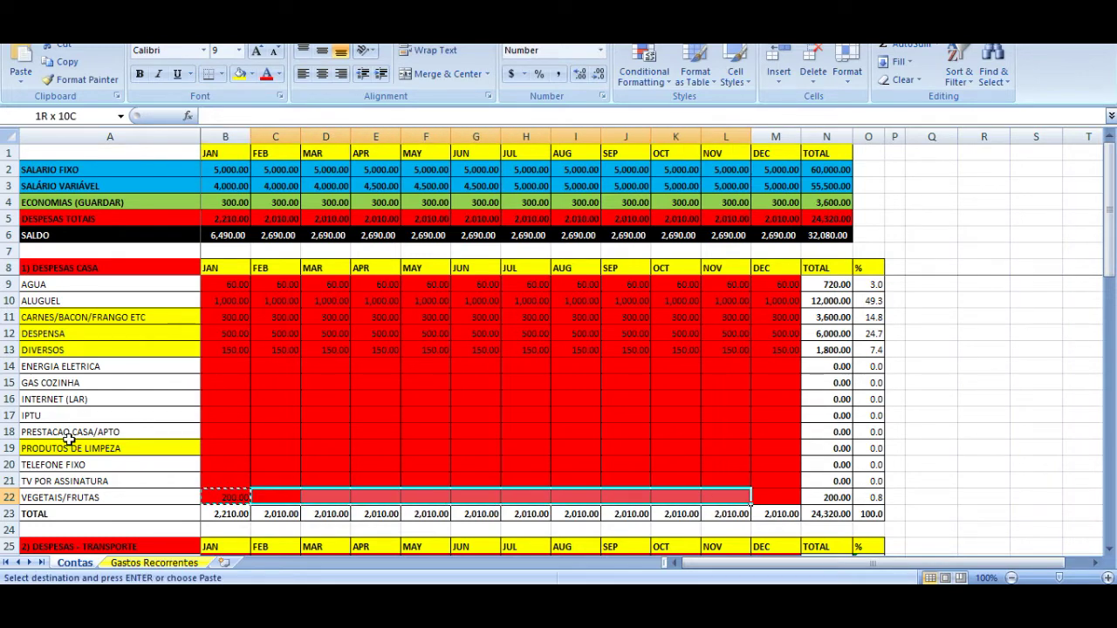
key("ctrl+v")
key("Left")
key("Left")
key("Right")
key("Right")
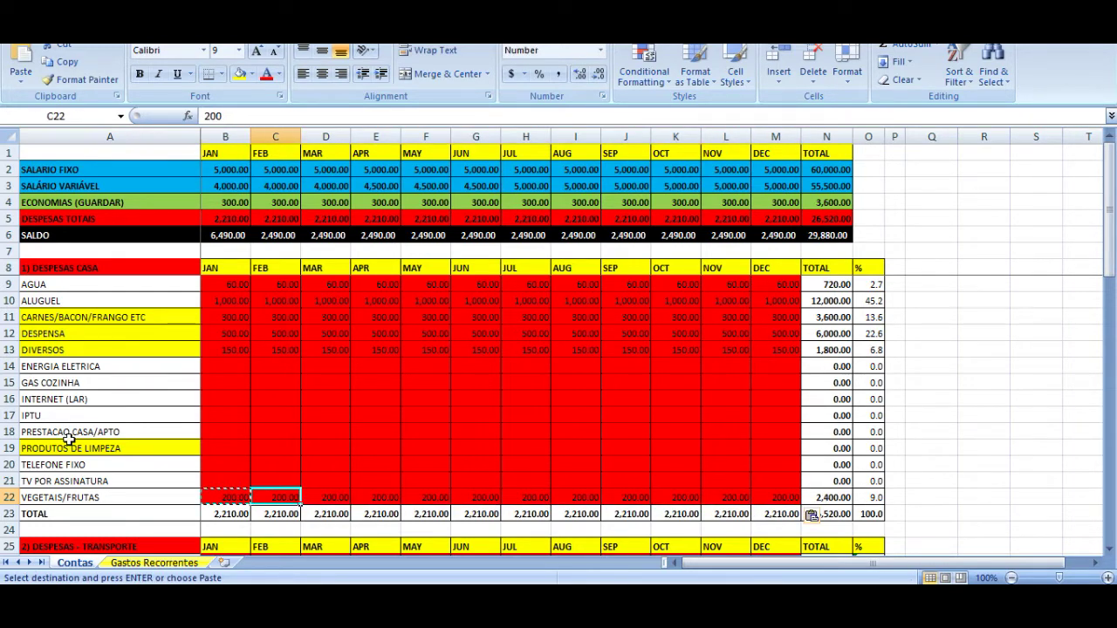
key("Escape")
key("Left")
key("Left")
key("Right")
- Review the yellow-highlighted household categories and look at the matching columns on the Gastos Recorrentes sheet
key("Up")
key("Up")
key("Up")
key("Up")
key("Up")
key("Up")
key("Up")
key("Up")
key("Up")
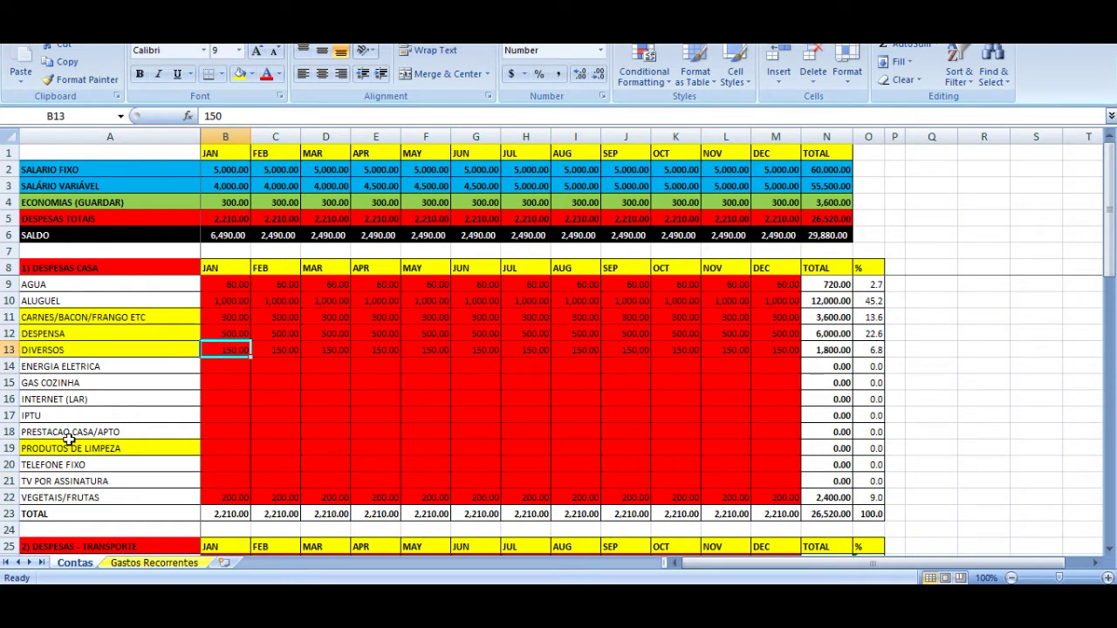
key("Left")
key("Right")
key("Right")
key("Left")
key("Left")
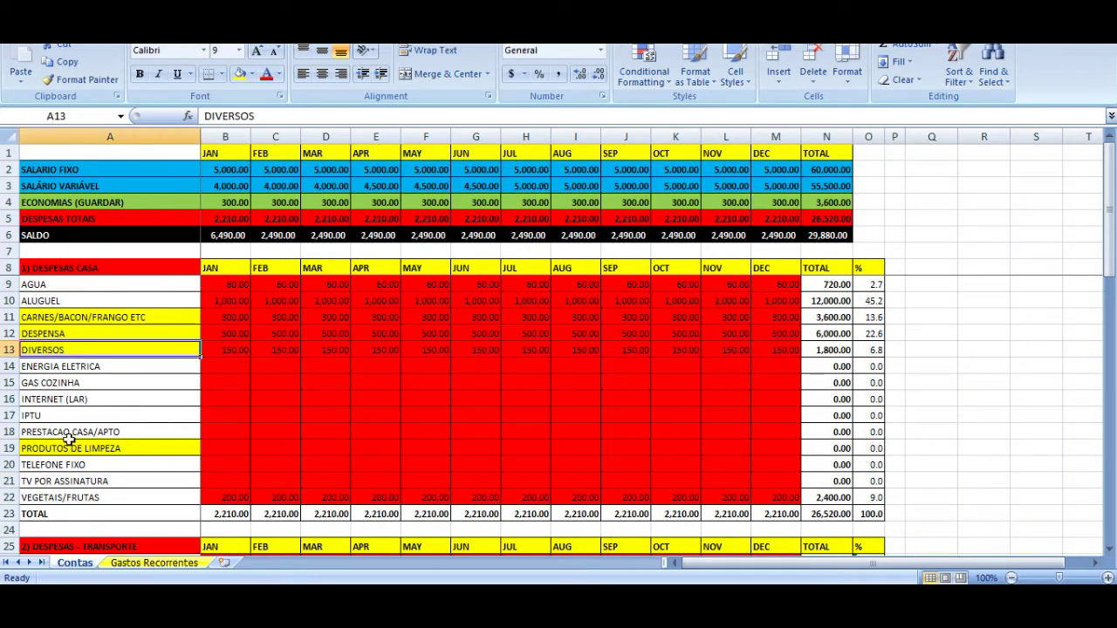
key("Up")
key("Up")
key("Down")
key("Down")
key("Down")
key("Down")
key("Down")
key("Down")
key("Down")
key("Down")
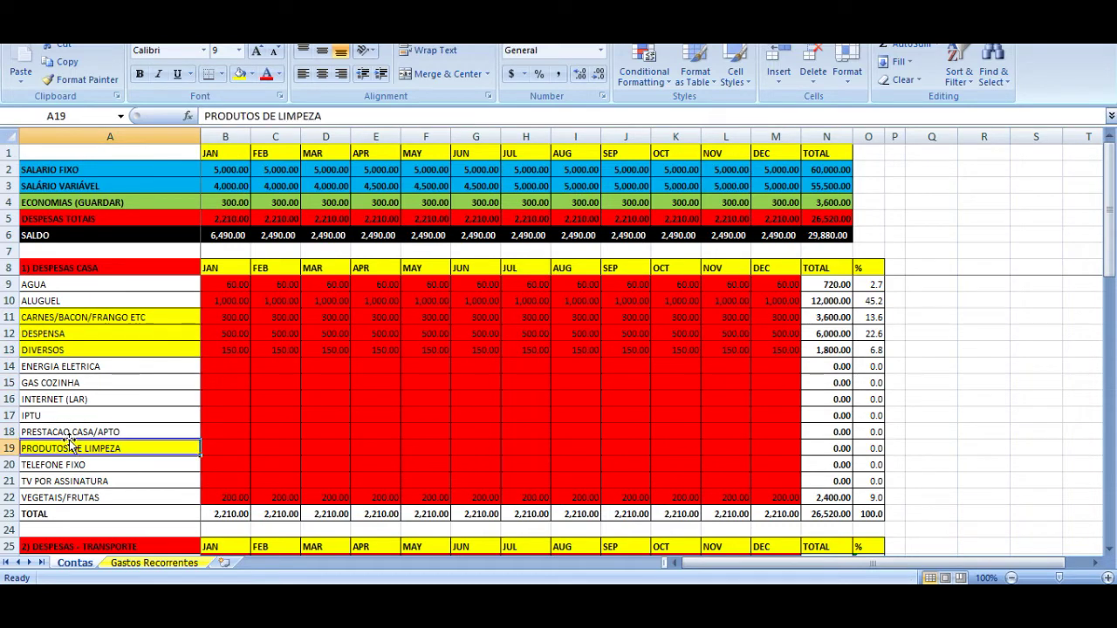
left_click(148, 563)
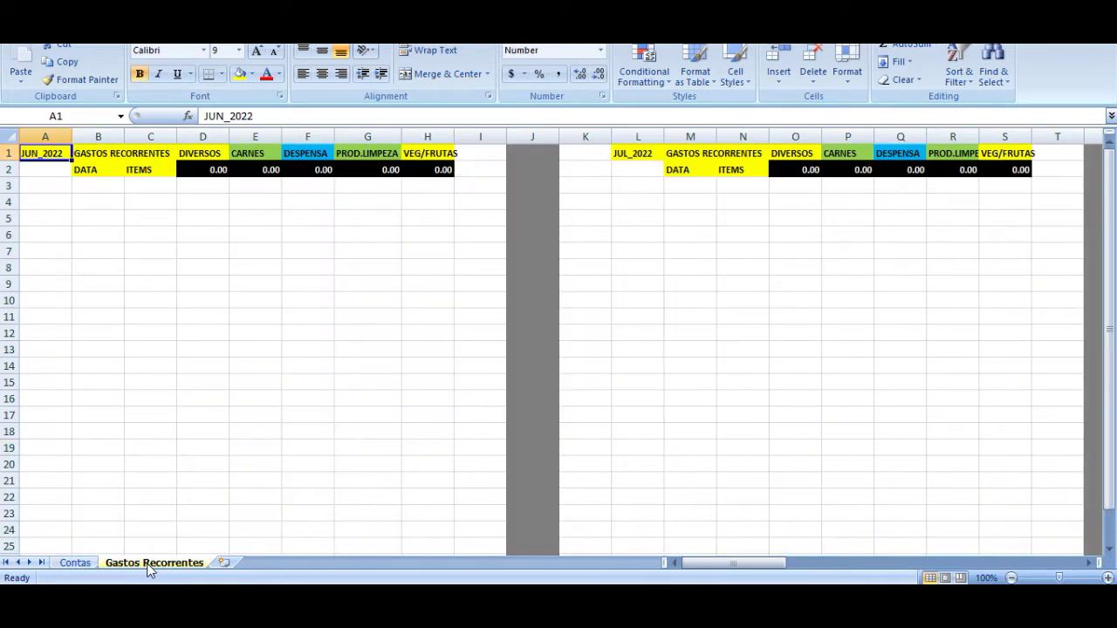
left_click(81, 563)
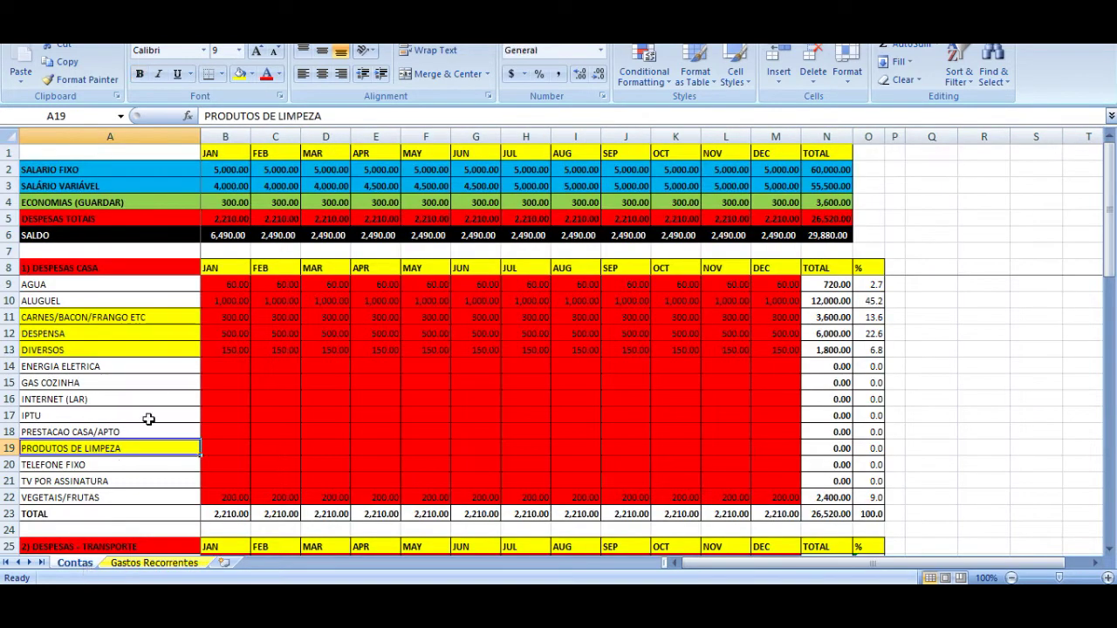
- Set January's ENERGIA ELETRICA expense to 300 and copy it into February and March
left_click(224, 366)
key("Left")
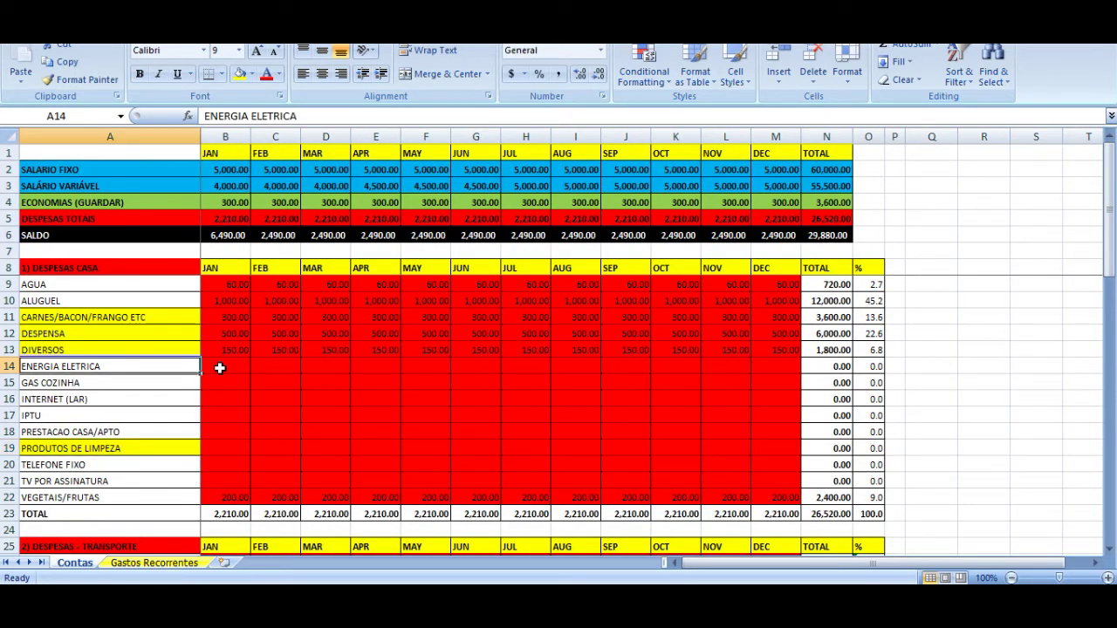
left_click(220, 368)
type("300")
key("Return")
left_click(220, 368)
key("ctrl+c")
key("Right")
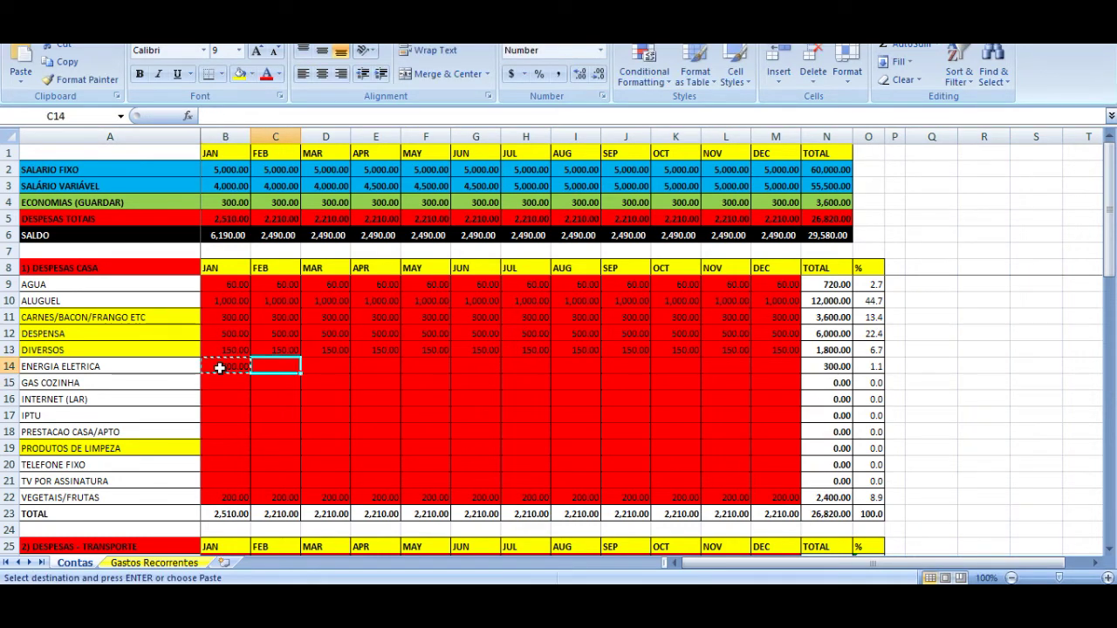
key("shift+Right")
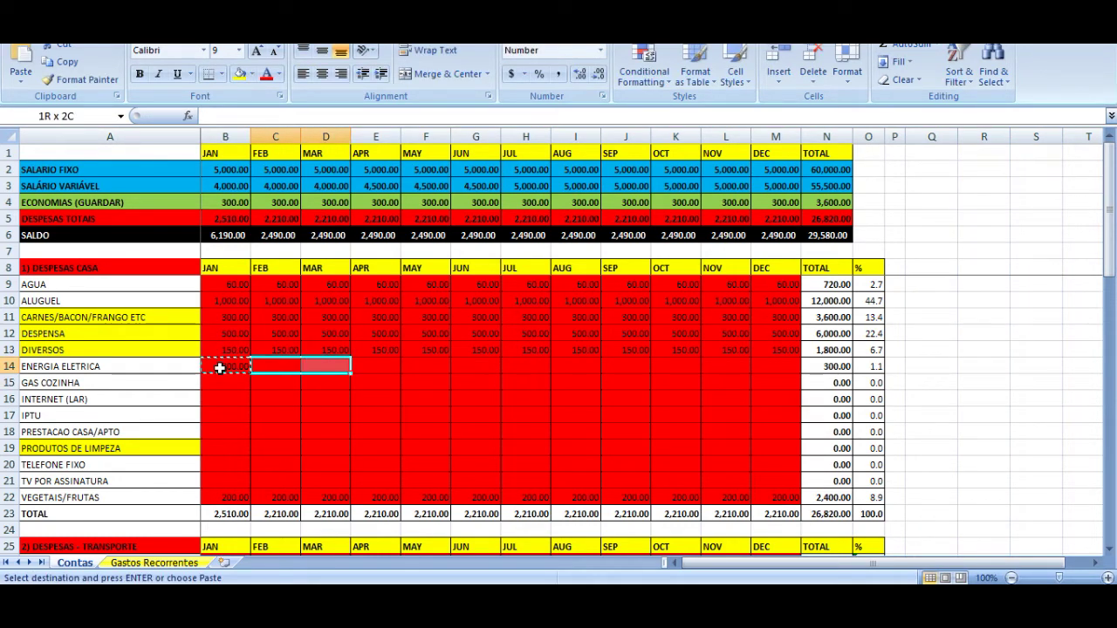
key("shift+Right")
key("shift+Right")
key("shift+Left")
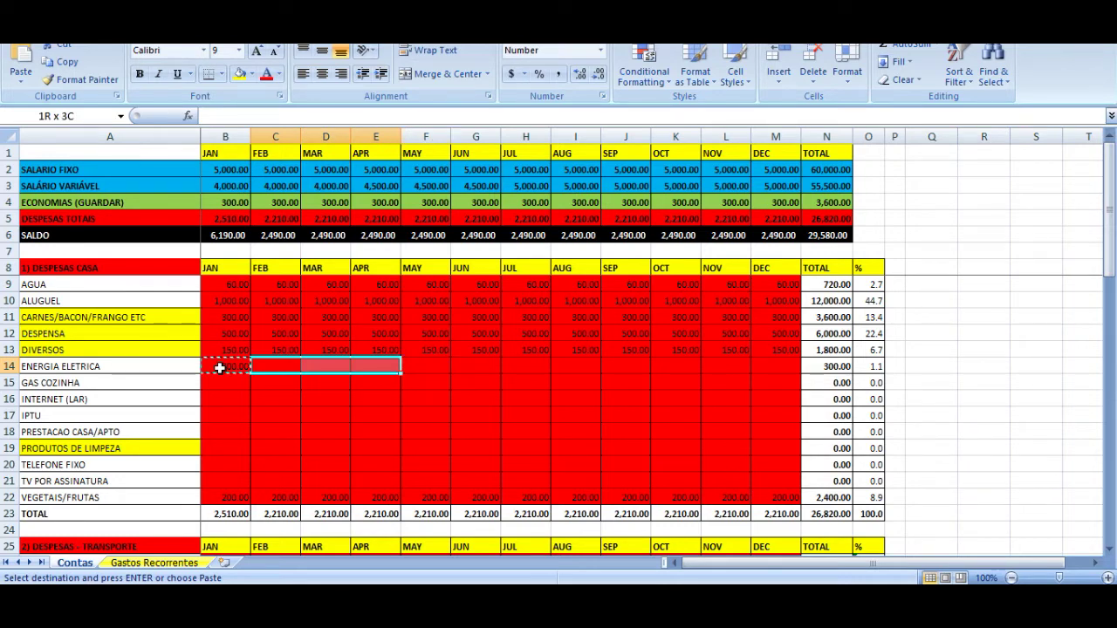
key("shift+Left")
key("ctrl+v")
- Set April's ENERGIA ELETRICA expense to 350 and copy it into May through August
key("Home")
key("Right")
key("Right")
key("Right")
key("Right")
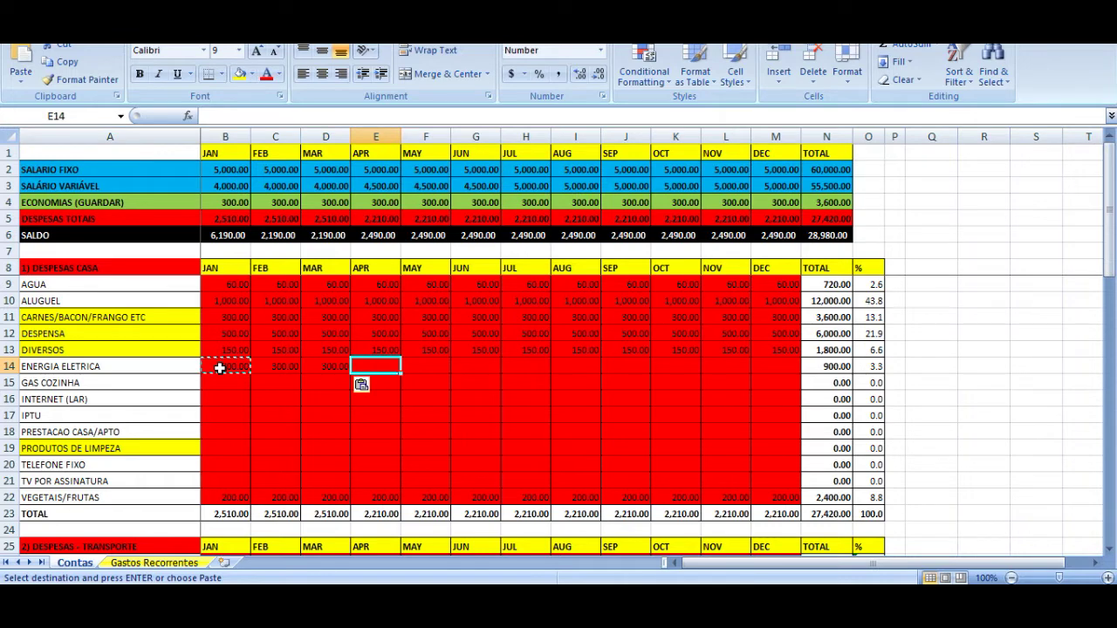
type("350")
key("Return")
key("Up")
key("ctrl+c")
key("Right")
key("shift+Right")
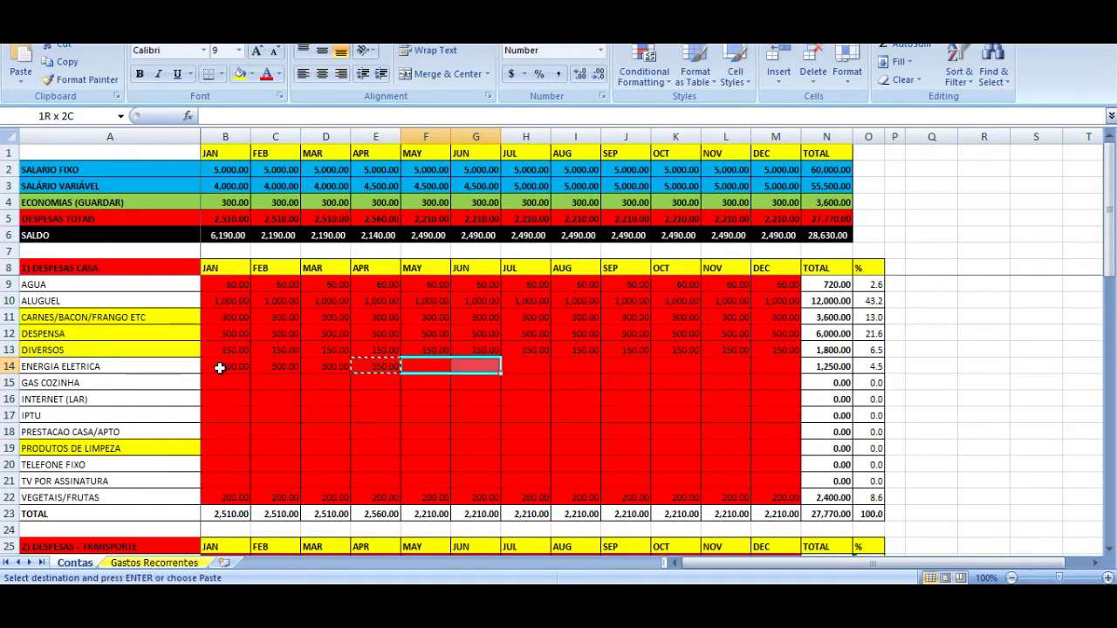
key("shift+Right")
key("shift+Right")
key("ctrl+v")
- Set September's ENERGIA ELETRICA expense to 300 and copy it into October through December
key("Right")
key("Right")
key("Right")
key("Right")
type("300")
key("Return")
key("Up")
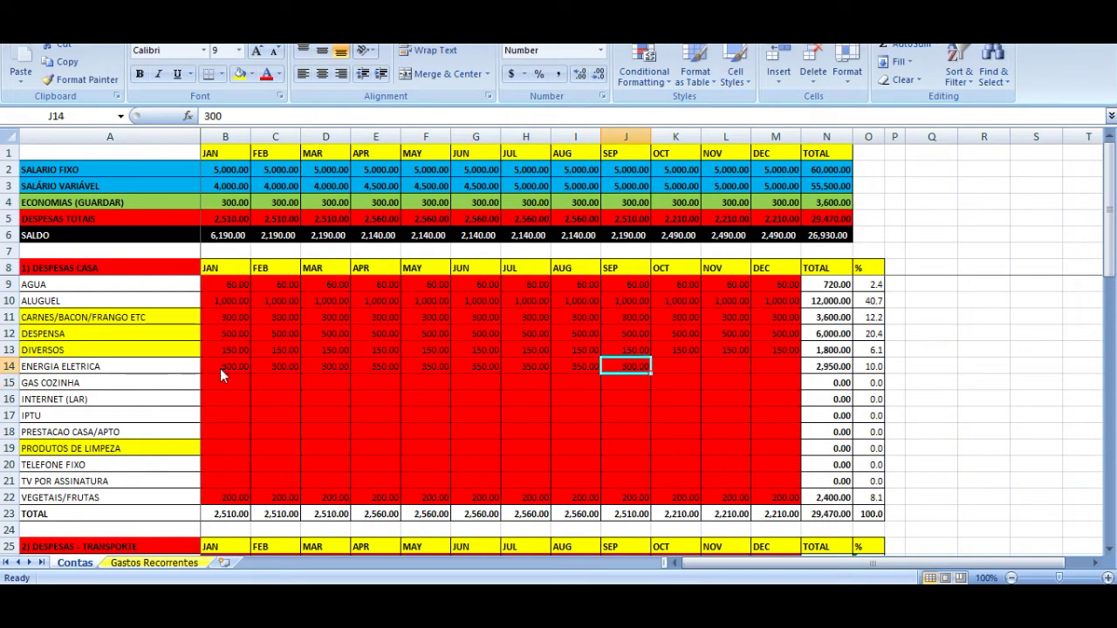
key("ctrl+c")
key("Right")
key("shift+Right")
key("shift+Right")
key("ctrl+v")
key("Down")
key("Up")
- Select the yearly TOTAL values from AGUA through ENERGIA ELETRICA to examine them
key("Right")
key("Right")
key("Right")
key("Up")
key("Up")
key("Up")
key("Up")
key("Up")
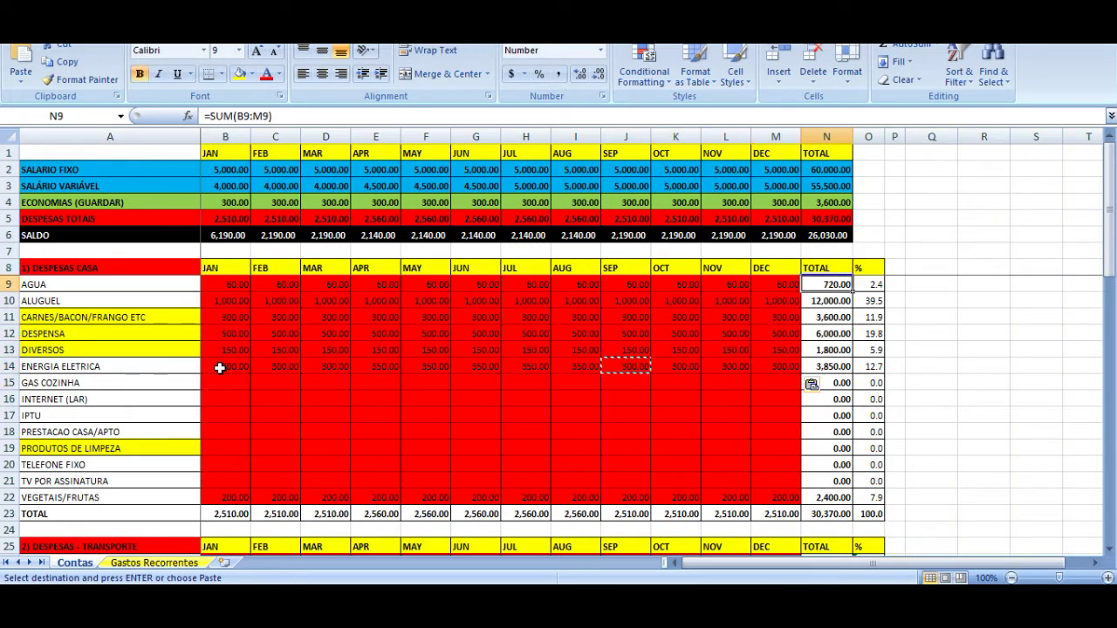
key("shift+Down")
key("shift+Down")
key("shift+Down")
key("shift+Down")
key("shift+Down")
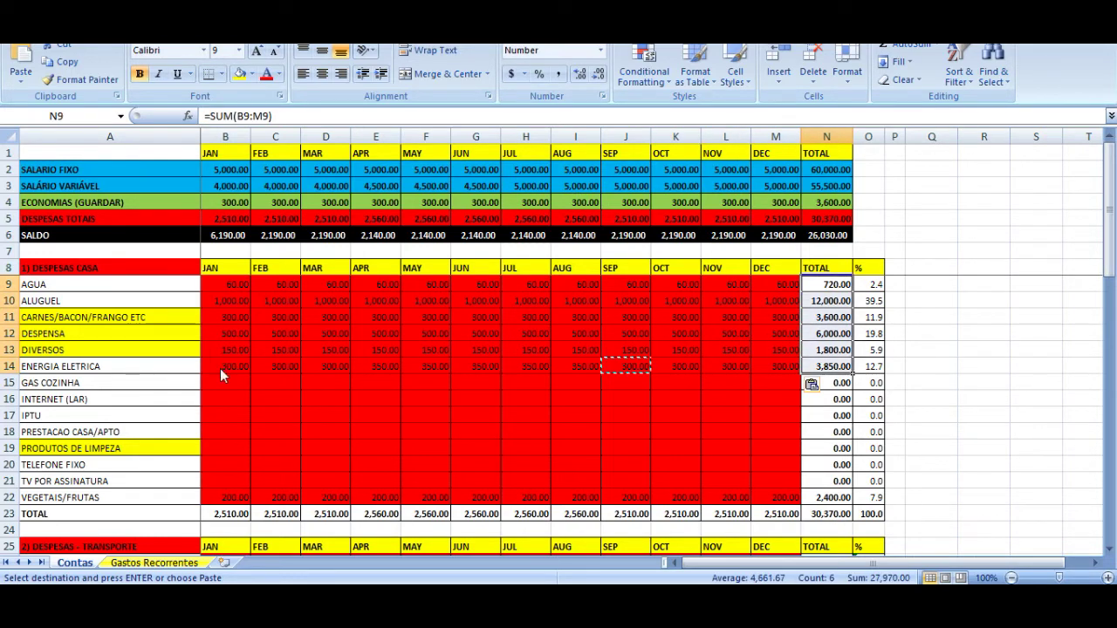
- Examine the % column formulas for the home expenses, such as those for DESPENSA and ALUGUEL
key("Right")
key("Down")
key("Down")
key("Down")
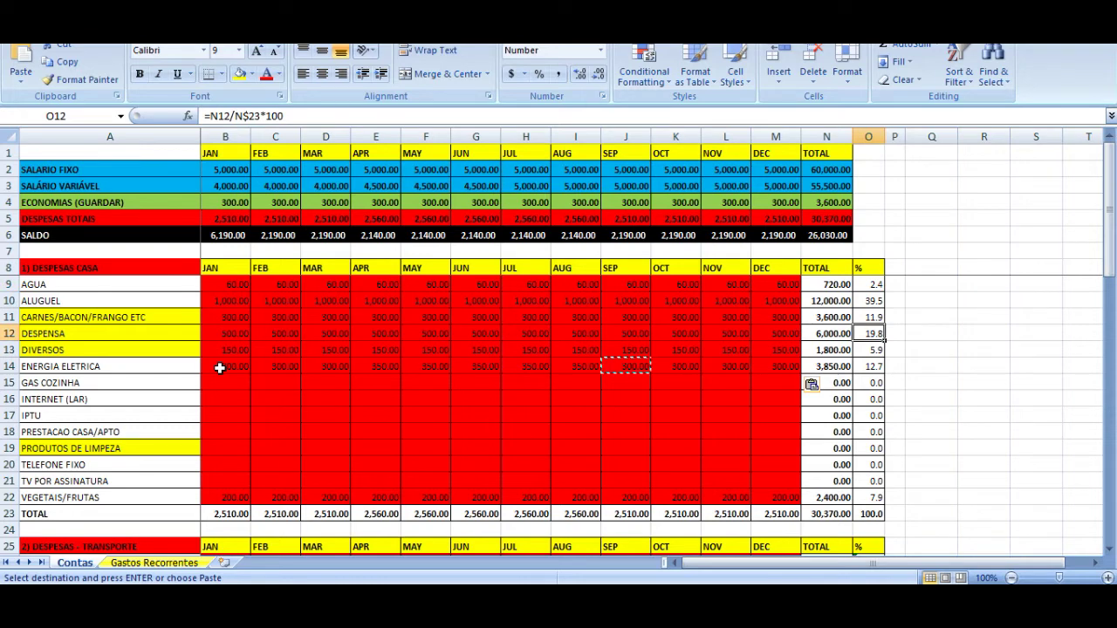
key("Up")
key("Up")
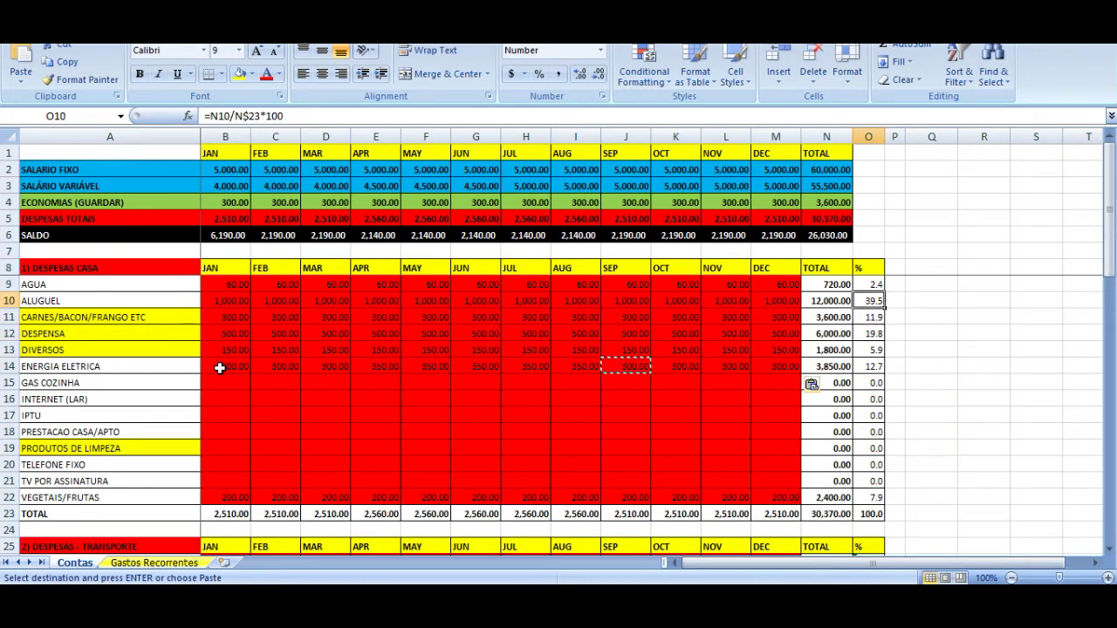
- Set January's GAS COZINHA expense to 100
key("Home")
key("Right")
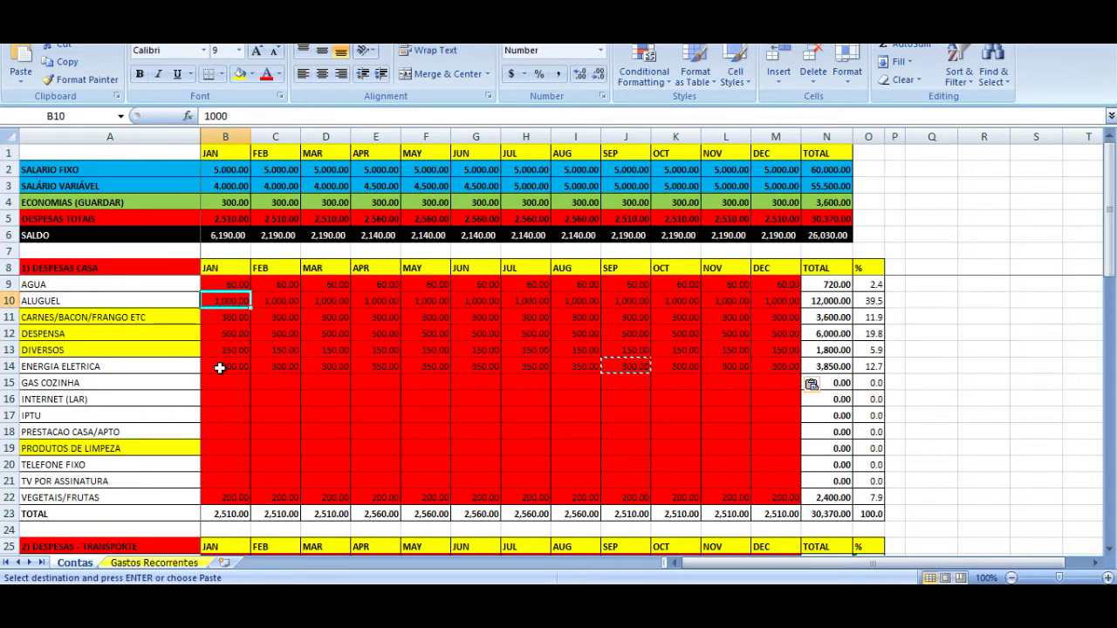
key("Right")
key("Right")
key("Down")
key("Down")
key("Down")
key("Down")
key("Down")
key("Down")
key("Left")
key("Left")
key("Left")
key("Up")
key("Right")
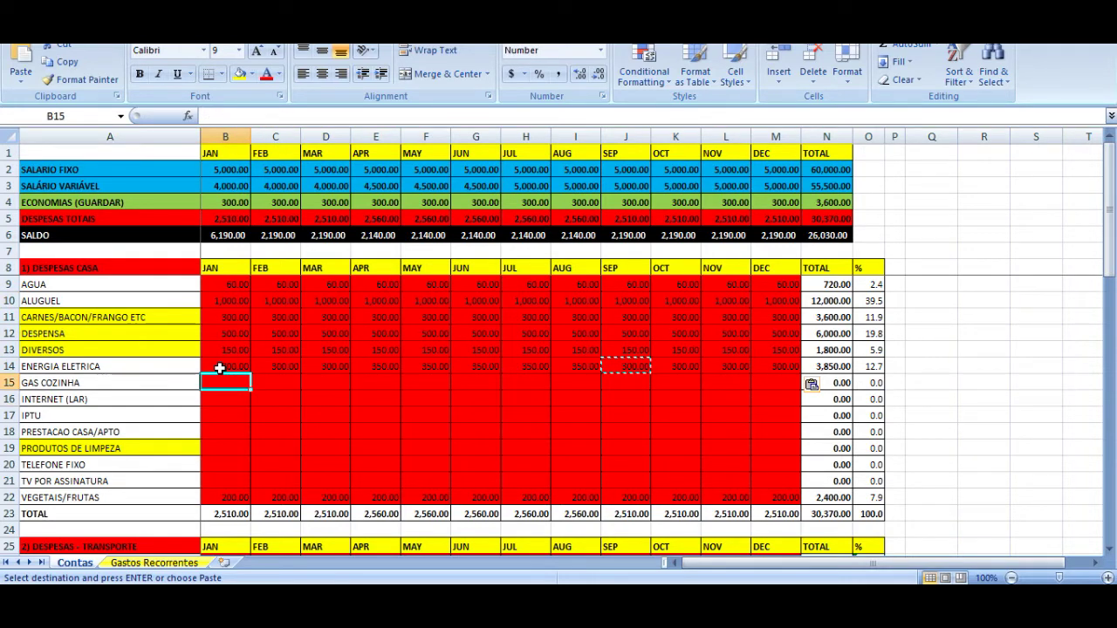
type("100")
key("Return")
key("Up")
- Copy January's GAS COZINHA expense into March, May, July, September and November
key("ctrl+c")
key("Right")
key("Right")
key("ctrl+v")
key("Right")
key("Right")
key("ctrl+v")
key("Right")
key("Right")
key("ctrl+v")
key("Right")
key("Right")
key("ctrl+v")
key("Right")
key("Right")
key("ctrl+v")
- Look over the remaining home expense categories from INTERNET (LAR) down to VEGETAIS/FRUTAS
key("Down")
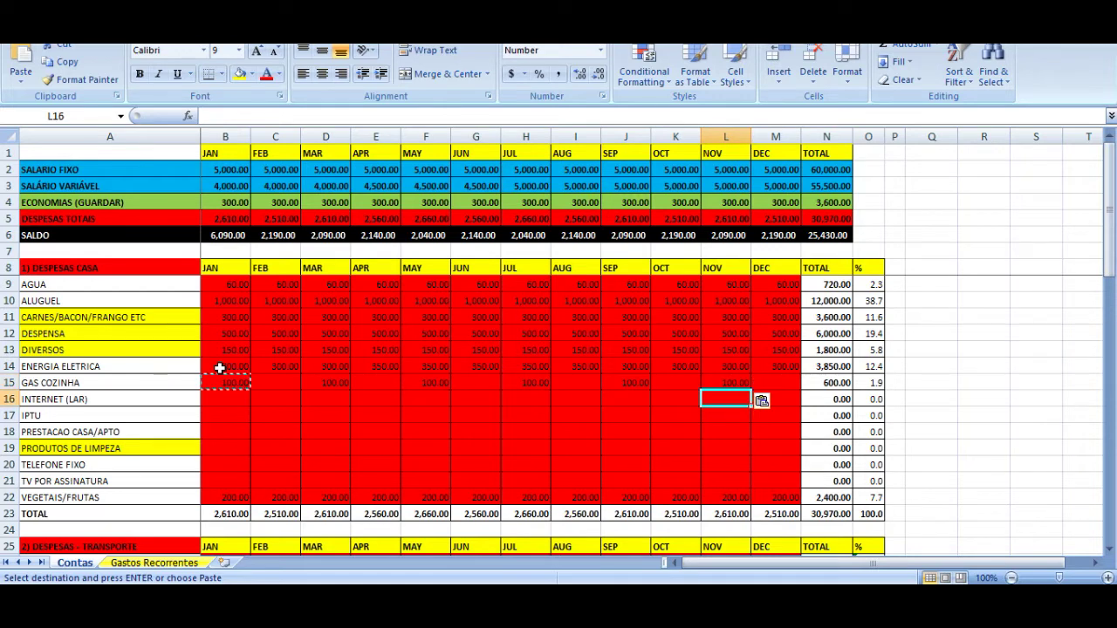
key("Left")
key("Left")
key("Left")
key("Left")
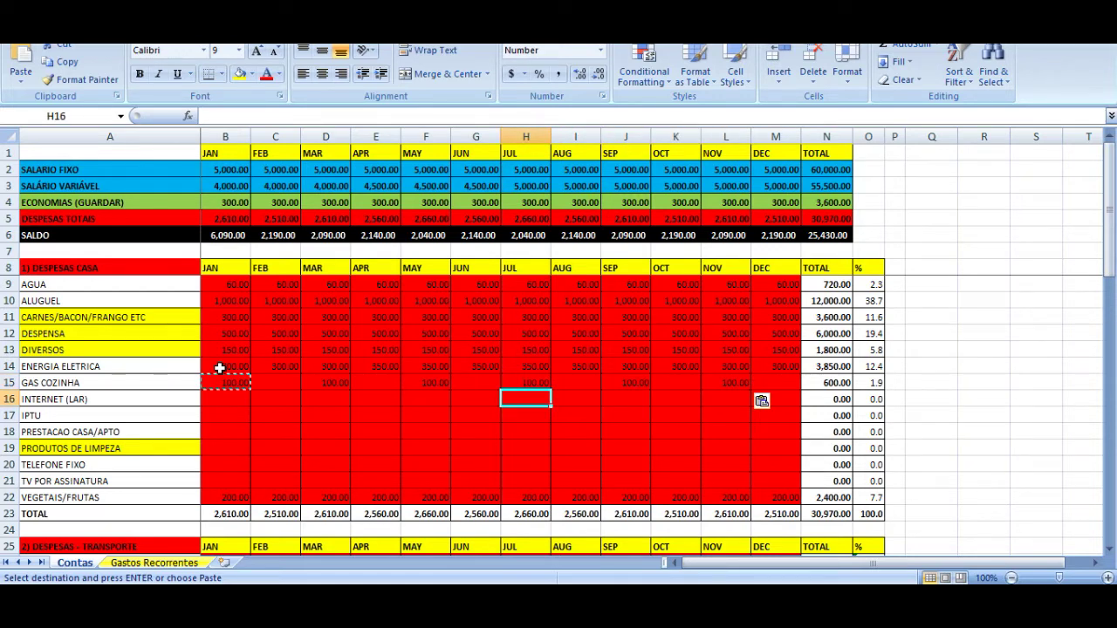
key("Home")
key("Right")
key("Left")
key("Right")
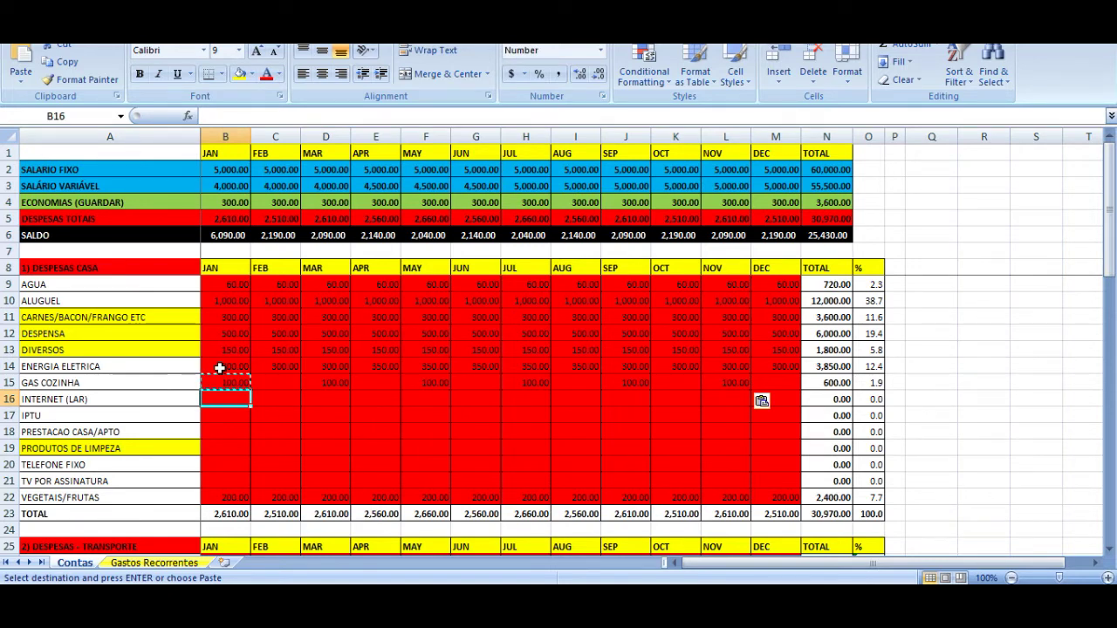
key("Down")
key("Left")
key("Down")
key("Down")
key("Down")
key("Down")
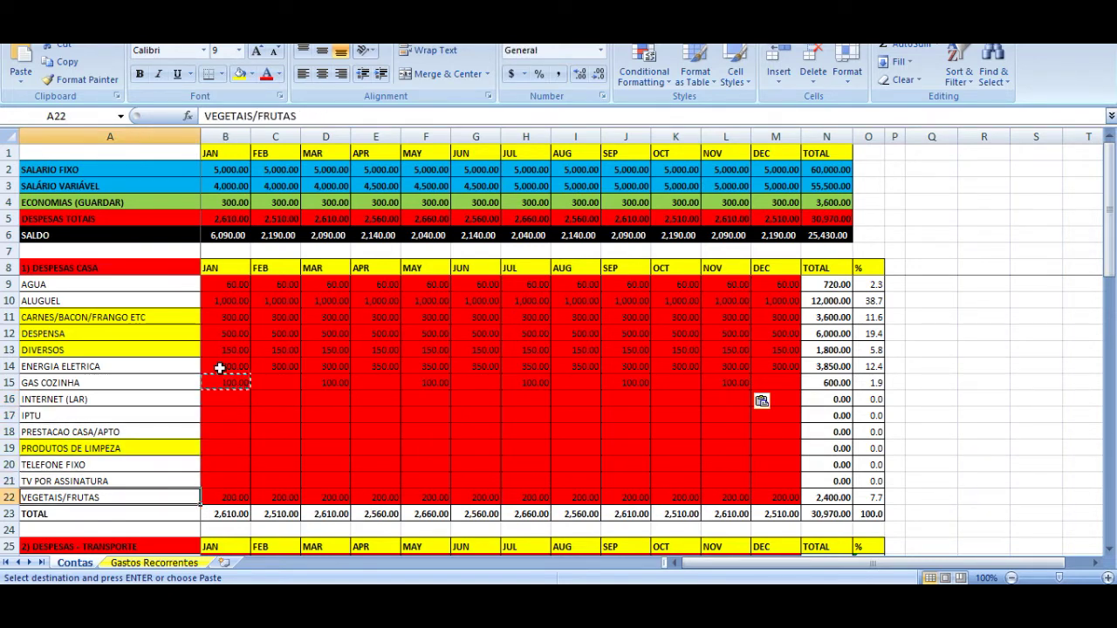
key("Up")
key("Down")
key("Up")
key("Up")
key("Up")
key("Up")
key("Up")
- Insert an empty row above IPTU and delete the ALUGUEL row from the home expenses
key("Down")
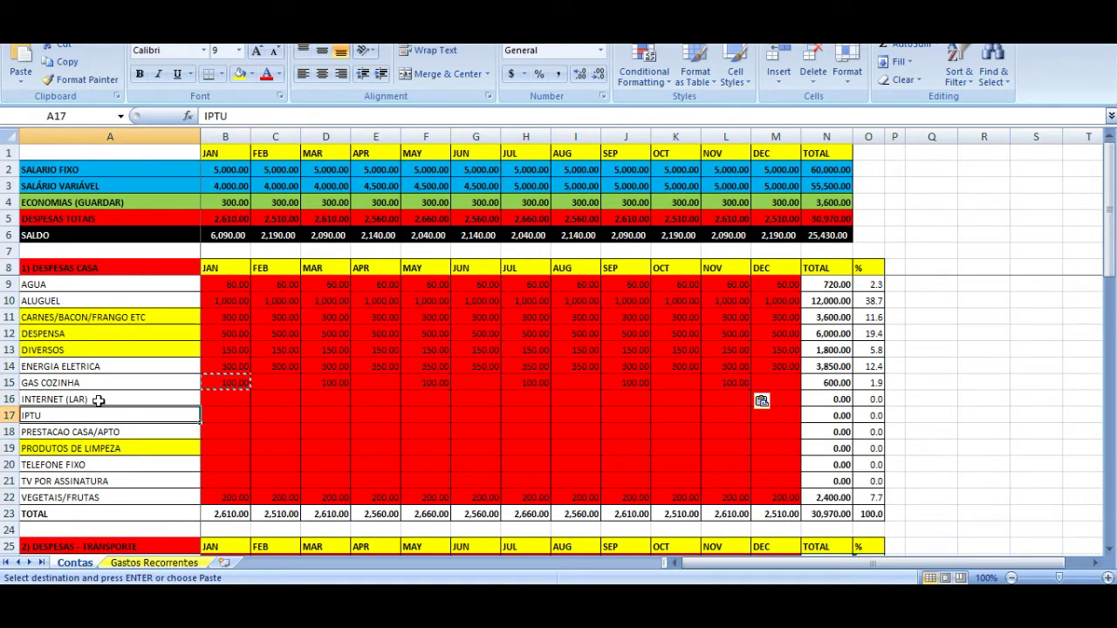
right_click(10, 415)
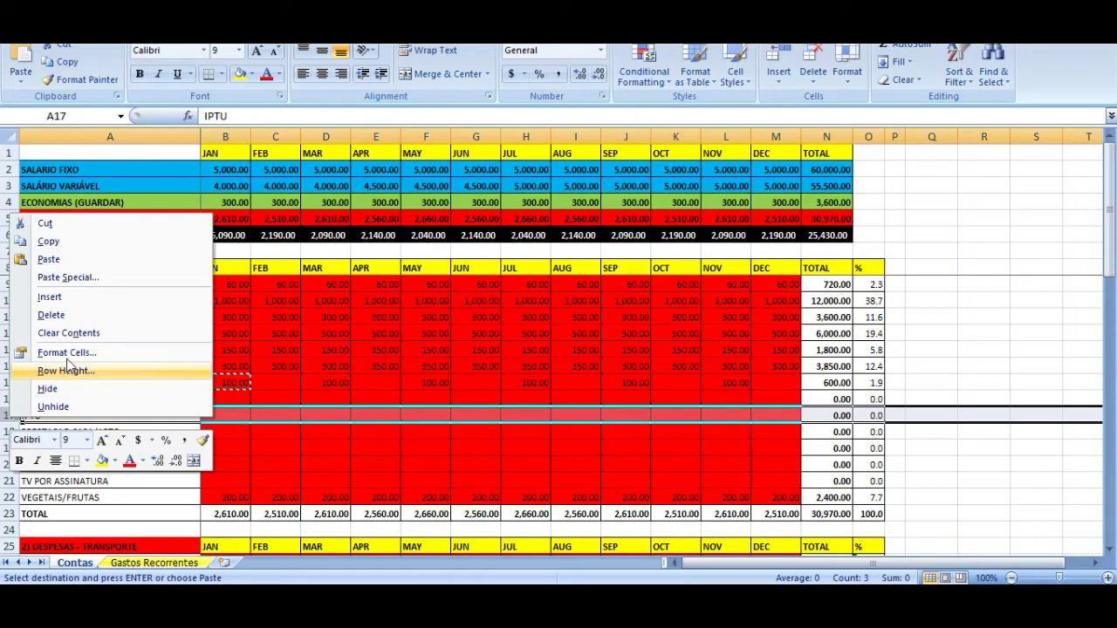
left_click(68, 298)
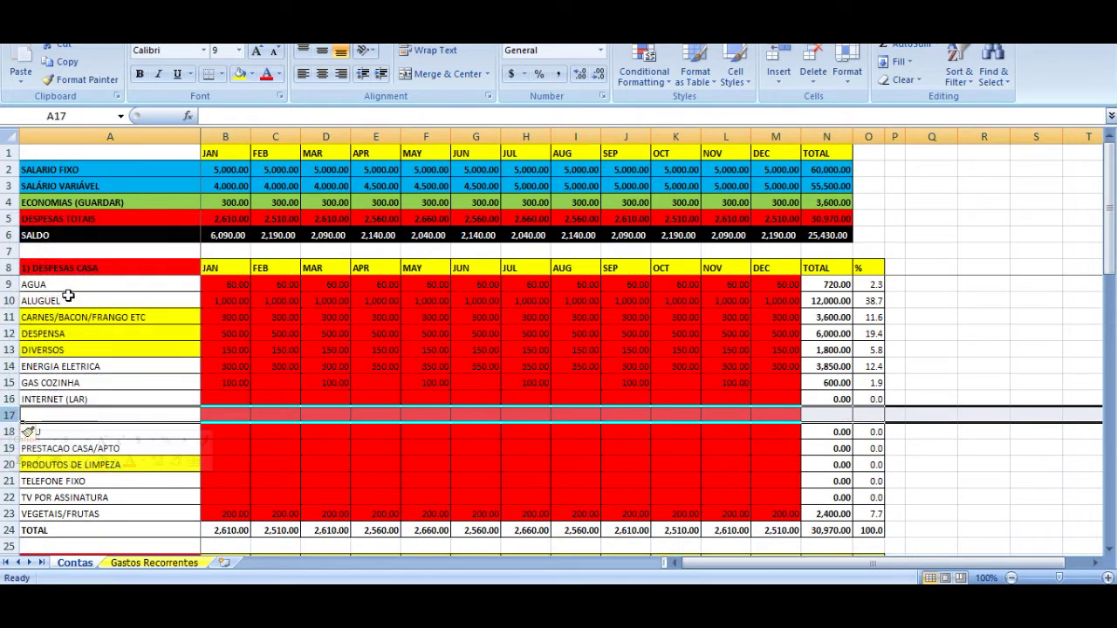
right_click(8, 300)
left_click(50, 398)
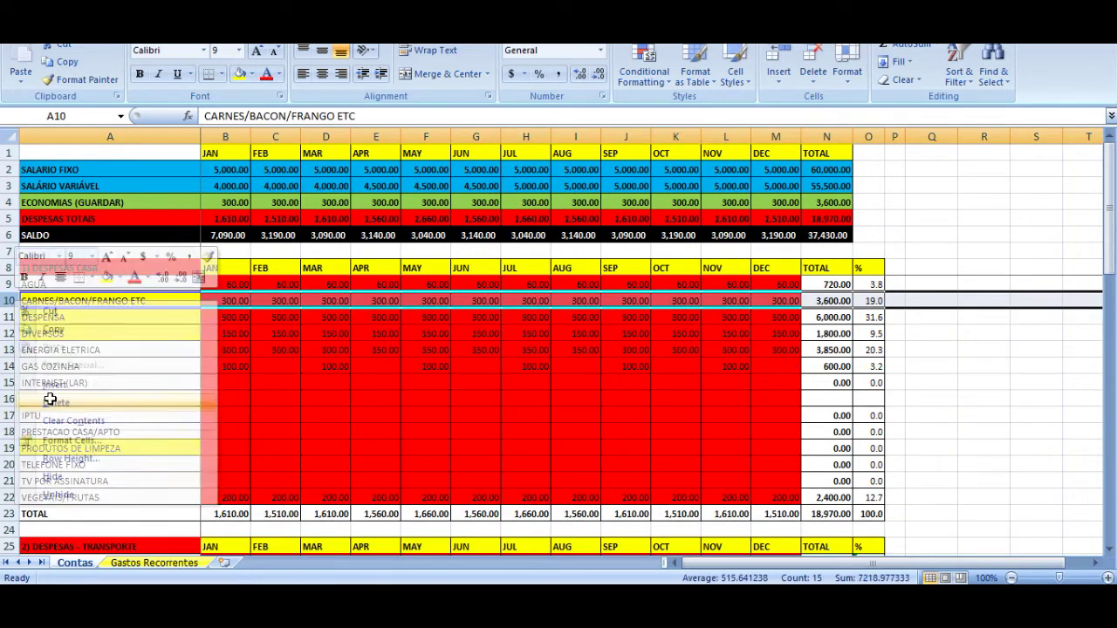
- Label the empty row below INTERNET (LAR) as INTERNET (MOVEL)
left_click(229, 383)
key("Left")
key("Down")
type("INTERNET (")
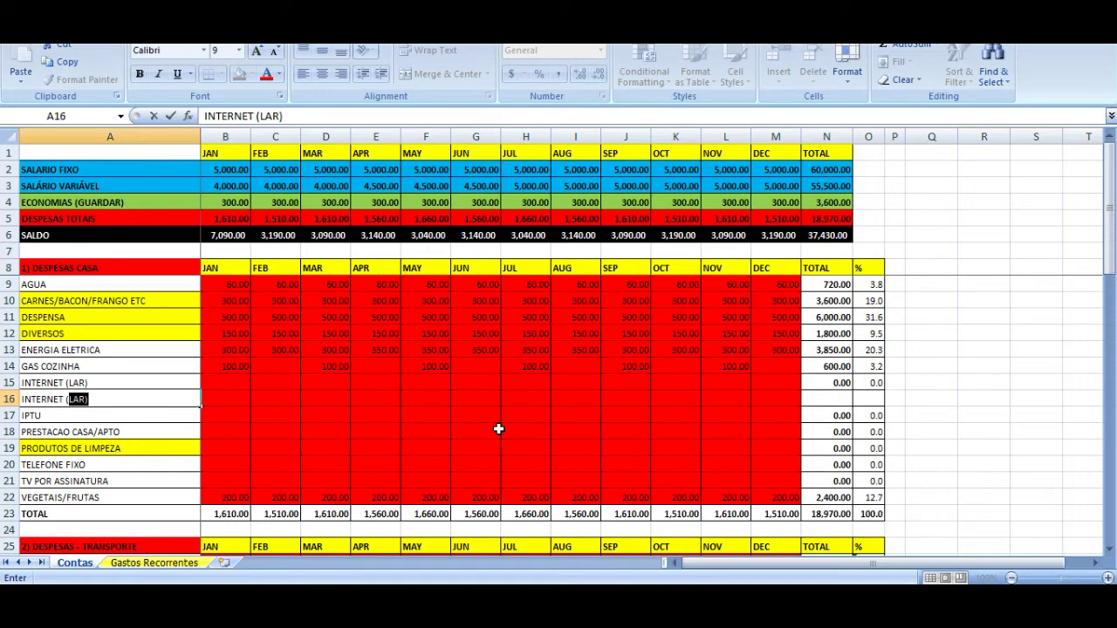
type("MOVEL")
key("Return")
key("Up")
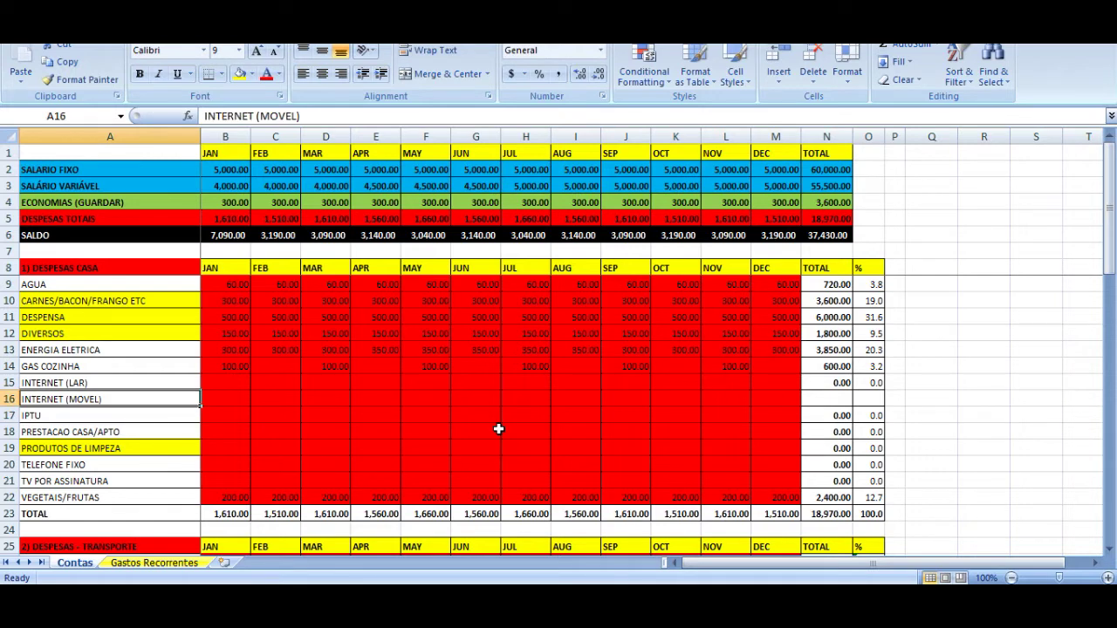
- Set January's INTERNET (MOVEL) expense to 100
key("Up")
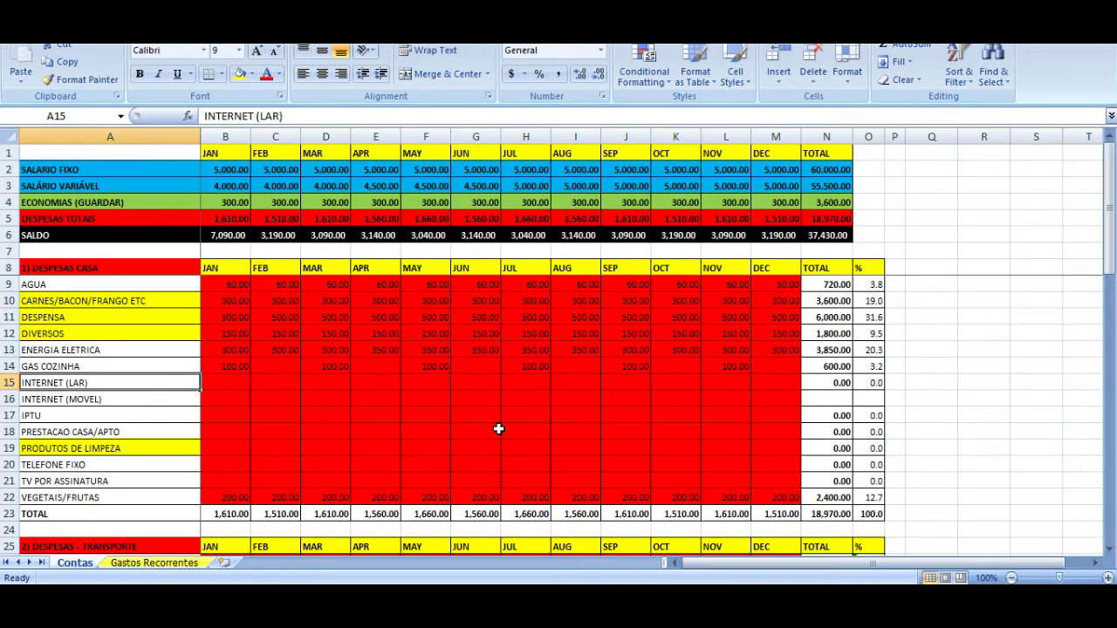
key("Down")
key("Right")
key("Right")
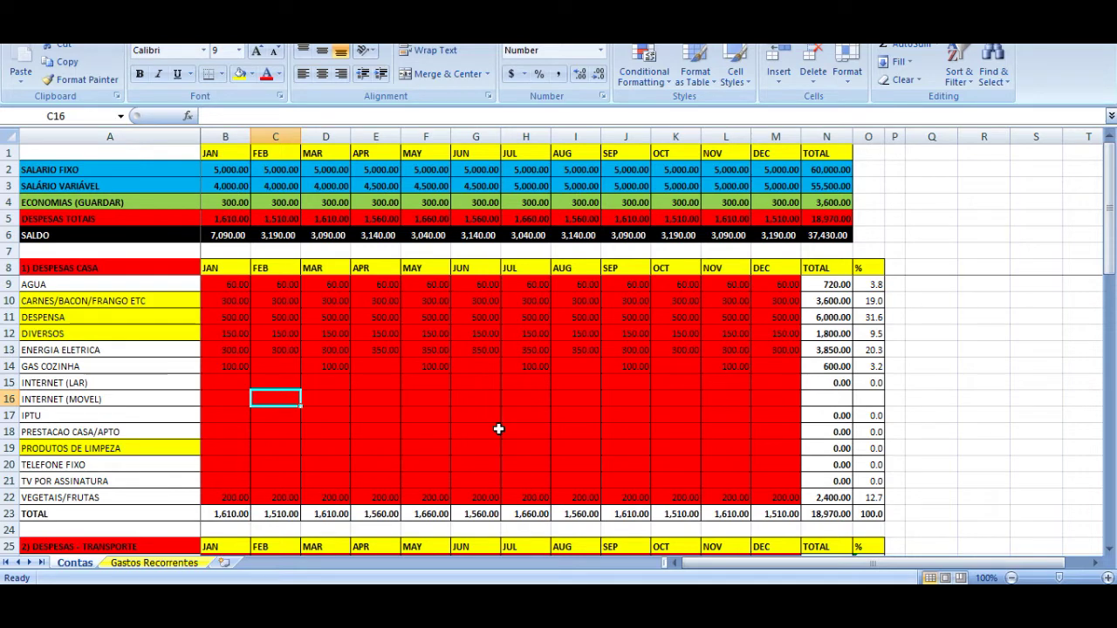
key("Left")
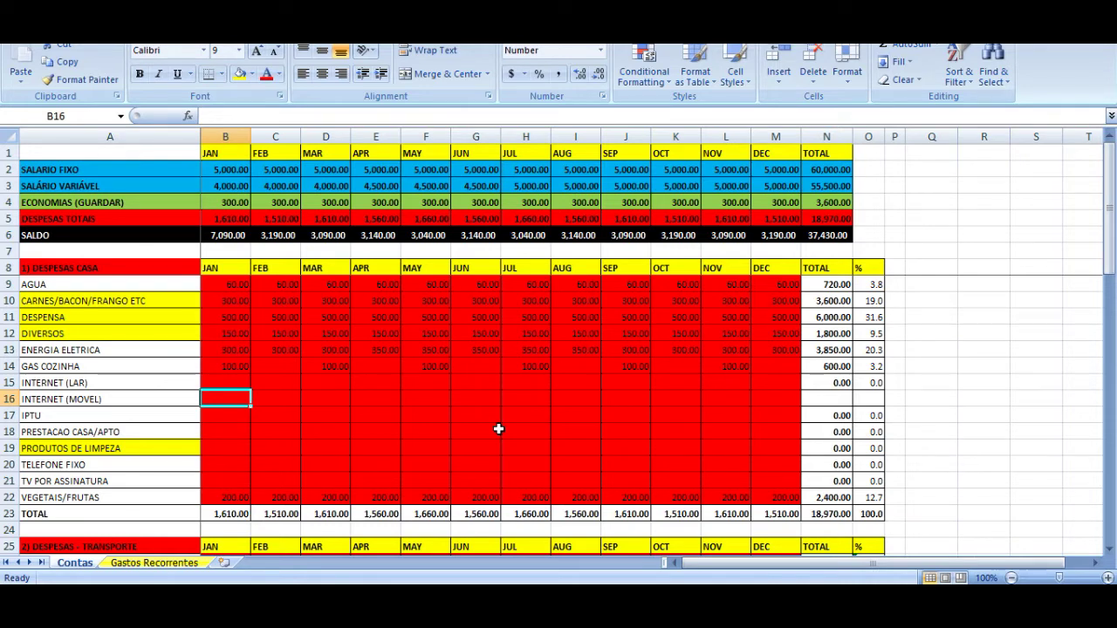
type("100")
key("Return")
key("Up")
- Copy January's INTERNET (MOVEL) expense into February through December
key("ctrl+c")
key("Right")
key("shift+Right")
key("shift+Right")
key("shift+Right")
key("shift+Right")
key("shift+Right")
key("shift+Right")
key("shift+Right")
key("shift+Right")
key("shift+Right")
key("shift+Right")
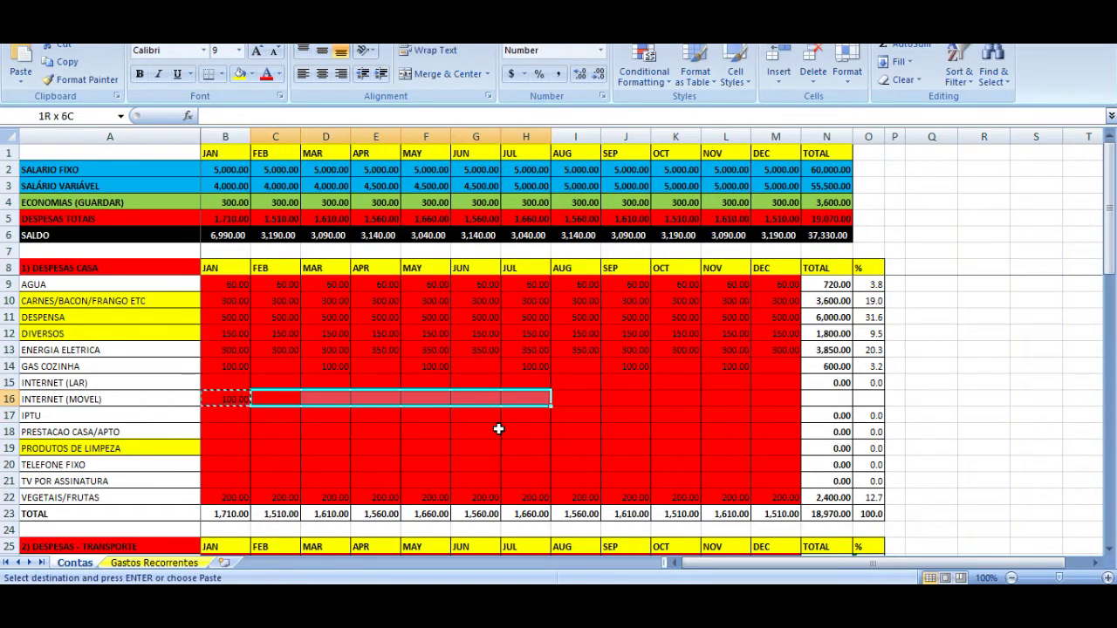
key("ctrl+v")
- Try copying the TOTAL and % formulas from GAS COZINHA down through INTERNET (LAR) to INTERNET (MOVEL)
key("Up")
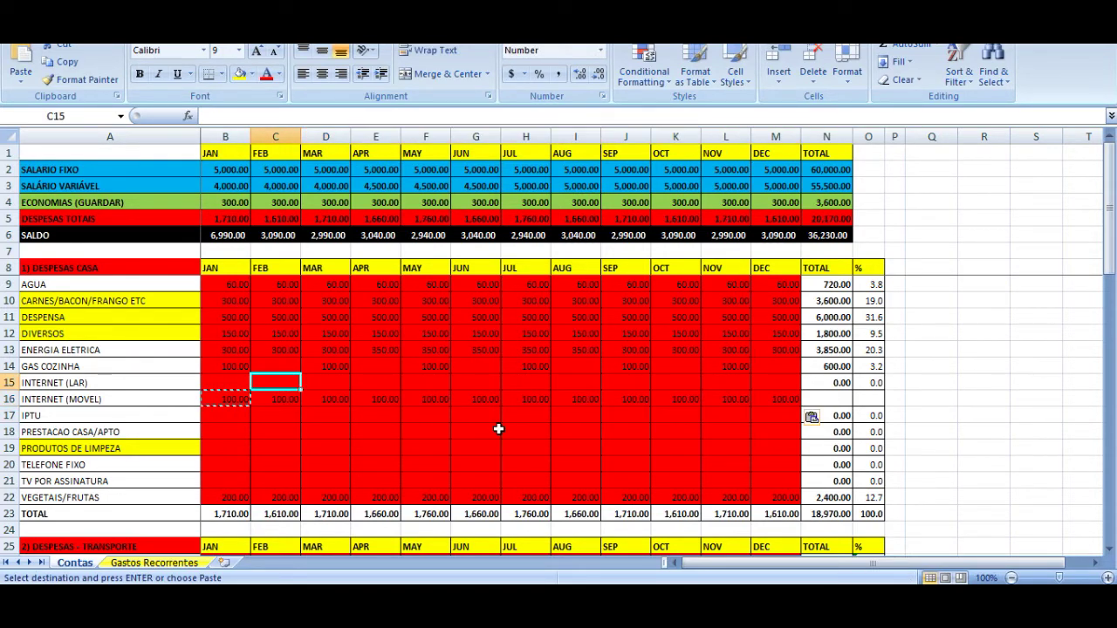
key("Up")
key("Right")
key("Right")
key("Right")
key("Right")
key("Right")
key("Right")
key("Right")
key("Right")
key("Right")
key("Right")
key("Right")
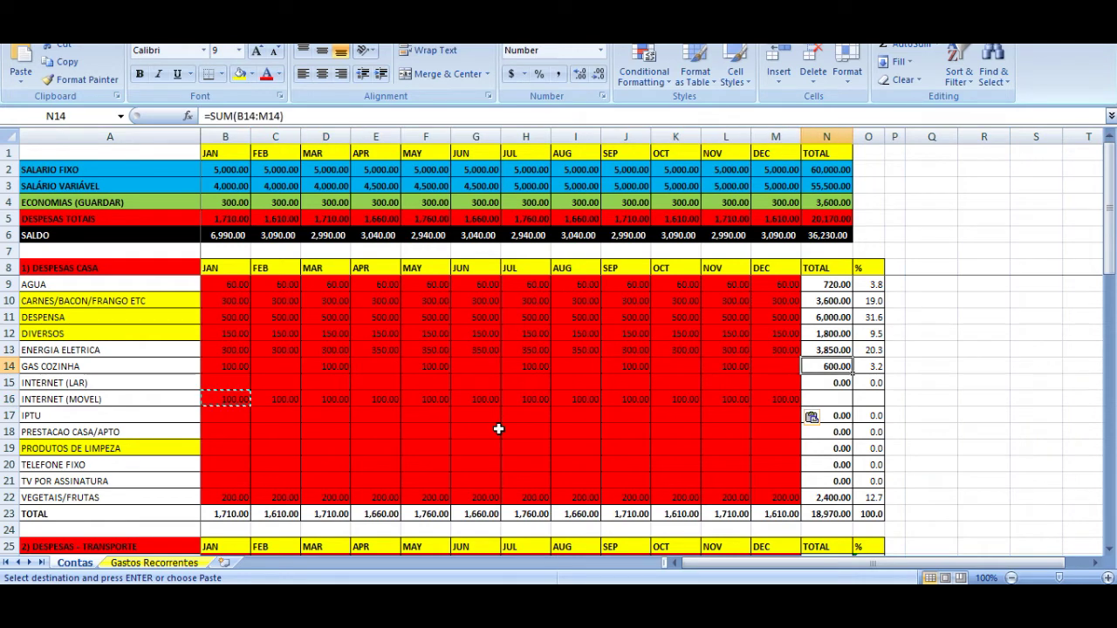
key("shift+Right")
key("ctrl+c")
key("Down")
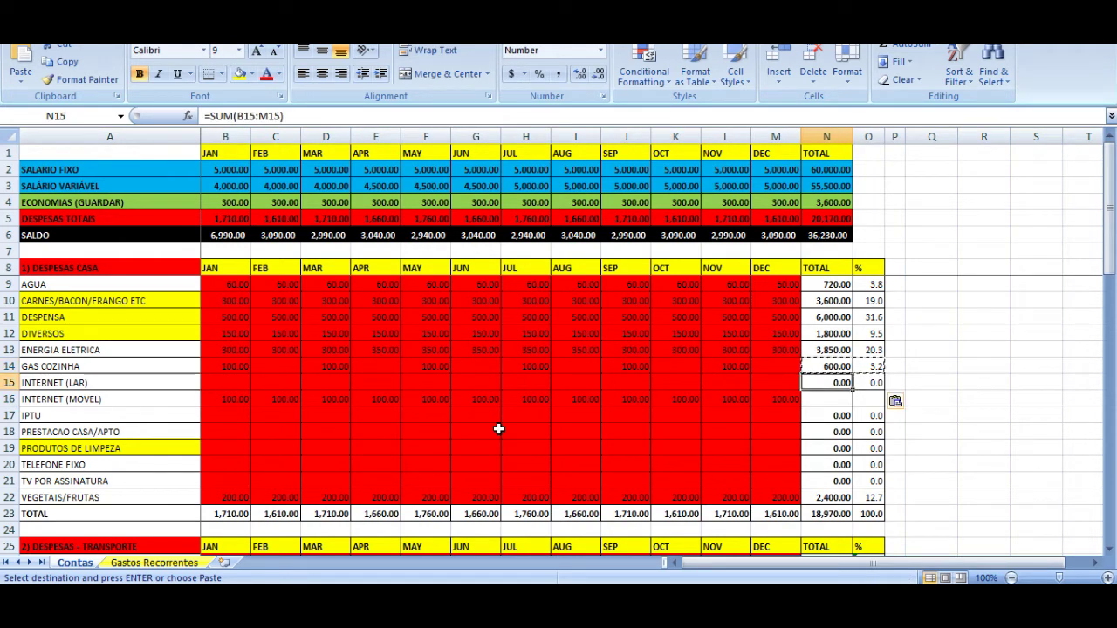
key("shift+Right")
key("ctrl+v")
key("ctrl+c")
key("Down")
key("ctrl+v")
- Clear the TOTAL and % cells of the INTERNET (MOVEL) row
key("Up")
key("Down")
key("shift+Right")
key("Delete")
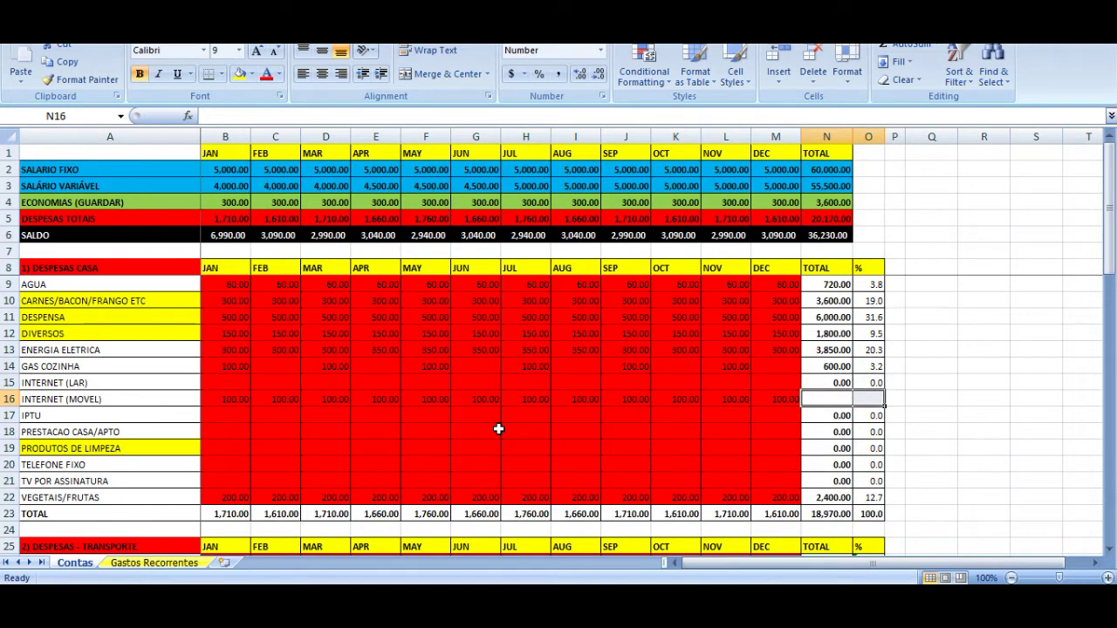
- Review the INTERNET (MOVEL) row month by month, ending at its TOTAL and % cells
key("Left")
key("Left")
key("Home")
key("Right")
key("Right")
key("Right")
key("Right")
key("Right")
key("Right")
key("Right")
key("Right")
key("Right")
key("Right")
key("Right")
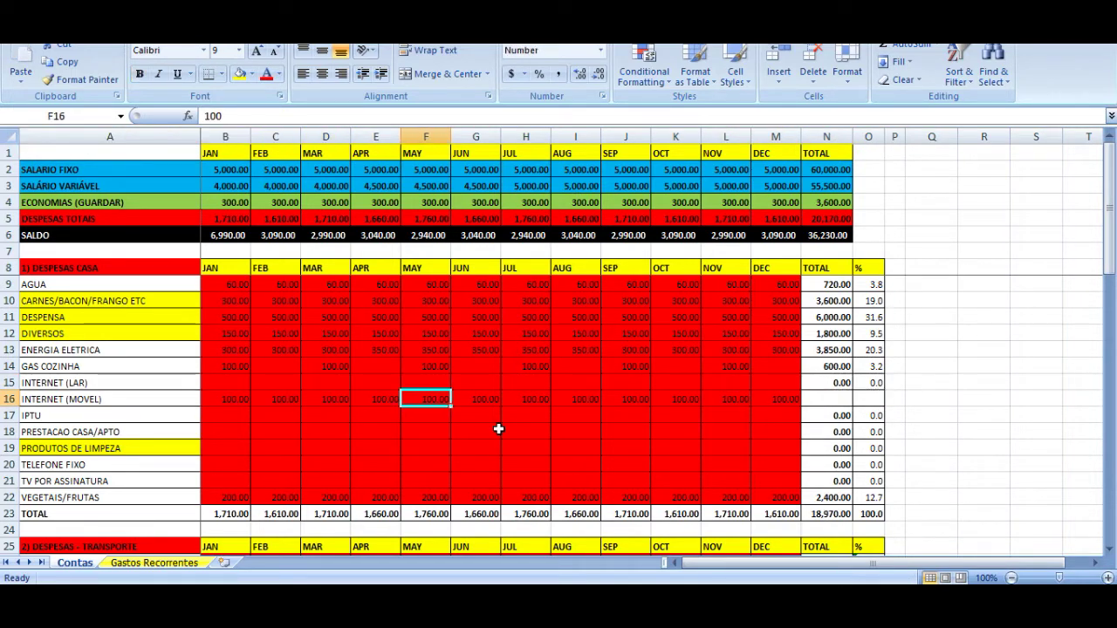
key("Right")
key("Right")
key("Right")
key("Left")
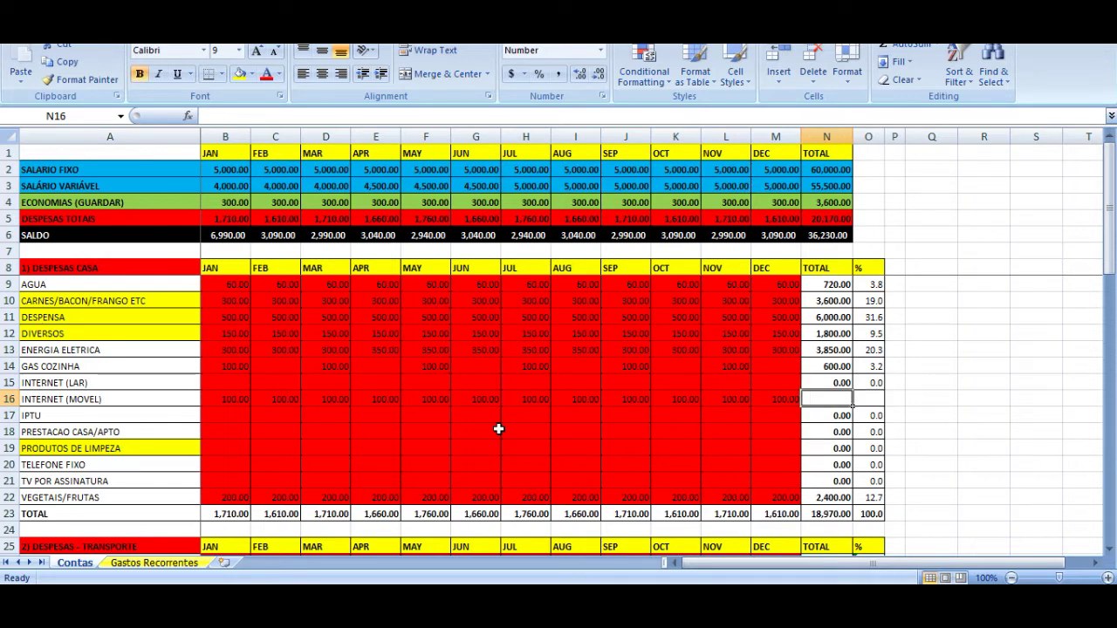
key("Right")
key("Left")
- Copy the TOTAL and % formulas from INTERNET (LAR) into the INTERNET (MOVEL) row
key("Up")
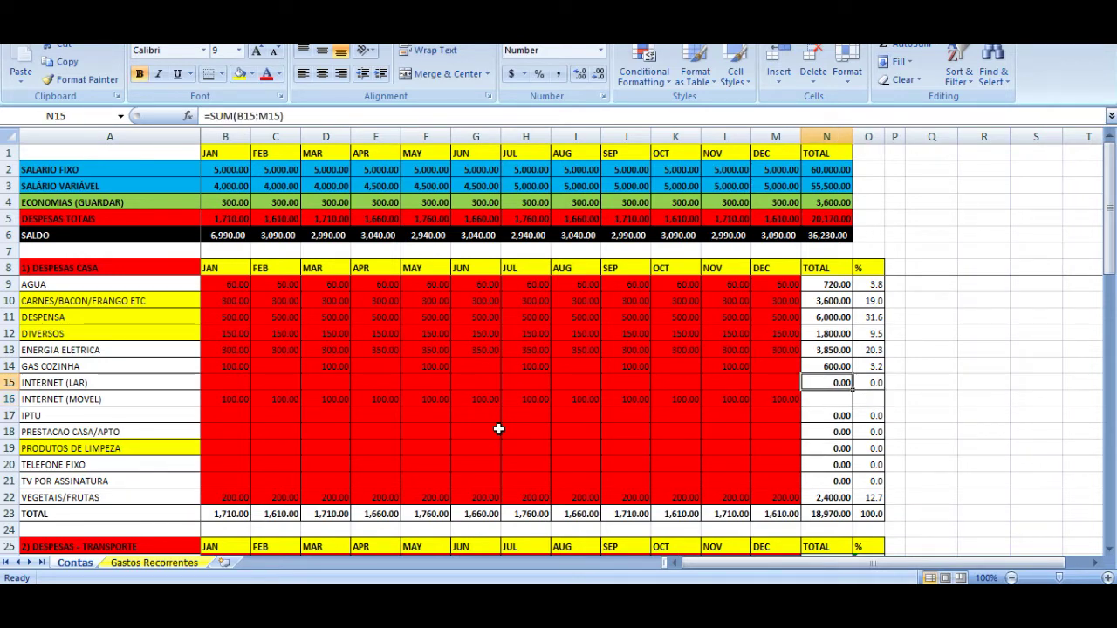
key("shift+Right")
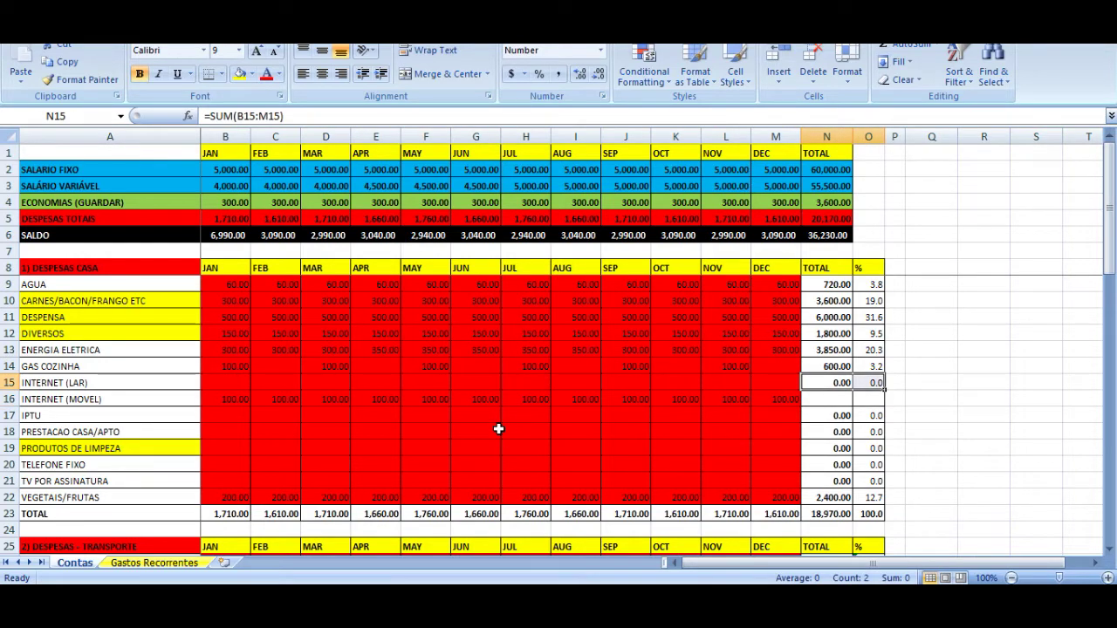
key("ctrl+c")
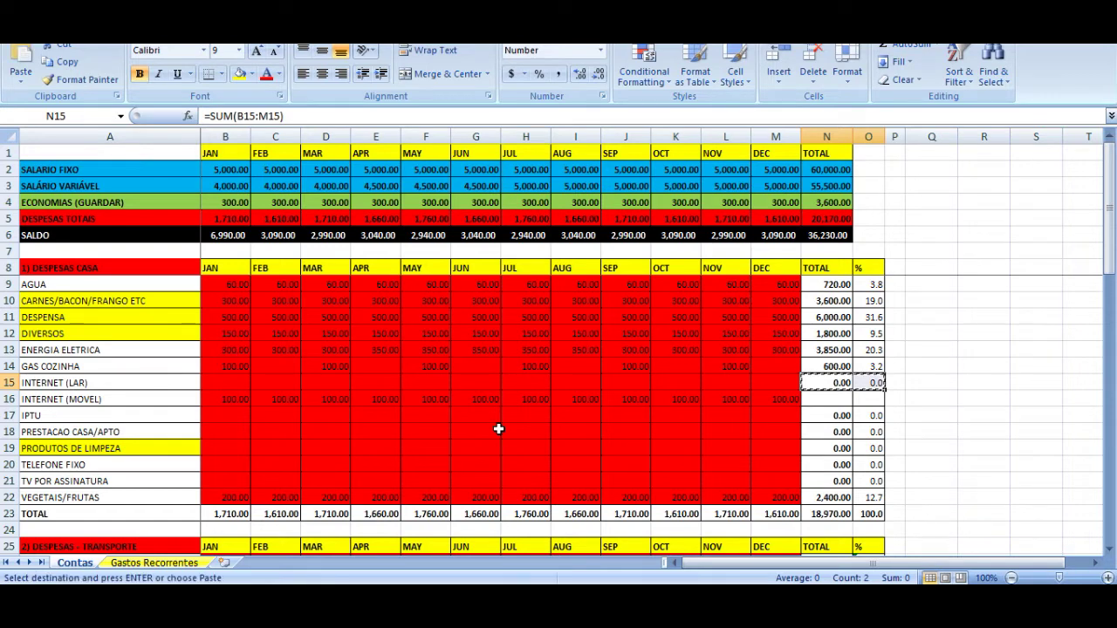
key("Down")
key("ctrl+v")
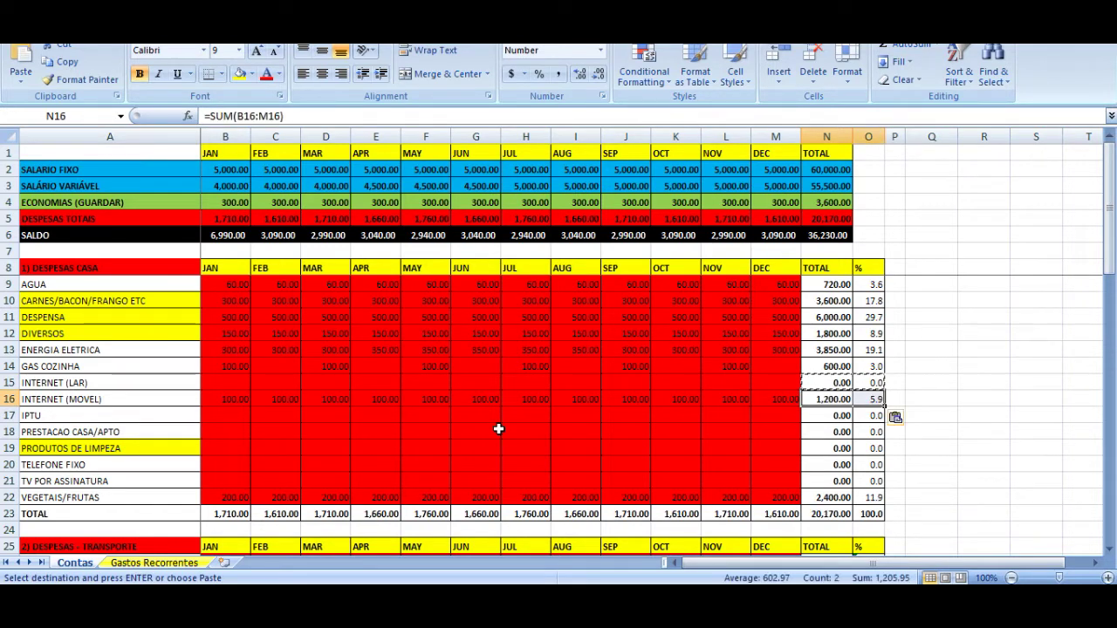
key("Escape")
- Go back along the INTERNET (MOVEL) row to review its months up to the category label
key("Left")
key("Left")
key("Left")
key("Left")
key("Left")
key("Left")
key("Left")
key("Left")
key("Left")
key("Left")
key("Left")
key("Left")
key("Left")
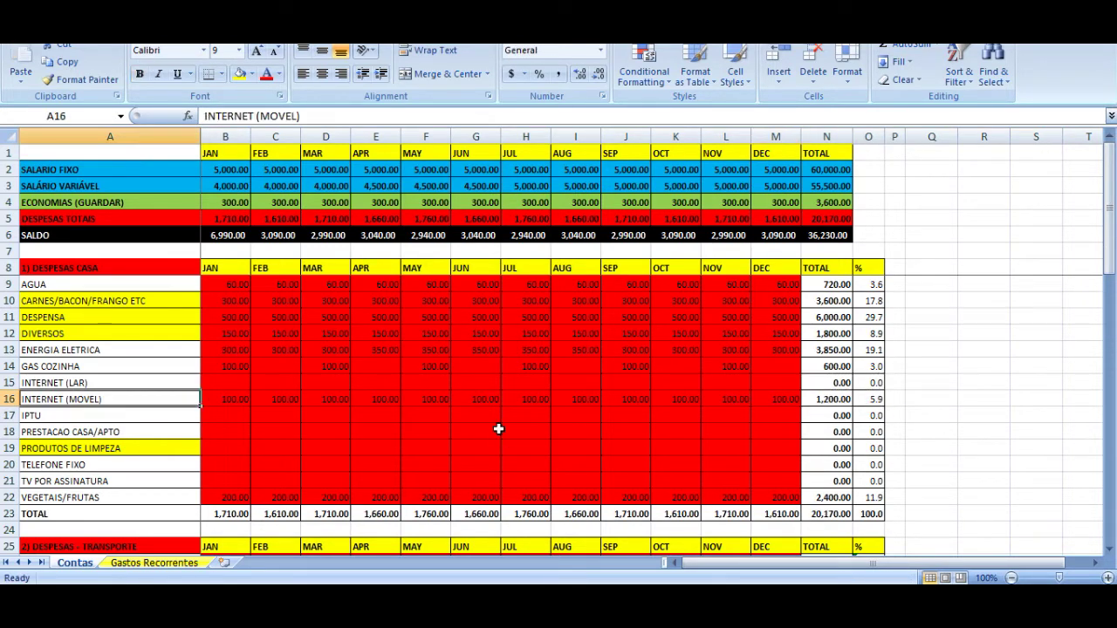
- Check the INTERNET (MOVEL) row across its months and return to the start of the row
key("ctrl+Right")
key("ctrl+Right")
key("ctrl+Left")
key("Left")
key("Right")
key("ctrl+Left")
key("Right")
key("Right")
key("ctrl+Left")
- Enter 100 as the January expense for INTERNET (LAR)
key("Up")
key("Right")
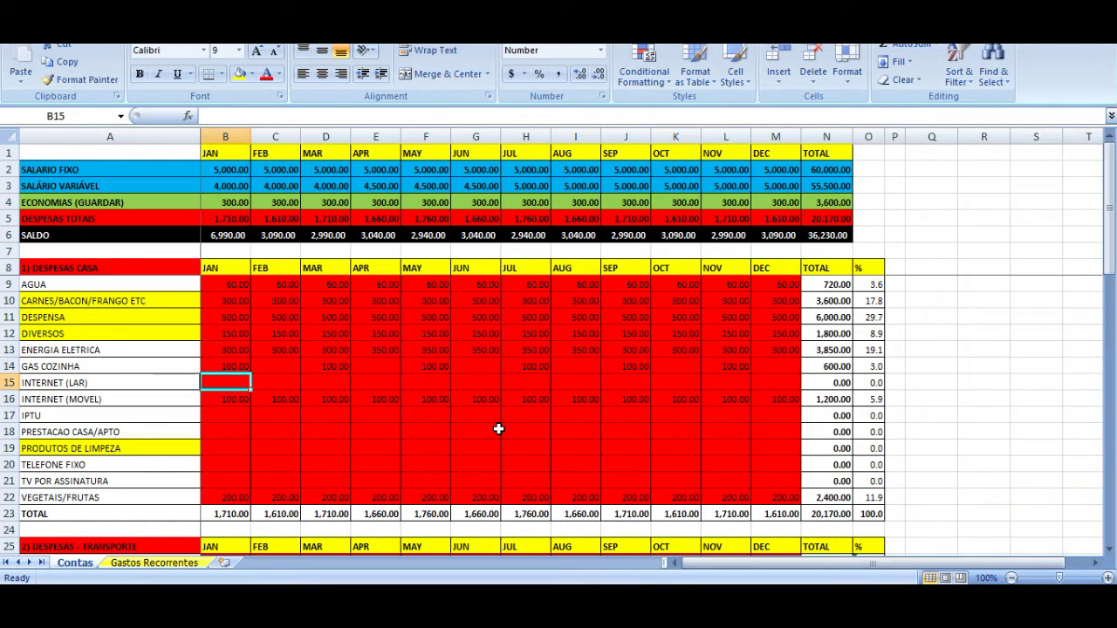
type("100")
key("Return")
key("Up")
- Copy the January INTERNET (LAR) amount across February through December
key("ctrl+c")
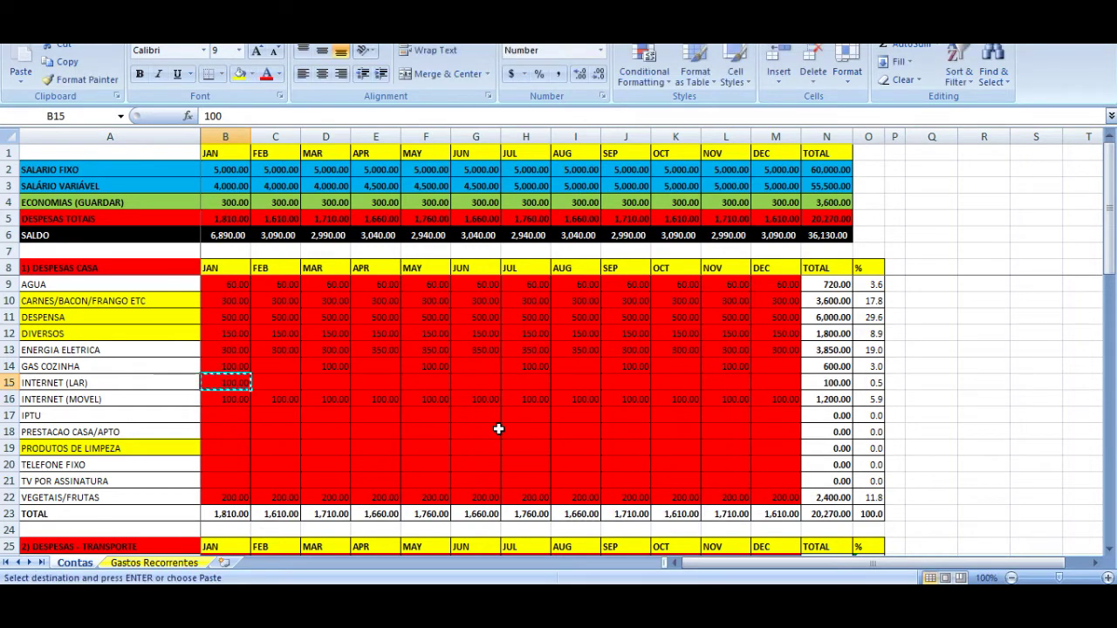
key("Right")
key("shift+Right")
key("shift+Right")
key("shift+Right")
key("shift+Right")
key("shift+Right")
key("shift+Right")
key("shift+Right")
key("shift+Right")
key("shift+Right")
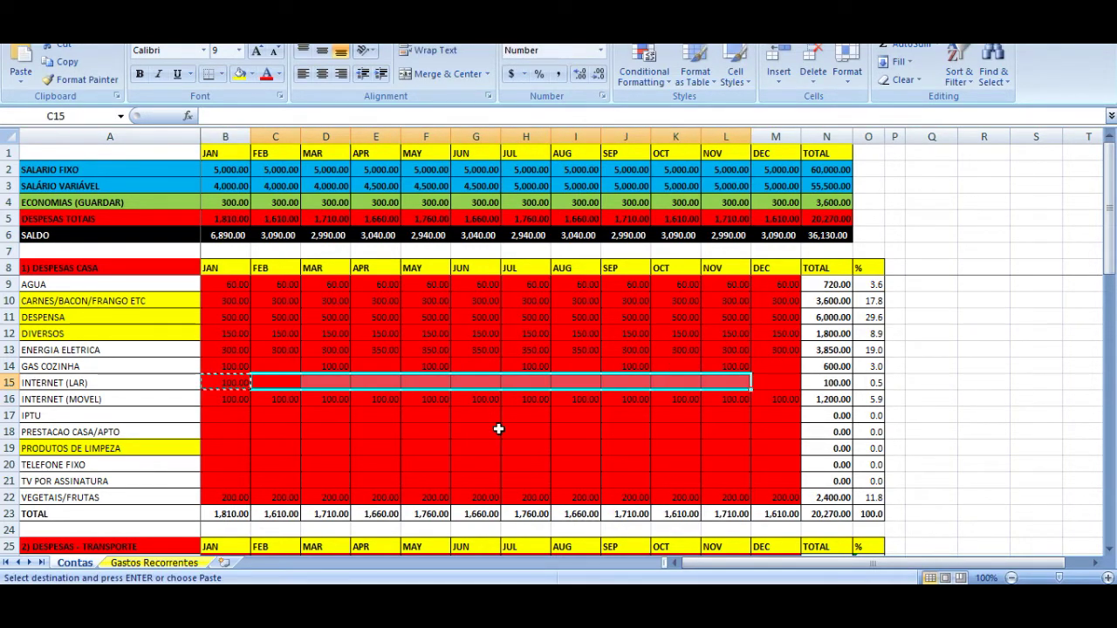
key("shift+Right")
key("ctrl+v")
- Shade the empty February cell of the GAS COZINHA row grey
key("Right")
key("Up")
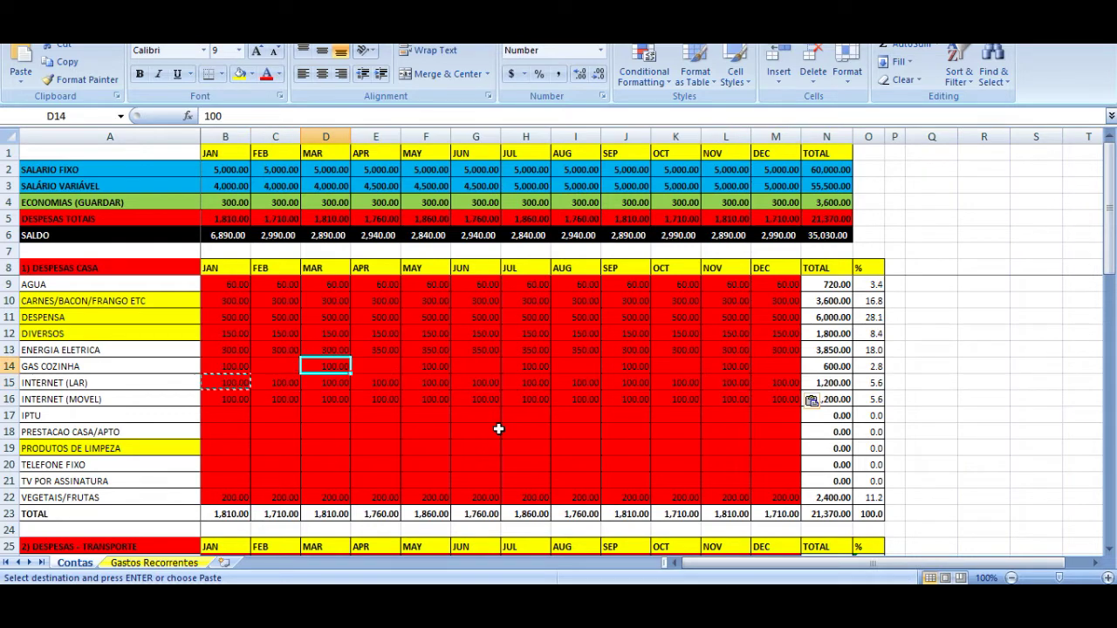
key("Left")
key("Left")
key("Left")
key("Right")
key("Right")
key("Right")
key("Left")
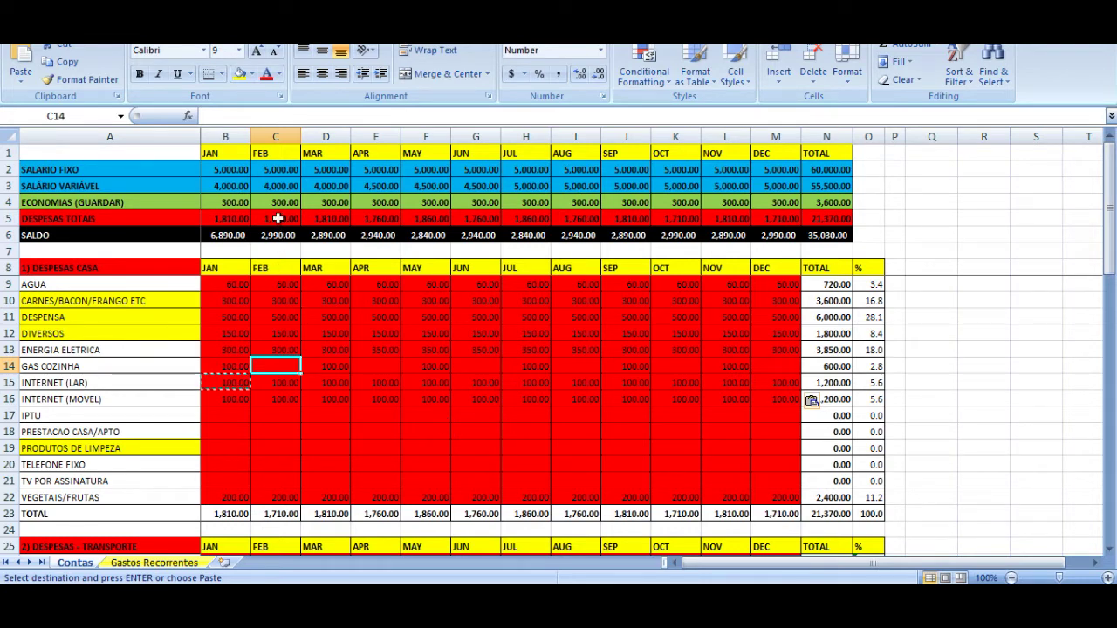
left_click(253, 77)
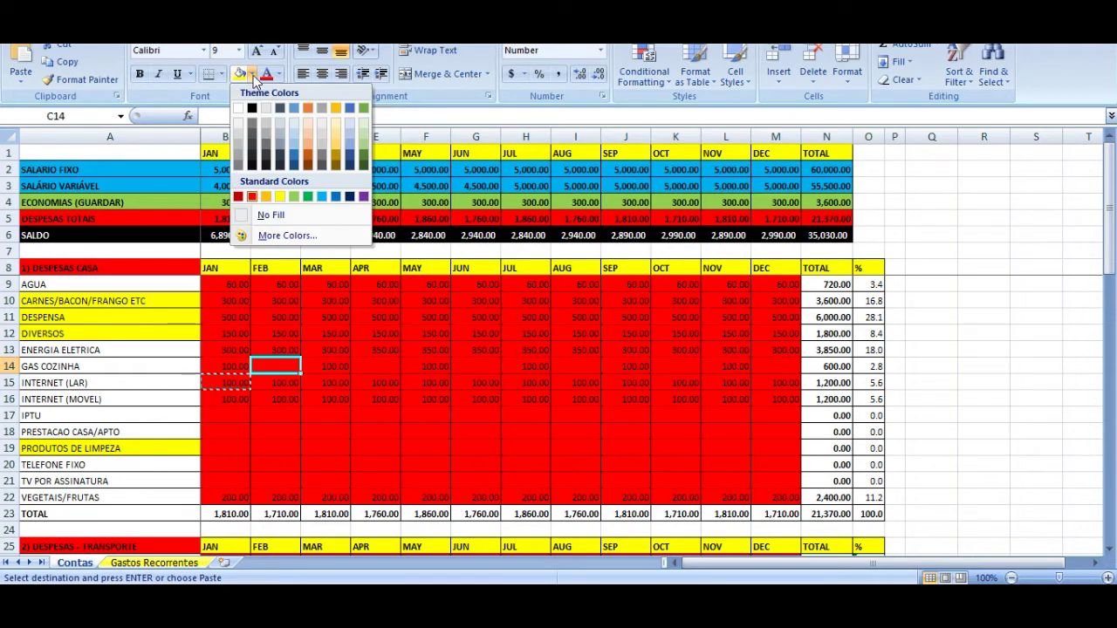
left_click(237, 164)
- Copy the grey February cell of GAS COZINHA into its empty April, June, August, October and December cells
key("Down")
key("Up")
key("ctrl+c")
key("Right")
key("Right")
key("ctrl+v")
key("Right")
key("Right")
key("ctrl+v")
key("Right")
key("Right")
key("ctrl+v")
key("Right")
key("Right")
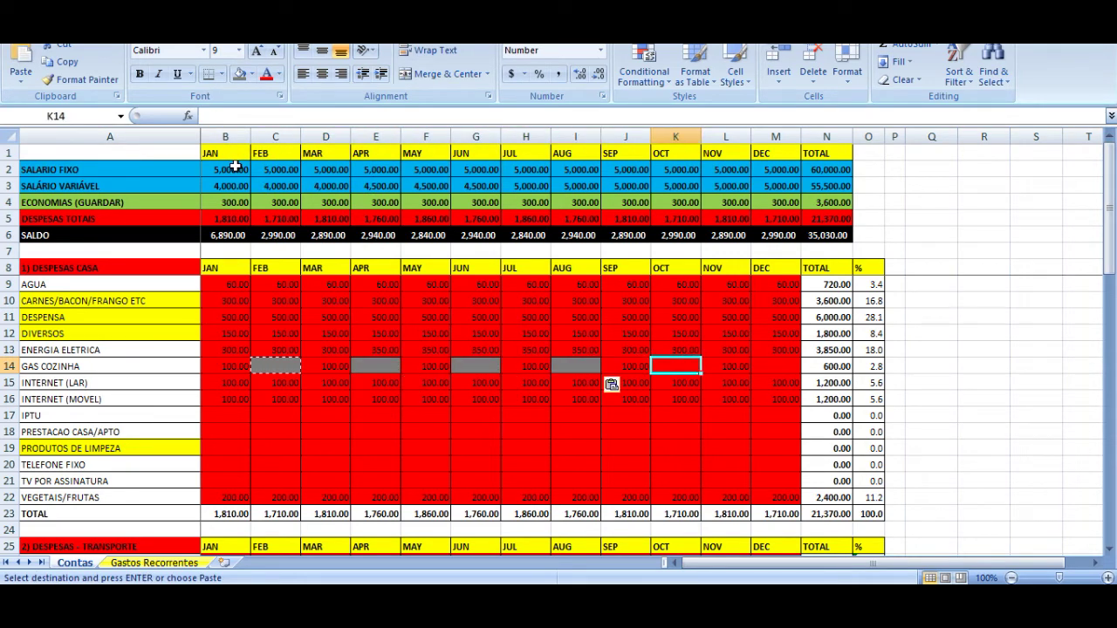
key("ctrl+v")
key("Right")
key("Right")
key("ctrl+v")
- Review the alternating filled and greyed-out months of the GAS COZINHA row, clearing the copy selection
key("Left")
key("Left")
key("Left")
key("Left")
key("Left")
key("Left")
key("Left")
key("Left")
key("Left")
key("Left")
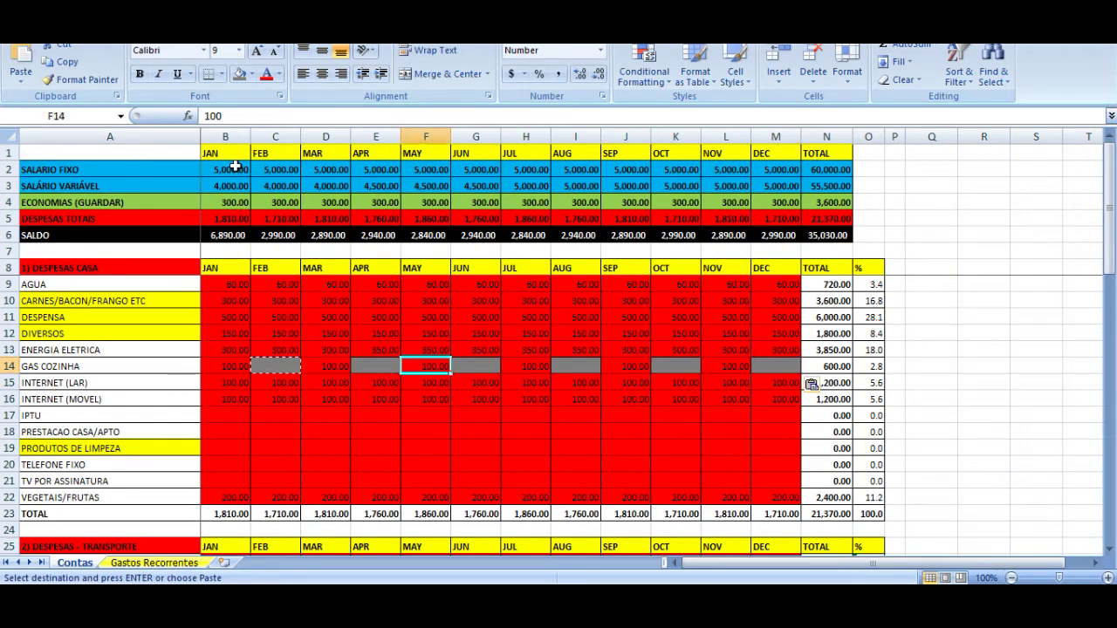
key("Escape")
key("Right")
key("Right")
key("Right")
key("Right")
key("Left")
key("Right")
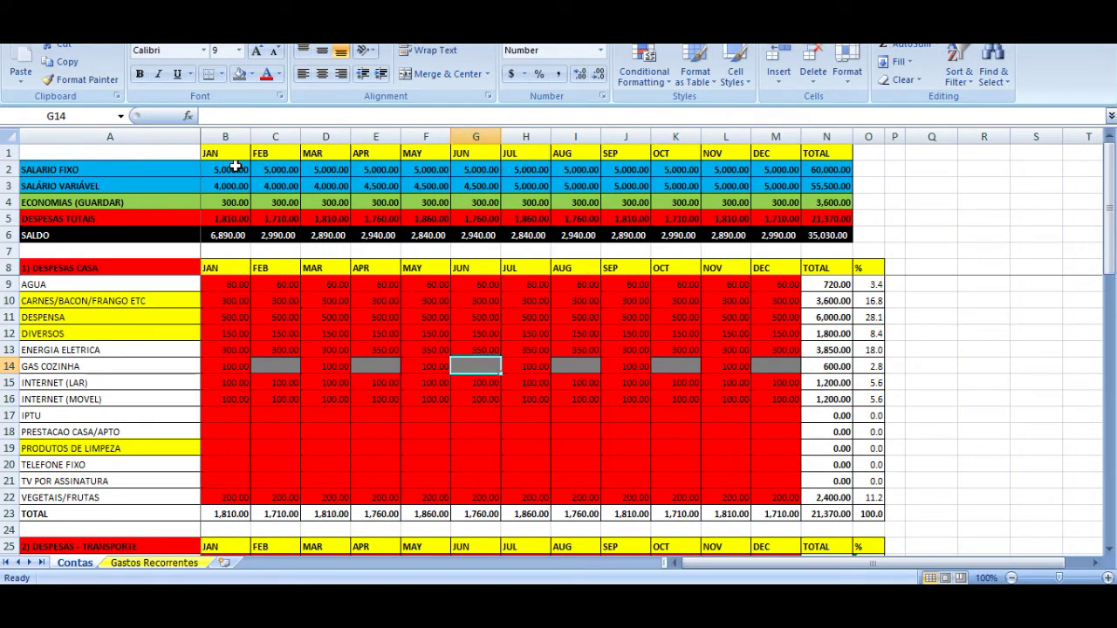
key("Left")
key("Right")
key("Left")
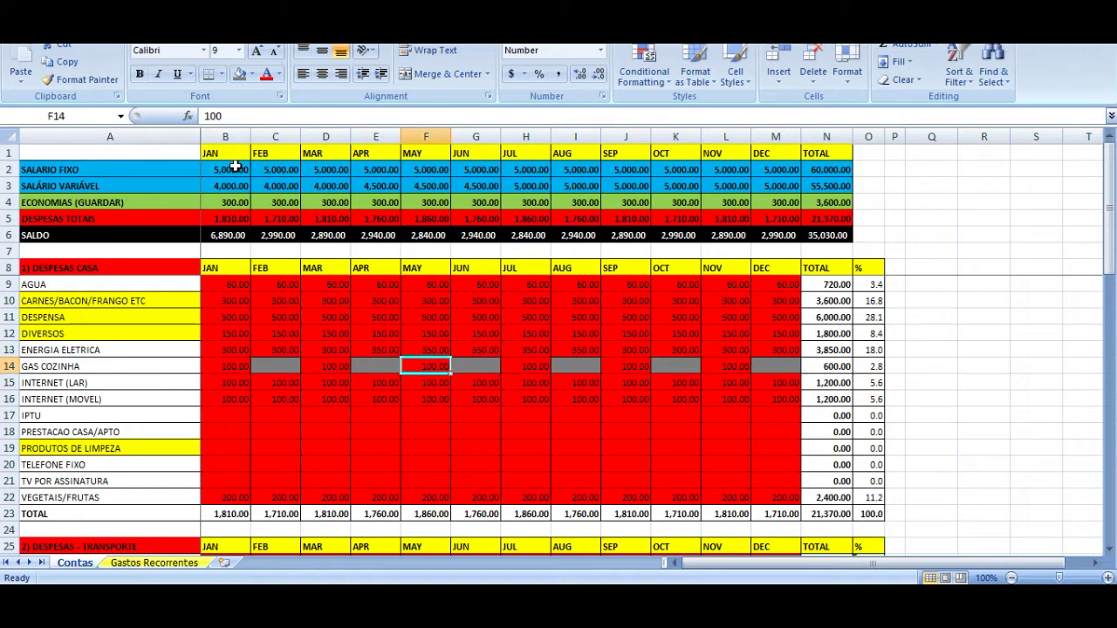
- Try copying the May GAS COZINHA amount into June
key("ctrl+c")
key("Right")
key("ctrl+v")
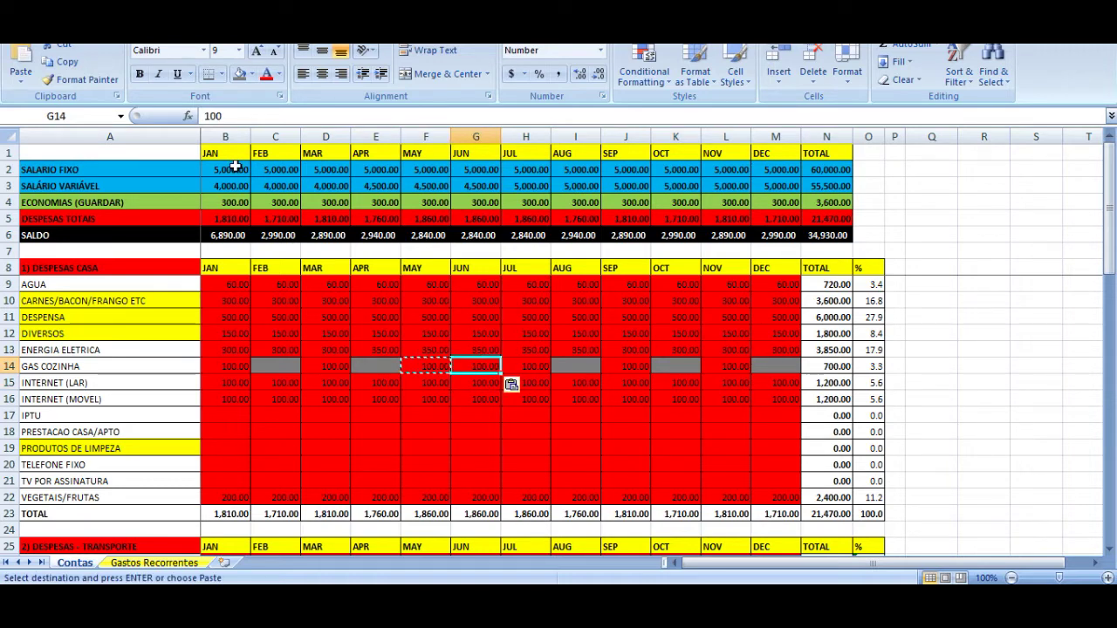
key("Delete")
- Enter 100 as the January expense for IPTU
key("Down")
key("Left")
key("Left")
key("Left")
key("Left")
key("Left")
key("Down")
key("Left")
key("Down")
key("Right")
key("Right")
key("Left")
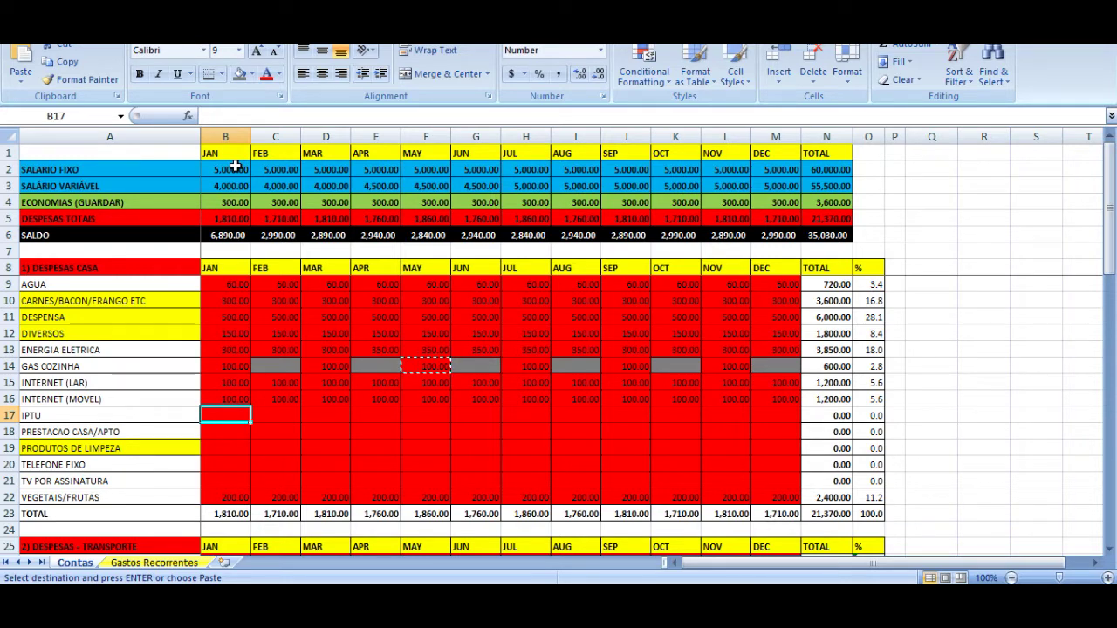
type("100")
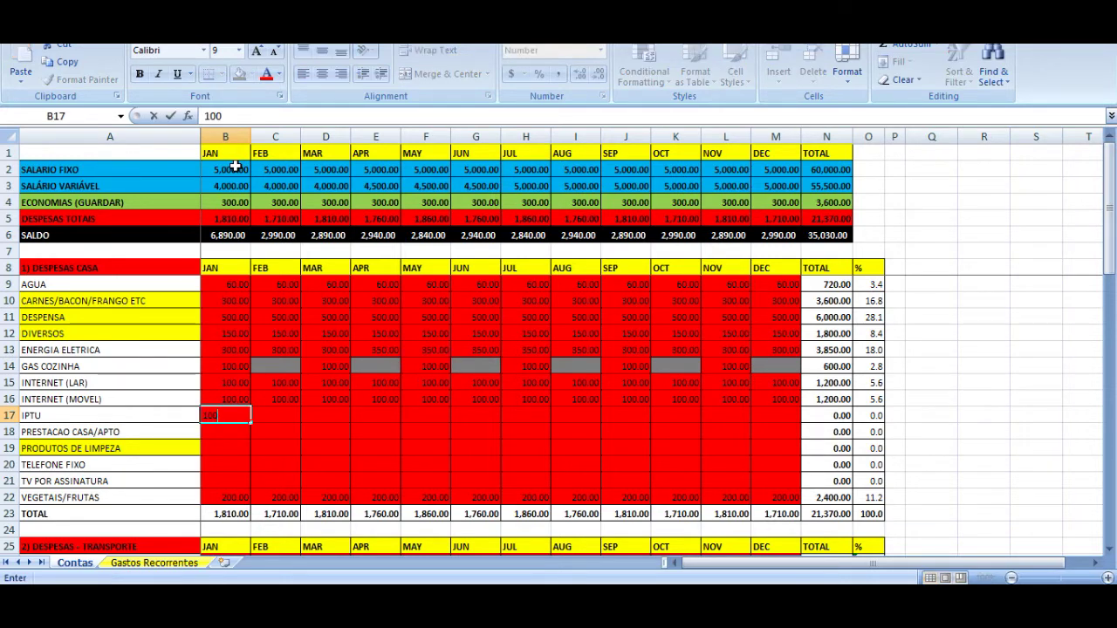
key("Return")
key("Up")
- Copy the January IPTU amount into February, March and April
key("ctrl+c")
key("Right")
key("ctrl+v")
key("Right")
key("ctrl+v")
key("Right")
key("ctrl+v")
- Review the IPTU row from January through April, ending at the May cell
key("Down")
key("Up")
key("Left")
key("Left")
key("Left")
key("Right")
key("Right")
key("Right")
key("Right")
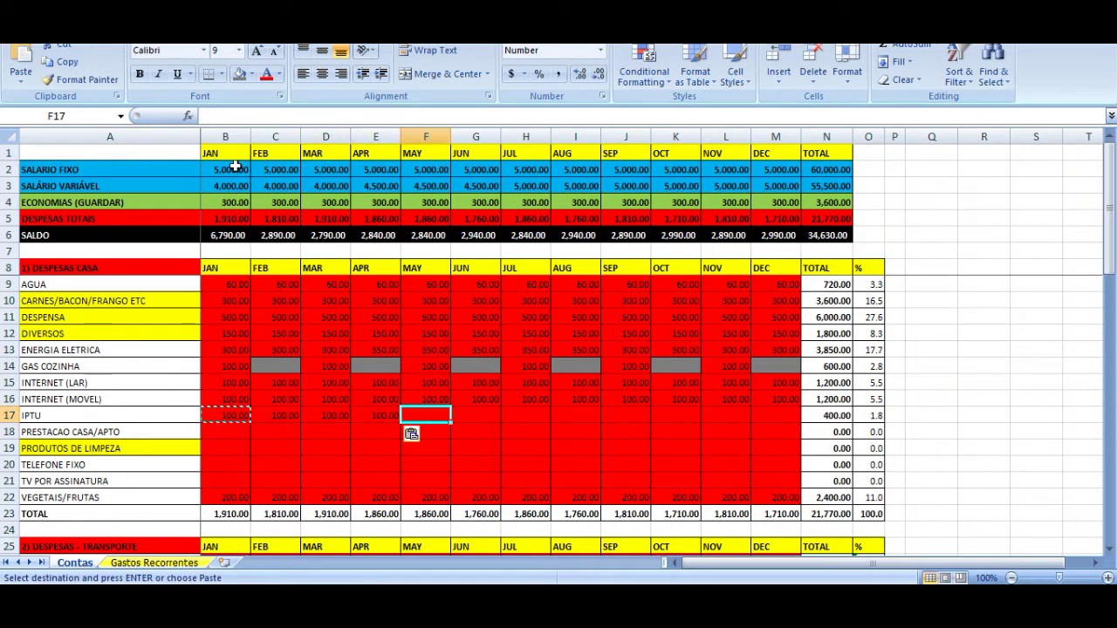
- Copy the grey April cell of GAS COZINHA into the IPTU row's May through December cells
key("Left")
key("Up")
key("Up")
key("Up")
key("ctrl+c")
key("Down")
key("Down")
key("Down")
key("Right")
key("shift+Right")
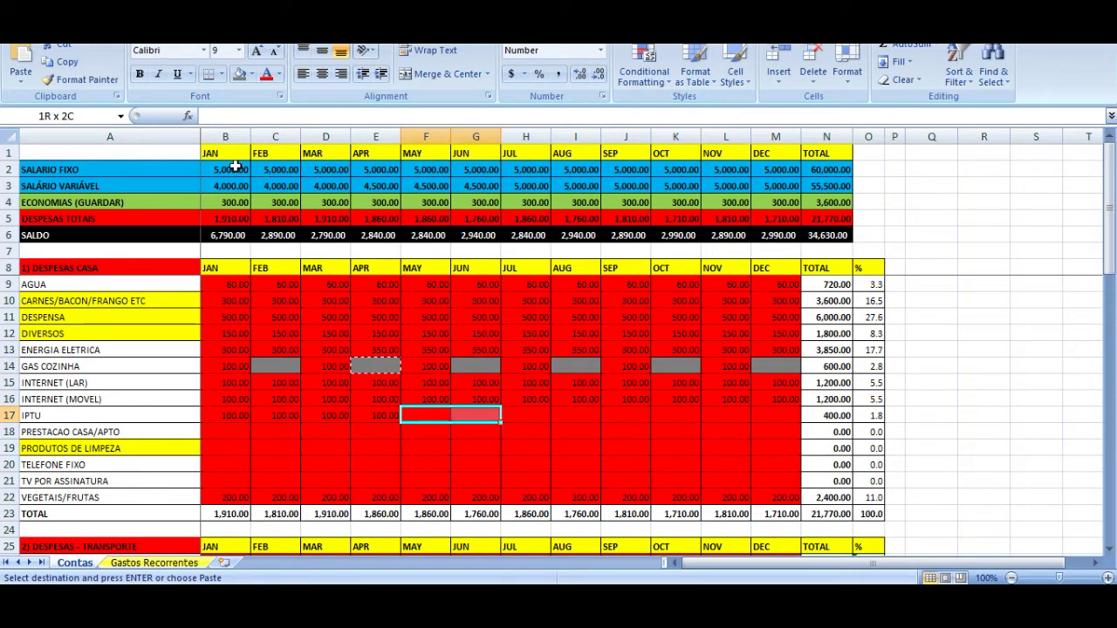
key("shift+Right")
key("shift+Right")
key("shift+Right")
key("shift+Right")
key("shift+Right")
key("shift+Right")
key("ctrl+v")
- Look over the household categories above PRESTACAO CASA/APTO and return to that row's January cell
key("Down")
key("Left")
key("Left")
key("Left")
key("Left")
key("Left")
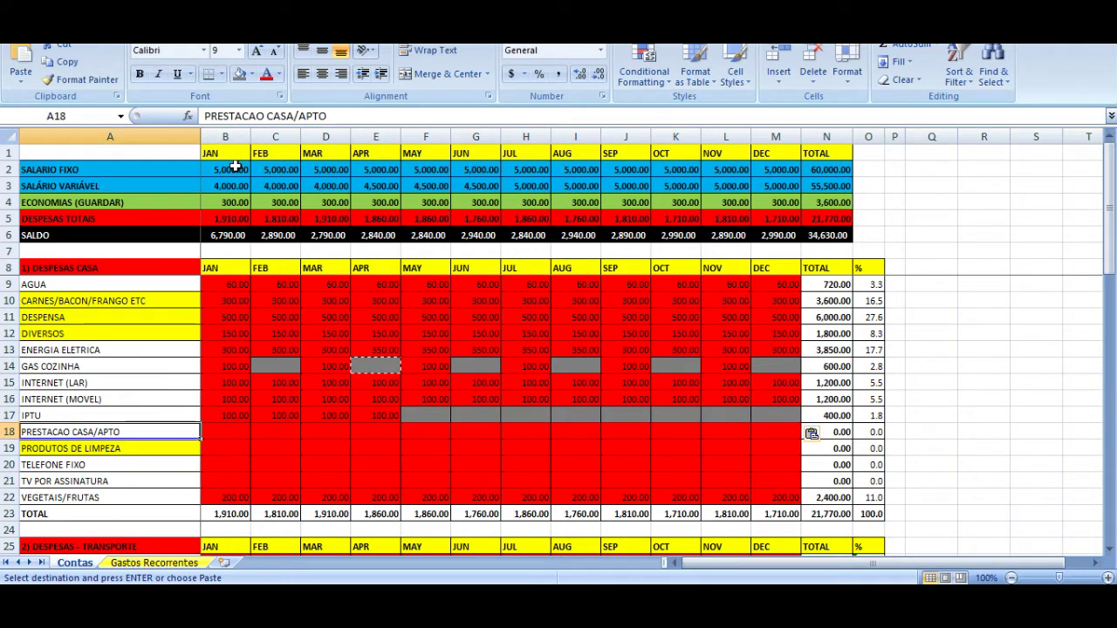
key("Right")
key("Up")
key("Up")
key("Up")
key("Up")
key("Up")
key("Up")
key("Left")
key("Down")
key("Down")
key("Down")
key("Down")
key("Down")
key("Down")
key("Down")
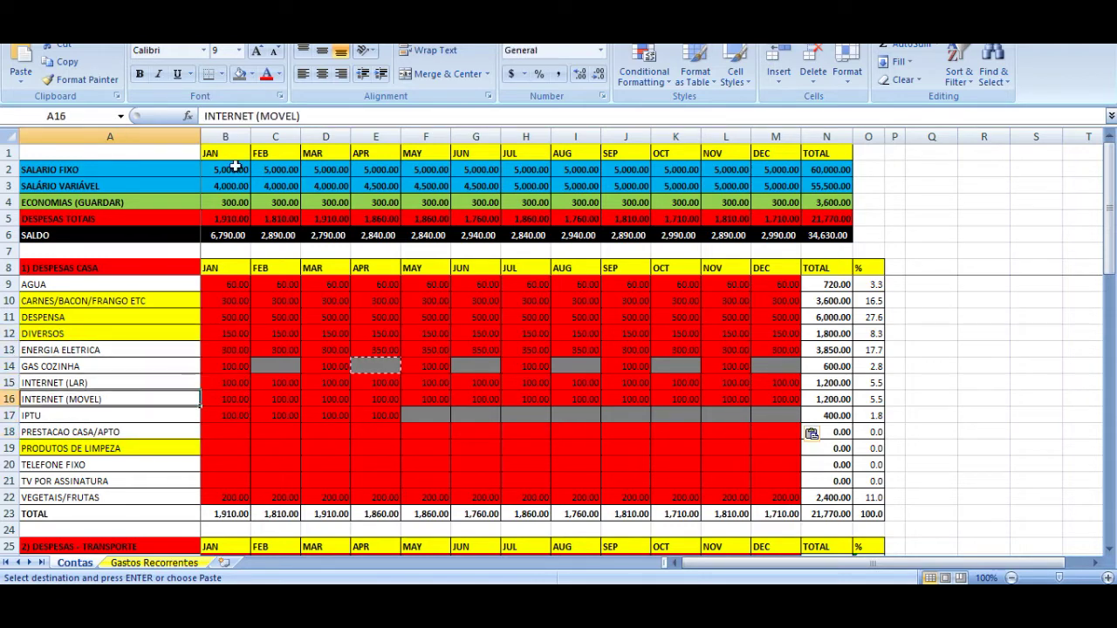
key("Right")
key("Up")
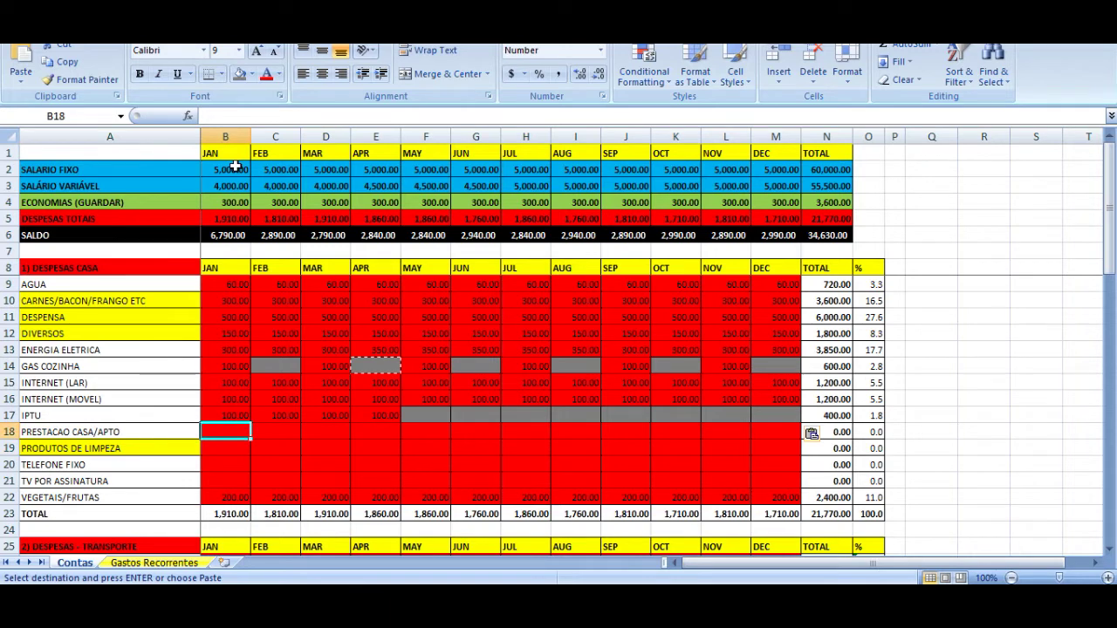
- Enter 1000 as the January amount for PRESTACAO CASA/APTO
key("Down")
key("Up")
key("Down")
key("Up")
key("Left")
key("Right")
type("1000")
key("Return")
- Copy the January PRESTACAO CASA/APTO amount into the February through December cells
key("Up")
key("ctrl+c")
key("Right")
key("shift+Right")
key("shift+Right")
key("shift+Right")
key("shift+Right")
key("shift+Right")
key("shift+Right")
key("shift+Right")
key("shift+Right")
key("shift+Right")
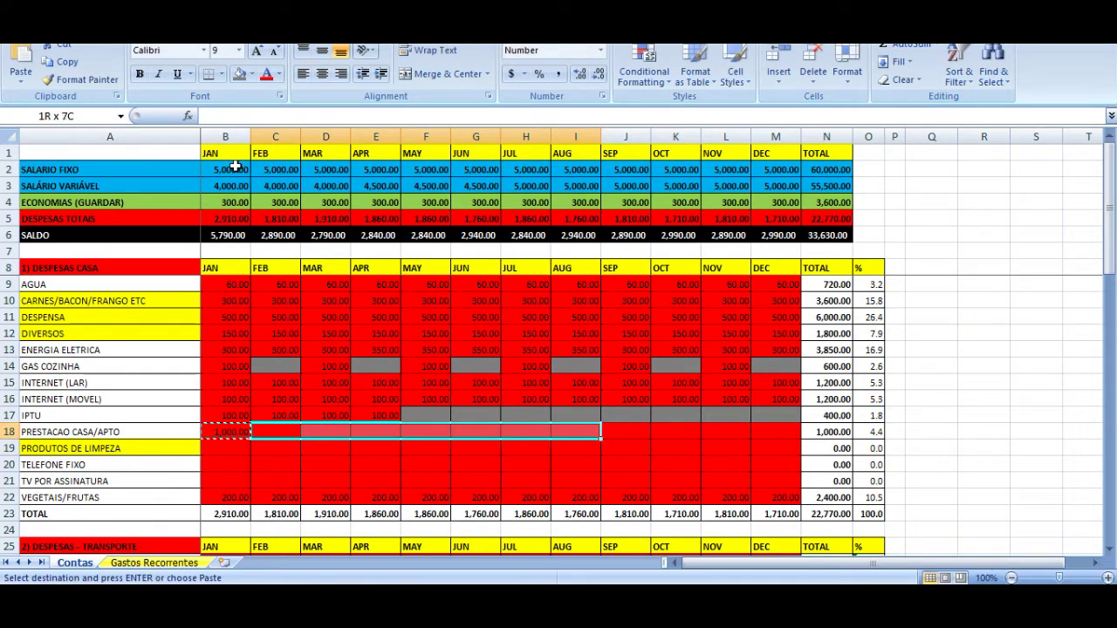
key("shift+Right")
key("ctrl+v")
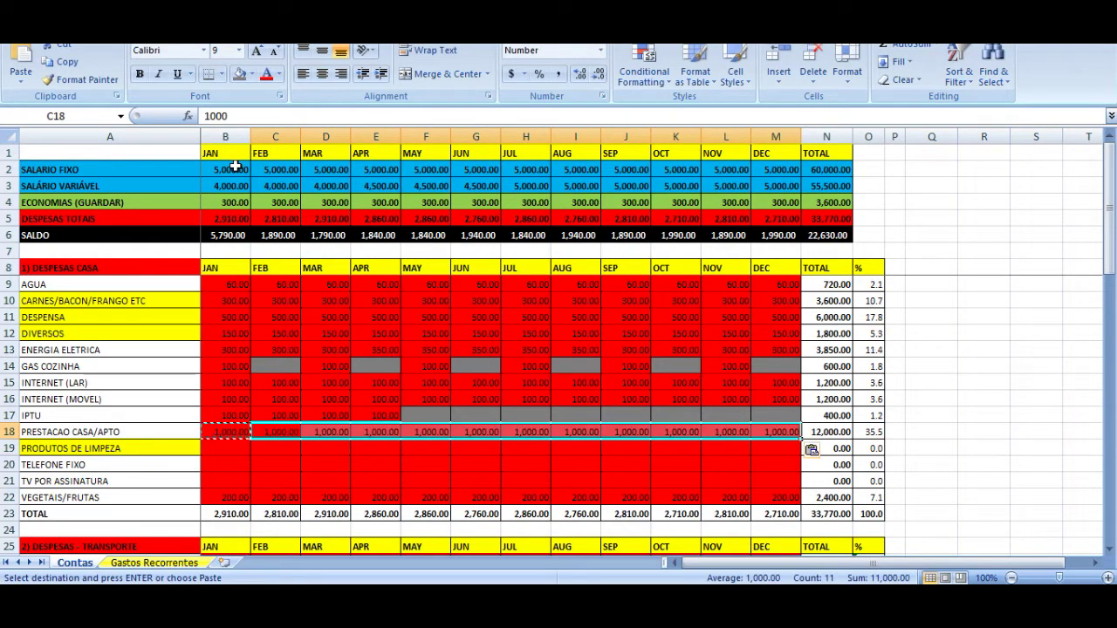
- Review the PRESTACAO CASA/APTO amounts across the months
key("Escape")
key("Left")
key("Left")
key("Right")
key("Left")
key("Right")
key("Right")
key("Right")
key("Right")
key("Right")
key("Right")
key("Right")
key("Right")
key("Left")
key("Left")
- Delete the whole PRESTACAO CASA/APTO row from the household expenses
key("Home")
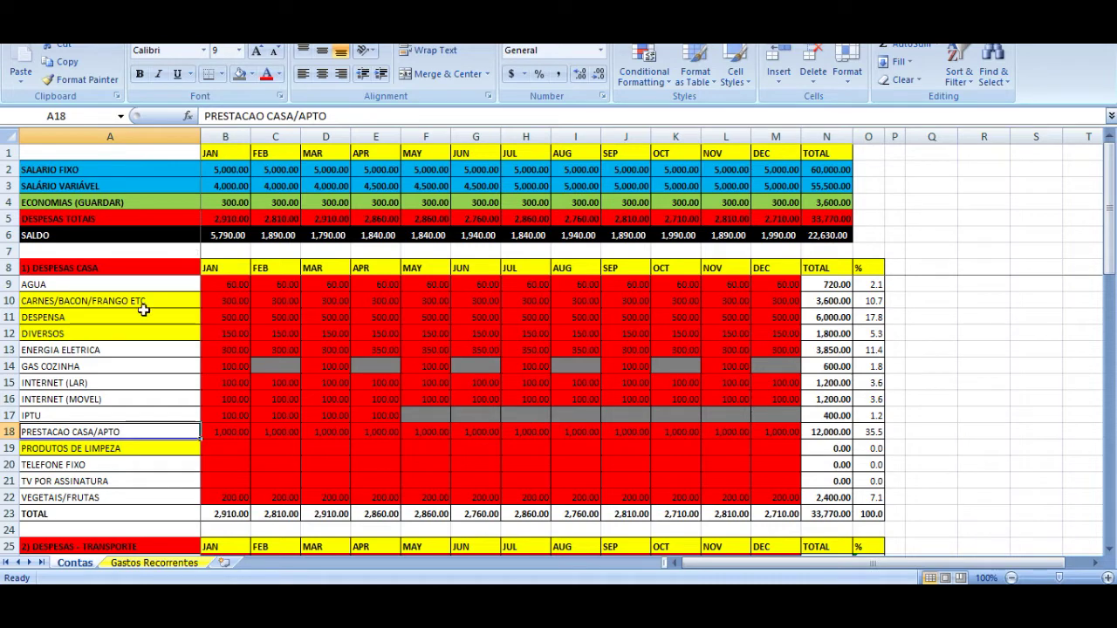
right_click(9, 431)
left_click(80, 325)
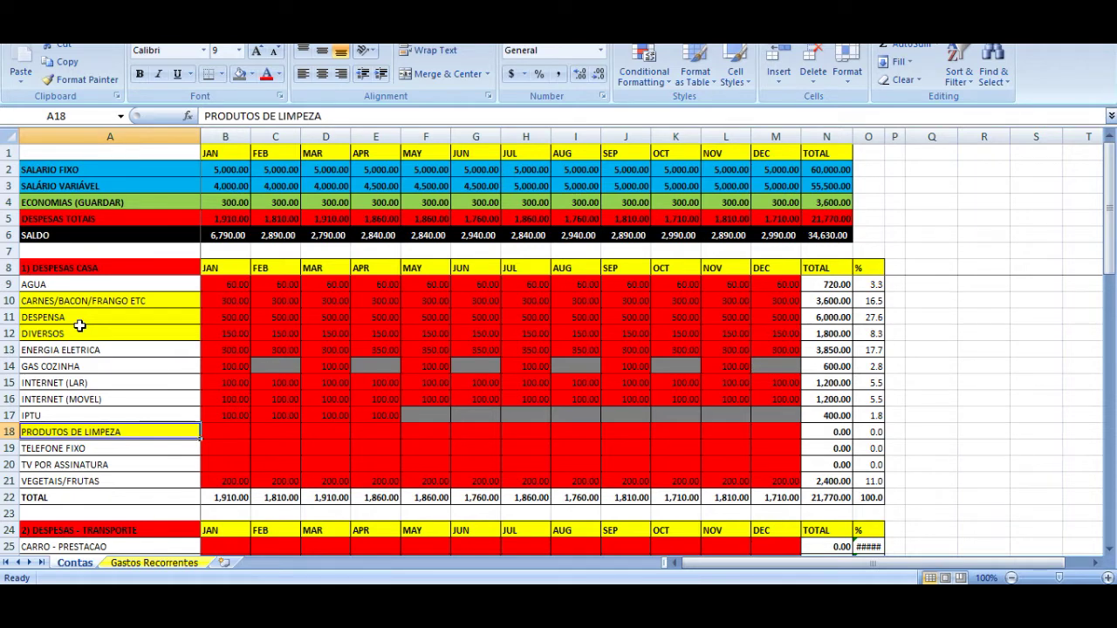
- Look over the remaining household categories and the other expense groups down to TOTAIS POR GRUPOS
key("Down")
key("Down")
key("Down")
key("Down")
key("Up")
key("Up")
key("Up")
key("Up")
key("Down")
key("Down")
key("Down")
key("Up")
key("Down")
key("Up")
key("Up")
key("Up")
key("Down")
key("Down")
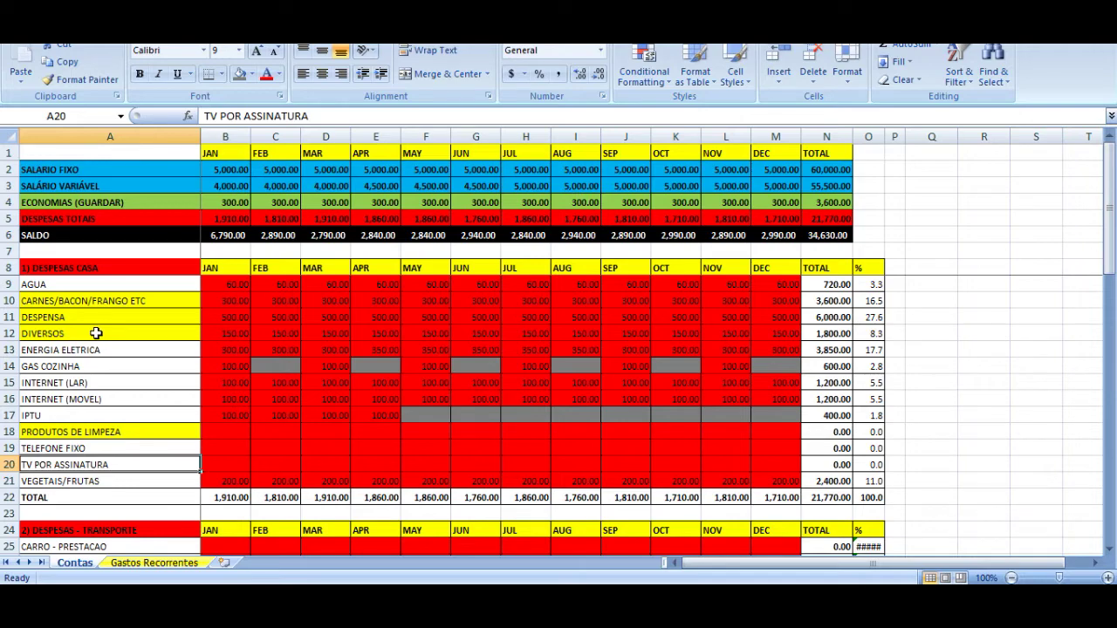
scroll(113, 330, "down", 6)
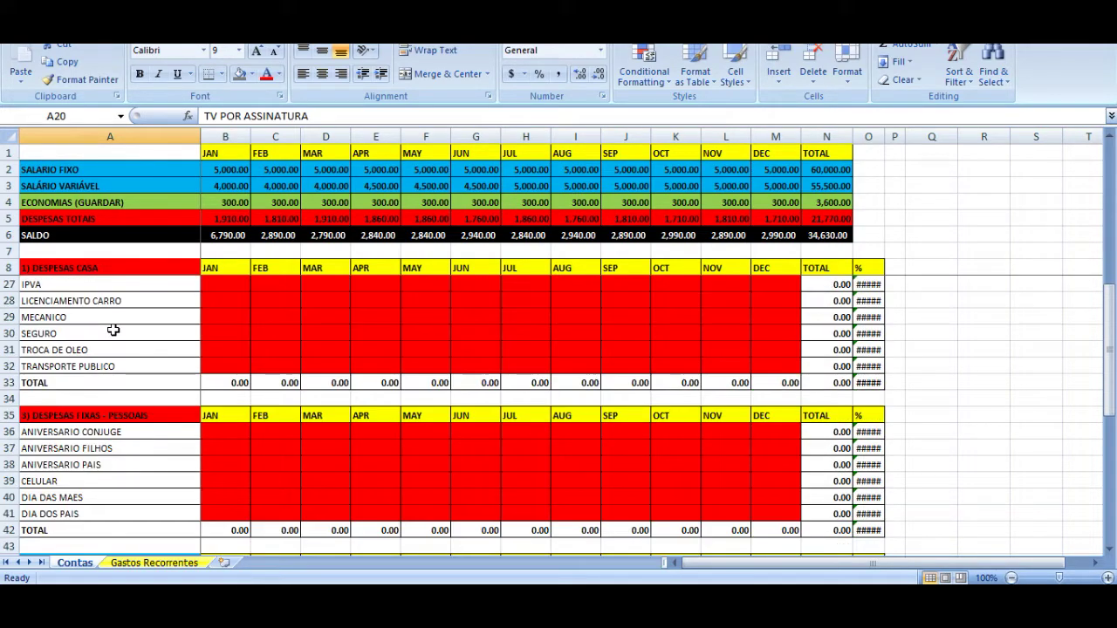
scroll(113, 330, "down", 1)
scroll(114, 330, "down", 3)
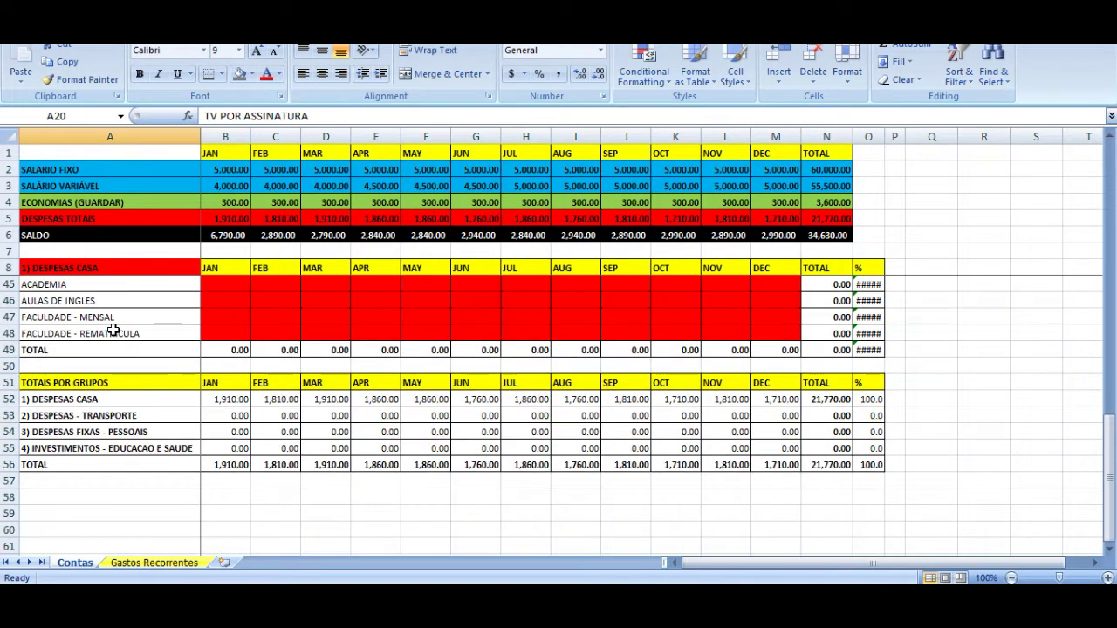
scroll(203, 334, "up", 12)
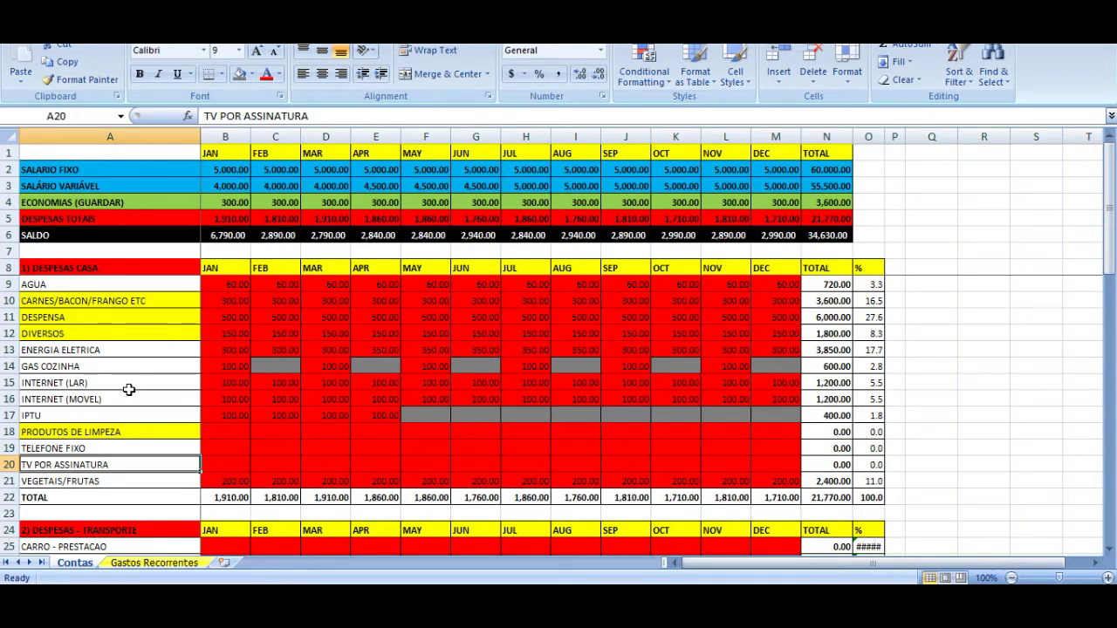
- Insert a blank row above PRODUTOS DE LIMPEZA and remove its fill color
left_click(10, 432)
right_click(10, 432)
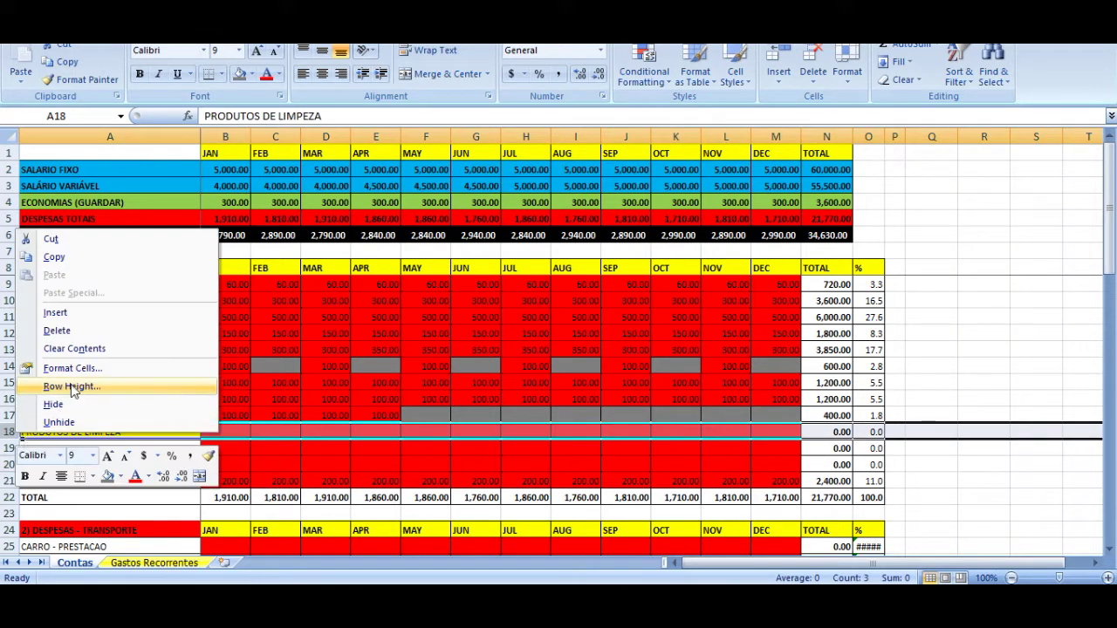
left_click(73, 319)
left_click(252, 75)
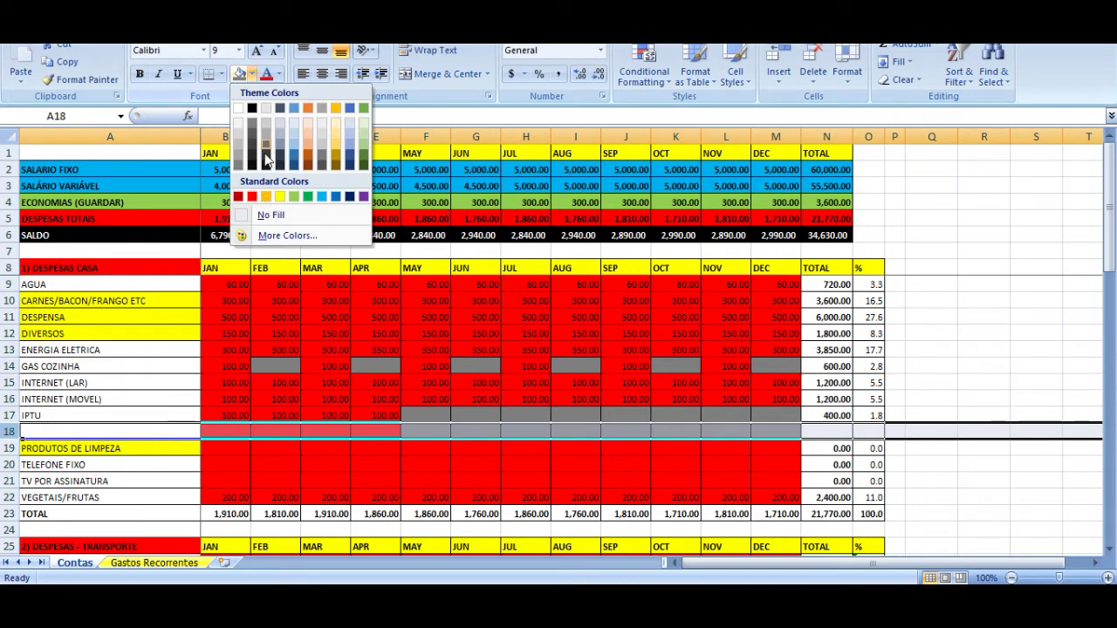
left_click(263, 215)
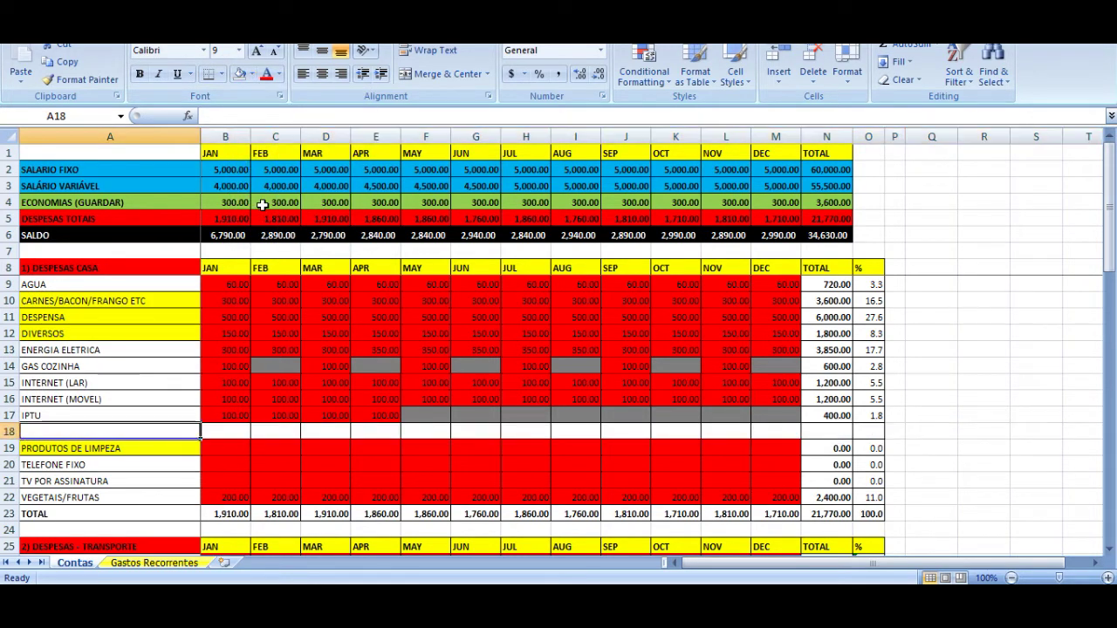
- Label the new row MANUTENCAO DA CASA (REPAROS ETC)
type("MANUTEN''C~")
type("A")
key("BackSpace")
key("BackSpace")
key("BackSpace")
type("'C~AO")
key("BackSpace")
key("BackSpace")
key("BackSpace")
key("BackSpace")
key("BackSpace")
key("BackSpace")
type("CAO")
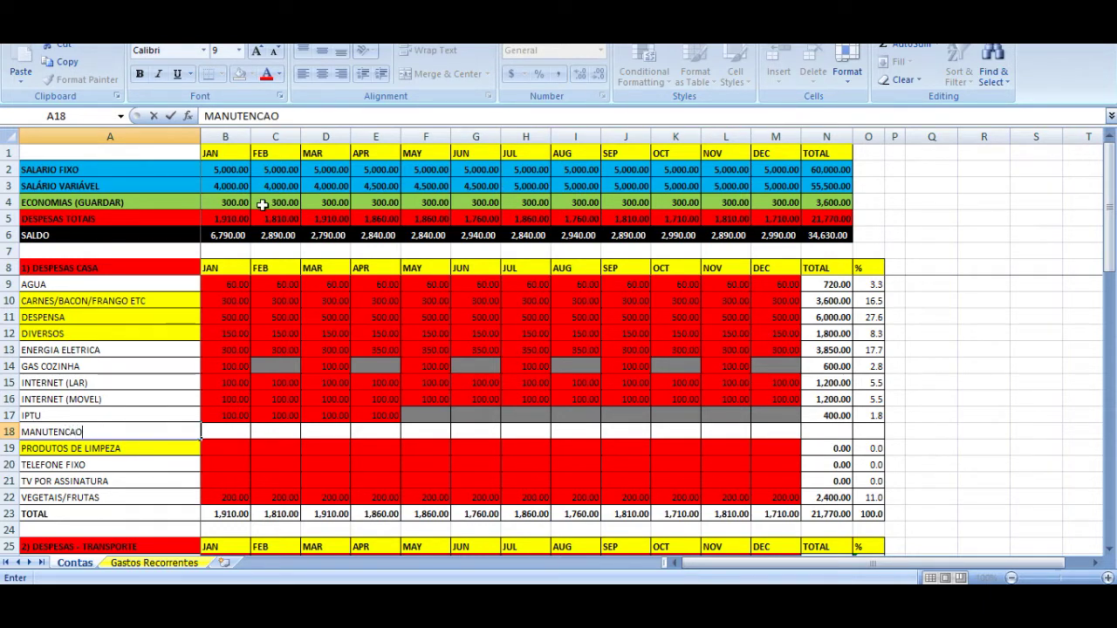
type(" DA CASA (REPAROS ETC)")
key("Return")
- Compare the IPTU months from January to May with the empty months of the new maintenance row
key("Right")
key("Up")
key("Up")
key("Right")
key("Right")
key("Right")
key("Right")
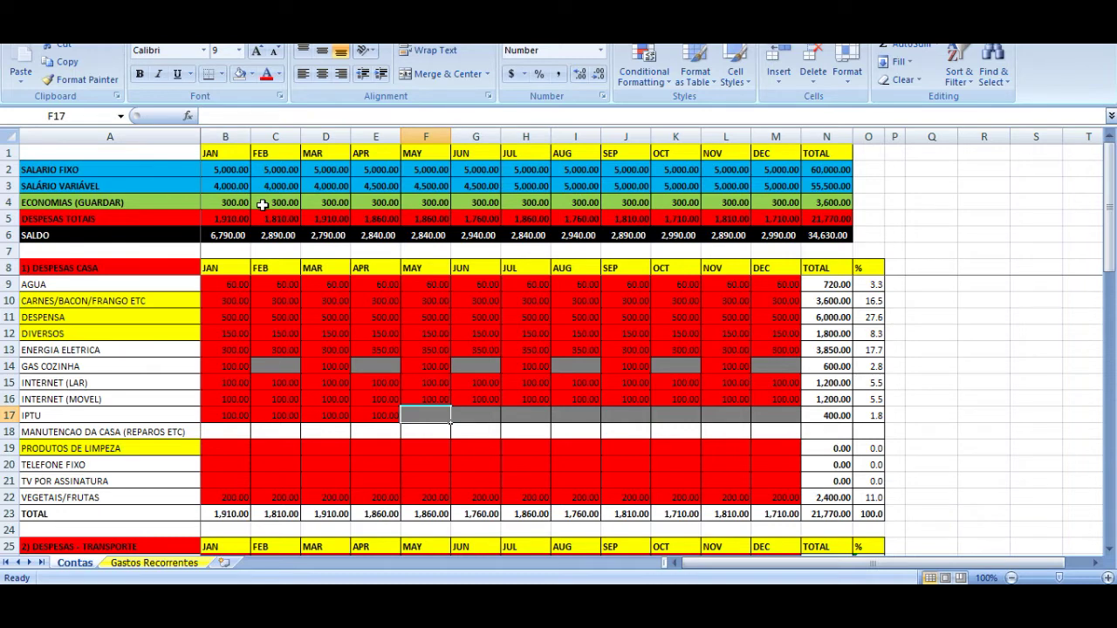
key("Down")
key("Left")
key("Left")
key("Left")
key("Left")
key("Left")
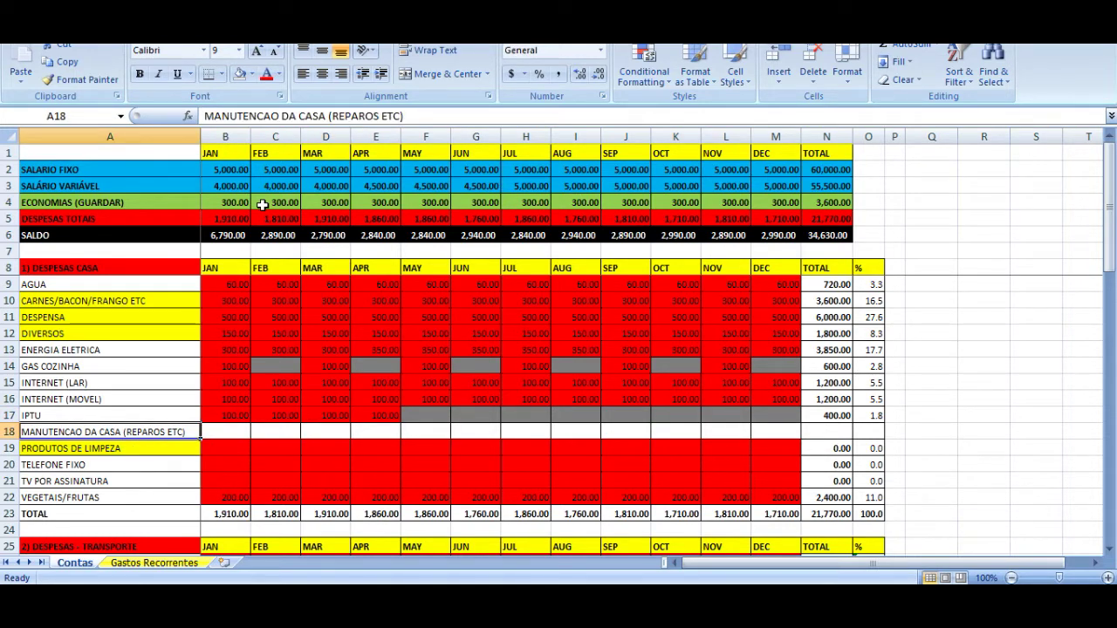
key("Right")
key("Right")
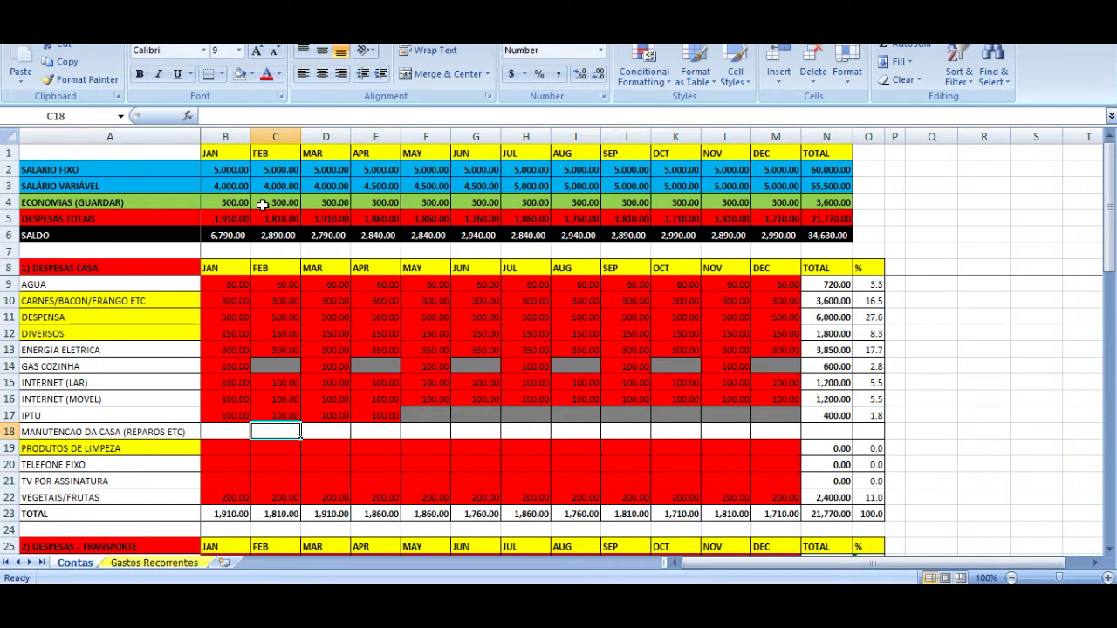
- Enter 570 as the January amount for MANUTENCAO DA CASA (REPAROS ETC)
key("Left")
type("570")
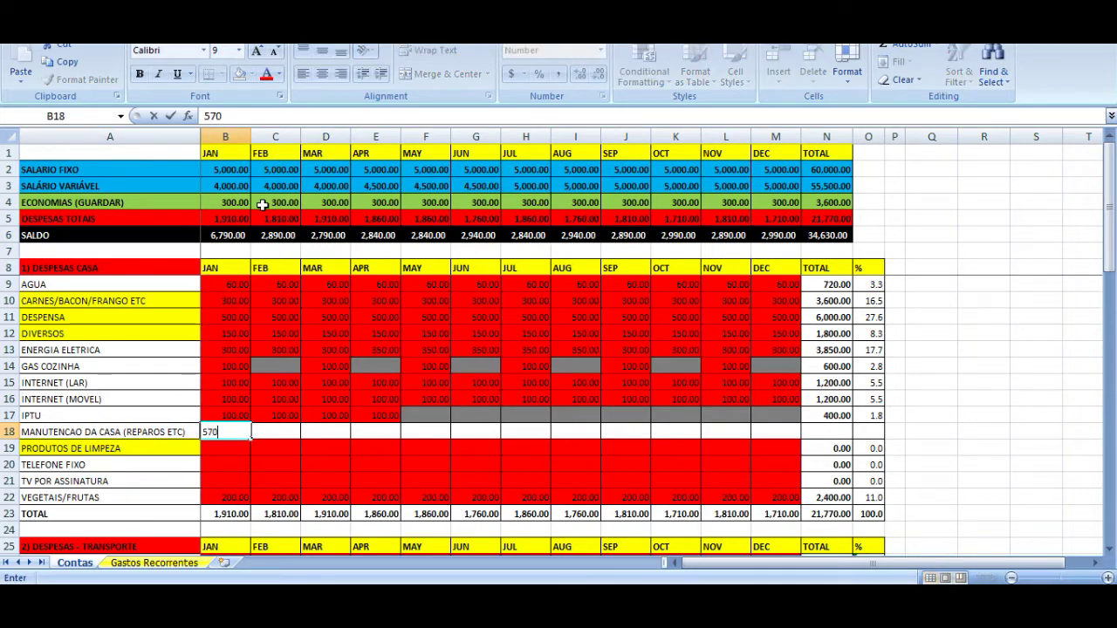
key("Return")
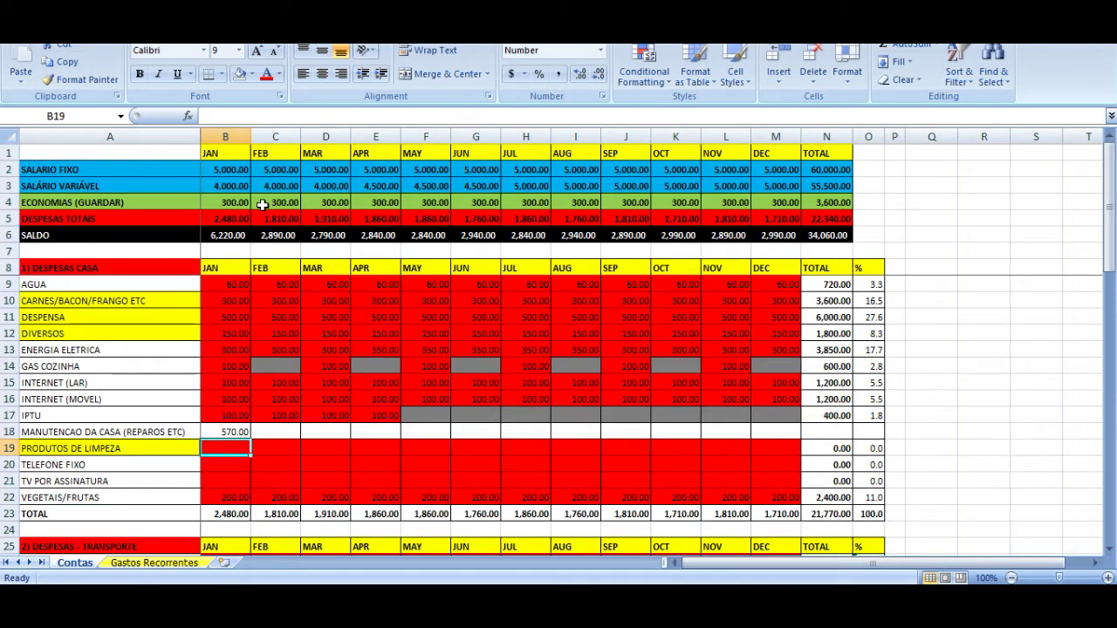
key("Up")
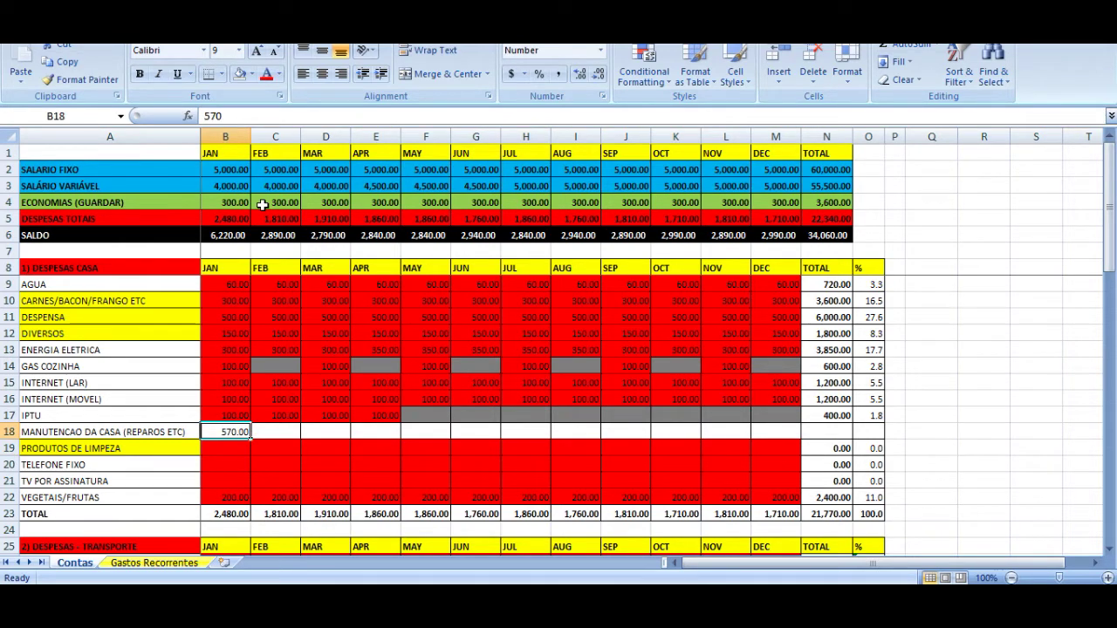
key("Left")
key("Right")
key("Right")
key("Left")
- Add a new worksheet named Gastos Inesperados and check it against the Gastos Recorrentes sheet
left_click(225, 565)
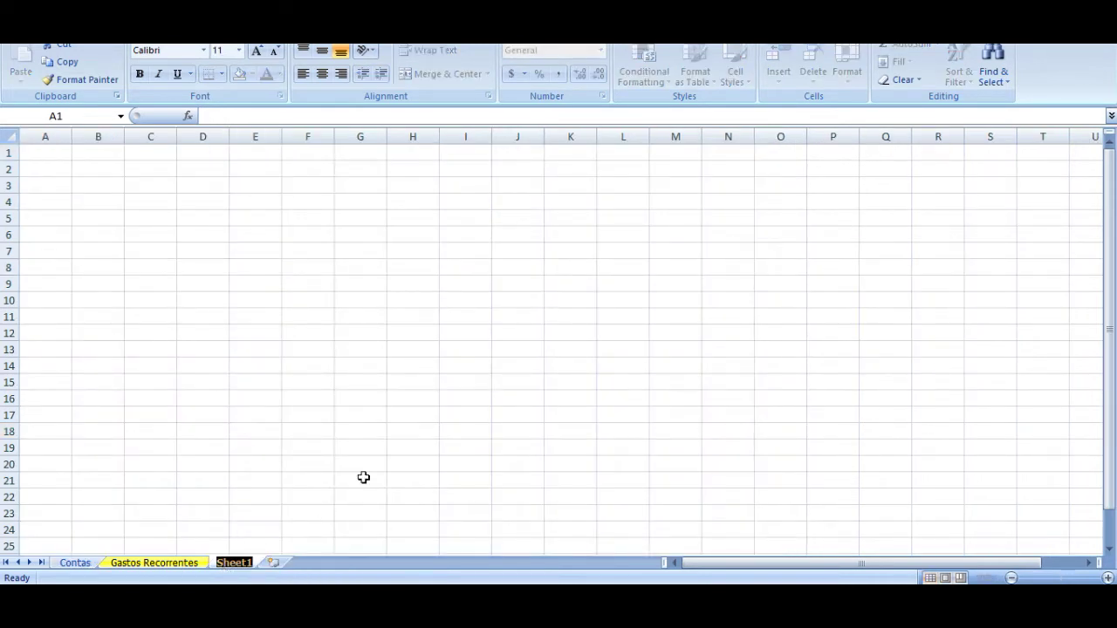
type("Gastos Inesperados")
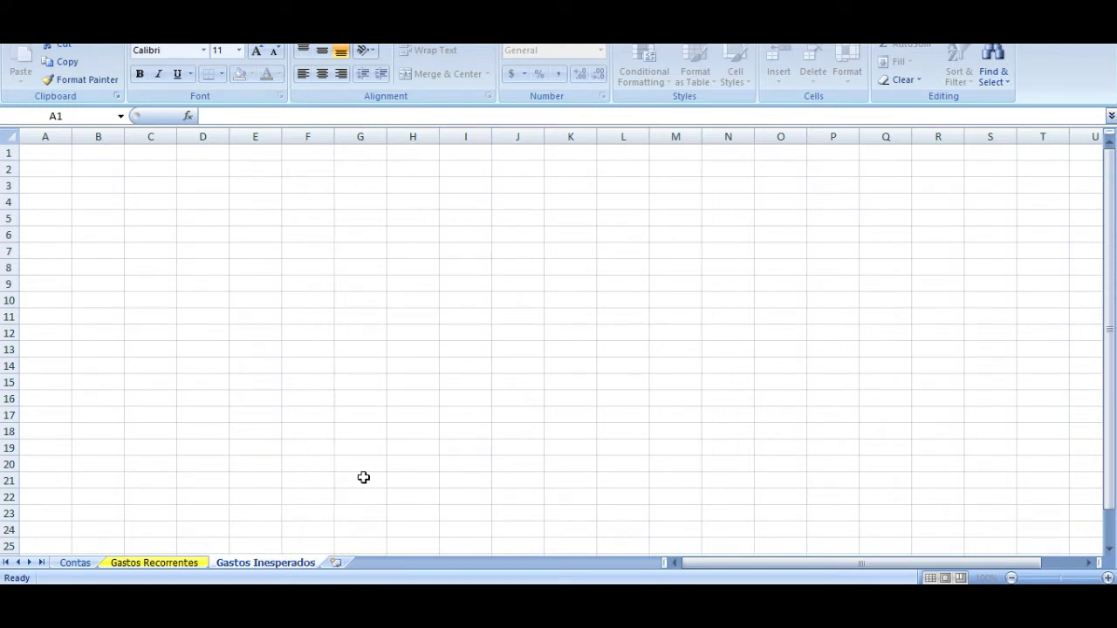
left_click(166, 564)
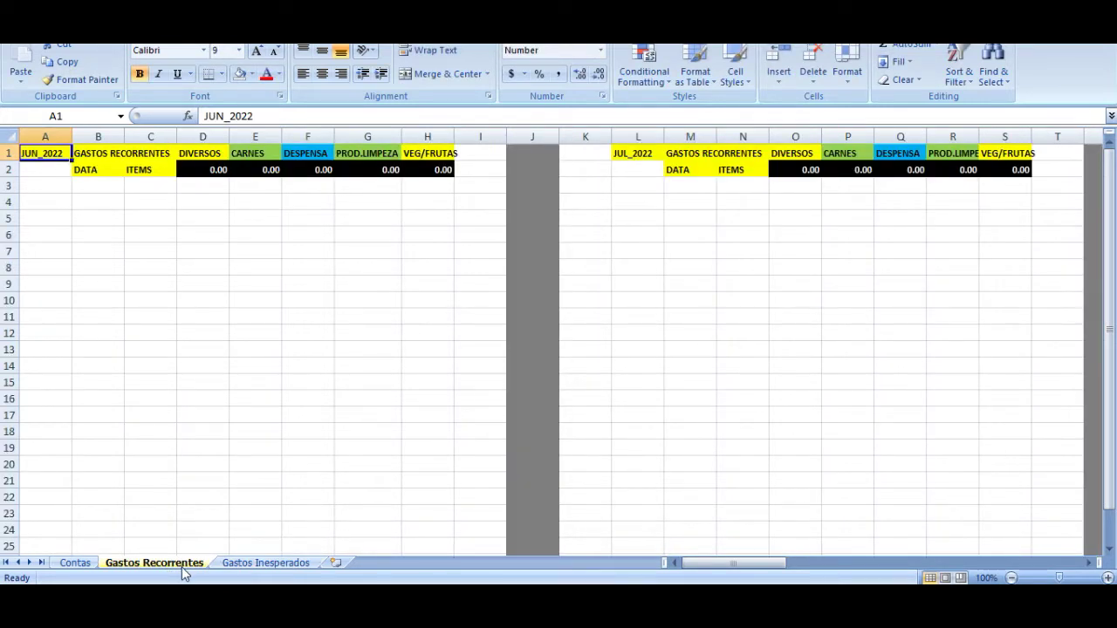
left_click(248, 567)
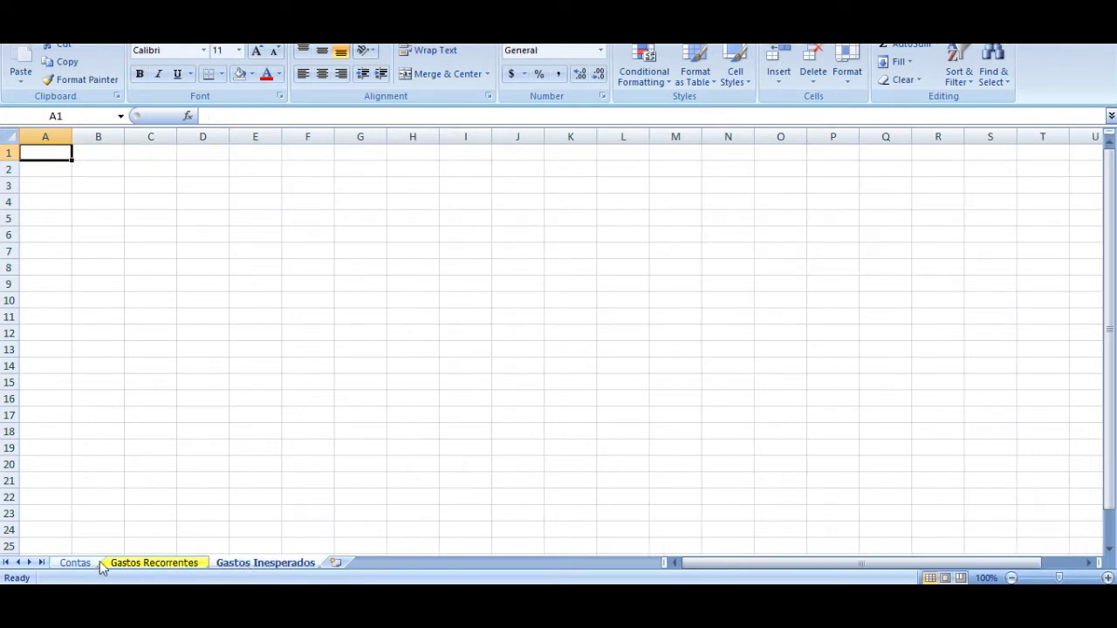
key("Down")
key("Down")
key("Up")
key("Up")
- Copy the two-row JUN_2022 header block, columns A through J, from Gastos Recorrentes
left_click(154, 563)
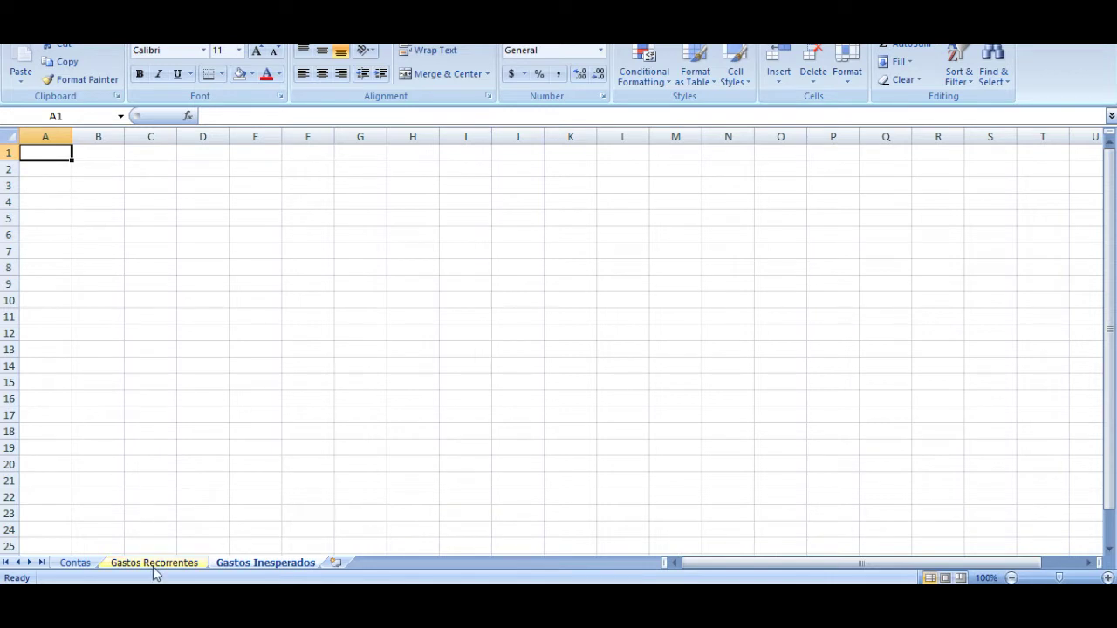
key("Down")
key("Up")
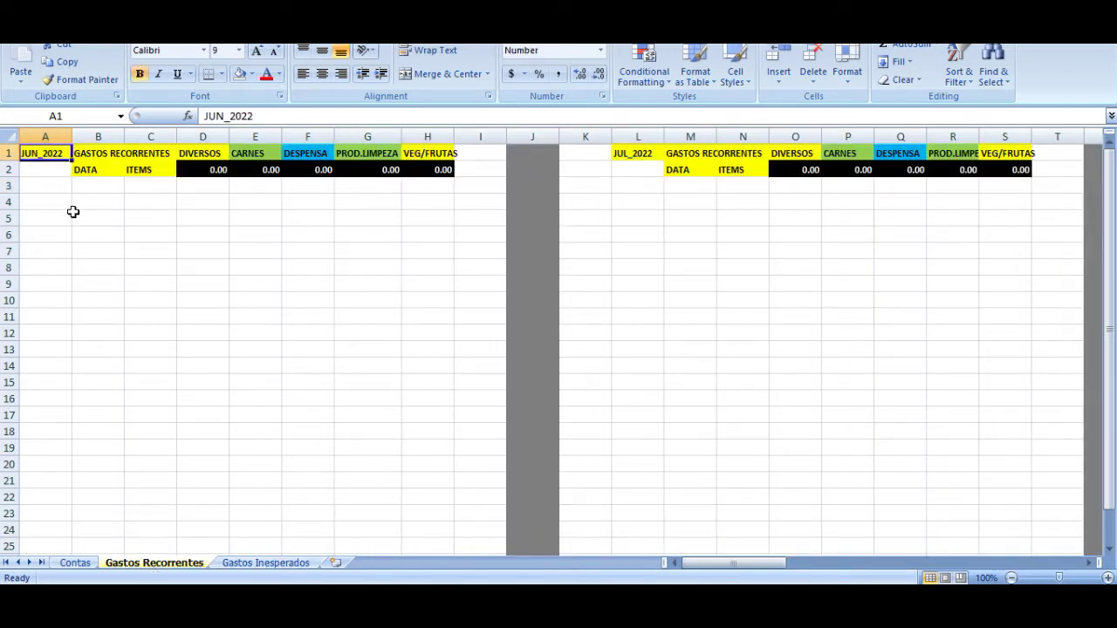
key("shift+Down")
key("shift+Right")
key("shift+Right")
key("shift+Right")
key("shift+Right")
key("shift+Right")
key("shift+Right")
key("shift+Right")
key("shift+Right")
key("shift+Right")
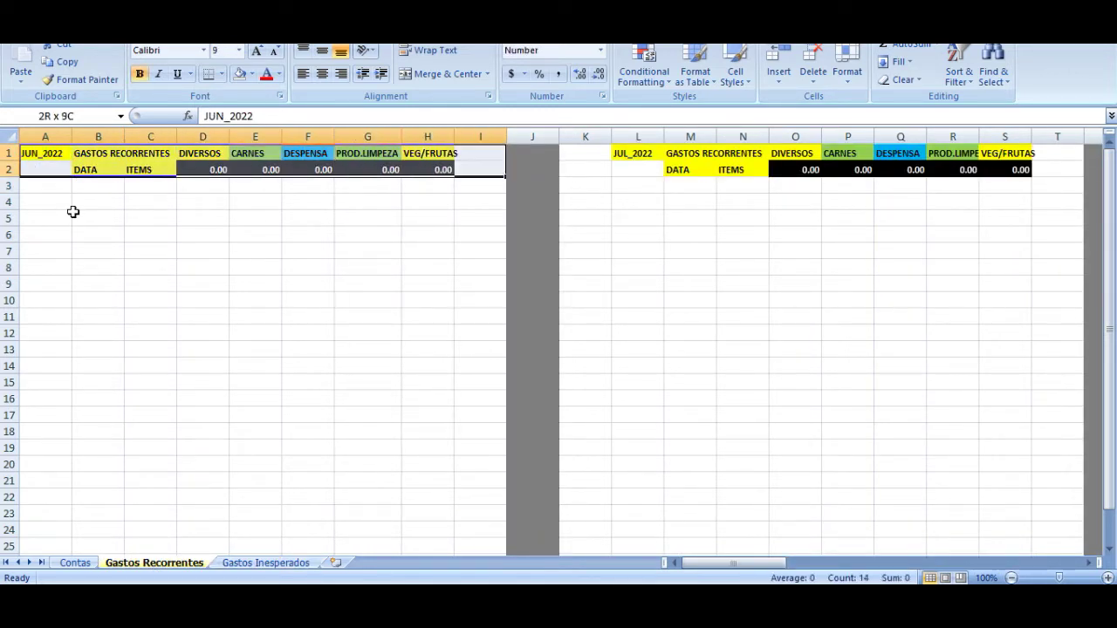
key("ctrl+c")
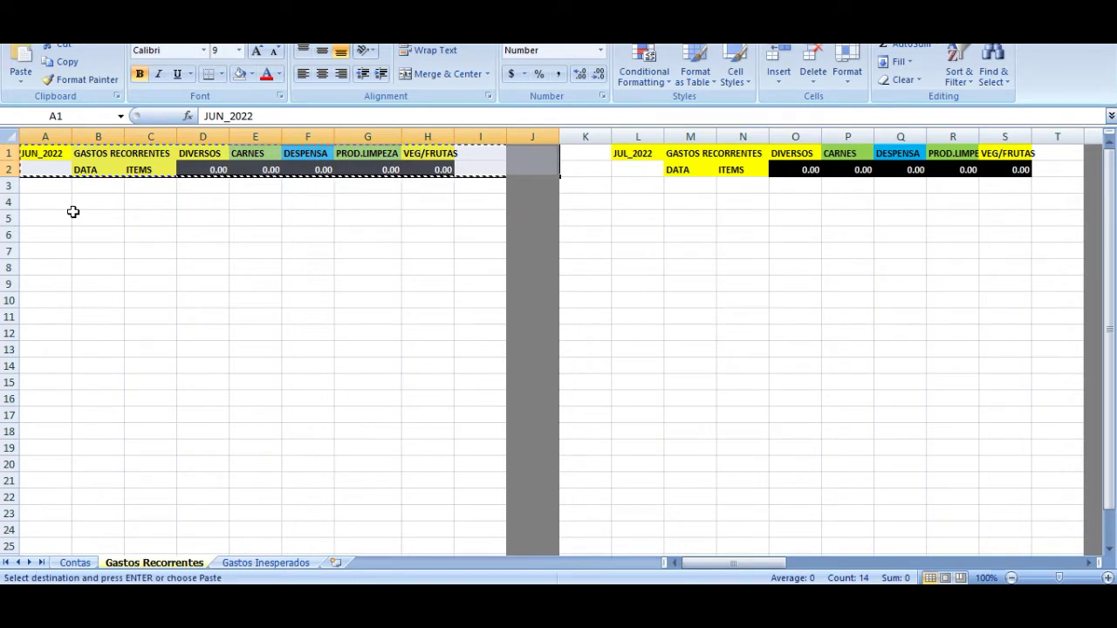
left_click(475, 248)
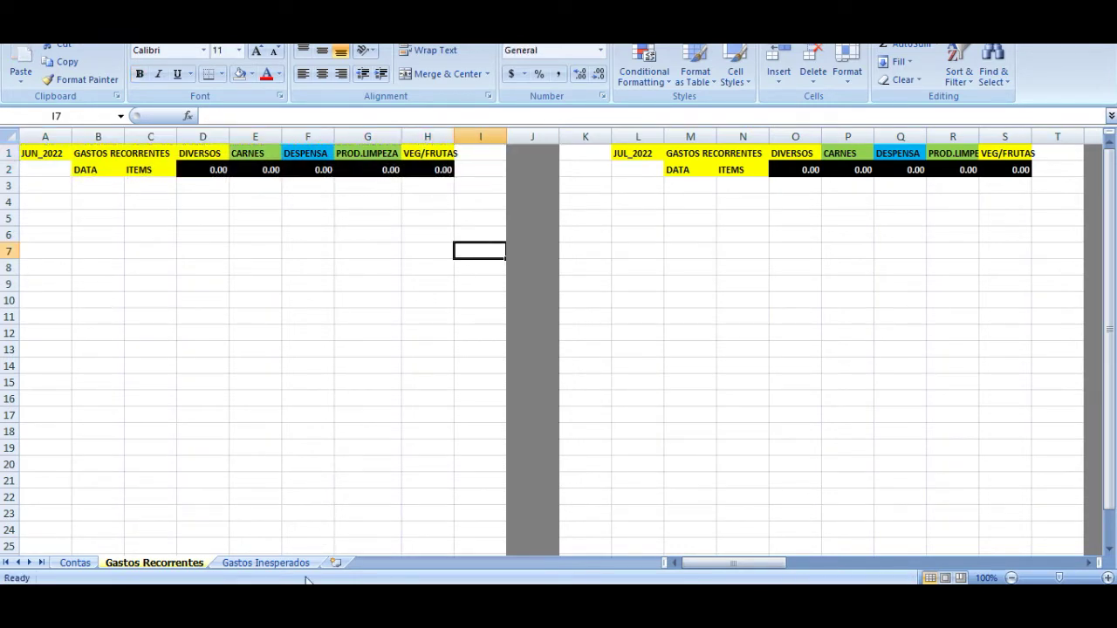
- Delete the Gastos Inesperados worksheet
left_click(271, 565)
right_click(272, 564)
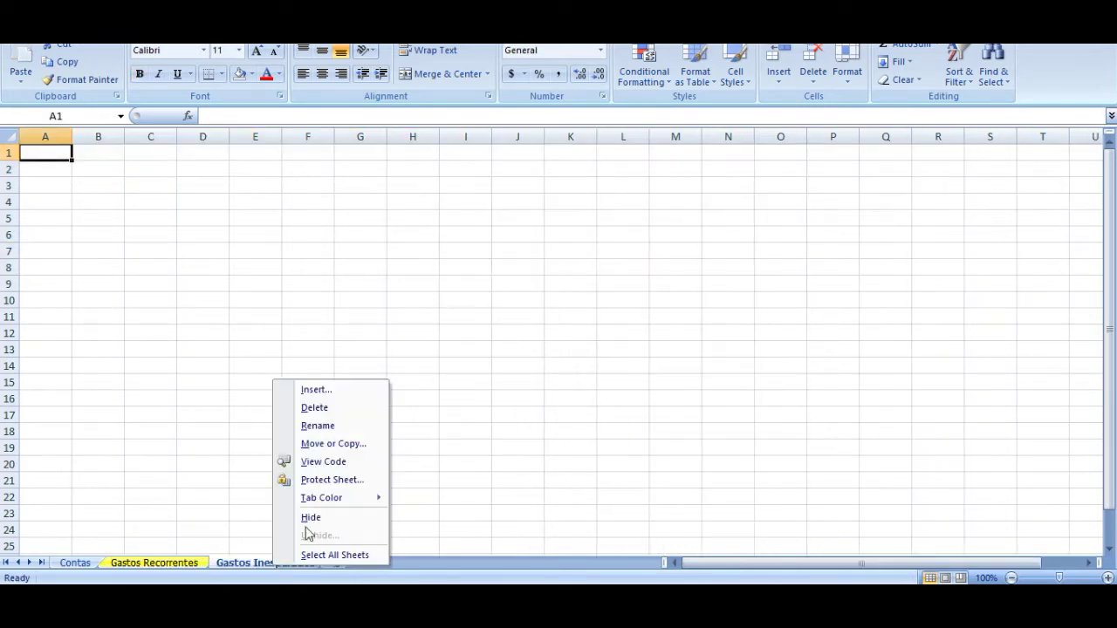
left_click(316, 411)
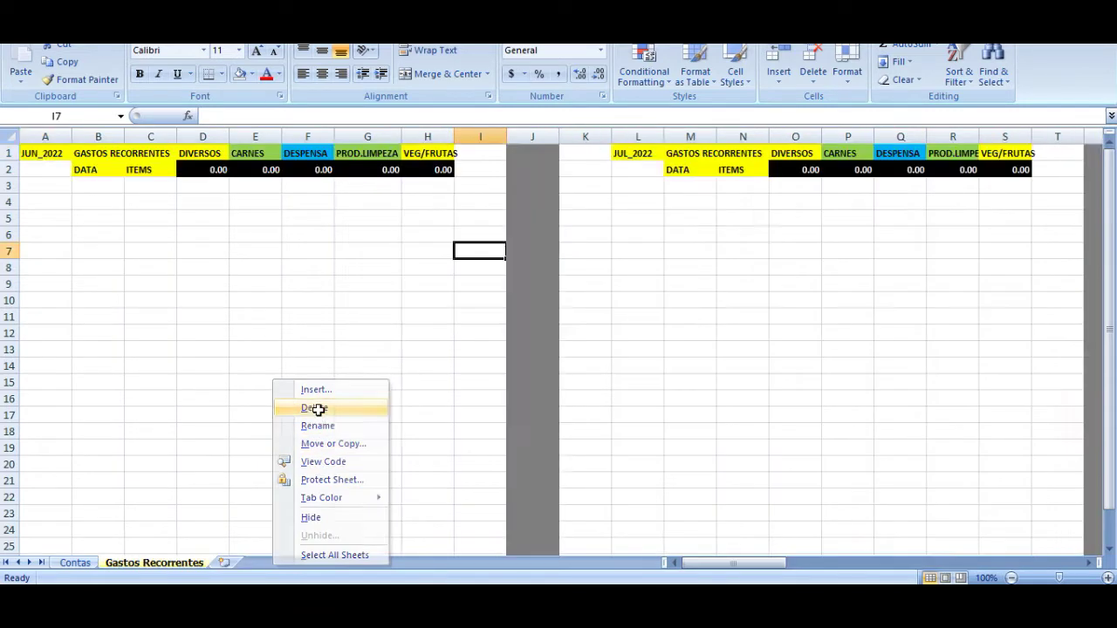
- Extend the Gastos Recorrentes sheet name to Gastos Recorrentes e Inesperado
double_click(163, 563)
key("End")
type("e In")
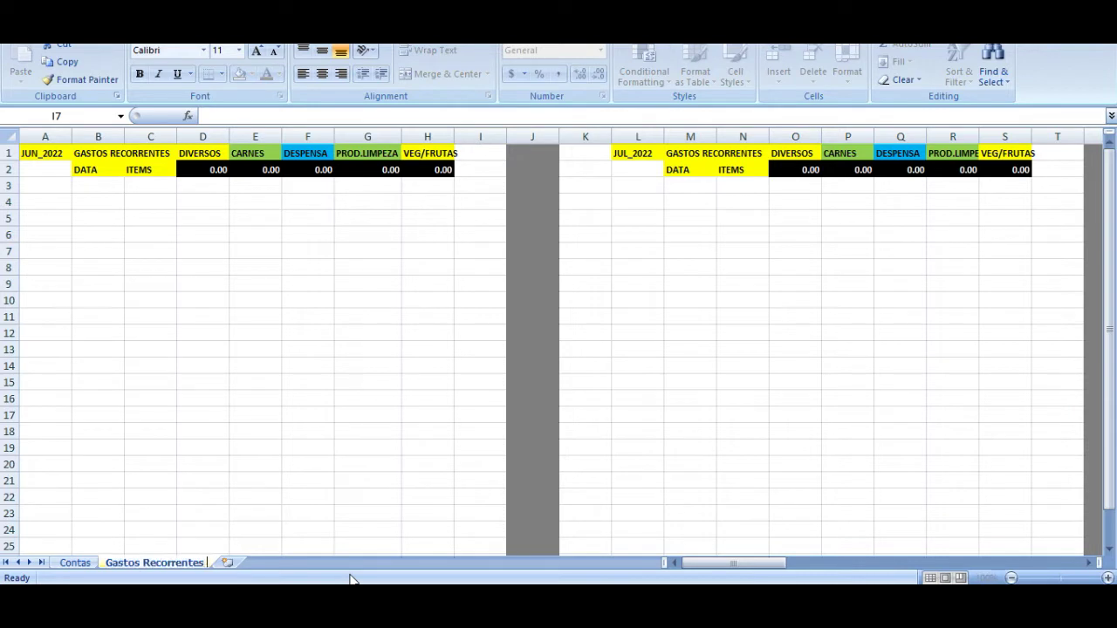
type("esperado")
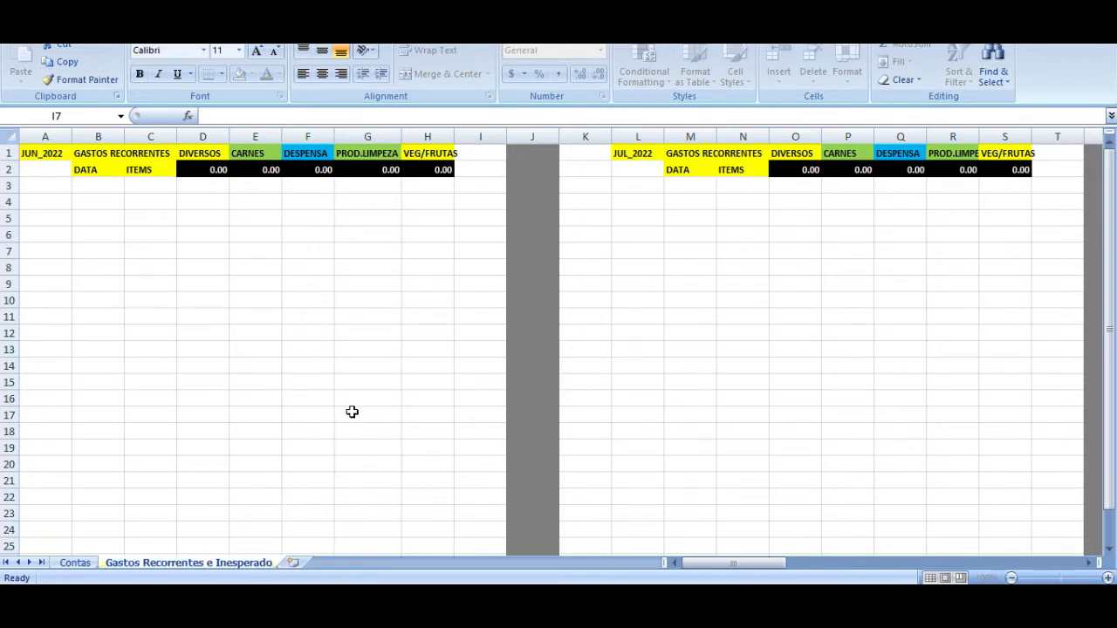
- Replace the "e" in the sheet name with "&"
key("ctrl+Left")
key("BackSpace")
key("BackSpace")
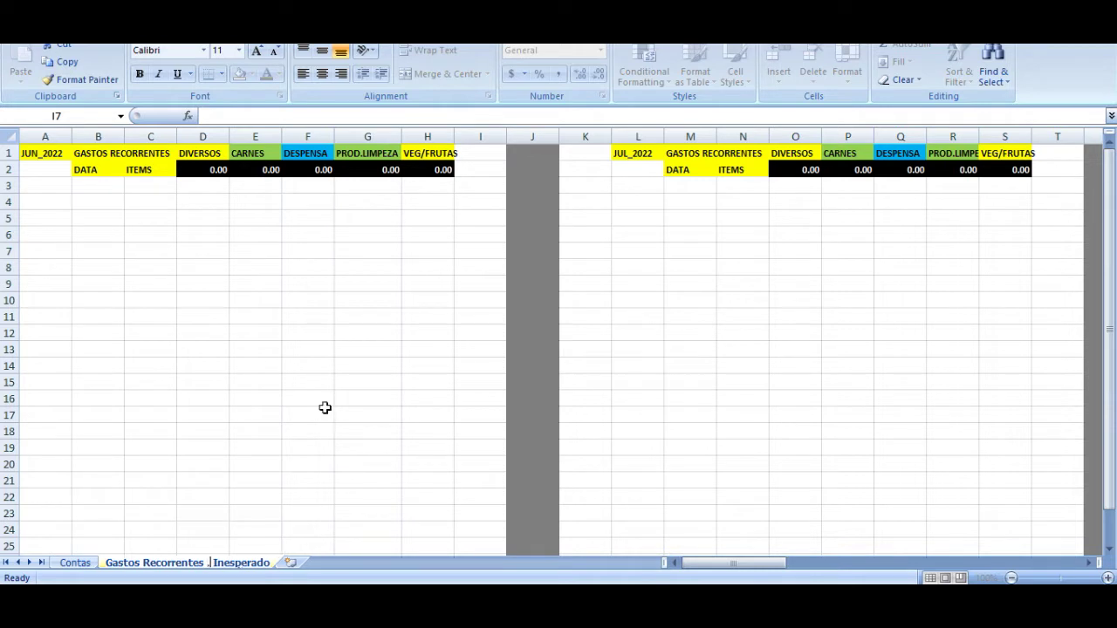
type("&")
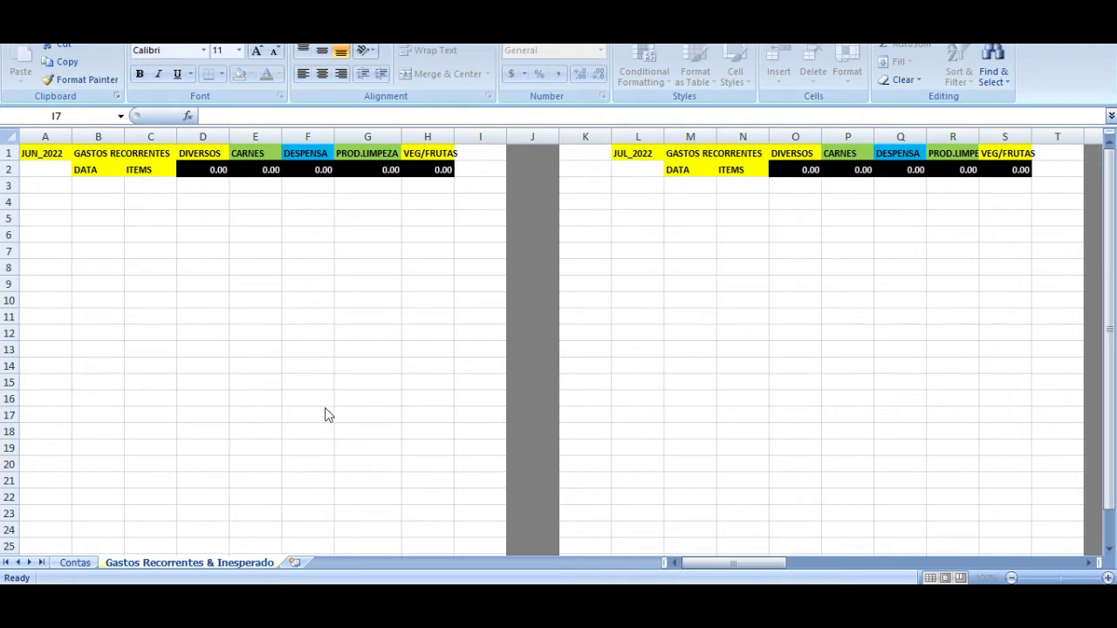
- Remove the connector from the sheet name and add a final "s", giving Gastos Recorrentes Inesperados
key("Left")
key("Left")
key("Left")
key("Left")
key("Left")
key("Left")
key("Left")
key("Left")
key("Left")
key("Left")
key("Left")
key("BackSpace")
key("BackSpace")
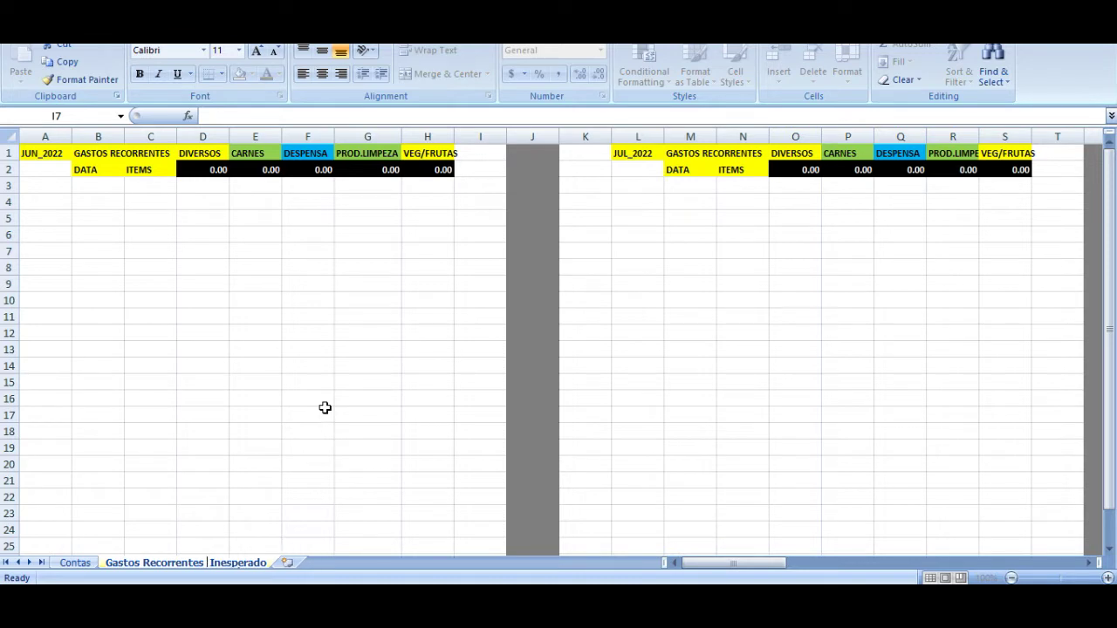
key("Delete")
key("End")
type("s")
left_click(325, 408)
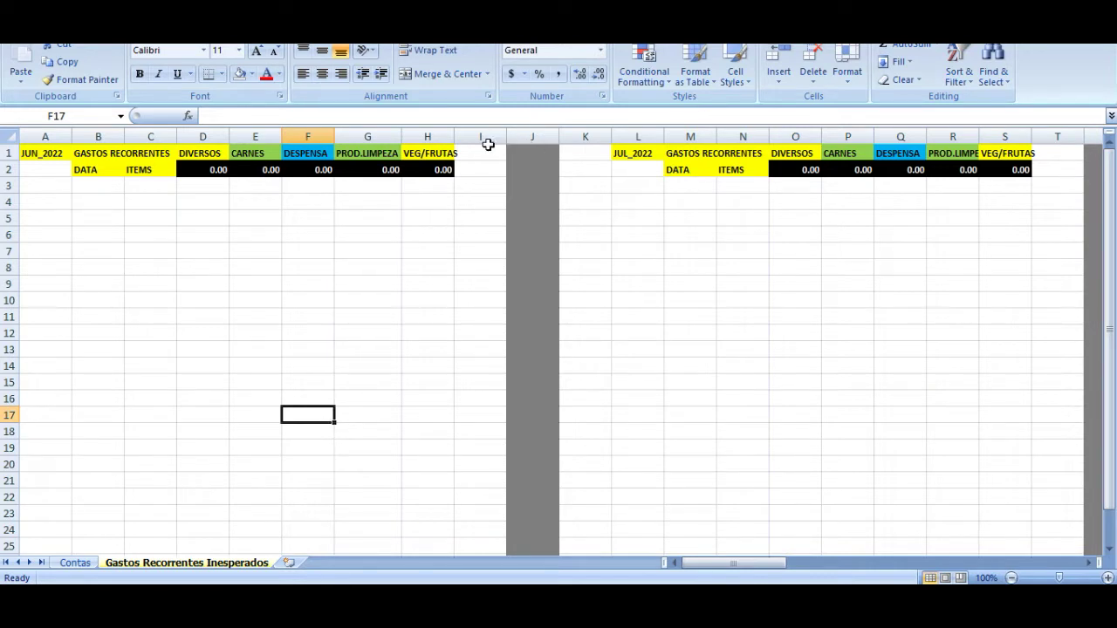
- Insert seven blank columns before the grey divider that follows the JUN_2022 block
mouse_move(532, 136)
left_mouse_down()
mouse_move(751, 166)
mouse_move(860, 166)
left_mouse_up()
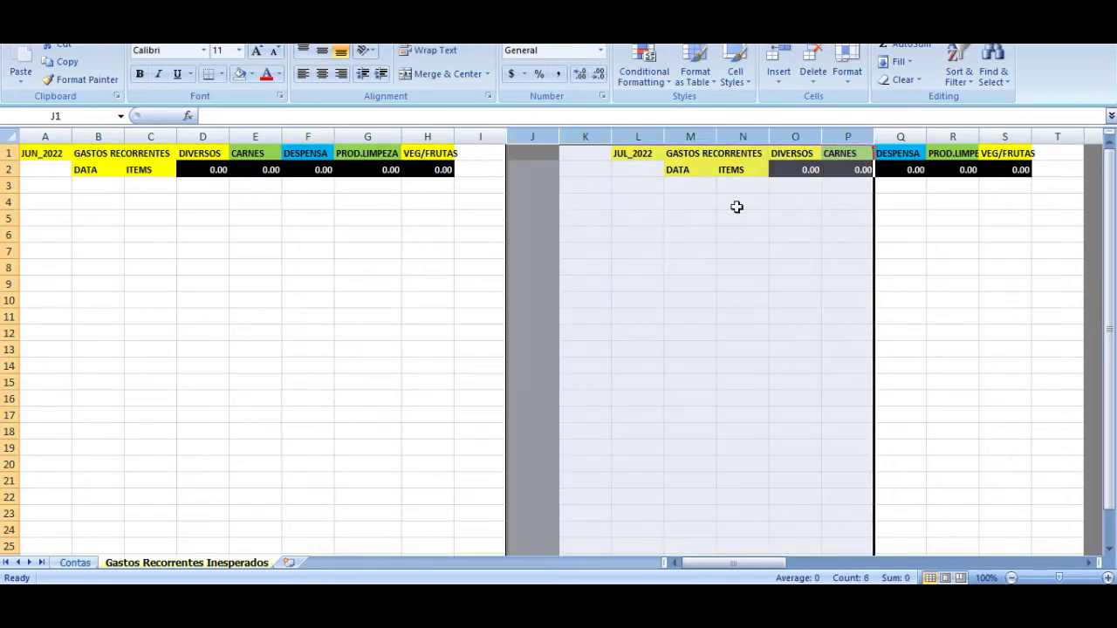
right_click(628, 226)
left_click(679, 315)
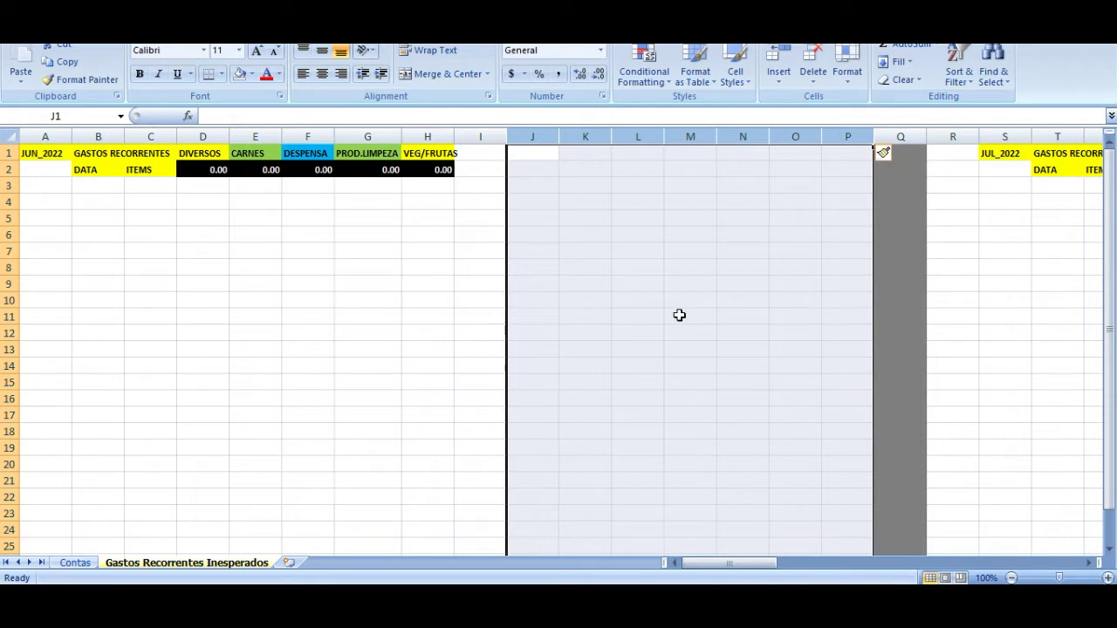
left_click(486, 155)
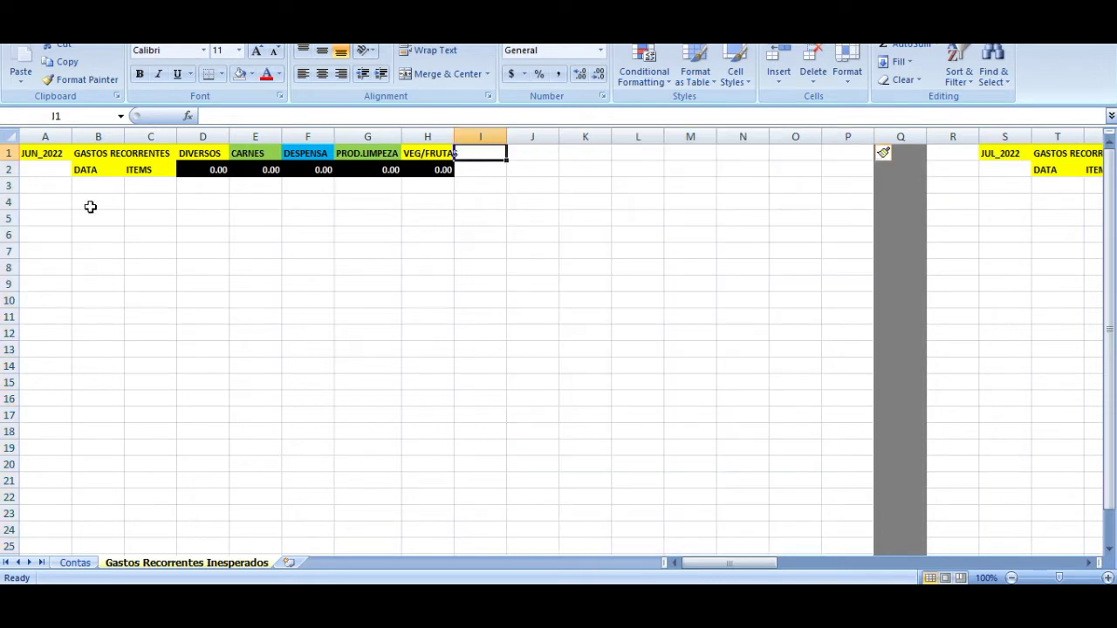
- Copy the June GASTOS RECORRENTES, DATA, ITEMS and DIVERSOS header block (B1:D2) to J1
left_click(51, 185)
key("Up")
key("Up")
key("Right")
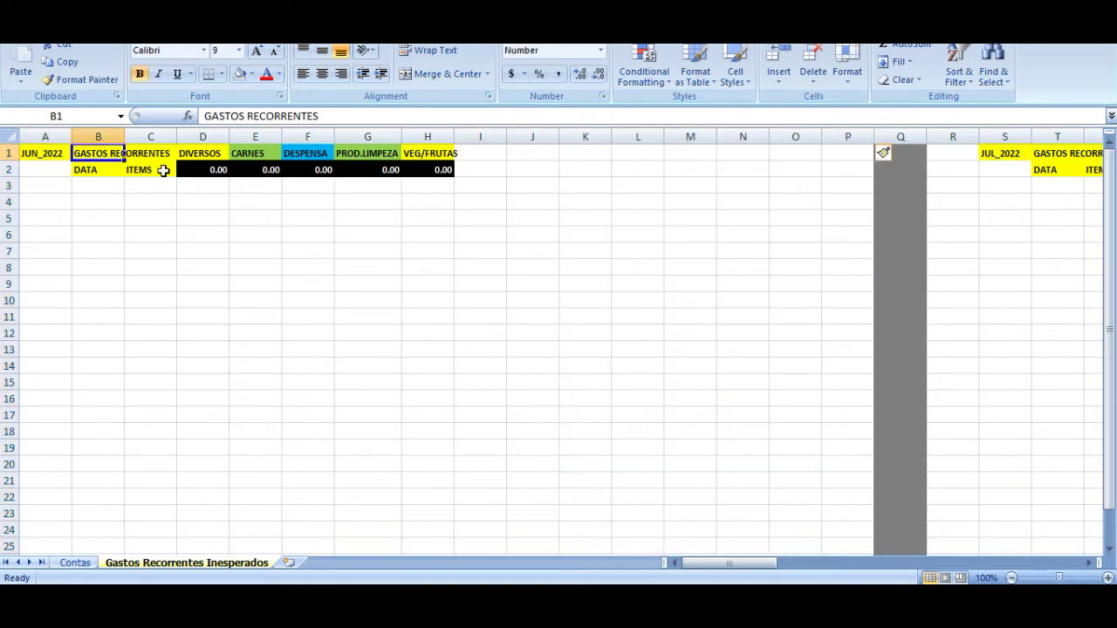
key("Left")
key("Right")
key("shift+Down")
key("shift+Right")
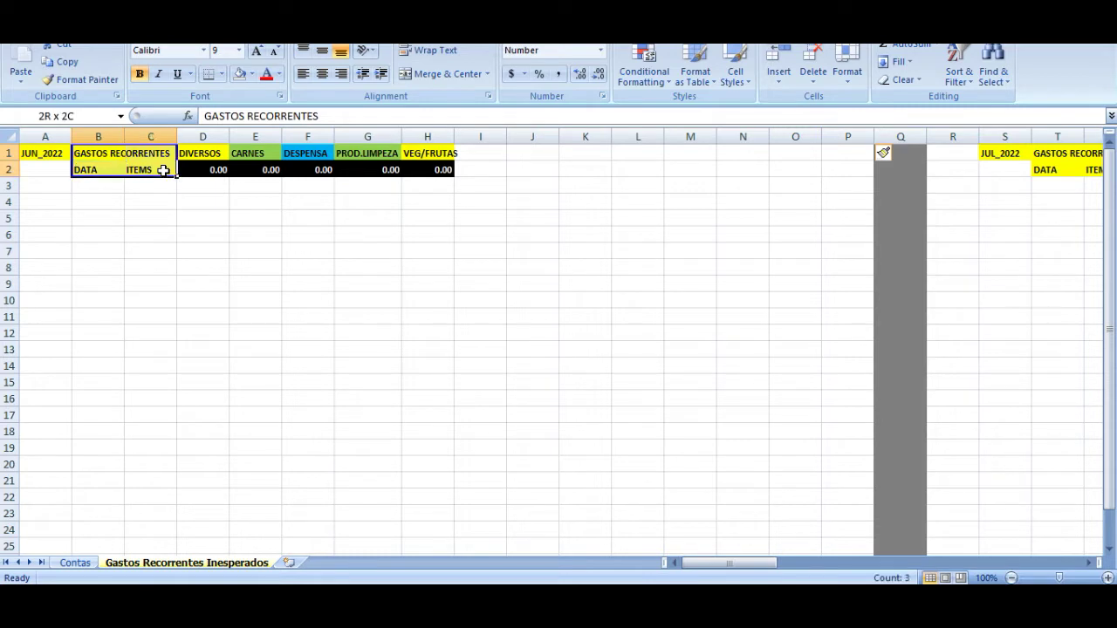
key("shift+Right")
key("ctrl+c")
key("Right")
key("Right")
key("Right")
key("Right")
key("Right")
key("Right")
key("Right")
key("Right")
key("ctrl+v")
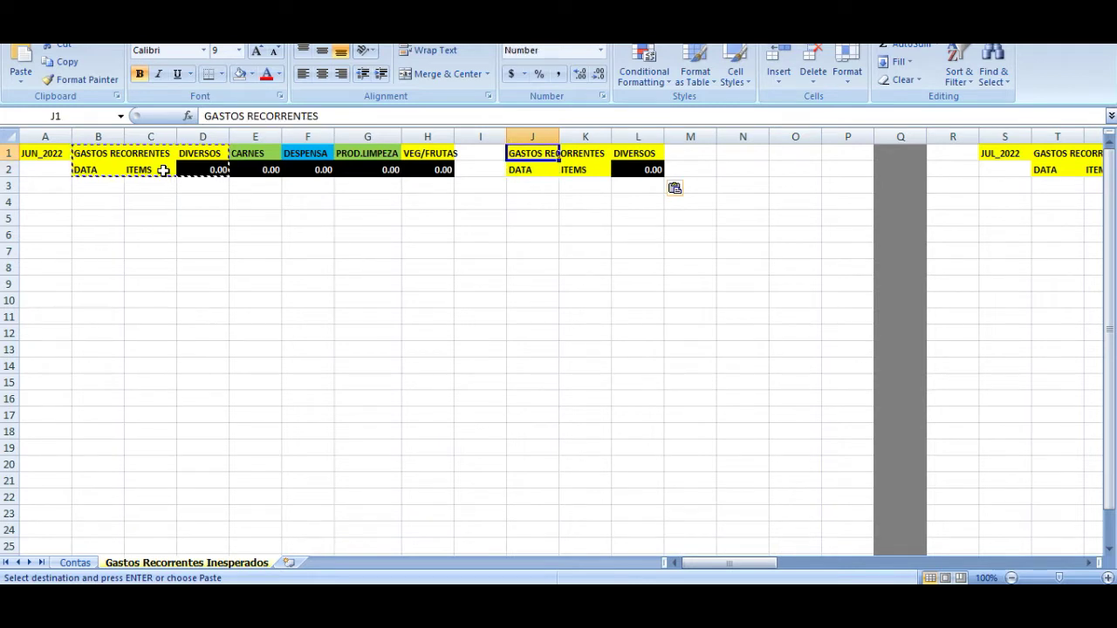
- Change the copied block's title in J1 to GASTOS INESPERADOS
key("F2")
key("ctrl+shift+Left")
type("IN")
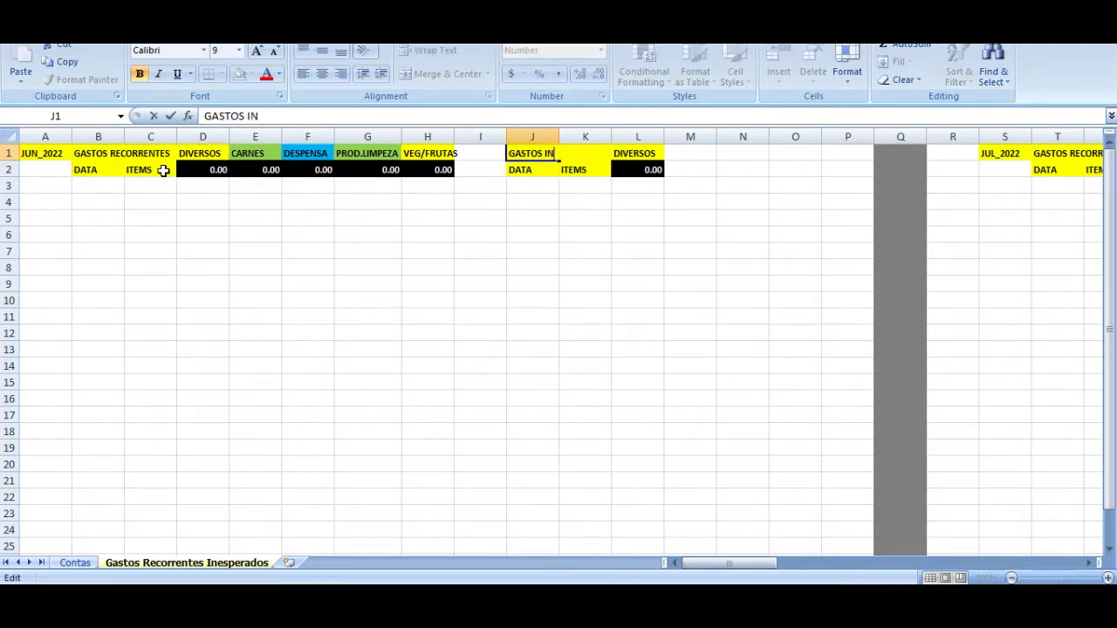
type("ESPERADOS")
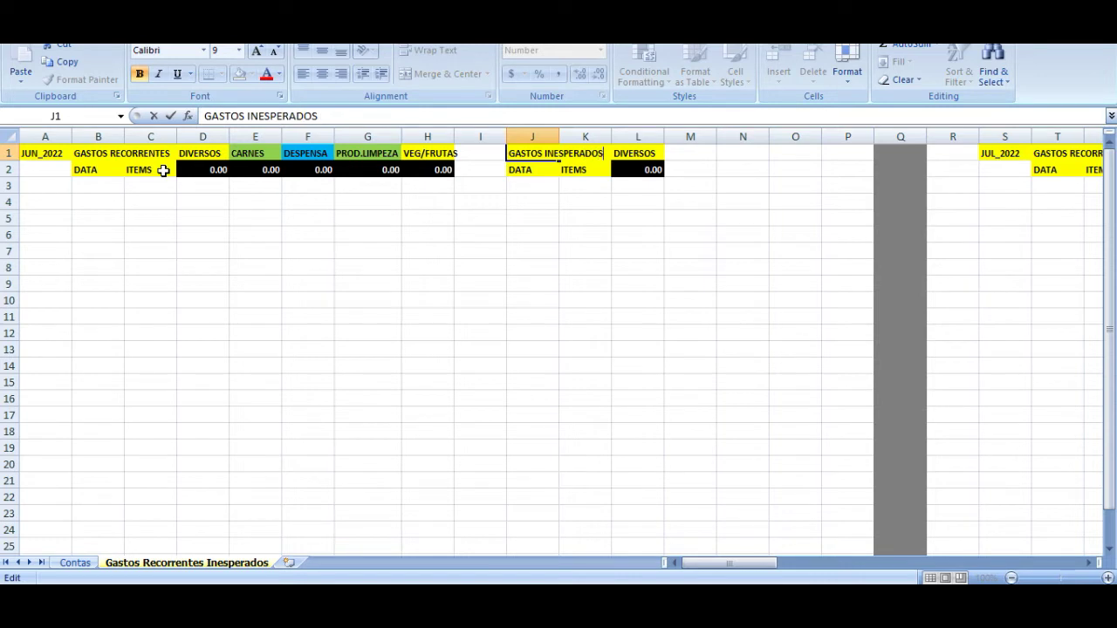
key("Return")
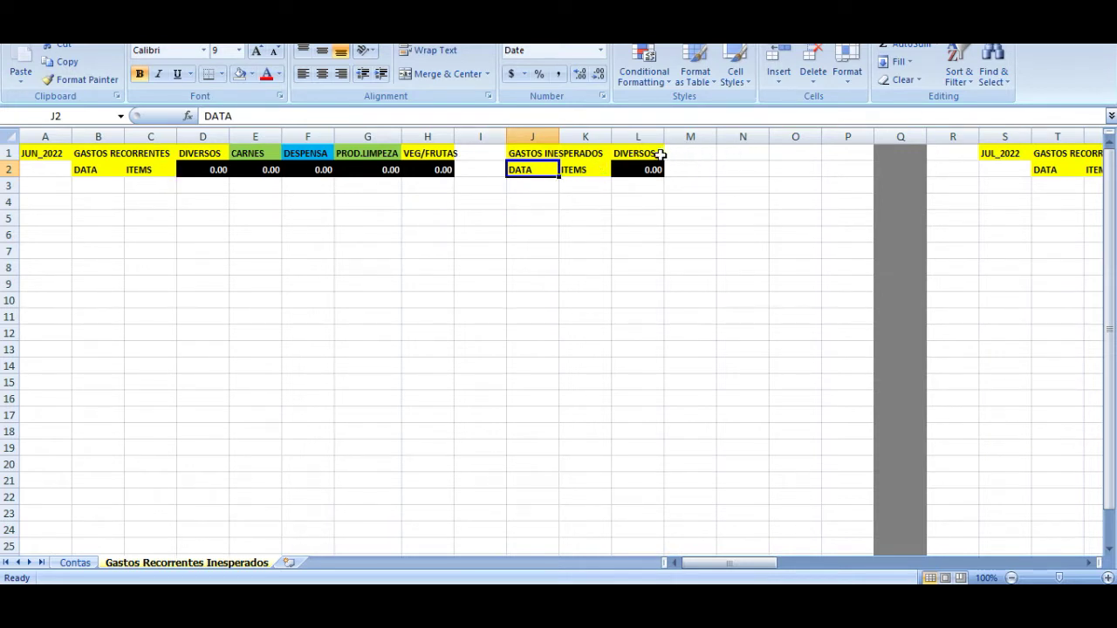
- Add a CASA heading in M1 using the DIVERSOS heading's formatting, and fill it light green
left_click(644, 154)
key("Right")
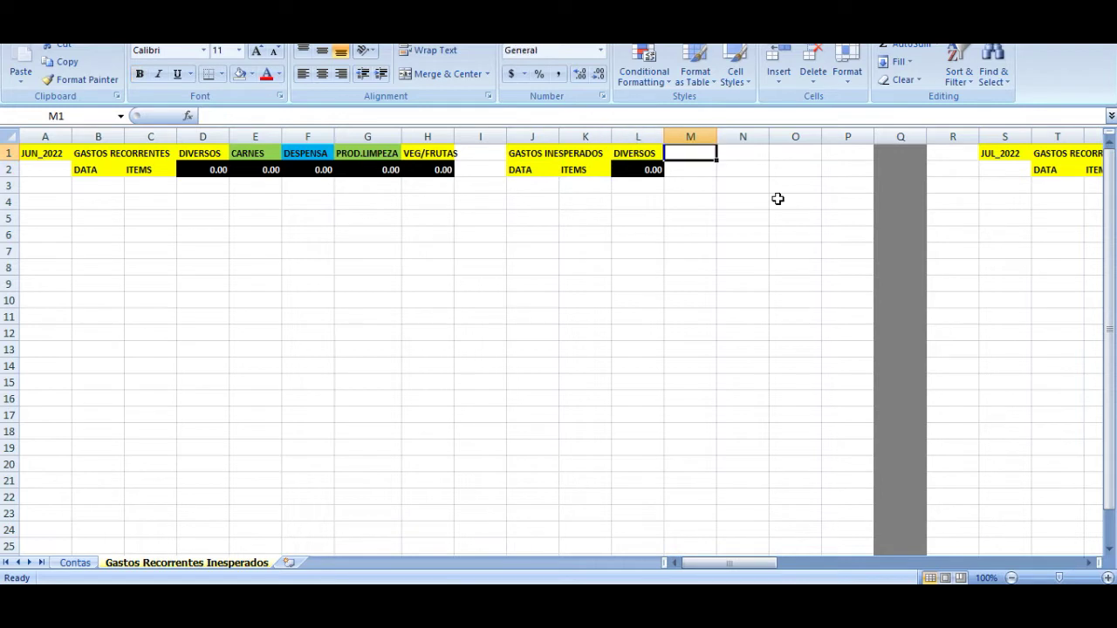
type("MA")
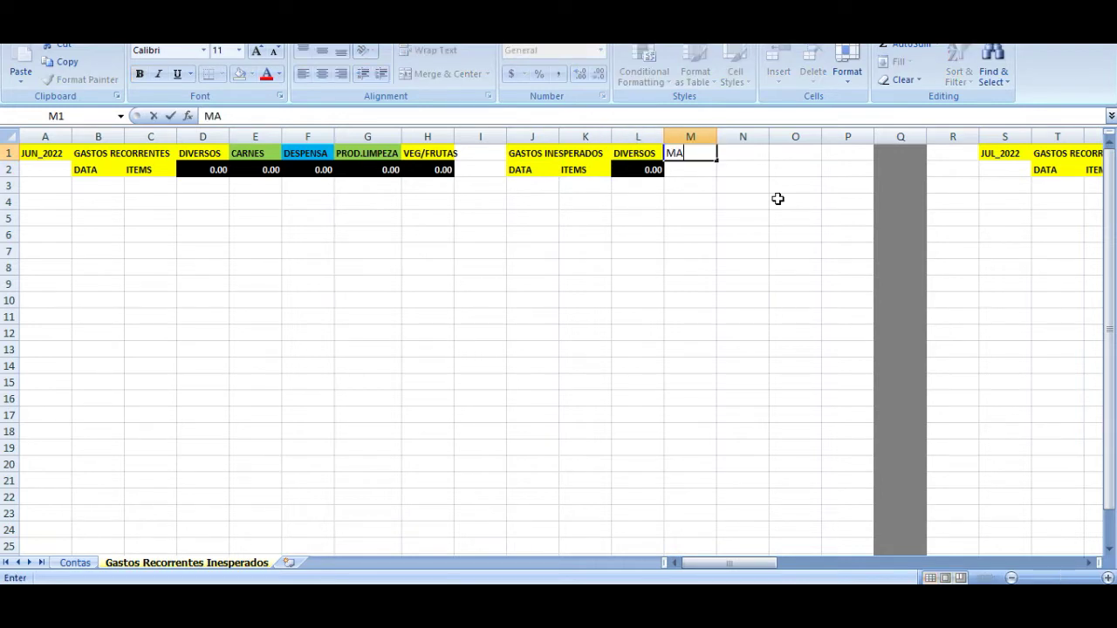
key("BackSpace")
key("Left")
key("ctrl+c")
key("Right")
key("ctrl+v")
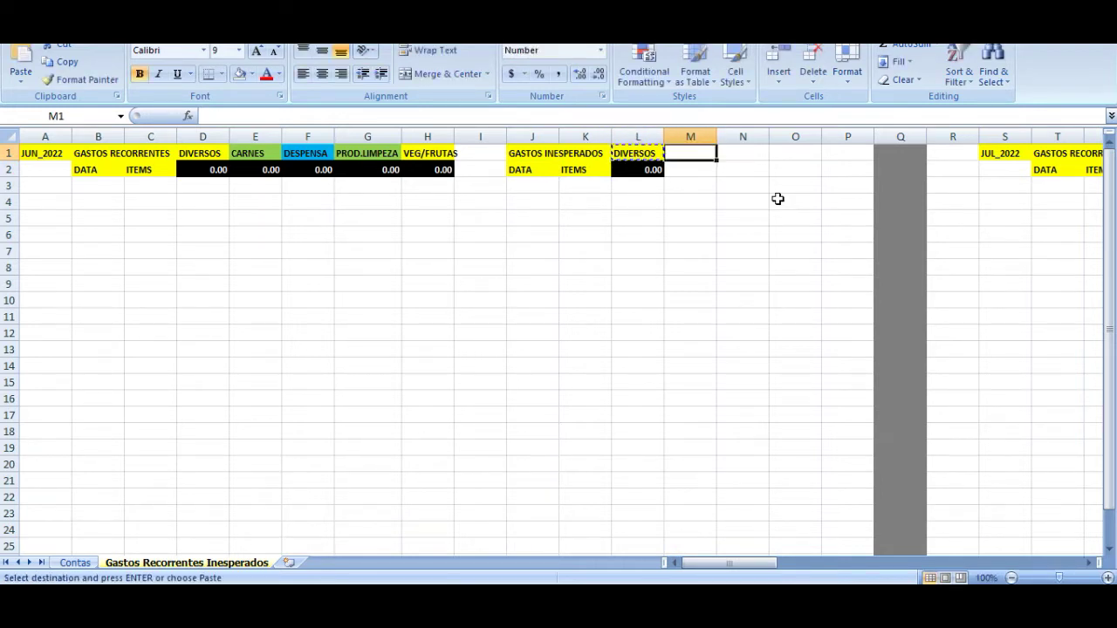
type("CASA")
key("Return")
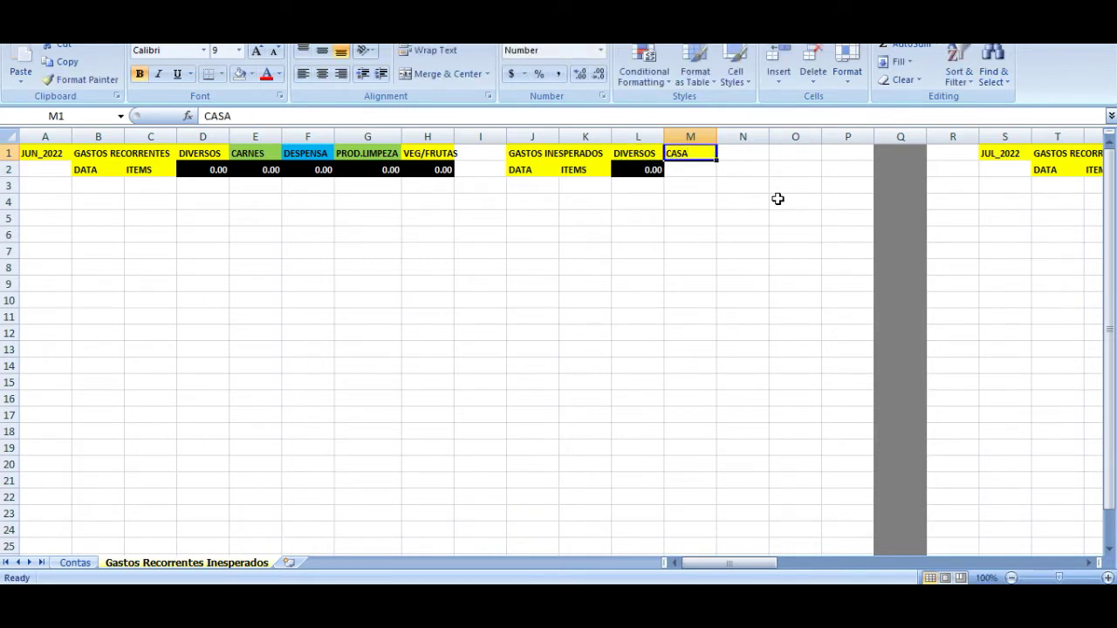
left_click(253, 74)
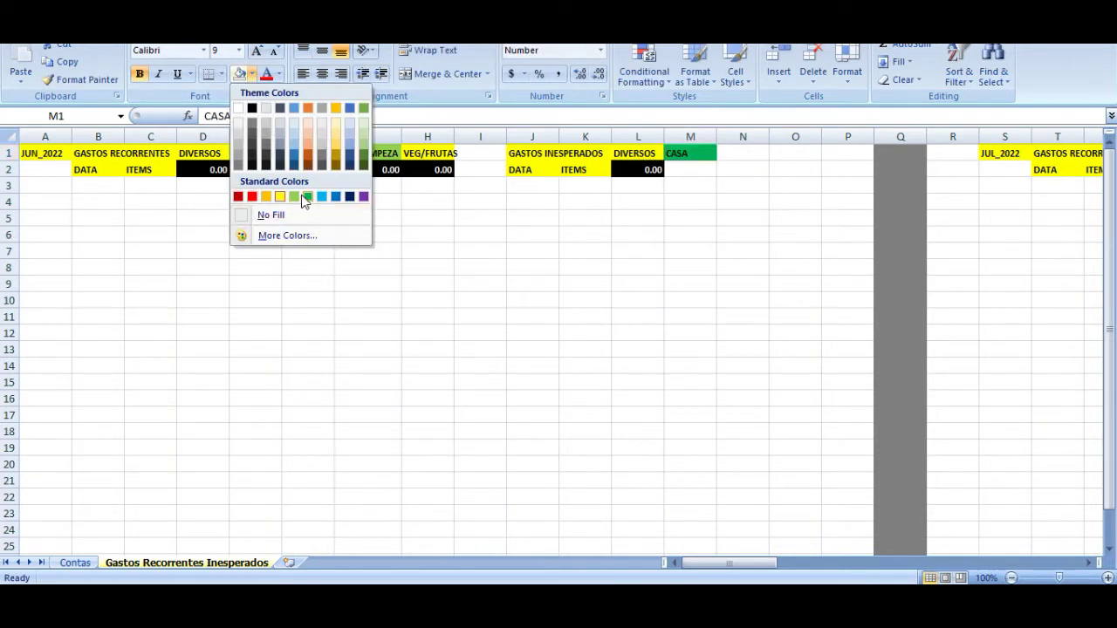
left_click(294, 197)
- Copy the DIVERSOS total formula from L2 to M2 under the CASA heading
key("Down")
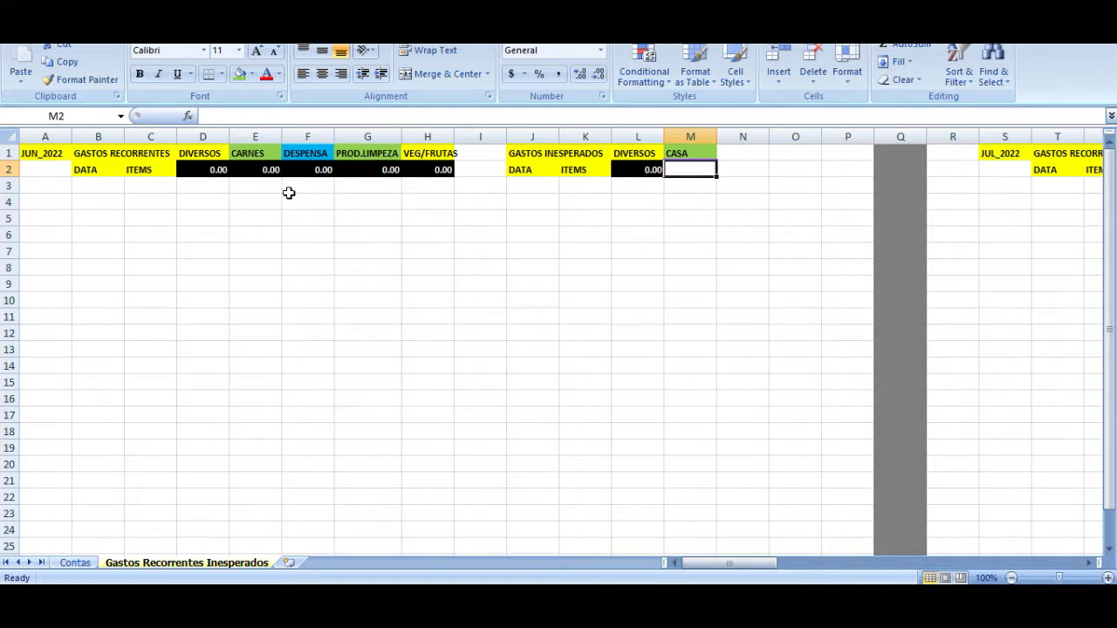
key("Left")
key("ctrl+c")
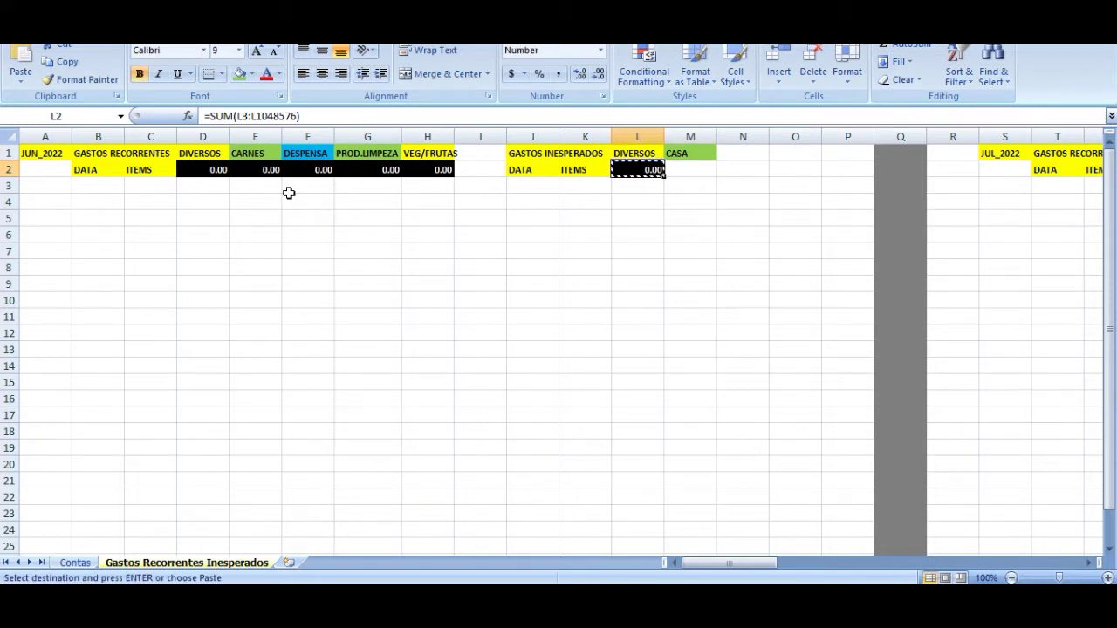
key("Right")
key("ctrl+v")
key("Down")
key("Down")
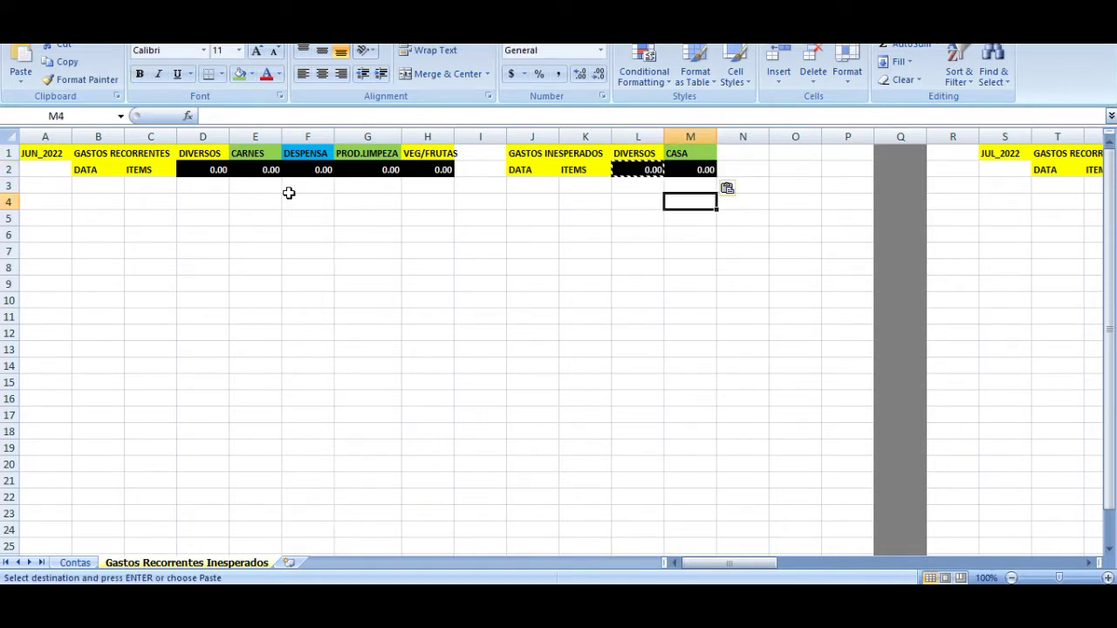
- Delete the surplus blank columns N and O before the grey divider
left_click(752, 137)
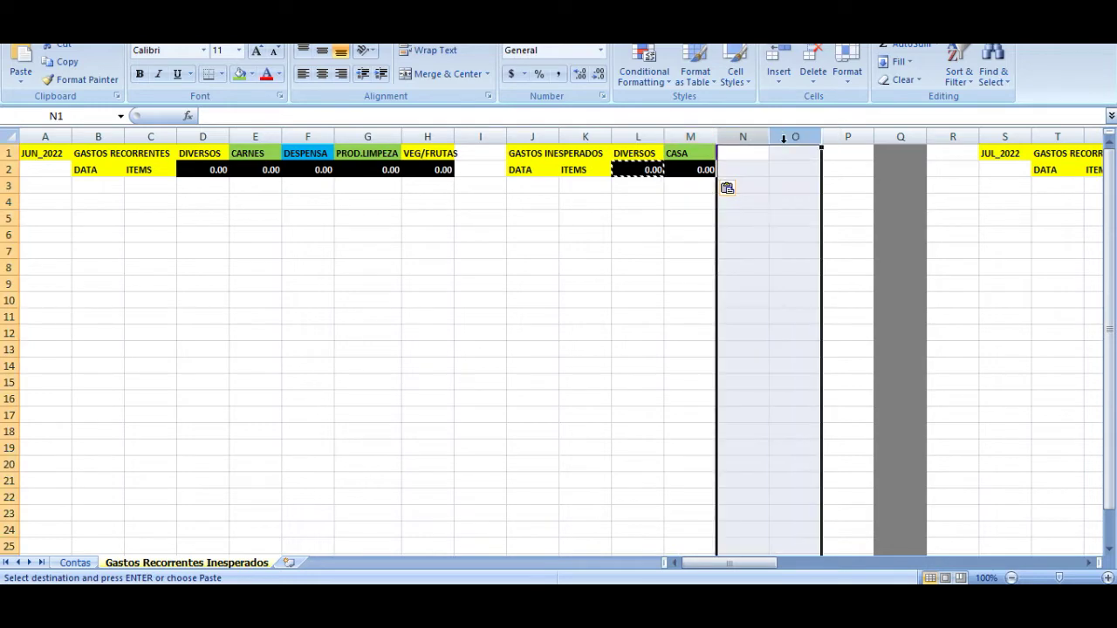
right_click(765, 209)
left_click(818, 314)
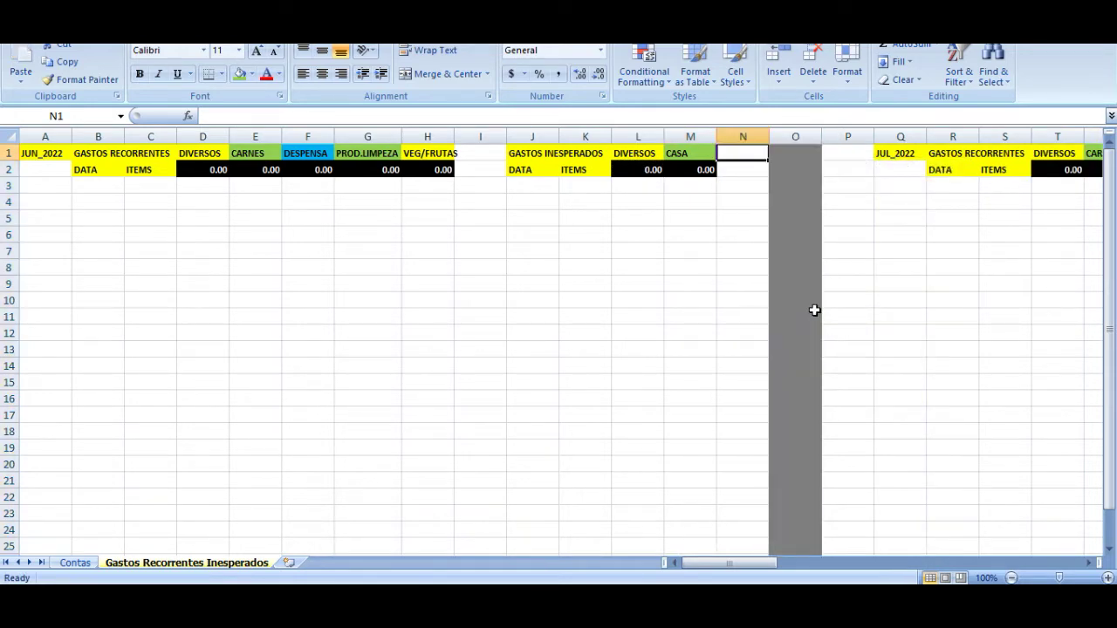
- Look across the header row to compare the monthly blocks from JUN_2022 to OUT_2022
key("Left")
key("Left")
key("Left")
key("Left")
key("Right")
key("Right")
key("Right")
key("Right")
key("Right")
key("Right")
key("Right")
key("Right")
key("Right")
key("Right")
key("Right")
key("Right")
key("Right")
key("Right")
key("Right")
key("Right")
key("Right")
key("Right")
key("Right")
key("Right")
key("Right")
key("Left")
key("Left")
key("Left")
key("Left")
key("Left")
key("Left")
key("Left")
key("Left")
key("Left")
key("Left")
key("Left")
key("Left")
key("Left")
key("Left")
key("Left")
key("Left")
key("Left")
key("Left")
key("Left")
key("Left")
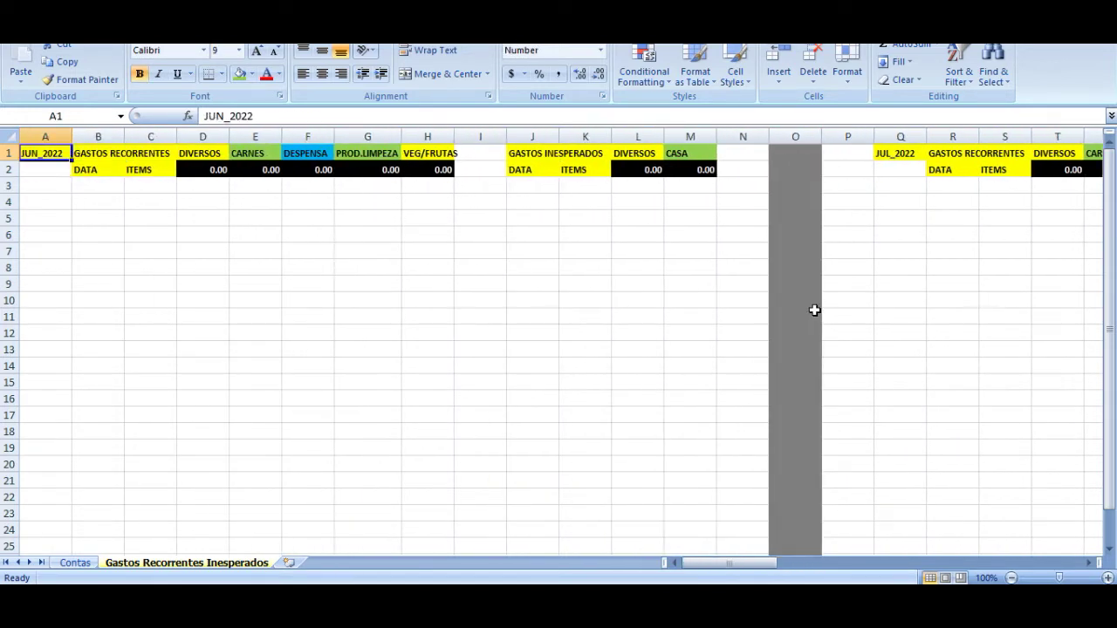
key("F2")
key("Escape")
key("Right")
key("Right")
key("Right")
key("Right")
key("Right")
key("Right")
key("Right")
key("Right")
key("Right")
key("Right")
key("Right")
key("Right")
key("Right")
key("Right")
key("Right")
key("Right")
key("Right")
key("Right")
key("Right")
key("Right")
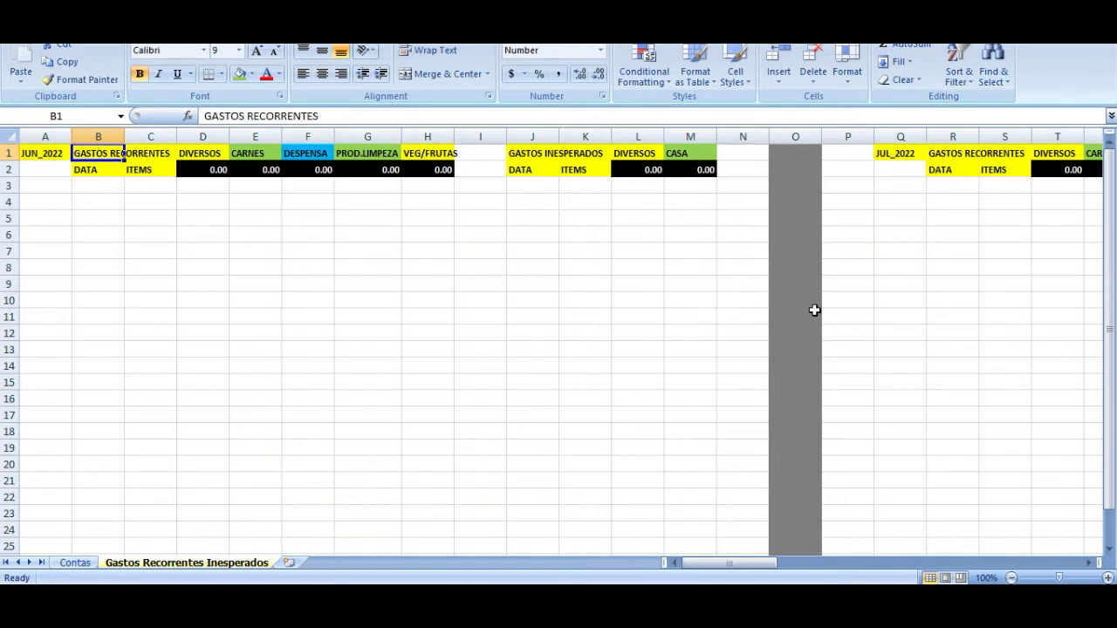
key("Right")
key("Right")
key("Right")
key("Right")
key("Right")
key("Right")
key("Right")
key("Right")
key("Right")
key("Right")
key("Right")
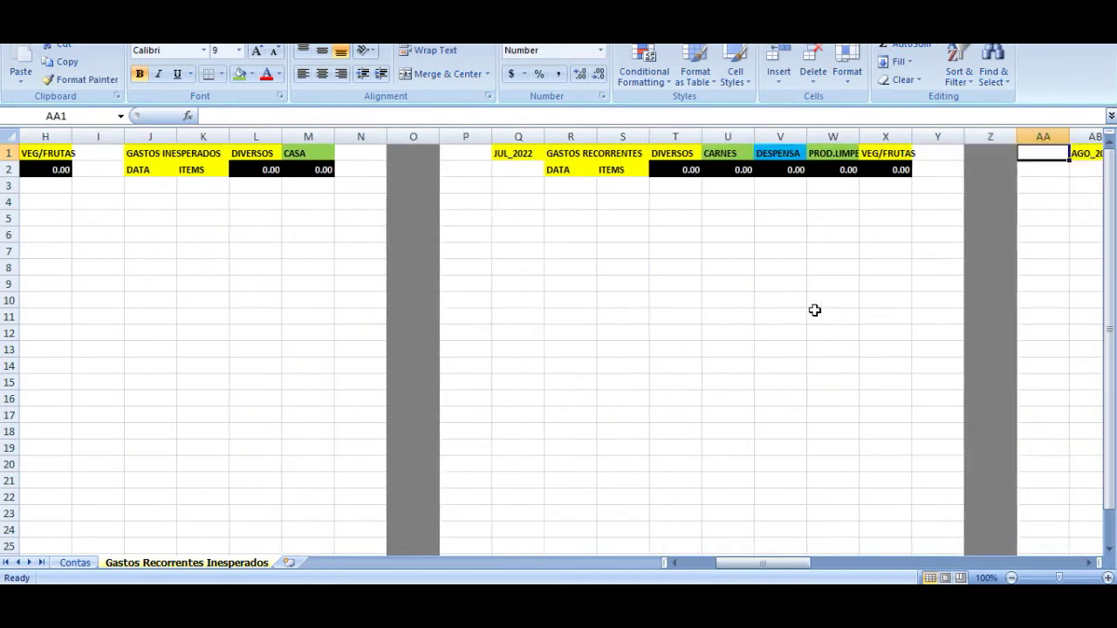
key("Right")
key("Right")
key("Right")
key("Right")
key("Right")
key("Right")
key("Right")
key("Right")
key("Right")
key("Right")
key("Right")
key("Right")
key("Right")
key("Right")
key("Right")
key("Right")
key("Right")
key("Right")
key("Right")
key("Right")
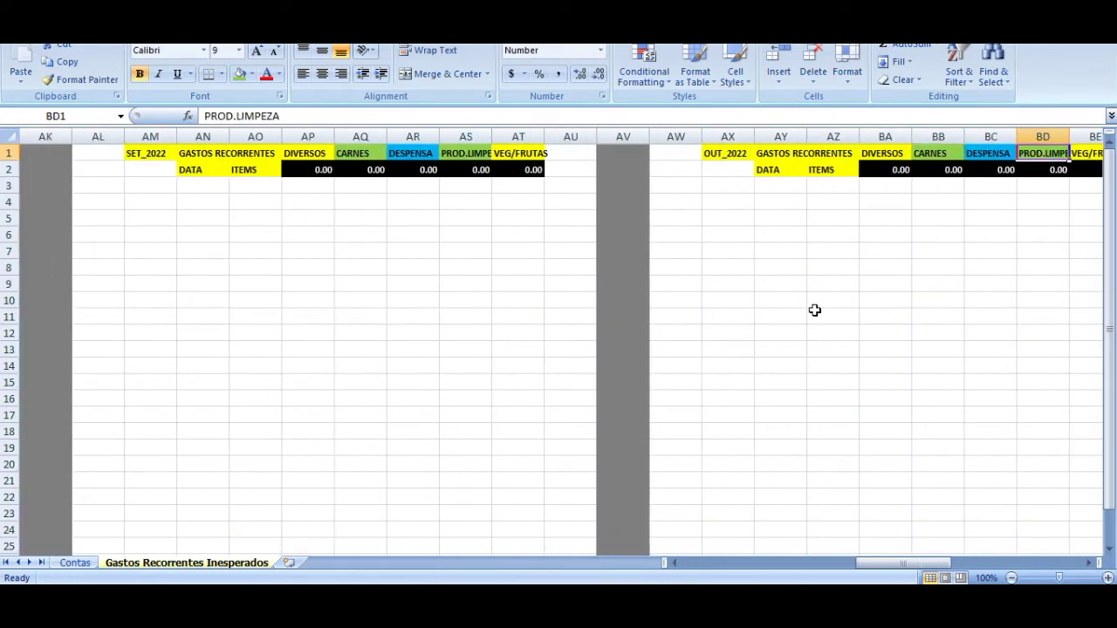
key("Left")
key("Left")
key("Left")
key("Left")
key("Left")
key("Left")
key("Left")
key("Left")
key("Left")
key("Left")
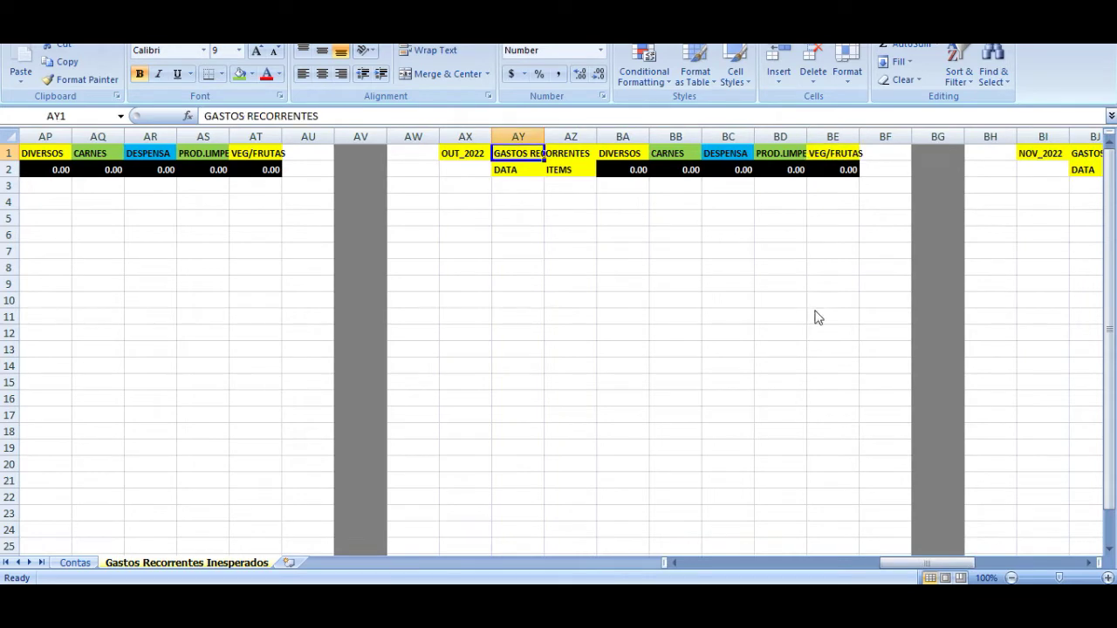
- Look across the header row through the NOV_2022 and DEZ_2022 blocks
key("Right")
key("Right")
key("Right")
key("Right")
key("Right")
key("Right")
key("Right")
key("Right")
key("Right")
key("Right")
key("Right")
key("Right")
key("Right")
key("Right")
key("Right")
key("Right")
key("Right")
key("Right")
key("Right")
key("Right")
key("Right")
key("Right")
key("Right")
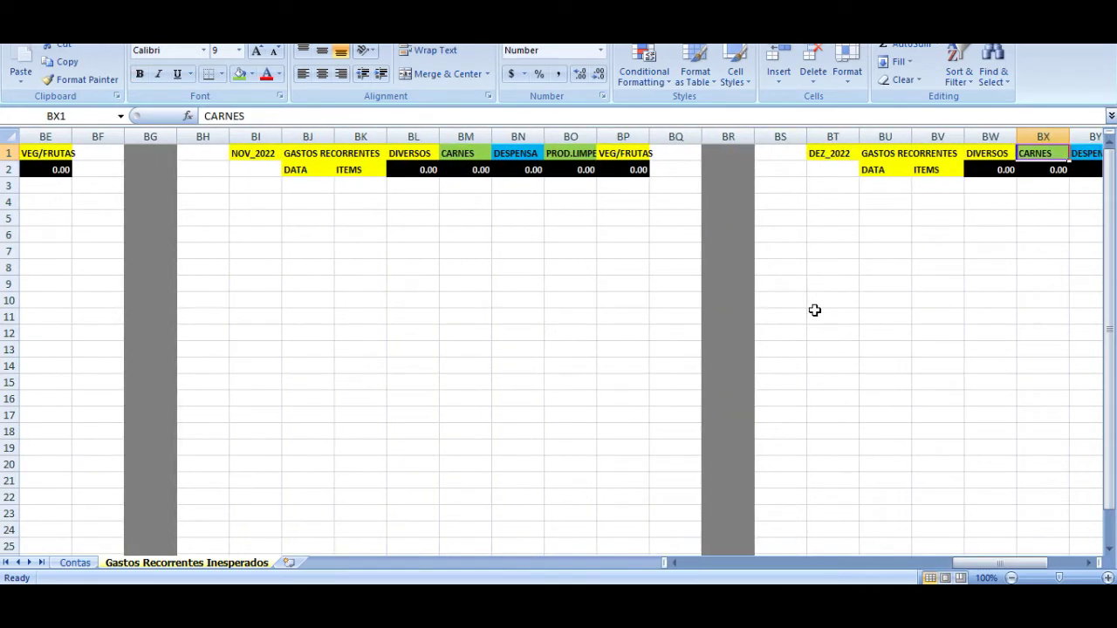
key("ctrl+Left")
key("ctrl+Left")
key("ctrl+Left")
key("ctrl+Left")
key("ctrl+Left")
key("ctrl+Left")
key("ctrl+Left")
key("ctrl+Left")
key("ctrl+Left")
key("ctrl+Left")
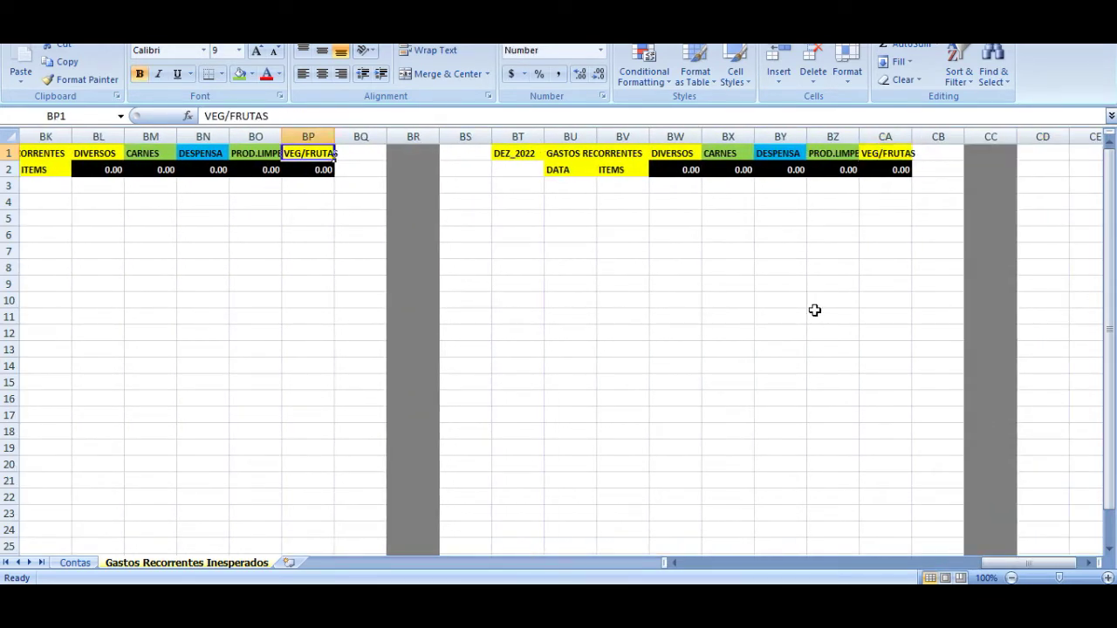
- Examine the full header row from the JUN_2022 block to the blank columns past the divider after DEZ_2022
key("Down")
key("Down")
key("Up")
key("Up")
key("Right")
key("Right")
key("Right")
key("Right")
key("Right")
key("Right")
key("Right")
key("Right")
key("Right")
key("Right")
key("Right")
key("Right")
key("Right")
key("Right")
key("Right")
key("Right")
key("Right")
key("Right")
key("Right")
key("Right")
key("Right")
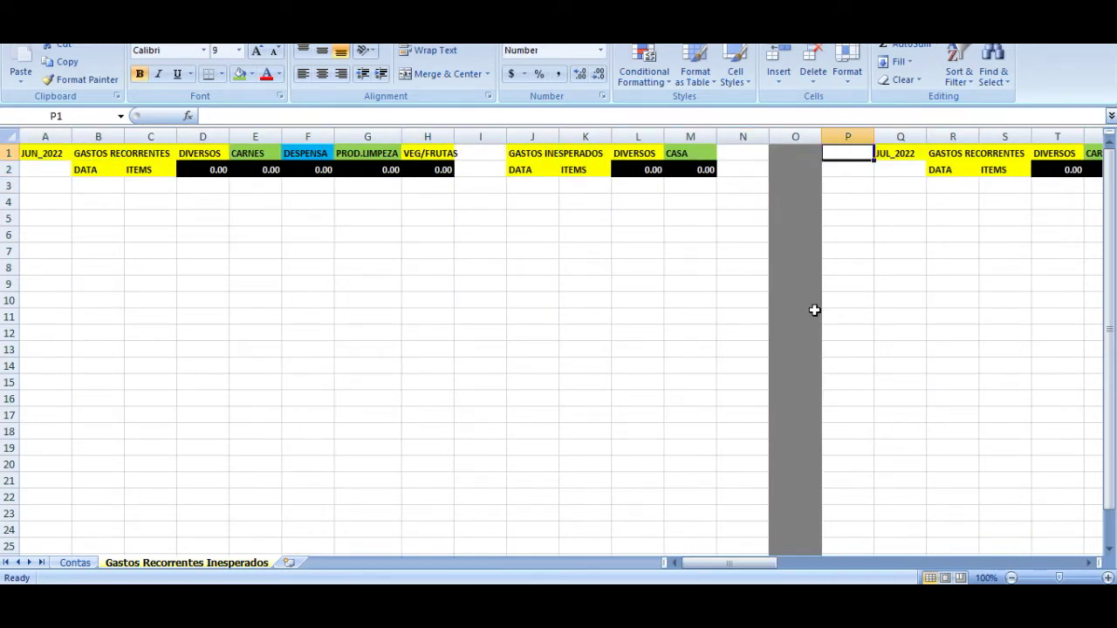
key("Right")
key("Right")
key("Right")
key("Right")
key("Right")
key("Right")
key("Right")
key("Right")
key("Right")
key("Right")
key("Right")
key("Right")
key("Right")
key("Right")
key("Right")
key("Right")
key("Right")
key("Right")
key("Right")
key("Right")
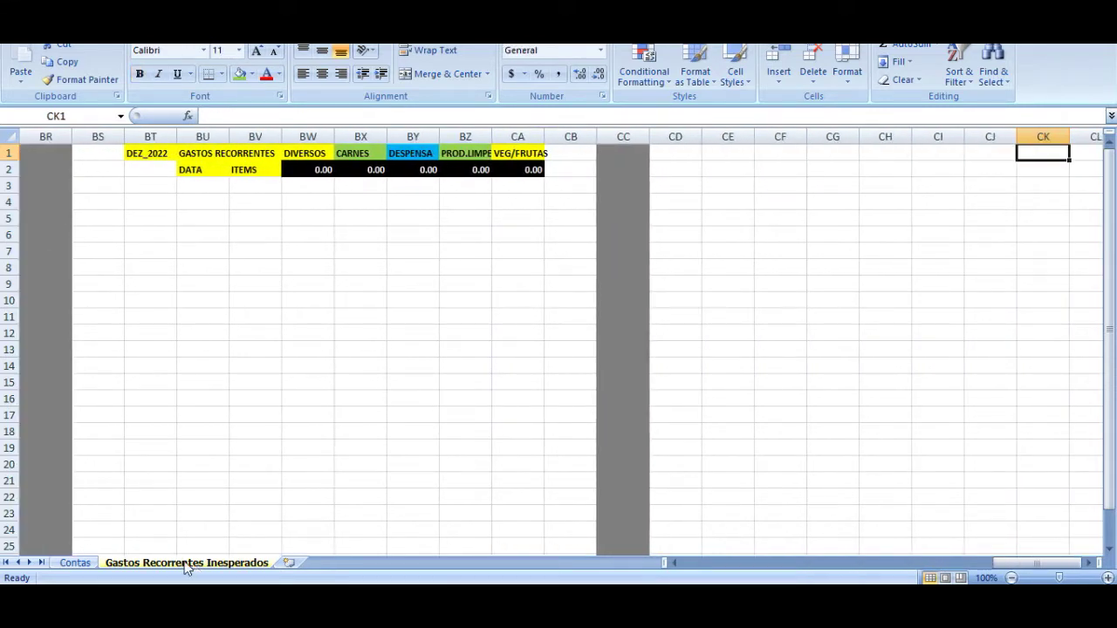
- Rename the Gastos Recorrentes Inesperados sheet as Gastos 2022
double_click(182, 562)
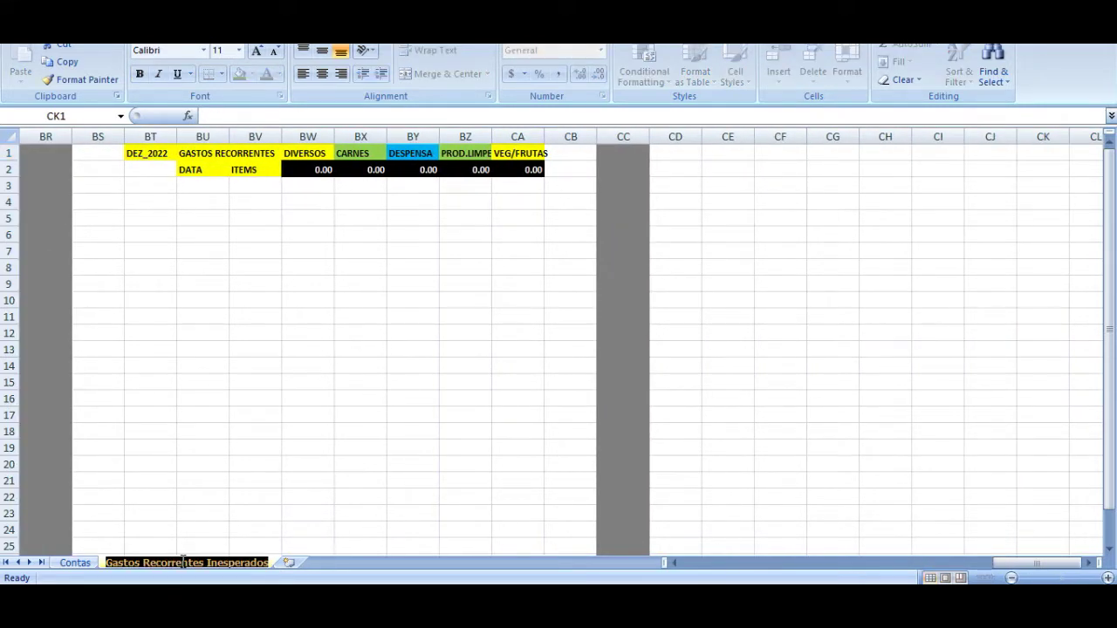
type("Gastos 20")
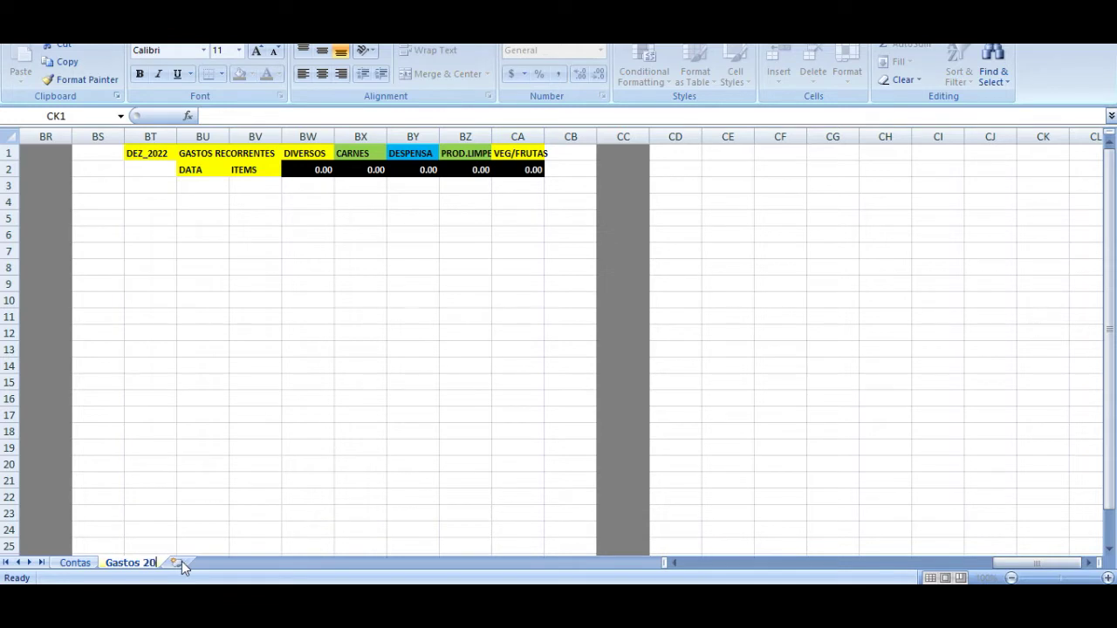
type("22")
- Add a new worksheet after Gastos 2022 and name it Gastos 2023
left_click(181, 561)
type("Gastor")
key("BackSpace")
key("BackSpace")
type("s")
key("BackSpace")
type("os 2023")
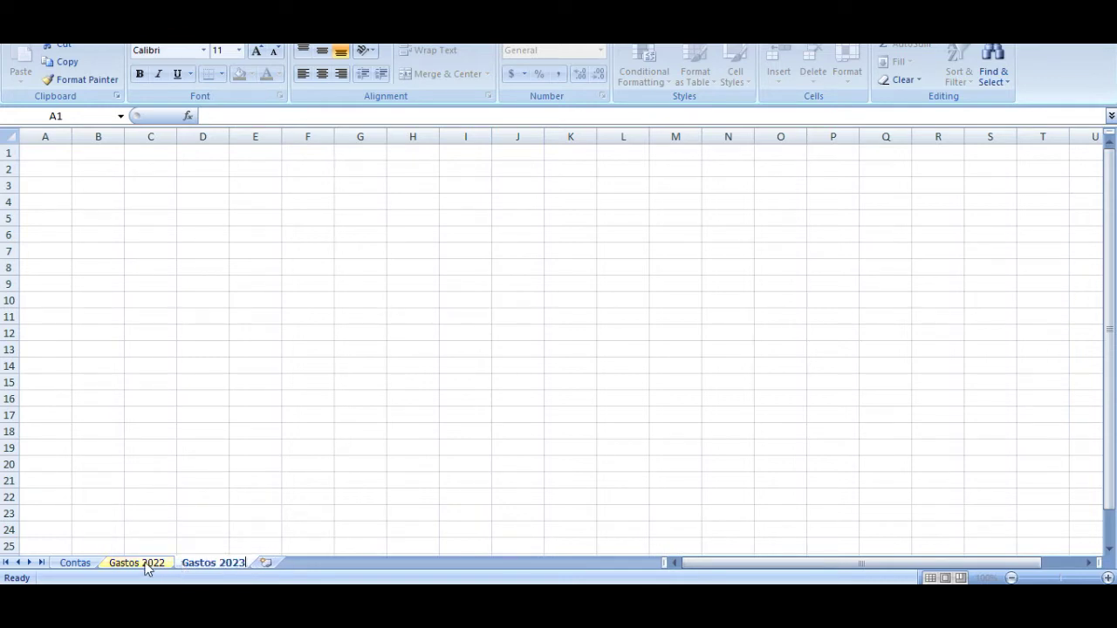
left_click(150, 565)
left_click(203, 565)
- Copy the JUN_2022 header block A1:O2, including its divider cells, from Gastos 2022 to A1 of Gastos 2023
left_click(163, 567)
left_click(170, 214)
key("Home")
key("Up")
key("Up")
key("Up")
key("Up")
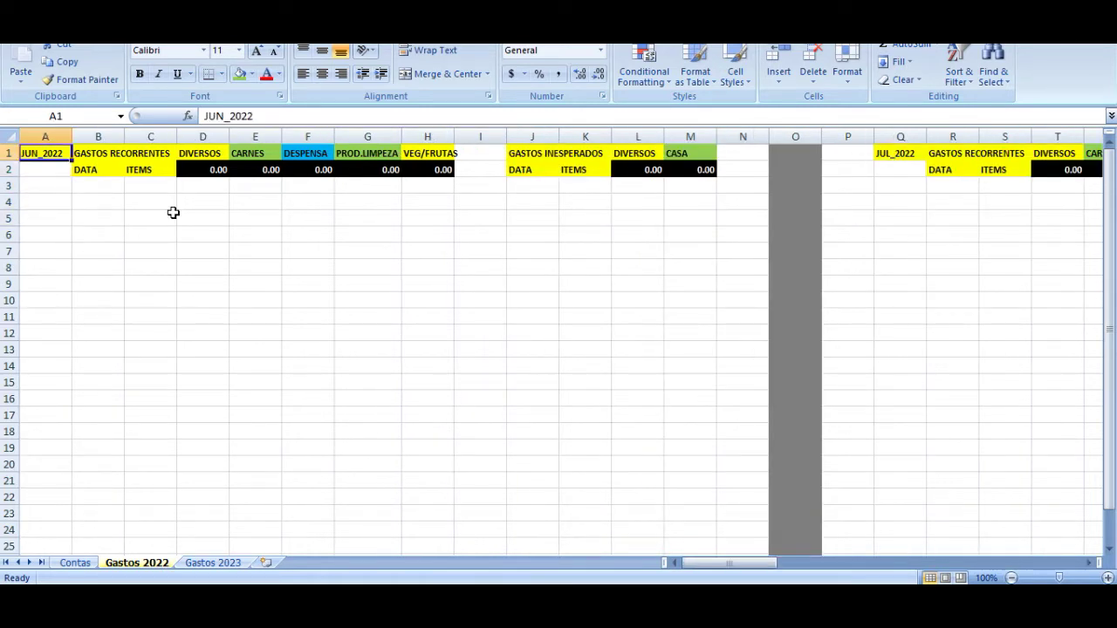
key("shift+Down")
key("shift+Right")
key("shift+Right")
key("shift+Right")
key("shift+Right")
key("shift+Right")
key("shift+Right")
key("shift+Right")
key("shift+Right")
key("shift+Right")
key("shift+Right")
key("shift+Right")
key("shift+Right")
key("shift+Right")
key("shift+Right")
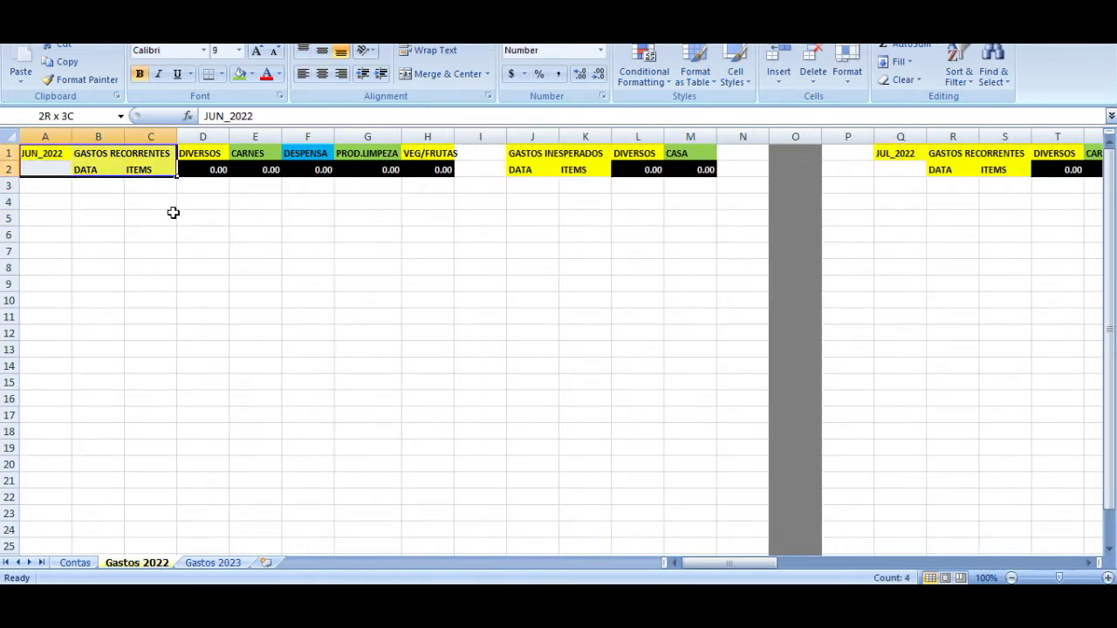
key("ctrl+c")
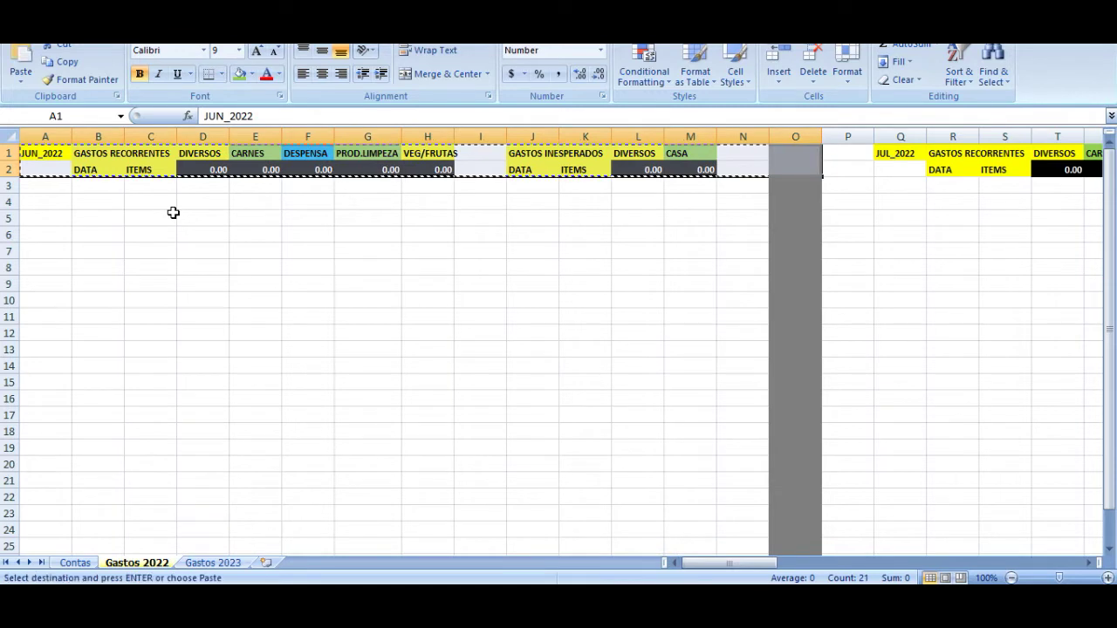
left_click(220, 566)
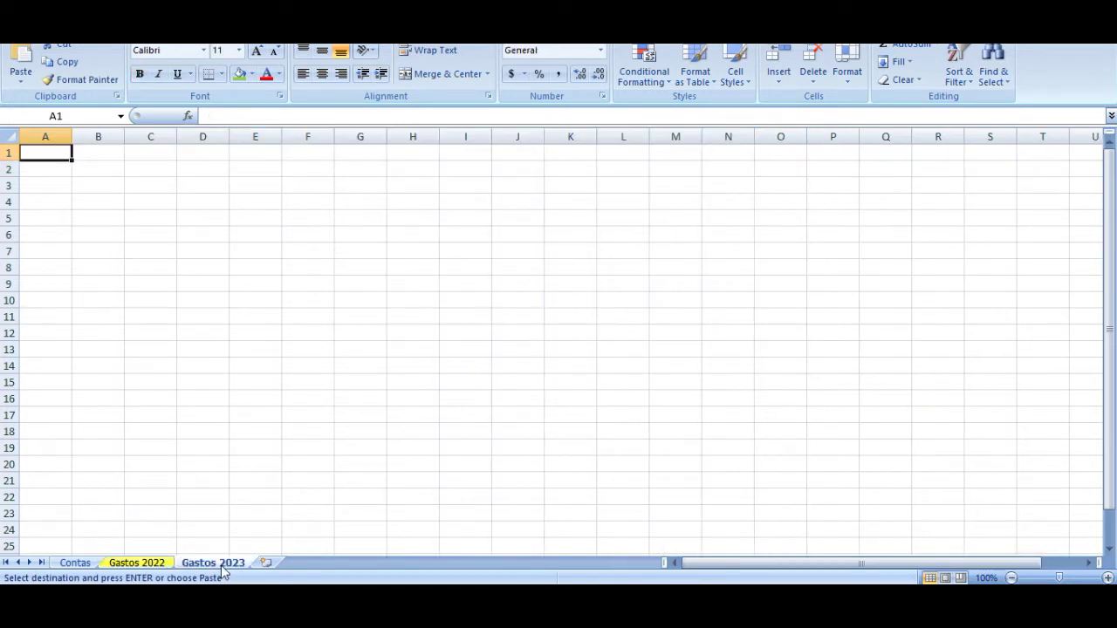
key("ctrl+v")
- Change the month heading in A1 of Gastos 2023 to JAN_2023
key("F2")
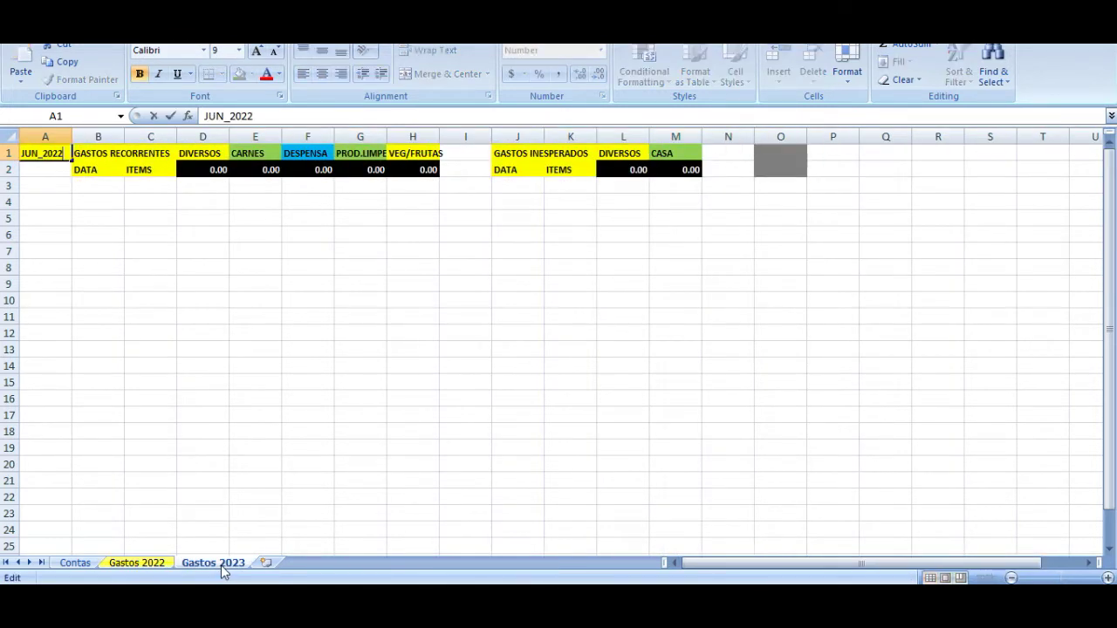
key("shift+Right")
key("shift+Right")
key("shift+Right")
type("JAN_2023")
key("Return")
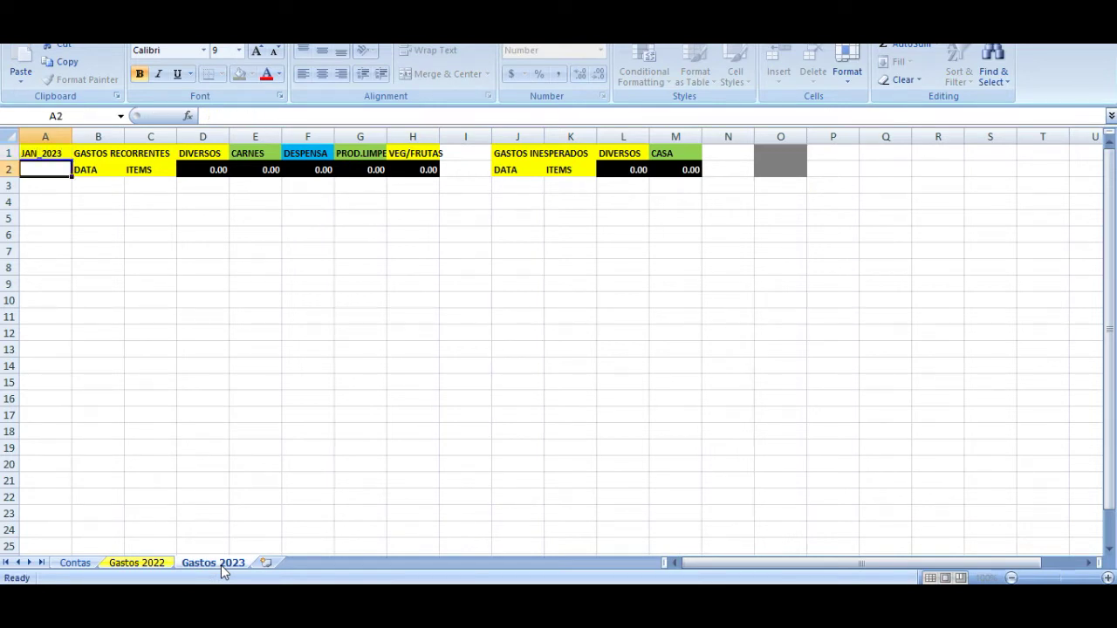
- Check the category headings and total formulas in the pasted block on Gastos 2023
key("Up")
key("Right")
key("Right")
key("Right")
key("Right")
key("Right")
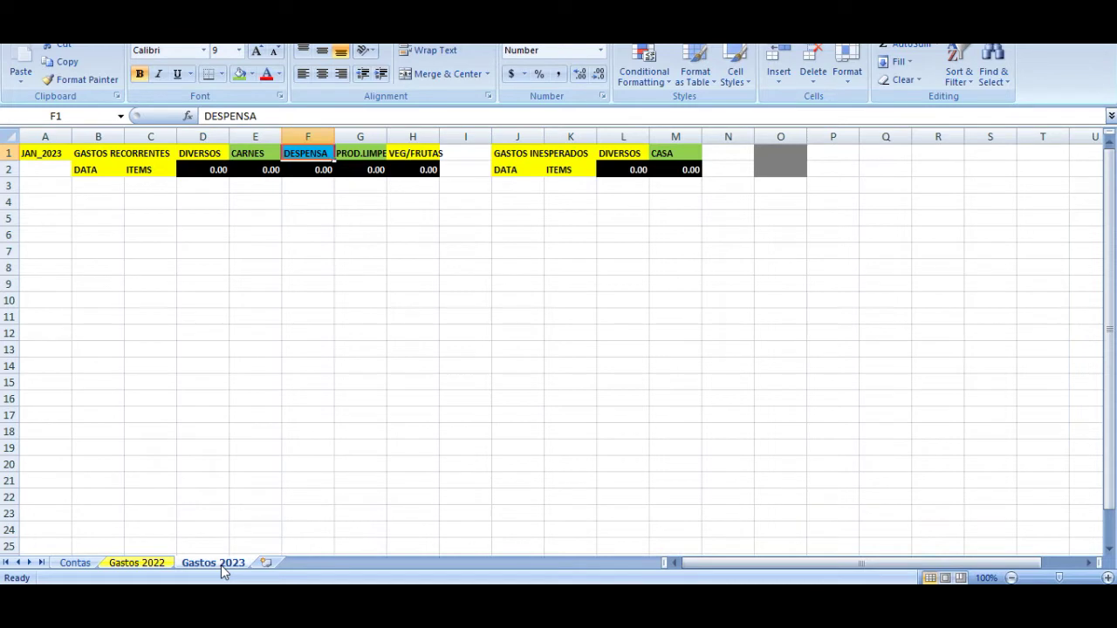
key("Right")
key("Down")
key("Down")
key("Up")
key("Left")
key("Left")
key("Left")
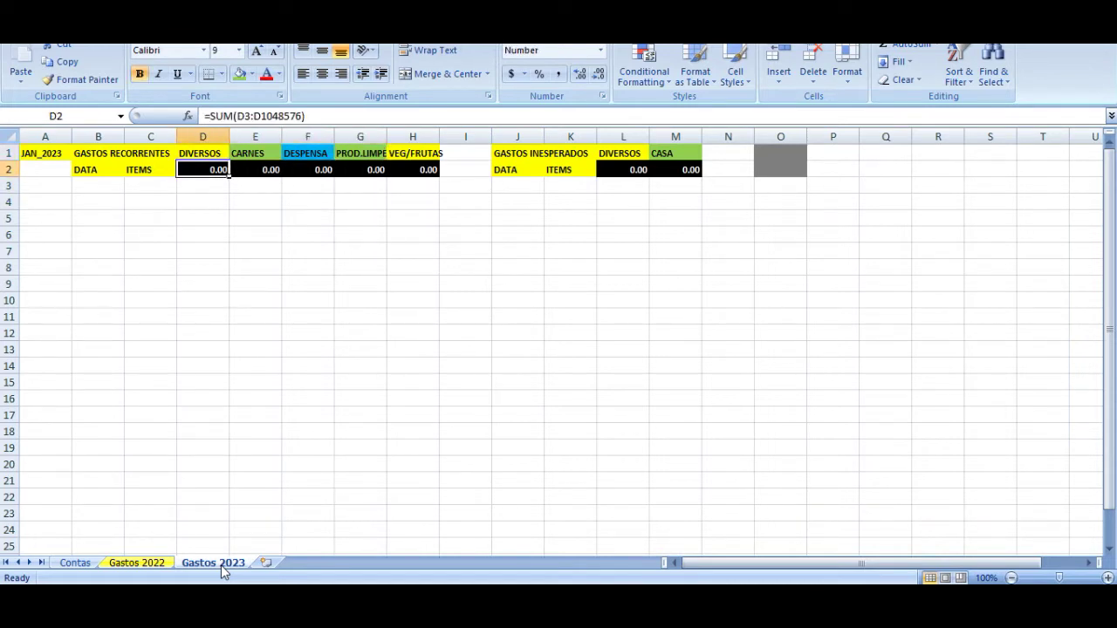
key("Right")
key("Right")
key("Right")
key("Right")
key("Right")
key("Right")
key("Right")
key("Right")
key("Right")
key("Right")
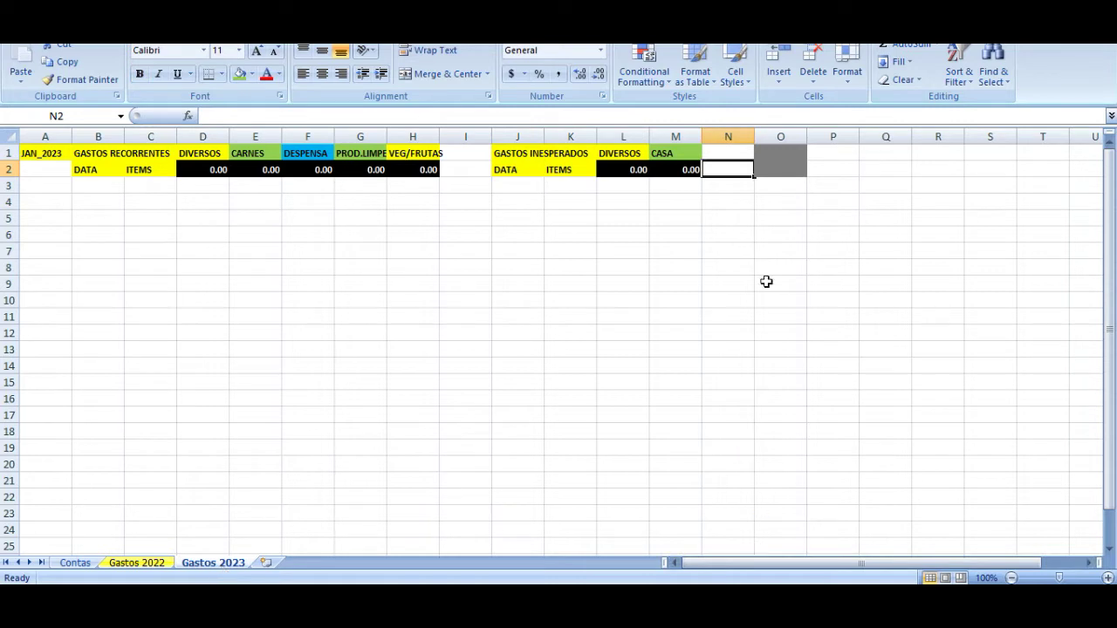
- Fill the whole of column O on Gastos 2023 with dark grey as a divider and return to A1
left_click(777, 136)
left_click(253, 74)
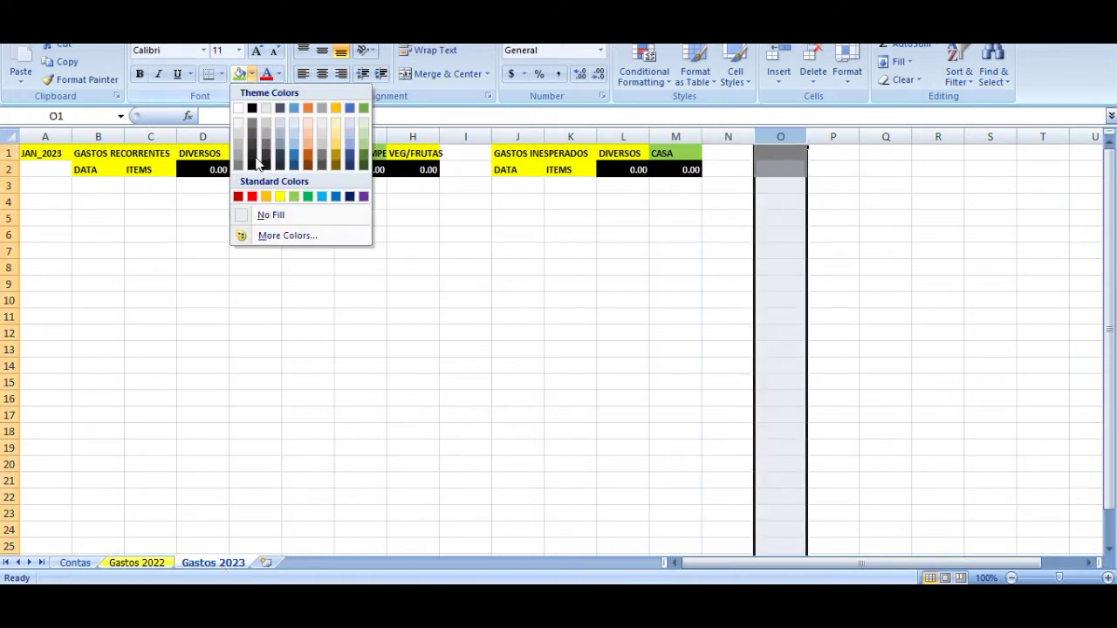
left_click(240, 166)
key("ctrl+Left")
key("ctrl+Left")
key("ctrl+Left")
key("ctrl+Left")
key("ctrl+Left")
key("ctrl+Left")
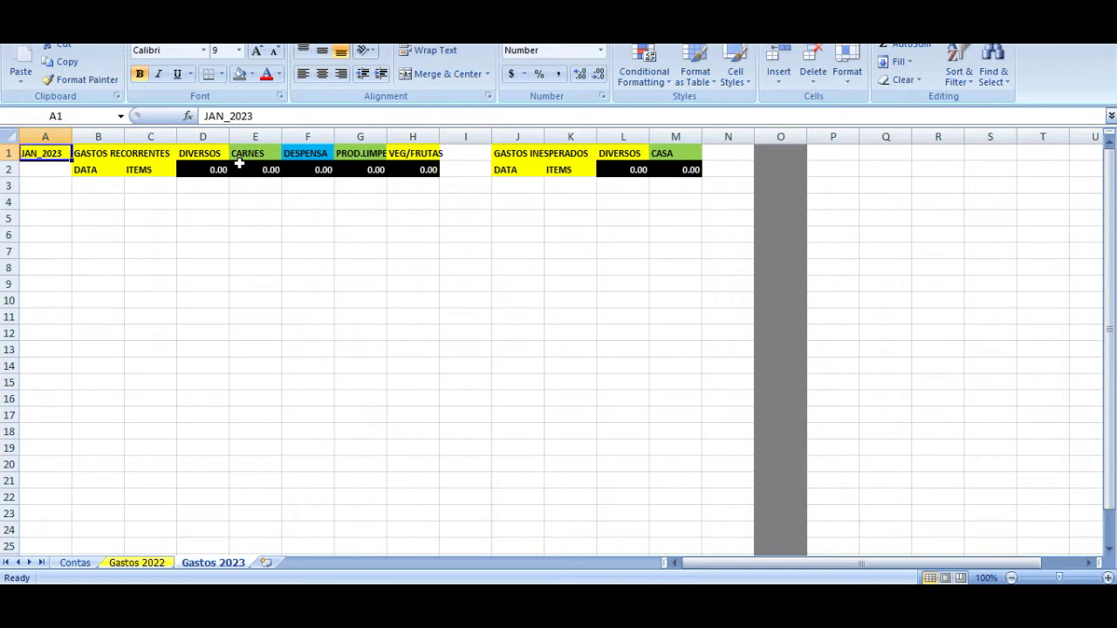
- Switch back to the Gastos 2022 sheet to view its header blocks
key("Down")
key("Down")
key("Up")
key("Up")
left_click(141, 563)
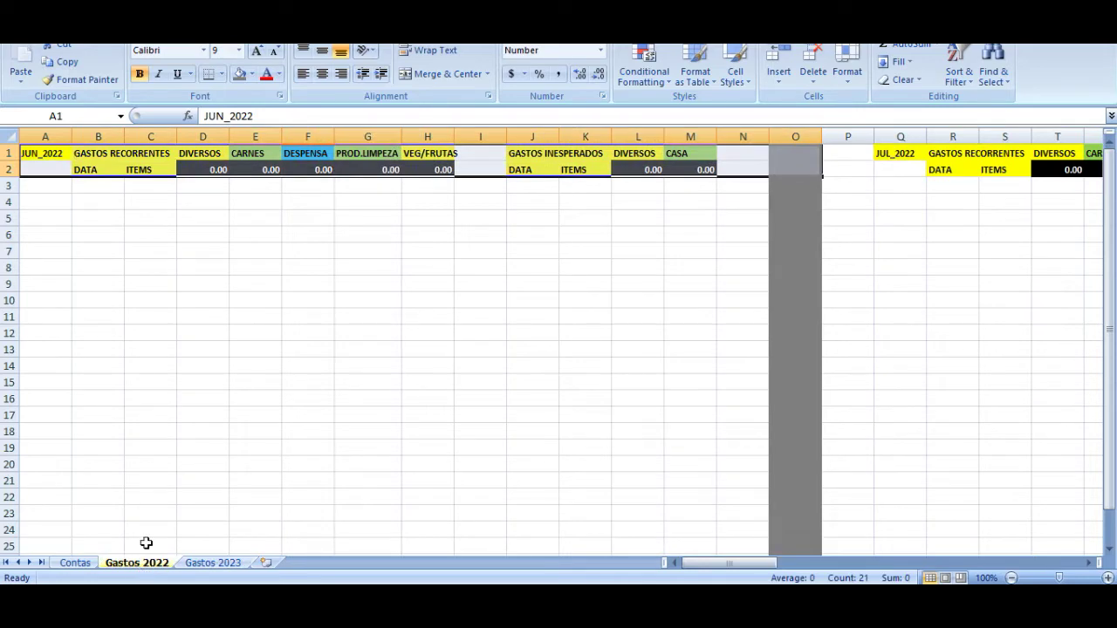
- Look through the monthly expense blocks on Gastos 2022 from JUN_2022 across to DEZ_2022
left_click(345, 248)
key("Up")
key("Up")
key("Up")
key("Up")
key("Up")
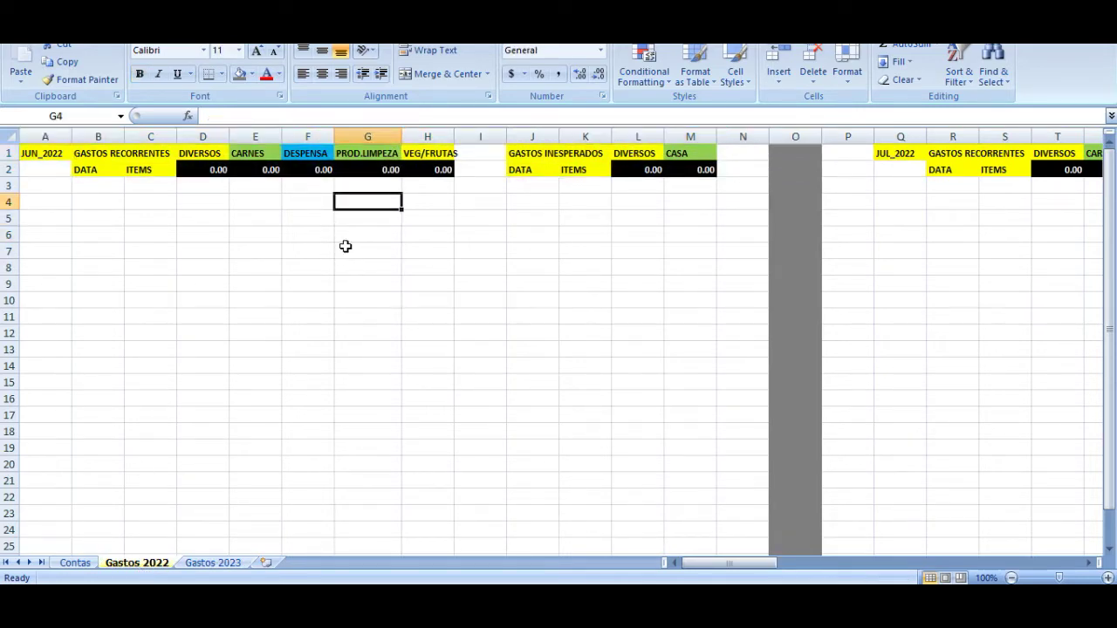
key("Right")
key("Right")
key("Right")
key("Right")
key("Right")
key("Right")
key("Right")
key("Right")
key("Right")
key("Right")
key("Right")
key("Right")
key("Right")
key("Right")
key("Right")
key("Right")
key("Right")
key("Right")
key("Right")
key("Right")
key("Right")
key("Right")
key("Right")
key("Right")
key("Right")
key("Right")
key("Right")
key("Right")
key("Right")
key("Right")
key("Right")
key("Right")
key("Right")
key("Right")
key("Right")
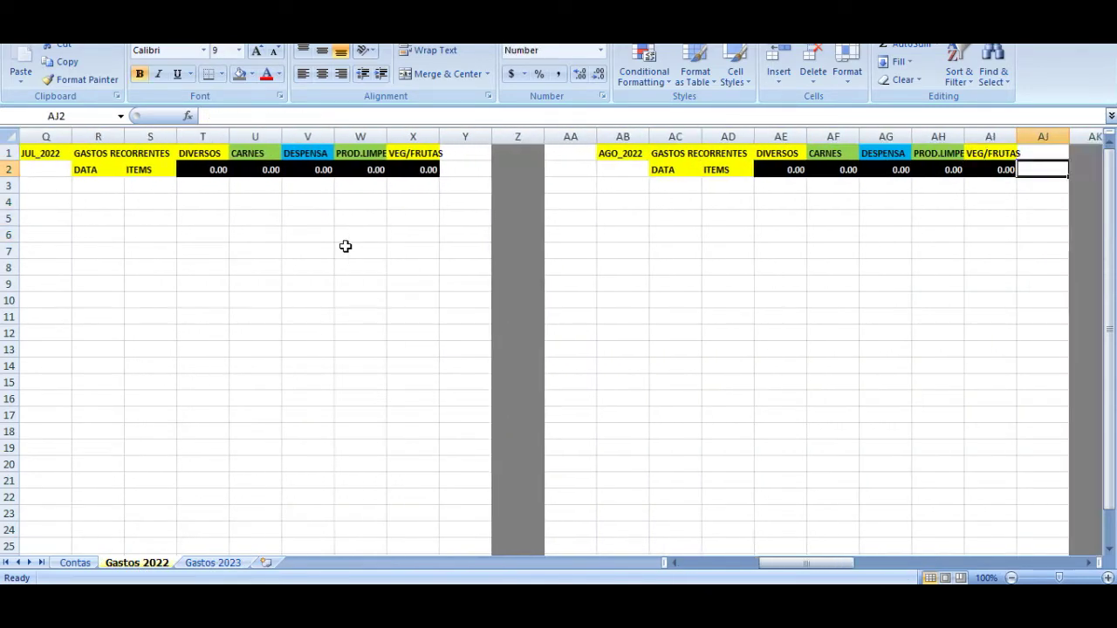
key("Right")
key("Right")
key("Right")
key("Right")
key("Right")
key("Right")
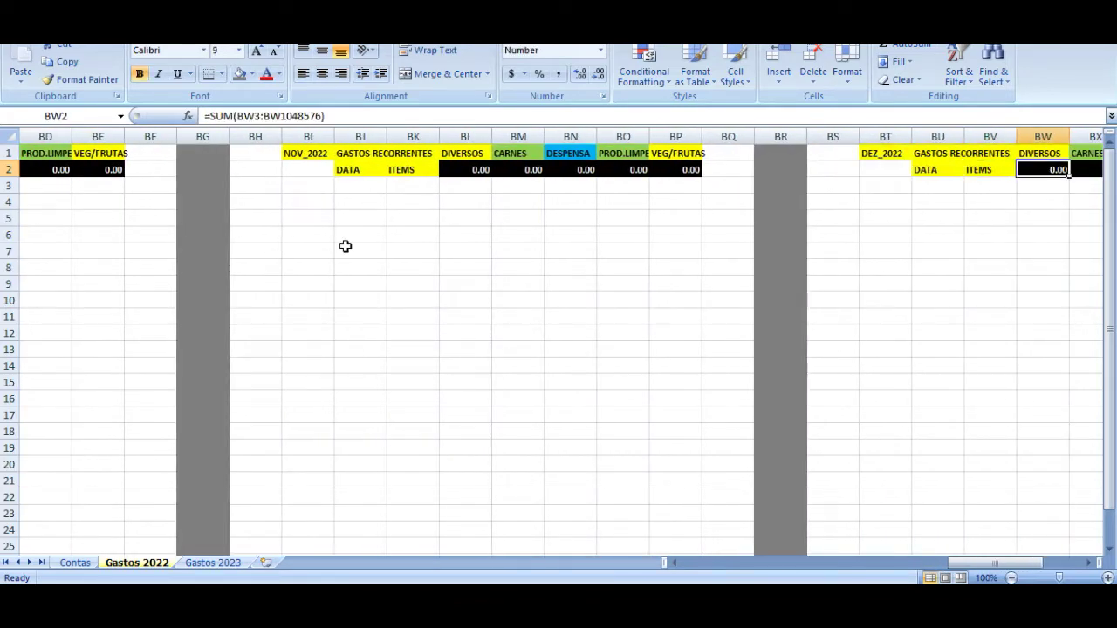
key("Left")
key("Left")
key("Left")
key("Left")
key("Up")
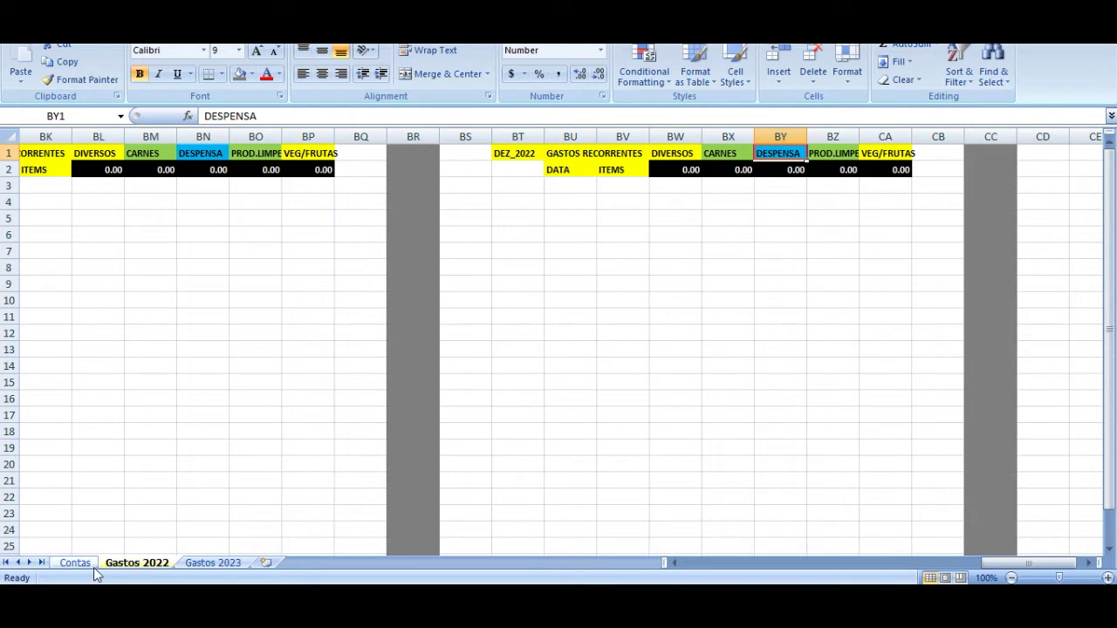
- View the January block on Gastos 2023, and return to Gastos 2022 to review its last monthly blocks
left_click(216, 565)
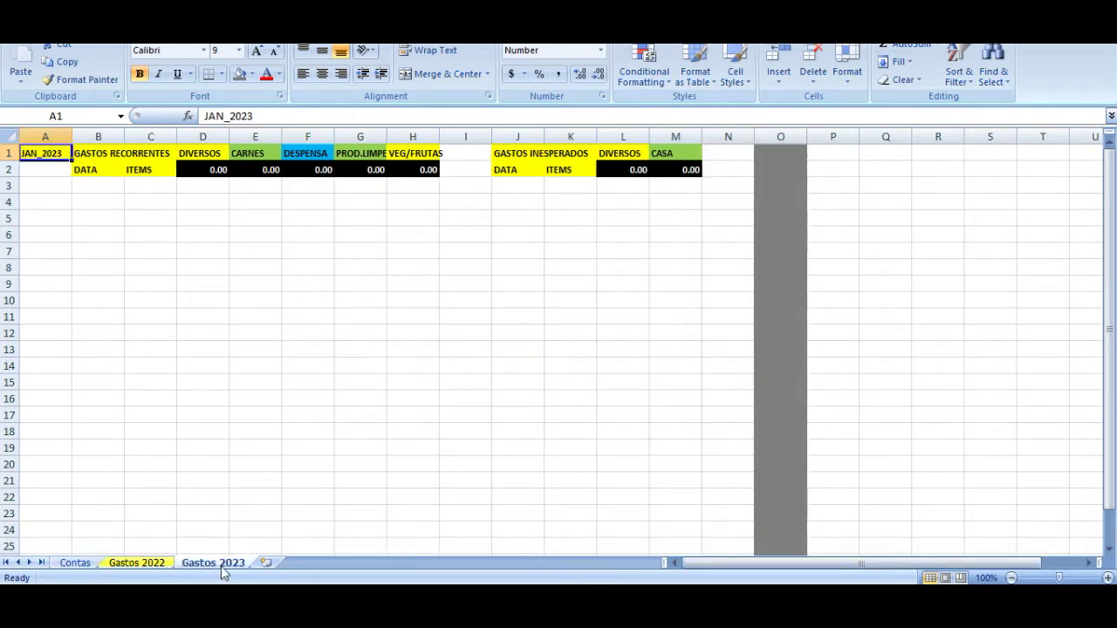
left_click(154, 565)
key("Left")
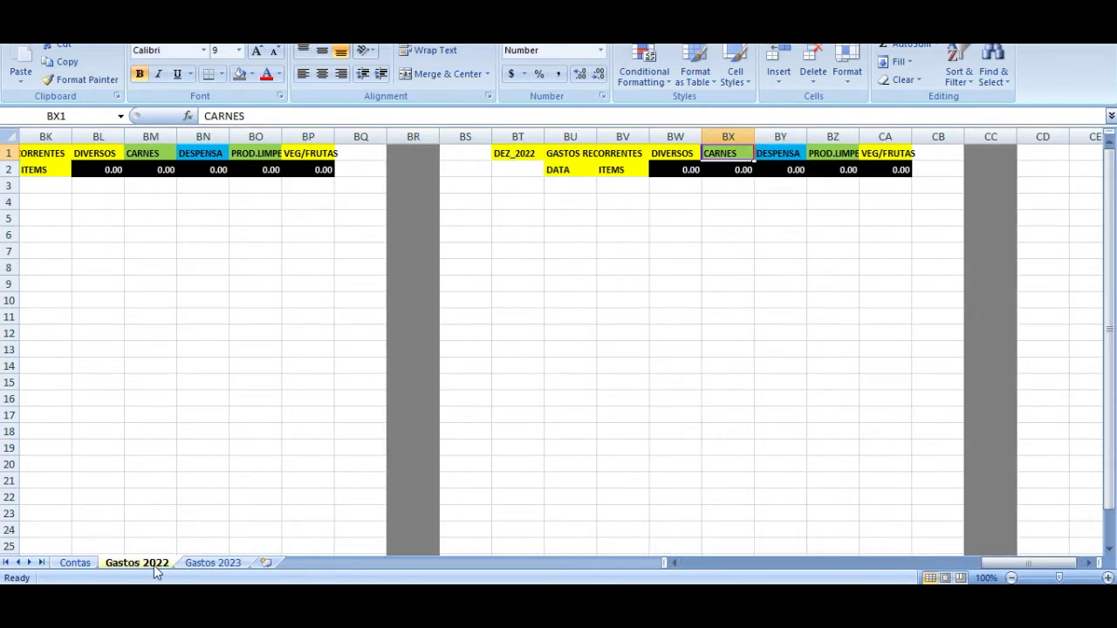
key("Left")
key("Left")
key("Left")
key("Left")
key("Left")
key("Left")
key("Left")
key("Left")
key("Left")
key("Left")
key("Left")
key("Left")
key("Left")
key("Left")
key("Left")
key("Left")
key("Left")
key("Left")
key("Left")
key("Left")
key("Right")
key("Right")
key("Right")
key("Right")
key("Right")
key("Right")
key("Right")
key("Right")
key("Right")
key("Right")
key("Right")
key("Right")
key("Right")
key("Right")
key("Right")
key("Right")
key("Right")
key("Right")
key("Right")
key("Right")
key("Right")
key("Right")
key("Right")
key("Right")
key("Right")
key("Right")
key("Right")
key("Right")
key("Right")
key("Right")
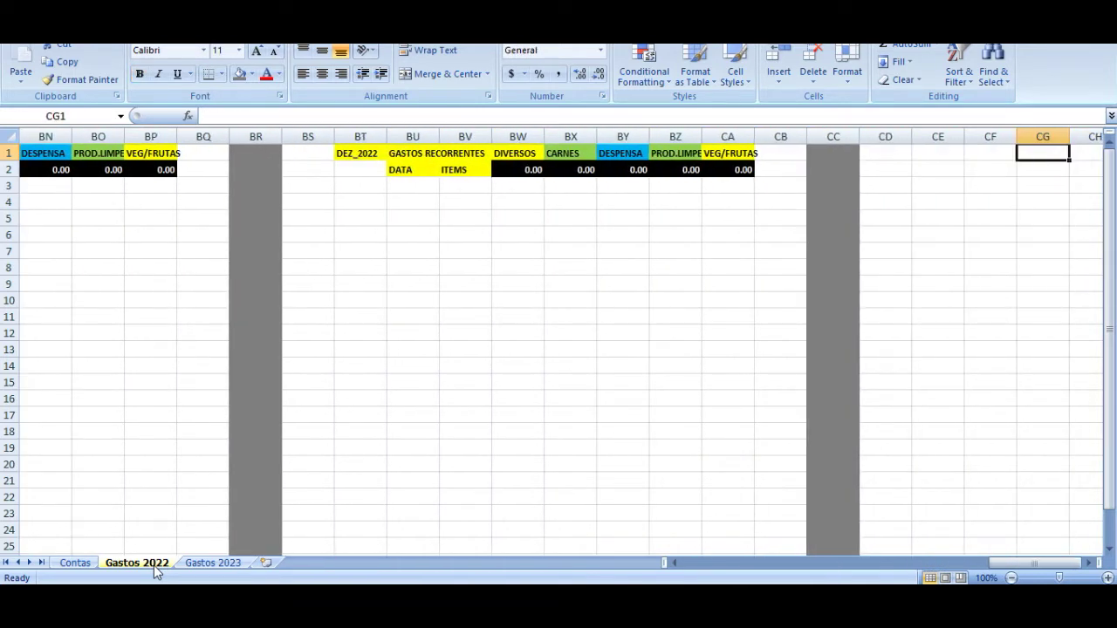
- Find JUN_2022 on the Gastos 2022 sheet to return to the June block heading
left_click(467, 234)
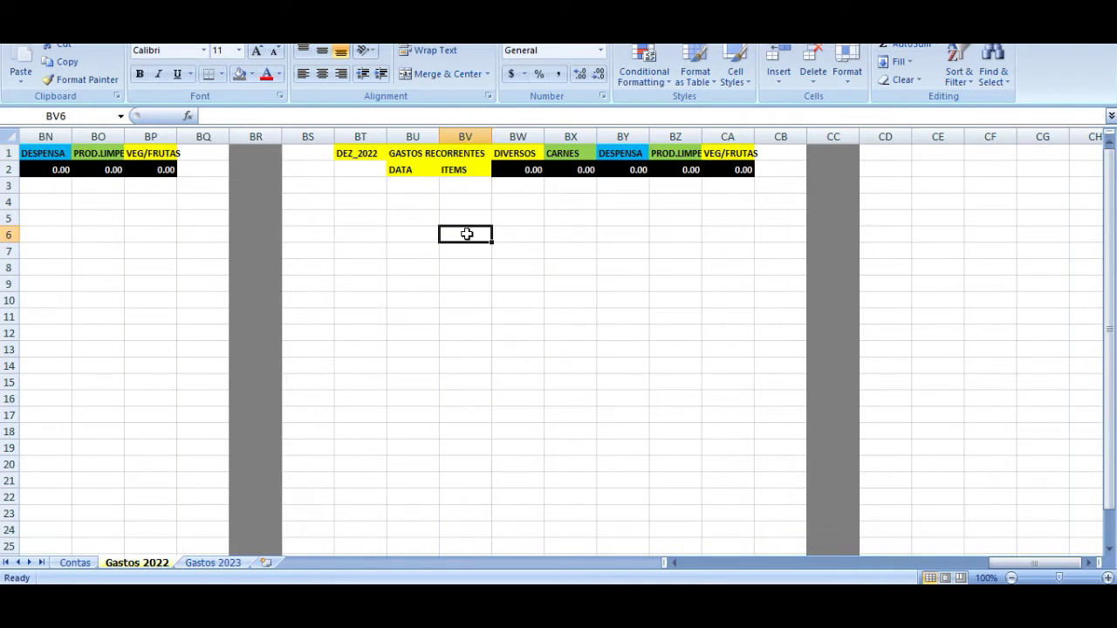
key("ctrl+f")
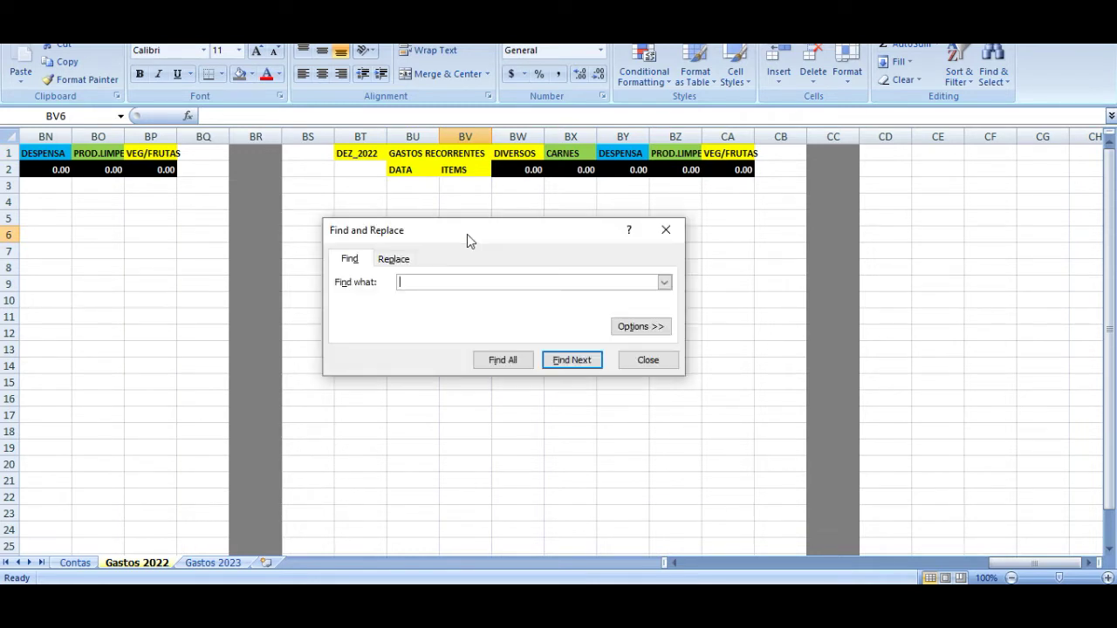
type("JUN_2022")
key("Return")
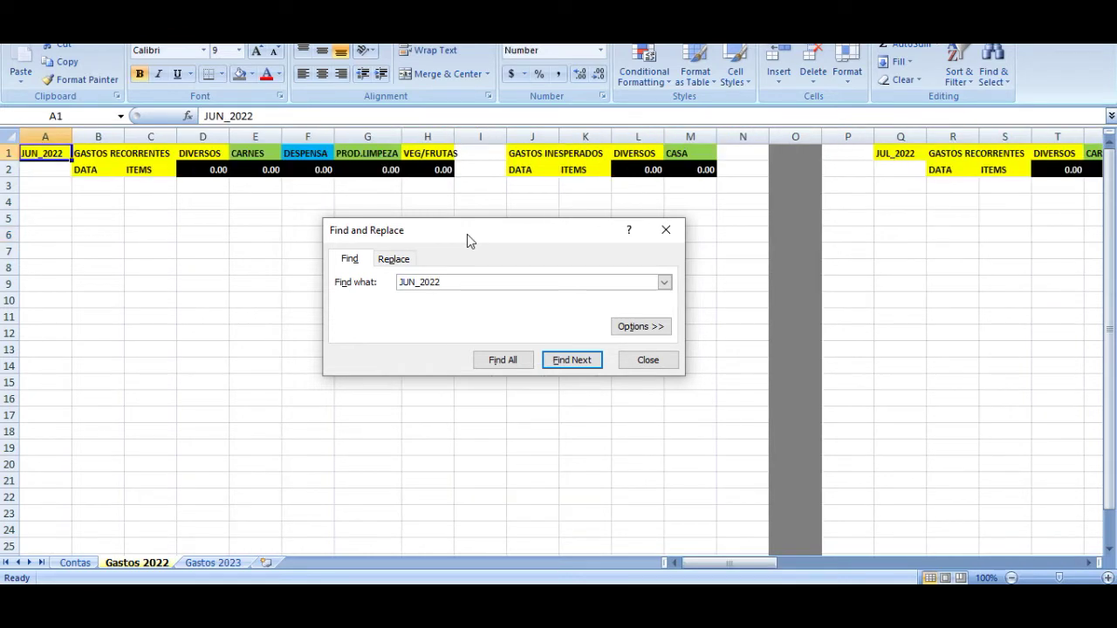
key("Escape")
key("Down")
key("Up")
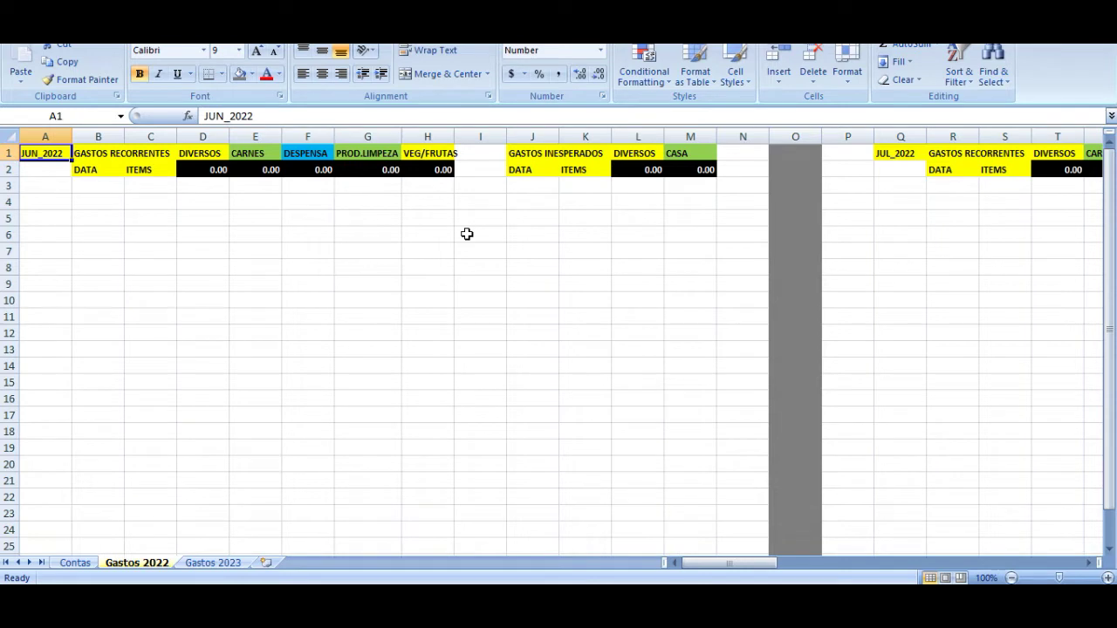
key("Down")
key("Down")
key("Down")
key("Up")
key("Up")
key("Up")
key("Down")
key("Down")
key("Up")
key("Up")
key("Down")
key("Down")
key("Down")
key("Up")
key("Up")
key("Up")
key("Right")
key("Right")
key("Right")
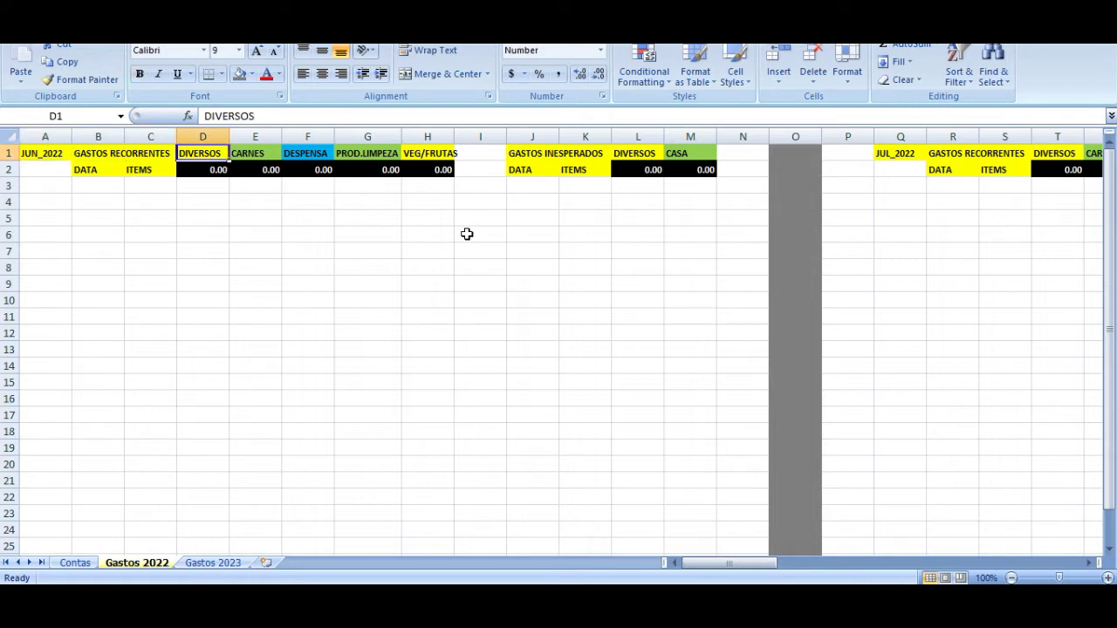
- Enter the date 6/15/22 in J4 and the item CHUVEIRO NOVO in K4 under GASTOS INESPERADOS
left_click(531, 201)
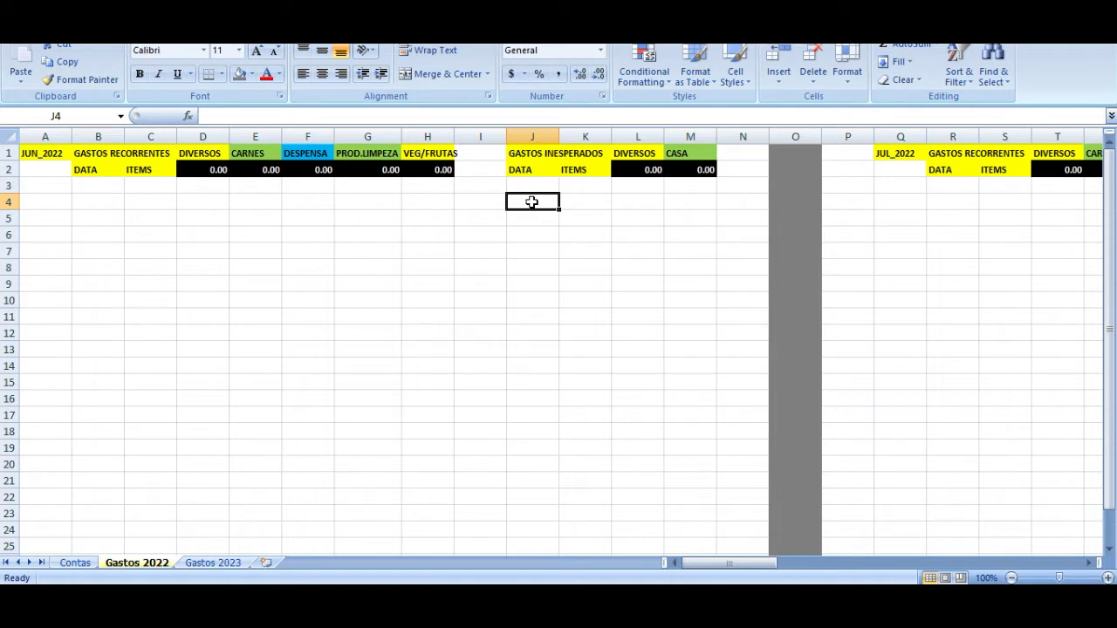
type("6")
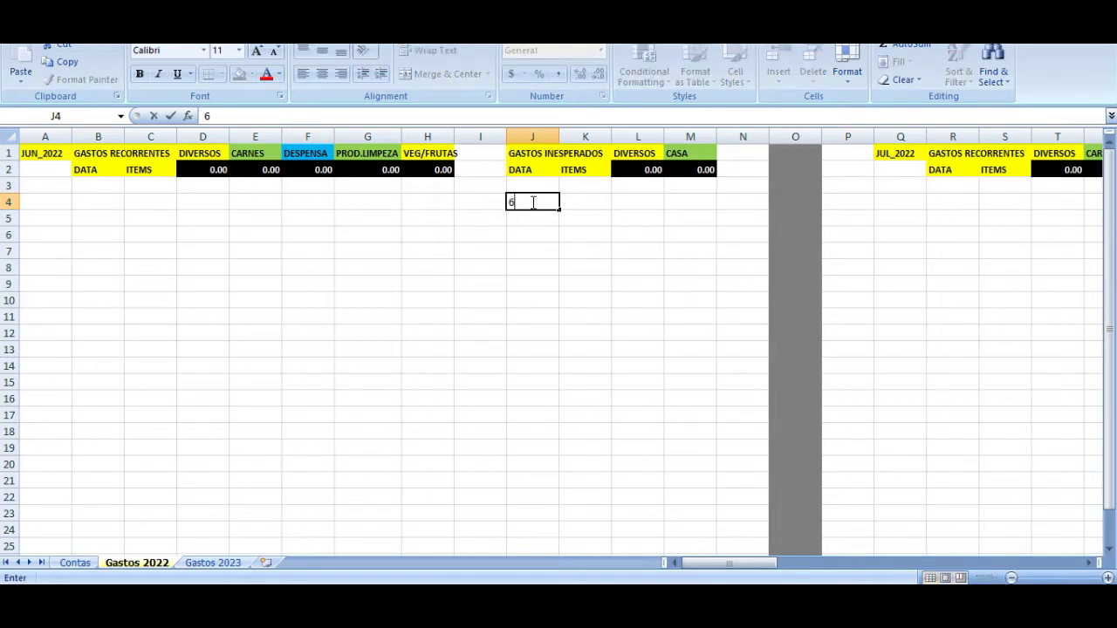
type("/15/22")
key("Tab")
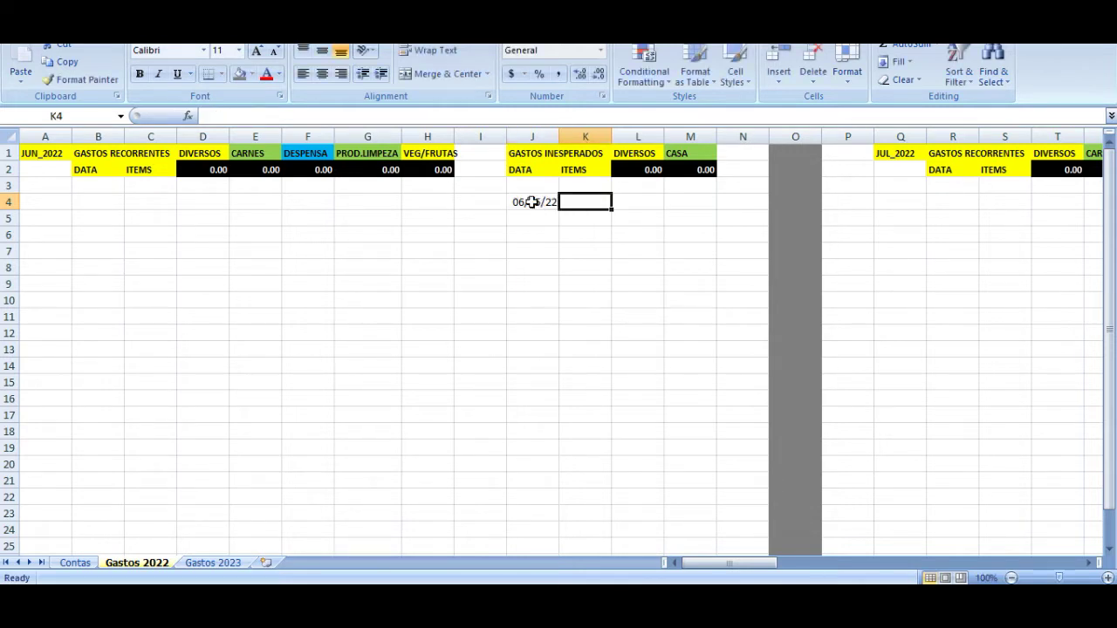
type("C")
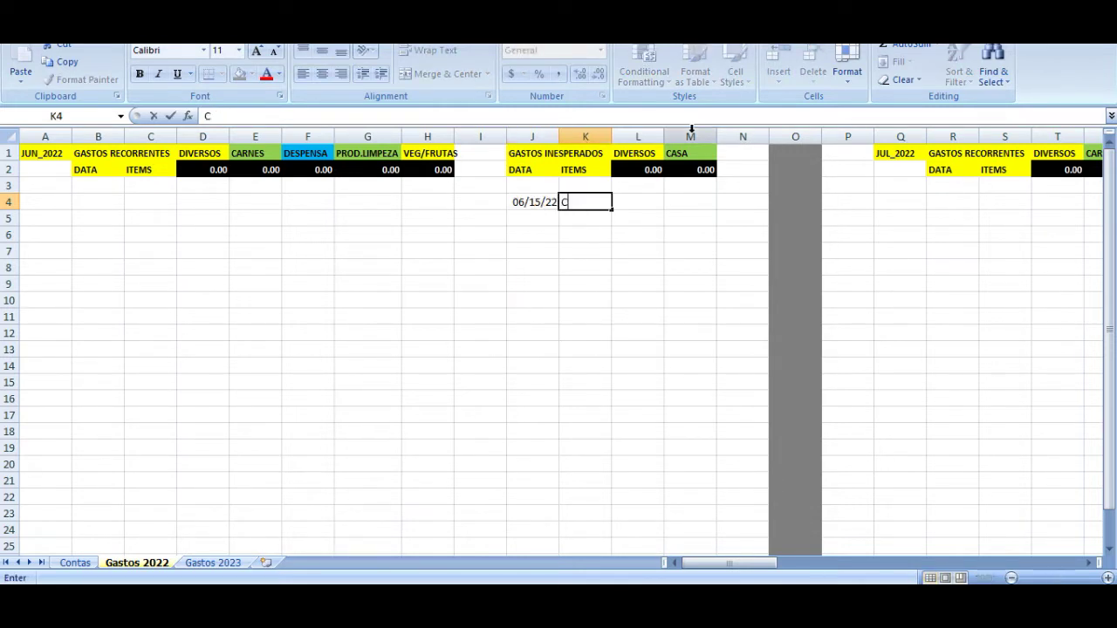
type("HUVEIRO NOVO")
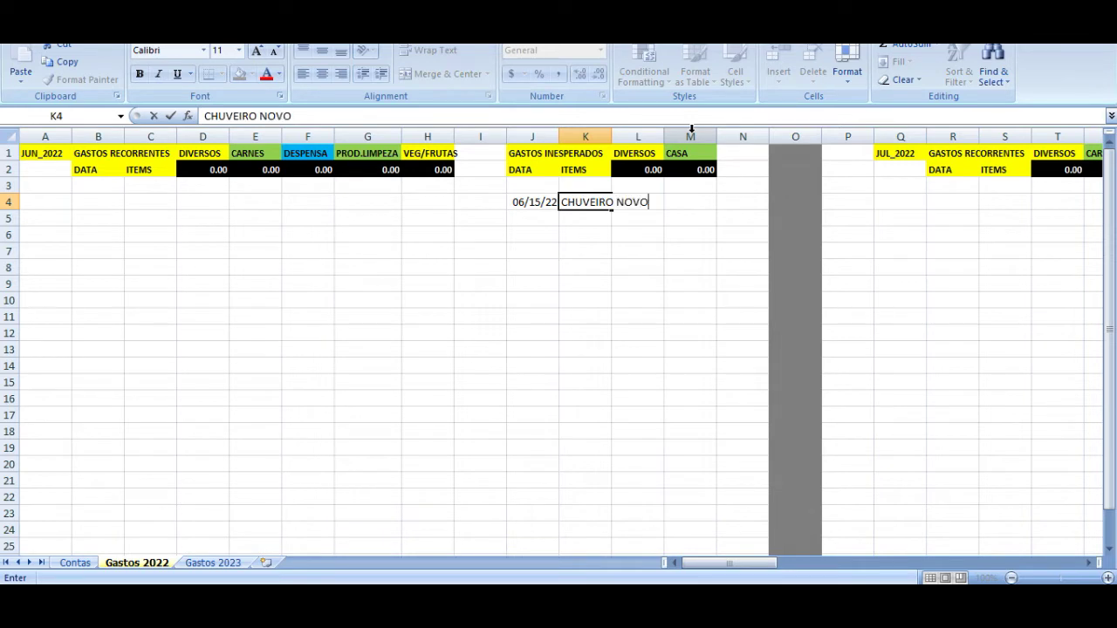
key("Return")
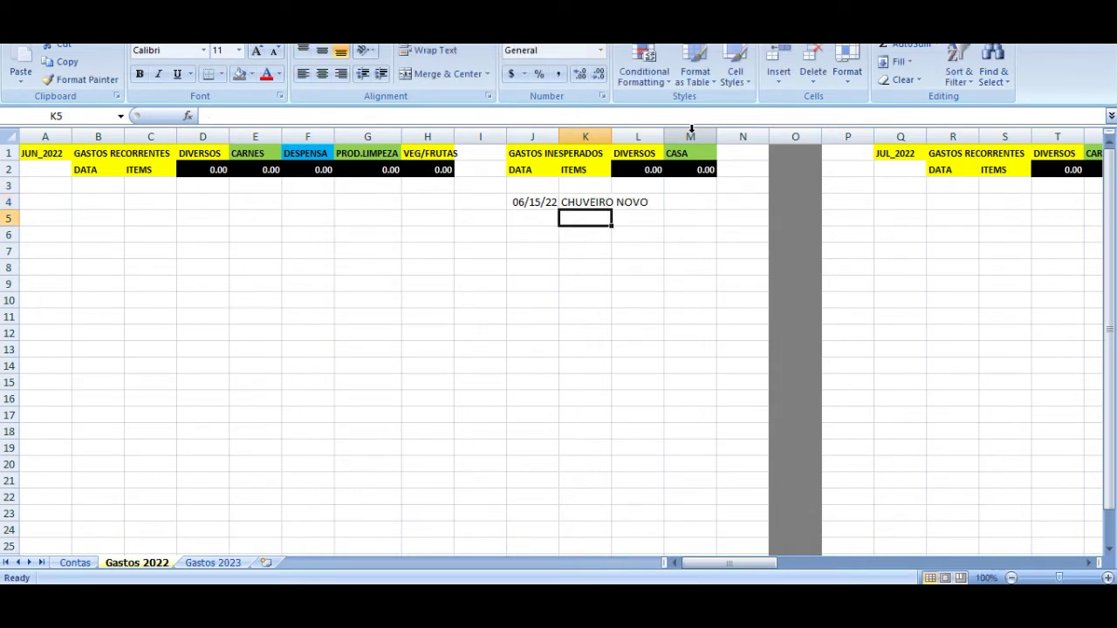
- Fit column K to its content and enter 100 for the shower under CASA in M4
double_click(612, 137)
key("Up")
key("Right")
key("Right")
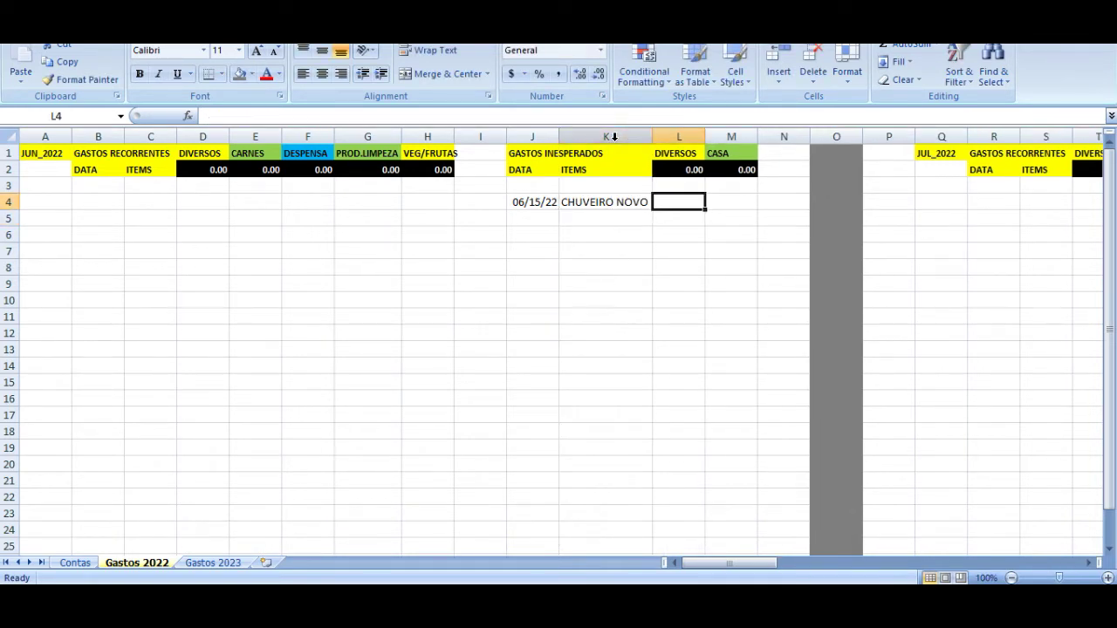
type("100")
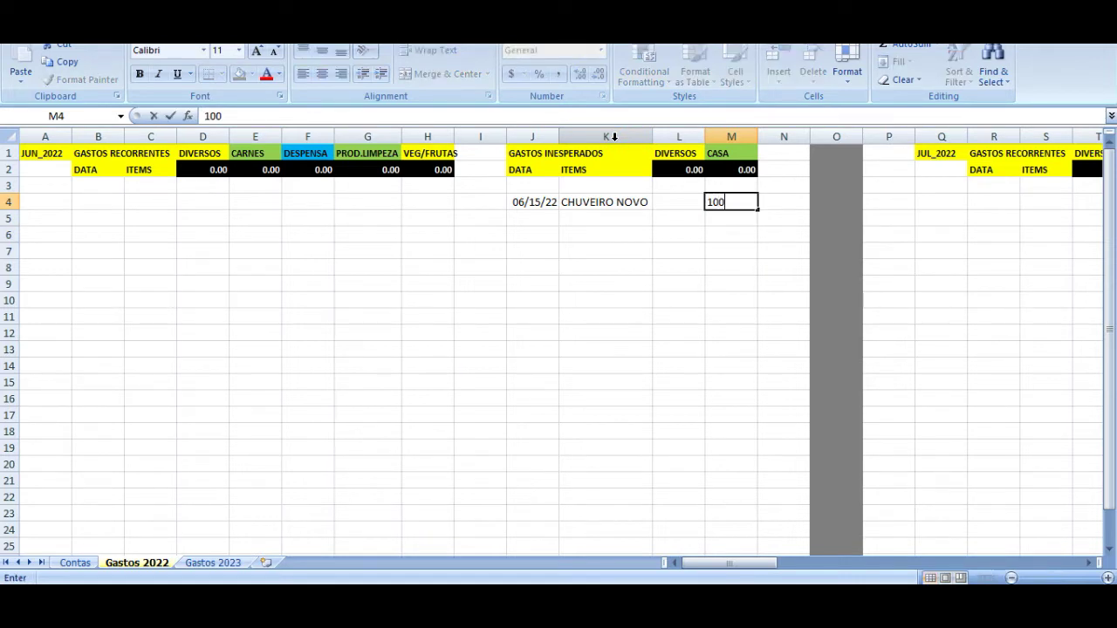
key("Return")
key("Up")
key("Up")
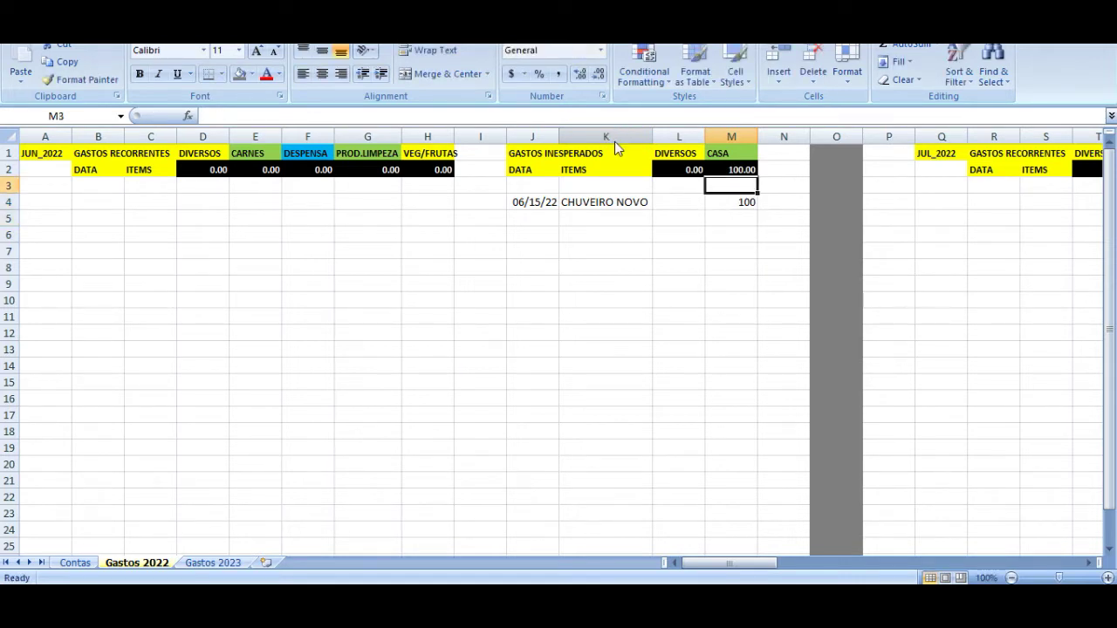
key("Up")
key("Down")
- Copy the date from J4 to J5 and enter NOVO CELULAR as the item in K5
key("Down")
key("Left")
key("Left")
key("Left")
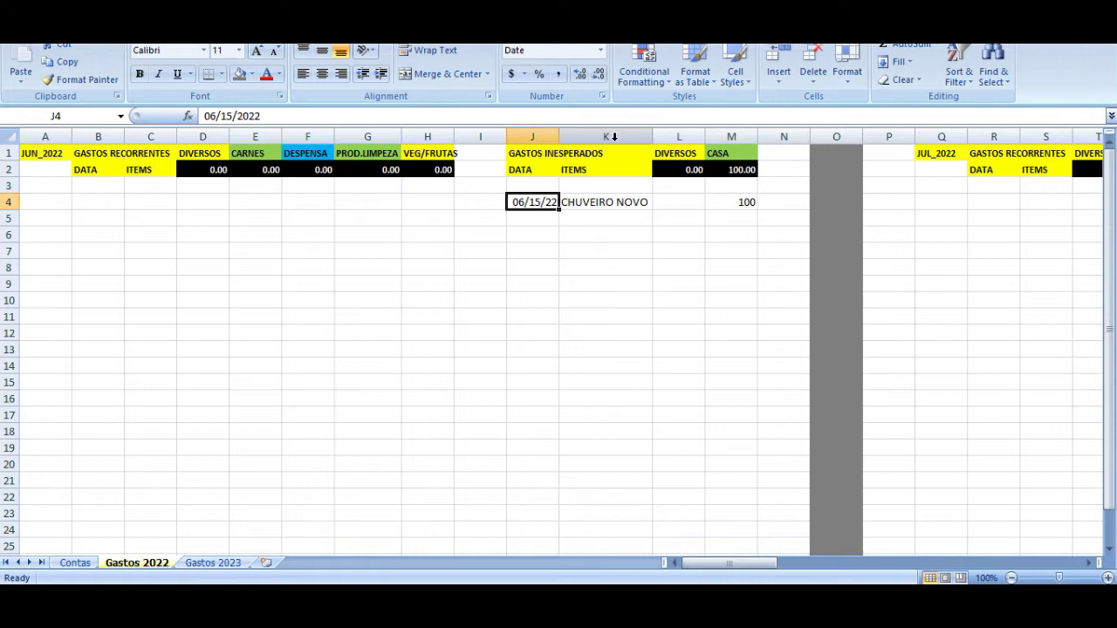
key("ctrl+c")
key("Down")
key("ctrl+v")
key("Right")
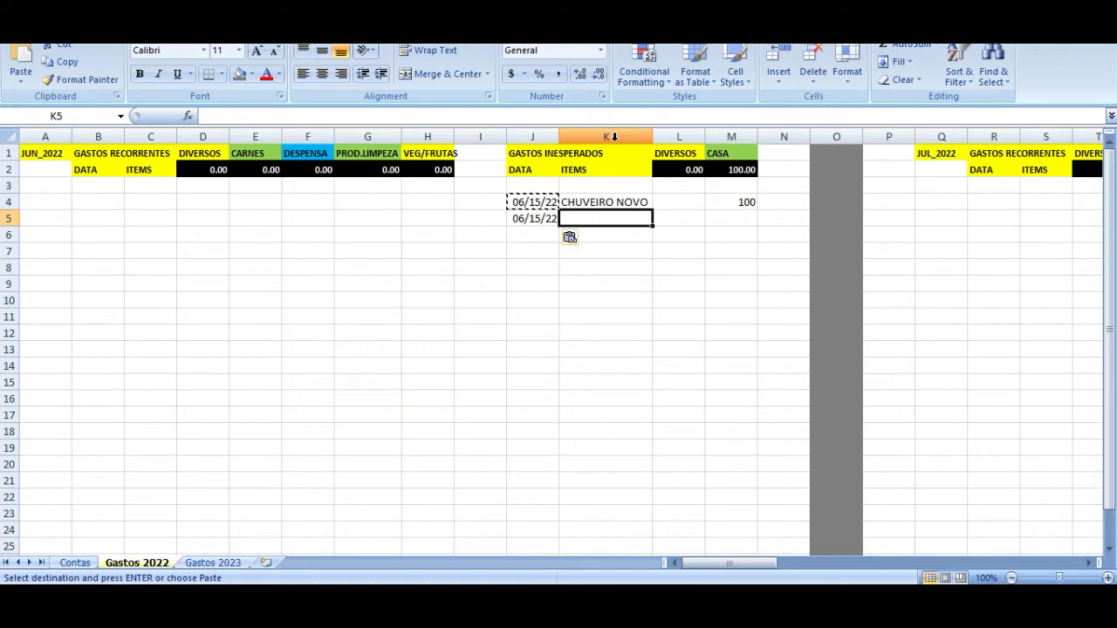
type("NOV")
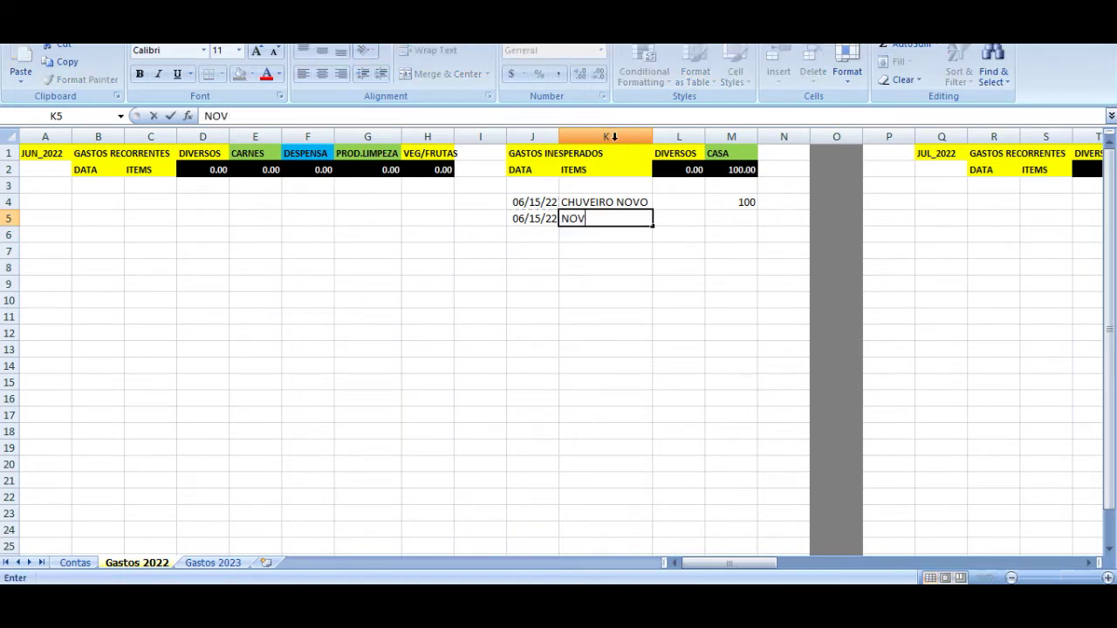
type("O CELULAR")
key("Return")
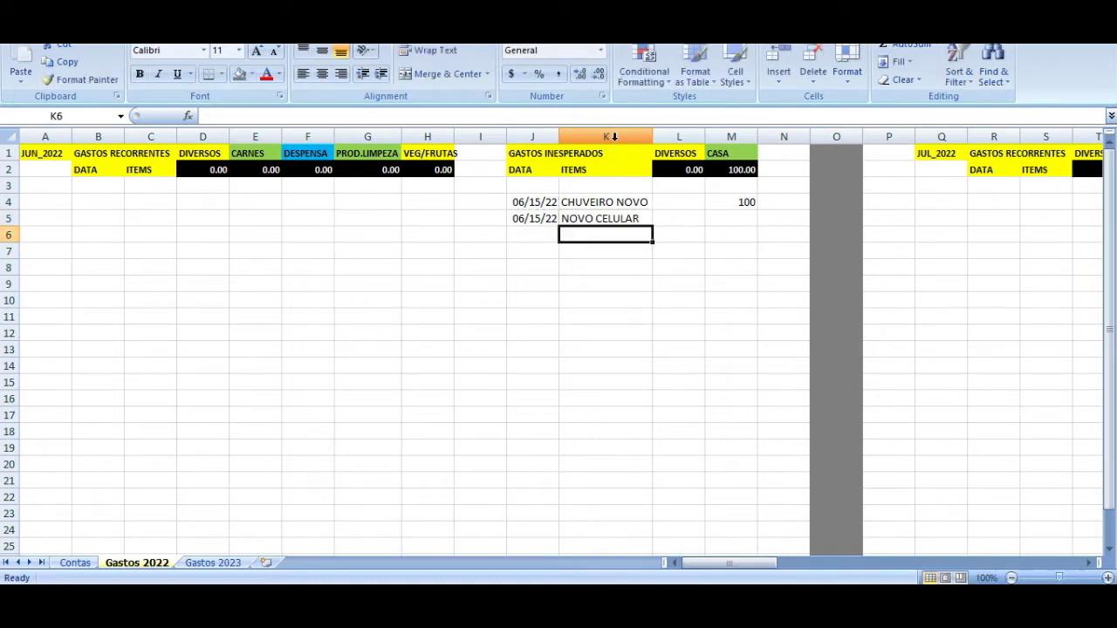
- Enter 1000 for the new cell phone under DIVERSOS in L5 and check the column's total formula in L2
key("Up")
key("Right")
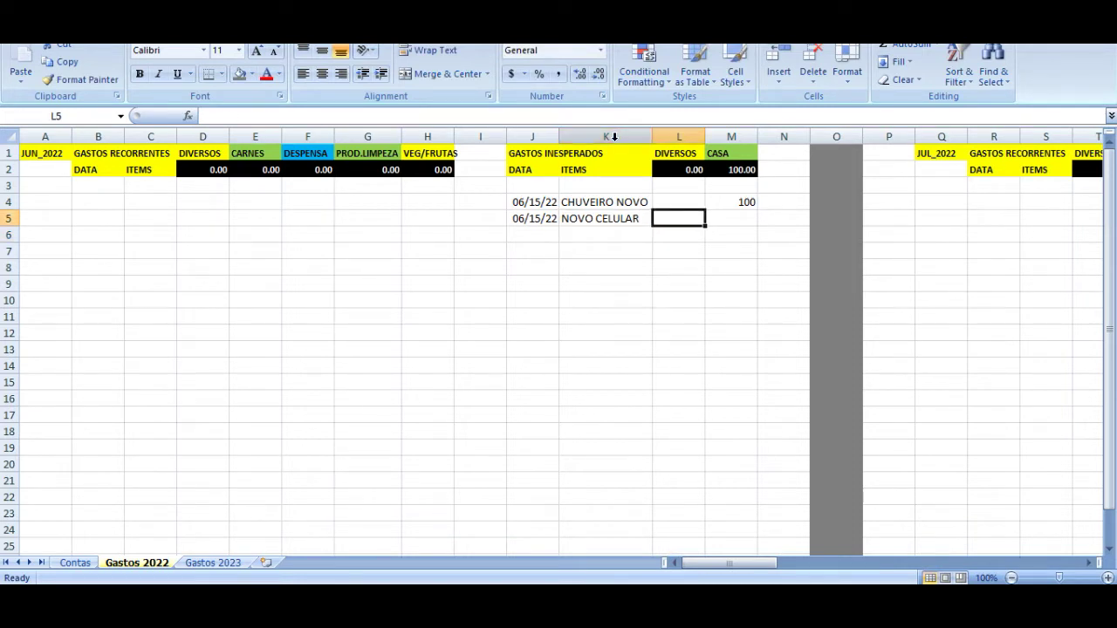
type("1000")
key("Return")
key("Up")
key("Up")
key("Up")
key("Up")
key("Up")
key("Down")
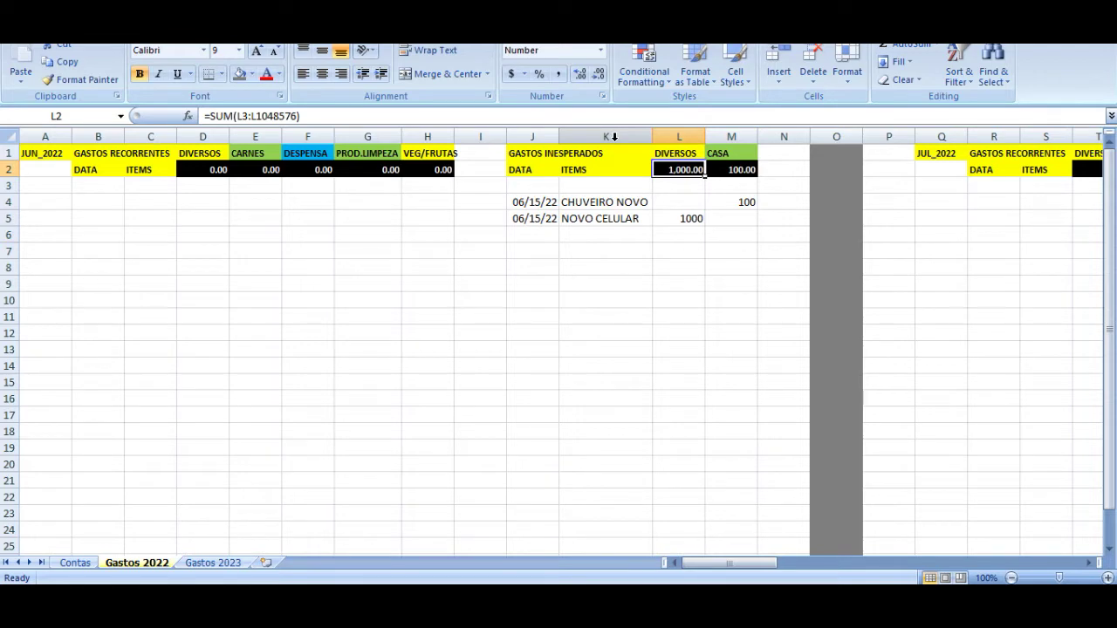
- Review the household expense categories under DESPESAS CASA on the Contas sheet, ending on MANUTENCAO DA CASA in A18
left_click(94, 563)
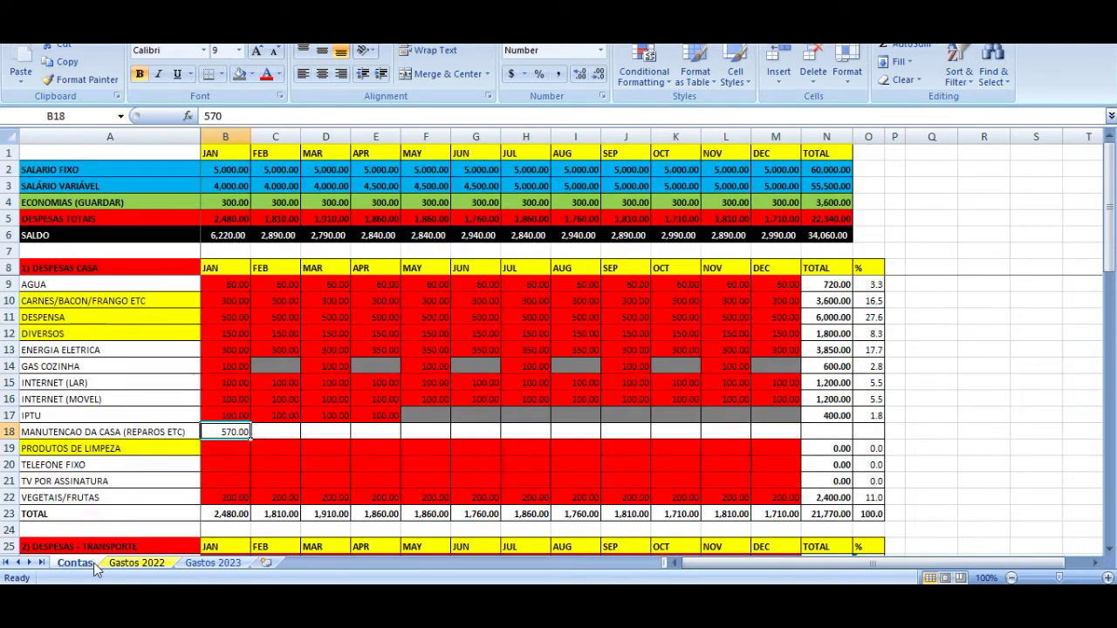
key("Down")
key("Down")
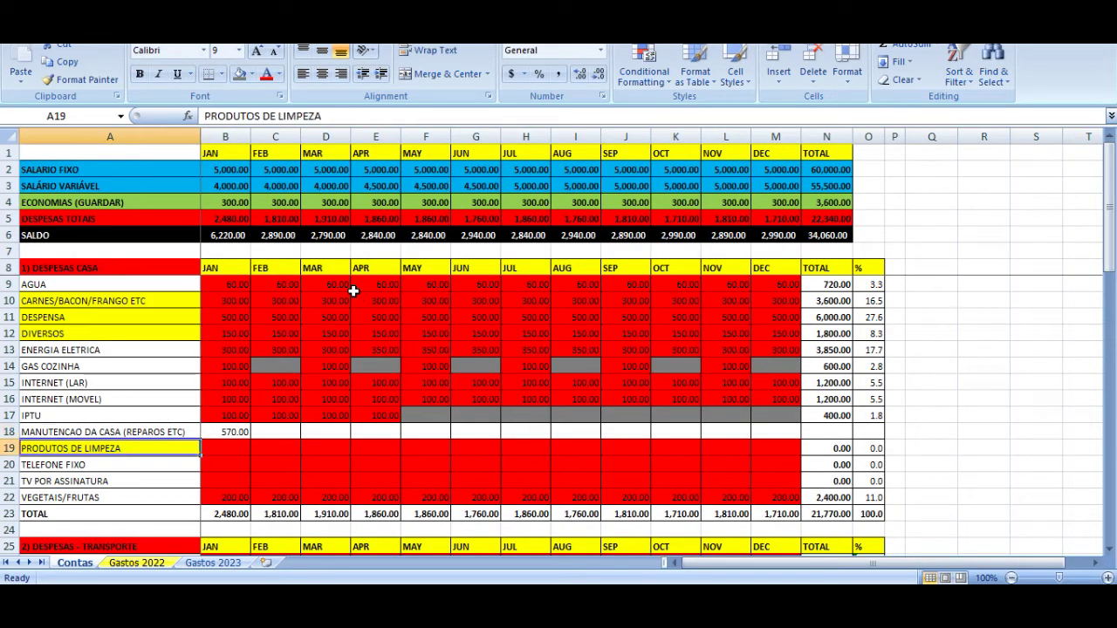
key("Up")
key("Up")
key("Up")
key("Up")
key("Up")
key("Up")
key("Up")
key("Up")
key("Down")
key("Down")
key("Down")
key("Down")
key("Down")
key("Down")
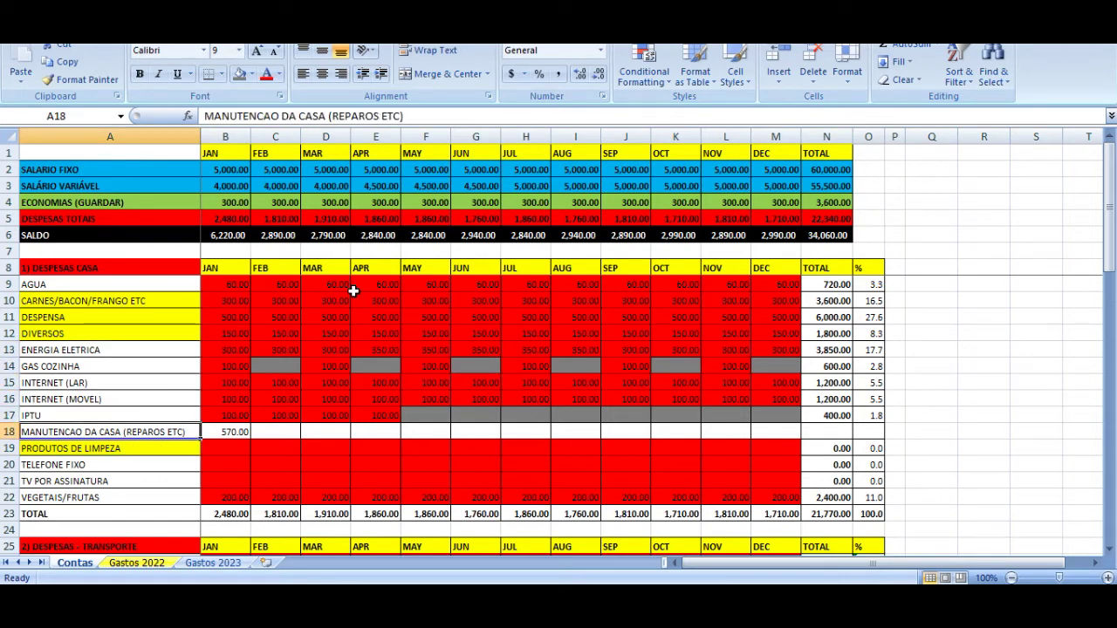
- Fill the MANUTENCAO DA CASA (REPAROS ETC) label in A18 of the Contas sheet with yellow
left_click(137, 562)
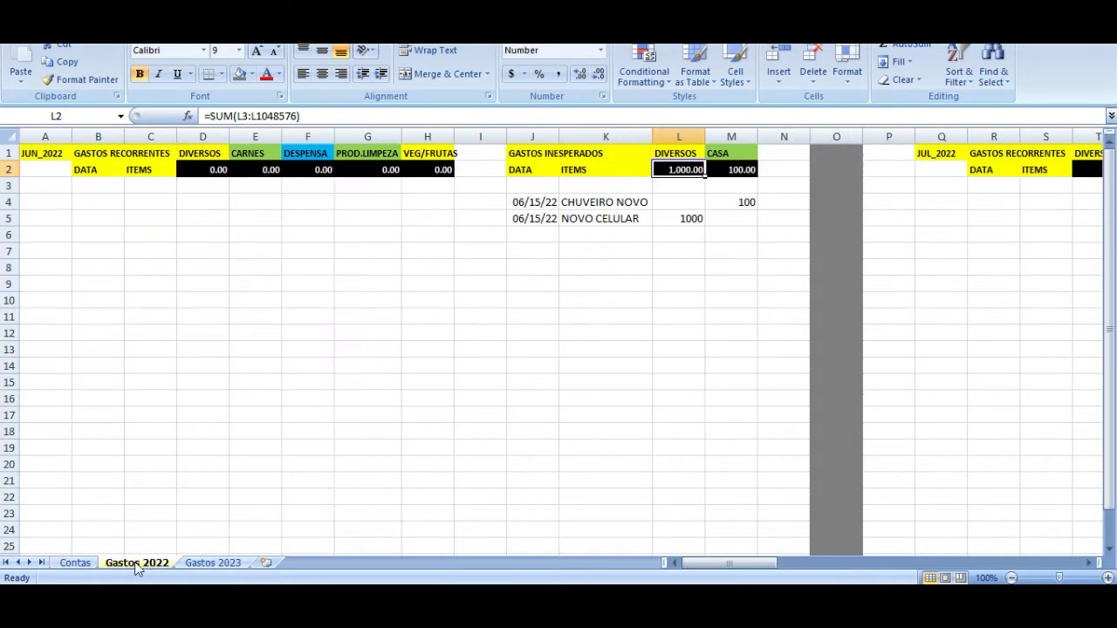
left_click(75, 563)
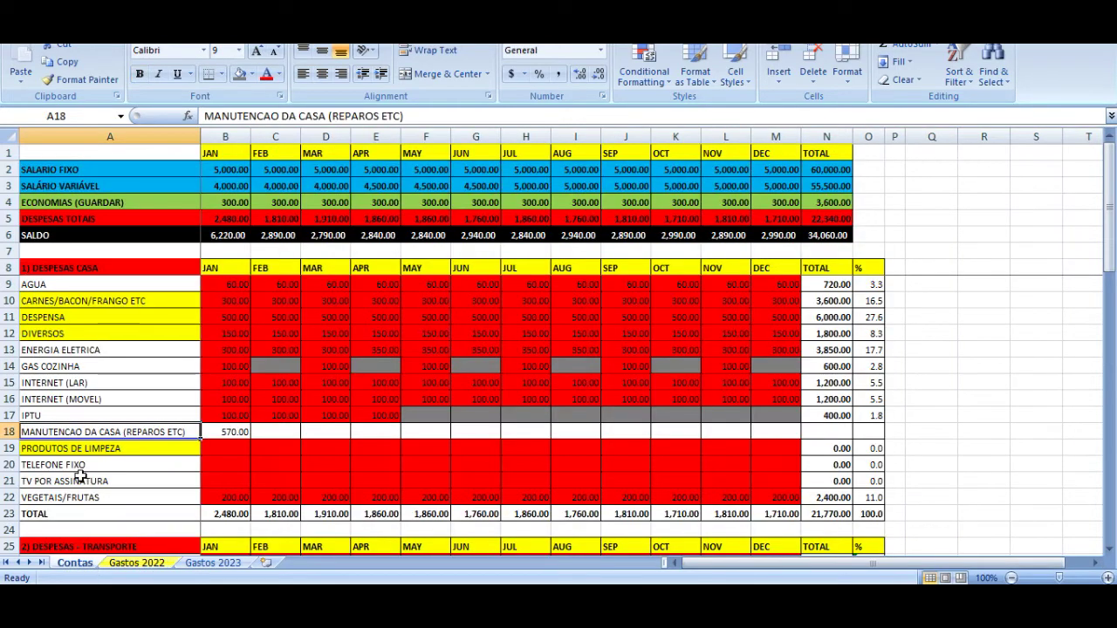
left_click(253, 75)
left_click(279, 197)
- Compare the yellow DESPESAS CASA categories on Contas with the June expense columns on the Gastos 2022 sheet
key("Up")
key("Up")
key("Up")
key("Up")
key("Up")
key("Up")
key("Up")
key("Up")
key("Up")
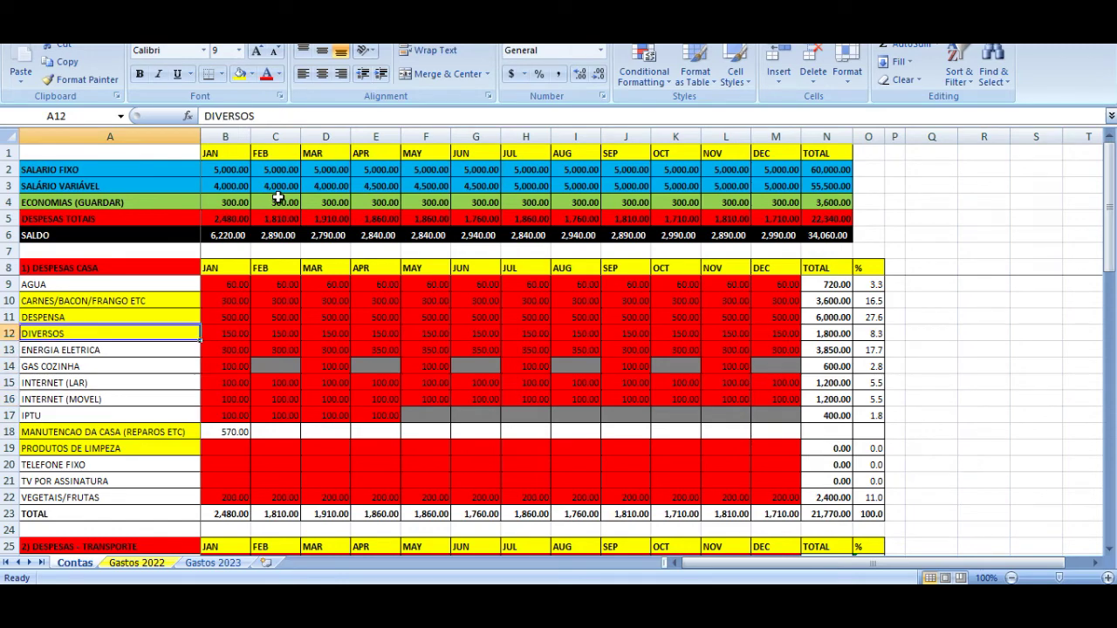
left_click(131, 563)
left_click(75, 563)
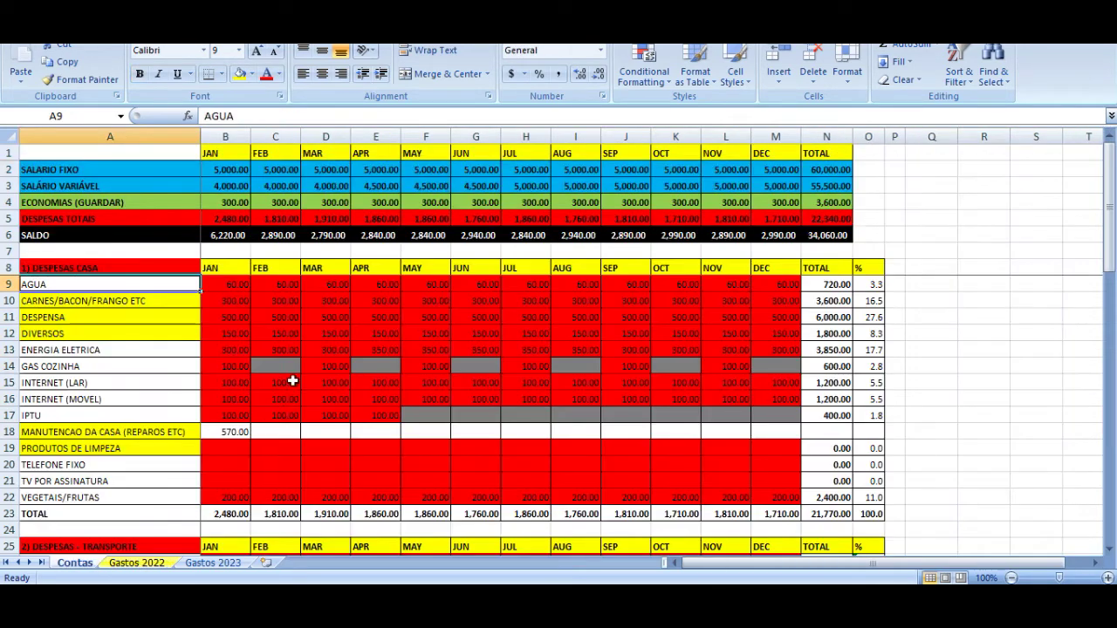
left_click(147, 562)
left_click(267, 172)
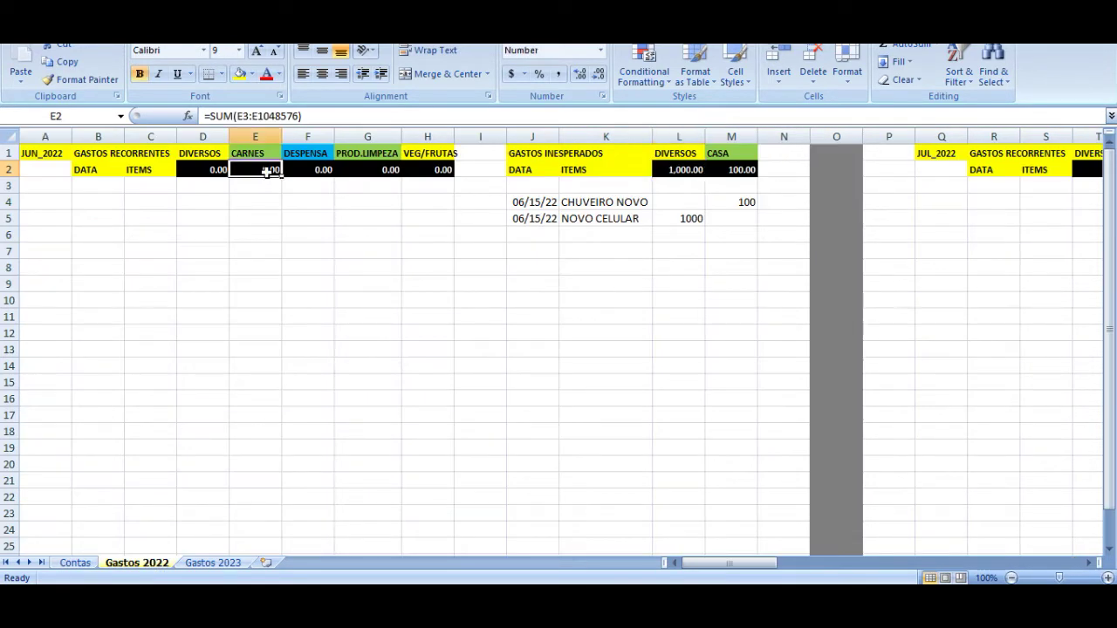
- Examine the MANUTENCAO DA CASA row and its first monthly cells on the Contas sheet
left_click(75, 563)
key("Down")
key("Down")
key("Down")
key("Down")
key("Down")
key("Down")
key("Down")
key("Down")
key("Down")
key("Down")
key("Down")
key("Right")
key("Up")
key("Up")
key("Left")
key("Right")
key("Right")
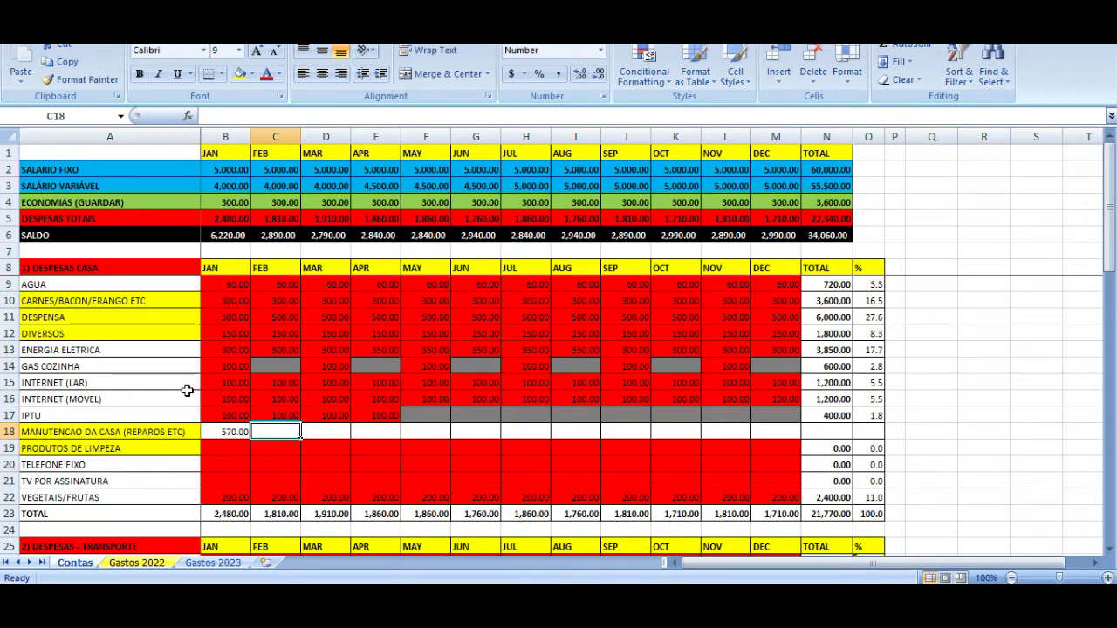
key("Left")
key("Right")
key("Right")
key("Left")
key("Right")
- Copy the IPTU row's total and percentage formulas from N17:O17 to N18:O18 for MANUTENCAO DA CASA
key("Right")
key("Right")
key("Right")
key("Right")
key("Right")
key("Right")
key("Right")
key("Right")
key("Right")
key("Right")
key("Up")
key("shift+Right")
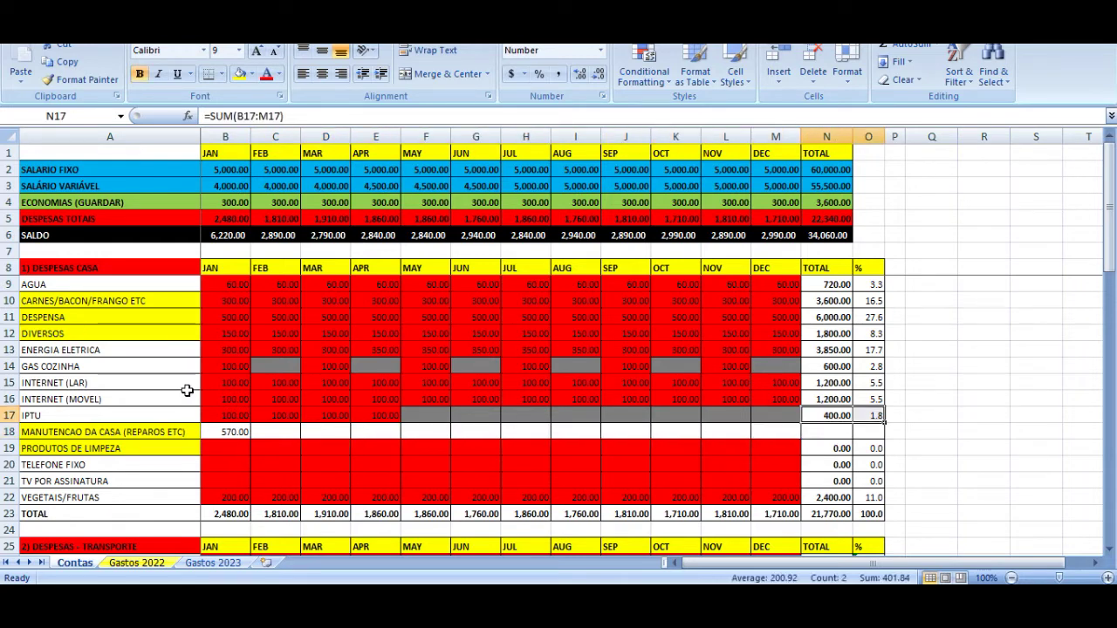
key("ctrl+c")
key("Down")
key("ctrl+v")
- Return to the PRODUTOS DE LIMPEZA label in A19 of the Contas sheet
key("Left")
key("Left")
key("Left")
key("Left")
key("Left")
key("Left")
key("Left")
key("Left")
key("Left")
key("Left")
key("Left")
key("Left")
key("Left")
key("Down")
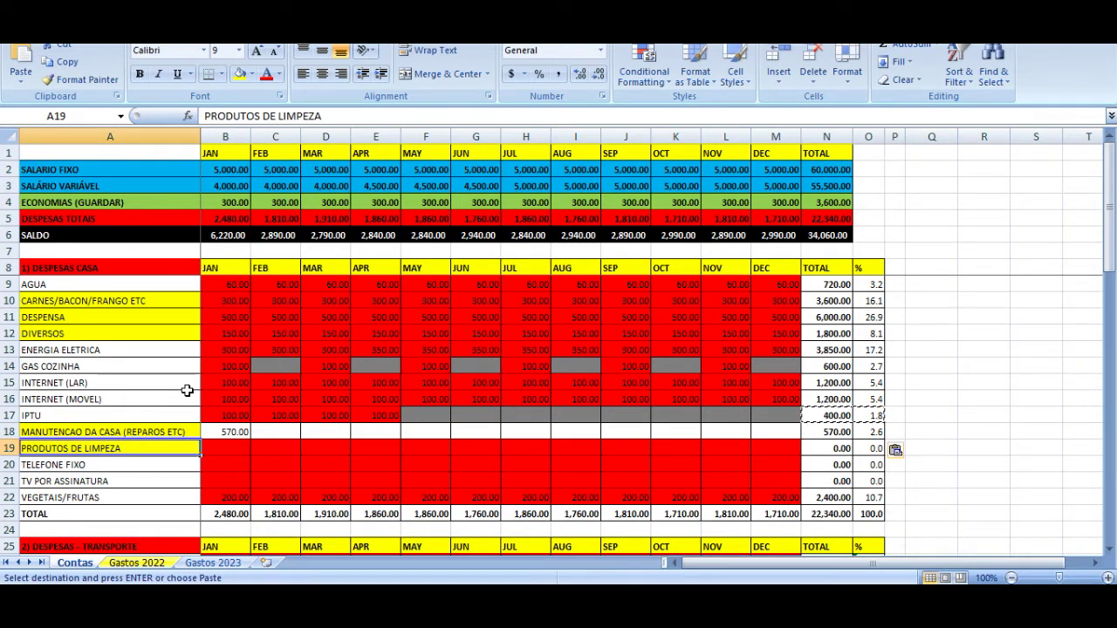
- Review the household expense categories in column A, from PRODUTOS DE LIMPEZA up to CARNES/BACON/FRANGO ETC
key("Right")
key("Right")
key("Home")
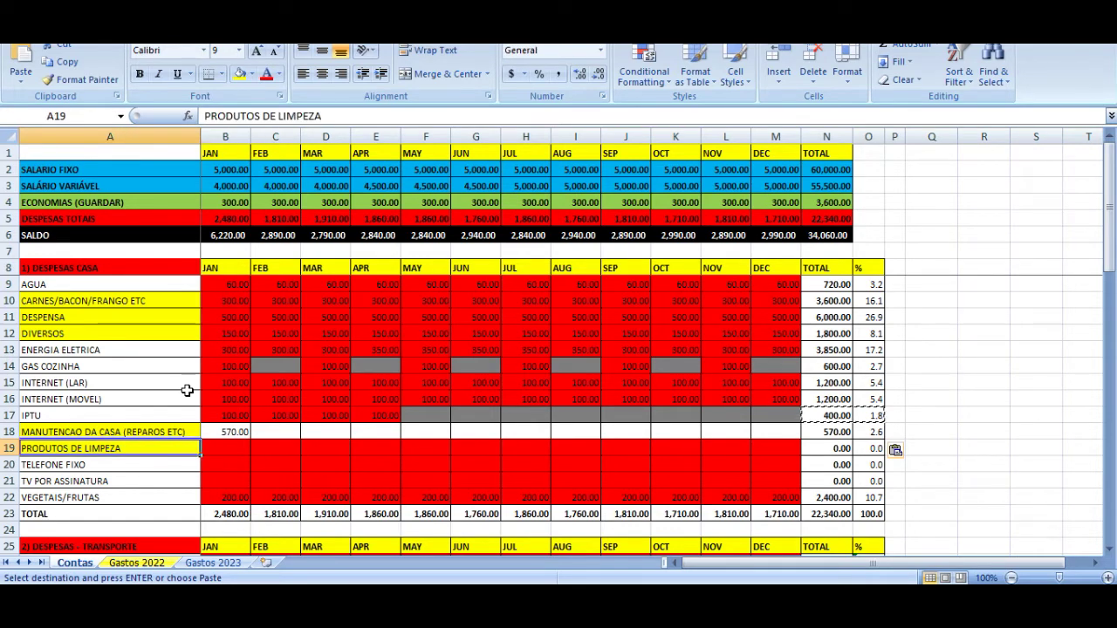
key("Right")
key("Left")
key("Up")
key("Up")
key("Up")
key("Up")
key("Up")
key("Up")
key("Up")
key("Down")
key("Down")
key("Up")
key("Up")
key("Up")
key("Down")
key("Down")
key("Down")
key("Down")
key("Down")
key("Down")
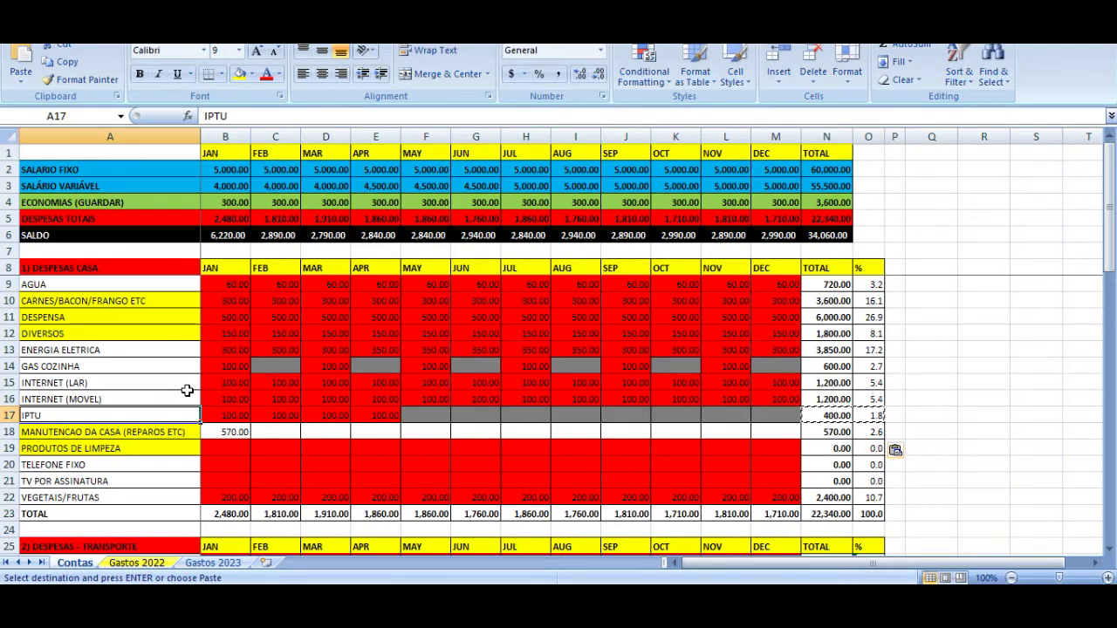
key("Up")
key("Up")
key("Up")
key("Up")
key("Up")
key("Up")
key("Up")
key("Down")
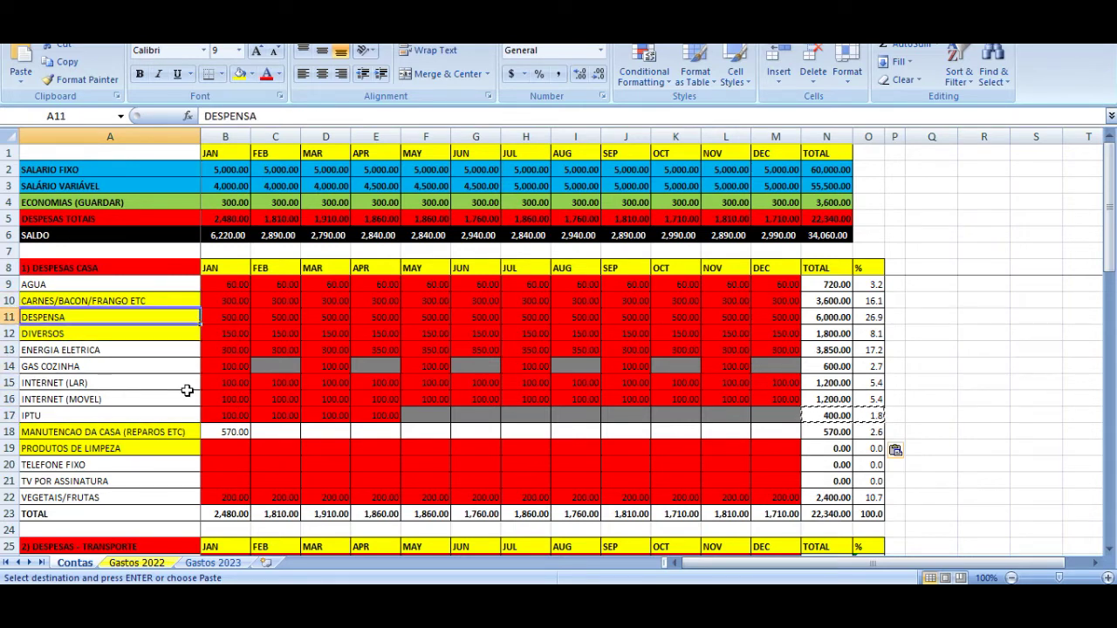
- Examine the monthly DESPENSA amounts by selecting them from January through August
key("Right")
key("shift+Right")
key("shift+Right")
key("shift+Right")
key("shift+Right")
key("shift+Right")
key("shift+Right")
key("shift+Right")
key("shift+Right")
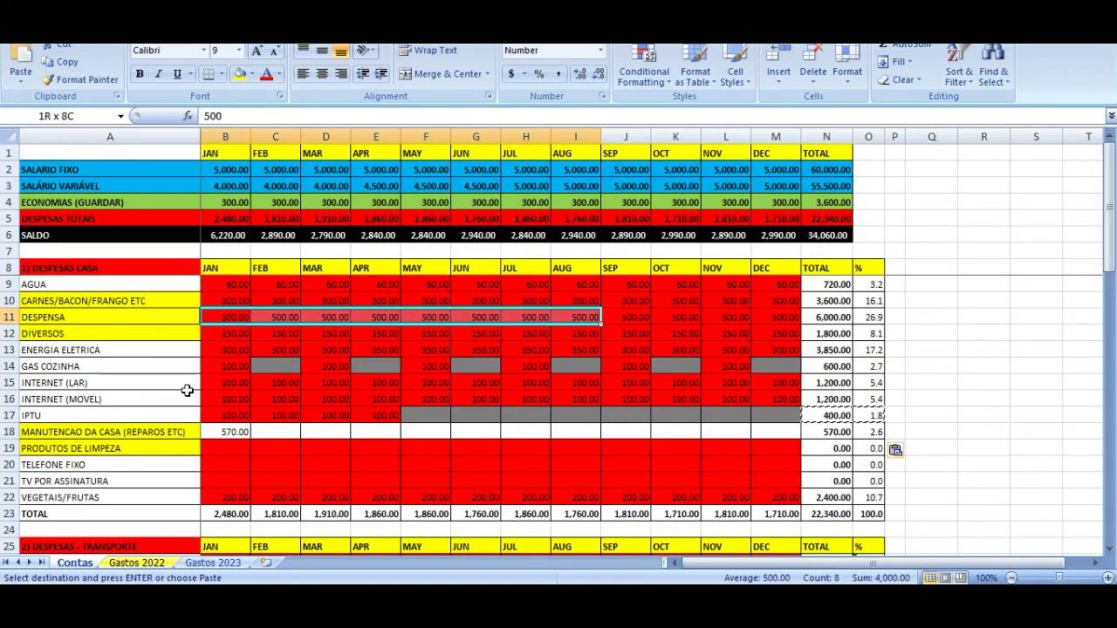
- Examine the monthly DIVERSOS amounts by selecting them from January through November
key("Down")
key("Home")
key("Right")
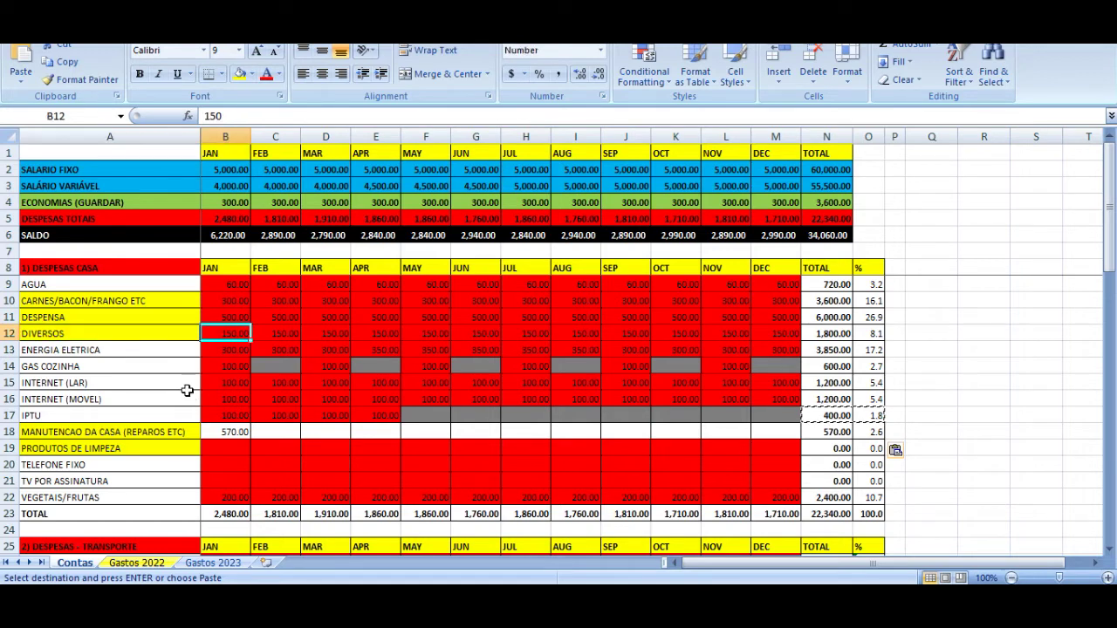
key("shift+Right")
key("shift+Right")
key("shift+Right")
key("shift+Right")
key("shift+Right")
key("shift+Right")
key("shift+Right")
key("shift+Right")
key("shift+Right")
key("shift+Right")
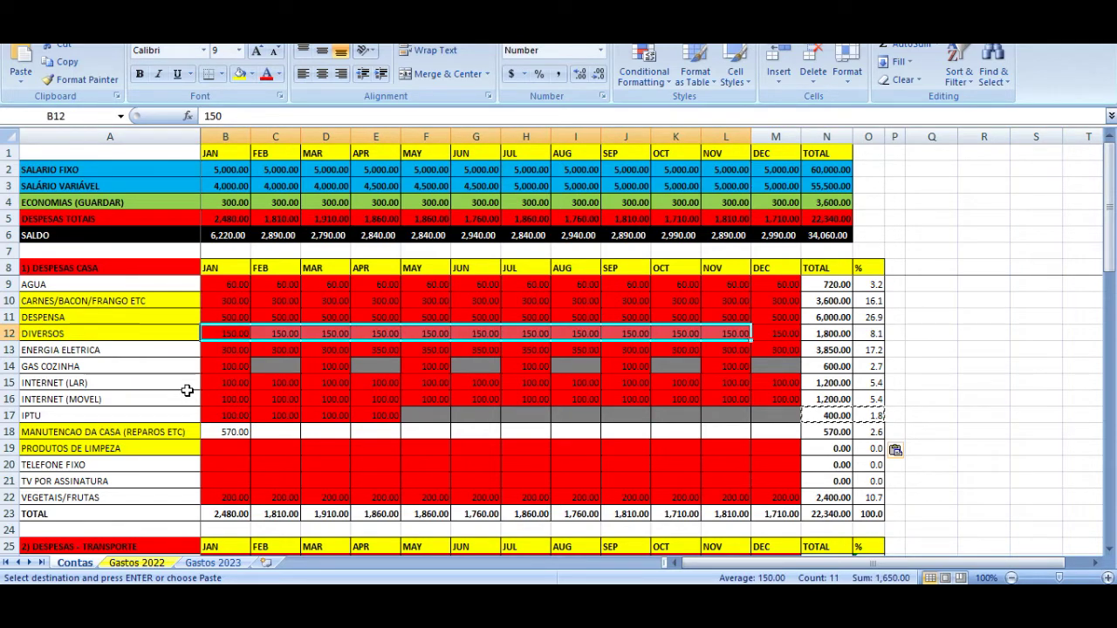
- Examine the monthly CARNES/BACON/FRANGO ETC amounts by selecting them from January through December
key("Left")
key("Up")
key("Up")
key("Right")
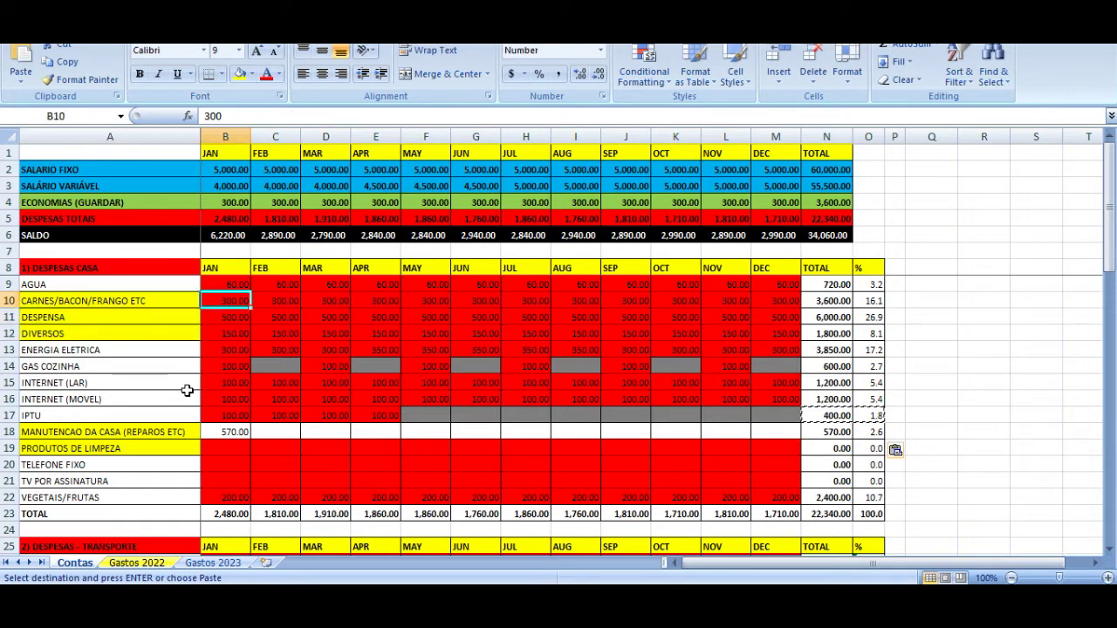
key("shift+Right")
key("shift+Right")
key("shift+Right")
key("shift+Right")
key("shift+Right")
key("shift+Right")
key("shift+Right")
key("shift+Right")
key("shift+Right")
key("shift+Right")
key("shift+Right")
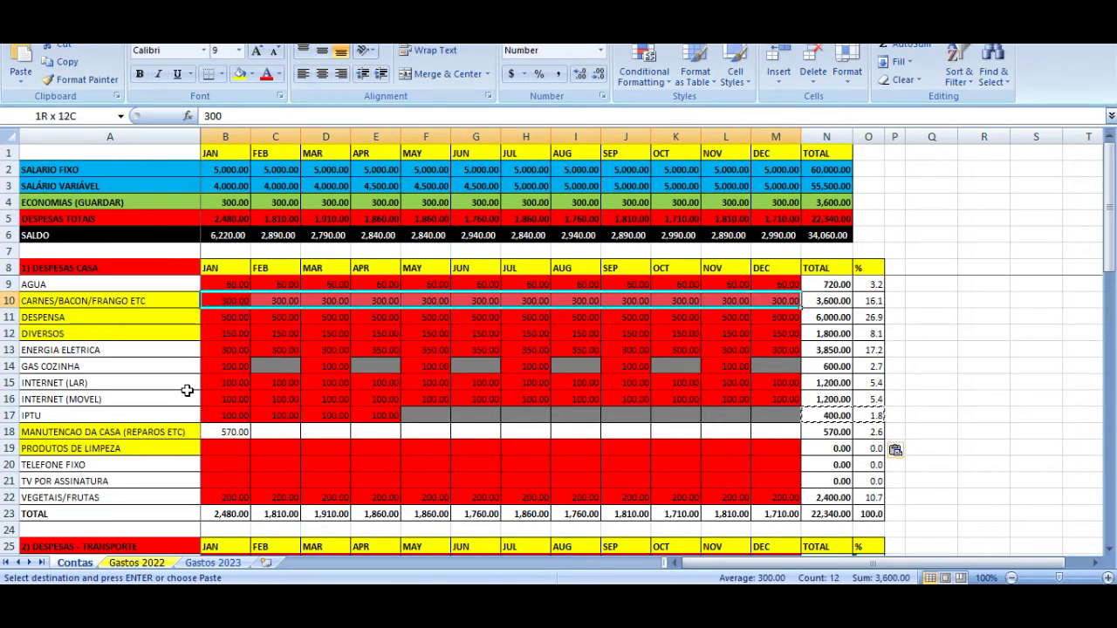
- Enter 150 as the January amount for PRODUTOS DE LIMPEZA in the household expenses table
key("Left")
key("Down")
key("Down")
key("Down")
key("Down")
key("Down")
key("Down")
key("Down")
key("Down")
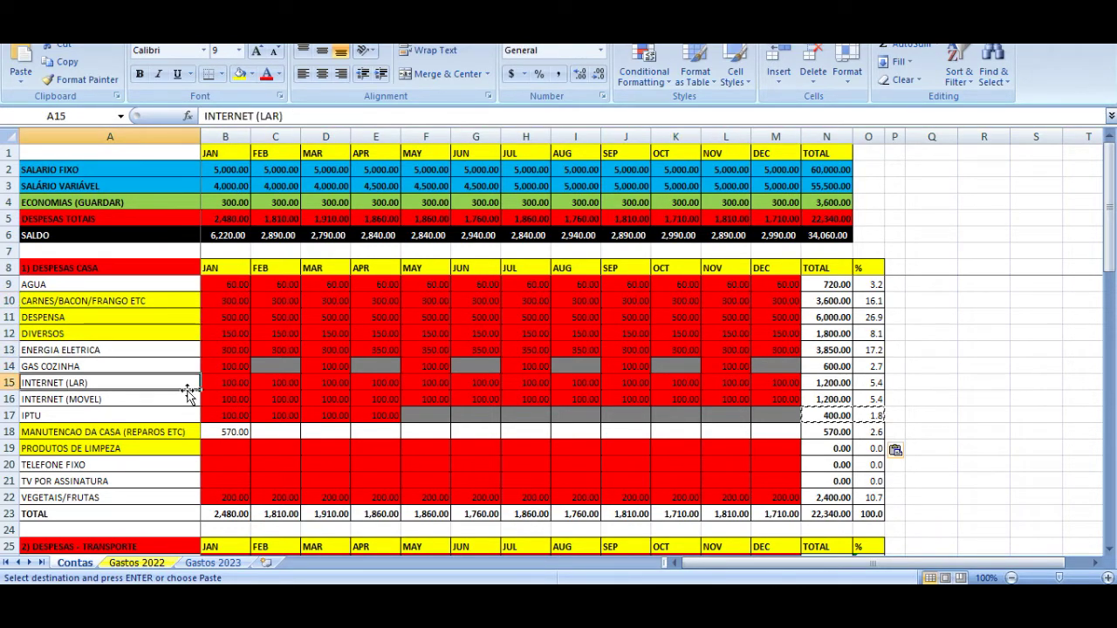
key("Down")
key("Down")
key("Right")
key("Up")
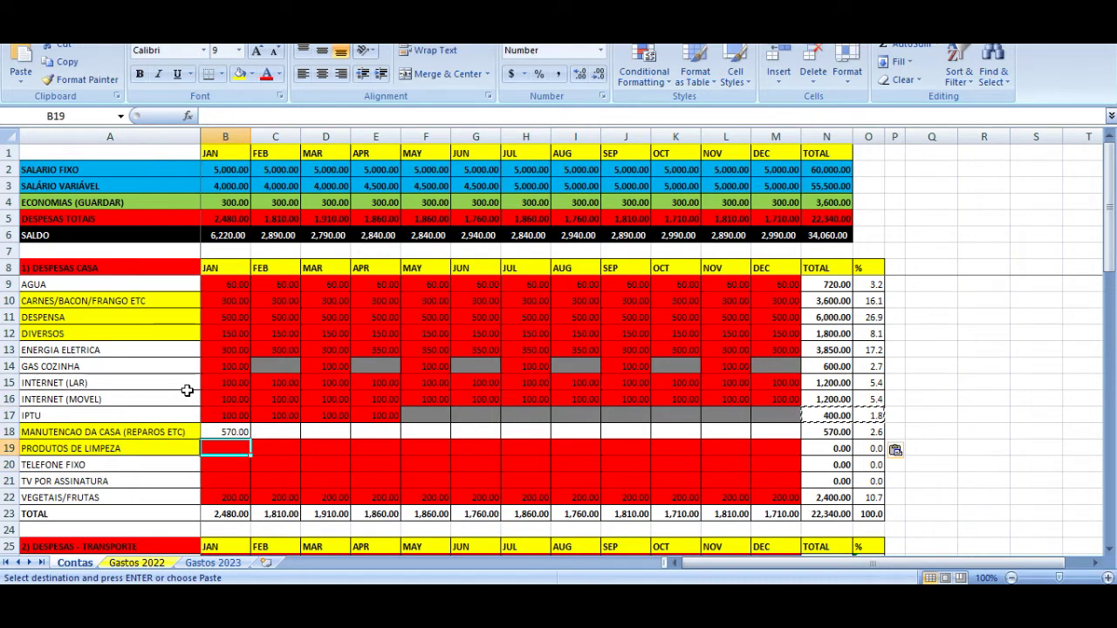
type("150")
key("Return")
- Copy the January PRODUTOS DE LIMPEZA amount to February through December in the same row
key("Up")
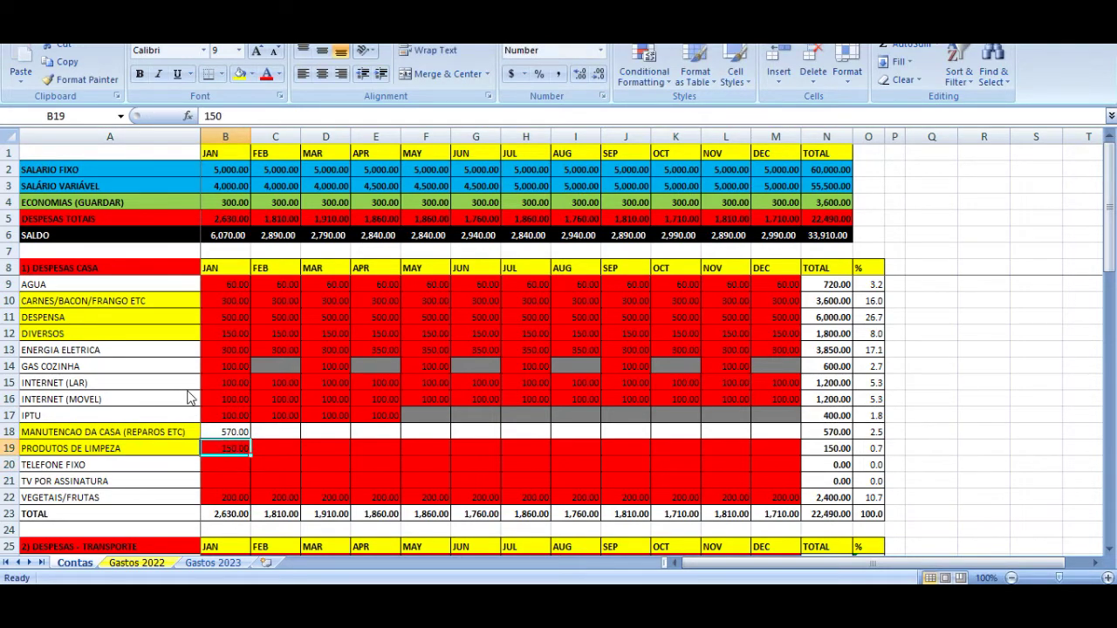
key("ctrl+c")
key("Right")
key("shift+Right")
key("shift+Right")
key("shift+Right")
key("shift+Right")
key("shift+Right")
key("shift+Right")
key("shift+Right")
key("shift+Right")
key("shift+Right")
key("shift+Right")
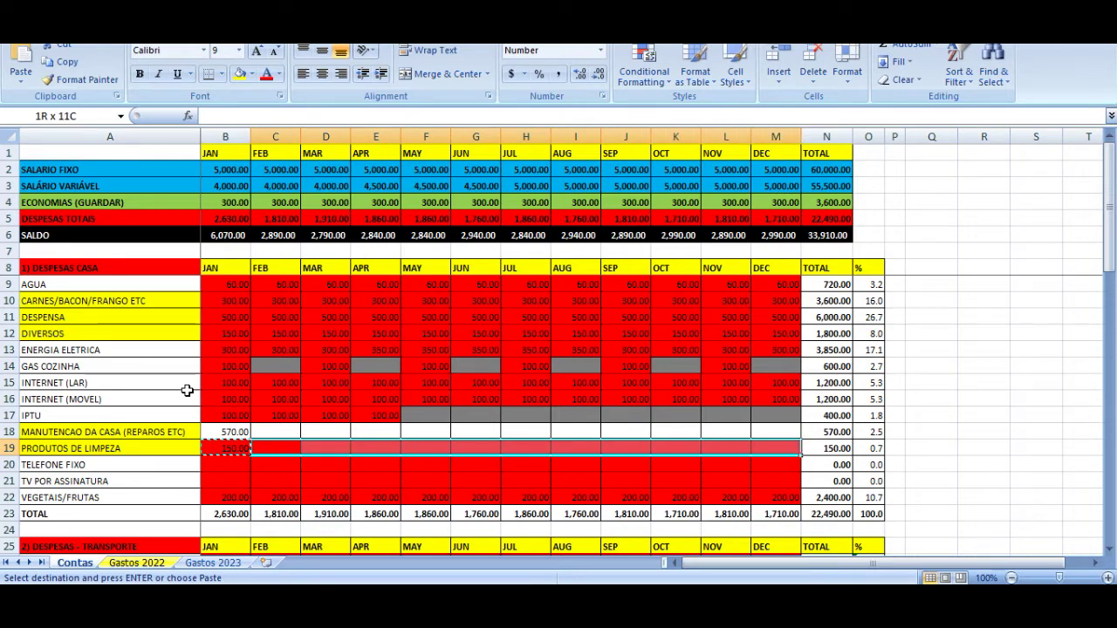
key("ctrl+v")
key("Down")
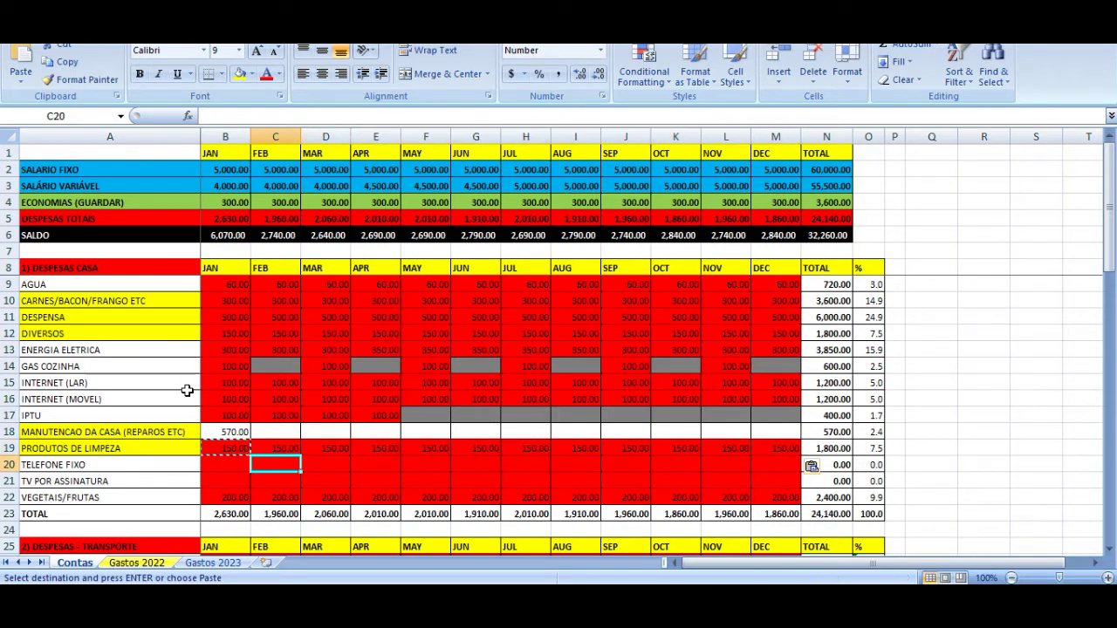
- Delete the entire TELEFONE FIXO row from the household expenses table
key("Left")
key("Left")
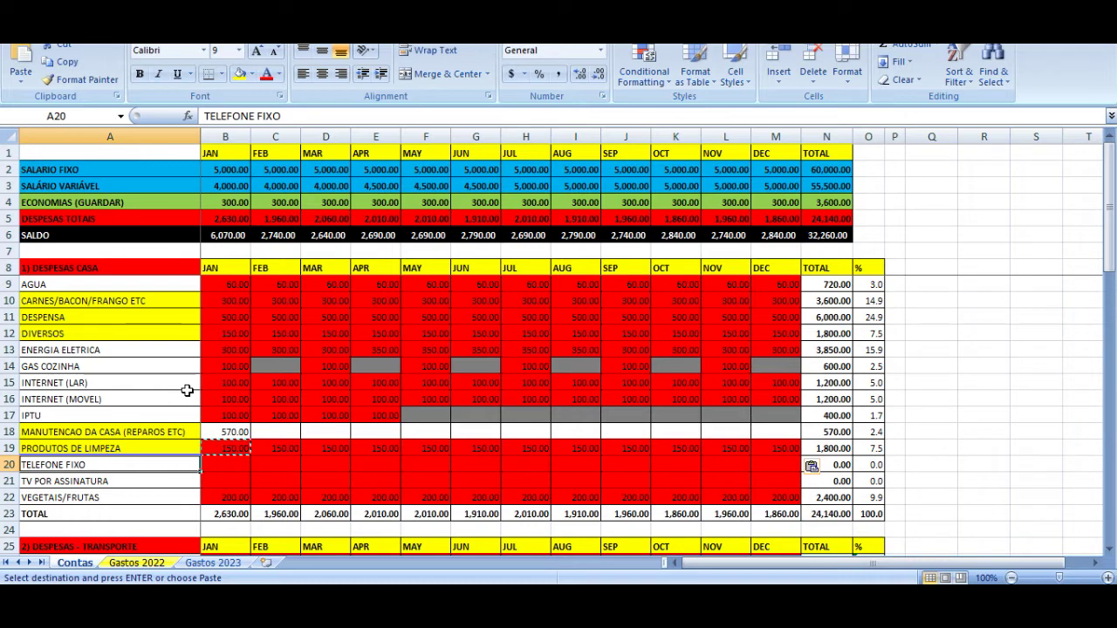
key("Right")
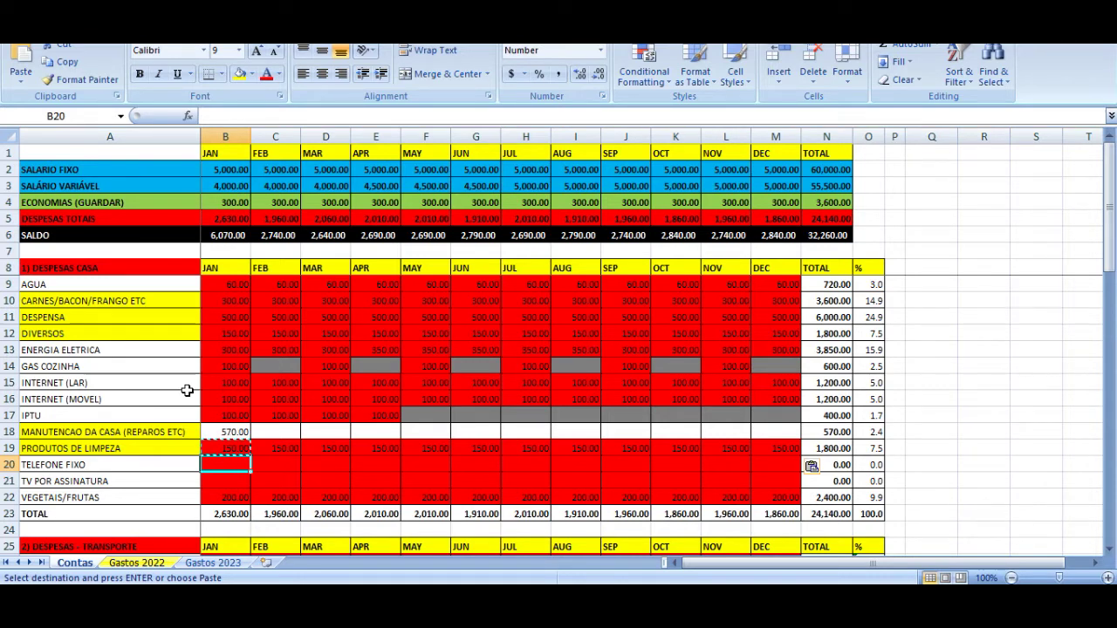
key("shift+Down")
key("shift+Up")
key("Left")
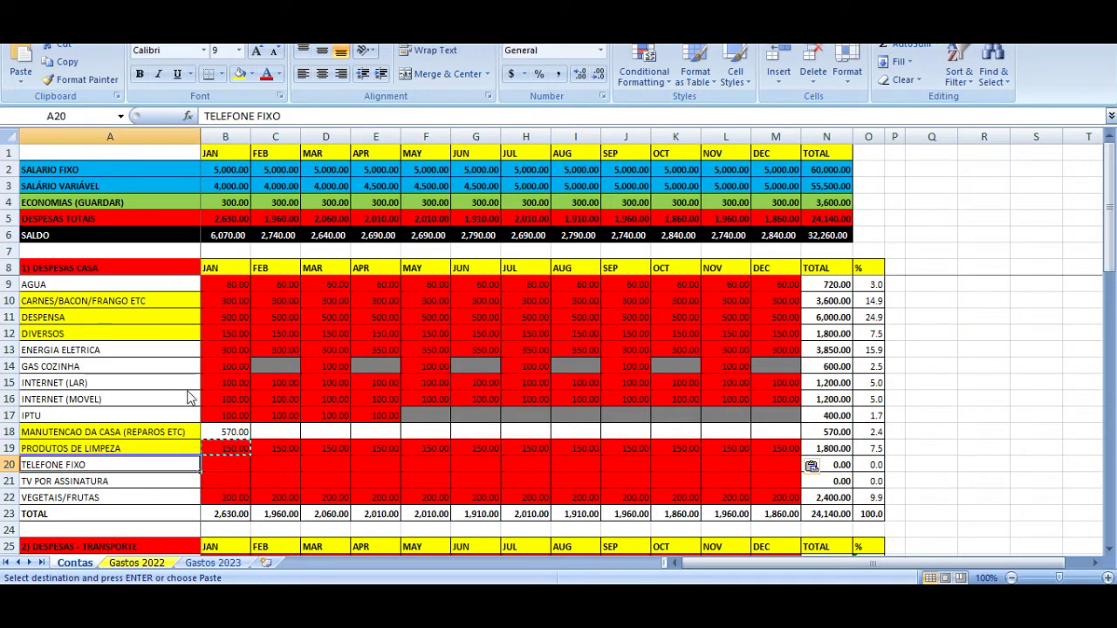
left_click(9, 464)
right_click(9, 465)
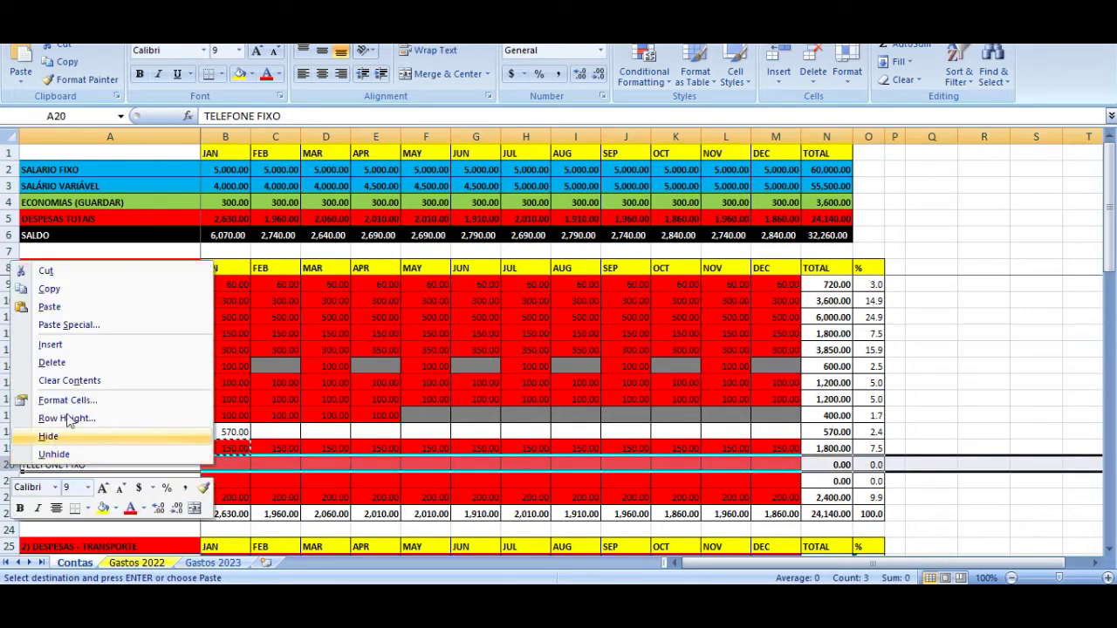
left_click(74, 358)
key("Down")
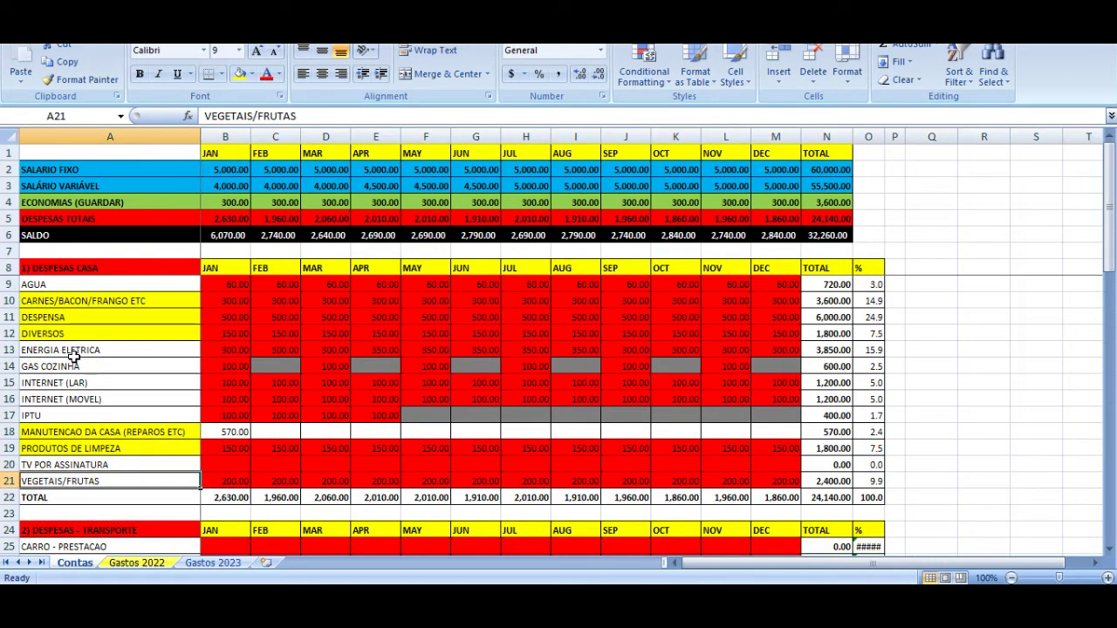
- Enter 200 as the January amount for TV POR ASSINATURA
key("Up")
key("Right")
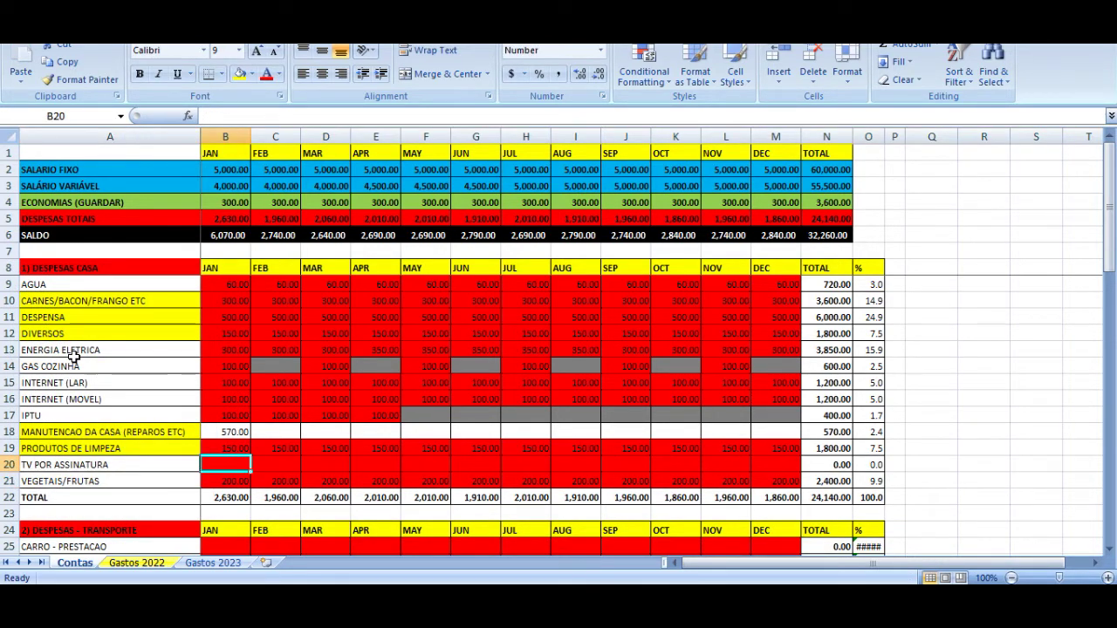
type("200")
key("ctrl+Return")
- Copy the January TV POR ASSINATURA amount to February through December in the same row
key("ctrl+c")
key("Right")
key("shift+Right")
key("shift+Right")
key("shift+Right")
key("shift+Right")
key("shift+Right")
key("shift+Right")
key("shift+Right")
key("shift+Right")
key("shift+Right")
key("shift+Right")
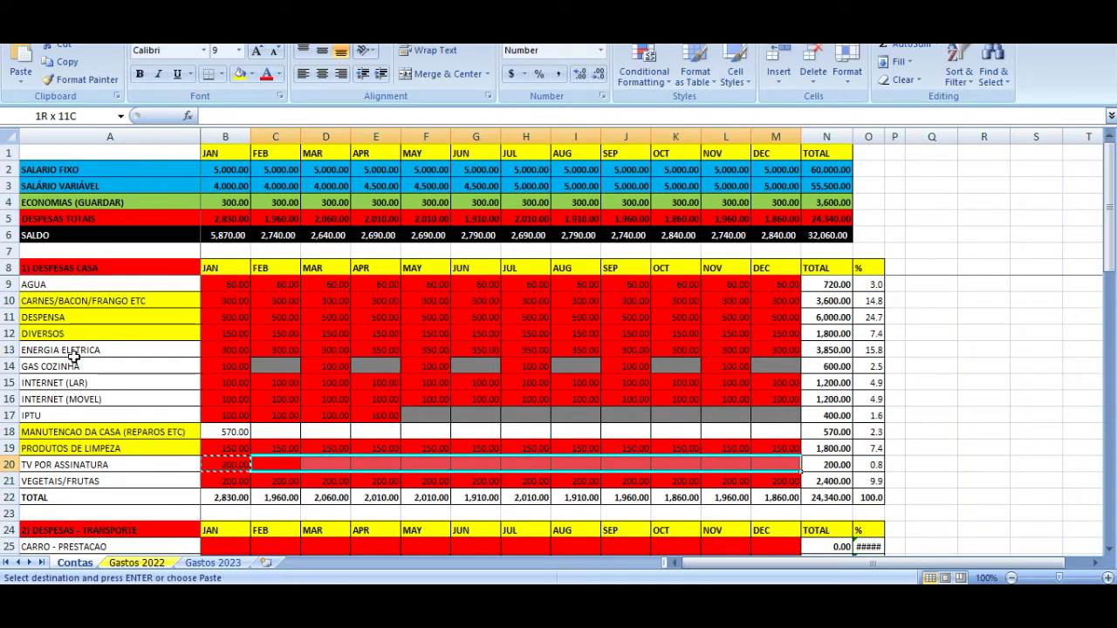
key("ctrl+v")
key("Right")
key("Down")
key("Left")
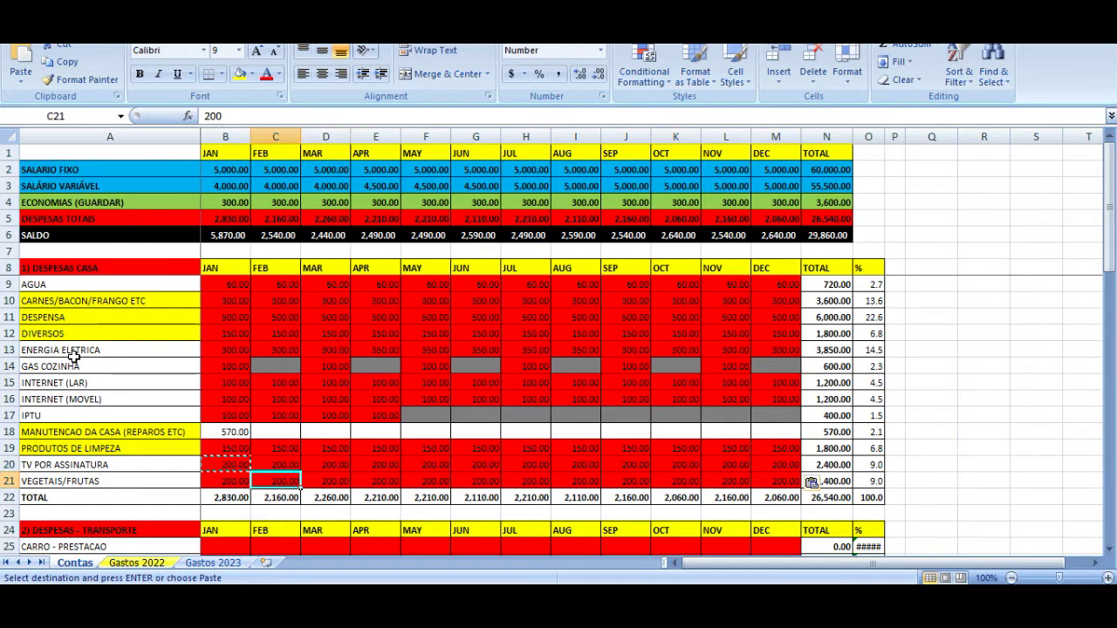
- Review the VEGETAIS/FRUTAS amounts across the first months and clear the pending copy selection
key("Left")
key("Left")
key("Right")
key("Right")
key("Right")
key("Right")
key("Right")
key("Right")
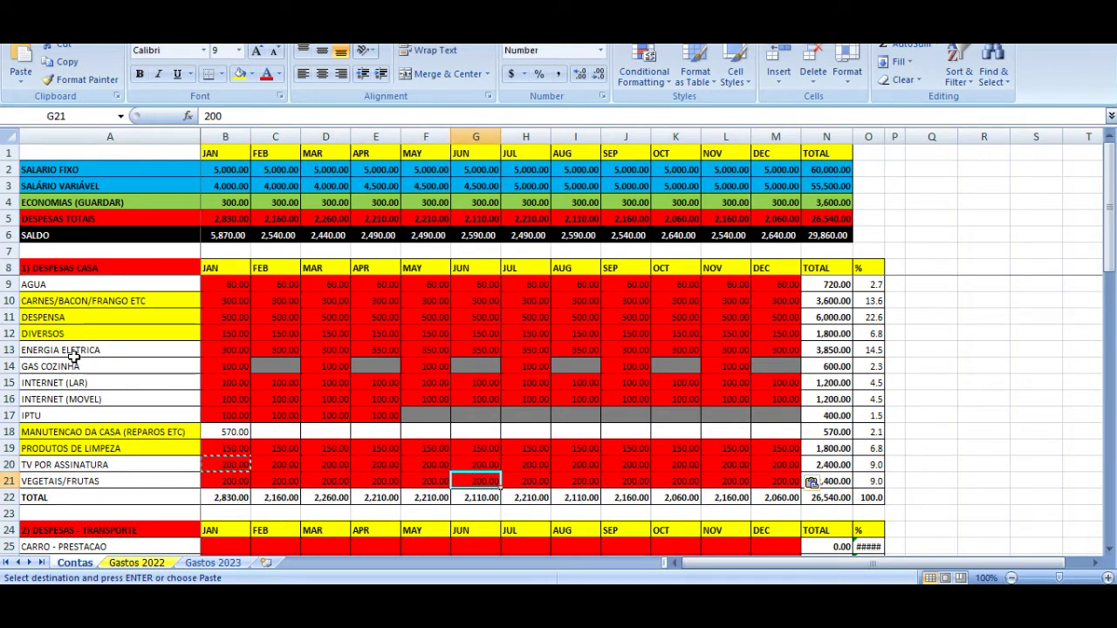
key("Escape")
- Examine the monthly totals in the TOTAL row of the household expenses table, moving from January onward
key("Up")
key("Up")
key("Down")
key("Down")
key("Down")
key("Left")
key("Left")
key("Left")
key("Left")
key("Left")
key("Left")
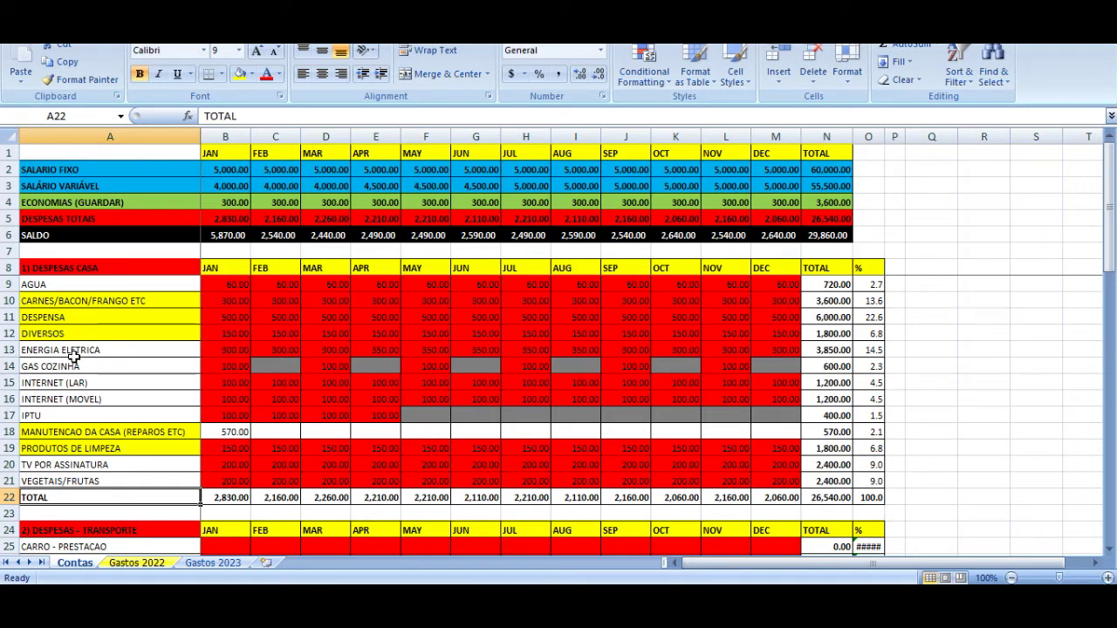
key("Right")
key("Right")
key("Right")
key("Right")
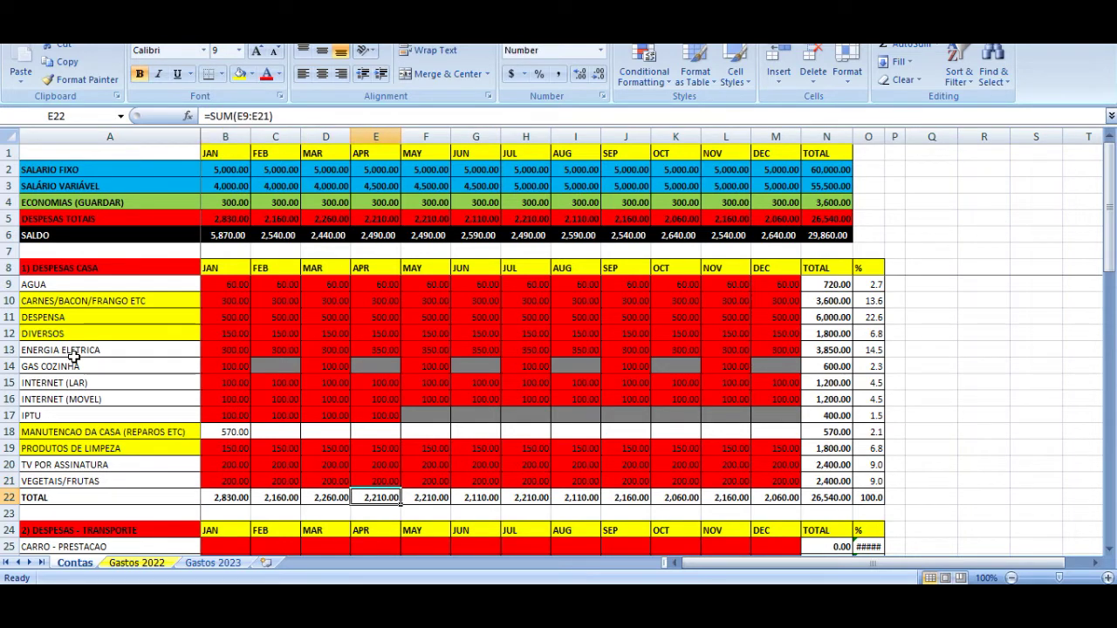
key("Right")
key("Right")
key("Right")
key("Right")
key("Right")
key("Right")
key("Right")
key("Right")
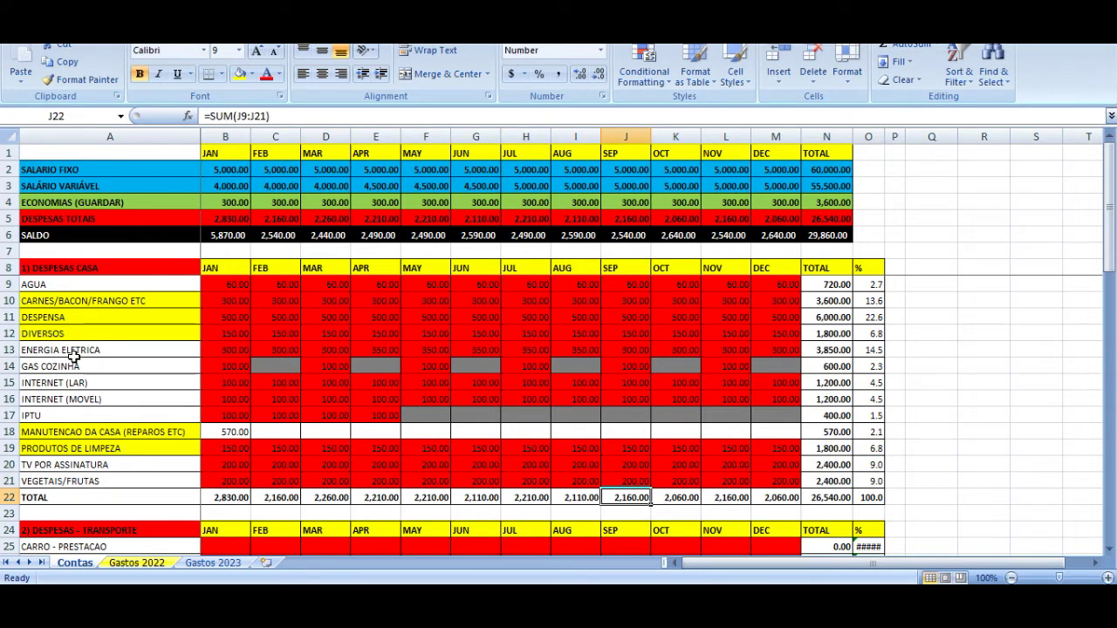
- Clear the January amount for MANUTENCAO DA CASA (REPAROS ETC) in the household expenses table
key("Left")
key("Left")
key("Left")
key("Left")
key("Left")
key("Left")
key("Left")
key("Left")
key("Left")
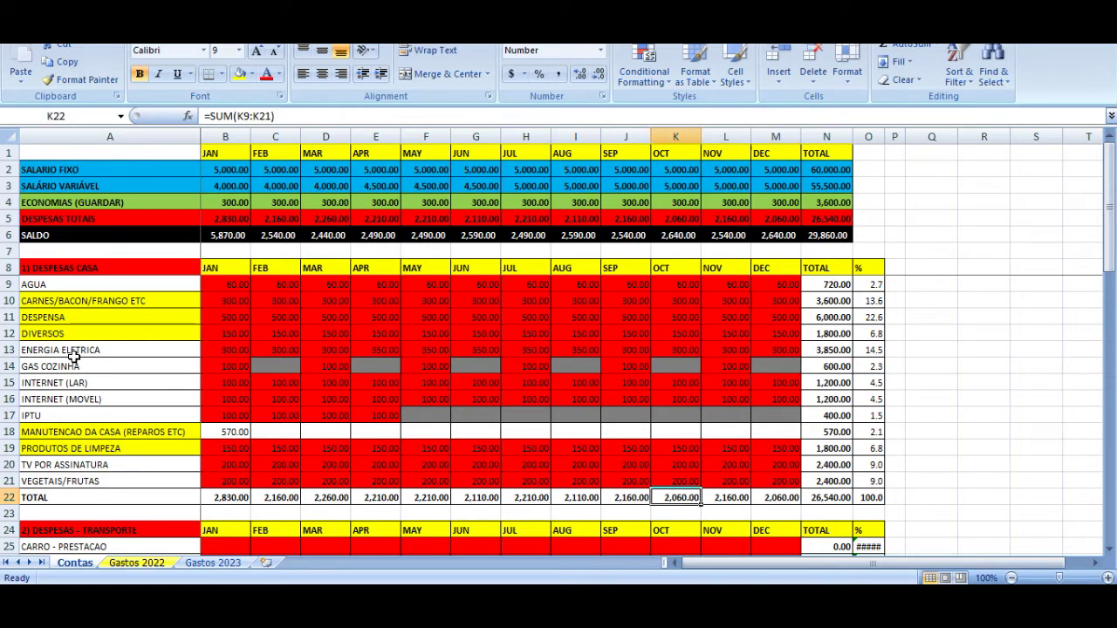
key("Left")
key("Left")
key("Up")
key("Up")
key("Up")
key("Up")
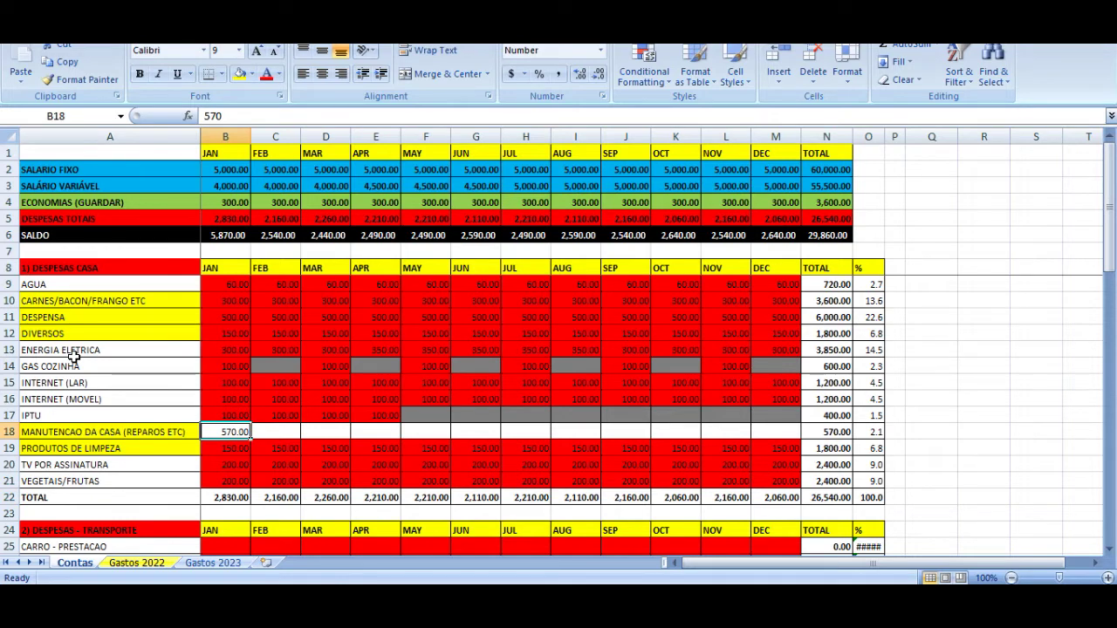
key("Delete")
- Review the MANUTENCAO DA CASA (REPAROS ETC) row across the first months of the year
key("Down")
key("Down")
key("Up")
key("Up")
key("Right")
key("Right")
key("Right")
key("Right")
key("Left")
key("Left")
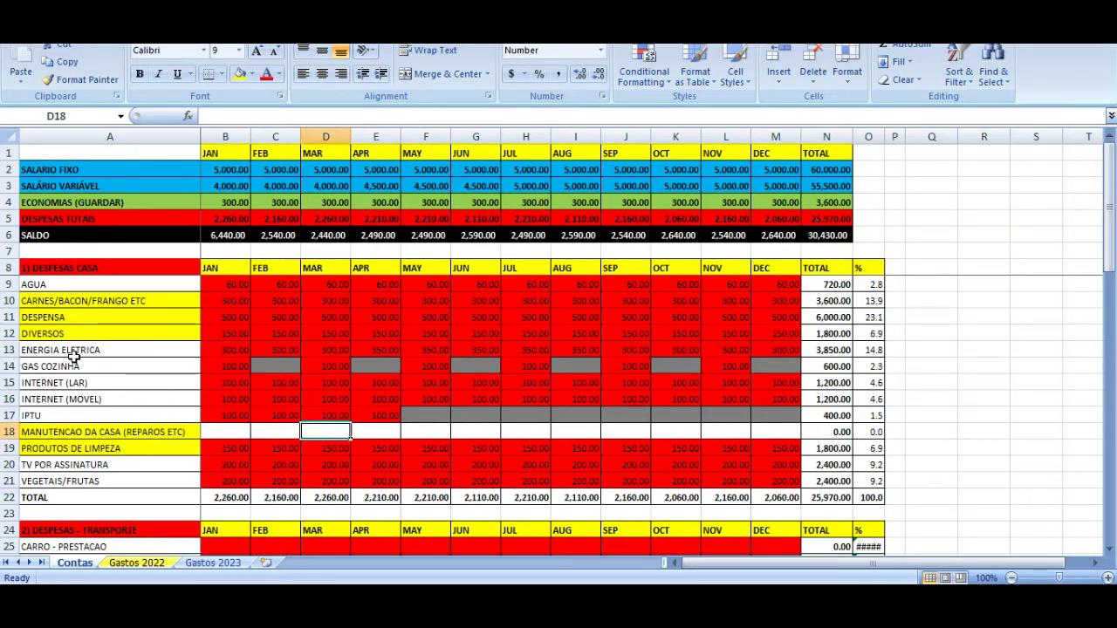
key("Left")
key("Left")
- Examine the household expenses TOTAL row for January through April
key("Down")
key("Down")
key("Down")
key("Down")
key("Right")
key("Right")
key("Left")
key("Right")
key("Right")
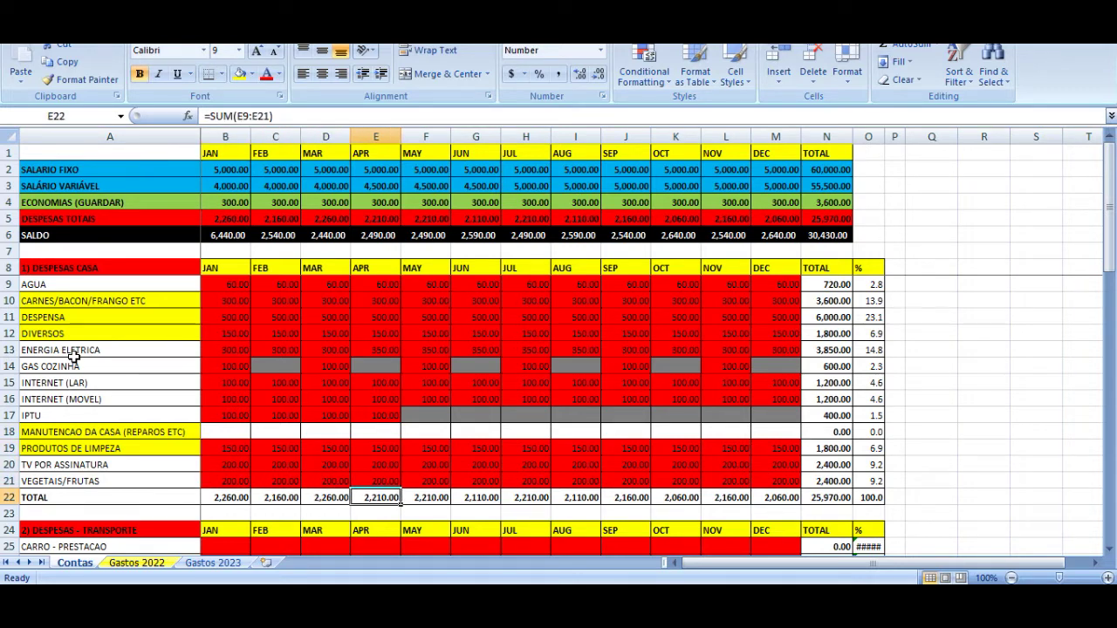
key("Left")
key("Left")
key("Left")
key("Left")
key("Right")
key("Right")
key("Left")
- Examine the January values of the income, savings and DESPESAS TOTAIS rows in the summary above the expense tables
key("Up")
key("Up")
key("Up")
key("Up")
key("Up")
key("Up")
key("Up")
key("Up")
key("Up")
key("Up")
key("Up")
key("Up")
key("Up")
key("Up")
key("Up")
key("Up")
key("Up")
key("Up")
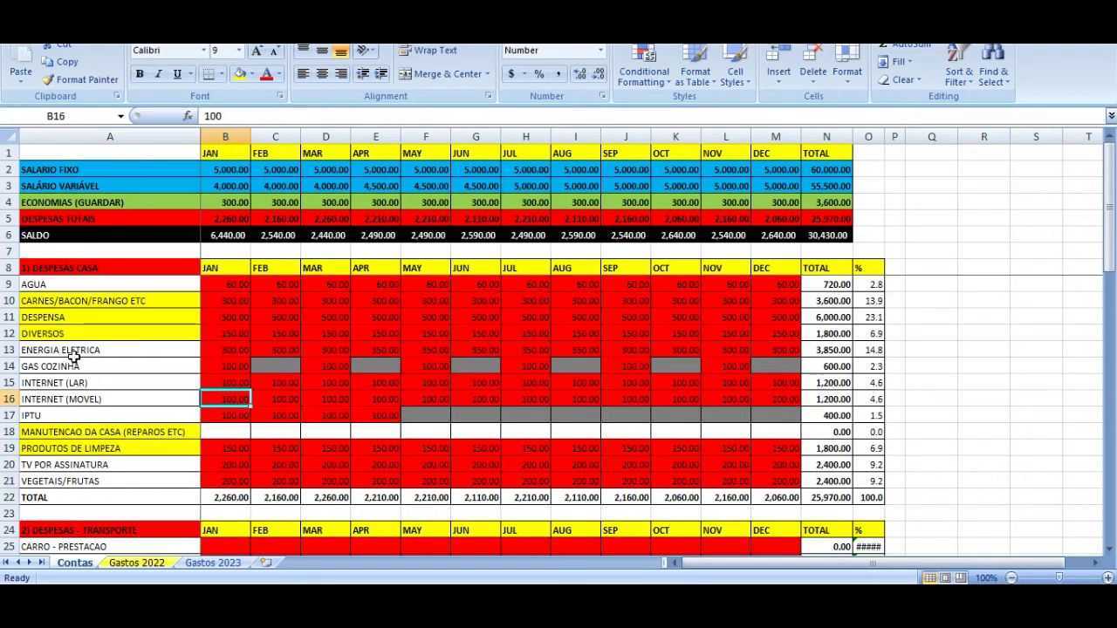
key("Up")
key("Up")
key("Up")
key("Down")
key("Left")
key("Down")
key("Right")
key("Down")
key("Down")
key("Left")
key("Right")
key("Right")
key("Left")
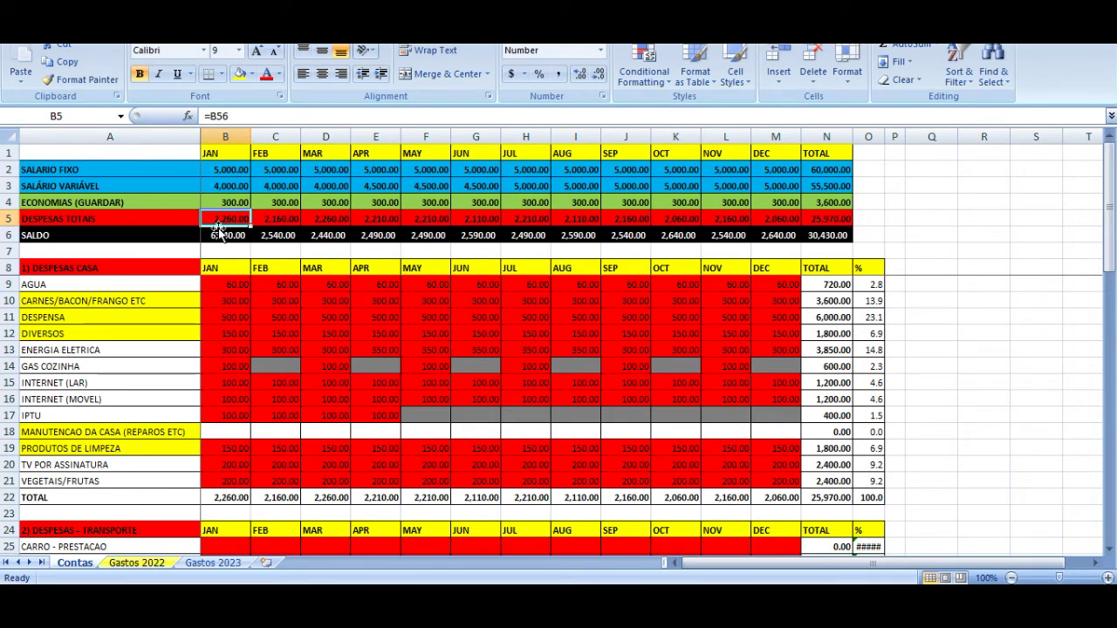
- Examine the expense group rows of the TOTAIS POR GRUPOS table that feed DESPESAS TOTAIS
scroll(219, 232, "down", 11)
left_click(226, 449)
key("Left")
key("Right")
key("Left")
key("Down")
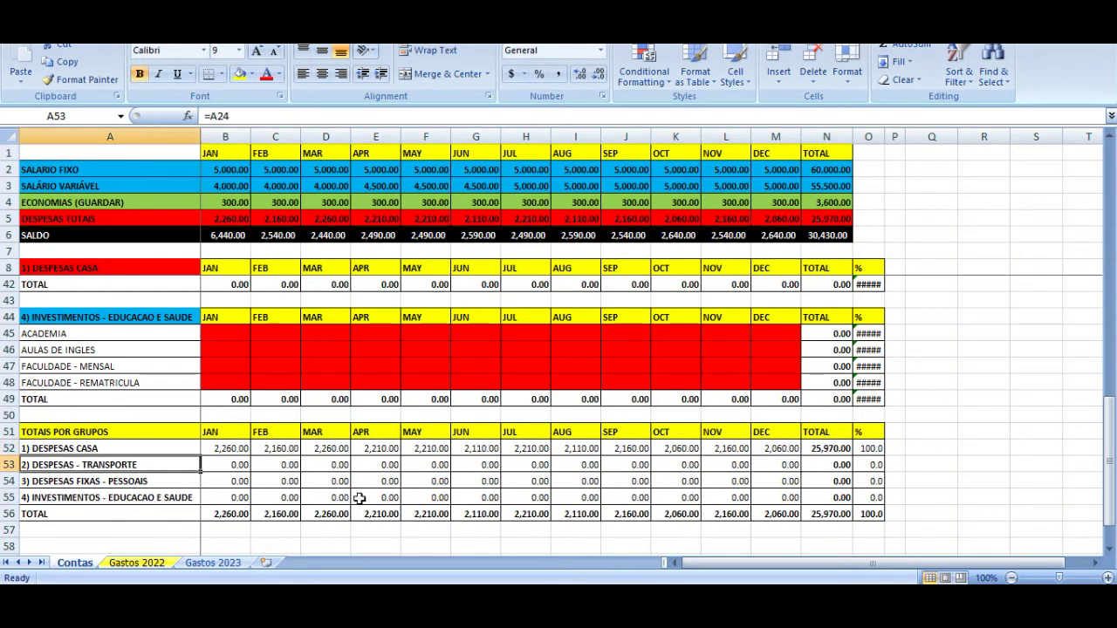
key("Down")
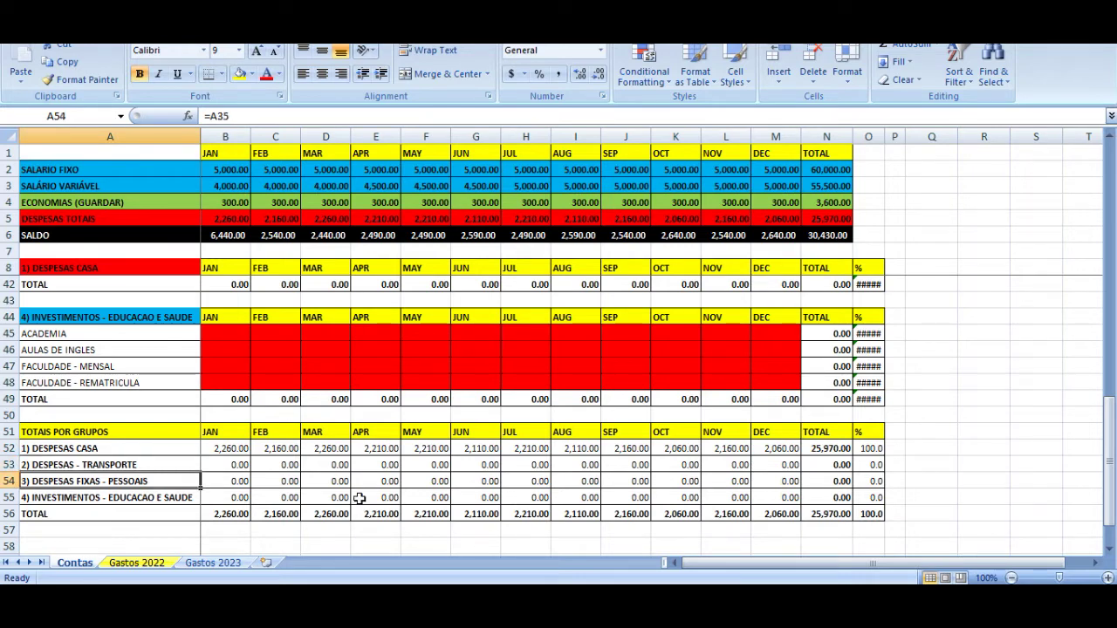
key("Right")
key("Left")
key("Down")
key("Right")
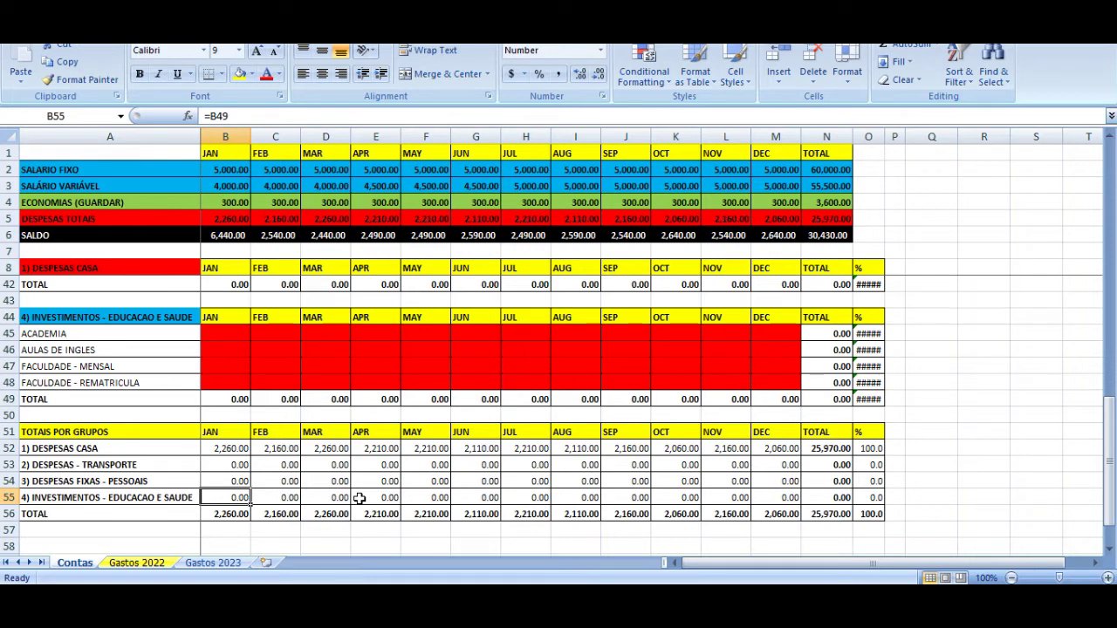
- Examine the TOTAL row of the TOTAIS POR GRUPOS table from January through the yearly total and back
key("Down")
key("Right")
key("Right")
key("Right")
key("Right")
key("Right")
key("Right")
key("Right")
key("Right")
key("Right")
key("Right")
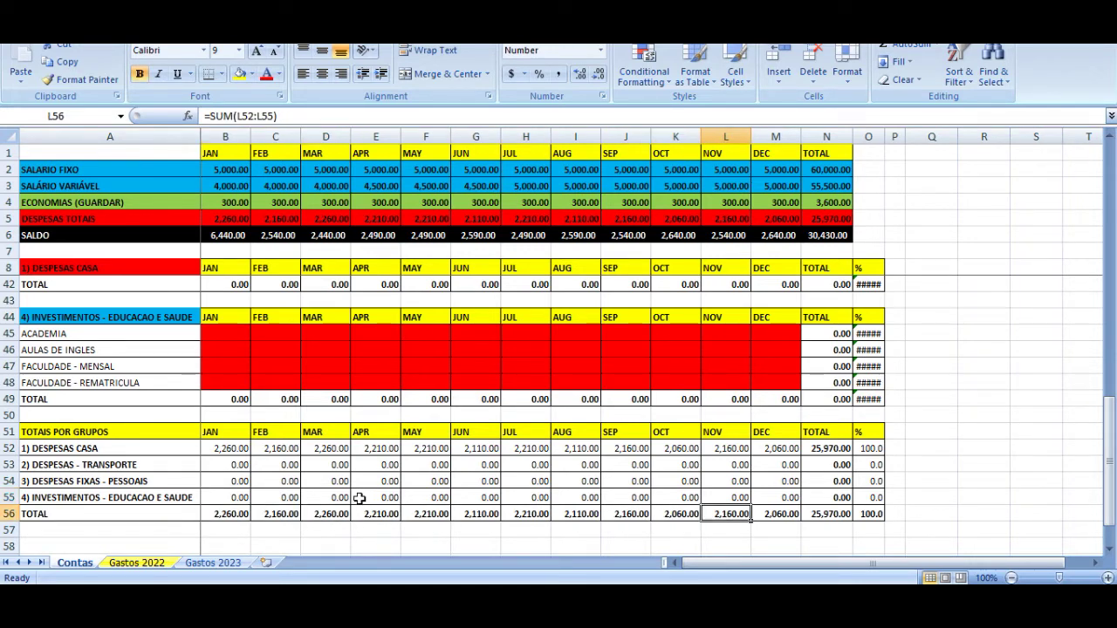
key("Right")
key("Right")
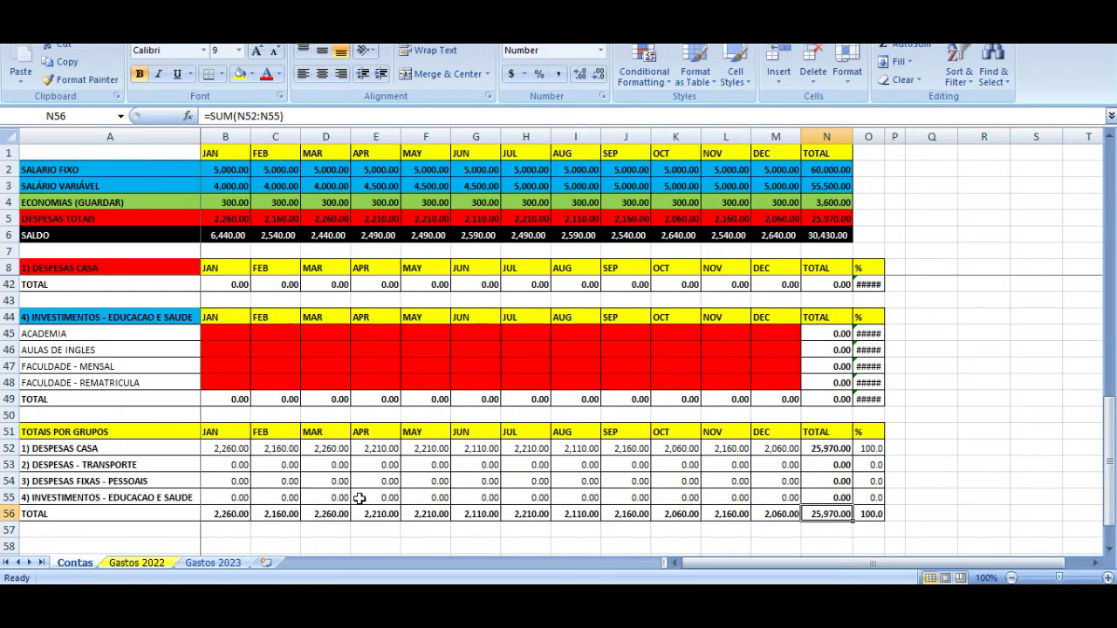
key("Left")
key("Left")
key("Left")
key("Left")
key("Left")
key("Left")
key("Left")
key("Left")
key("Left")
key("Left")
key("Left")
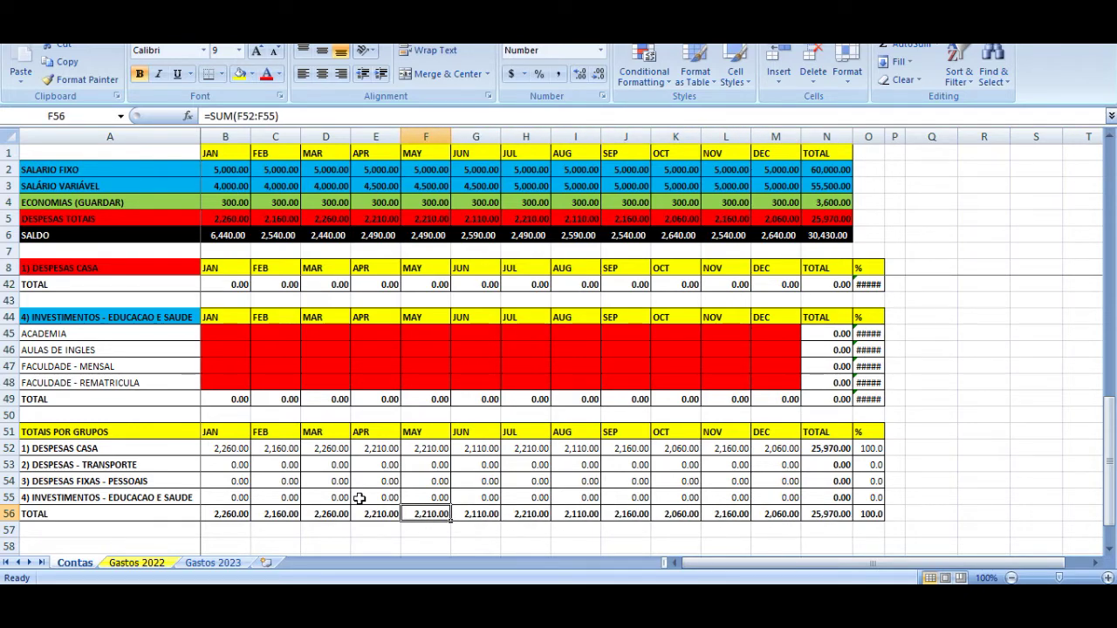
- Examine the expense sections from the TOTAIS POR GRUPOS table back up to the household expenses
key("Up")
key("Up")
key("Up")
key("Up")
key("Up")
key("Up")
key("Up")
key("Up")
key("Up")
key("Up")
key("Up")
key("Up")
key("Up")
key("Up")
key("Up")
key("Up")
key("Up")
key("Up")
key("Up")
key("Up")
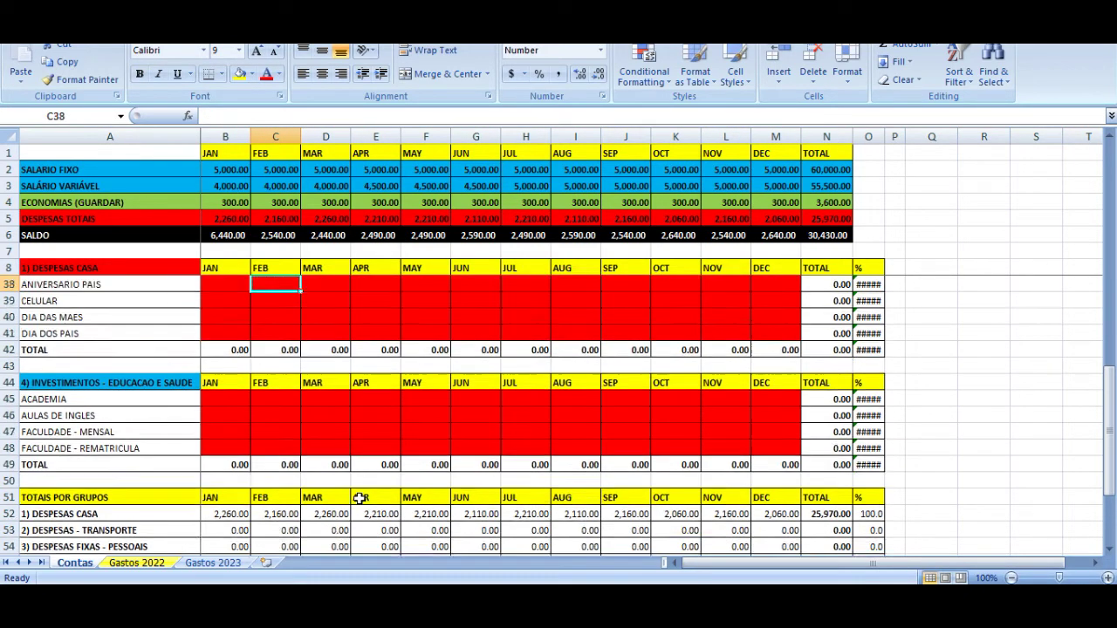
key("Up")
key("Up")
key("Up")
key("Up")
key("Up")
key("Up")
key("Up")
key("Up")
key("Up")
key("Up")
key("Up")
key("Up")
key("Up")
key("Up")
key("Up")
key("Up")
key("Up")
key("Up")
key("Up")
key("Up")
- Examine the first rows of the household expenses table, starting from the January amounts and moving across the months
key("Left")
key("Left")
key("Up")
key("Up")
key("Down")
key("Down")
key("Down")
key("Down")
key("Down")
key("Down")
key("Down")
key("Down")
key("Up")
key("Right")
key("Right")
key("Right")
key("Right")
key("Right")
key("Right")
key("Left")
key("Left")
key("Left")
key("Left")
key("Left")
key("Left")
key("Right")
key("Up")
key("Down")
key("Up")
key("Down")
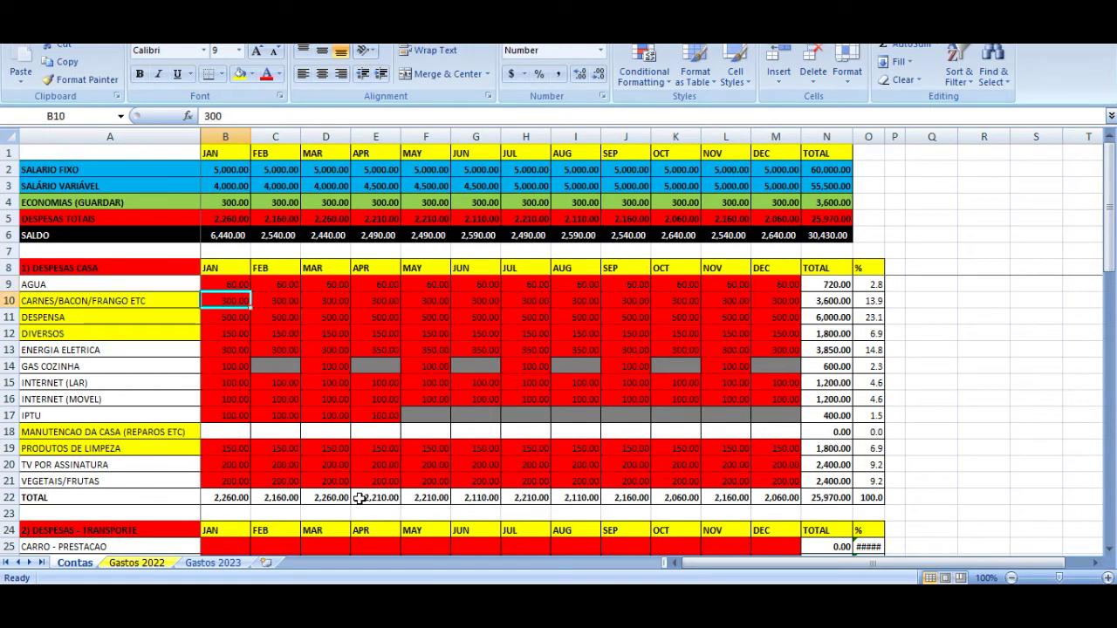
- Set the February GAS COZINHA amount to 0 and copy that grey cell
key("Right")
key("Down")
key("Down")
key("Down")
key("Down")
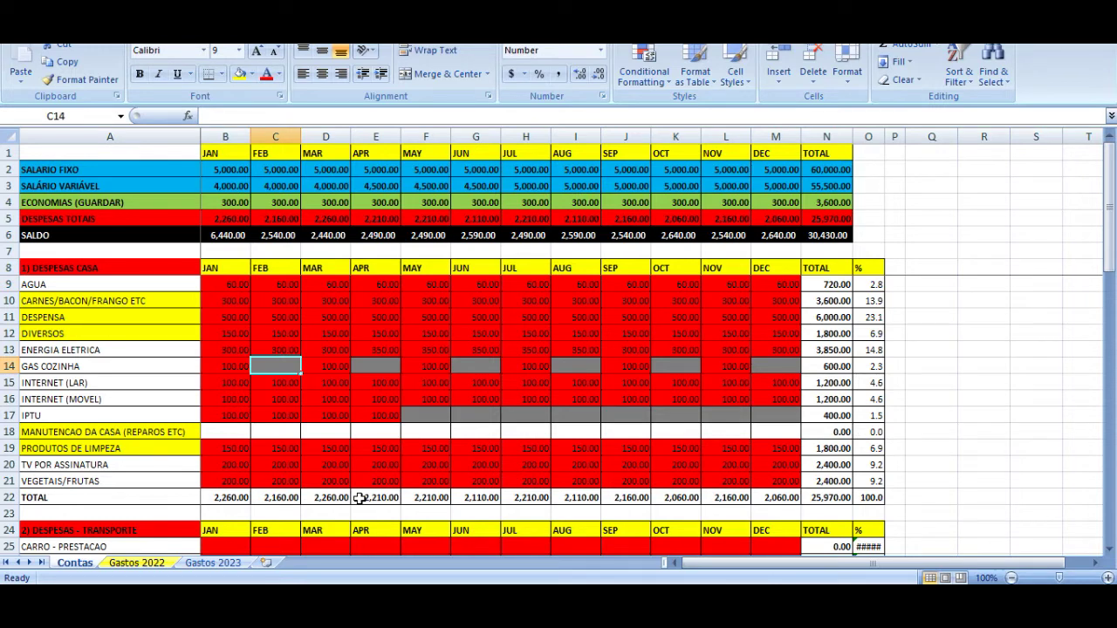
key("Up")
key("Down")
key("ctrl+c")
- Paste the copied grey zero cell over all January household expenses from AGUA through VEGETAIS/FRUTAS
key("Left")
key("Up")
key("Up")
key("Up")
key("Up")
key("Up")
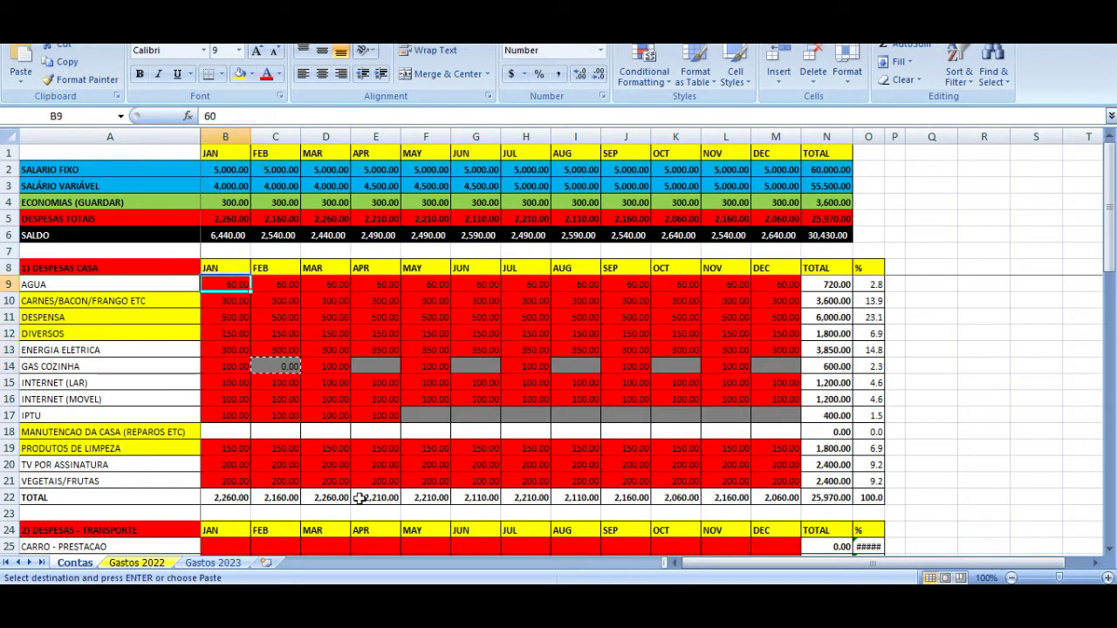
key("shift+Down")
key("shift+Down")
key("shift+Down")
key("shift+Down")
key("shift+Down")
key("shift+Down")
key("shift+Down")
key("shift+Down")
key("shift+Down")
key("shift+Down")
key("shift+Down")
key("shift+Down")
key("shift+Down")
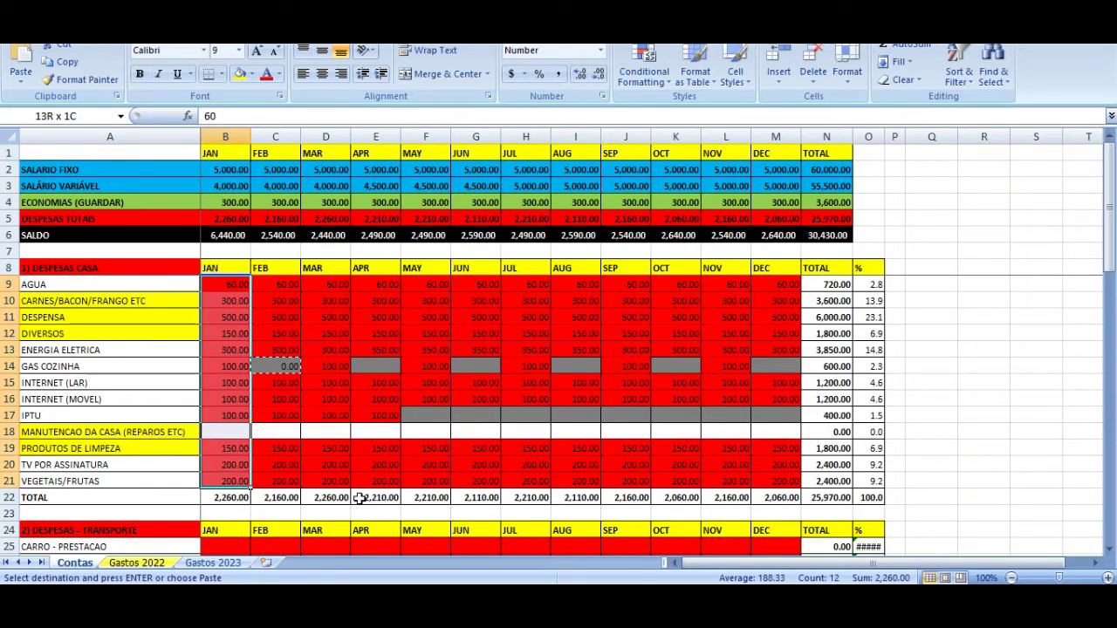
key("shift+Up")
key("ctrl+v")
- Fill the February through May household expenses, AGUA through VEGETAIS/FRUTAS, with the same grey zero cell
key("Right")
key("shift+Down")
key("shift+Down")
key("shift+Down")
key("shift+Down")
key("shift+Down")
key("shift+Down")
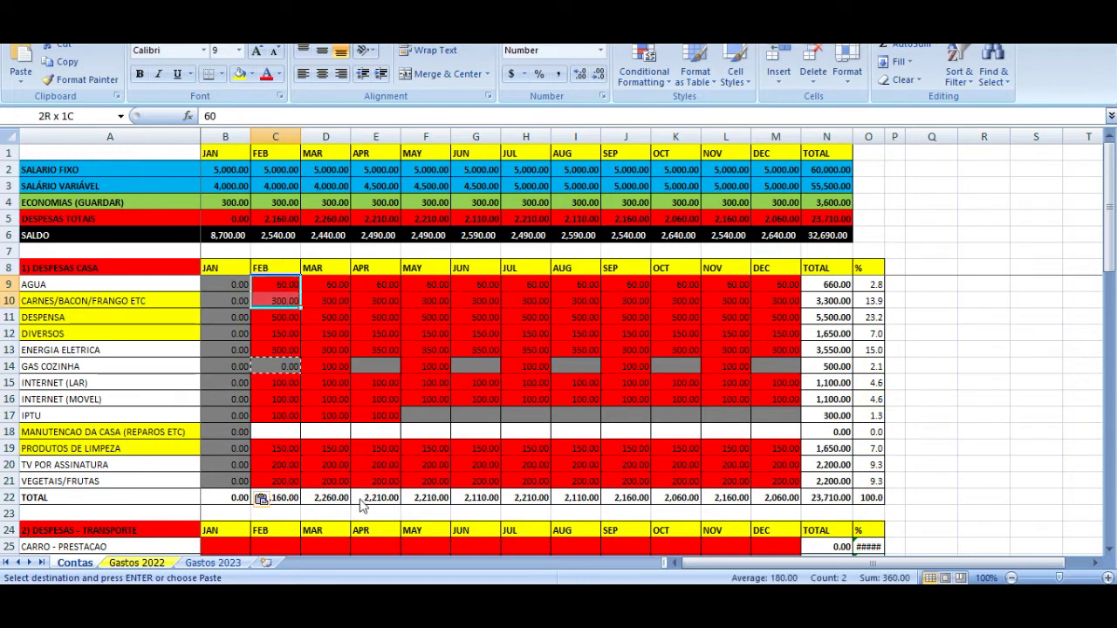
key("shift+Down")
key("shift+Down")
key("shift+Down")
key("shift+Down")
key("shift+Down")
key("shift+Down")
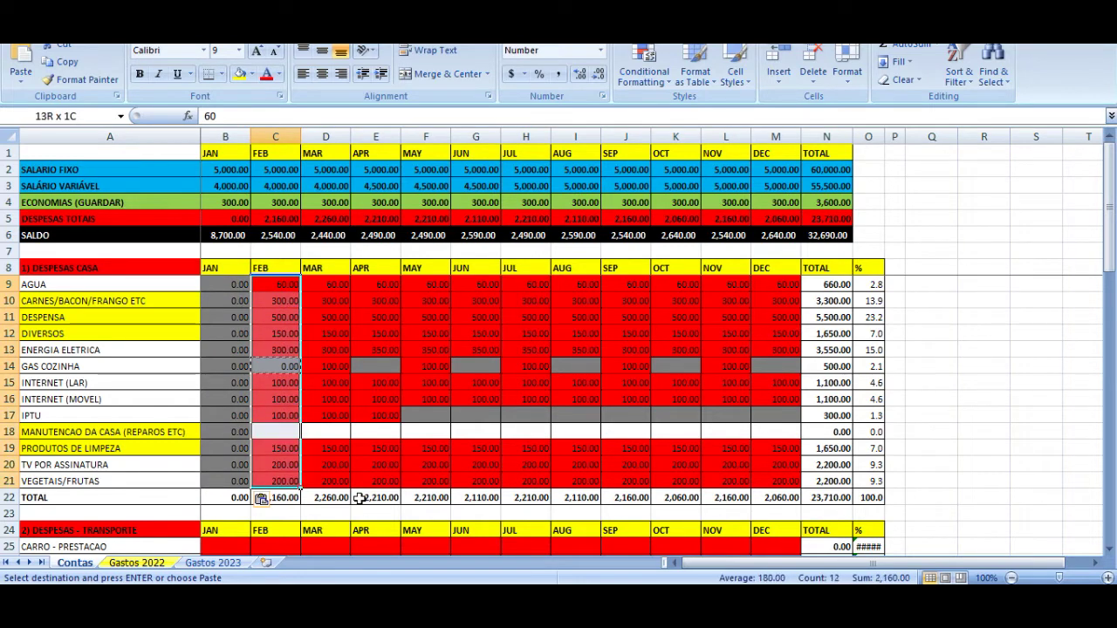
key("shift+Right")
key("shift+Right")
key("shift+Right")
key("ctrl+v")
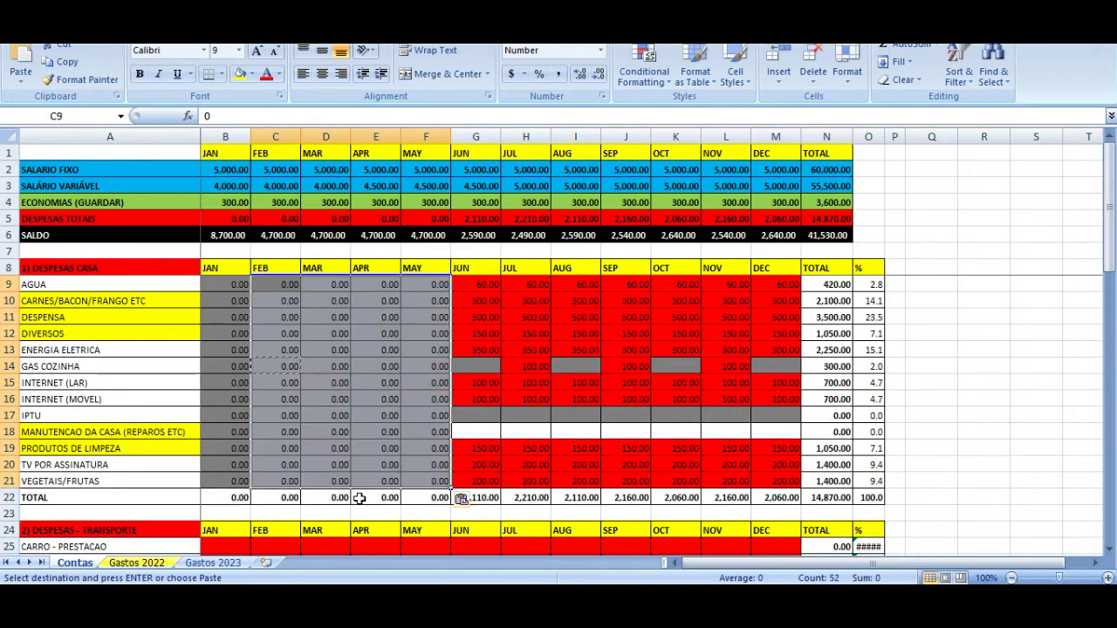
key("Return")
- Examine the AGUA and CARNES/BACON/FRANGO ETC rows across the January to May columns and the months from June onward
key("Right")
key("Right")
key("Right")
key("Right")
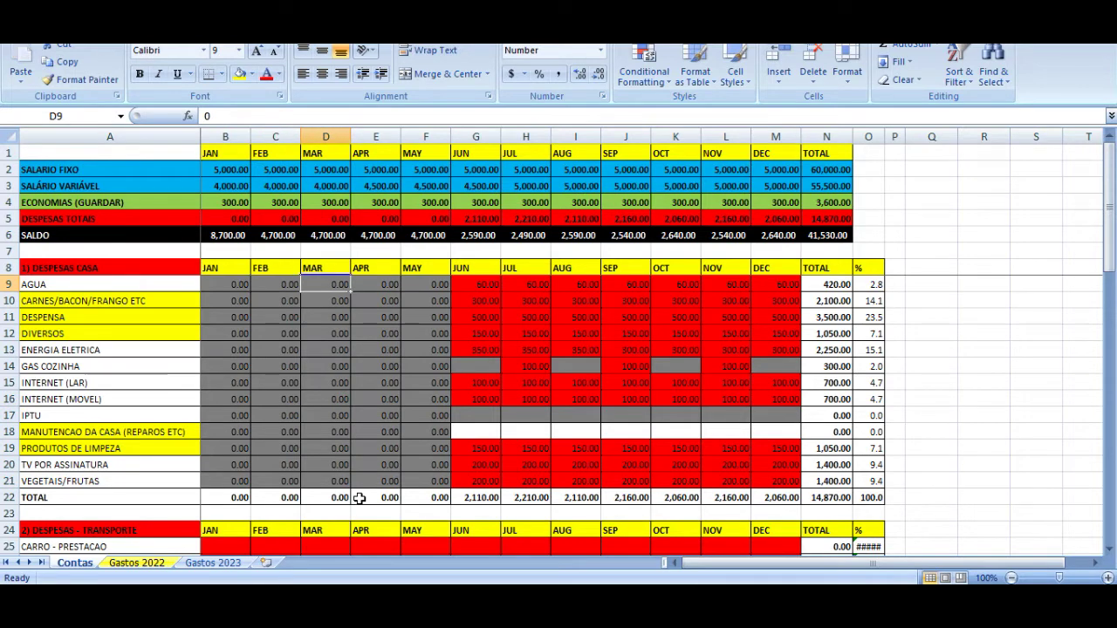
key("Right")
key("Right")
key("Right")
key("Left")
key("Left")
key("Left")
key("Left")
key("Left")
key("Left")
key("Left")
key("Left")
key("Left")
key("Down")
key("Right")
key("Right")
key("Right")
key("Right")
key("Left")
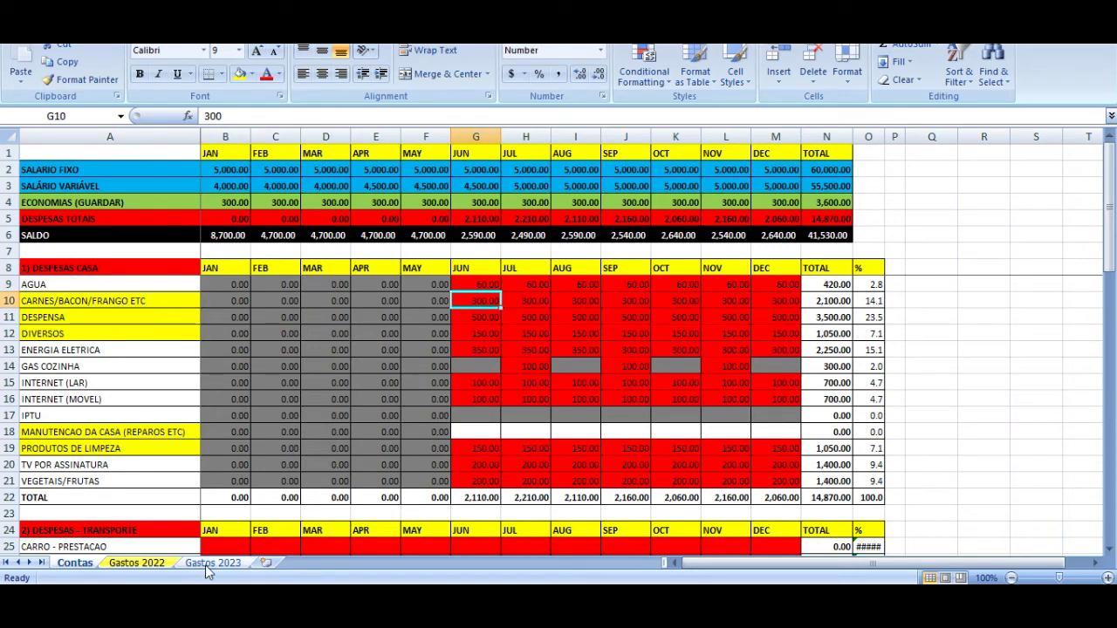
- On the Gastos 2022 sheet, enter the date 6/15/22 in cell A5 of the JUN_2022 recurring expenses
left_click(139, 565)
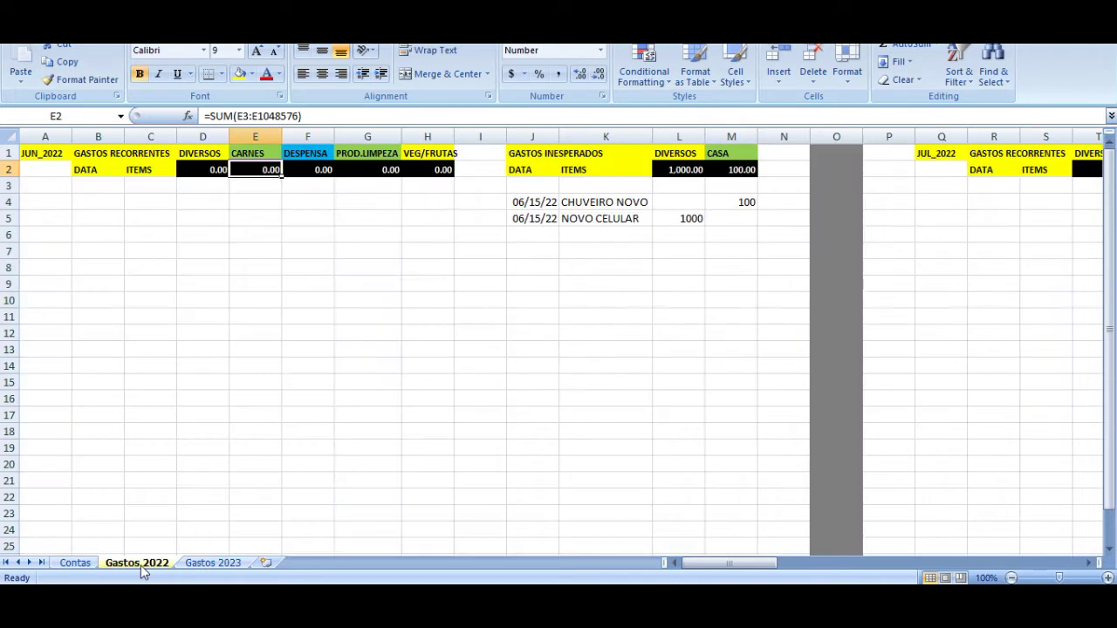
key("Left")
key("Left")
key("Left")
key("Left")
key("Down")
key("Down")
key("Down")
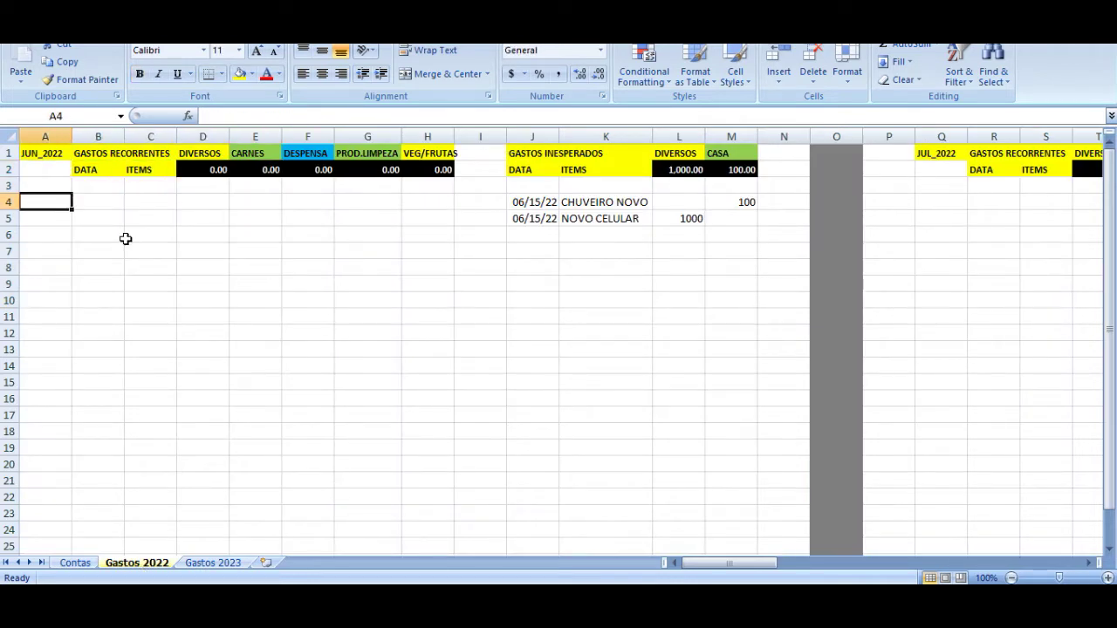
type("6/")
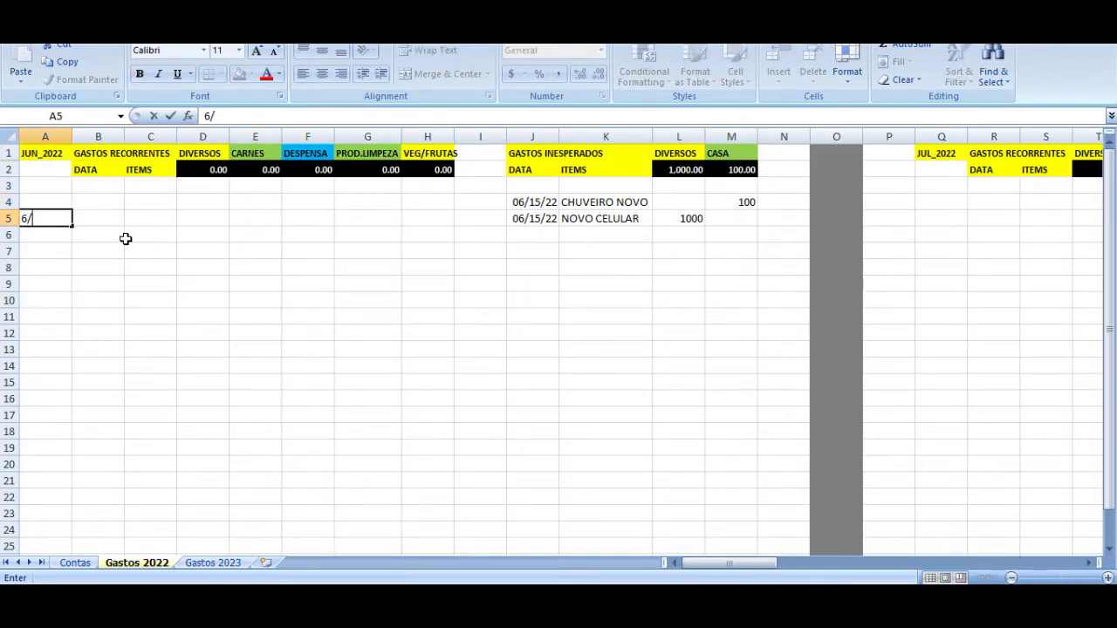
type("15/22")
key("Tab")
- Enter PEITO DE FRANGO as the item in cell B5 and fit column B's width to its text
type("FRANGO")
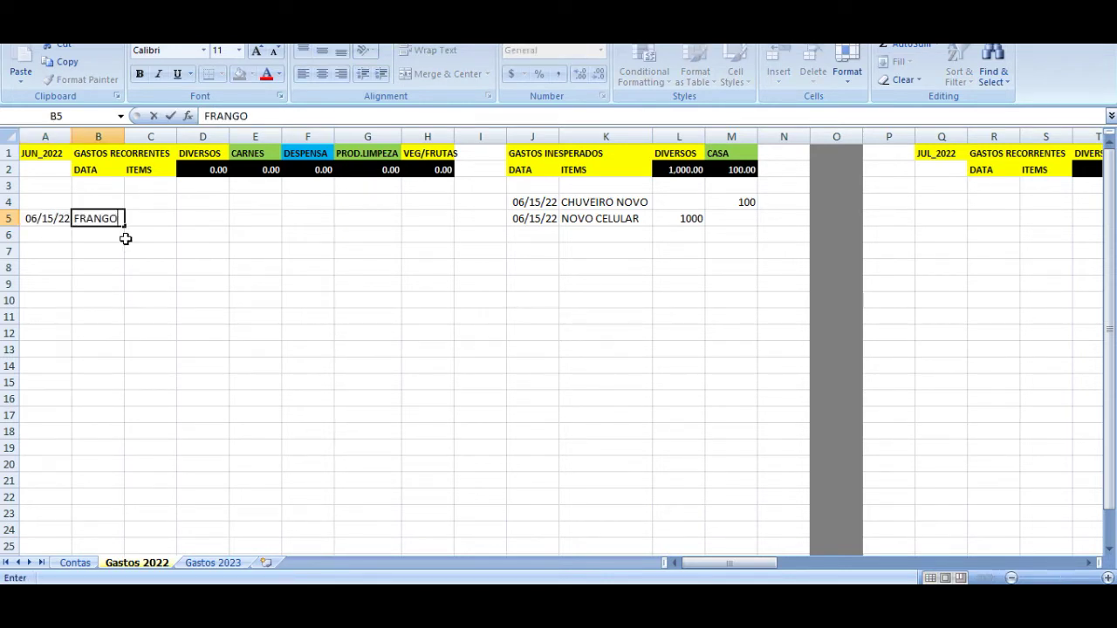
key("Return")
key("Up")
key("Right")
key("Left")
type("PEITO DE FRANGO")
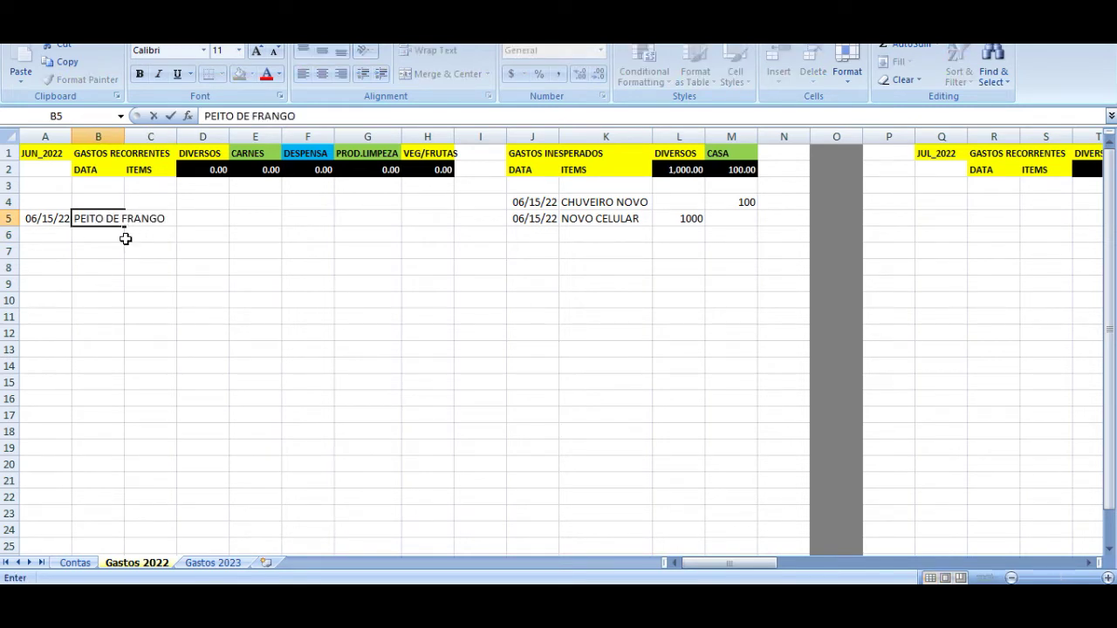
key("Return")
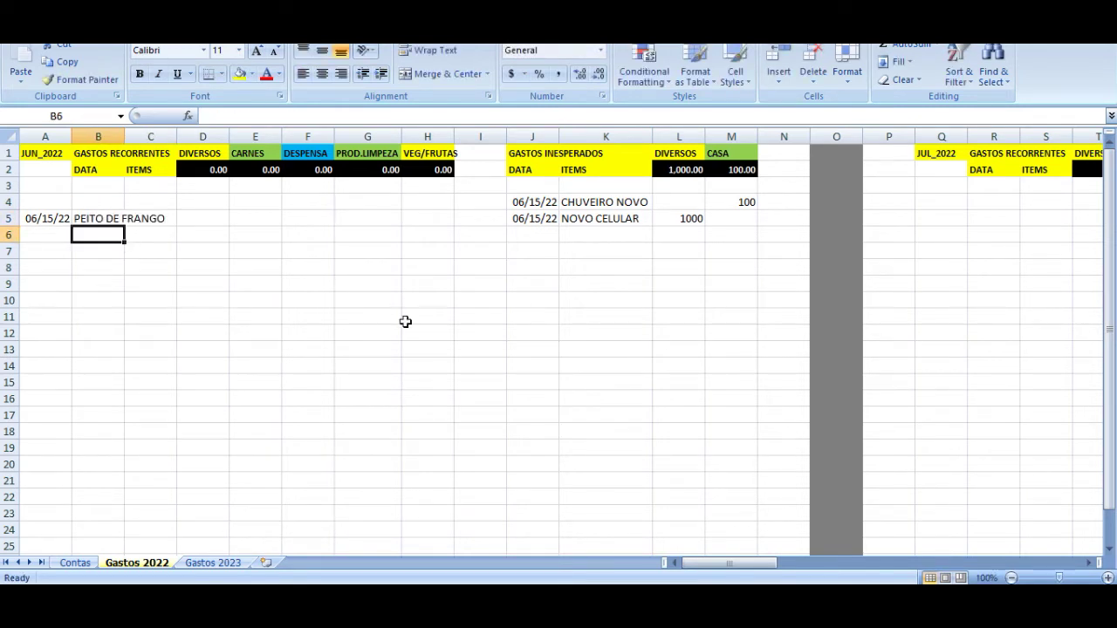
double_click(124, 137)
key("Up")
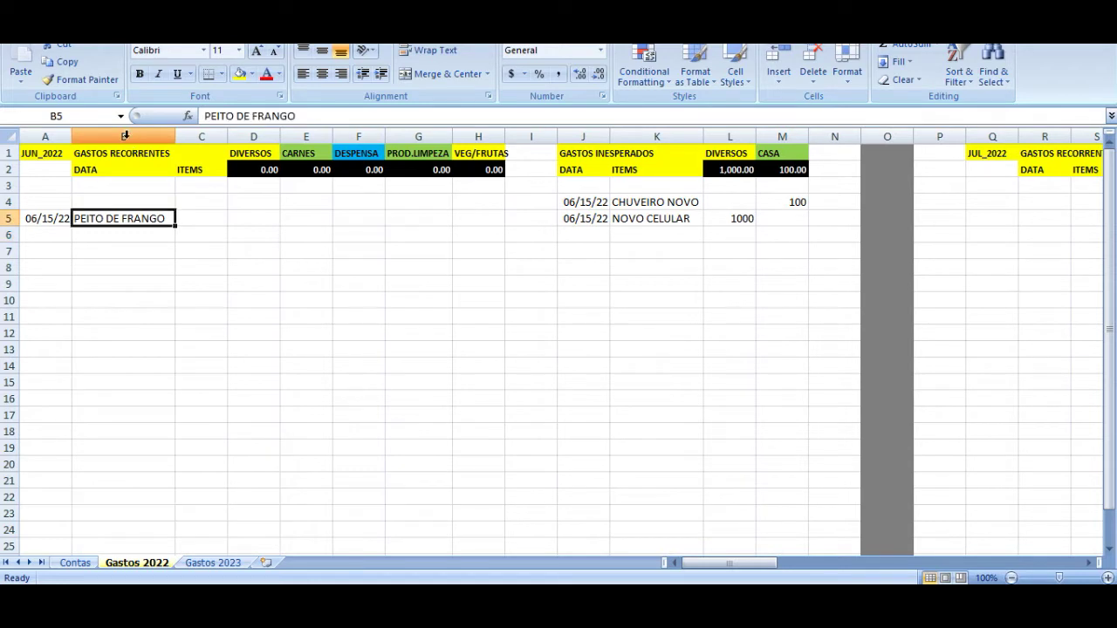
- Enter 20 as the PEITO DE FRANGO amount under CARNES in cell E5 and check the column total in E2
key("Right")
key("Right")
key("Right")
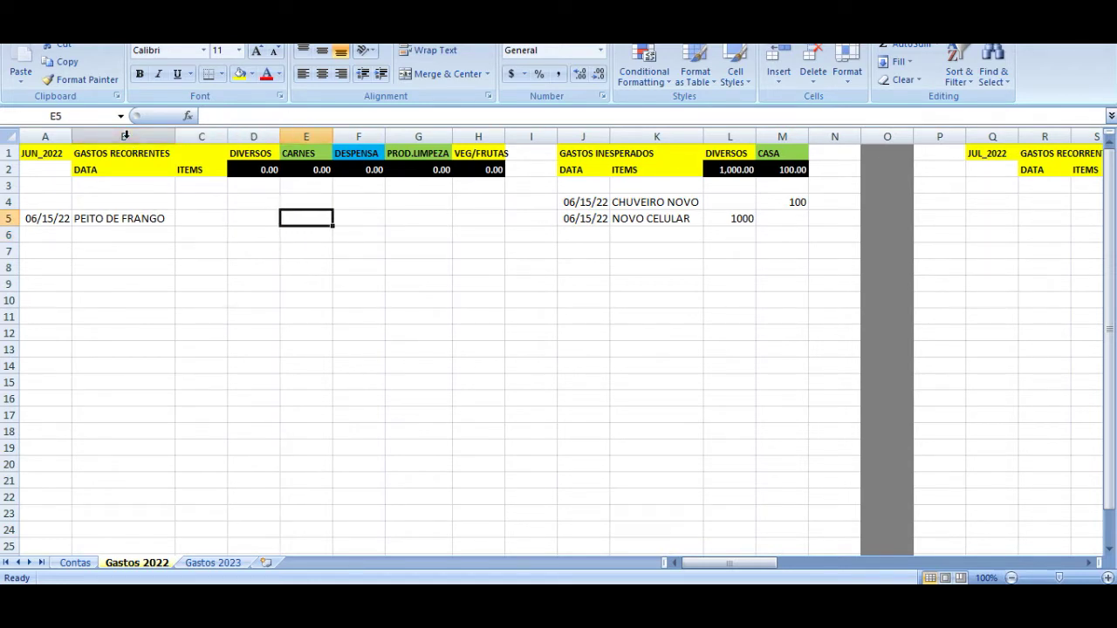
type("20")
key("Return")
key("Up")
key("Up")
key("Up")
key("Up")
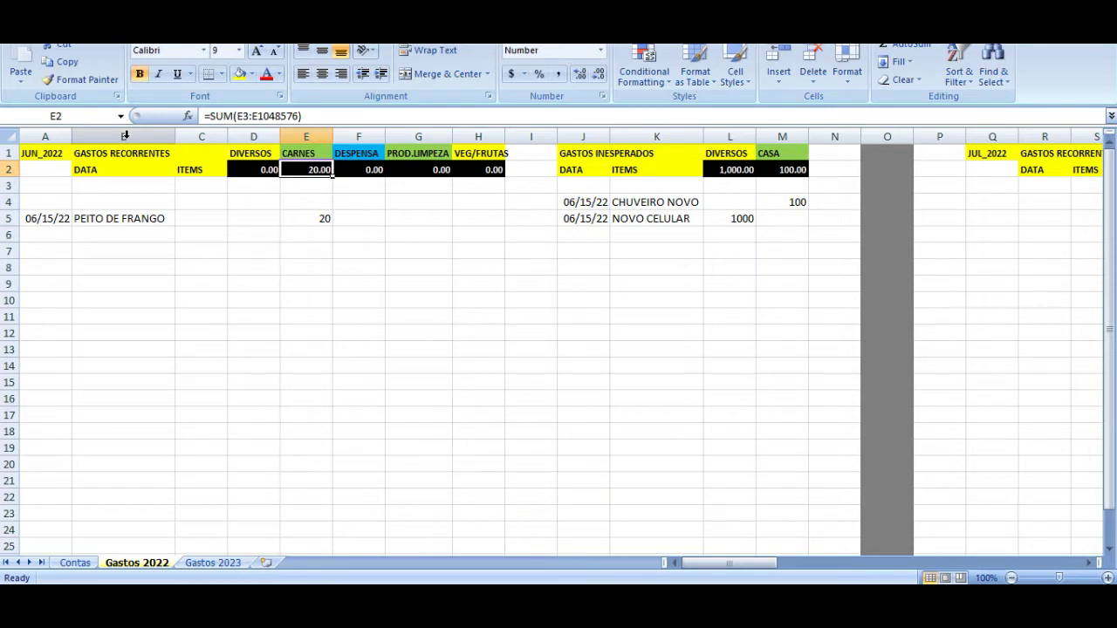
key("Down")
key("Down")
key("Down")
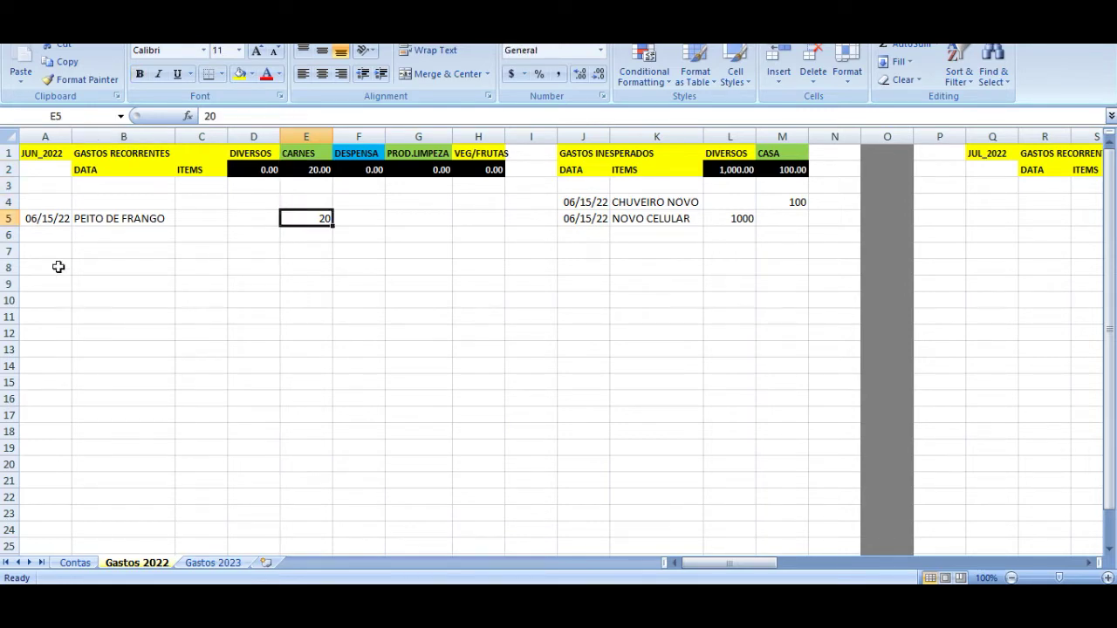
- On the Contas sheet, link June's CARNES/BACON/FRANGO ETC cell G10 to the CARNES total with ='Gastos 2022'!E2
left_click(75, 563)
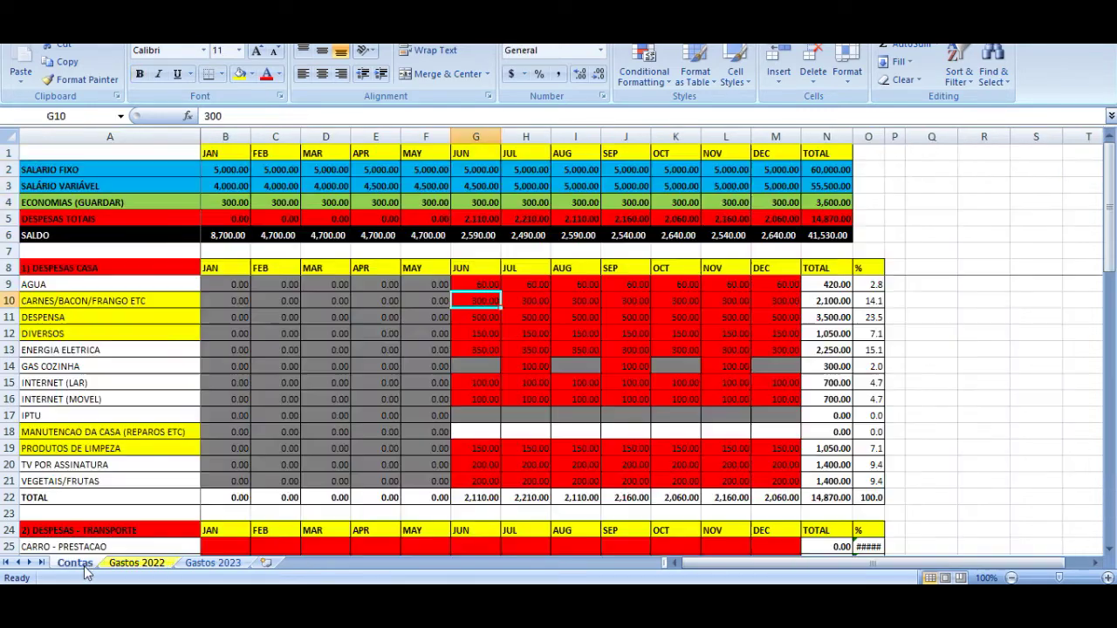
key("Left")
key("Left")
key("Left")
key("Left")
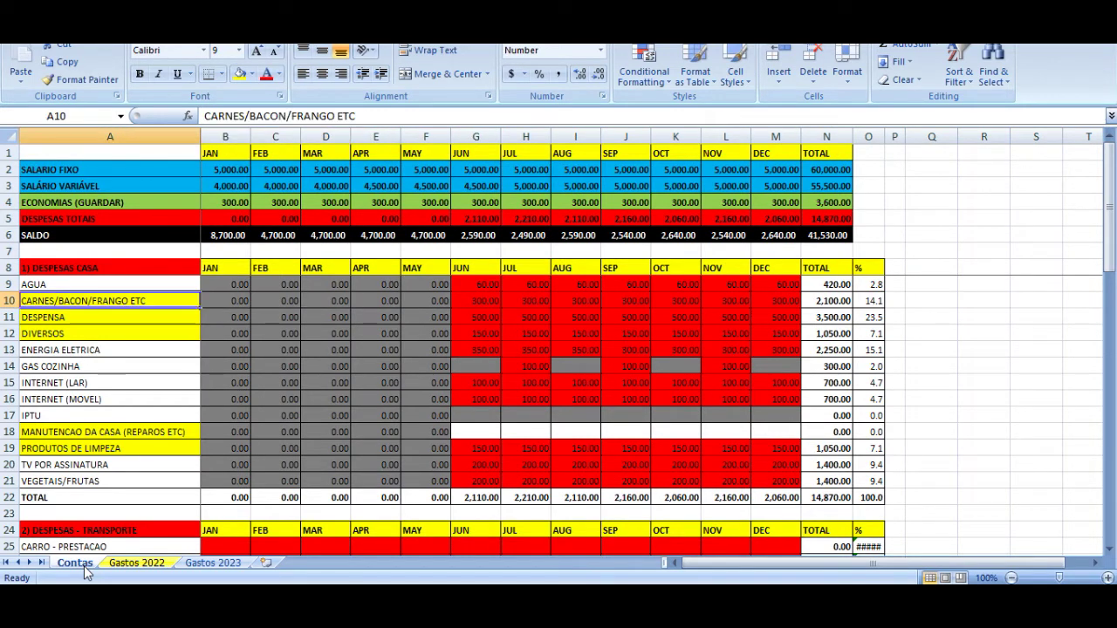
key("Right")
key("Right")
key("Right")
key("Right")
key("Right")
key("Right")
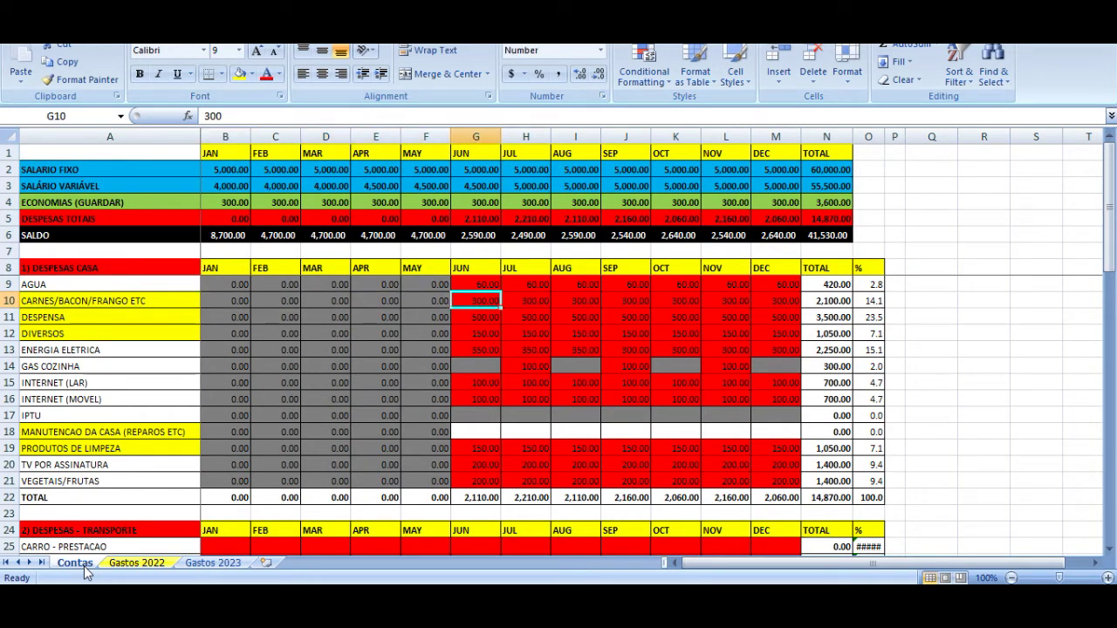
type("=")
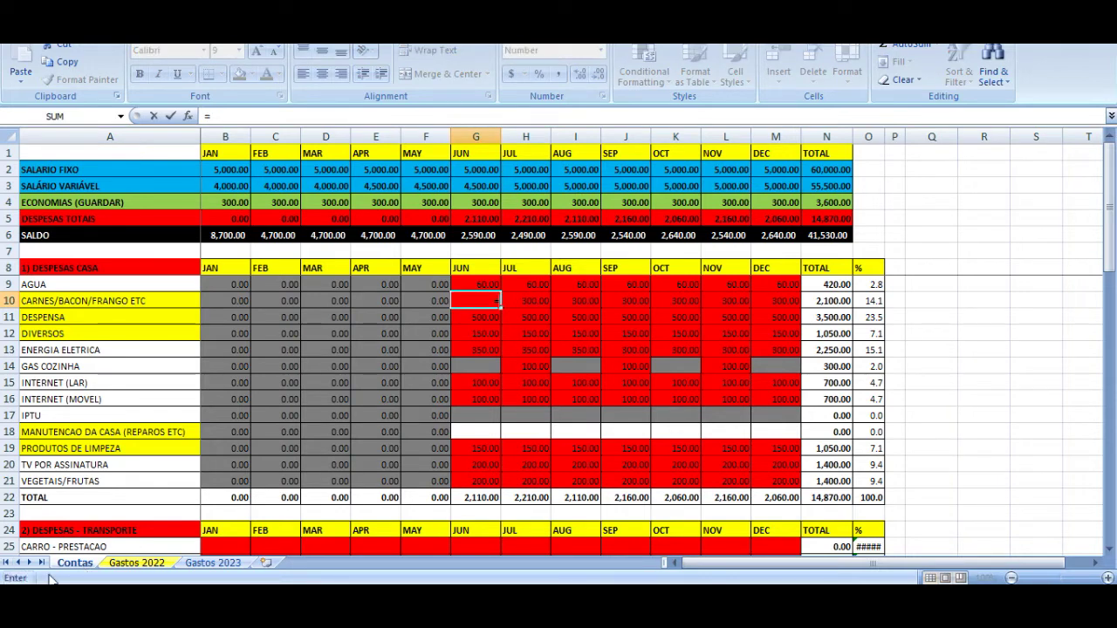
left_click(135, 563)
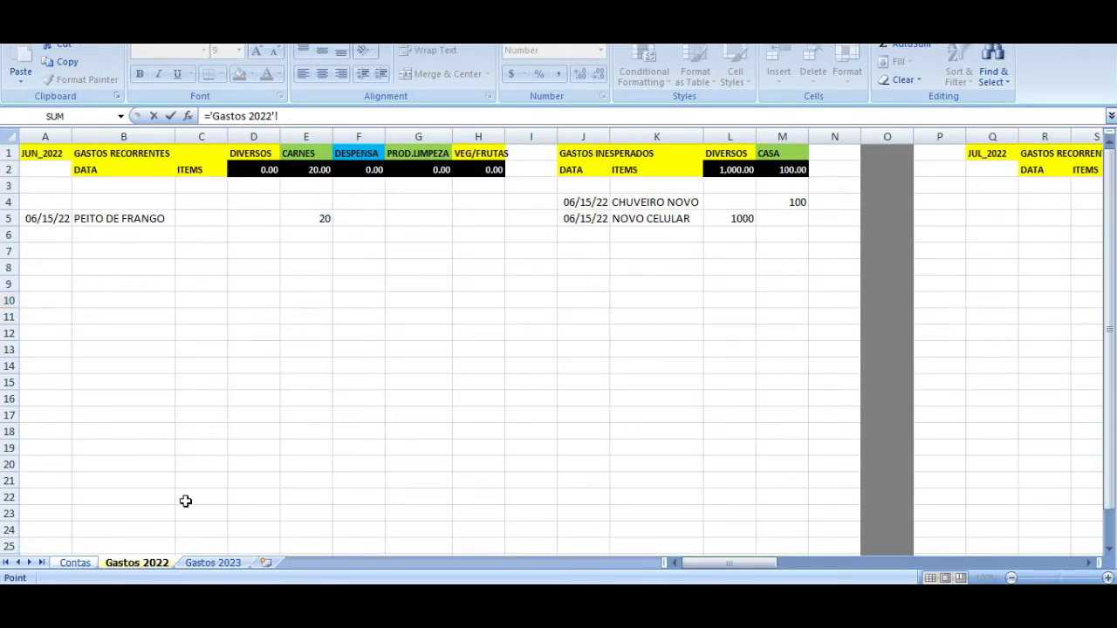
left_click(304, 171)
key("Return")
key("Up")
key("Left")
key("Right")
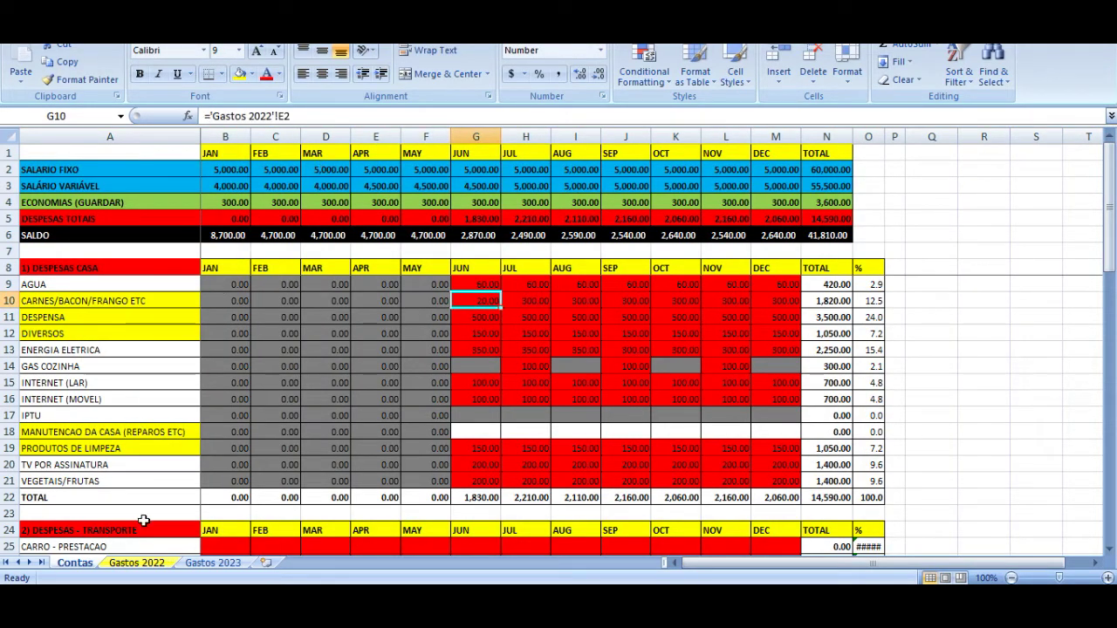
- On the Gastos 2022 sheet, add BACON as an item in cell B6 with an amount of 10 under CARNES
left_click(147, 564)
key("Left")
key("Left")
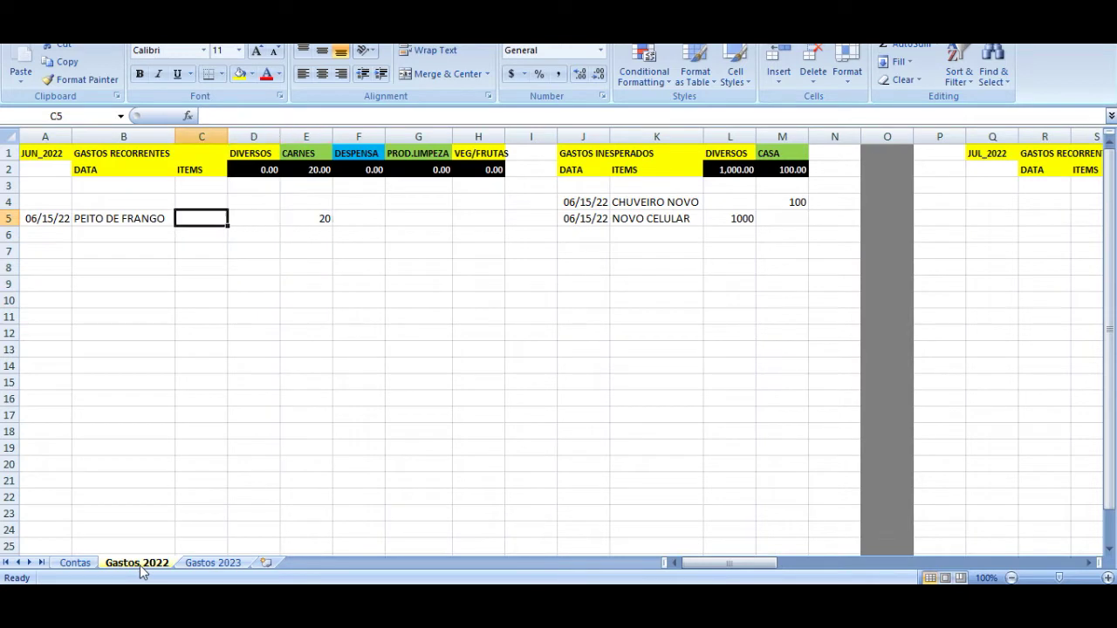
key("Down")
key("Left")
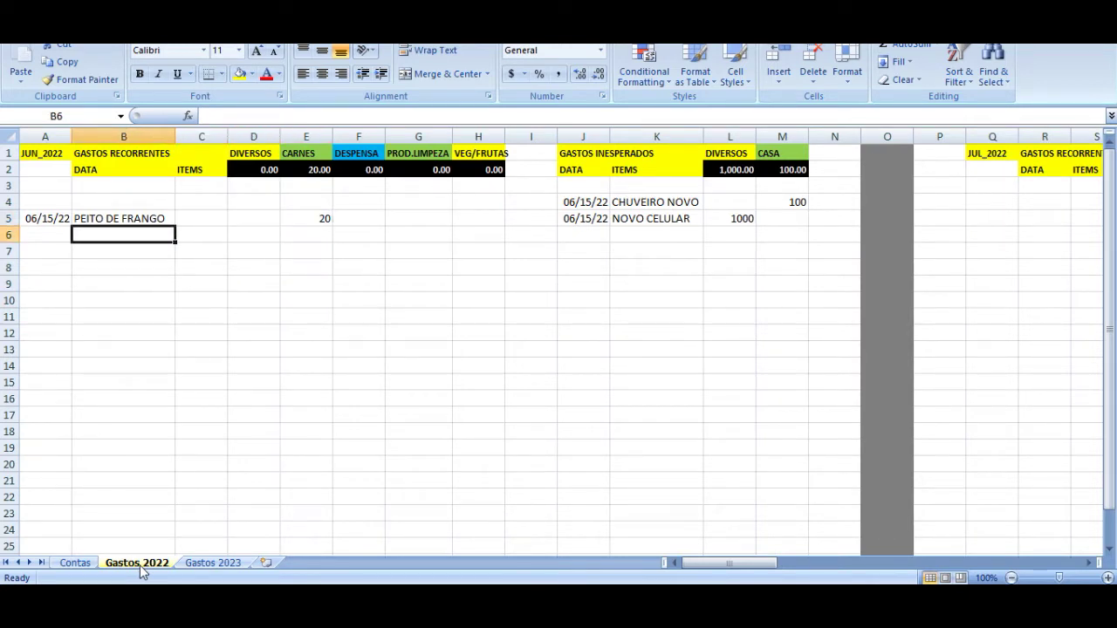
type("BACON")
key("Return")
key("Up")
key("Right")
key("Right")
key("Right")
type("10")
key("Return")
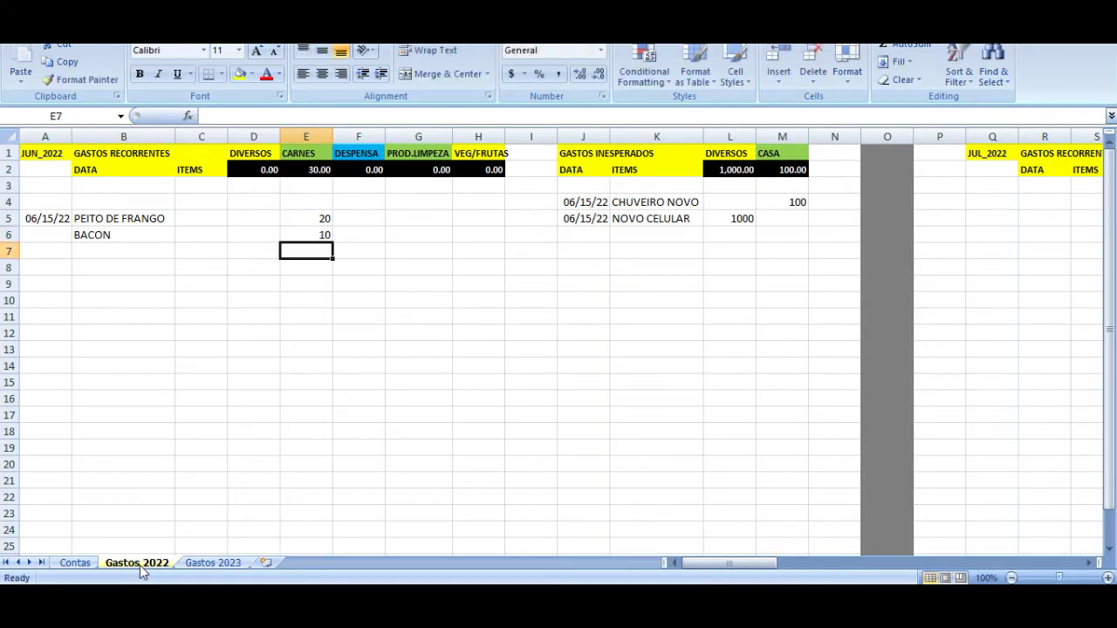
- Check the CARNES total in E2 and the June cell linked to it on the Contas sheet
key("Up")
key("Up")
key("Up")
key("Up")
key("Up")
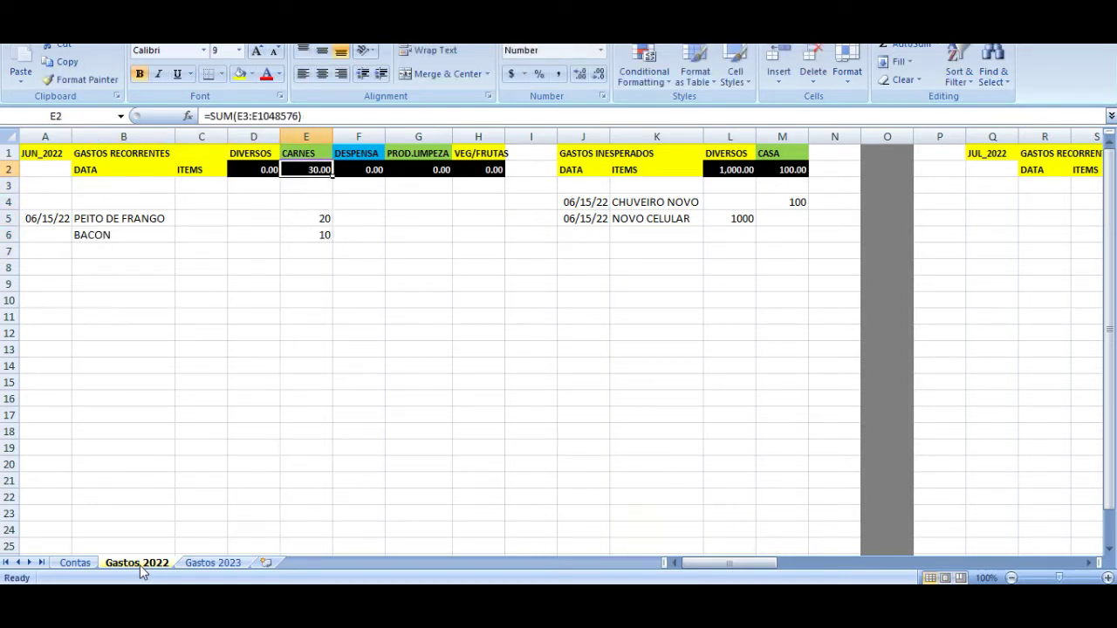
left_click(75, 562)
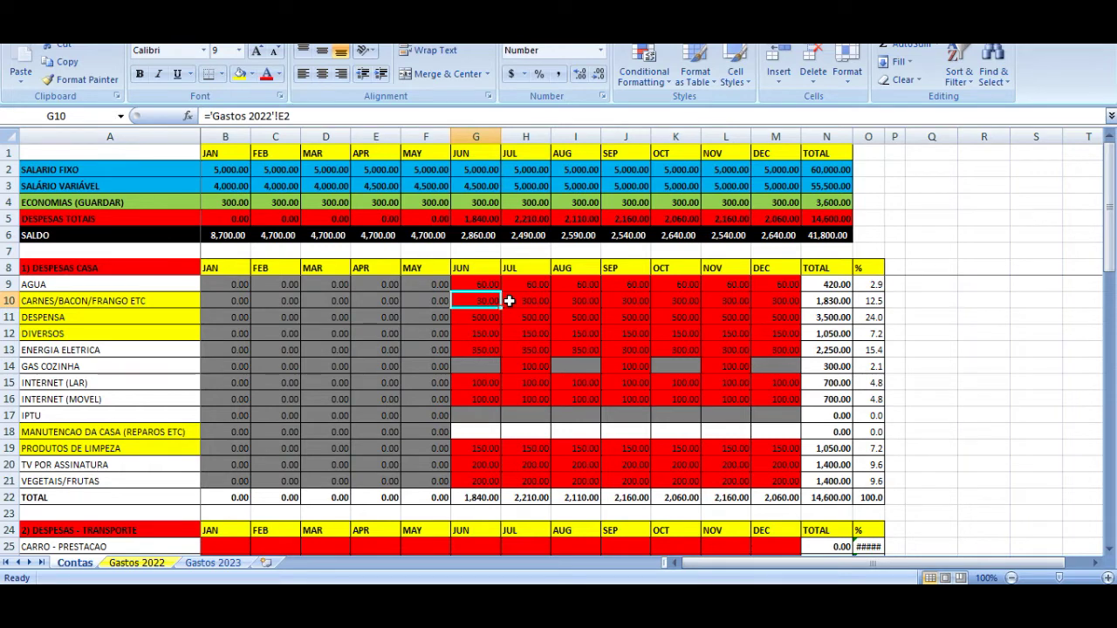
- Examine the CARNES/BACON/FRANGO ETC and DESPENSA rows on the Contas sheet, from the category names to the June and following months
key("Left")
key("Left")
key("Left")
key("Left")
key("Left")
key("Left")
key("Down")
key("Right")
key("Right")
key("Right")
key("Right")
key("Right")
key("Right")
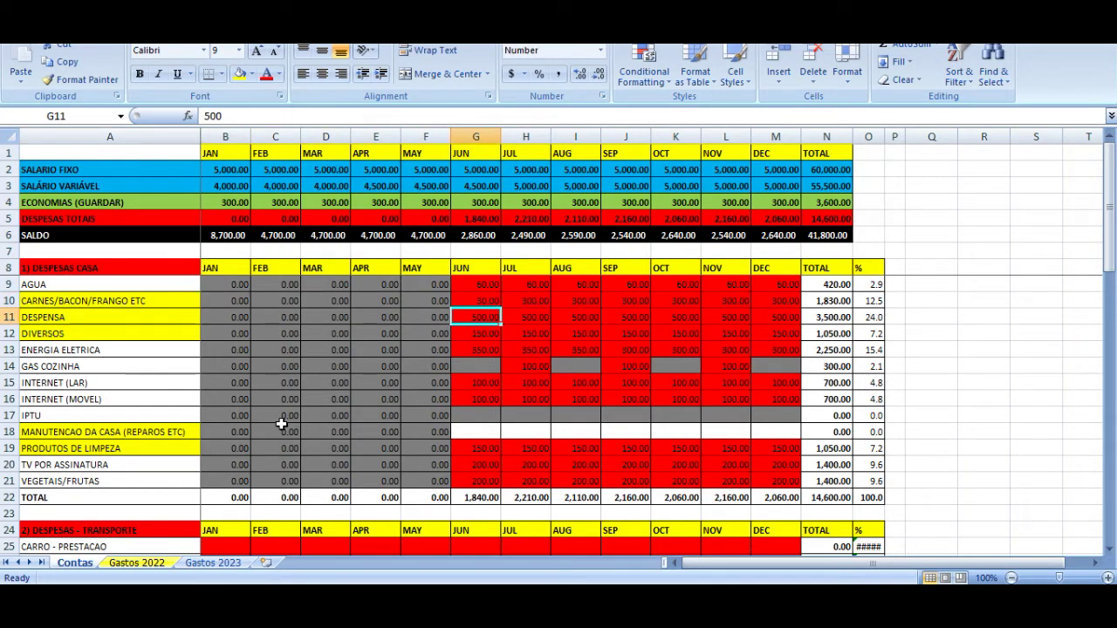
key("Right")
key("Right")
key("Left")
key("Left")
- On the Gastos 2022 sheet, enter the date 6/16/22 in cell A9 and ARROZ as the item in B9
left_click(140, 563)
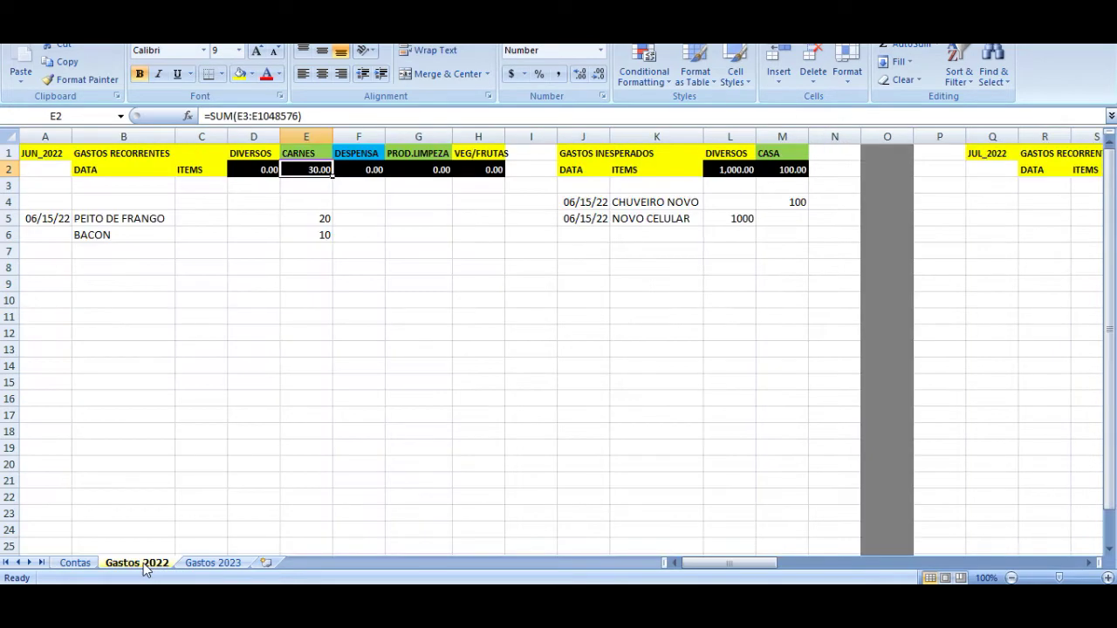
left_click(45, 285)
type("6")
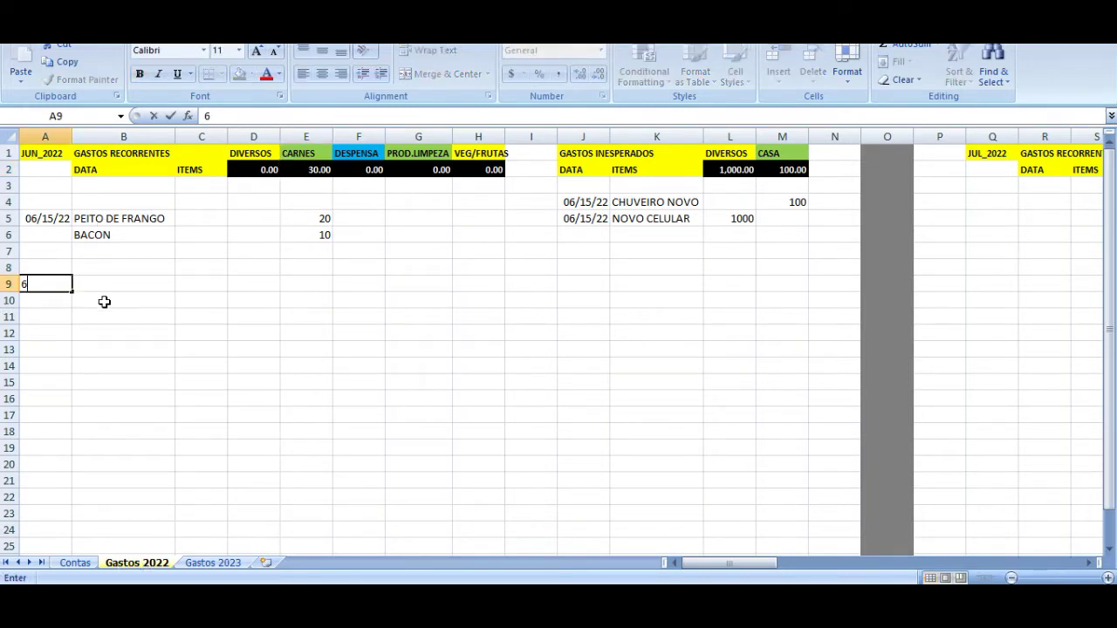
type("/16/22")
key("Tab")
type("AROZ")
key("BackSpace")
key("BackSpace")
type("ROZ")
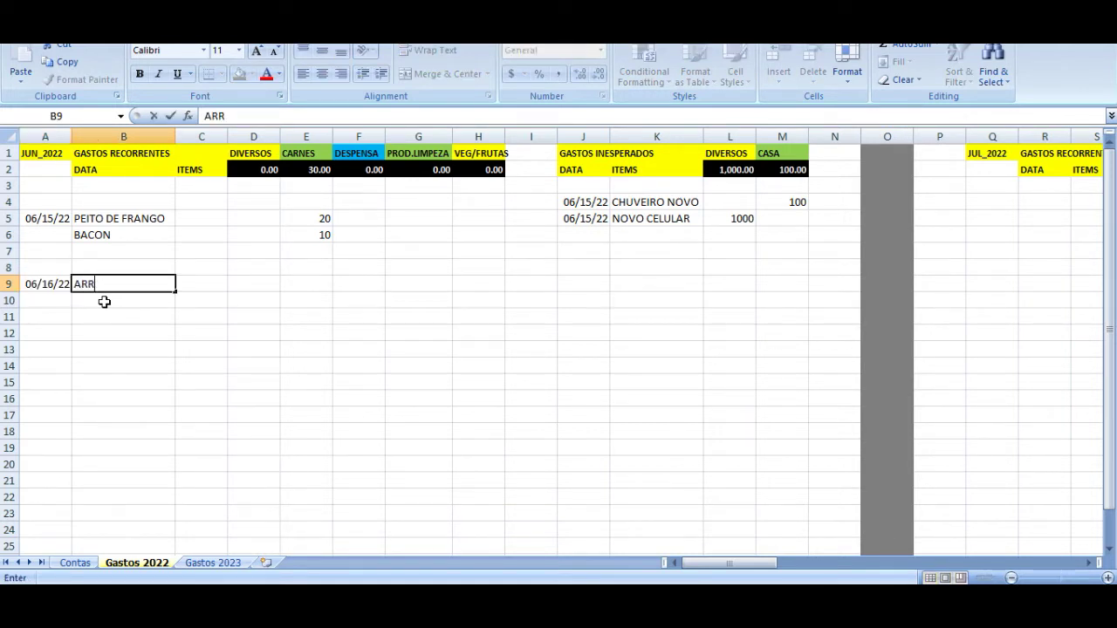
key("Return")
- Extend the item text in cell B9 to ARROZ (20KG)
key("Up")
key("Right")
key("Right")
key("Right")
key("Right")
key("Left")
key("Left")
key("Left")
key("Left")
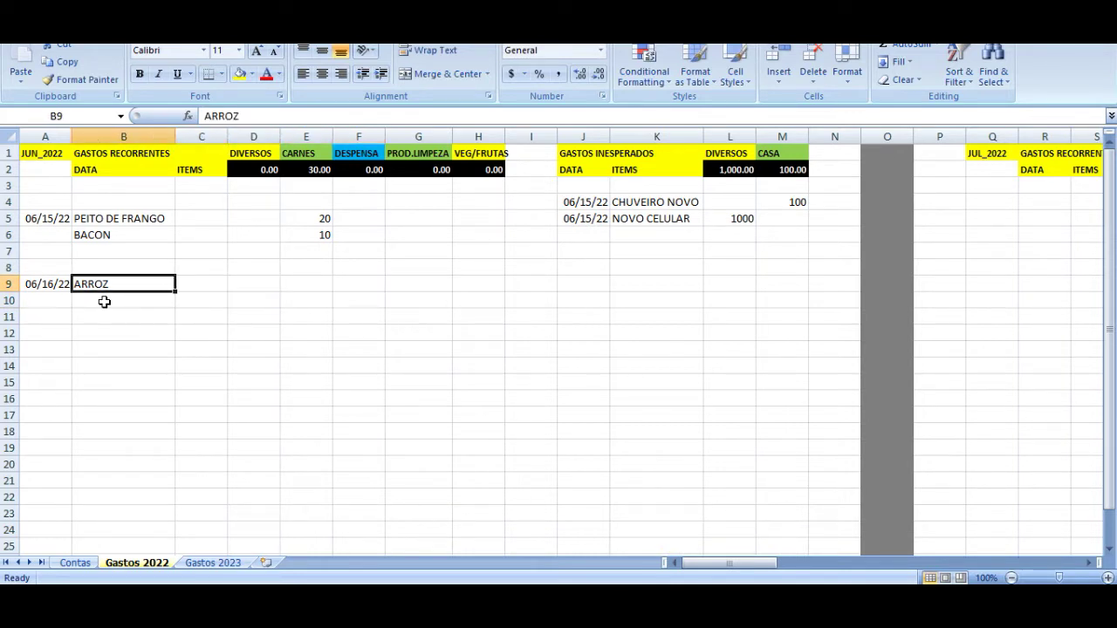
key("F2")
type("(20K")
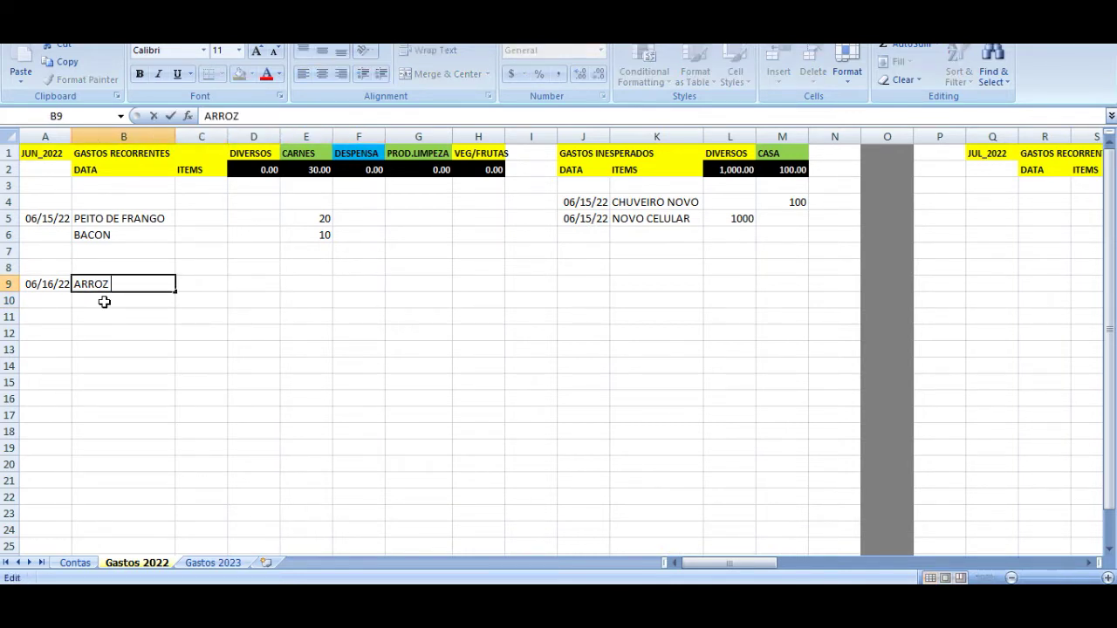
type("G)")
key("Return")
- Enter 80 as the rice amount under DESPENSA in cell F9
key("Up")
key("Right")
key("Right")
key("Right")
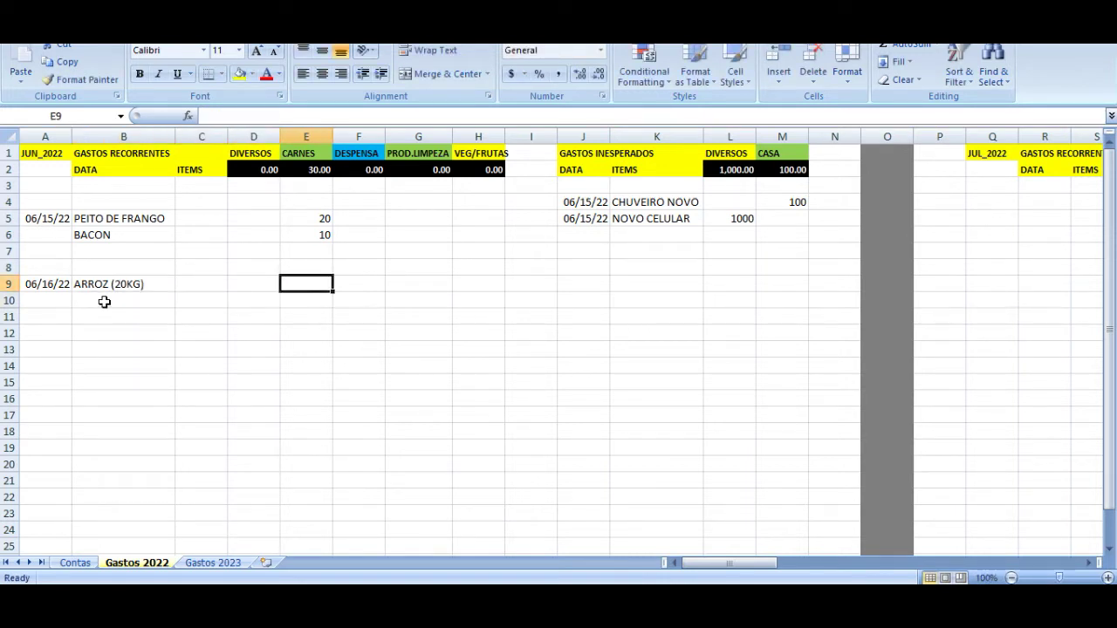
key("Left")
key("Left")
key("Left")
key("Right")
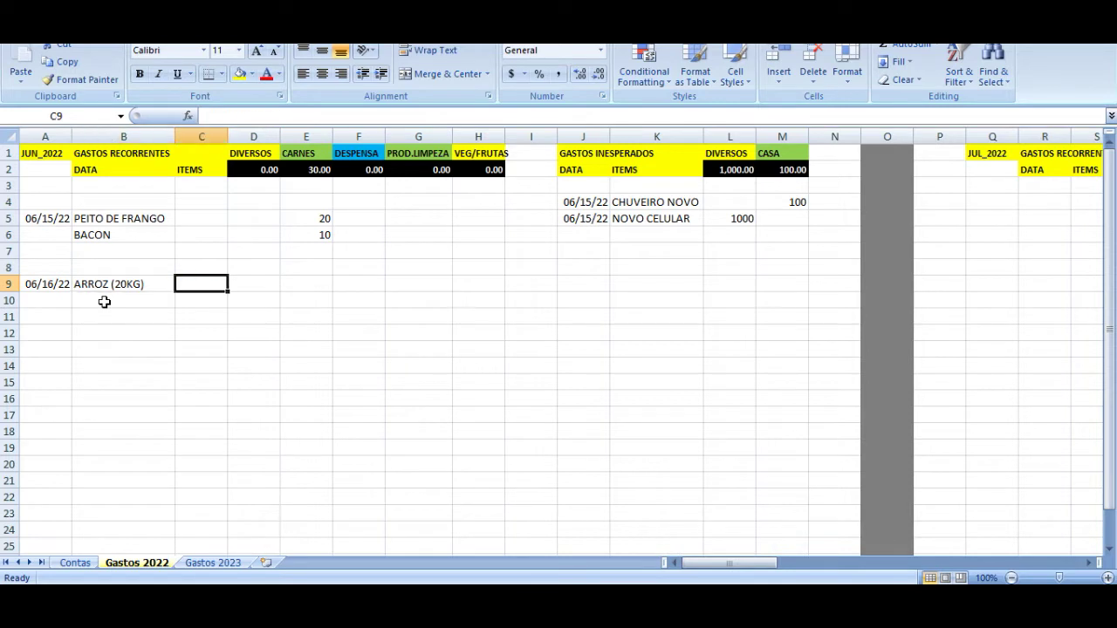
key("Right")
key("Right")
key("Right")
key("Left")
key("Right")
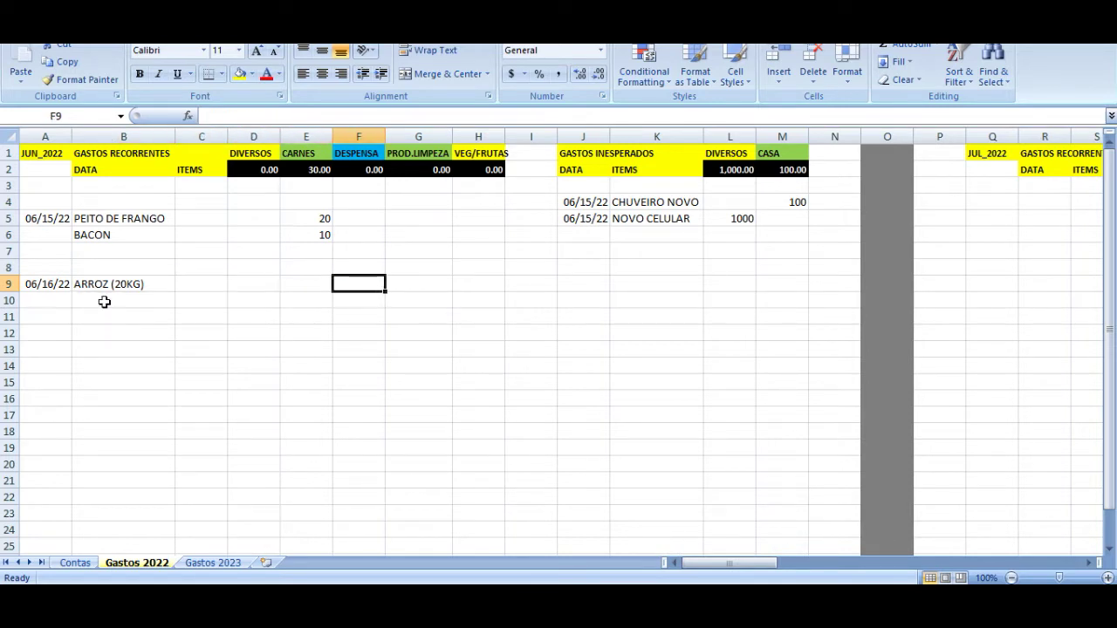
type("80")
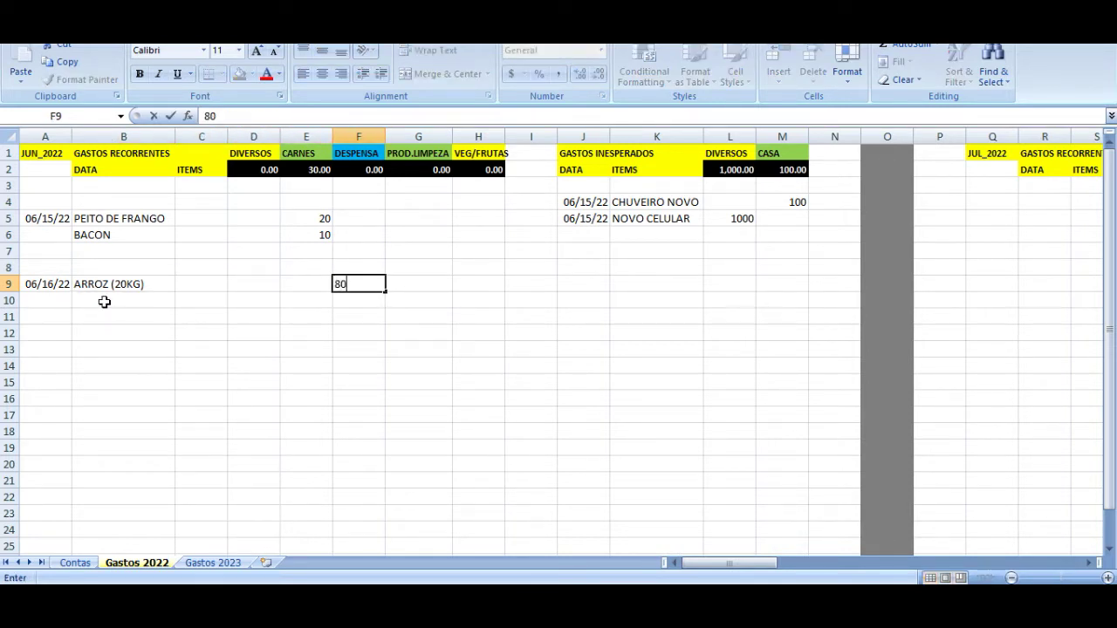
key("Return")
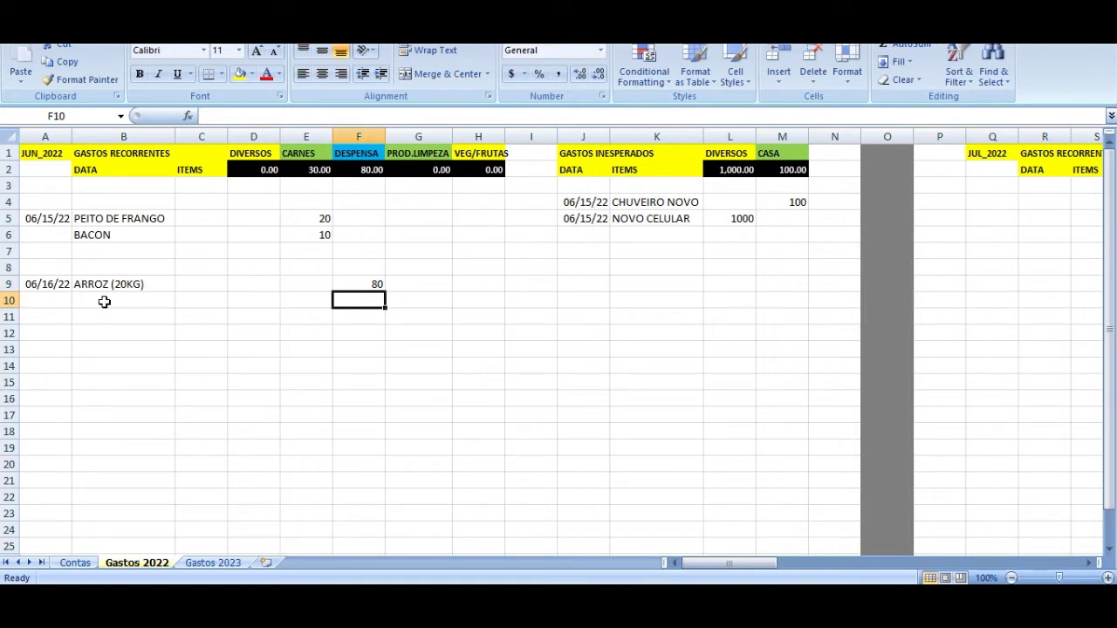
- Copy the date 06/16/22 from cell A9 into A10
key("Up")
key("Left")
key("Left")
key("Left")
key("Left")
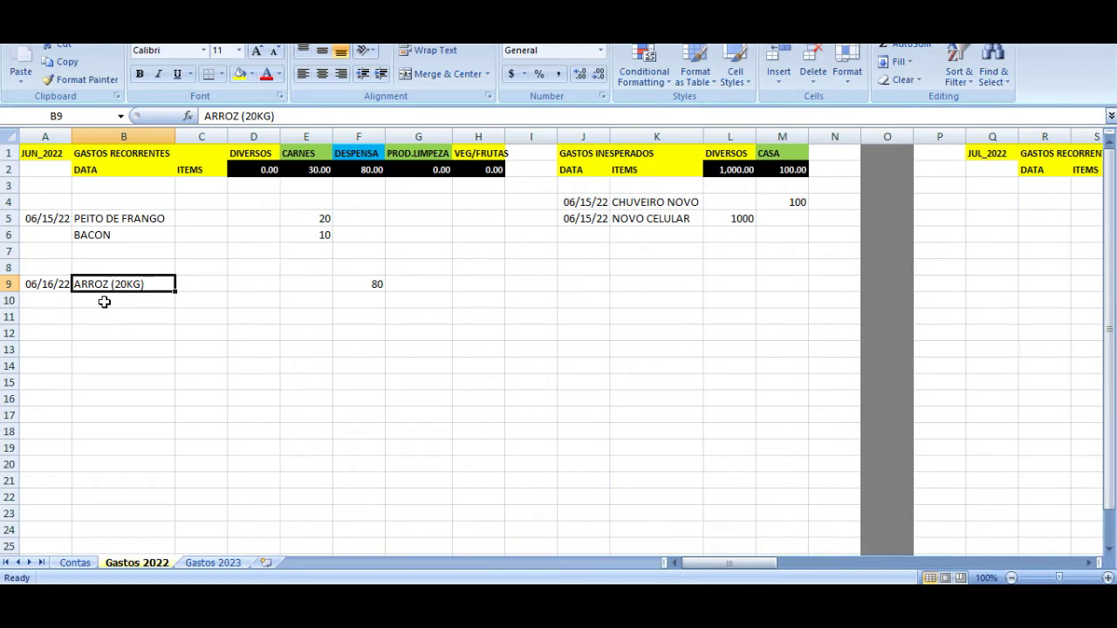
key("Left")
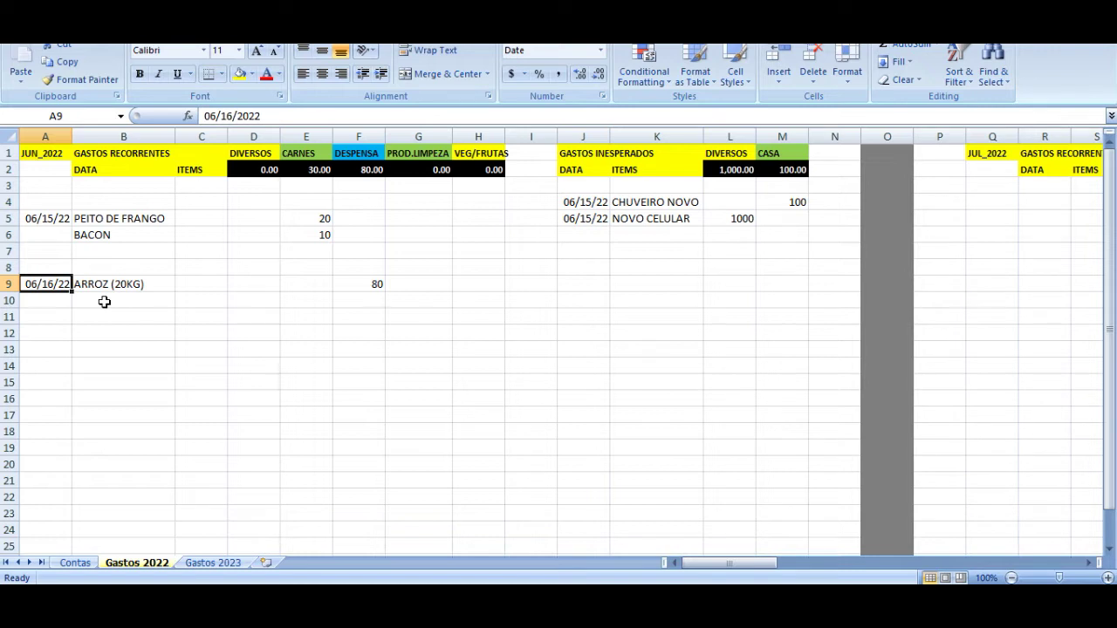
key("Down")
key("Down")
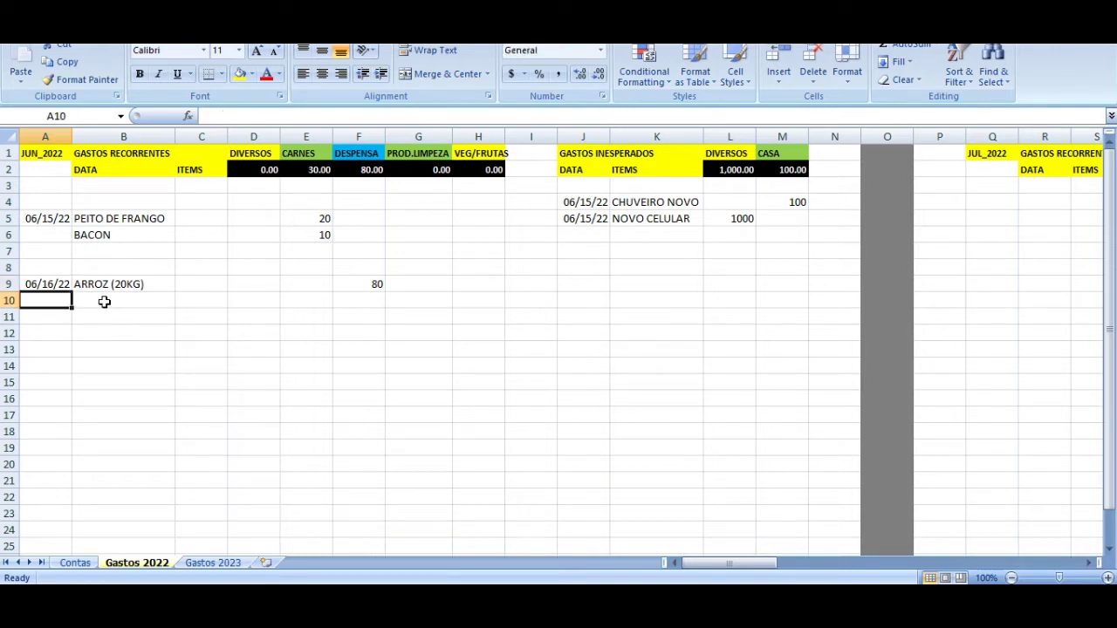
key("Up")
key("Up")
key("ctrl+c")
key("Down")
key("ctrl+v")
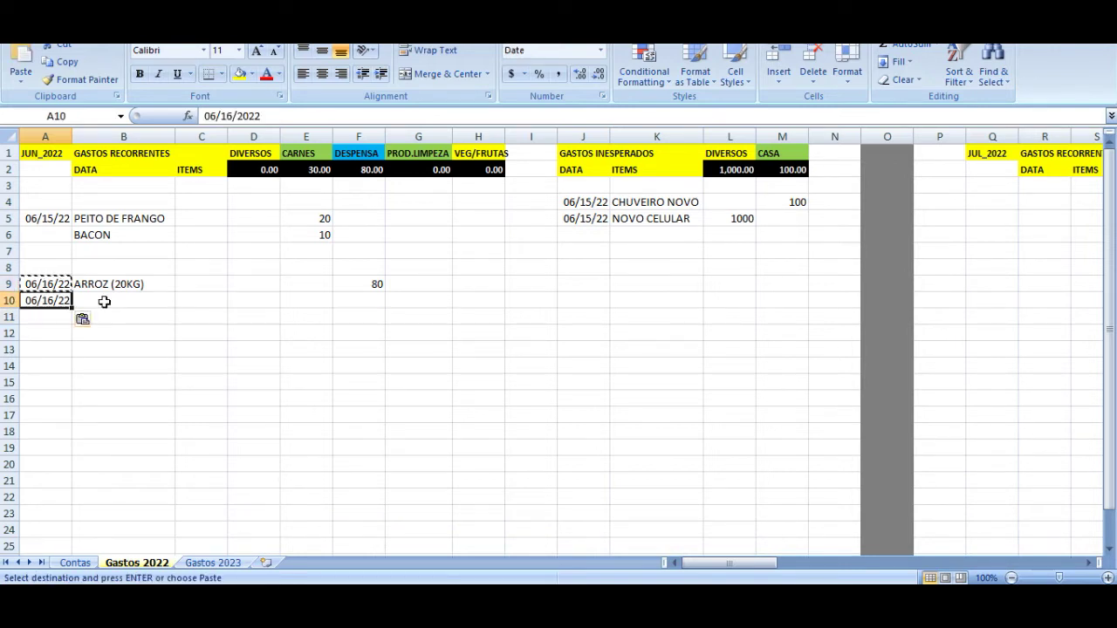
- Enter CAFEZINHO NA RUA as the item in cell B10
left_click(104, 302)
type("CAFEZINHO NA RUA")
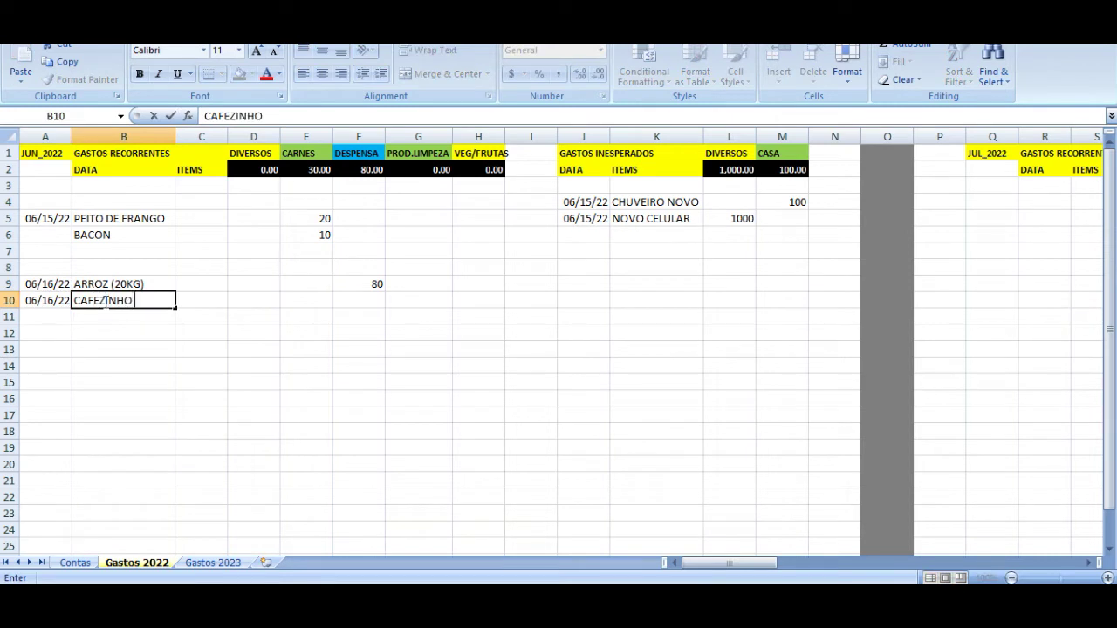
key("Return")
- Enter 5 as the CAFEZINHO NA RUA amount under DIVERSOS in cell D10
left_click(104, 302)
key("Right")
key("Right")
key("ctrl+Up")
key("ctrl+Up")
key("Down")
key("Down")
key("Down")
key("Down")
key("Down")
key("Down")
key("Down")
key("Down")
key("Down")
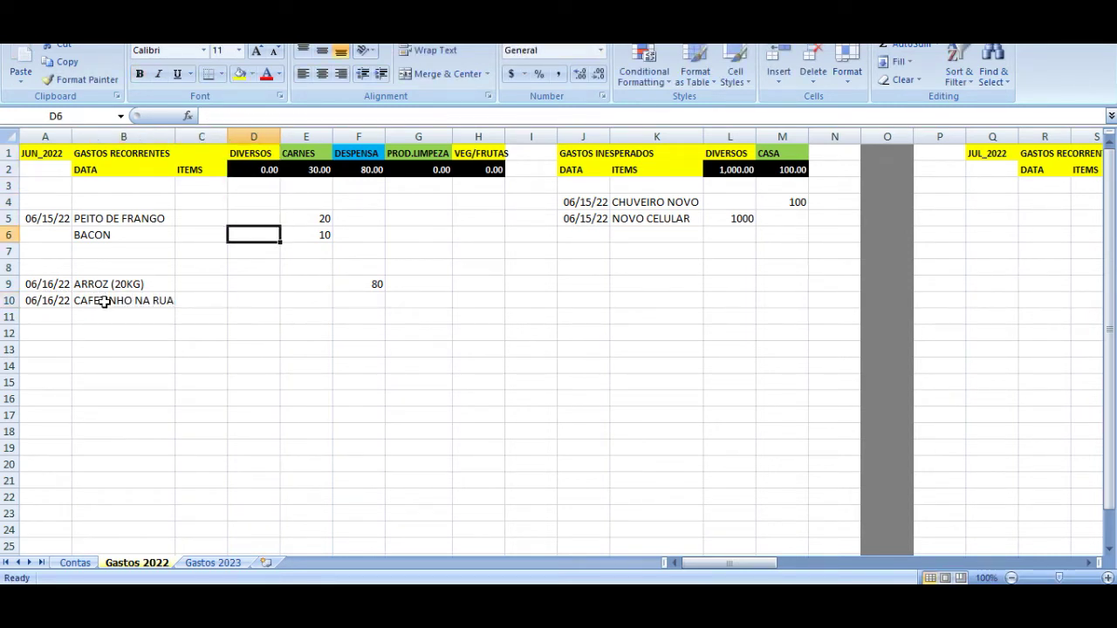
type("5")
key("Return")
key("Up")
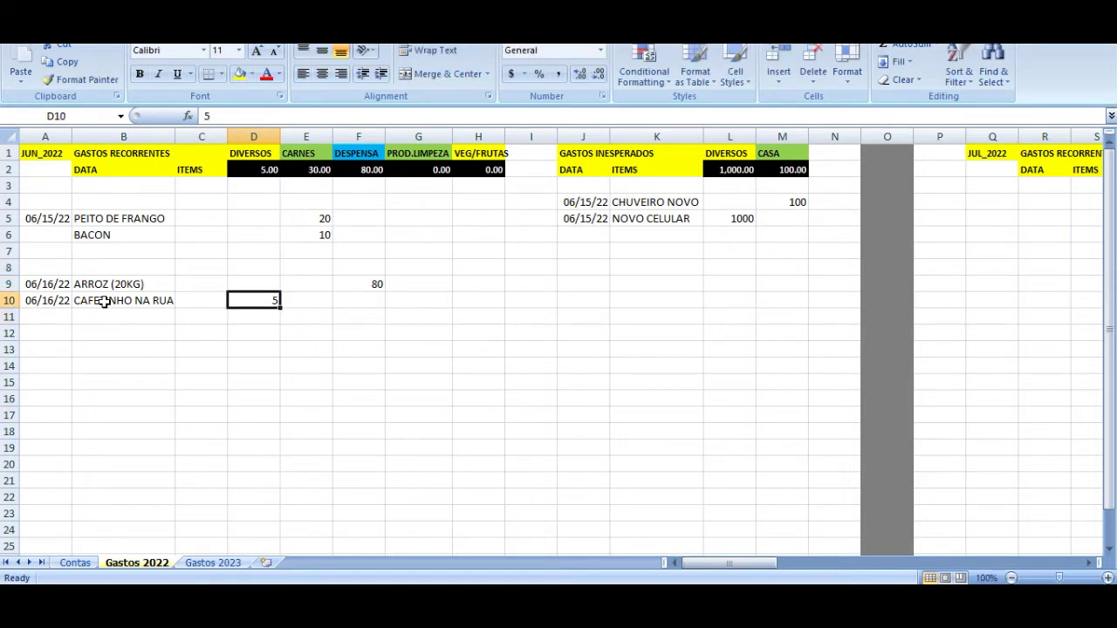
- Review the CAFEZINHO NA RUA row across its date, item and amount cells
key("Left")
key("Left")
key("Left")
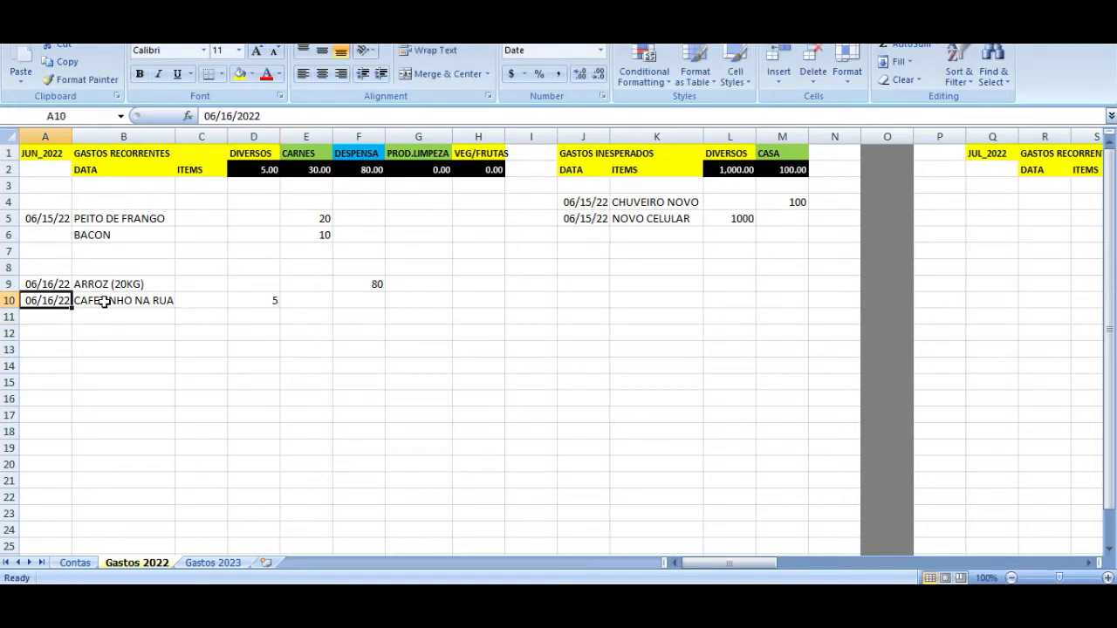
key("Right")
key("Right")
key("Right")
key("Right")
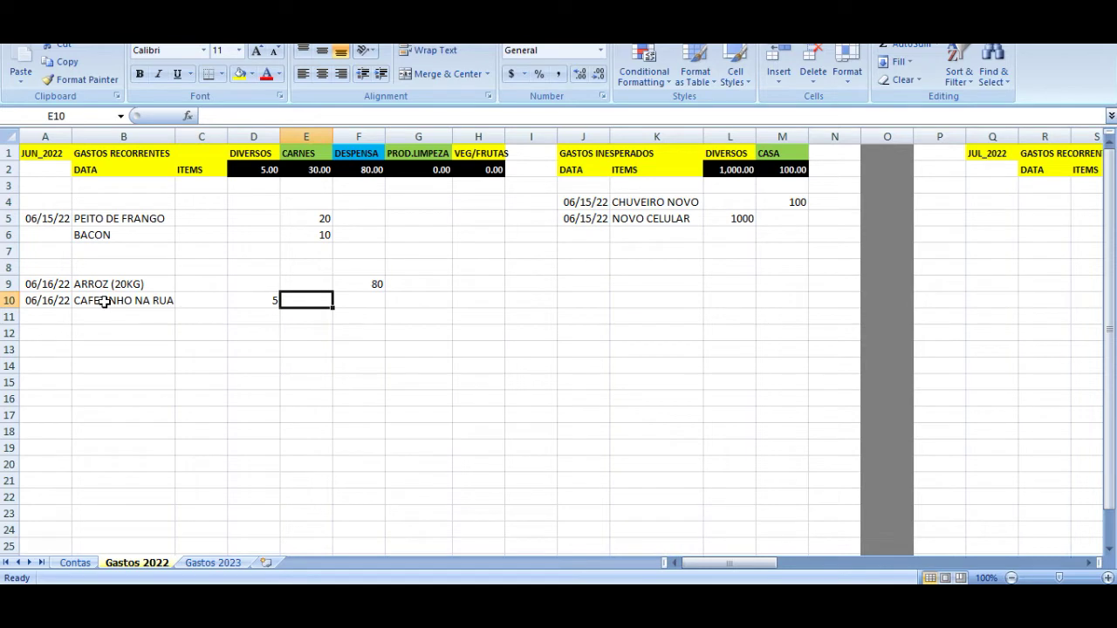
key("Left")
key("Left")
key("Left")
key("Left")
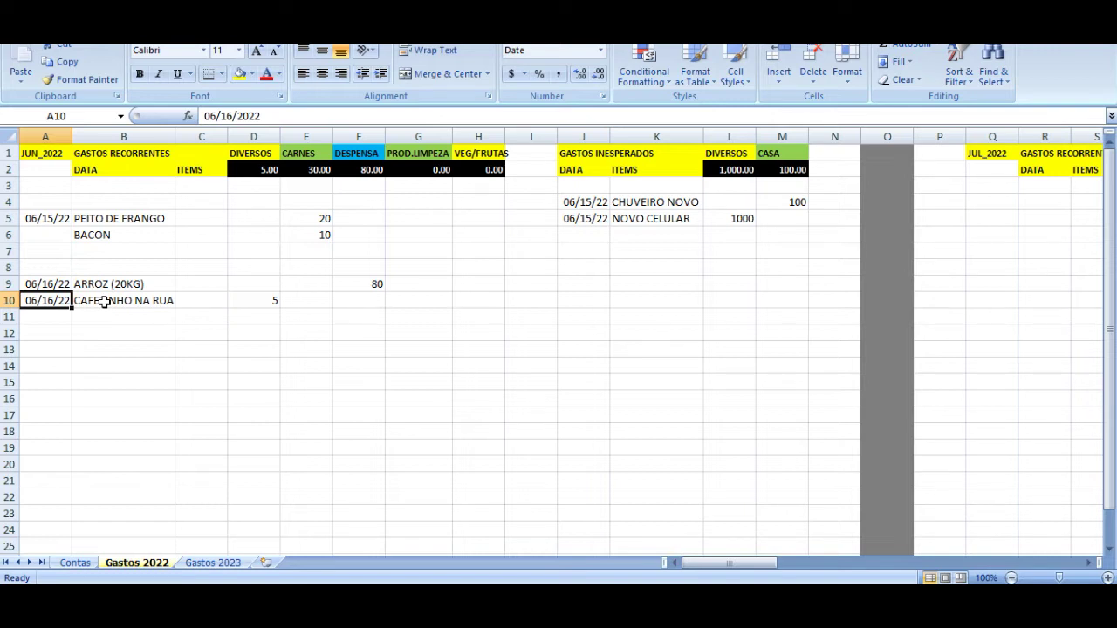
key("Right")
key("Right")
key("Right")
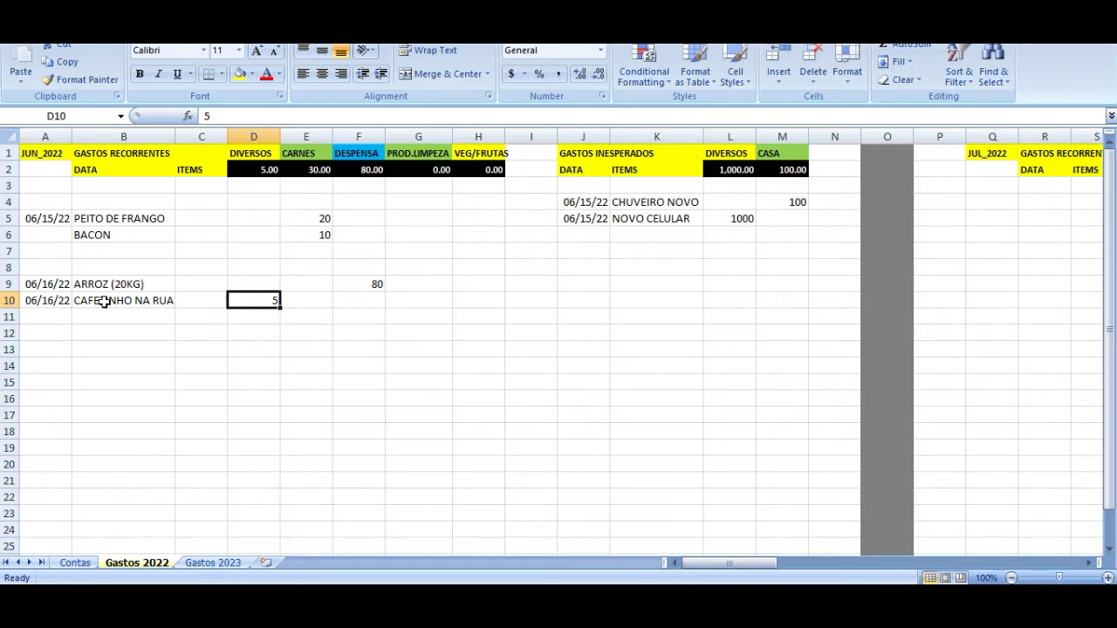
key("Left")
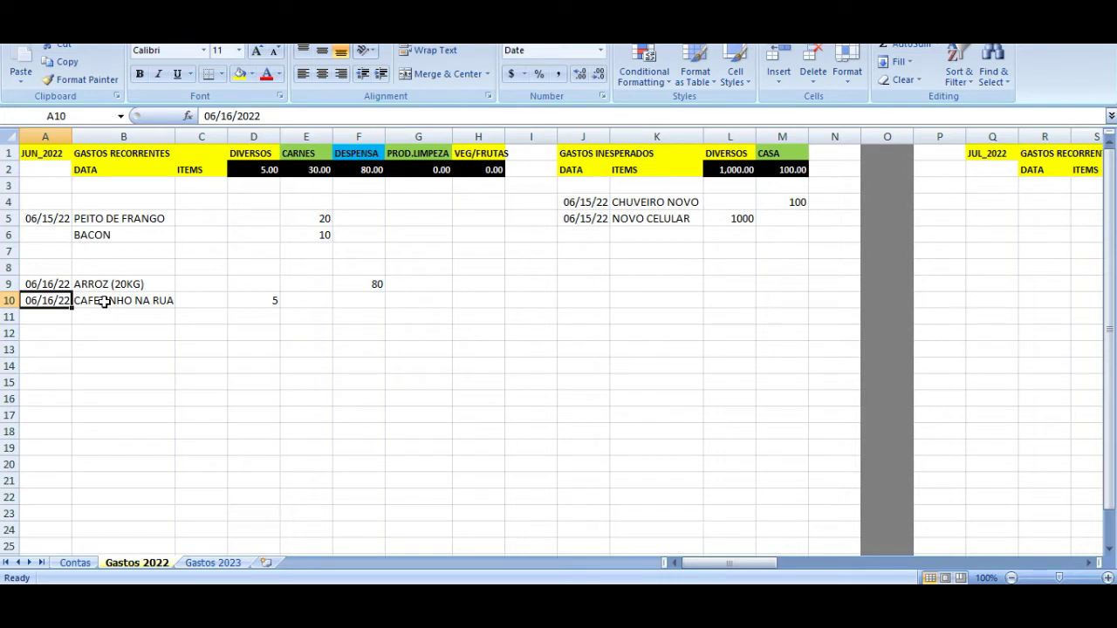
key("Right")
key("Right")
key("Right")
left_click(103, 300)
key("Right")
key("Right")
key("Right")
key("Right")
key("Left")
key("Left")
key("Left")
key("Left")
key("Left")
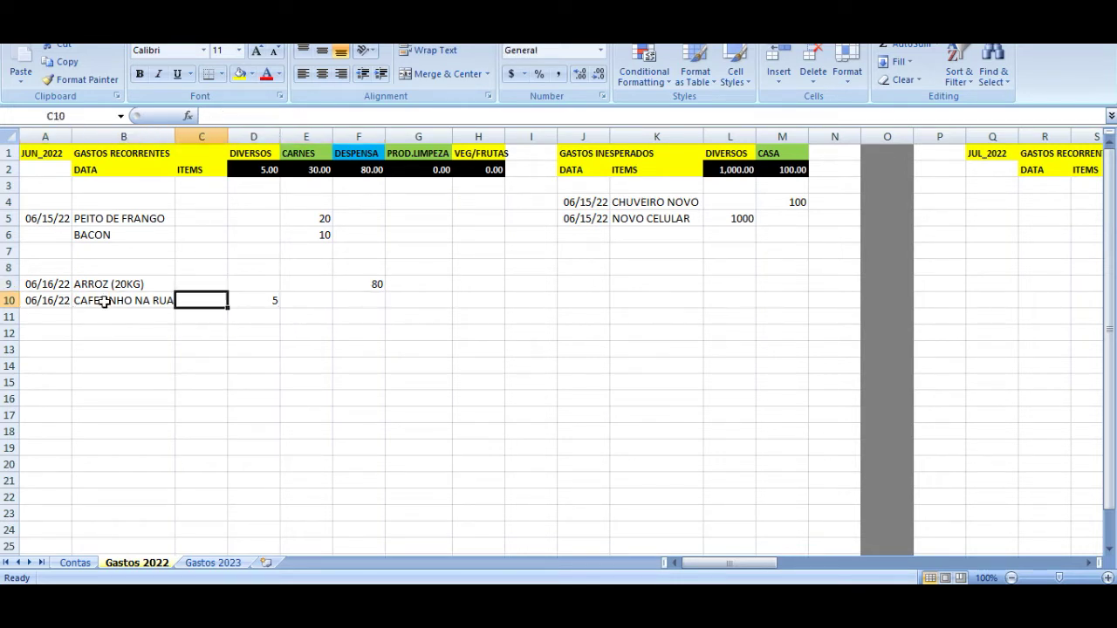
- Copy the date 06/16/22 from cell A10 into A11 and enter FEIJAO as the item in B11
key("Down")
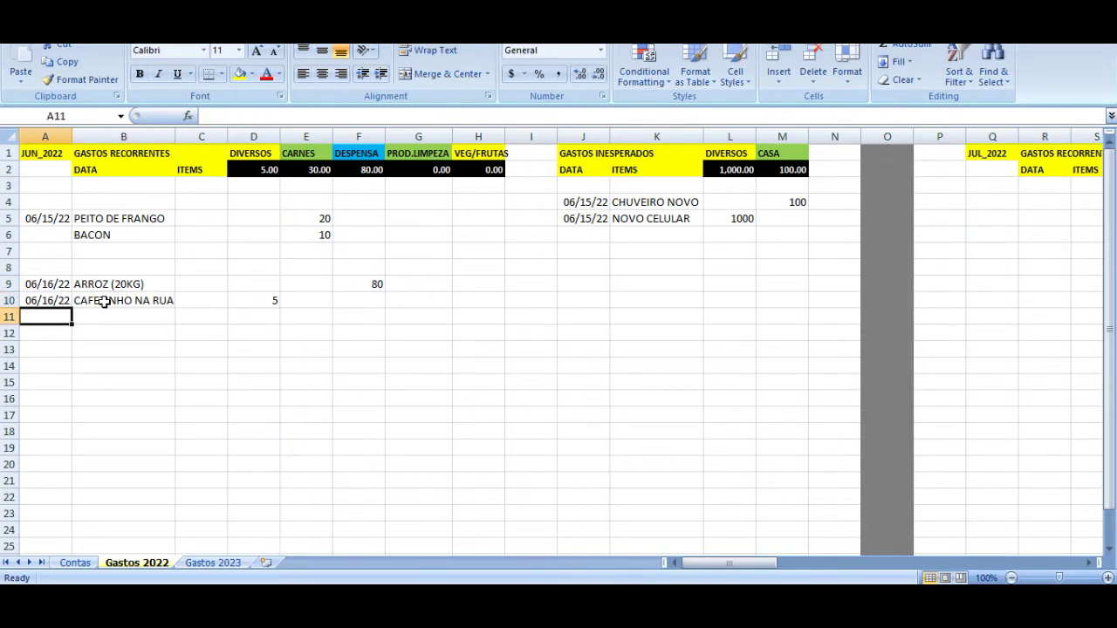
key("Up")
key("ctrl+c")
key("Down")
key("ctrl+v")
key("Right")
type("FEIJA")
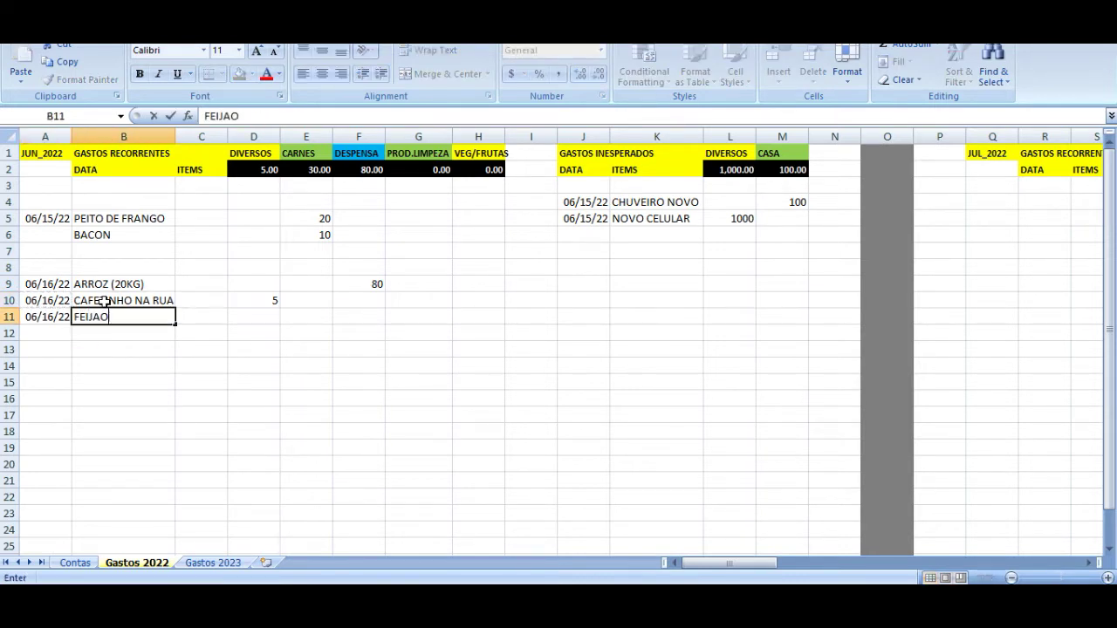
type("O")
- Enter 30 as the FEIJAO amount under DESPENSA in cell F11
key("Right")
key("Right")
key("Right")
key("Right")
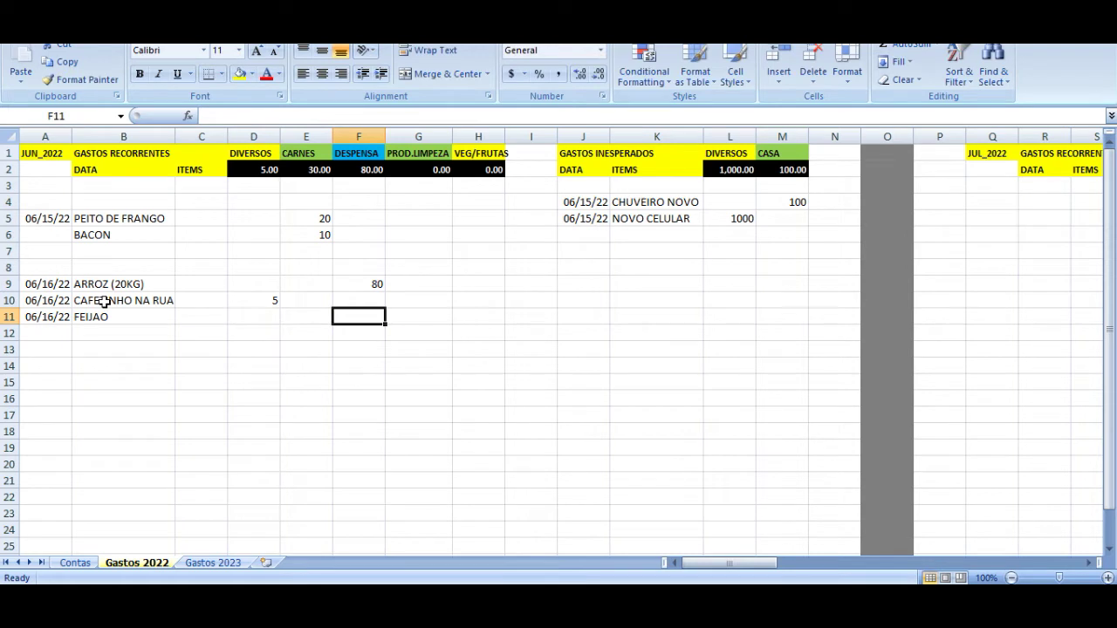
type("30")
key("Return")
- Check the DESPENSA and CARNES totals in row 2
key("Up")
key("Up")
key("Up")
key("Up")
key("Up")
key("Up")
key("Up")
key("Up")
key("Up")
key("Up")
key("Left")
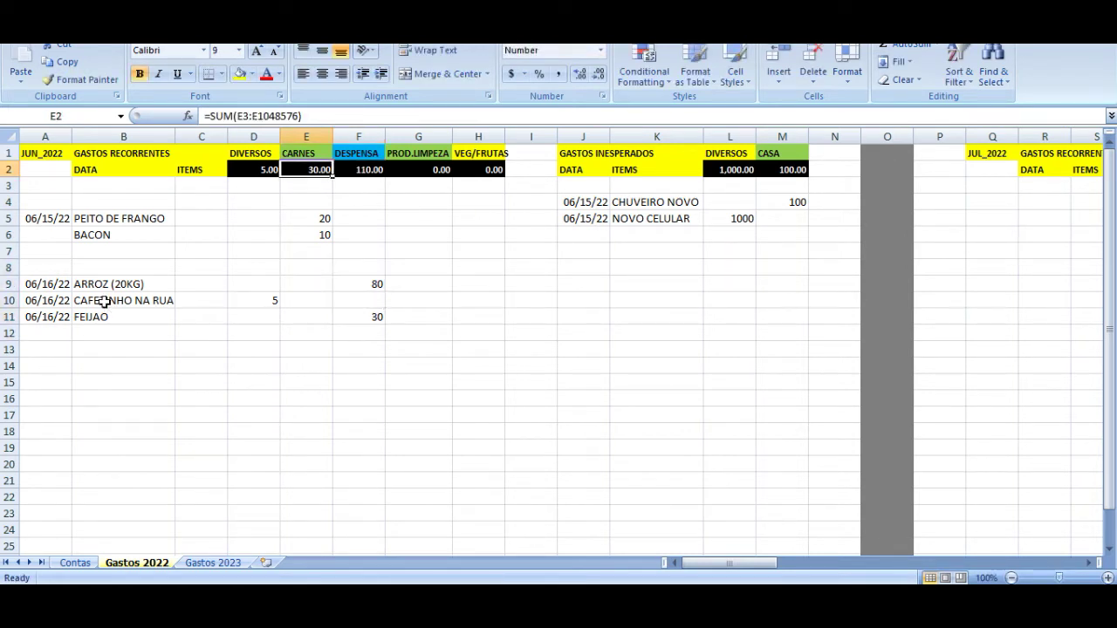
- Copy the date 06/16/22 from cell A11 into A12
key("Down")
key("Down")
key("Down")
key("Left")
key("Left")
key("Left")
key("Left")
key("Down")
key("Right")
key("Down")
key("Down")
key("Down")
key("Down")
key("Down")
key("Down")
key("Left")
key("Up")
key("ctrl+c")
key("Down")
key("ctrl+v")
- Enter DESINFETANTE as the item in cell B12
key("Right")
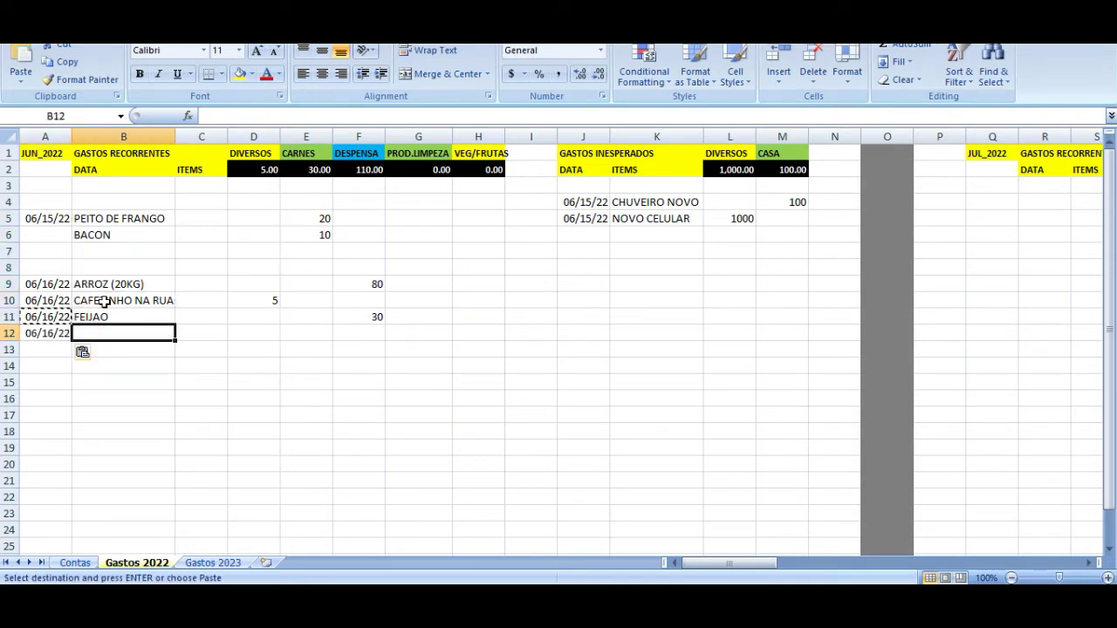
type("D")
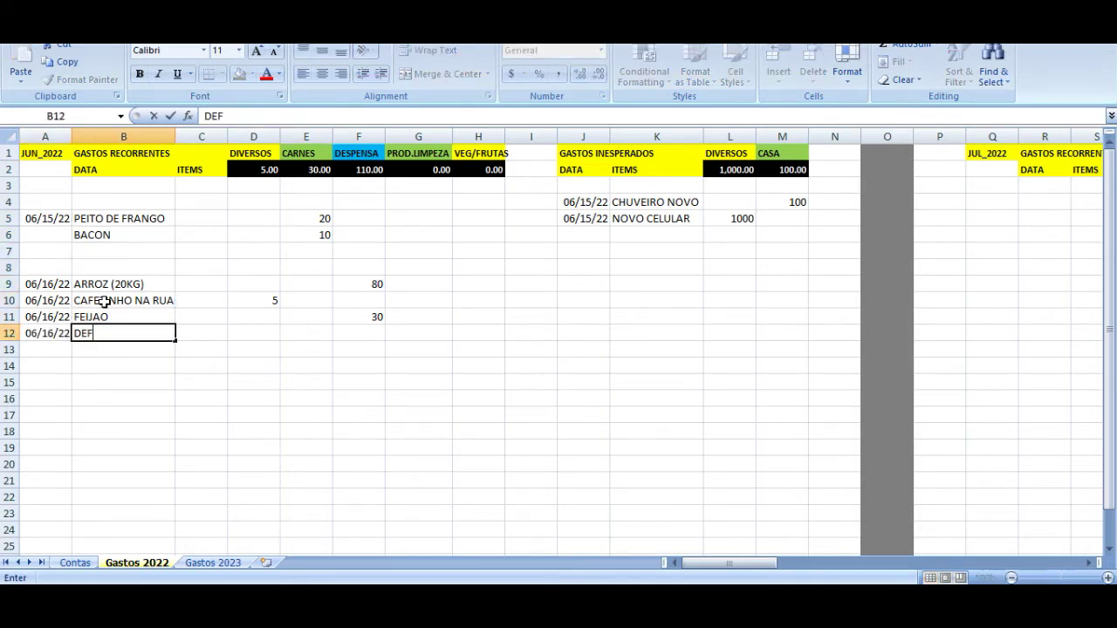
type("ESINFETANTE")
key("Return")
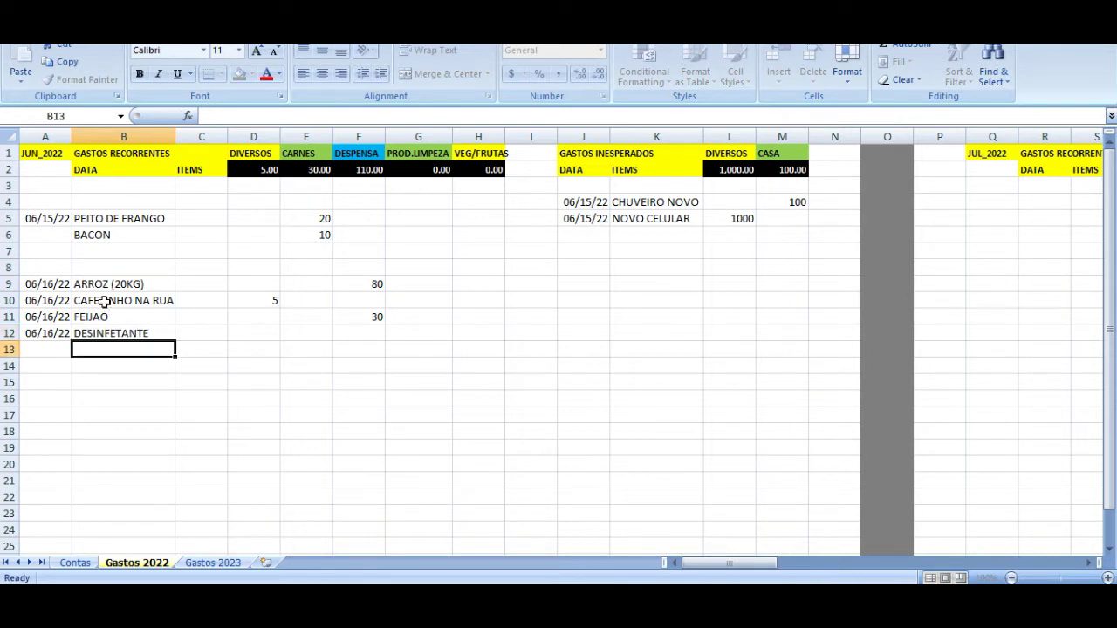
- Enter 15 as the DESINFETANTE amount under PROD.LIMPEZA in cell G12
key("Up")
key("Right")
key("Right")
key("Right")
key("Right")
key("Right")
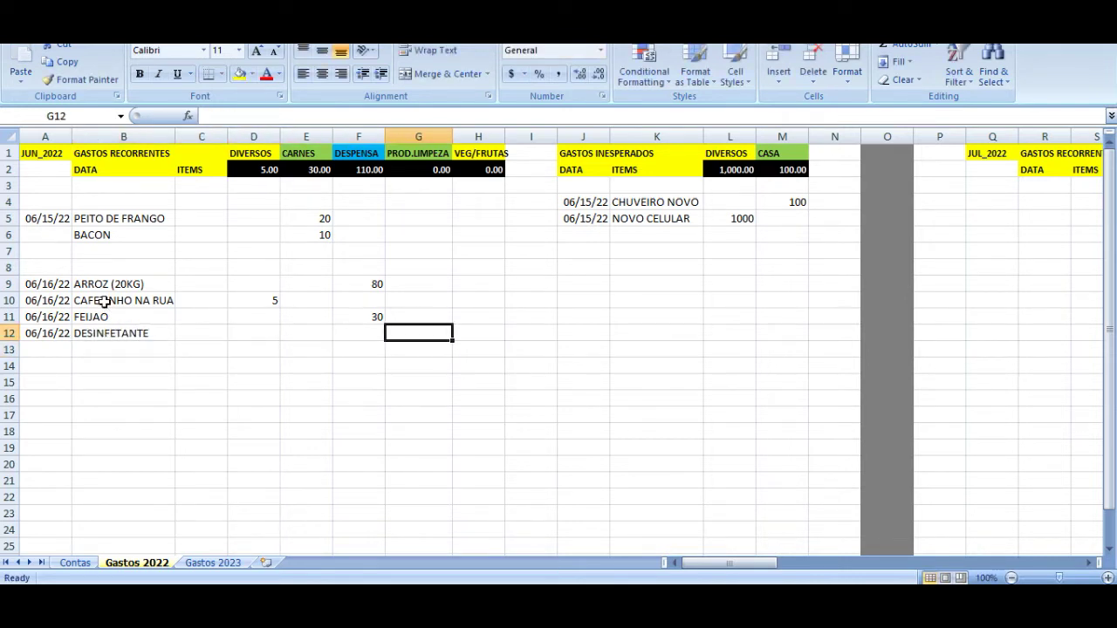
type("1")
- Check the PROD.LIMPEZA total in row 2
key("Up")
key("Up")
key("Up")
key("Up")
key("Up")
key("Up")
key("Up")
key("Up")
key("Up")
key("Up")
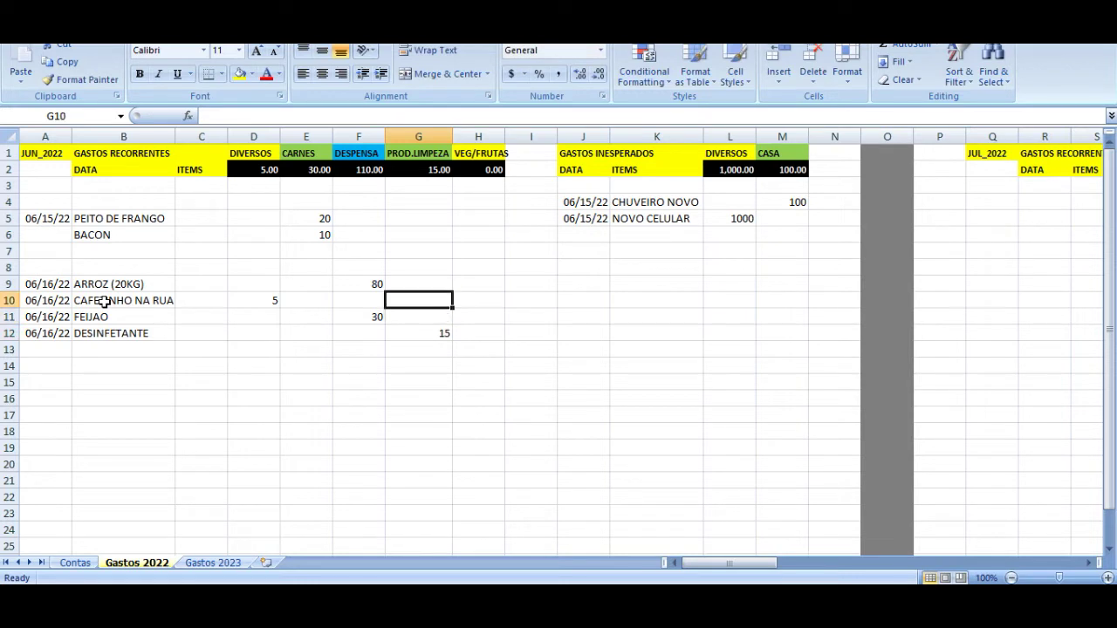
- Enter MACAS as the item in cell B13
key("Down")
key("Down")
key("Down")
key("Down")
key("Down")
key("Down")
key("Down")
key("Down")
key("Down")
key("Down")
key("Down")
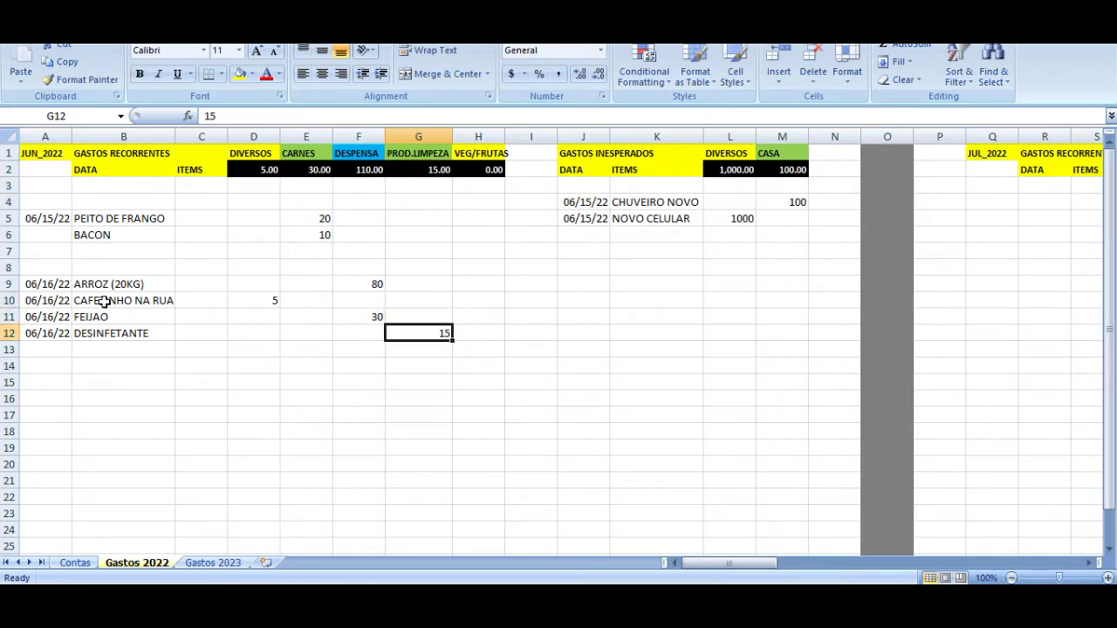
key("Left")
key("Left")
key("Left")
key("Left")
key("Left")
key("Left")
key("Right")
type("MACASO")
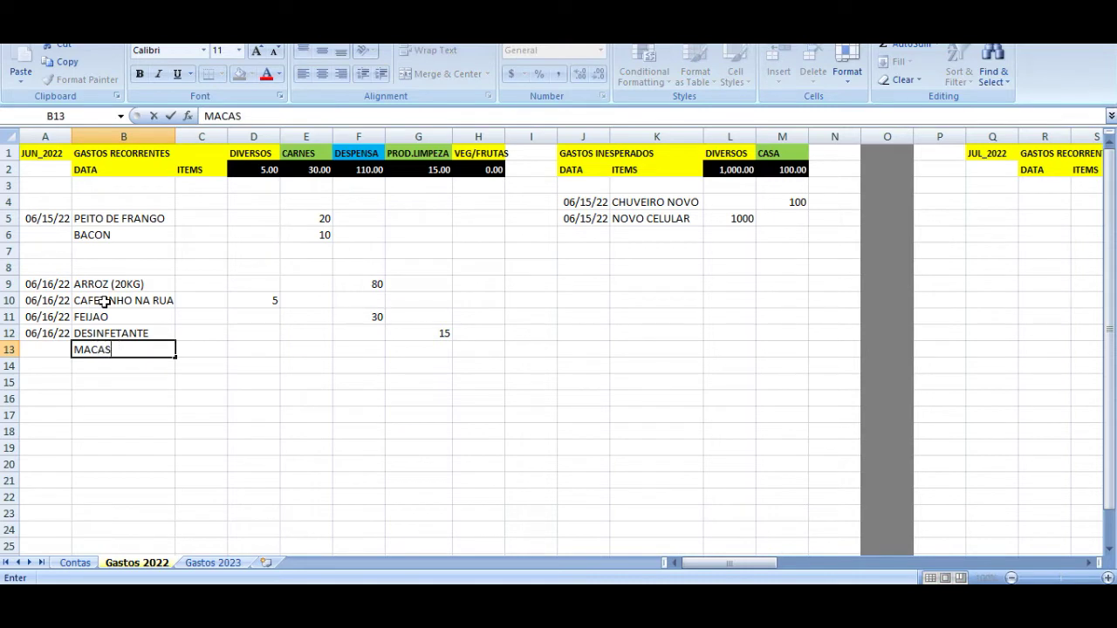
key("Return")
key("Up")
key("F2")
key("Return")
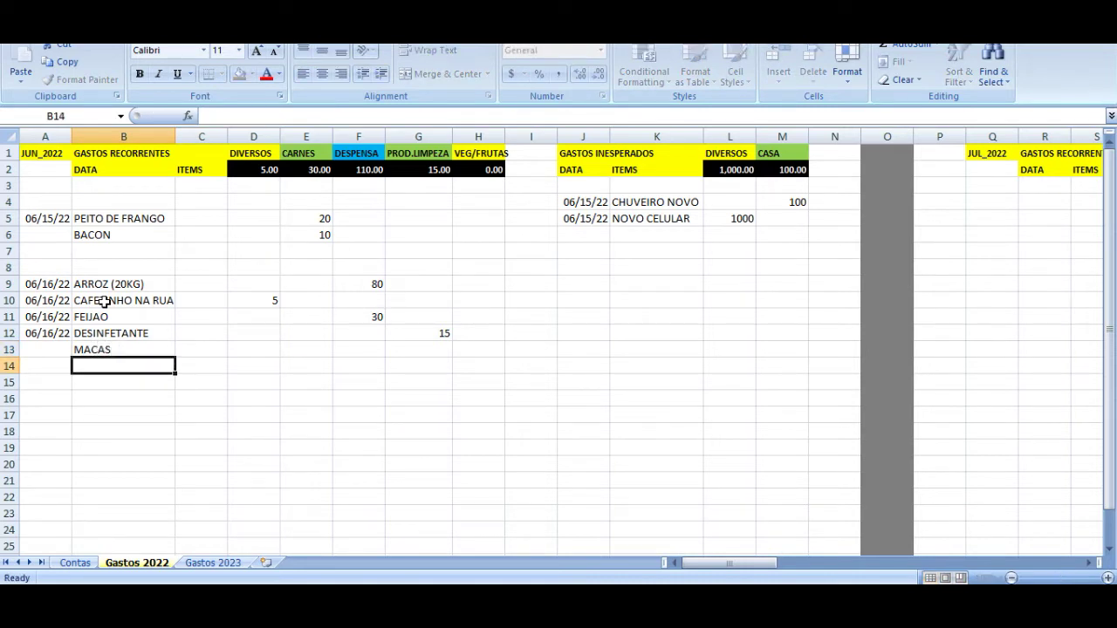
- Copy the date 06/16/22 from cell A12 into A13 and A14
key("Left")
key("Up")
key("Up")
key("ctrl+c")
key("Down")
key("ctrl+v")
key("Down")
key("ctrl+v")
- Enter BANANAS in cell B14 and ALFACE in cell B15 as the next items
key("Right")
type("BANANAS")
key("Return")
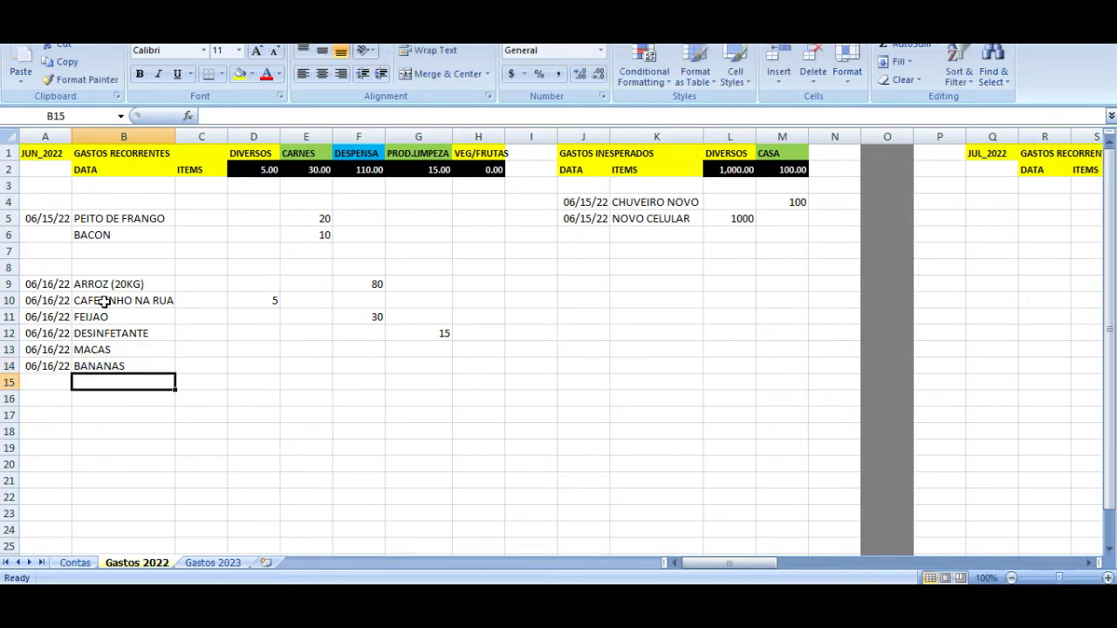
type("AL")
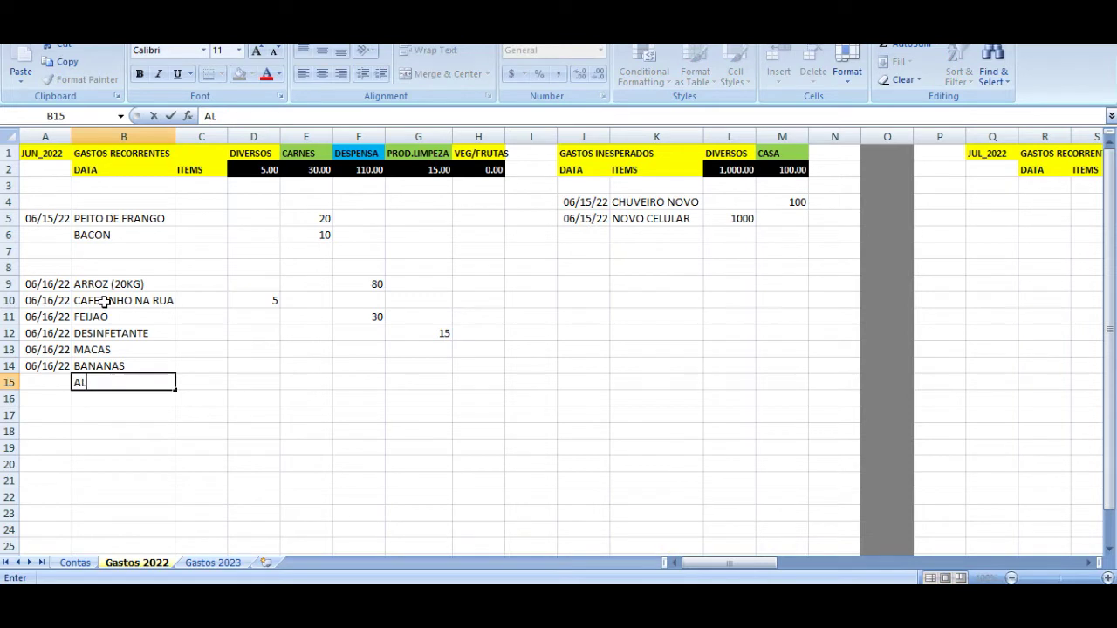
type("FAACE")
key("BackSpace")
key("BackSpace")
key("BackSpace")
type("CE")
key("Return")
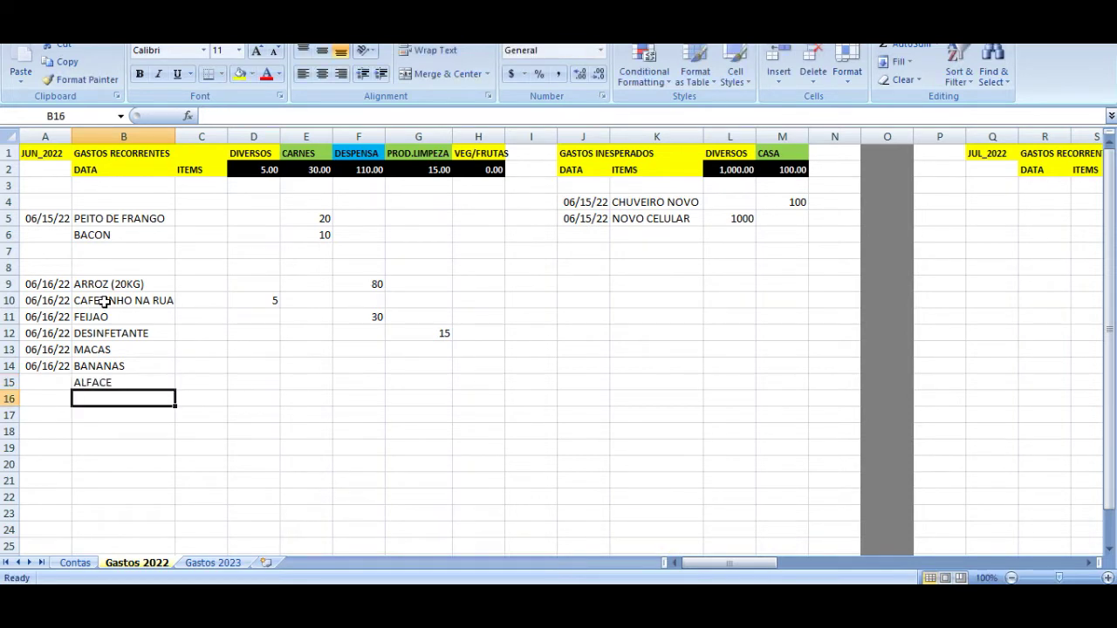
- Copy the date 06/16/22 from cell A14 into A15 for the ALFACE row
key("Up")
key("Left")
key("Up")
key("ctrl+c")
key("Down")
key("ctrl+v")
- Enter 5 as the MACAS amount under VEG/FRUTAS in cell H13
key("Up")
key("Right")
key("Up")
key("Right")
key("Right")
key("Right")
key("Right")
key("Right")
key("Right")
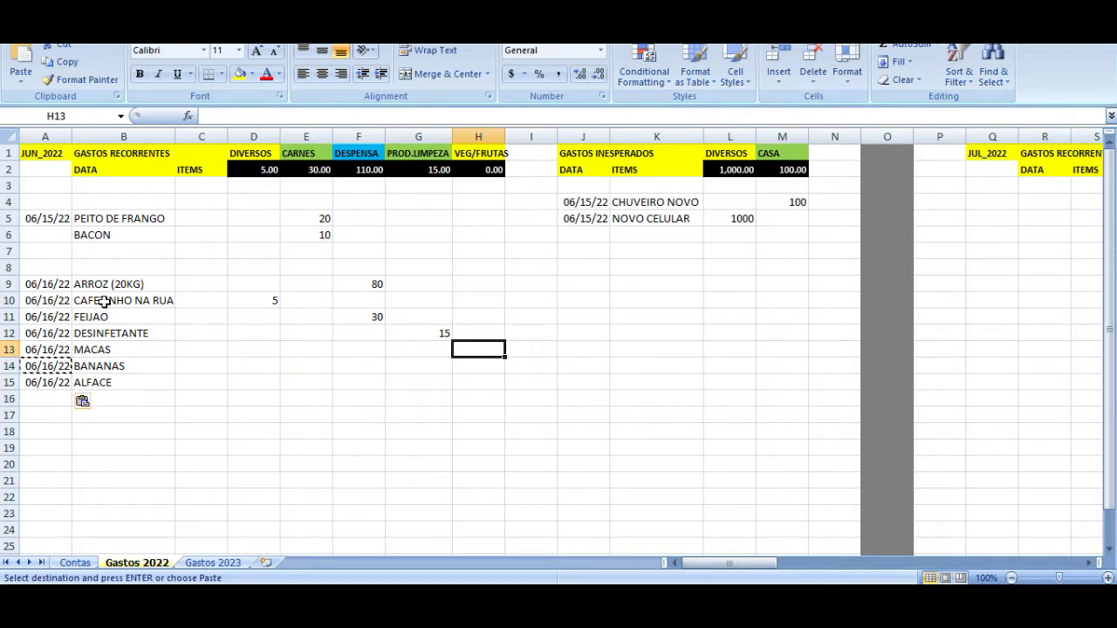
type("5")
key("Return")
- Enter 4 as the BANANAS amount under VEG/FRUTAS in cell H14
key("Left")
key("Left")
key("Right")
key("Right")
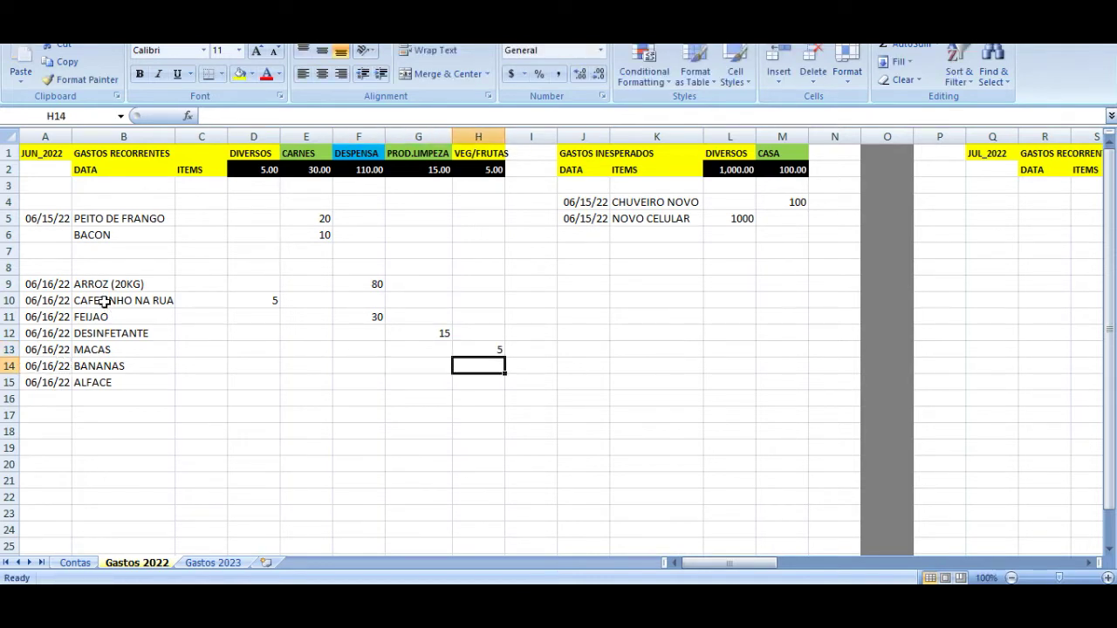
type("4")
key("Return")
- Enter 7 as the ALFACE amount under VEG/FRUTAS in cell H15
key("Left")
key("Left")
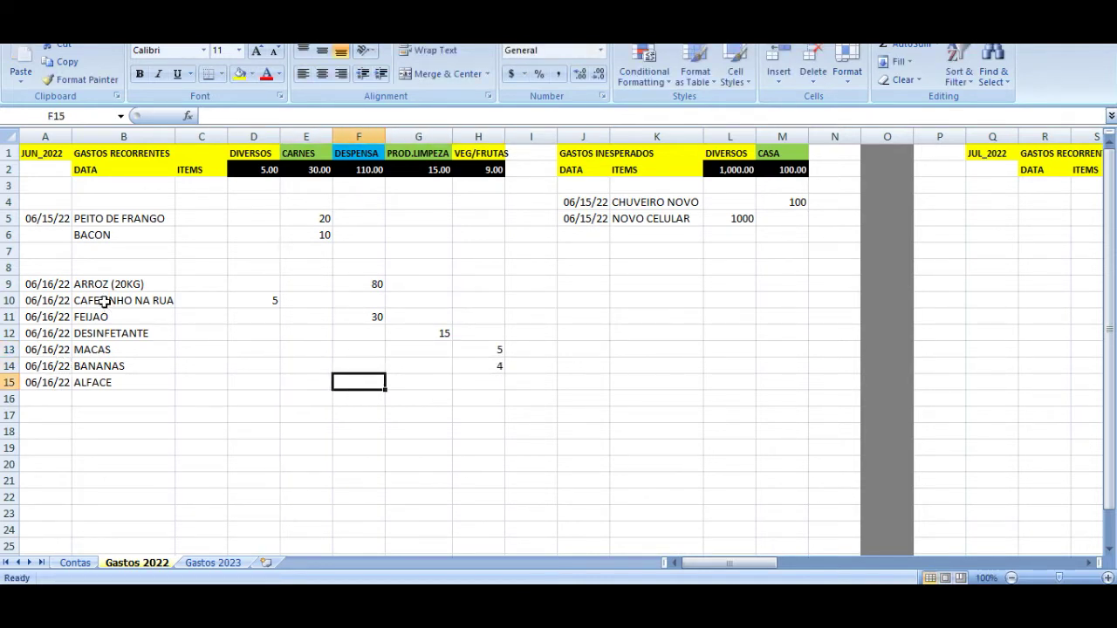
key("Right")
key("Right")
type("7")
key("Return")
key("Up")
key("Up")
key("Up")
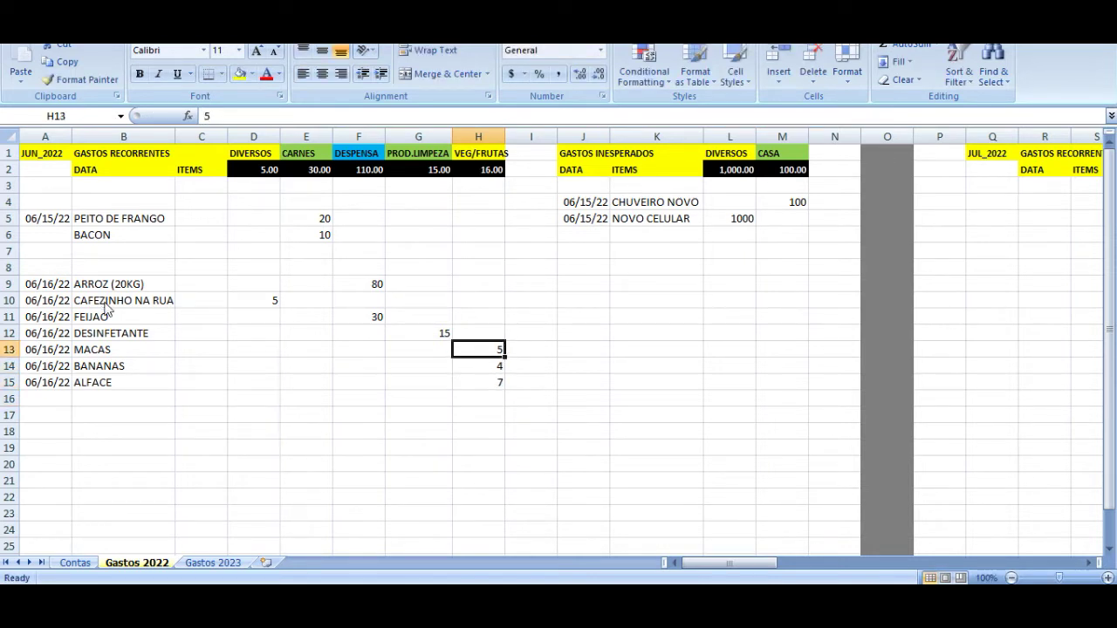
- Review the June category totals in row 2 of the Gastos 2022 sheet
key("ctrl+Up")
key("Left")
key("Left")
key("Left")
key("Left")
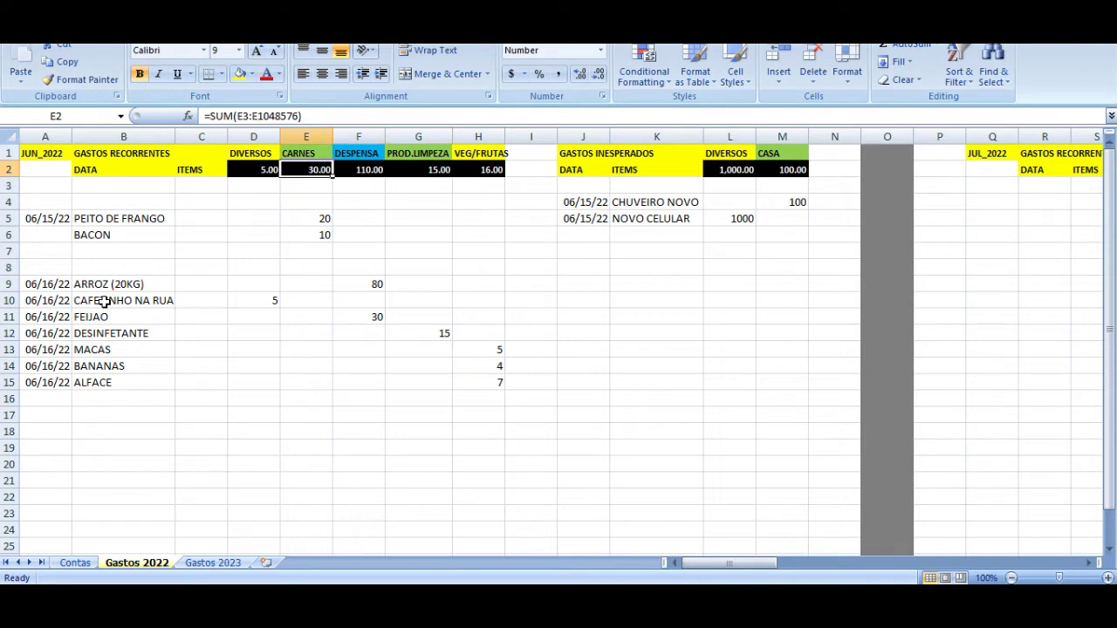
- On the Contas sheet, inspect the contents of June cells G11 (DESPENSA) and G10 (CARNES/BACON/FRANGO ETC)
left_click(75, 563)
key("Left")
key("Left")
key("Left")
key("Left")
key("Left")
key("Left")
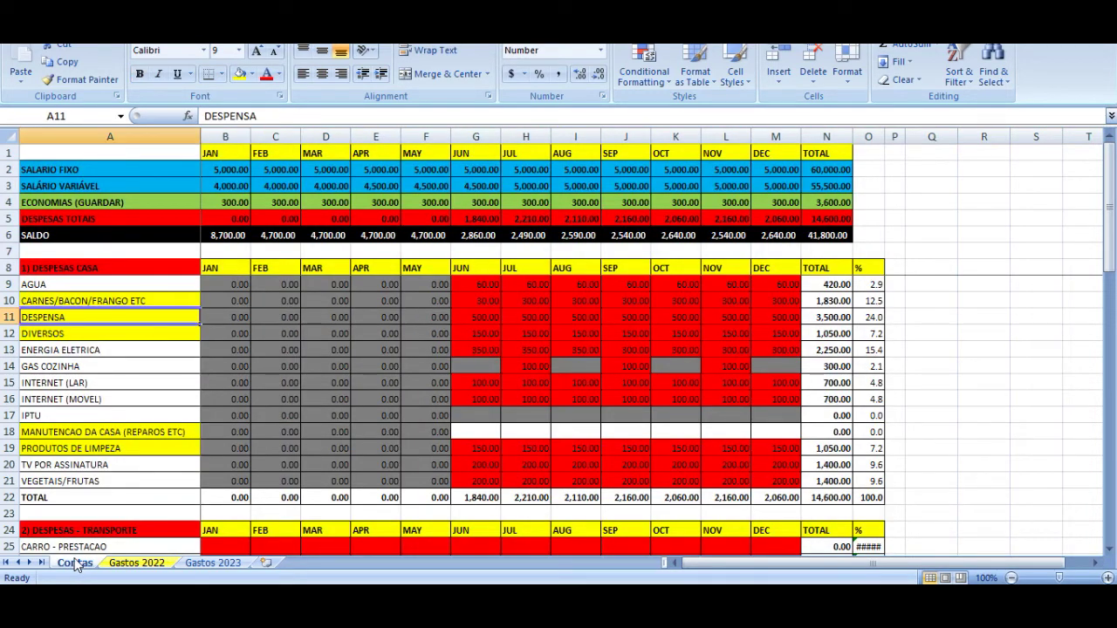
key("Right")
key("Right")
key("Right")
key("Right")
key("Right")
key("Right")
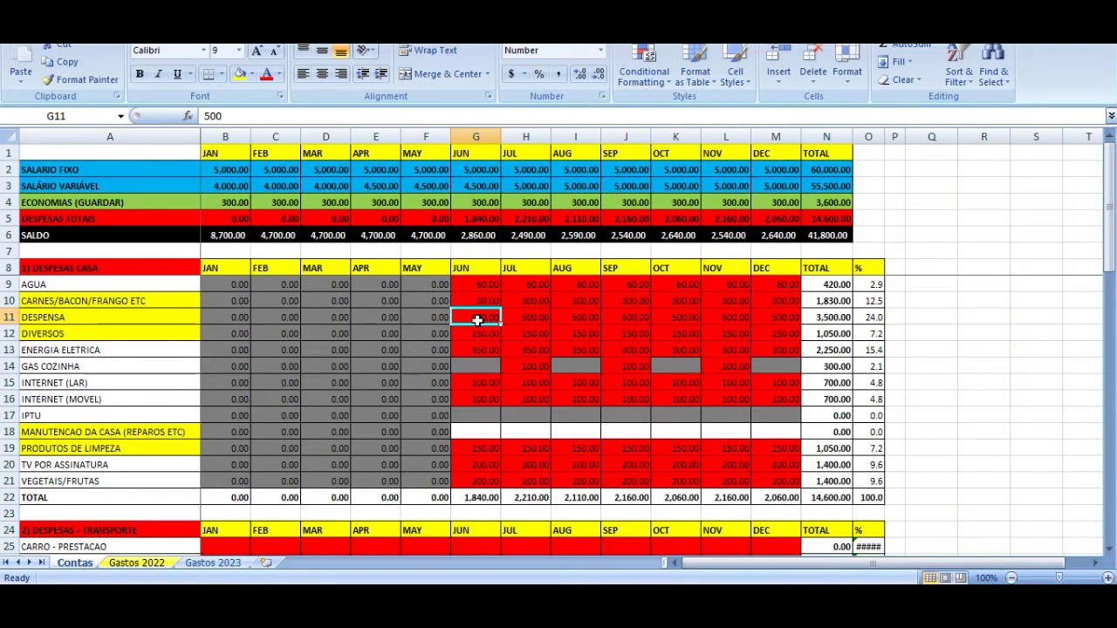
left_click(253, 116)
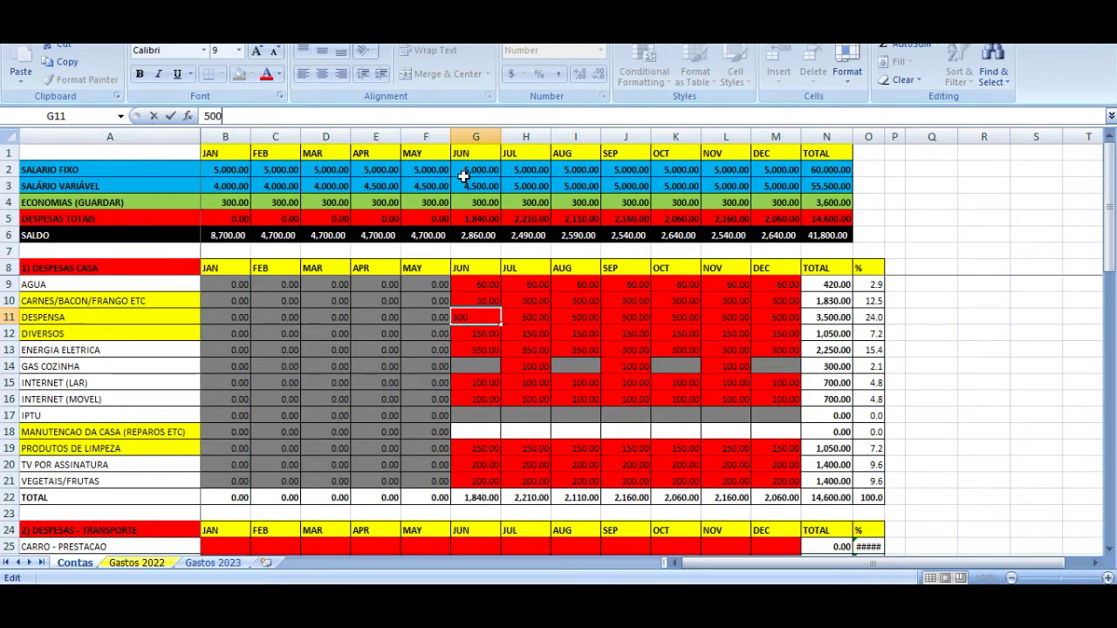
key("Escape")
key("Up")
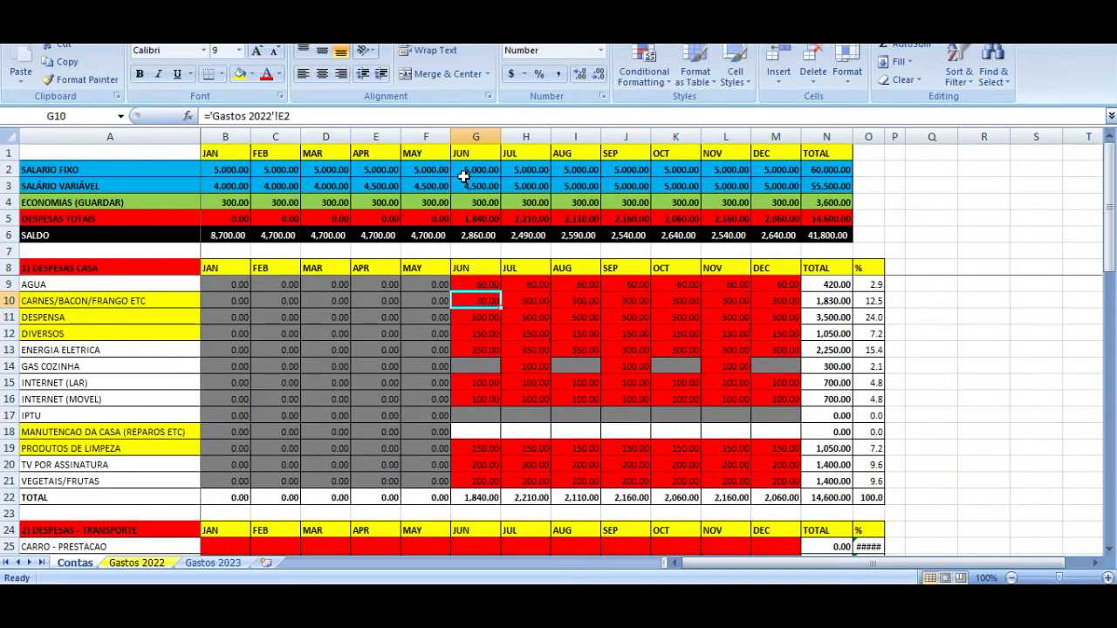
left_click(306, 115)
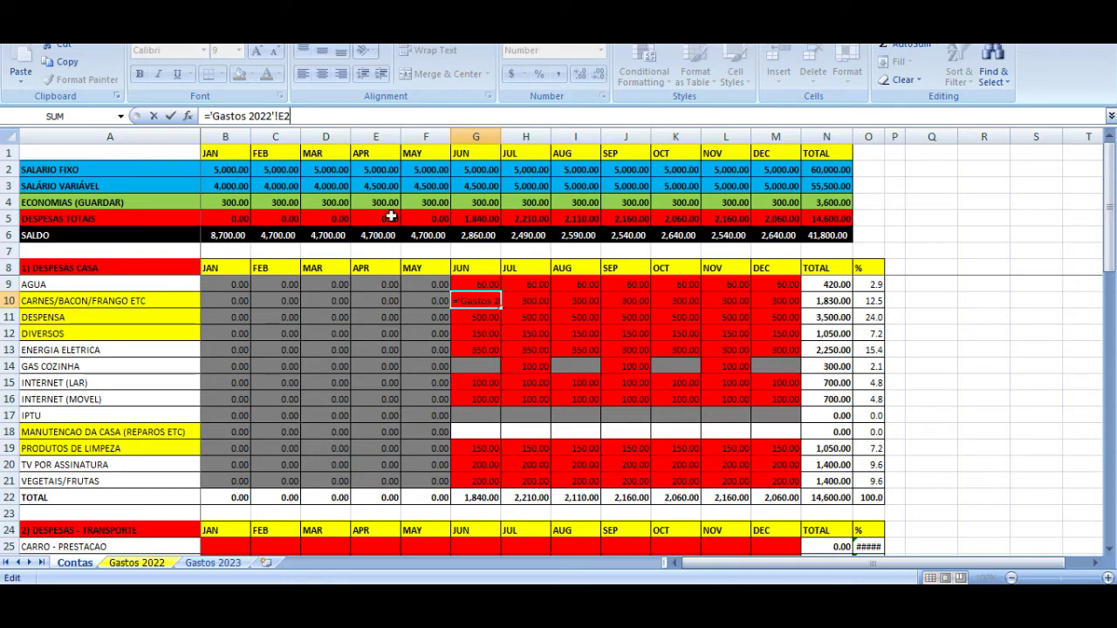
key("Escape")
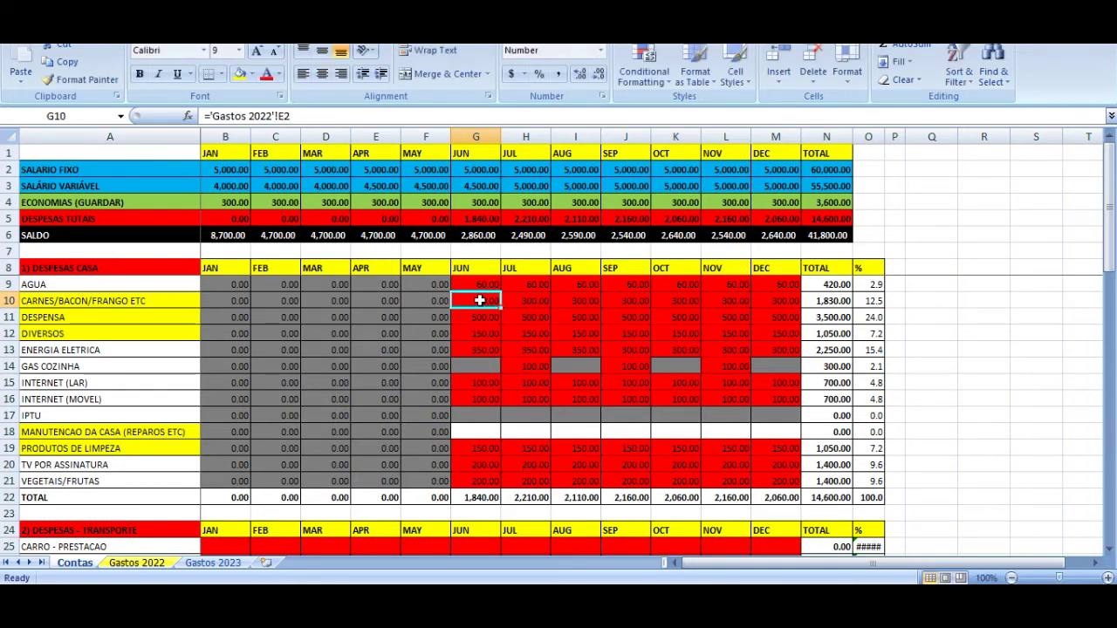
left_click(288, 116)
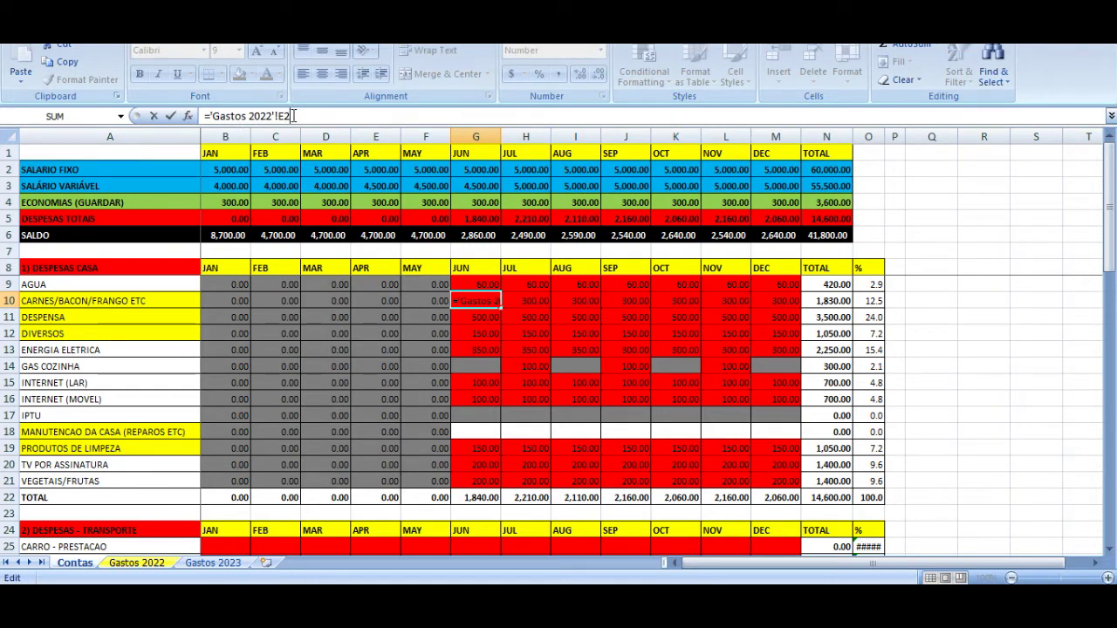
key("Escape")
- Link the June DESPENSA cell G11 in Contas to the DESPENSA total in cell F2 of Gastos 2022
key("Down")
key("Left")
key("Left")
key("Left")
key("Left")
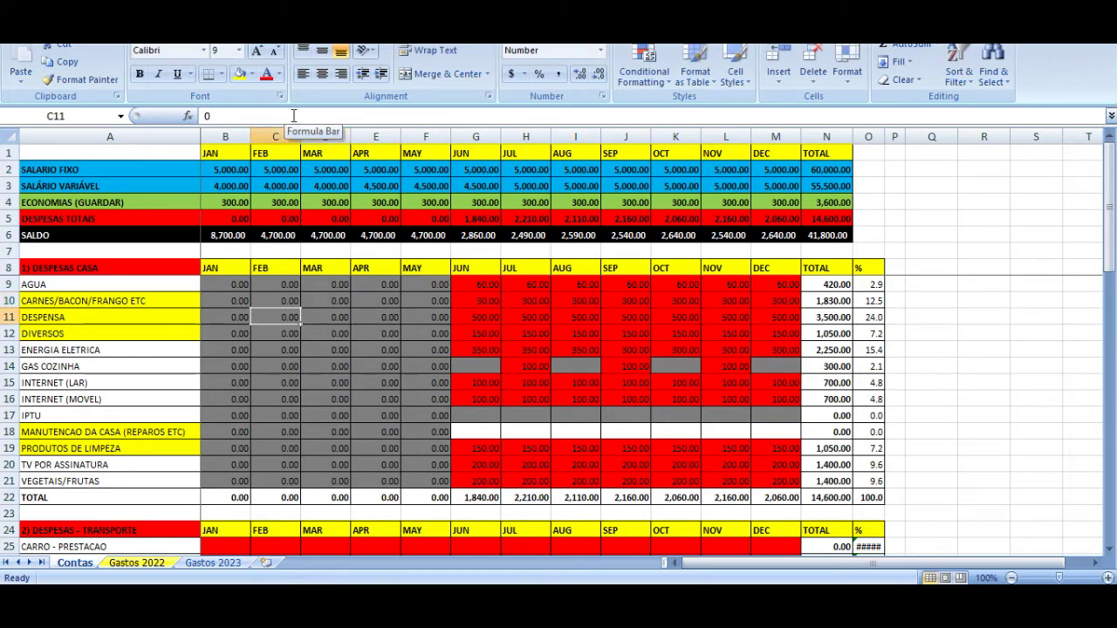
key("Right")
key("Right")
key("Right")
key("Right")
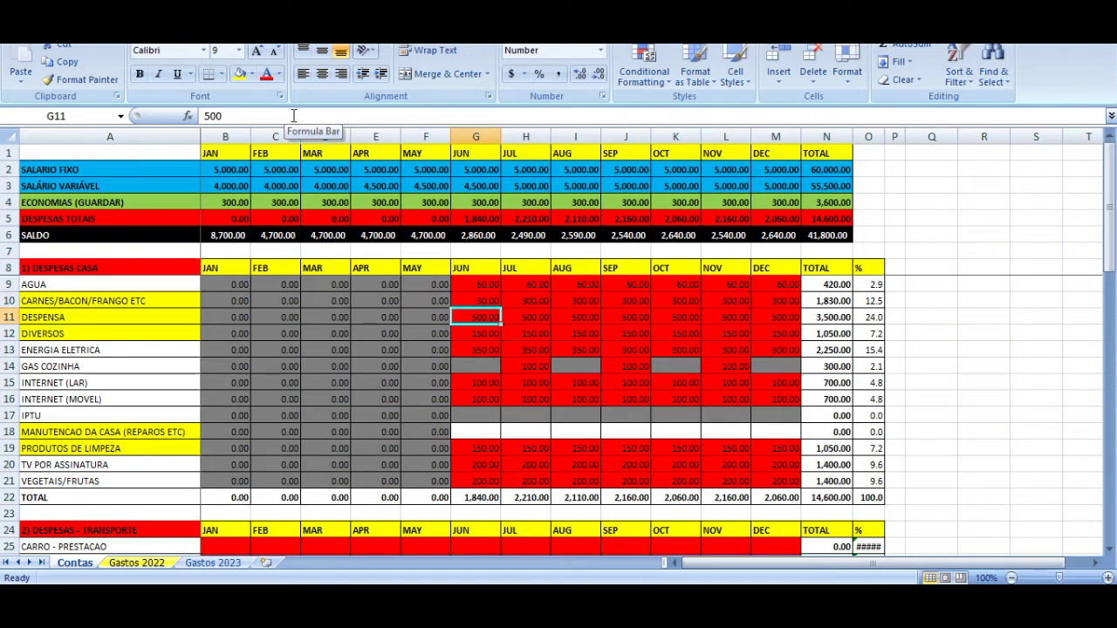
type("=")
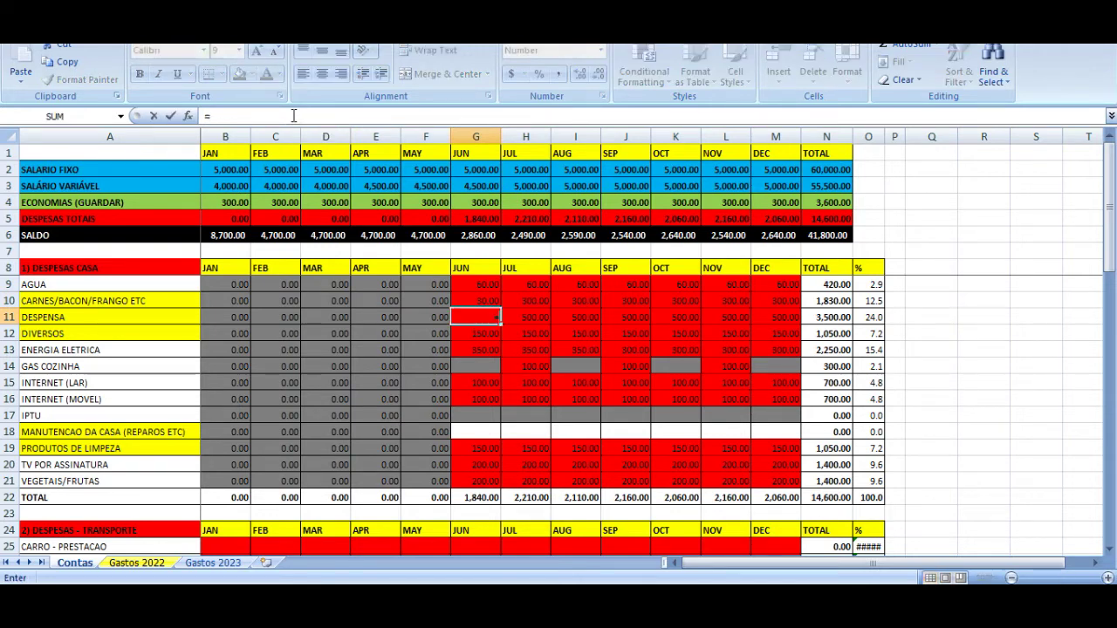
left_click(140, 564)
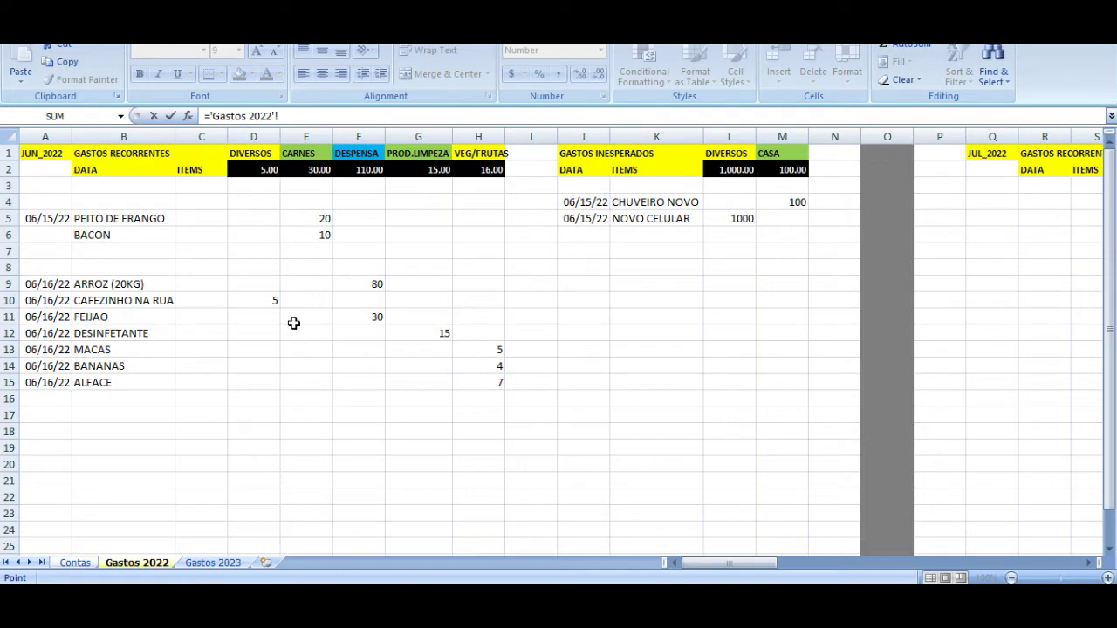
left_click(355, 171)
key("Return")
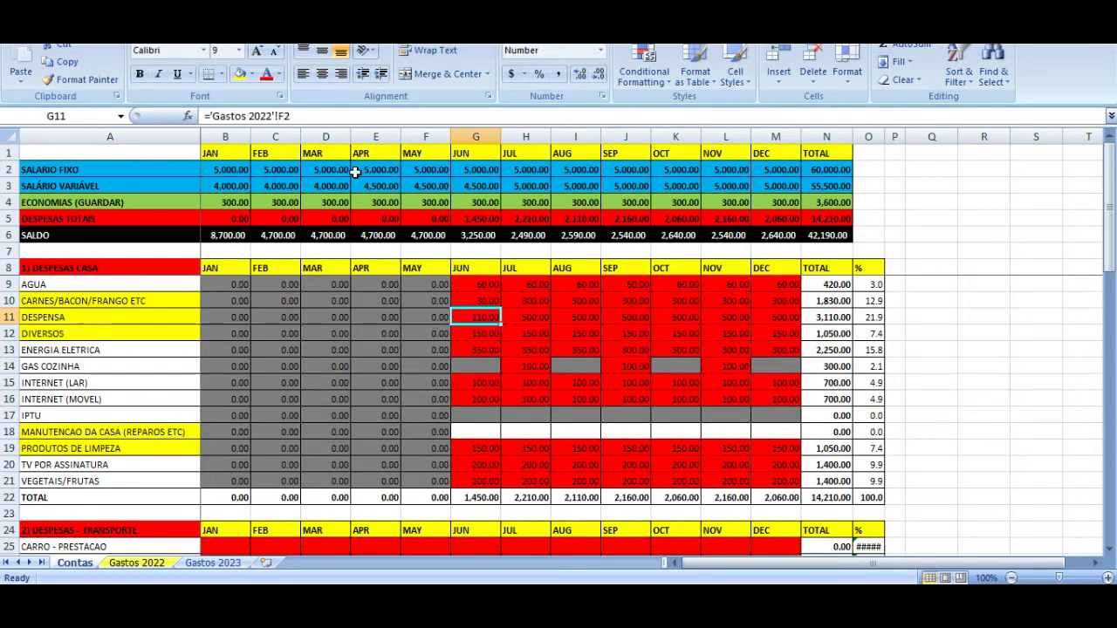
- Link the June DIVERSOS cell G12 in Contas to the DIVERSOS total in cell D2 of Gastos 2022
key("Down")
key("Left")
key("Left")
key("Right")
key("Right")
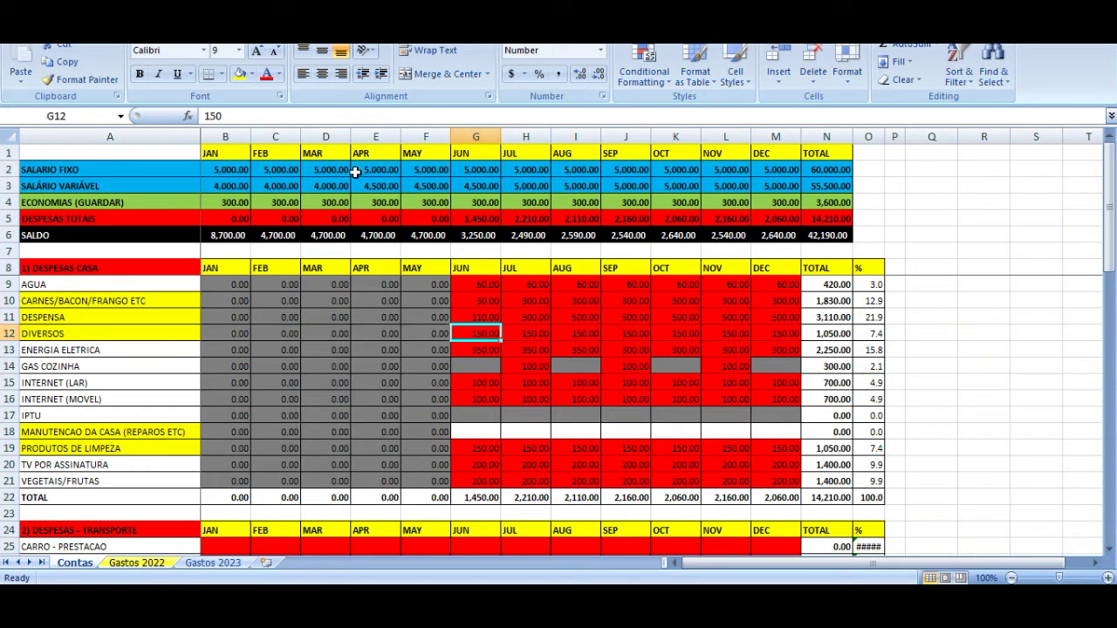
type("=")
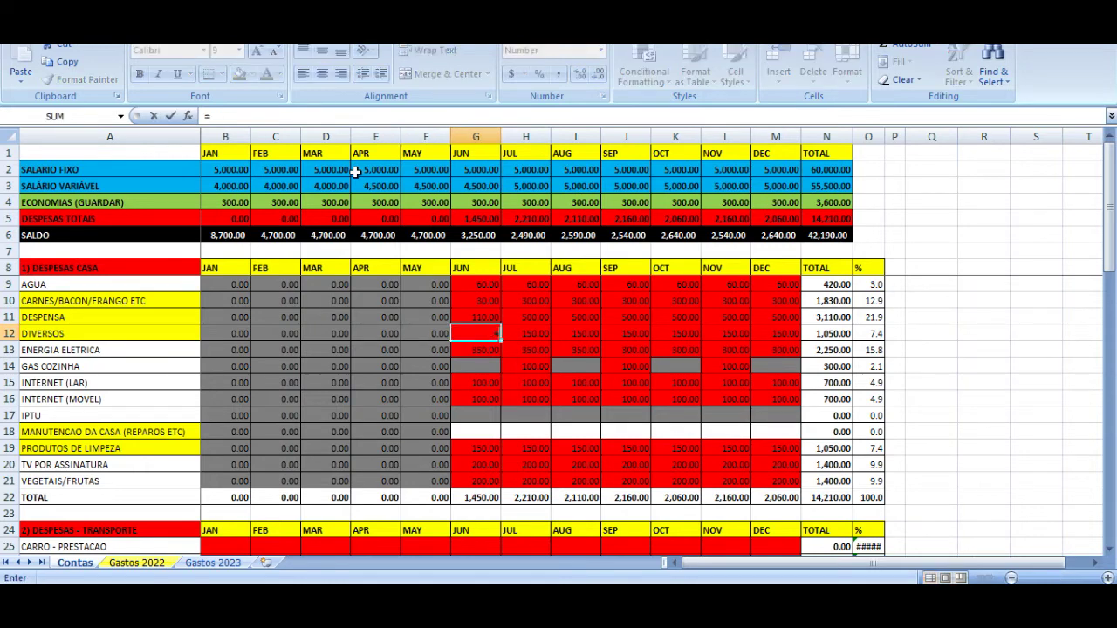
left_click(137, 563)
left_click(253, 173)
key("Return")
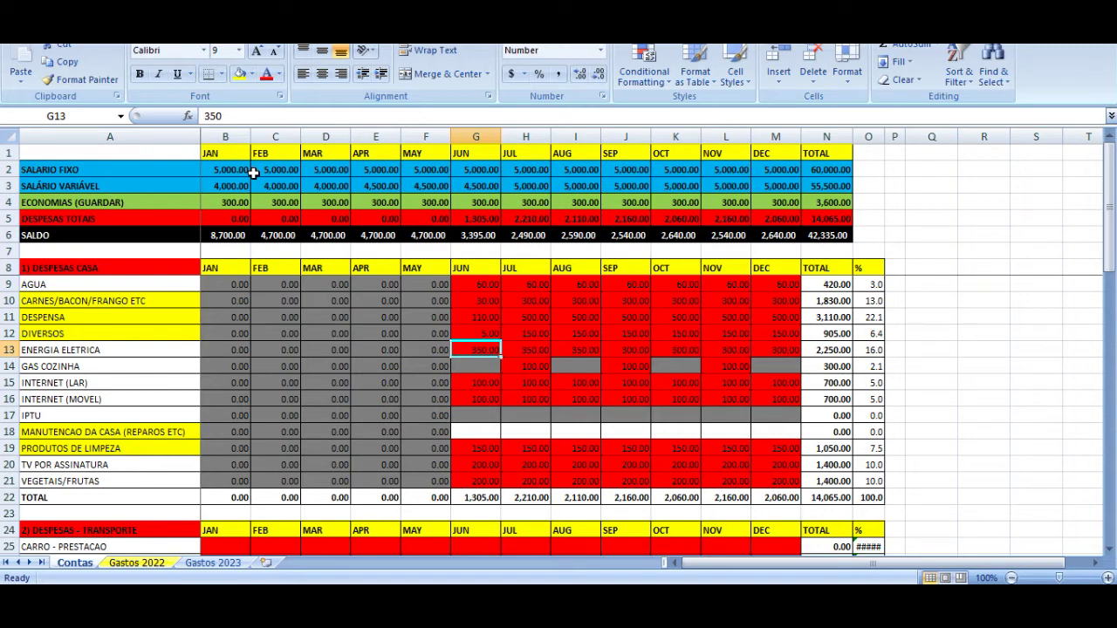
- Review the linked June cells for CARNES/BACON/FRANGO ETC, DESPENSA and DIVERSOS on the Contas sheet
key("Left")
key("Left")
key("Left")
key("Left")
key("Left")
key("Left")
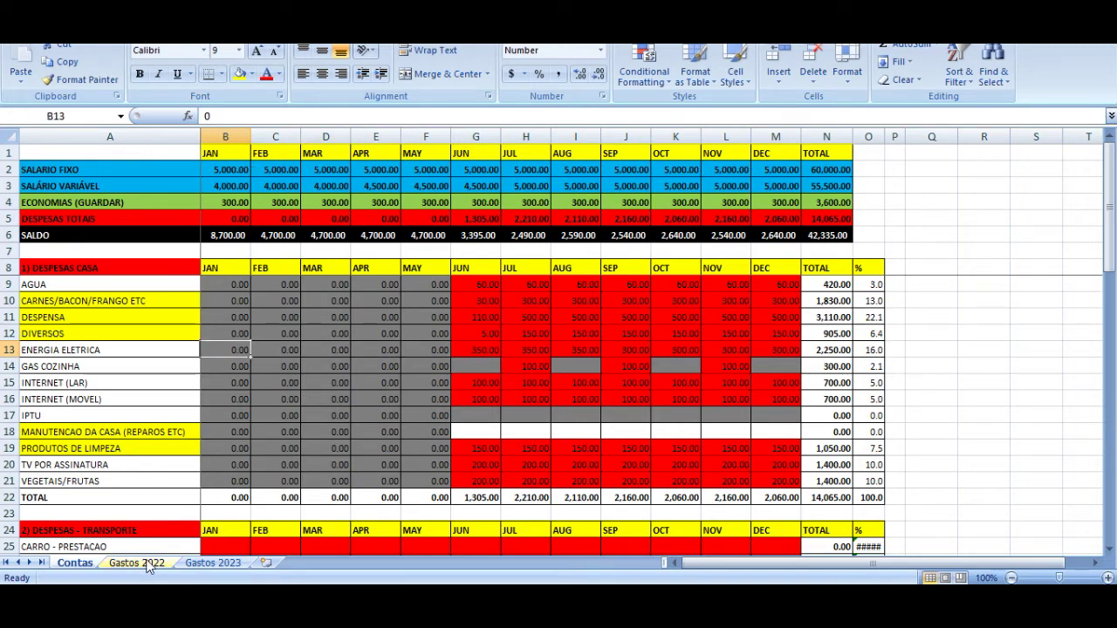
key("Up")
key("Up")
key("Up")
key("Right")
key("Right")
key("Right")
key("Right")
key("Right")
key("Right")
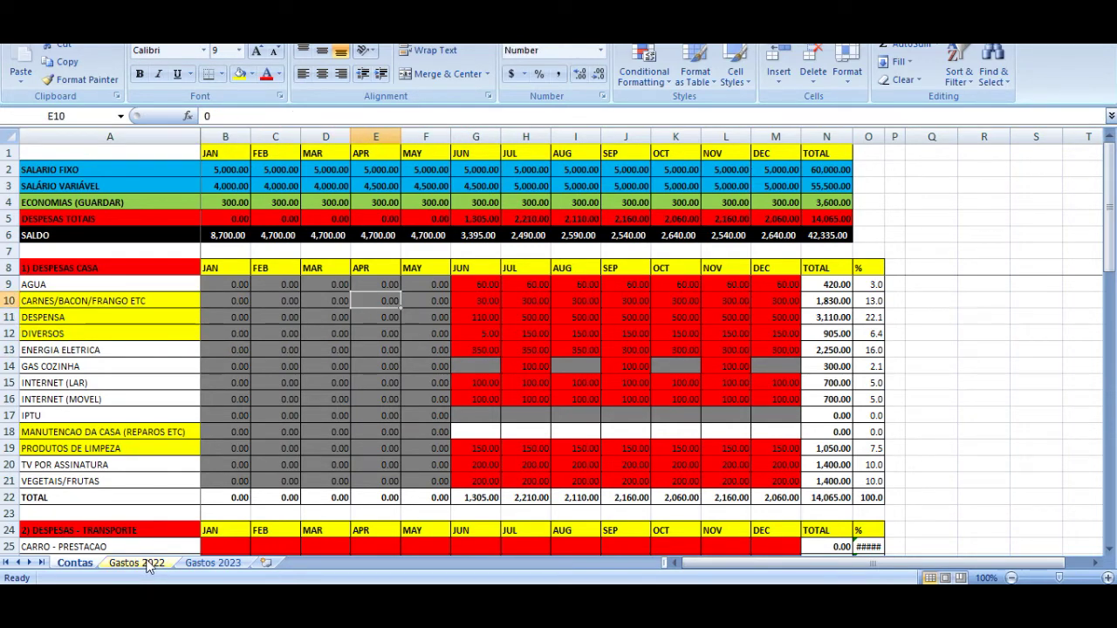
key("Down")
key("Down")
key("shift+Up")
key("shift+Up")
key("Up")
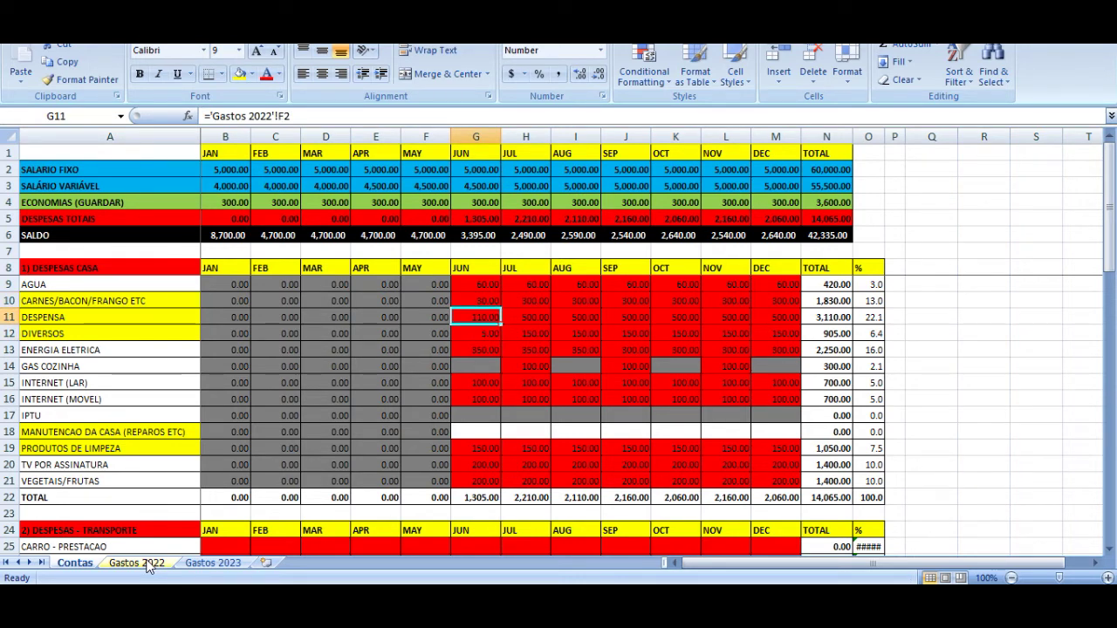
- Format cells C3:H19 in Gastos 2022 as Number with 2 decimal places and the 1000 separator
left_click(125, 568)
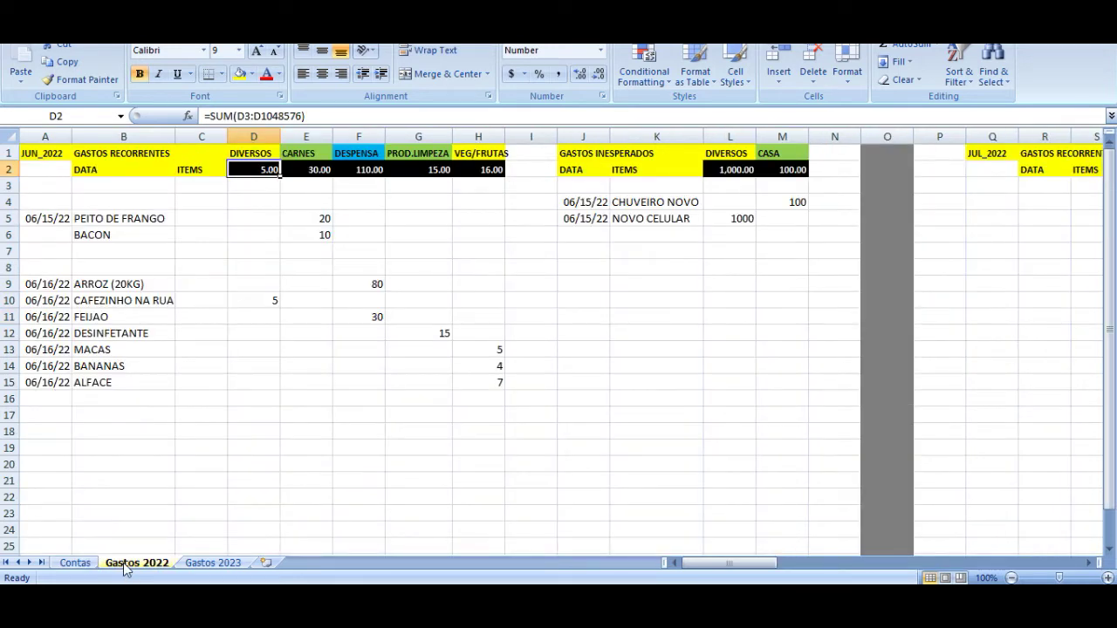
left_click_drag(214, 182, 476, 446)
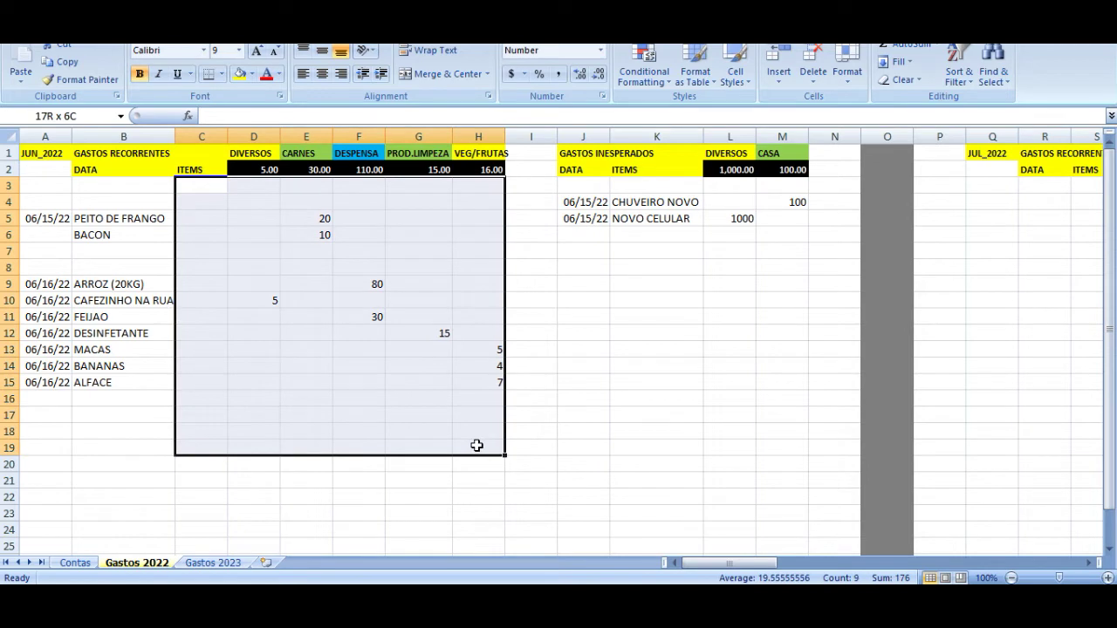
right_click(408, 258)
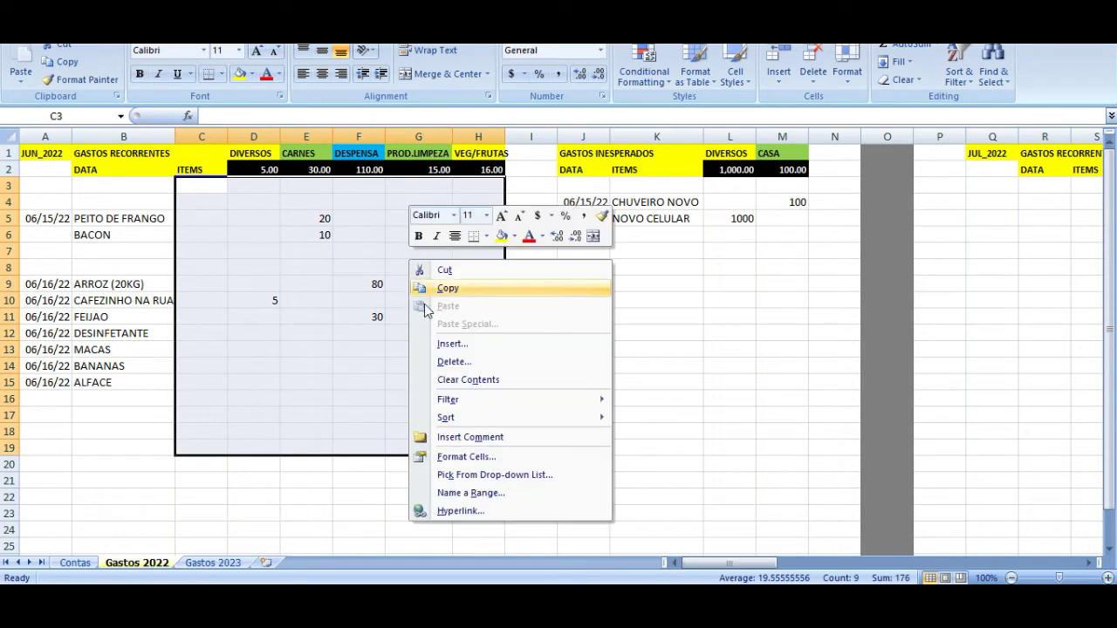
left_click(463, 458)
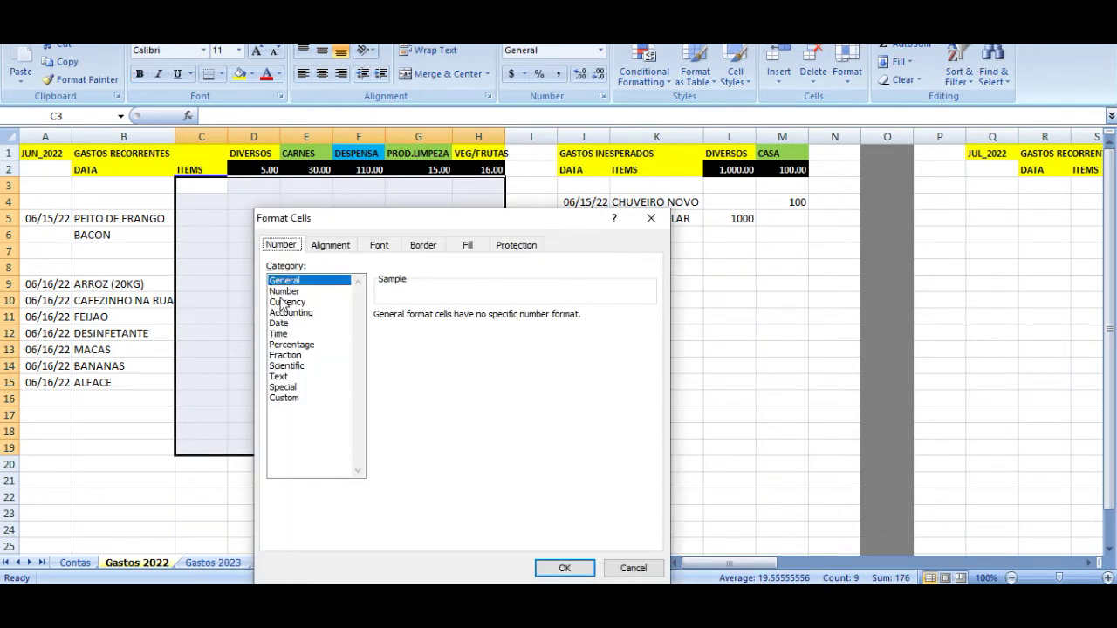
left_click(284, 291)
left_click(379, 336)
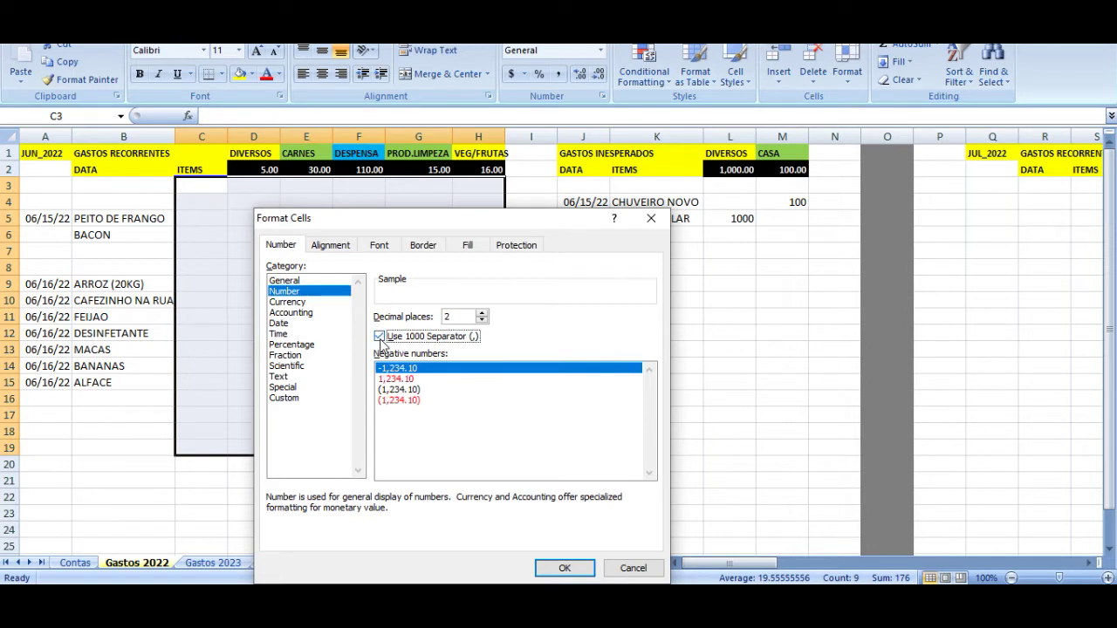
left_click(562, 569)
left_click(366, 238)
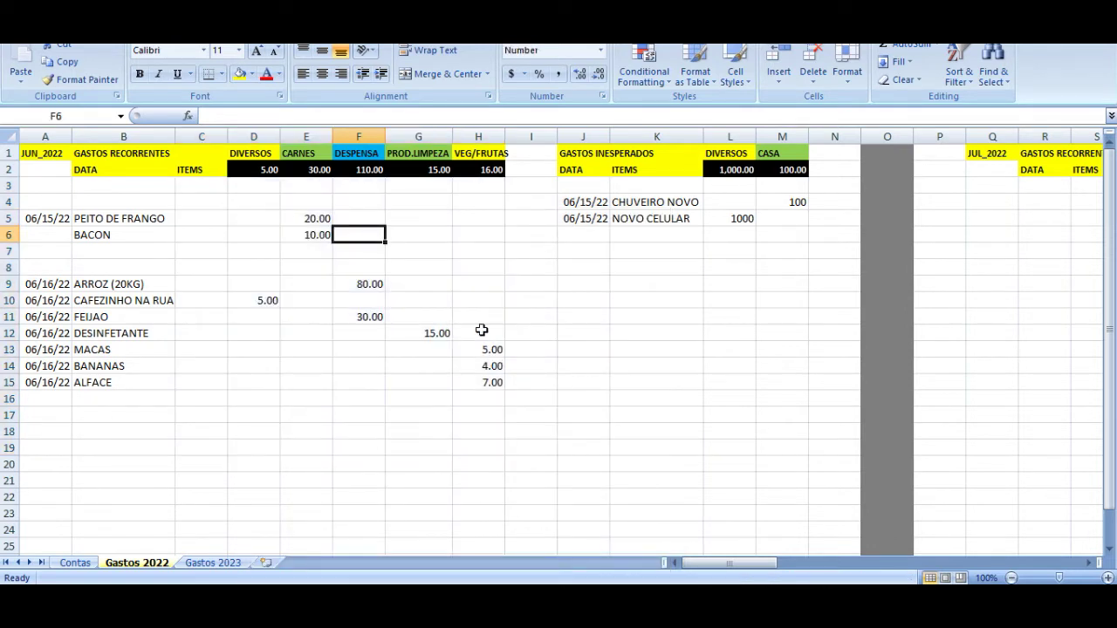
left_click_drag(481, 329, 486, 417)
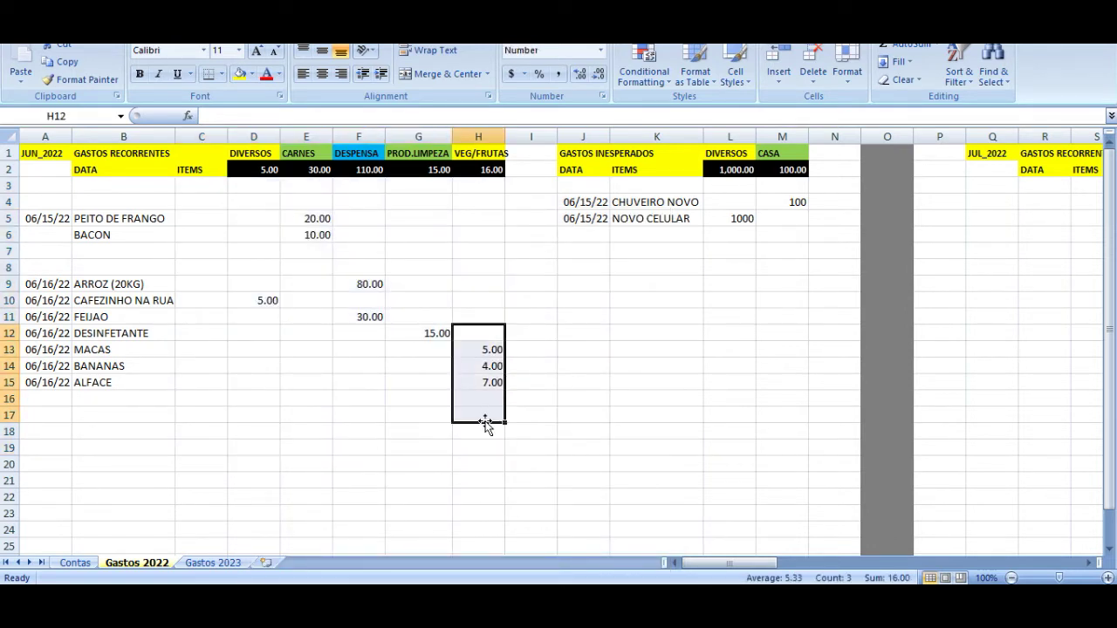
left_click(118, 283)
- On the Contas sheet, go through the DESPESAS CASA rows down to IPTU for the next June category to link
left_click(75, 563)
key("Down")
key("Down")
key("Down")
key("Down")
key("Down")
key("Up")
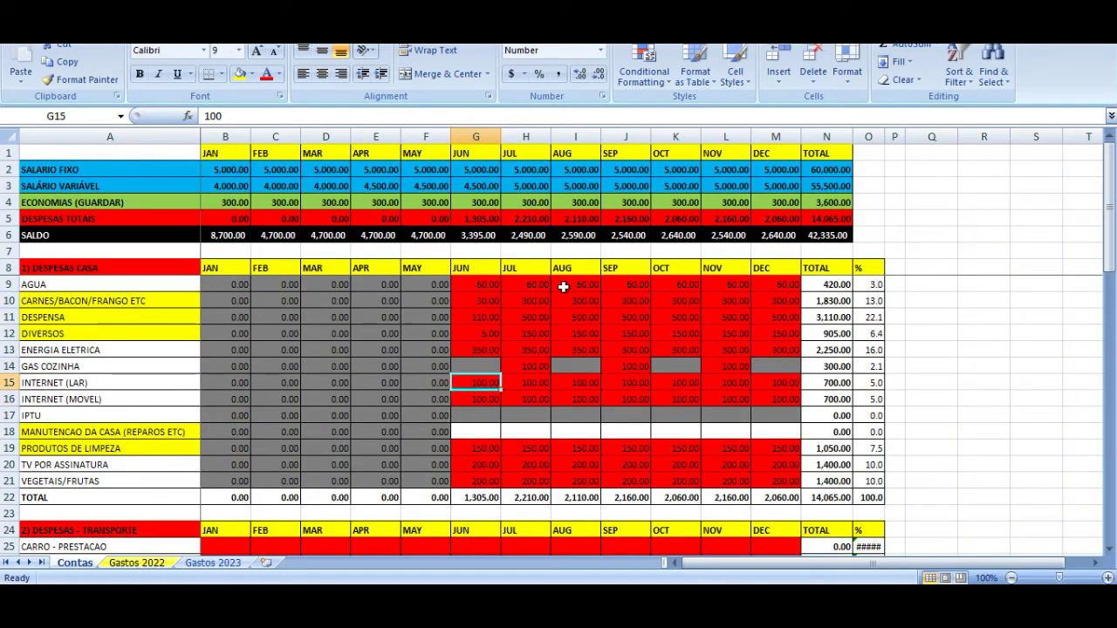
key("Left")
key("Left")
key("Left")
key("Left")
key("Left")
key("Left")
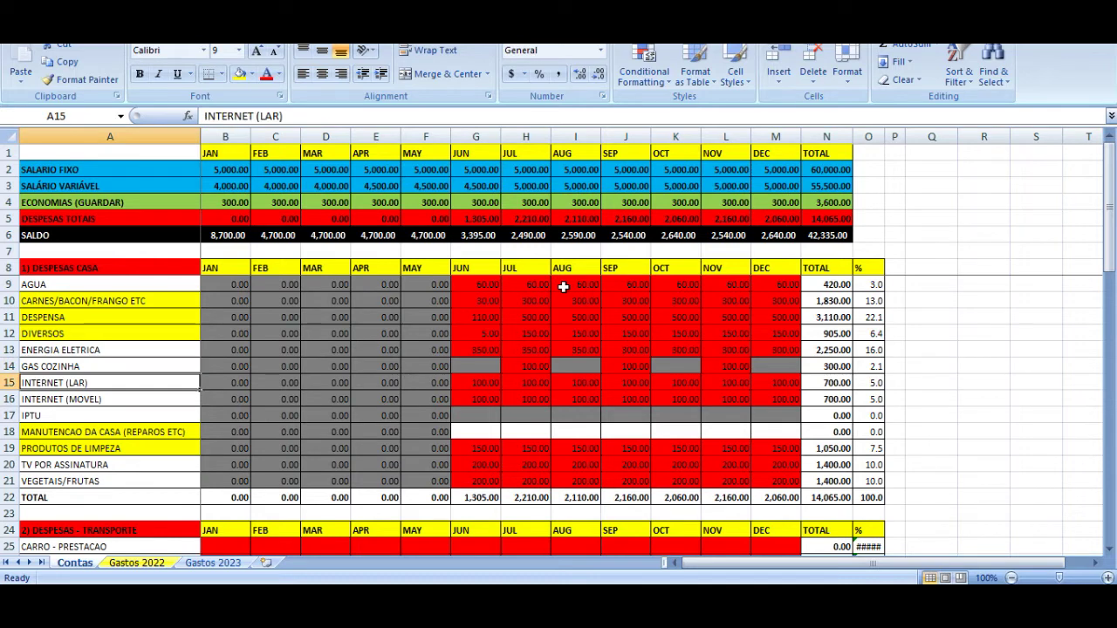
key("Down")
key("Down")
key("Right")
key("Right")
key("Right")
key("Right")
key("Right")
key("Right")
key("Right")
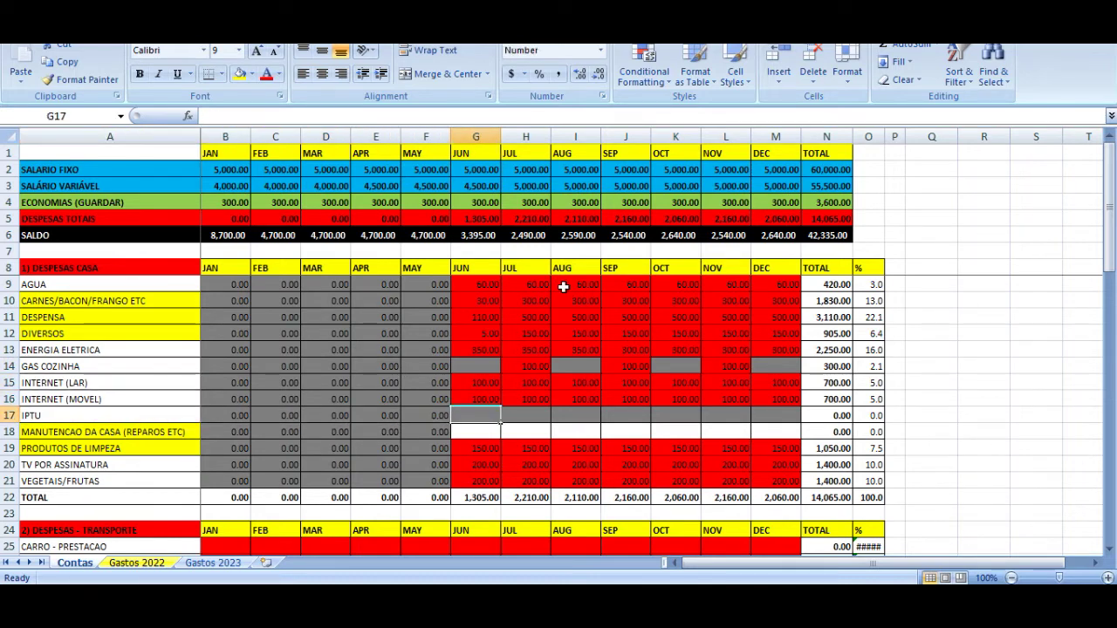
- Link the June MANUTENCAO DA CASA cell G18 in Contas to the CASA total in cell M2 of Gastos 2022
key("Up")
key("Left")
key("Down")
key("Down")
key("Left")
key("Left")
key("Left")
key("Left")
key("Left")
key("Left")
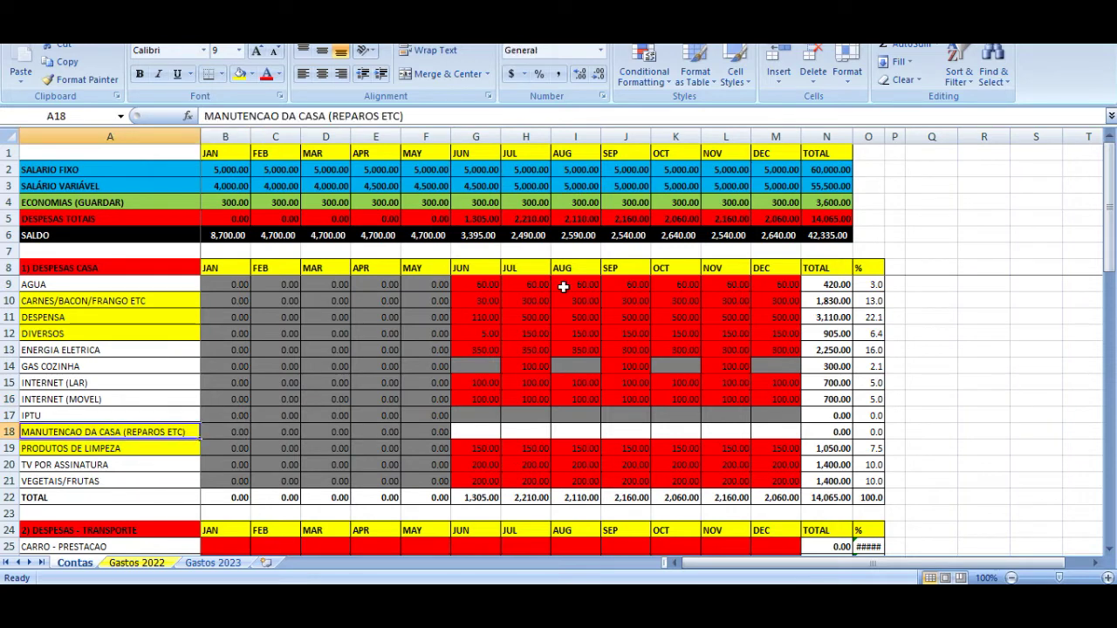
key("Right")
key("Right")
key("Right")
key("Right")
key("Right")
key("Right")
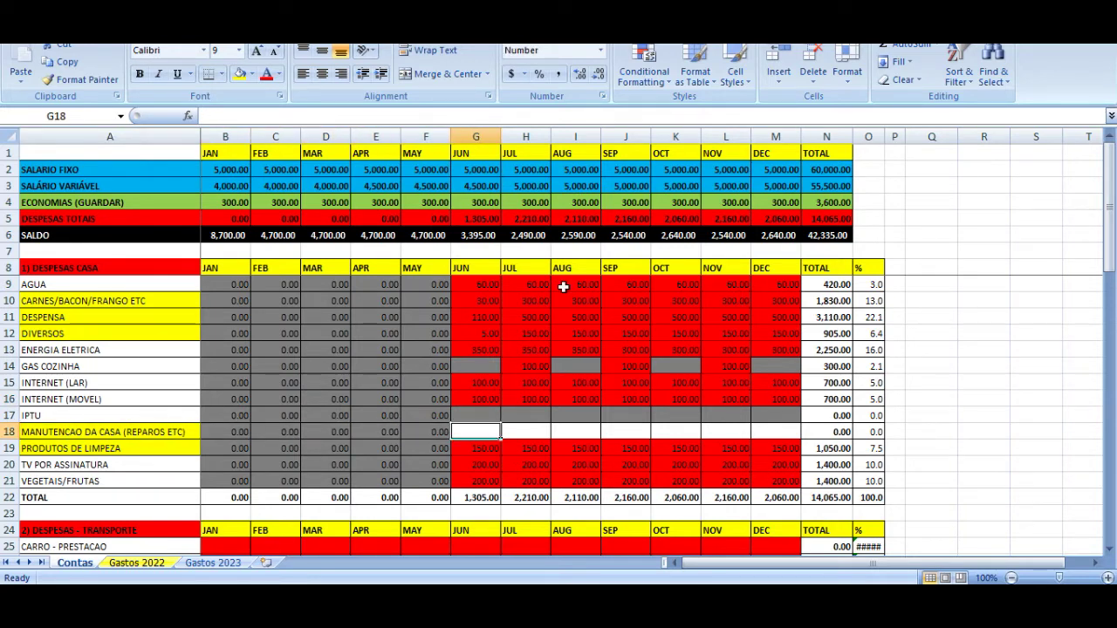
type("=")
left_click(145, 564)
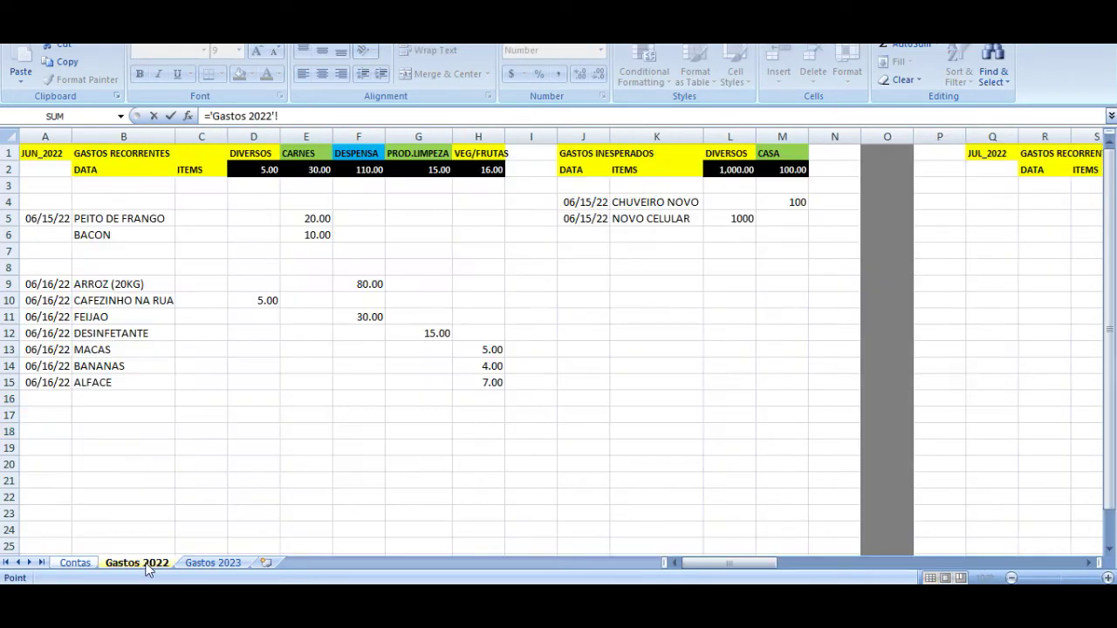
left_click(782, 170)
key("Return")
key("Up")
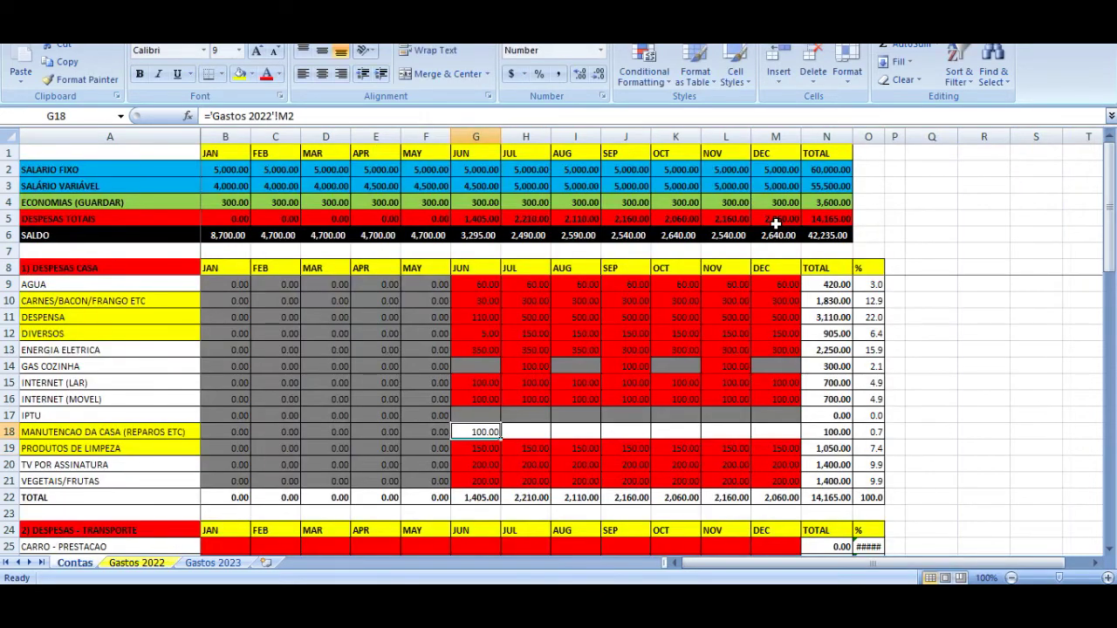
- Compare the remaining DESPESAS CASA rows on Contas with the June GASTOS INESPERADOS categories in Gastos 2022
key("Down")
key("Left")
key("Left")
key("Left")
key("Left")
key("Left")
key("Left")
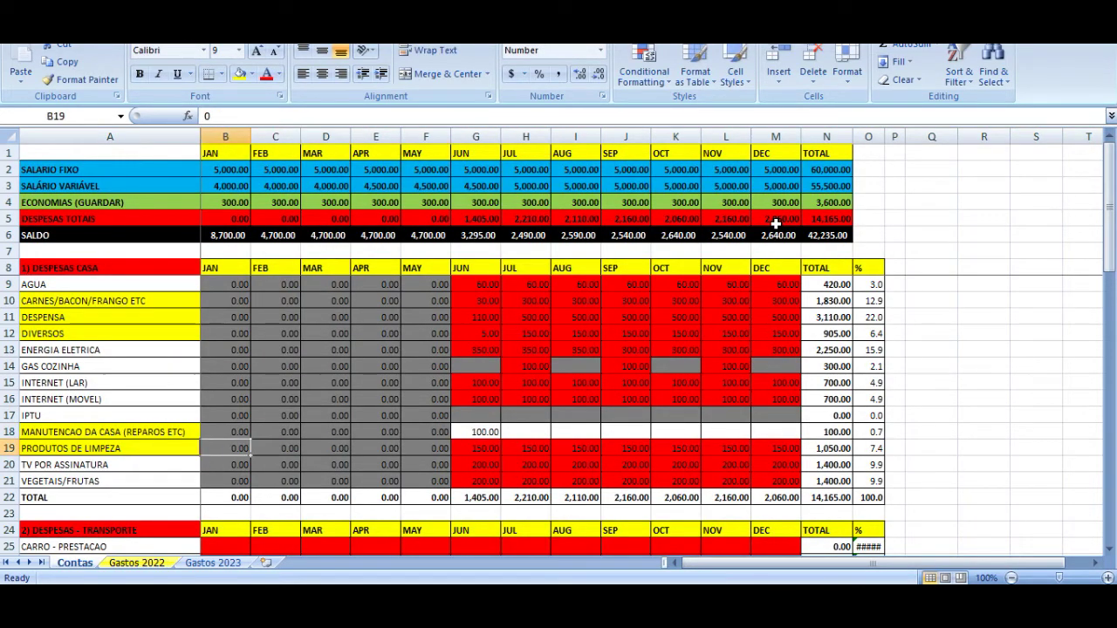
key("Right")
left_click(144, 565)
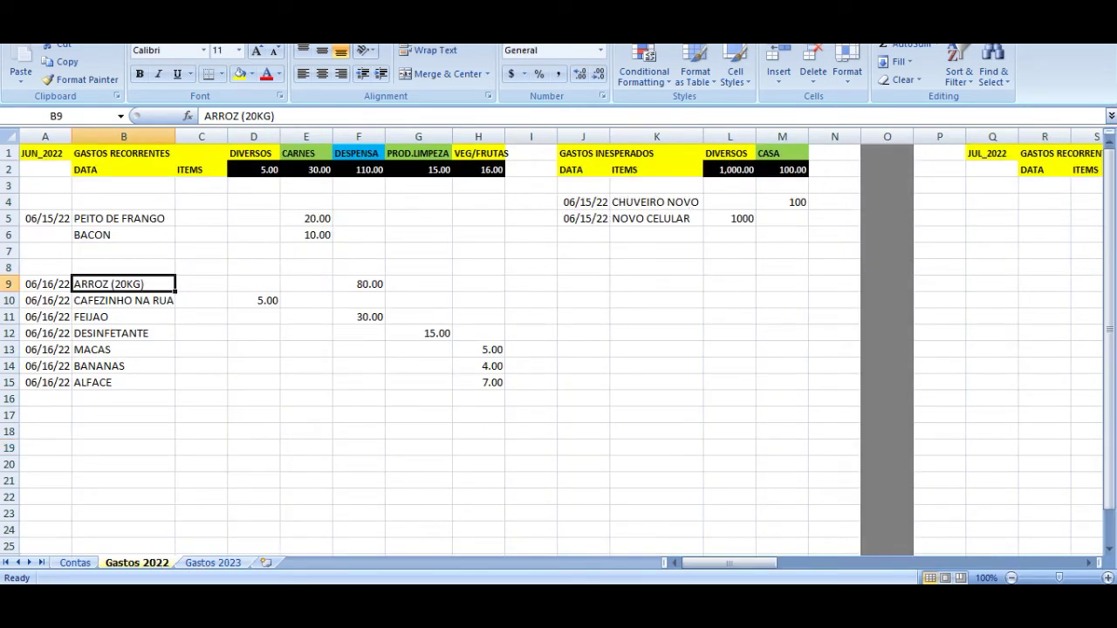
left_click(75, 563)
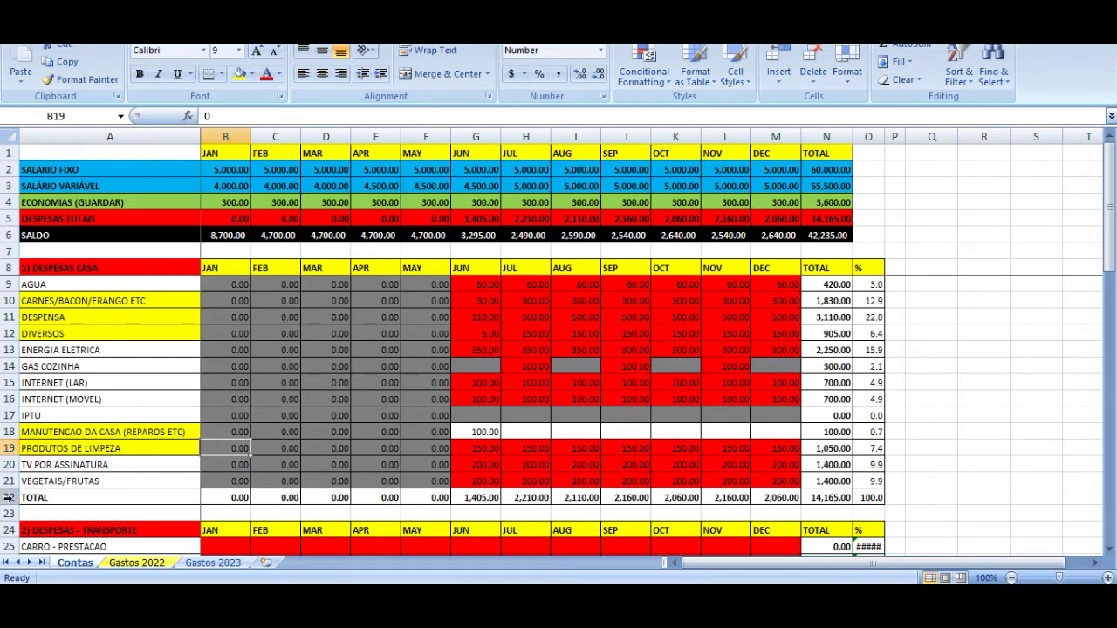
- Insert a row above the DESPESAS CASA TOTAL on Contas and label it GASTOS INESPERADOS DIVERSOS
right_click(9, 498)
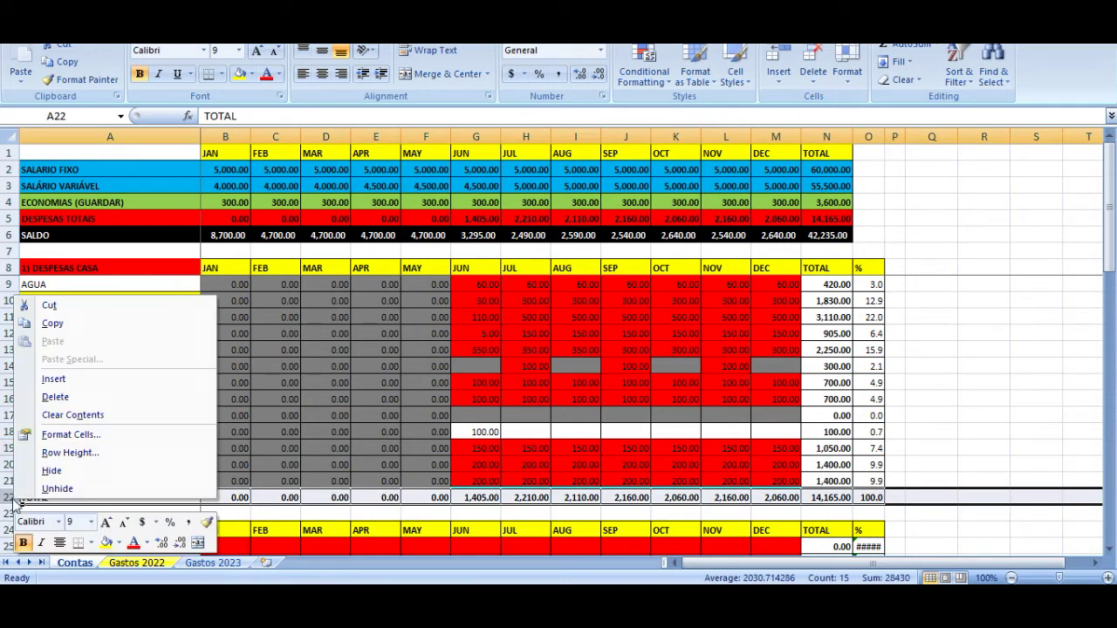
left_click(54, 379)
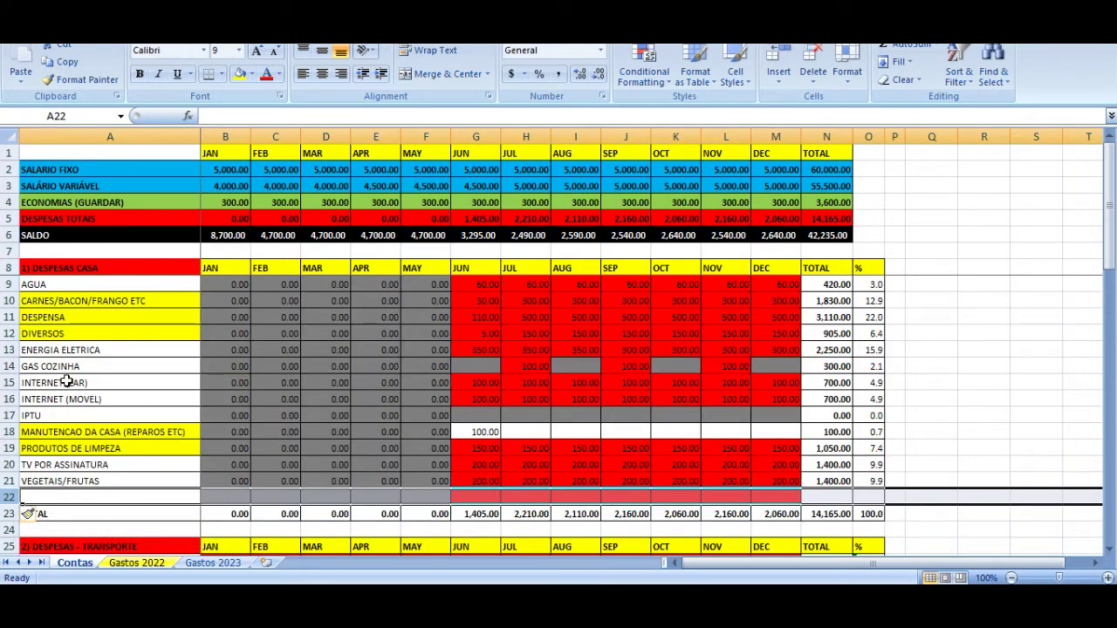
type("GASRTOS")
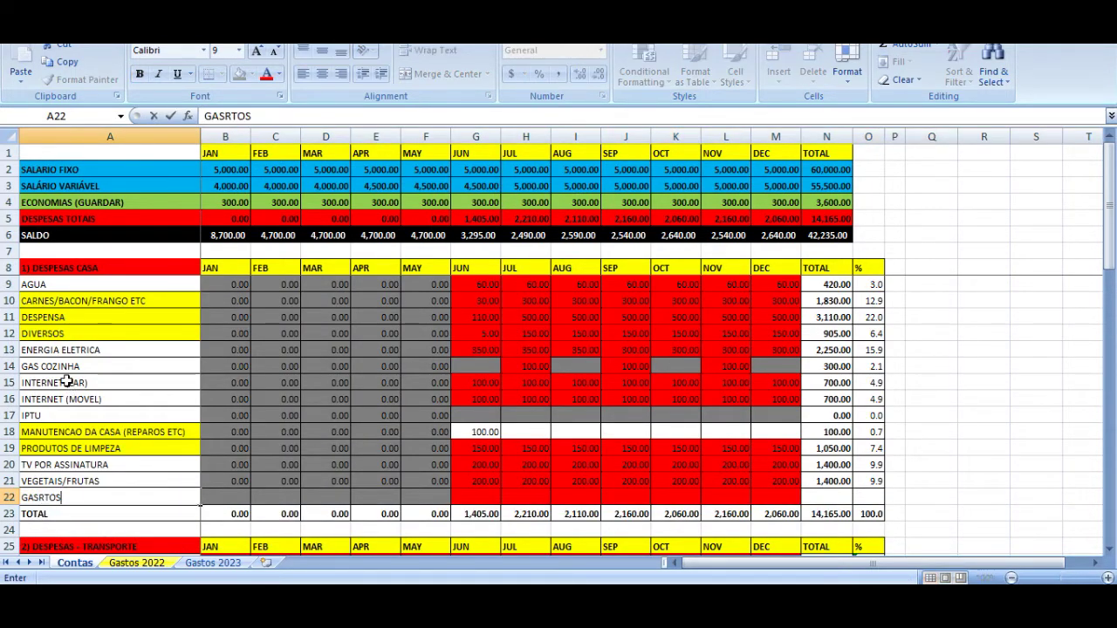
type("TOS INESPERADOS DIVERSOS")
key("Return")
key("Up")
key("Right")
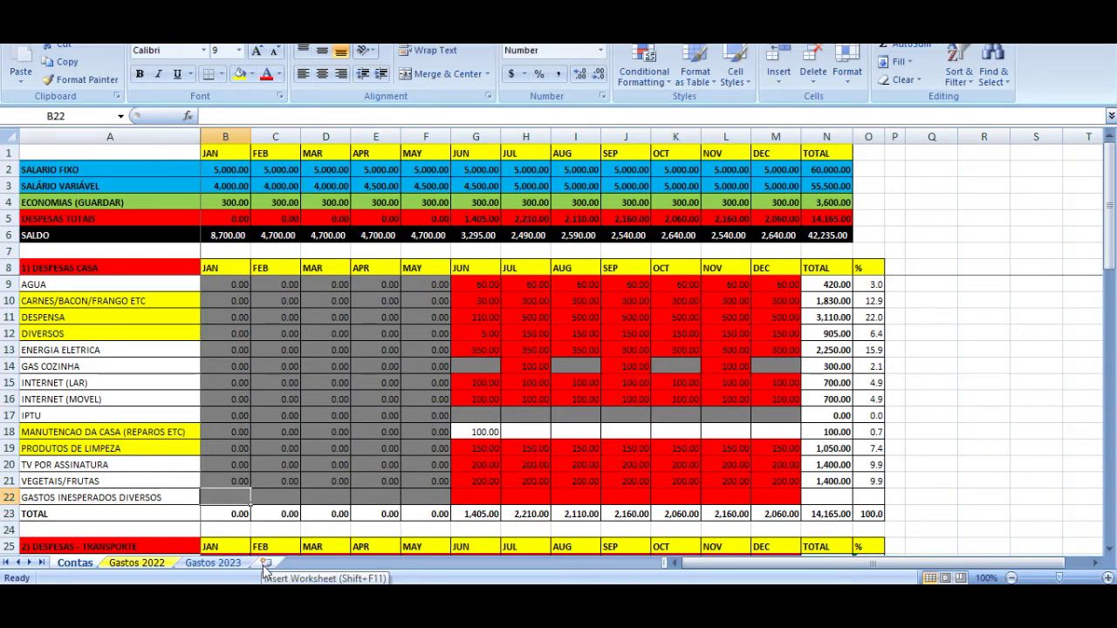
- Link the June GASTOS INESPERADOS DIVERSOS cell G22 to the unexpected DIVERSOS total in cell L2 of Gastos 2022
key("Down")
key("Up")
key("Left")
key("Right")
key("Down")
key("Up")
key("Right")
key("Right")
key("Right")
key("Right")
key("Right")
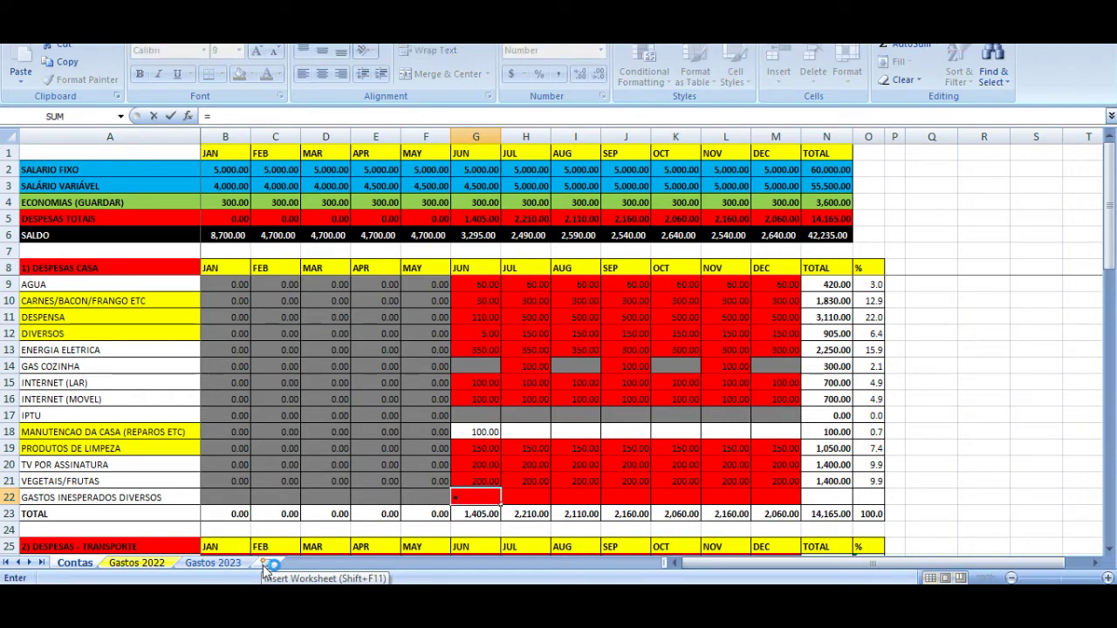
left_click(140, 563)
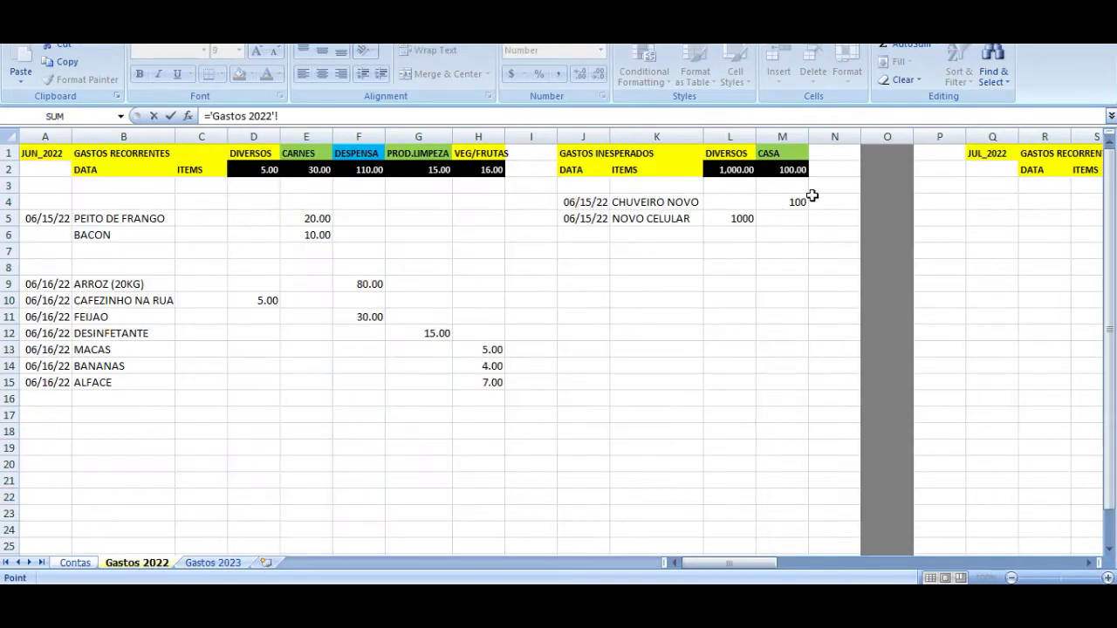
left_click(724, 169)
key("Return")
key("Up")
key("Down")
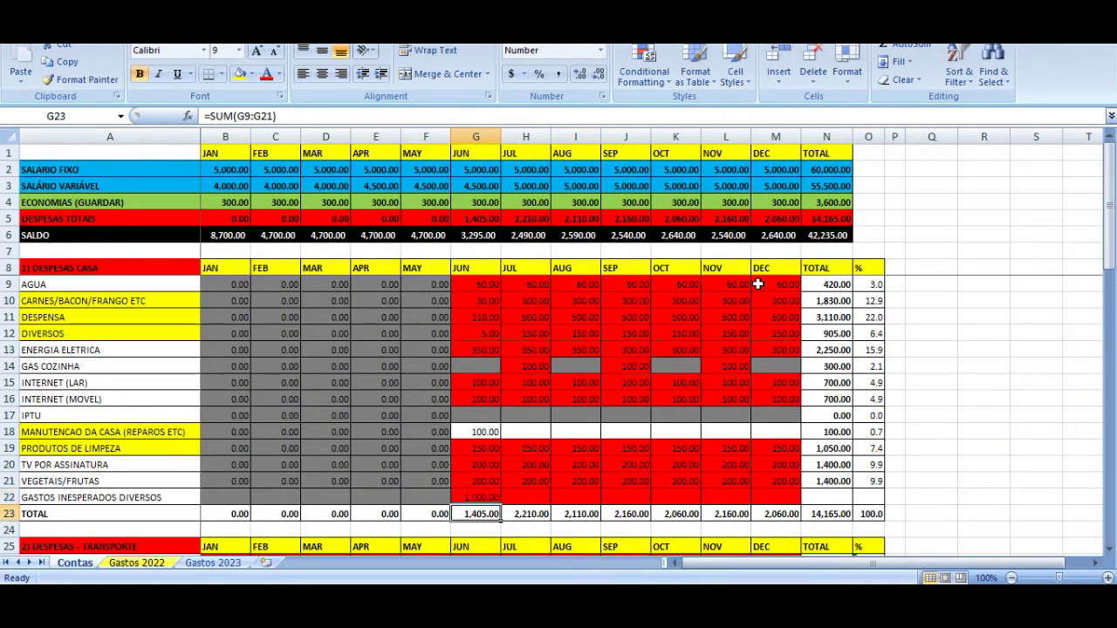
- Check whether the DESPESAS CASA TOTAL formula covers every row from AGUA to GASTOS INESPERADOS DIVERSOS
key("Up")
key("Home")
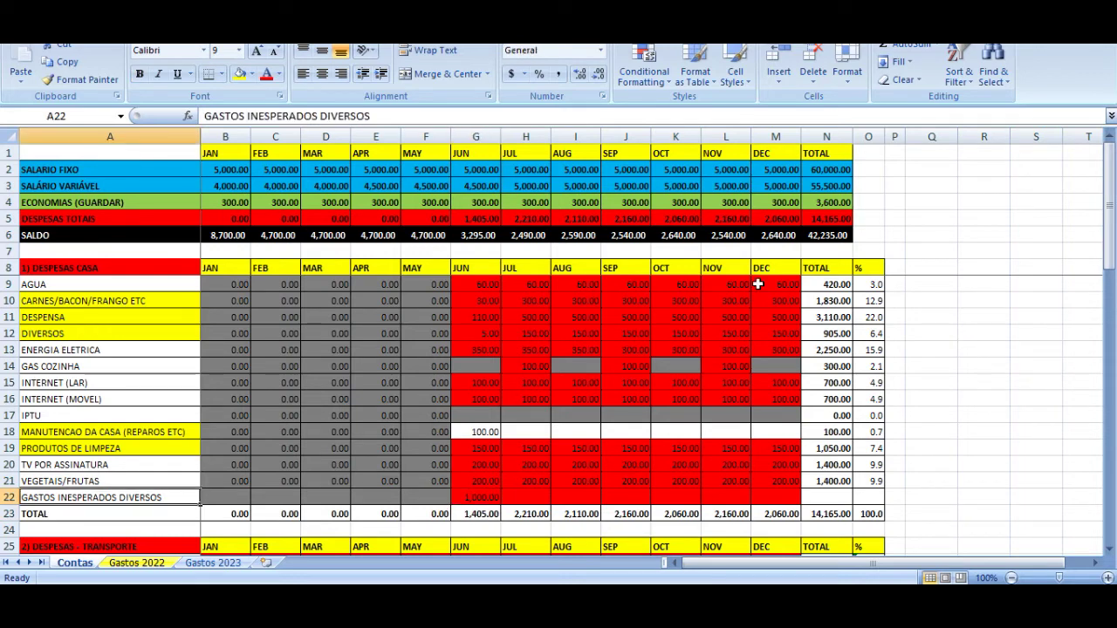
key("Right")
key("Down")
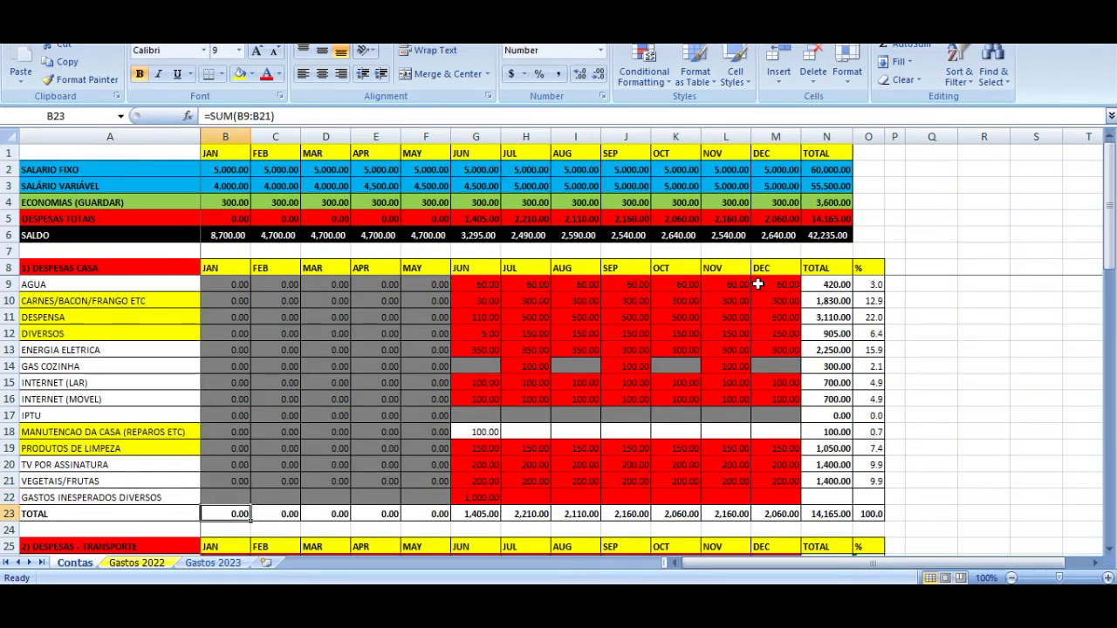
key("Left")
key("ctrl+Up")
key("Down")
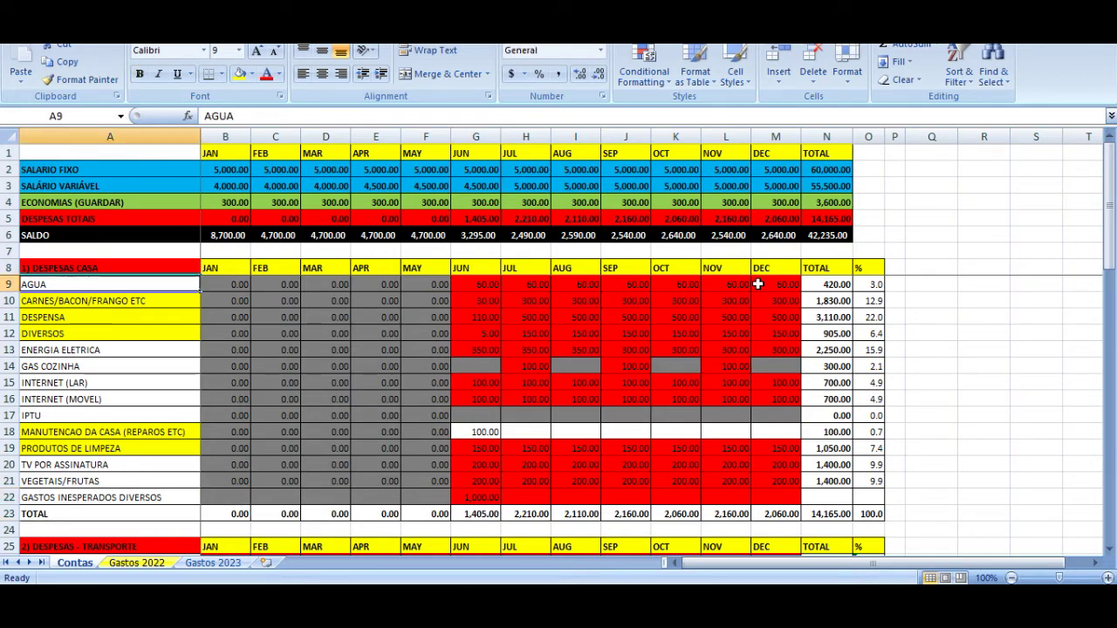
key("Down")
key("Up")
key("Up")
key("Down")
key("Up")
key("Down")
key("ctrl+Down")
key("Right")
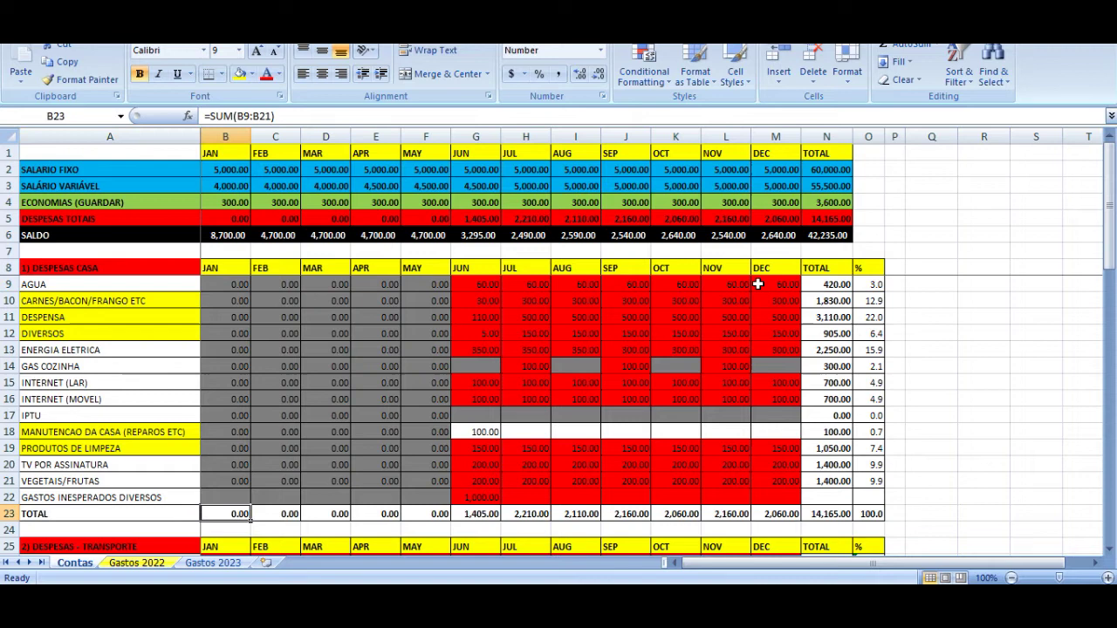
type("=SUM")
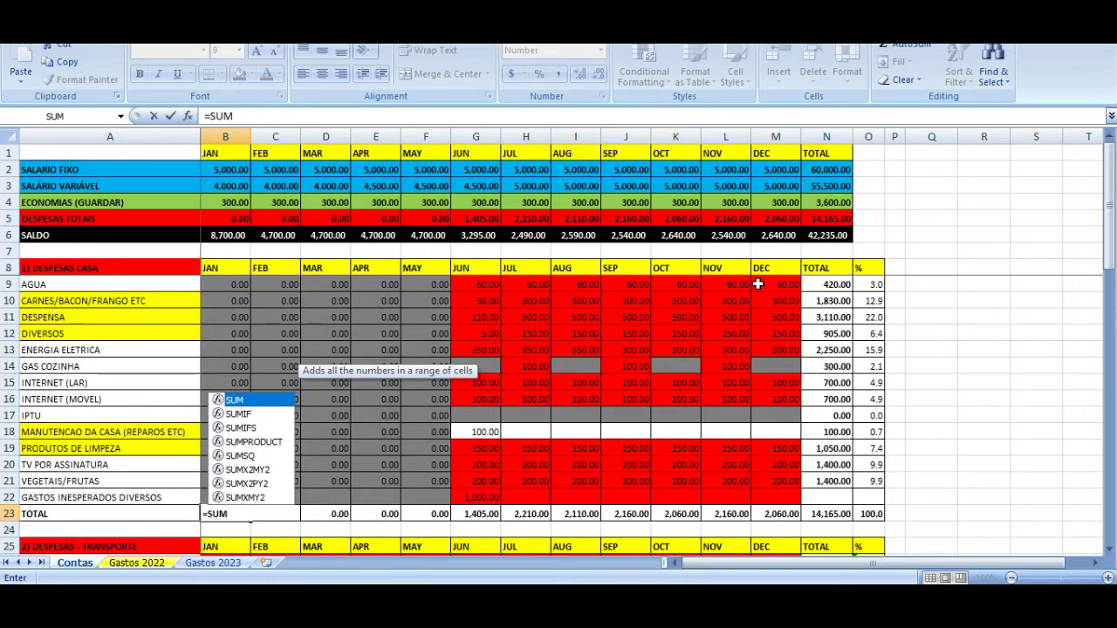
key("Escape")
key("Escape")
- Inspect the sum ranges of the DESPESAS CASA TOTAL cells from January to June against row 22
key("Right")
key("Right")
key("Right")
key("Right")
key("Right")
key("Left")
key("Left")
key("Left")
key("Left")
key("Left")
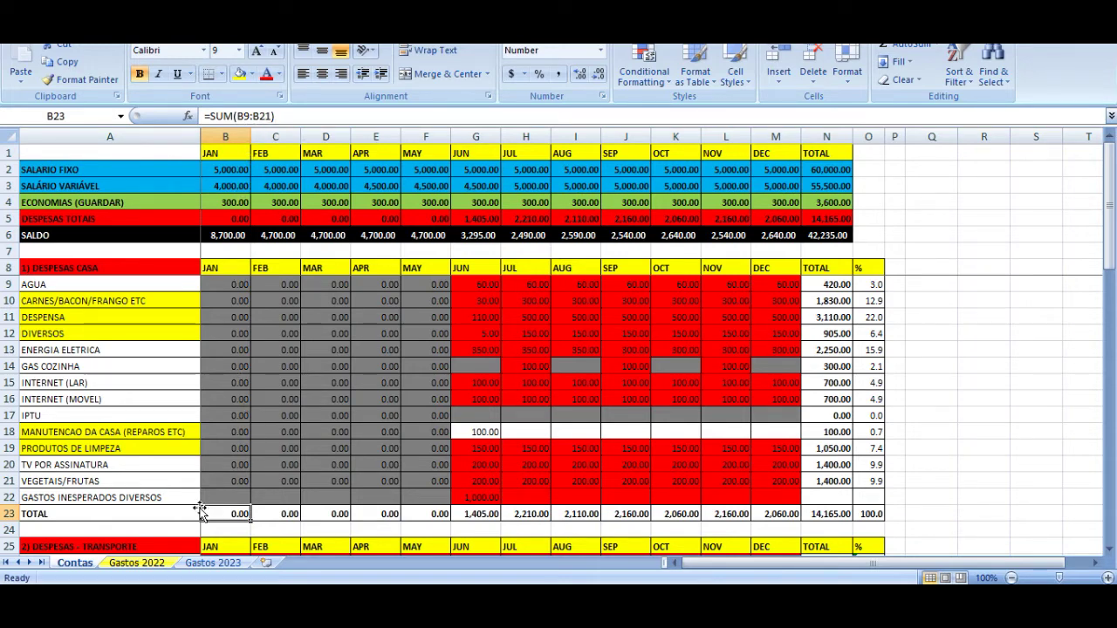
left_click(225, 497)
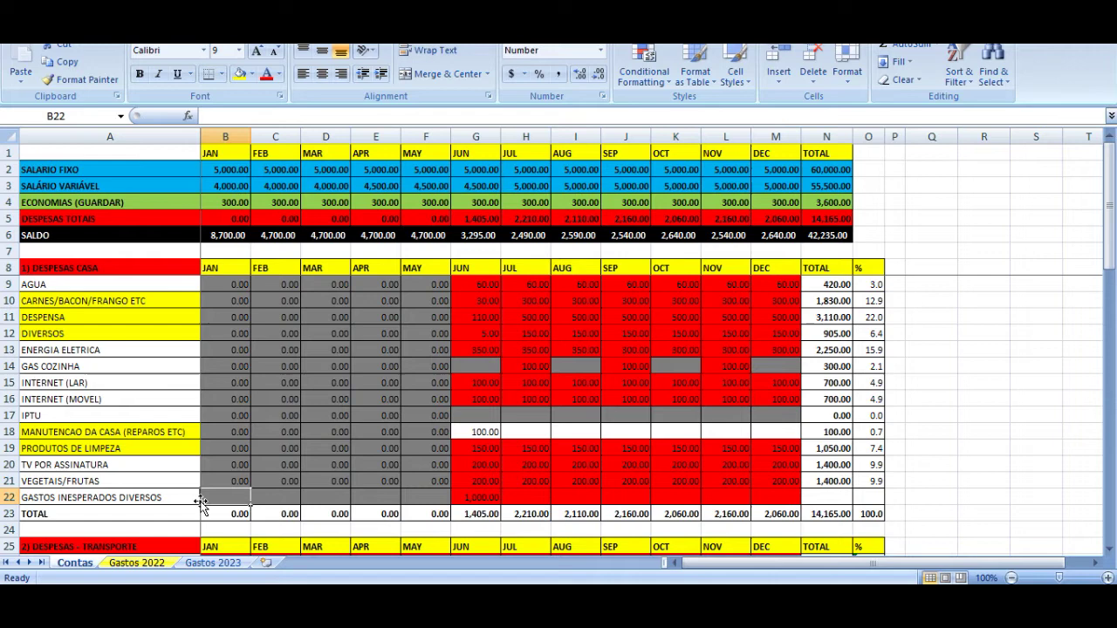
left_click(229, 514)
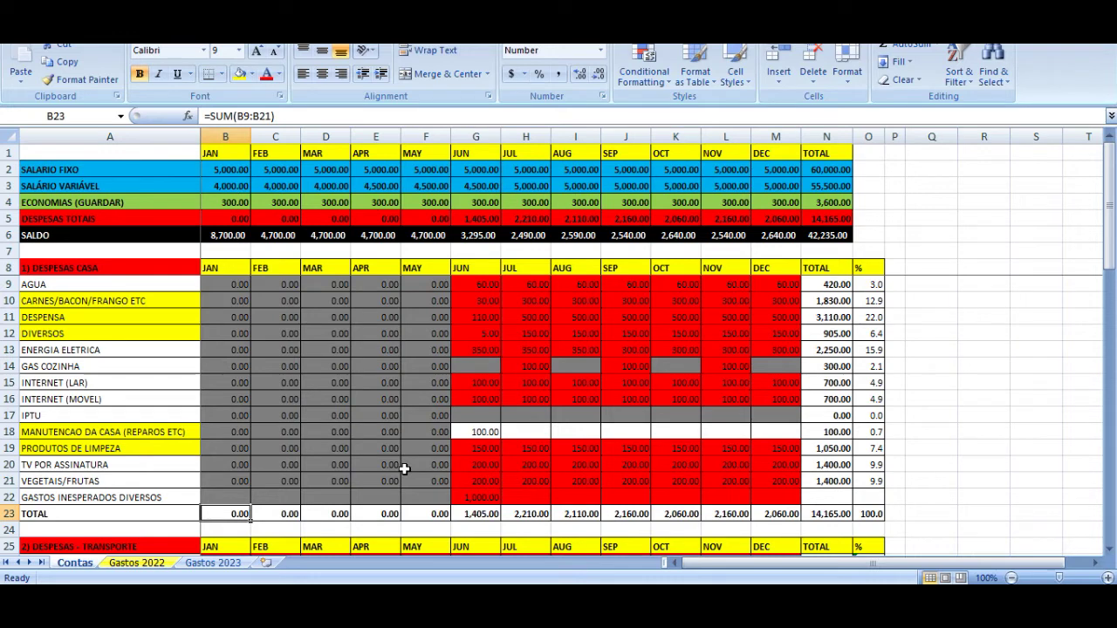
- Enter 30 as a test value in the January GASTOS INESPERADOS DIVERSOS cell B22
key("Up")
type("30")
key("Return")
key("Up")
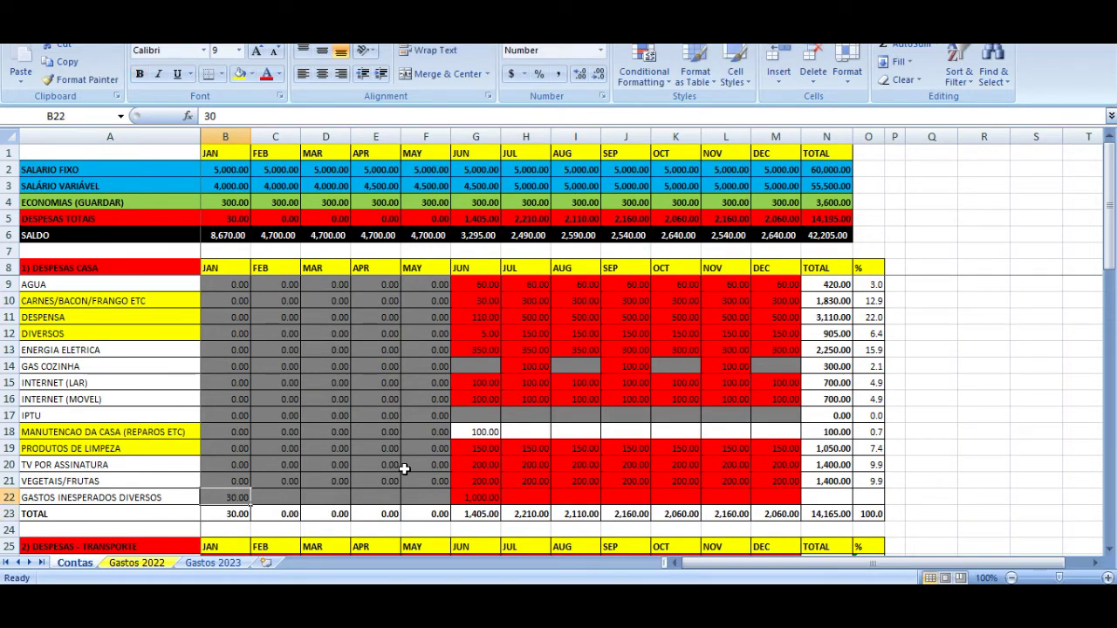
- Rewrite the January DESPESAS CASA TOTAL in B23 as =SUM(B9:B22)
key("Down")
type("=SU")
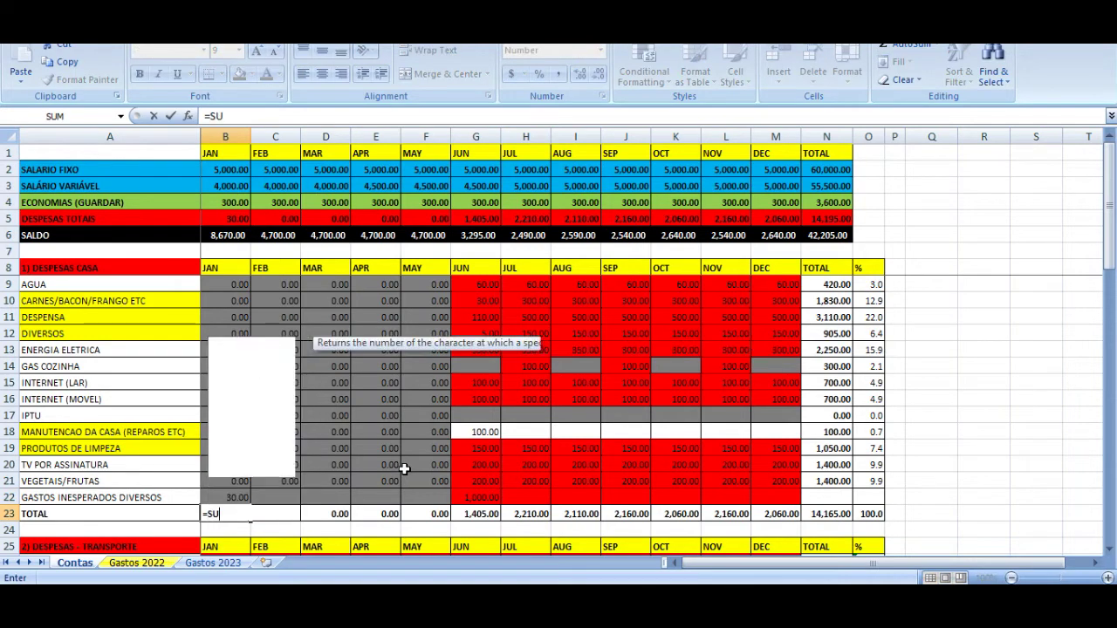
type("M(")
key("Up")
key("ctrl+shift+Up")
key("shift+Down")
key("Return")
key("Up")
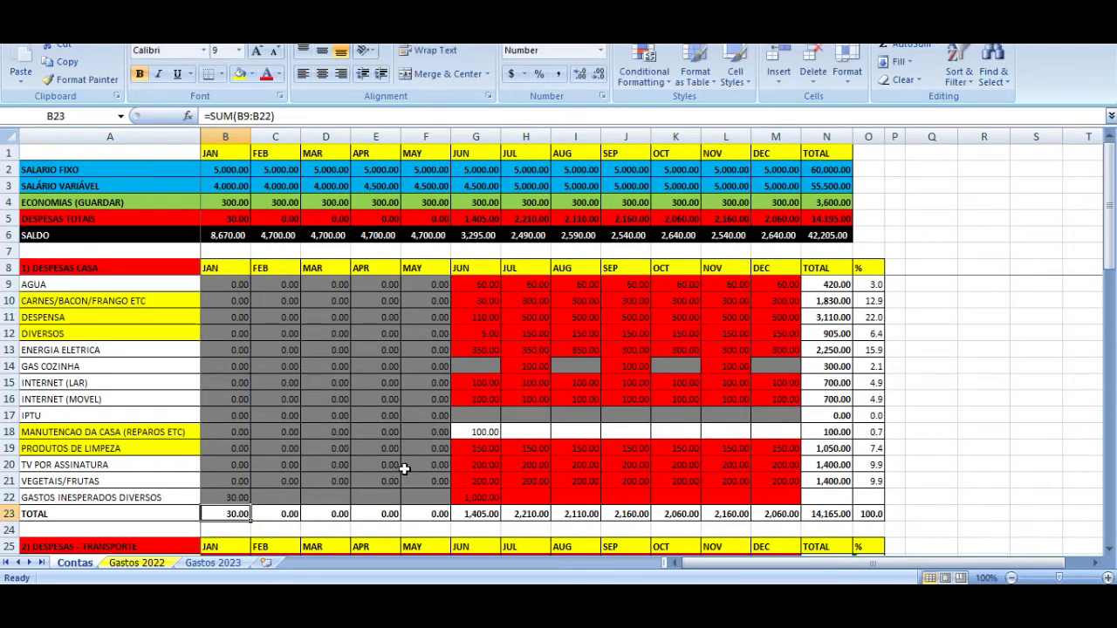
- Copy the January TOTAL formula in B23 across the February to December totals, C23:M23
key("ctrl+c")
key("Right")
key("shift+Right")
key("shift+Right")
key("shift+Right")
key("shift+Right")
key("shift+Right")
key("shift+Right")
key("shift+Right")
key("shift+Right")
key("shift+Right")
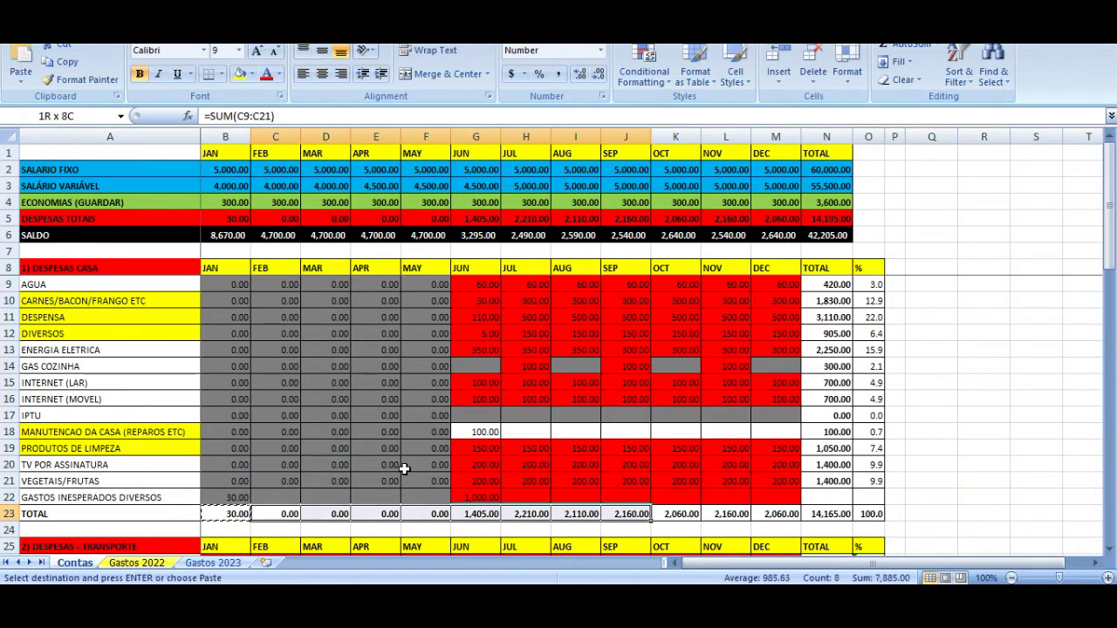
key("shift+Right")
key("shift+Right")
key("ctrl+v")
- Clear the test value in B22 and copy the zero from B21 into the January to May cells B22:F22
key("Left")
key("Up")
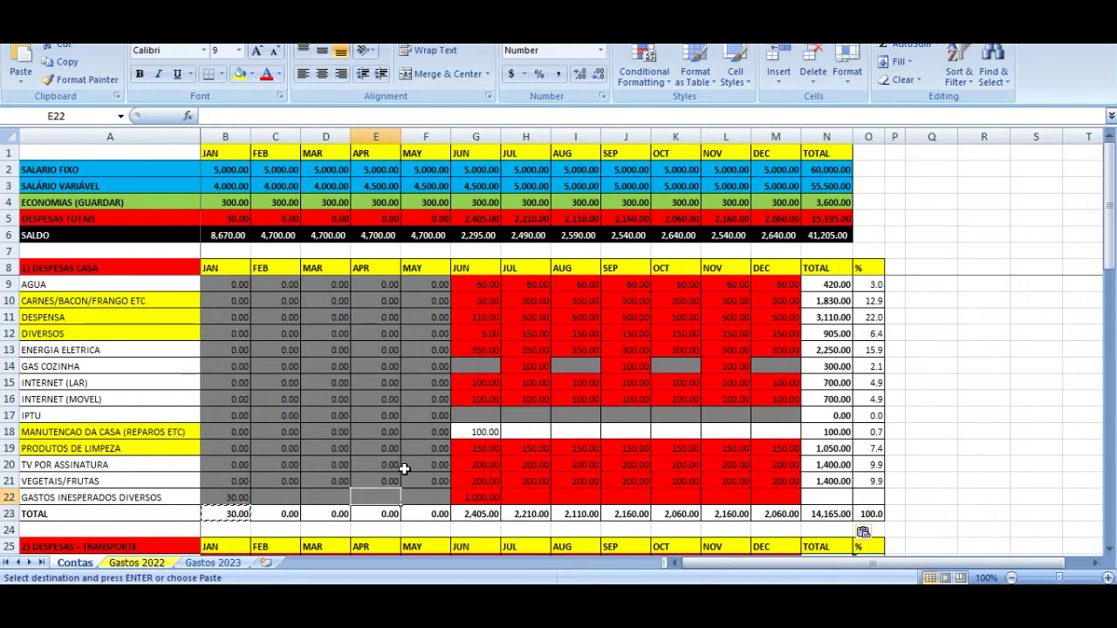
key("Left")
key("Right")
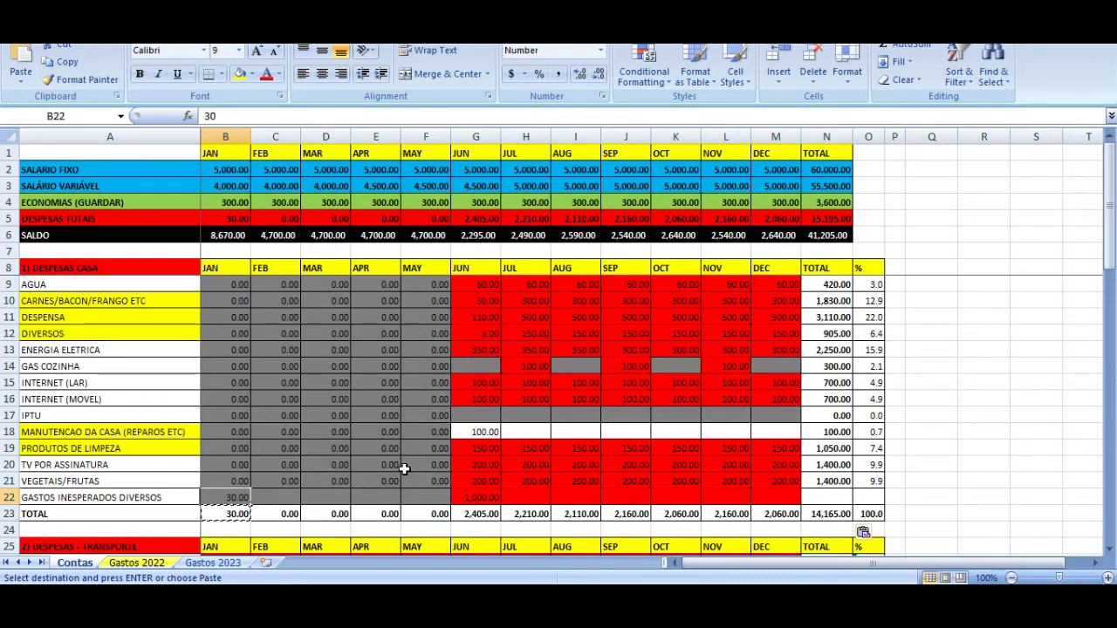
key("Delete")
key("Left")
key("Right")
key("Right")
key("Up")
key("Left")
key("ctrl+c")
key("Down")
key("shift+Right")
key("shift+Right")
key("shift+Right")
key("shift+Right")
key("ctrl+v")
- Review the June GASTOS INESPERADOS DIVERSOS link in G22 and the June TOTAL formula in G23
key("Right")
key("Right")
key("Right")
key("Right")
key("Right")
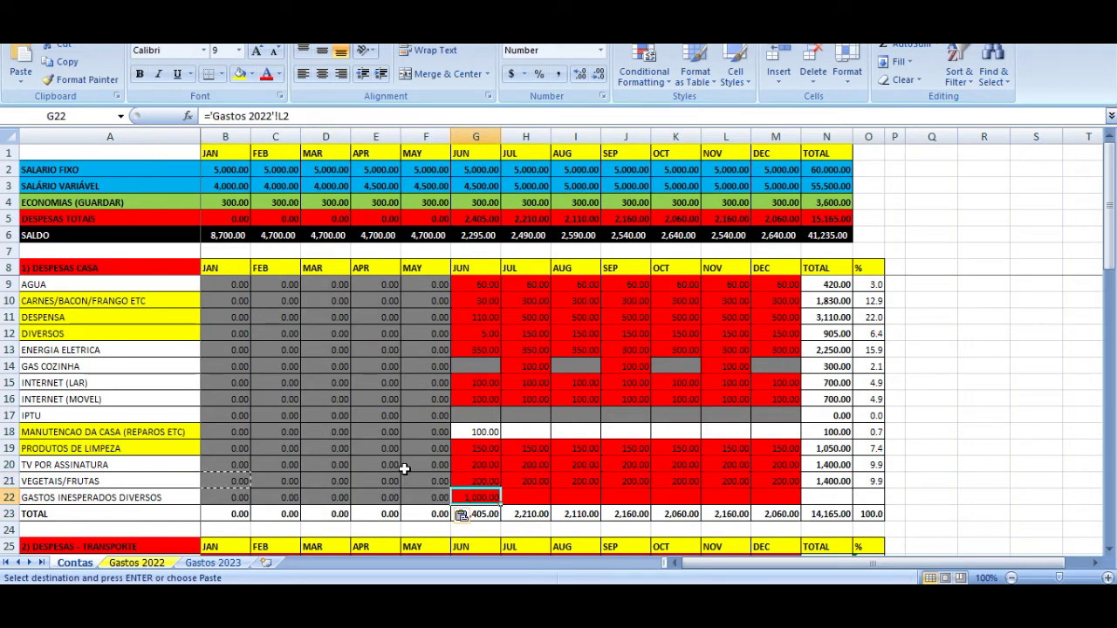
key("Down")
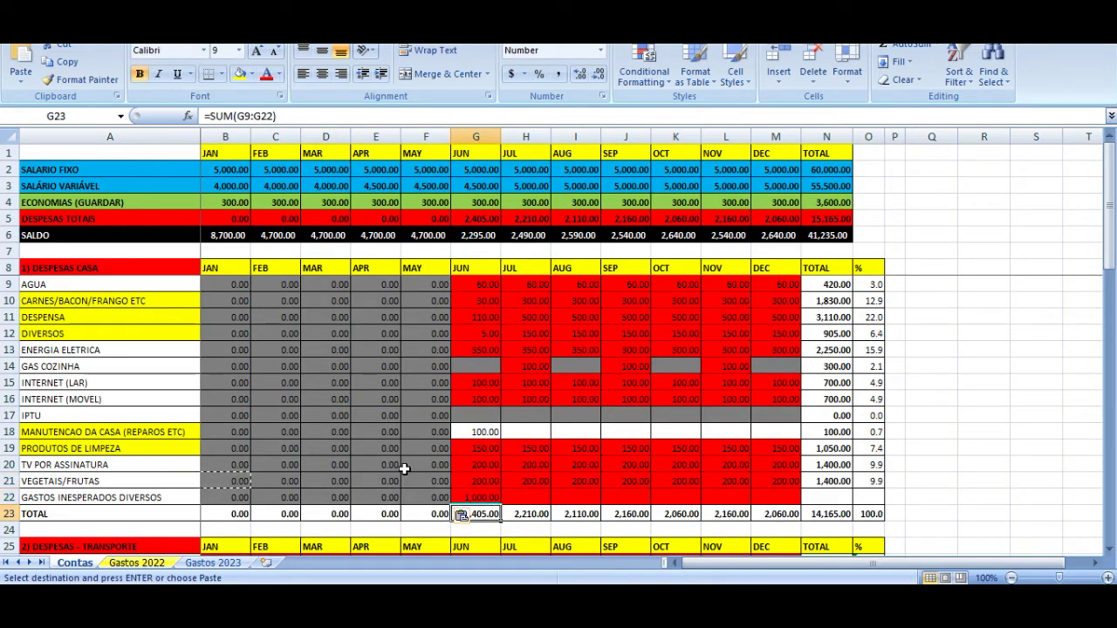
key("Escape")
key("Up")
key("Up")
key("Down")
key("Right")
key("Left")
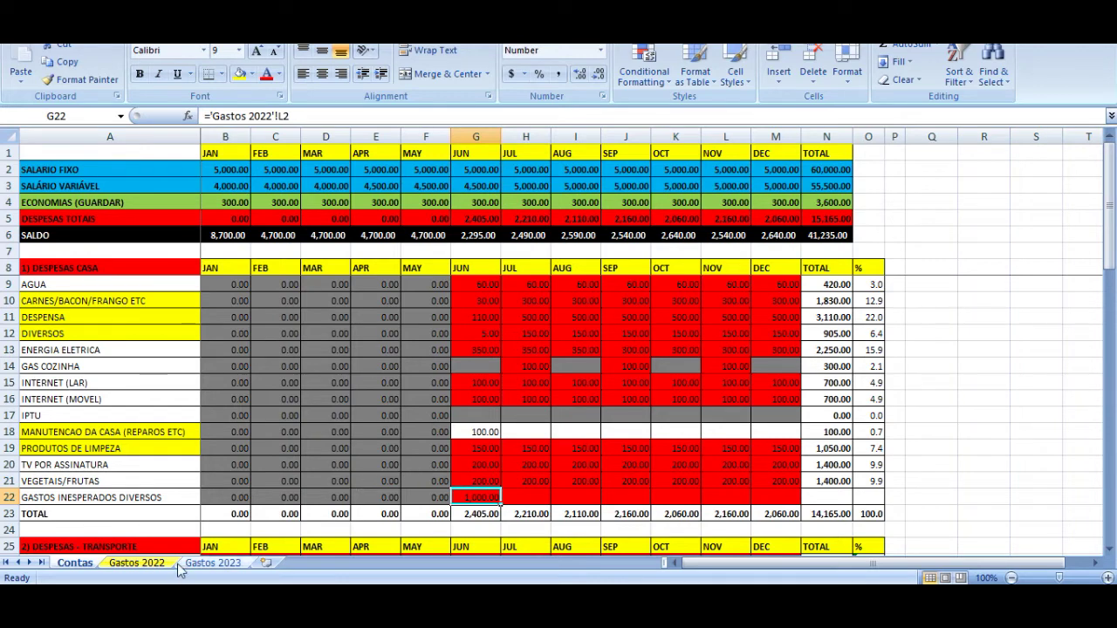
- Look through the monthly expense blocks after June in Gastos 2022, from JUL_2022 to SET_2022
left_click(147, 564)
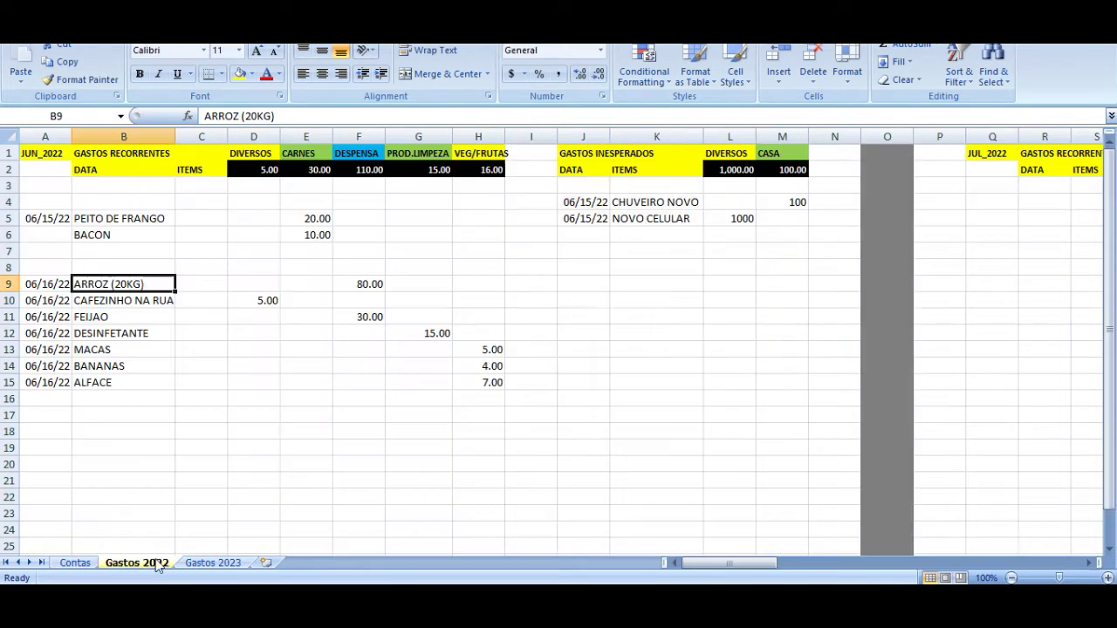
left_click(732, 218)
key("Right")
key("Right")
key("Right")
key("Right")
key("Right")
key("Right")
key("Right")
key("Right")
key("Right")
key("Right")
key("Right")
key("Right")
key("Right")
key("Right")
key("Right")
key("Right")
key("Right")
key("Right")
key("Right")
key("Right")
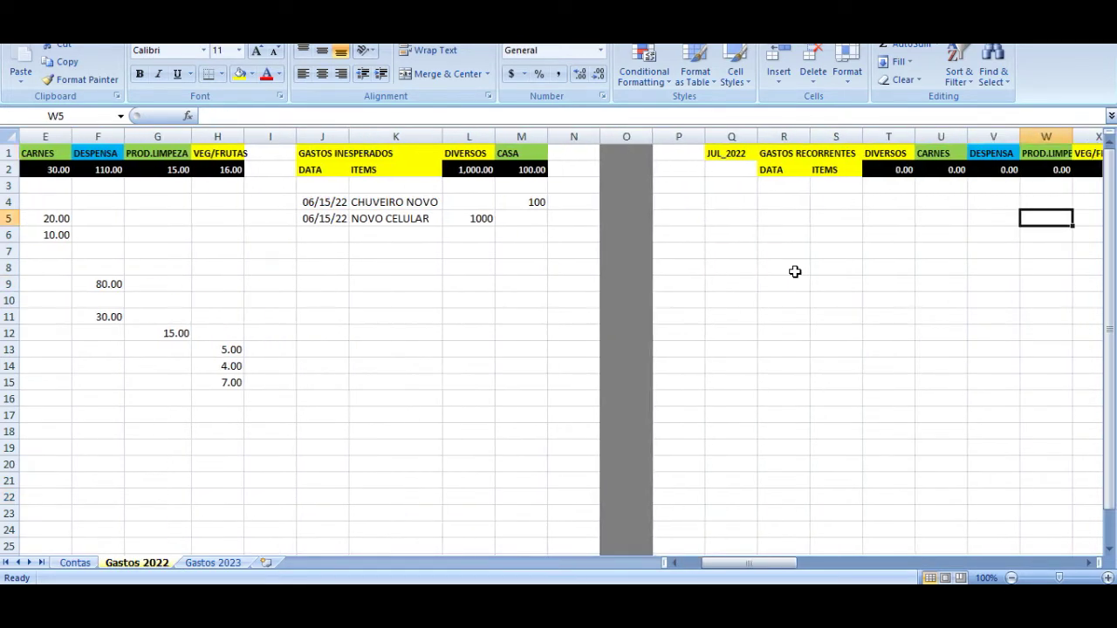
- Find JUN_2022 in Gastos 2022 and review the DIVERSOS entries under June's GASTOS INESPERADOS
key("ctrl+f")
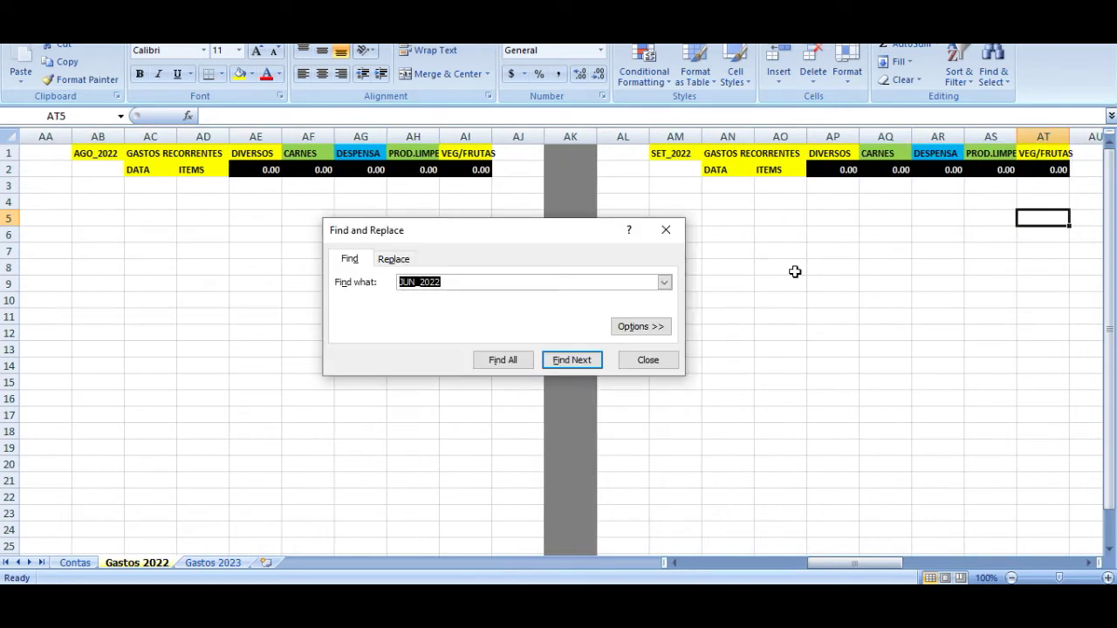
key("Return")
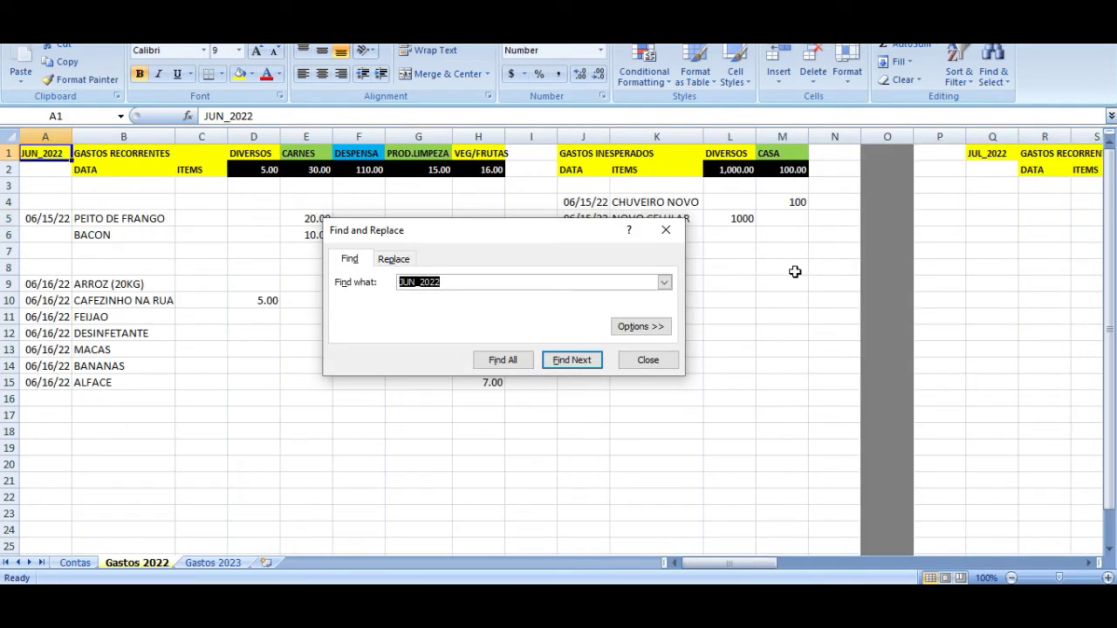
key("Escape")
key("Right")
key("Right")
key("Right")
key("Right")
key("Right")
key("Right")
key("Right")
key("Down")
key("Right")
key("Down")
key("Right")
key("Down")
key("Right")
key("Down")
key("Right")
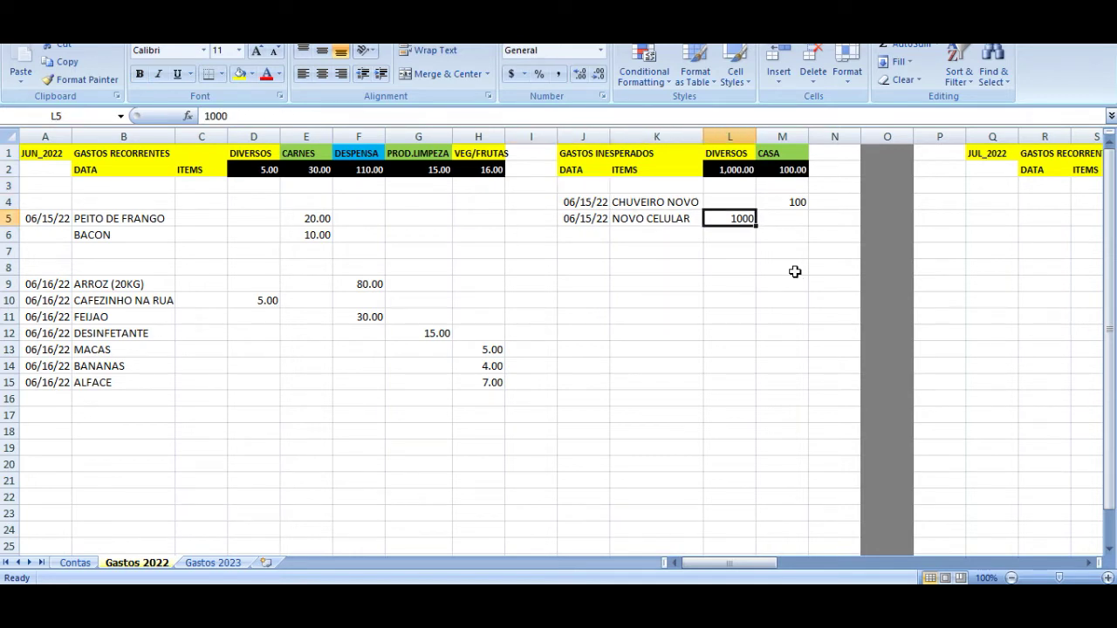
key("Up")
key("Up")
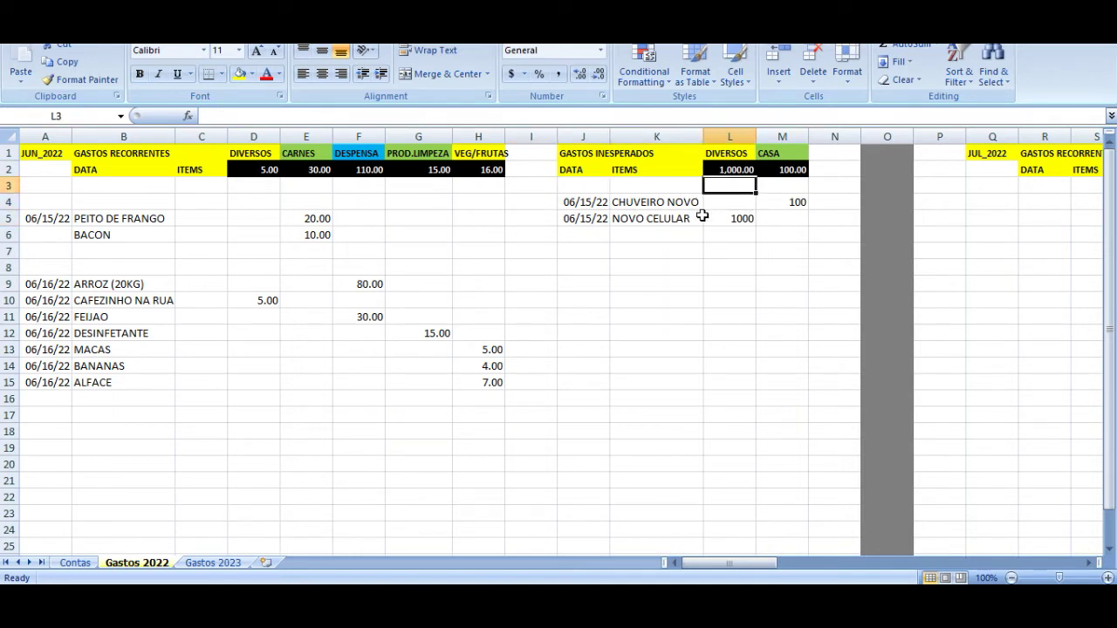
- Set the font size of the entire Gastos 2022 sheet to 9
key("ctrl+a")
key("ctrl+a")
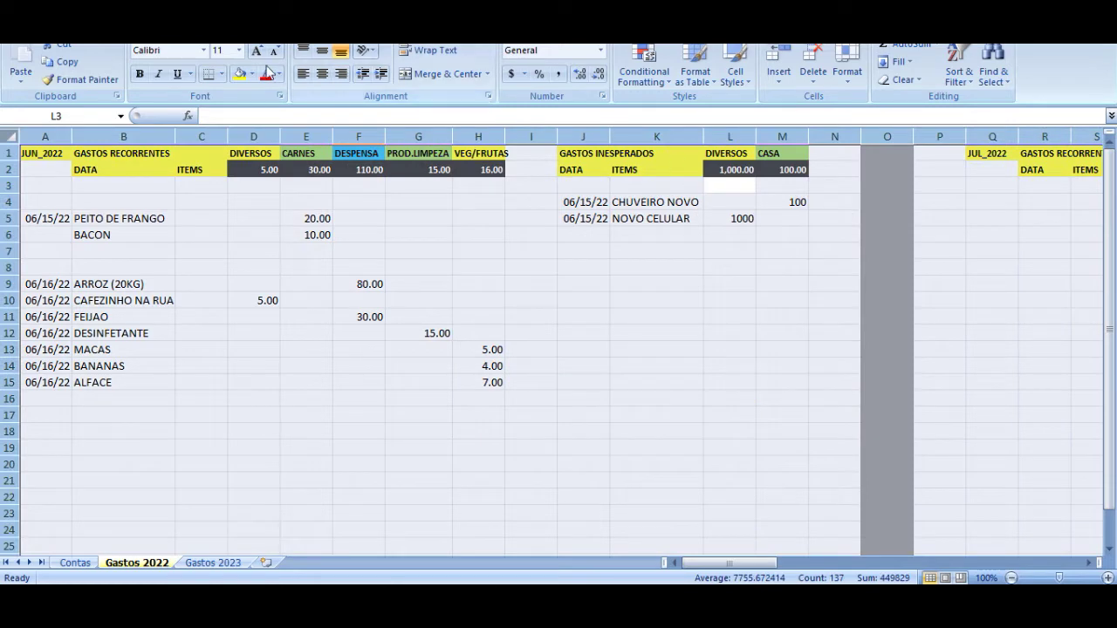
left_click(221, 53)
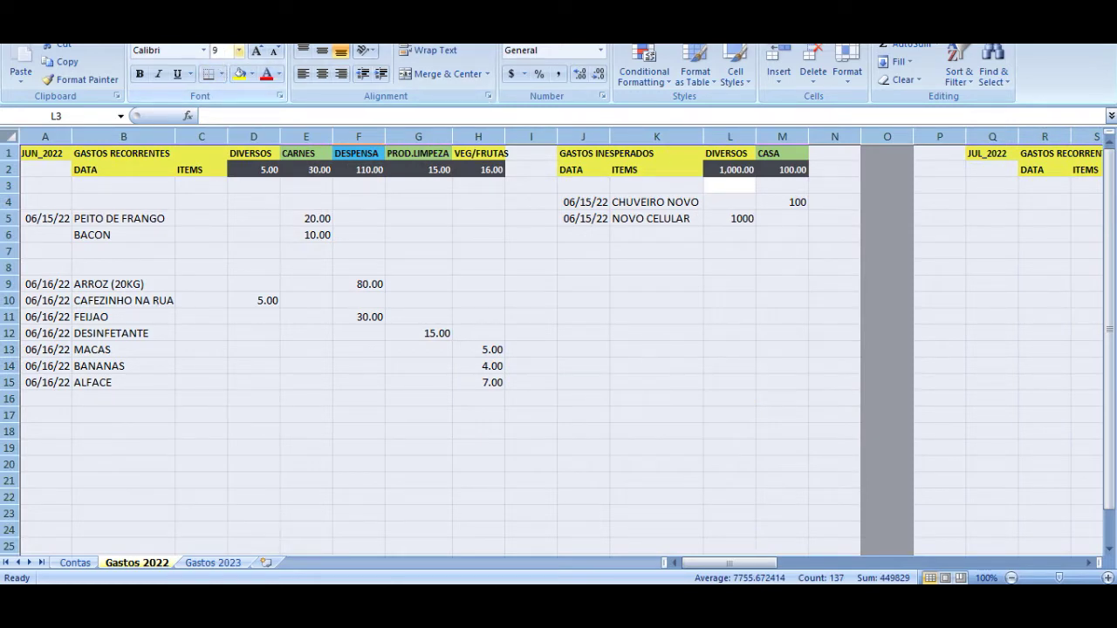
key("Return")
key("Up")
key("Down")
key("Down")
key("Down")
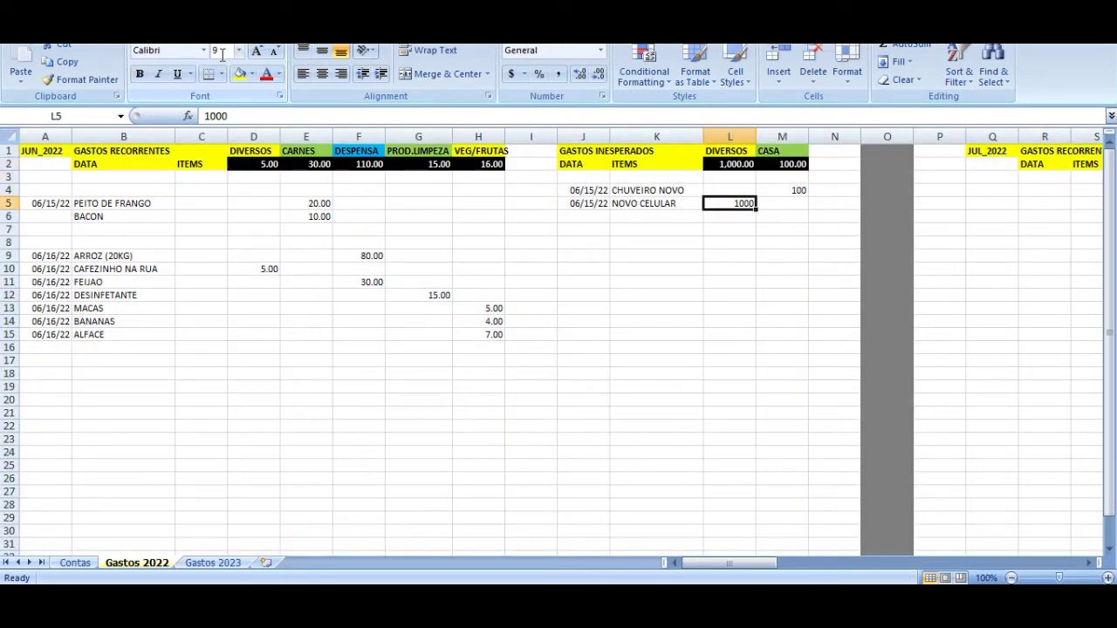
- Look across June's row 5 entries in Gastos 2022, from the NOVO CELULAR amount back to the date in A5
key("Left")
key("Left")
key("Left")
key("Left")
key("Left")
key("Left")
key("Left")
key("Left")
key("Left")
key("Left")
key("Left")
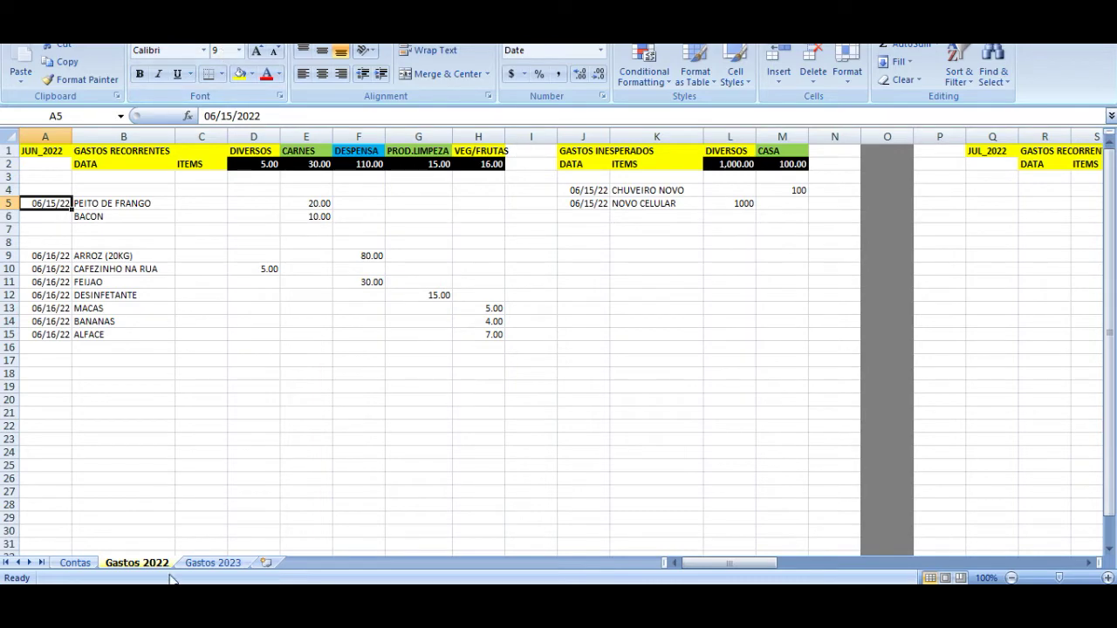
- Return to the Contas sheet and review the MANUTENCAO DA CASA row and June's linked cell G18
left_click(75, 563)
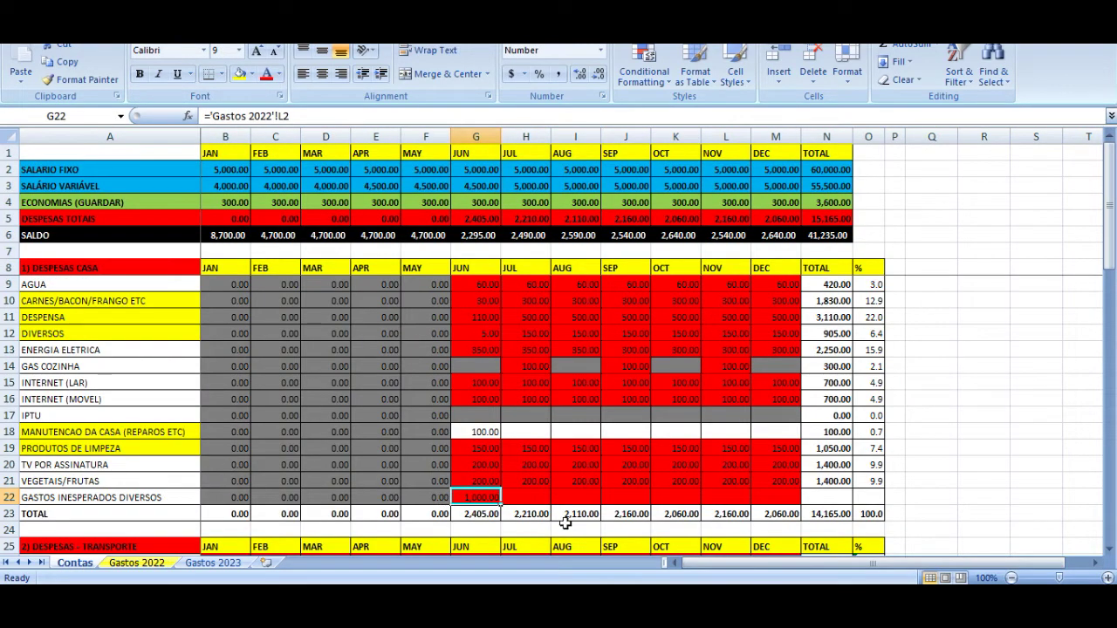
key("Up")
key("Left")
key("Left")
key("Left")
key("Left")
key("Left")
key("Up")
key("Up")
key("Up")
key("Left")
key("Right")
key("Right")
key("Right")
key("Right")
key("Right")
key("Right")
key("Right")
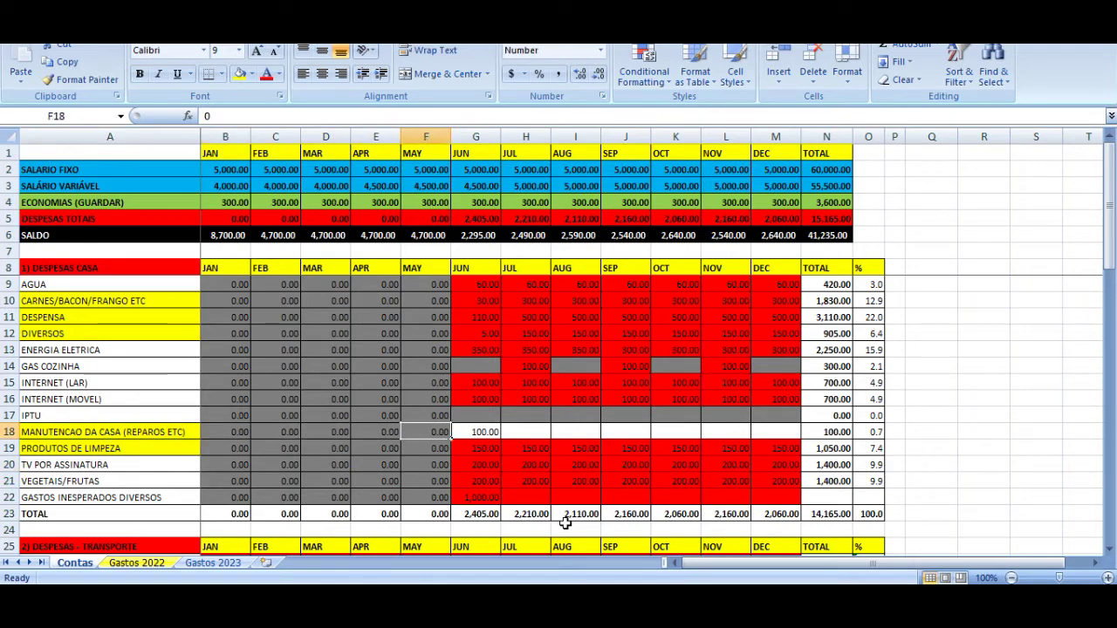
key("Left")
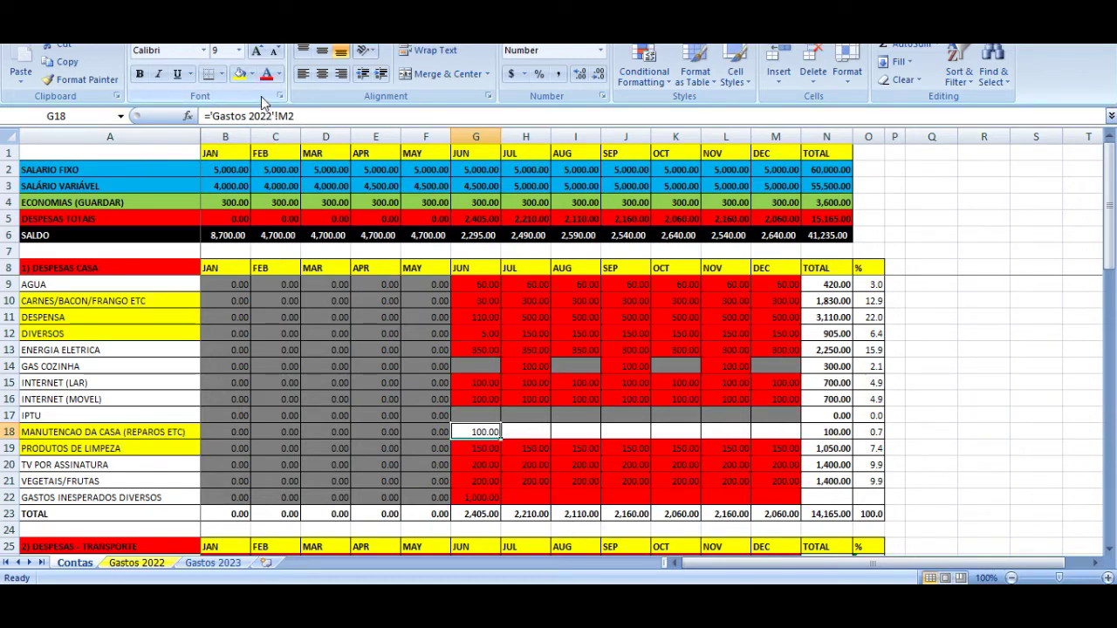
- Look through the June DESPESAS CASA values from AGUA in G9 down to INTERNET (MOVEL) in G16
left_click(467, 285)
key("Down")
key("Down")
key("Down")
key("Down")
key("Down")
key("Down")
key("Down")
key("Down")
key("Up")
key("Up")
key("Up")
key("Up")
key("Up")
key("Up")
key("Up")
key("Up")
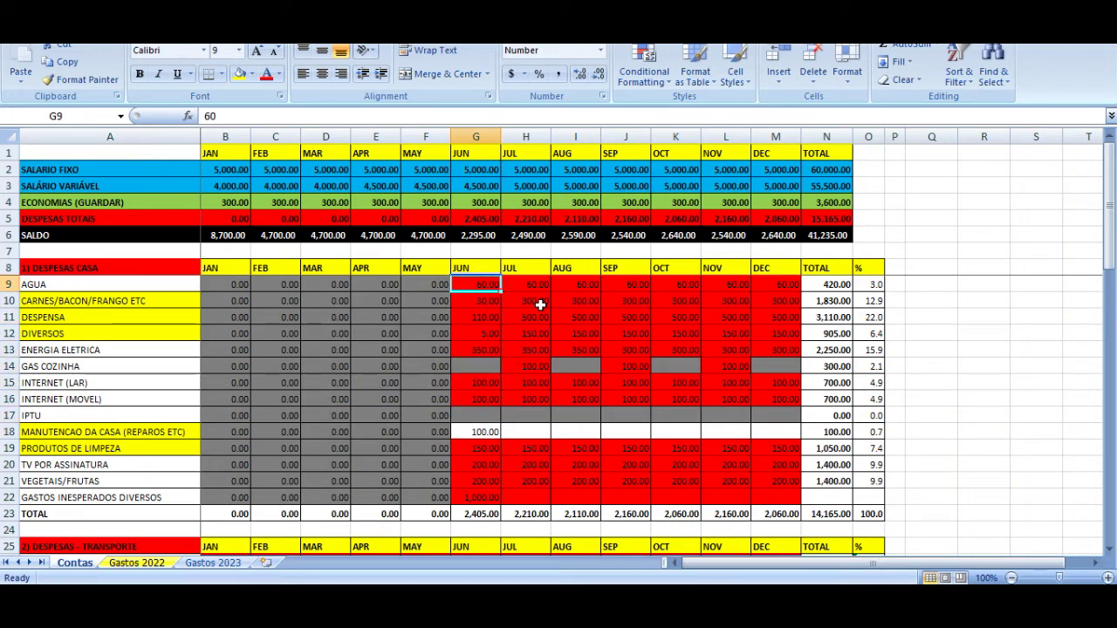
key("Down")
key("Down")
key("Down")
key("Down")
key("Down")
key("Down")
key("Down")
key("Down")
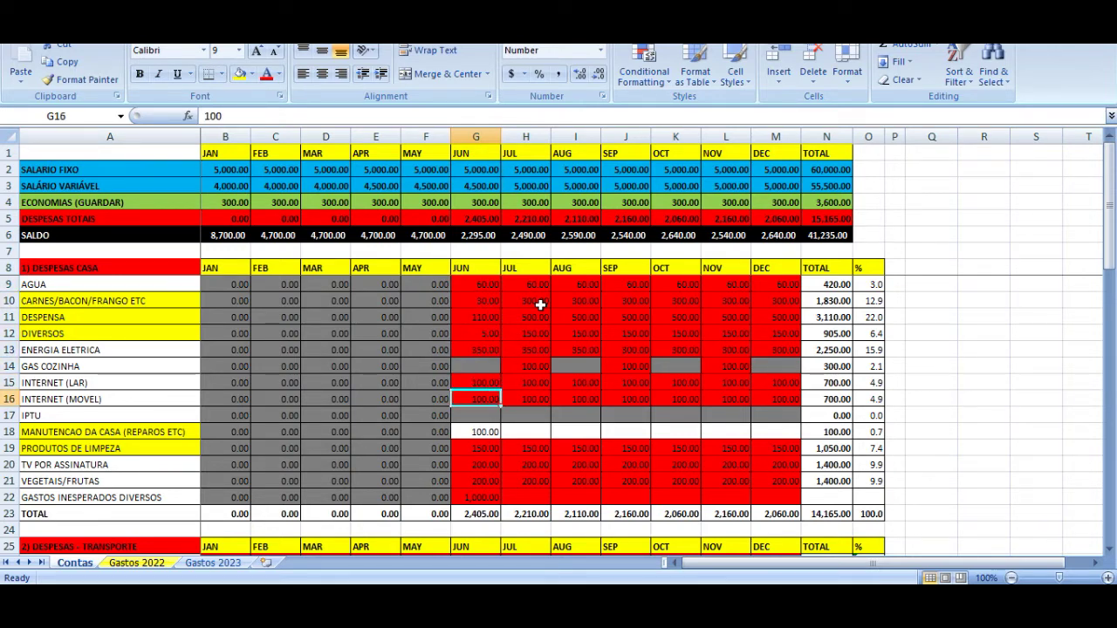
key("Left")
key("Left")
key("Left")
key("Left")
key("Left")
key("Left")
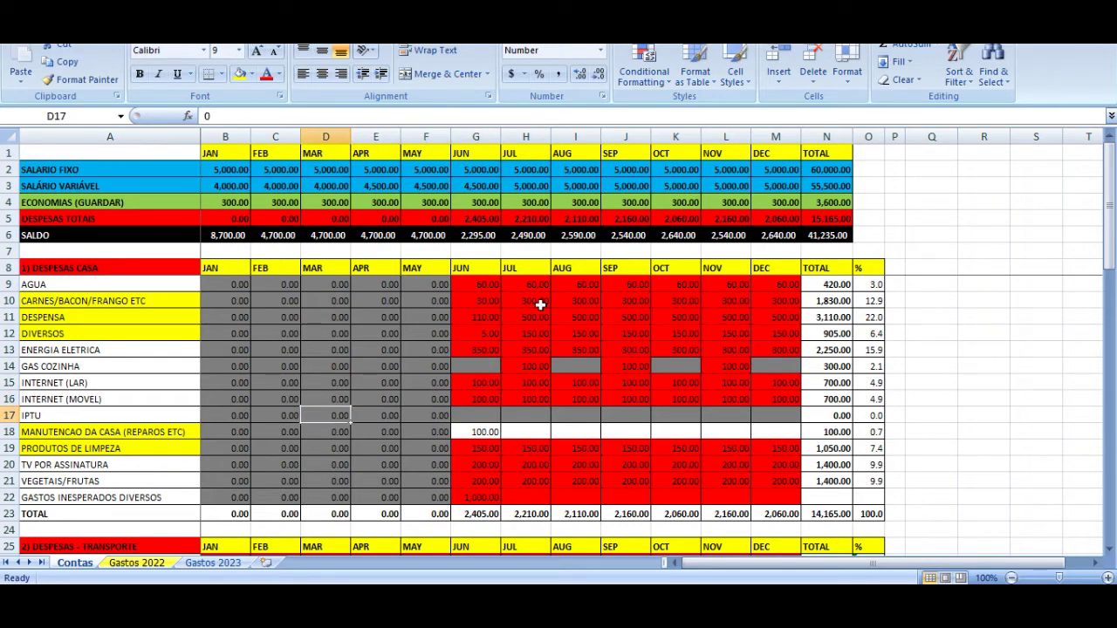
- Enter 300 as May's MANUTENCAO DA CASA expense in F18
key("Down")
key("Right")
key("Right")
key("Right")
key("Right")
key("Right")
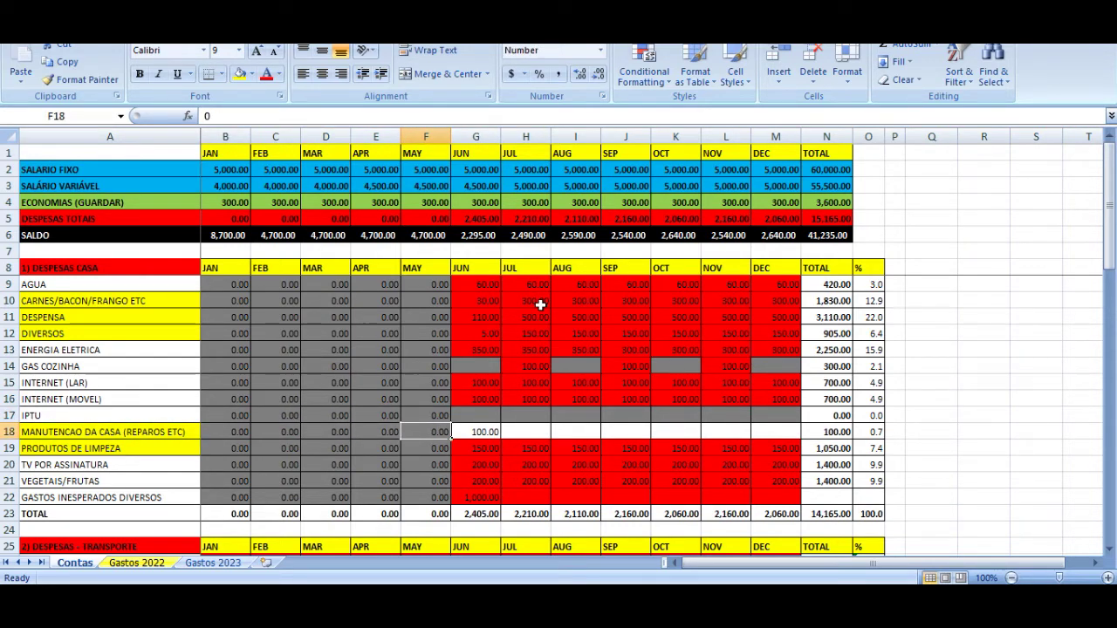
type("300")
key("Return")
key("Up")
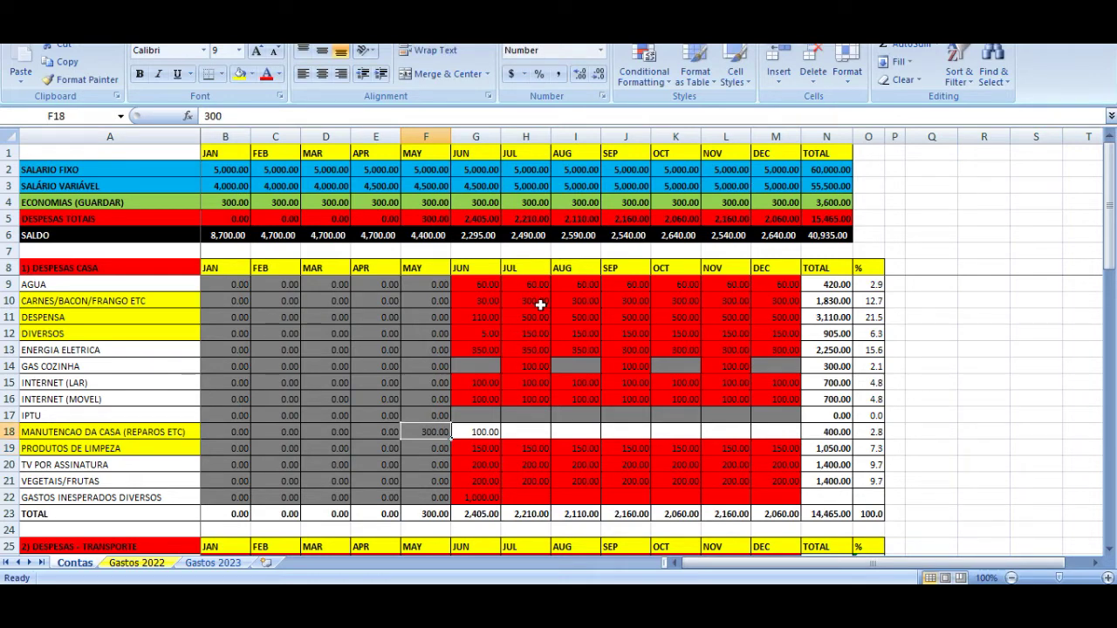
- Fill May's MANUTENCAO DA CASA cell F18 with the standard Light Blue colour
left_click(251, 75)
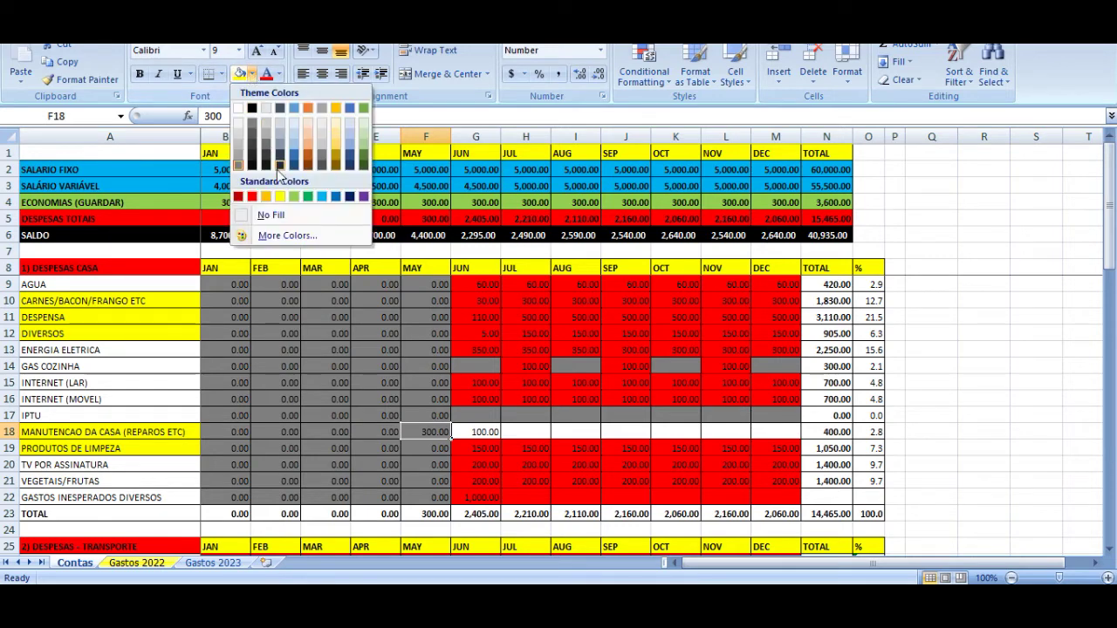
left_click(321, 197)
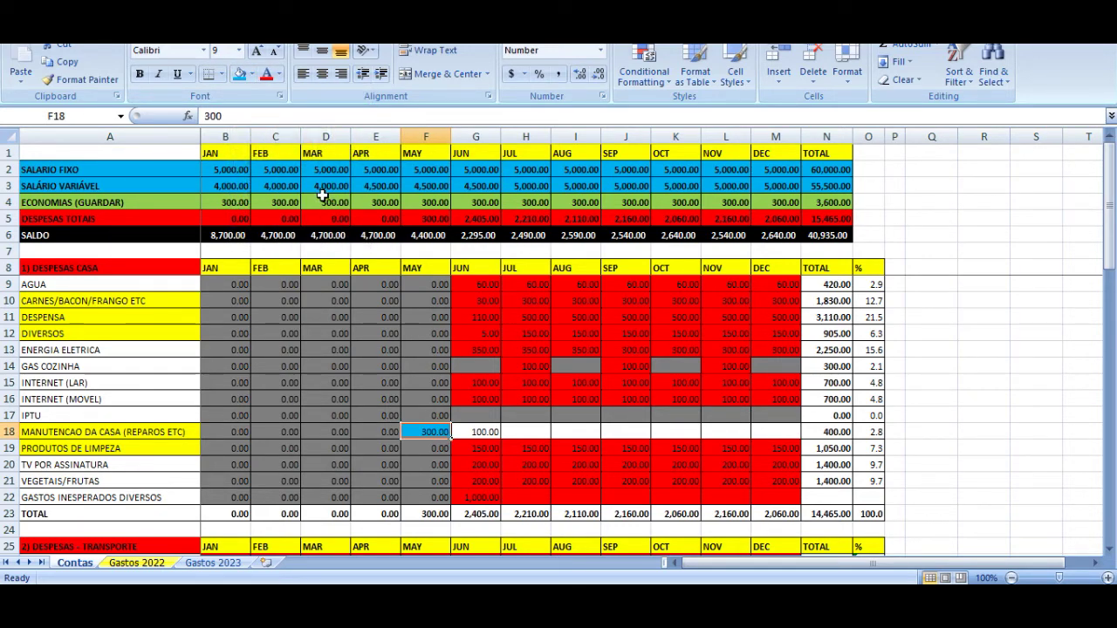
key("Up")
key("Down")
- Apply the same Light Blue fill to June's MANUTENCAO DA CASA cell G18
key("Right")
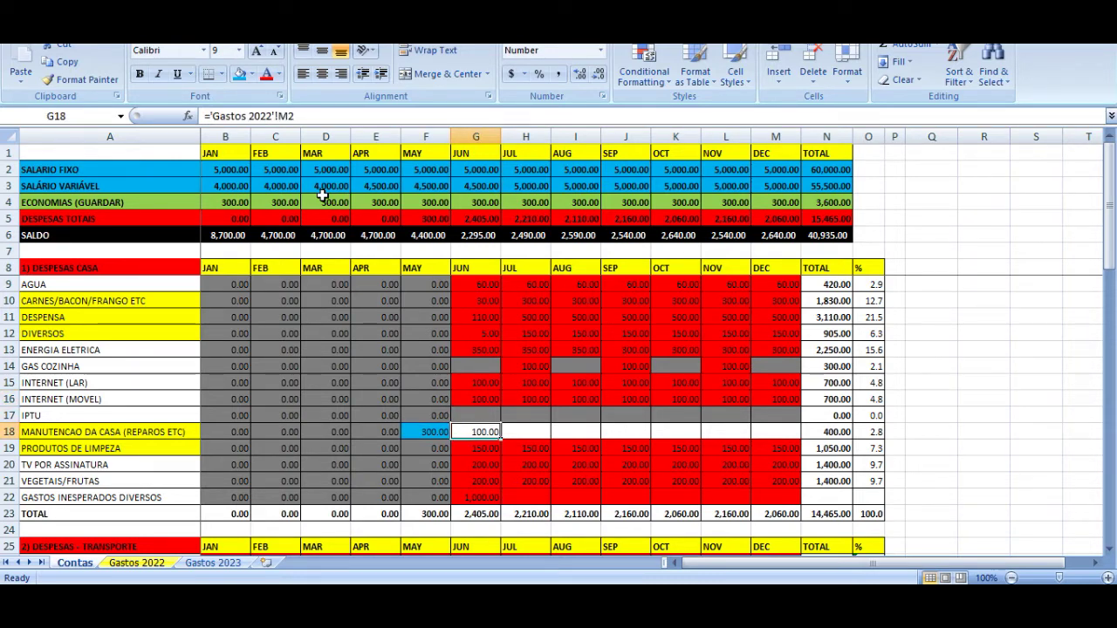
key("Down")
key("Left")
key("Left")
key("Left")
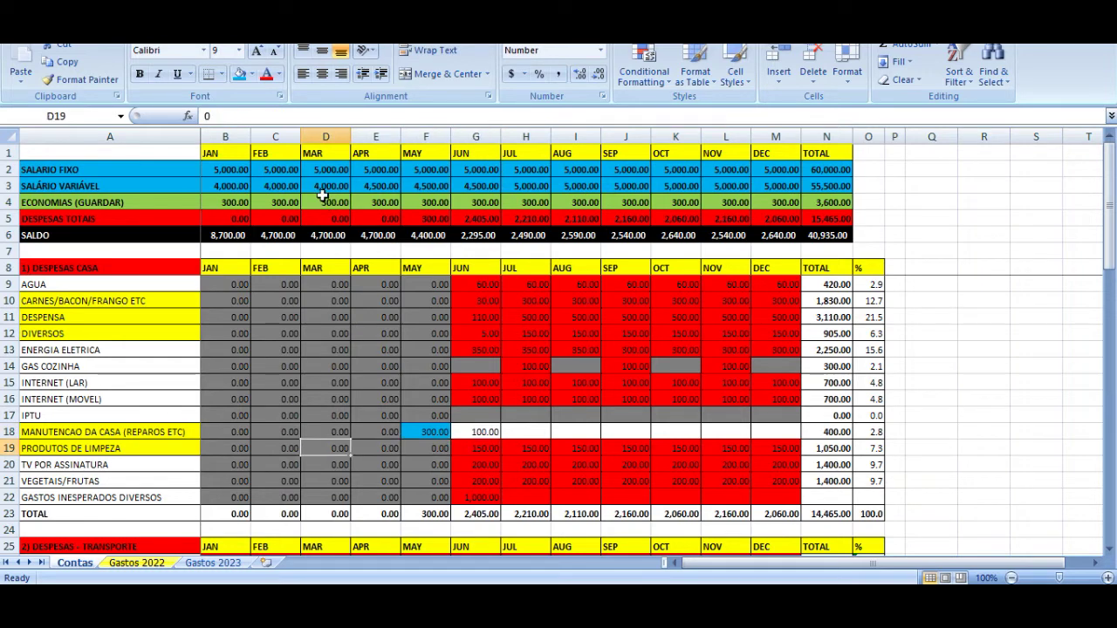
key("Left")
key("Left")
key("Right")
key("Right")
key("Right")
key("Right")
key("Right")
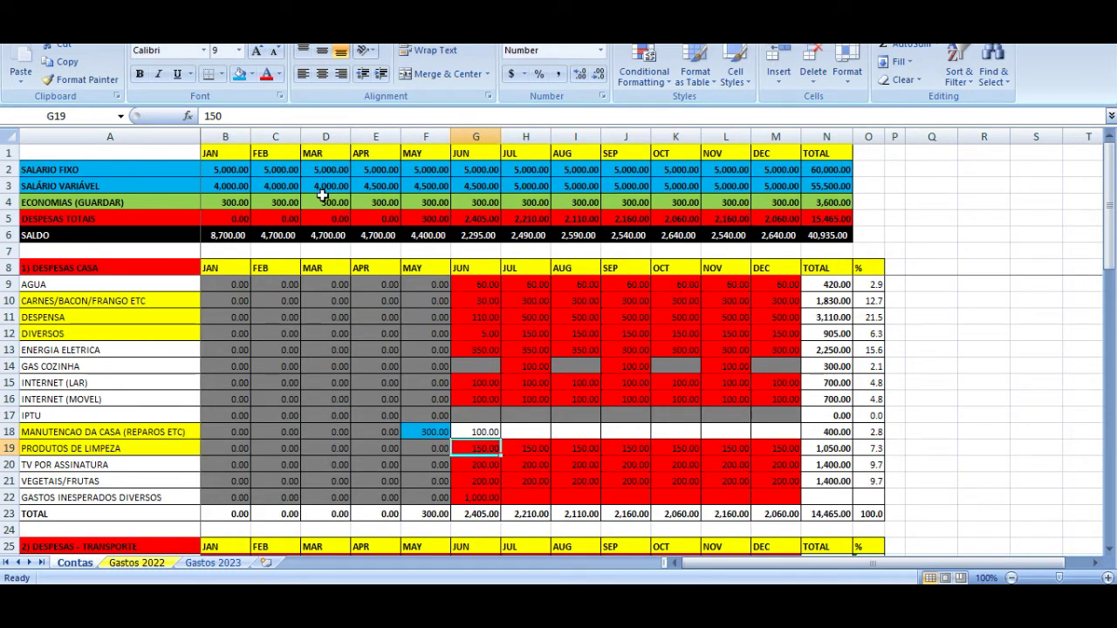
key("Up")
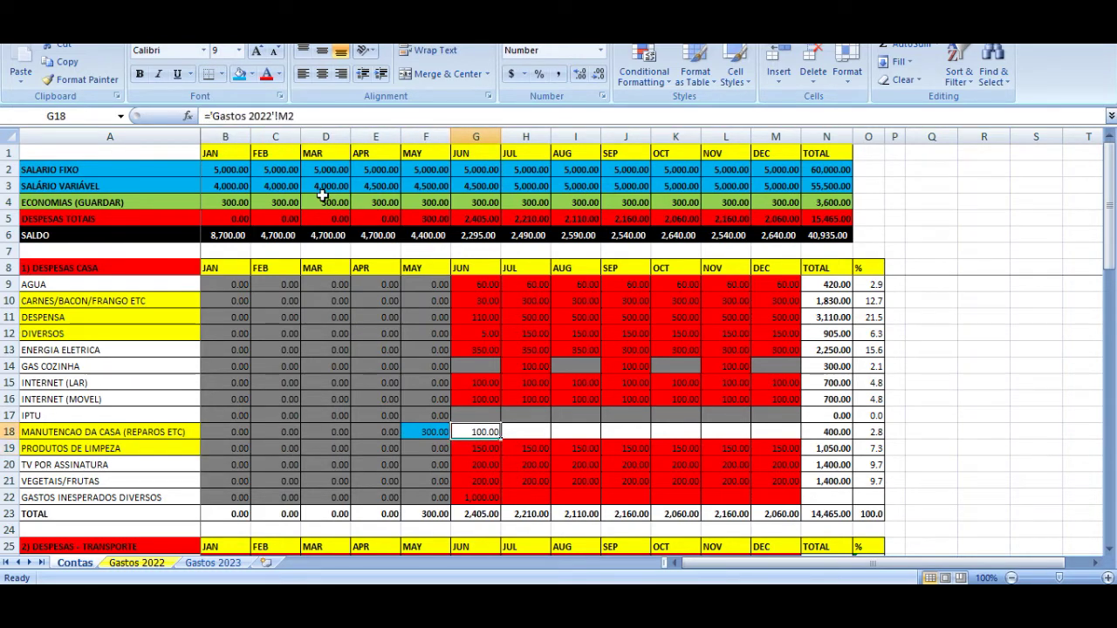
left_click(238, 75)
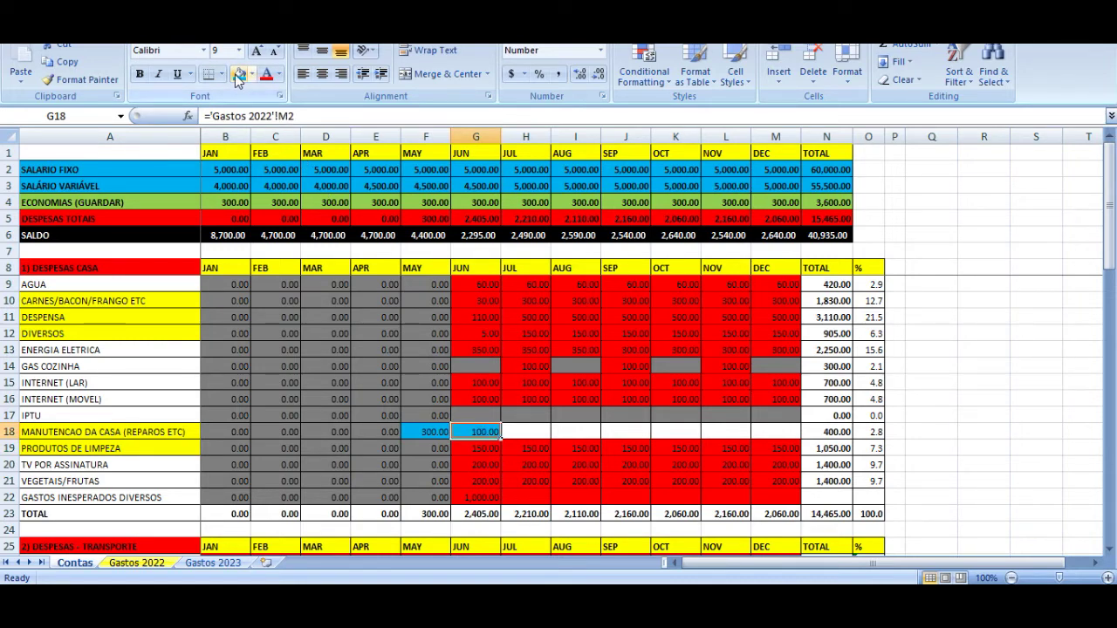
- Check the June cells between ENERGIA ELETRICA and IPTU to see which expenses still need recolouring
key("Up")
key("Up")
key("Up")
key("Up")
key("Up")
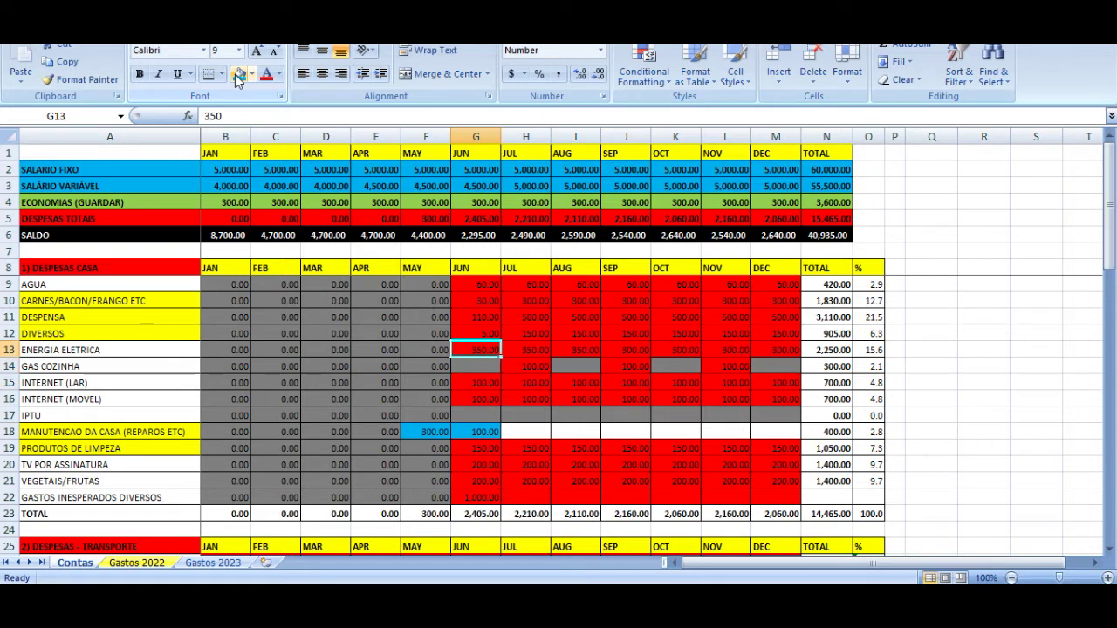
key("Down")
key("Down")
key("Down")
key("Down")
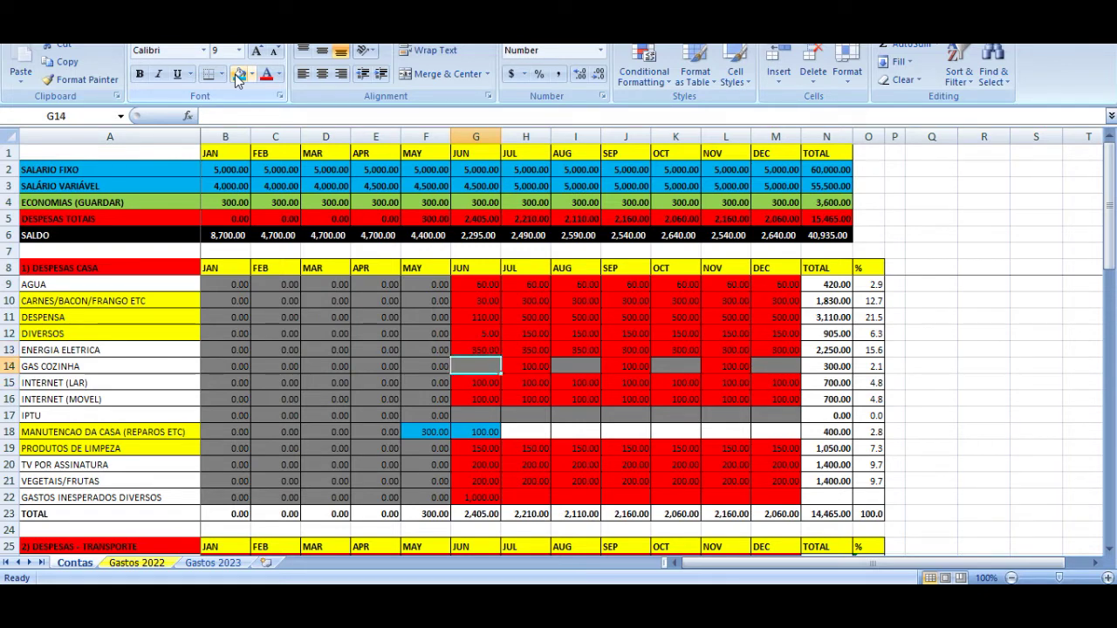
key("Up")
key("Down")
key("Down")
- Fill the June cells G9:G13, from AGUA to ENERGIA ELETRICA, with Light Blue
key("Up")
key("Up")
key("Up")
key("Up")
key("Up")
key("Up")
key("Up")
key("Up")
key("Up")
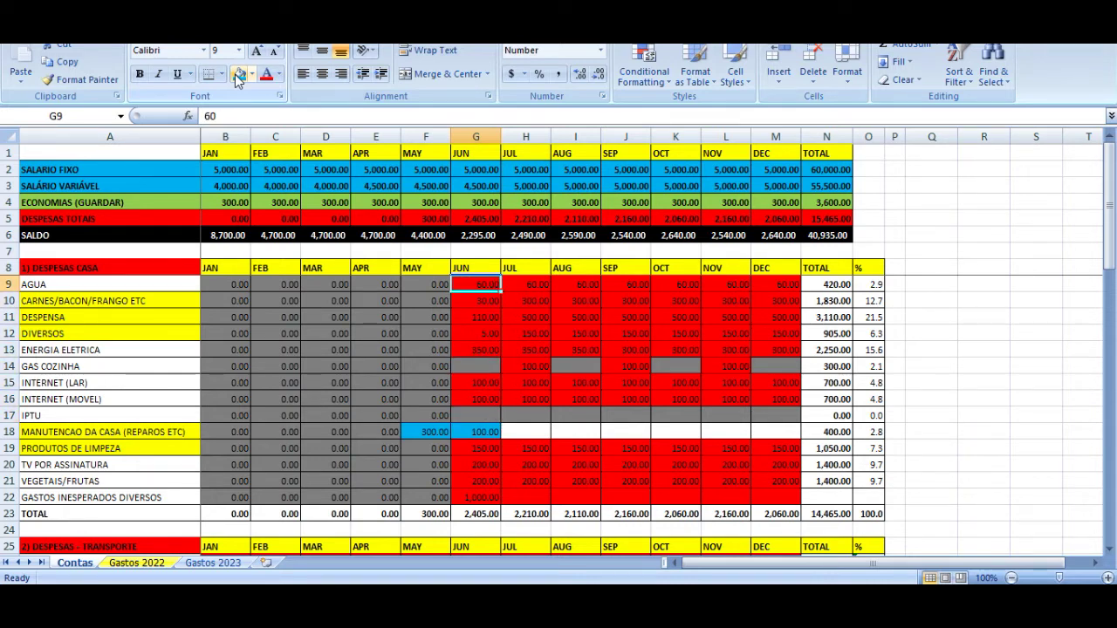
key("shift+Down")
key("shift+Down")
key("shift+Down")
key("shift+Down")
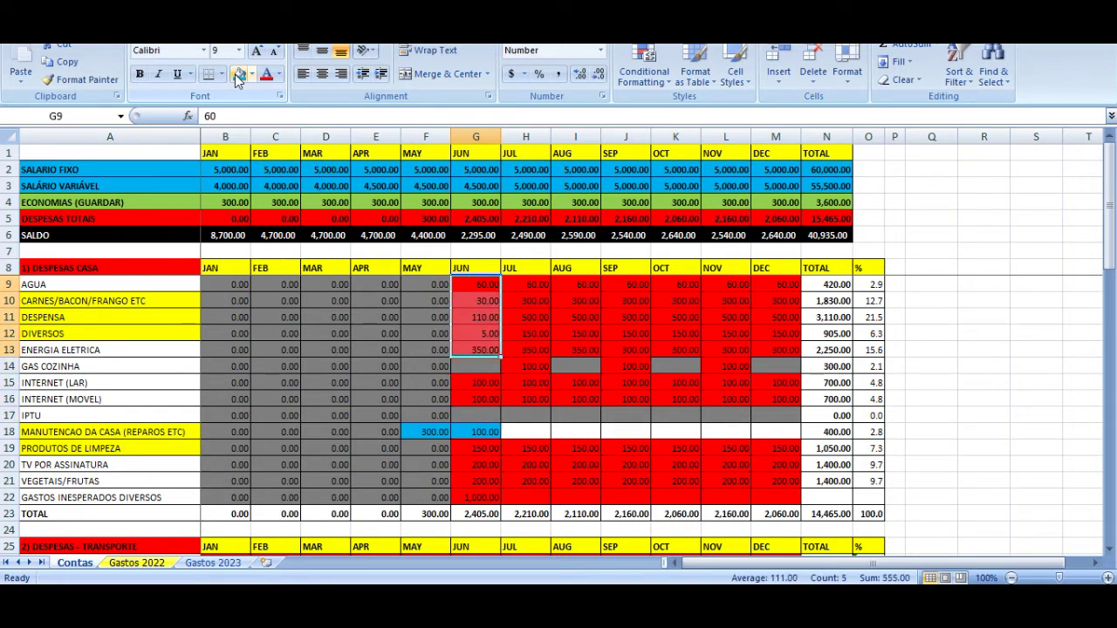
left_click(235, 75)
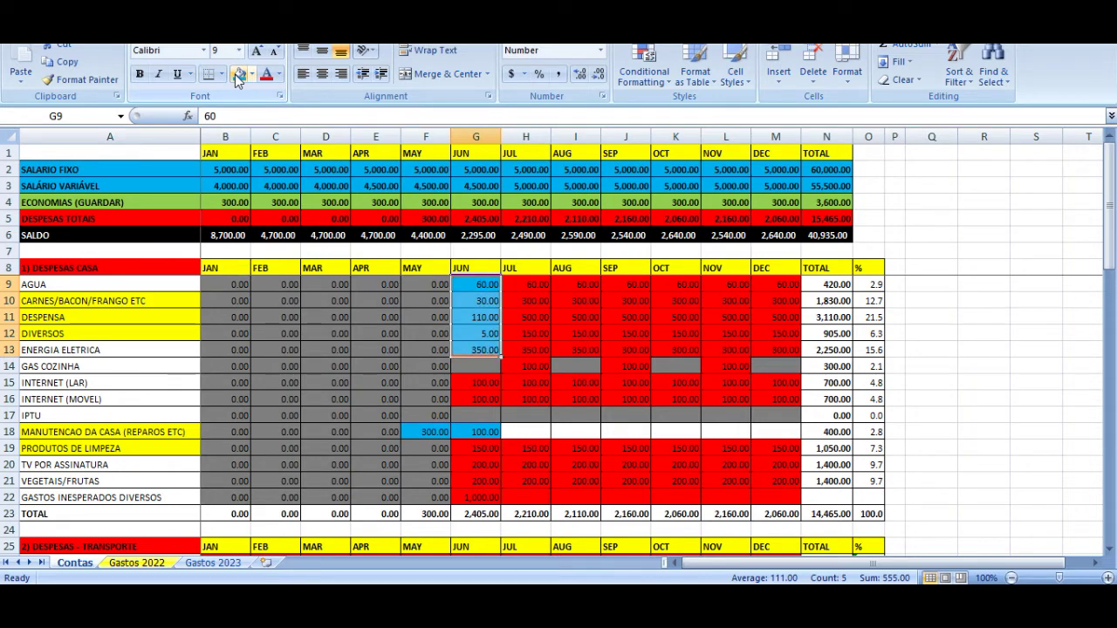
- Copy July's ENERGIA ELETRICA cell H13 into June's G13 to restore its red fill
key("Down")
key("Down")
key("Down")
key("Left")
key("Left")
key("Left")
key("Left")
key("Left")
key("Down")
key("Right")
key("Right")
key("Right")
key("Right")
key("Right")
key("Right")
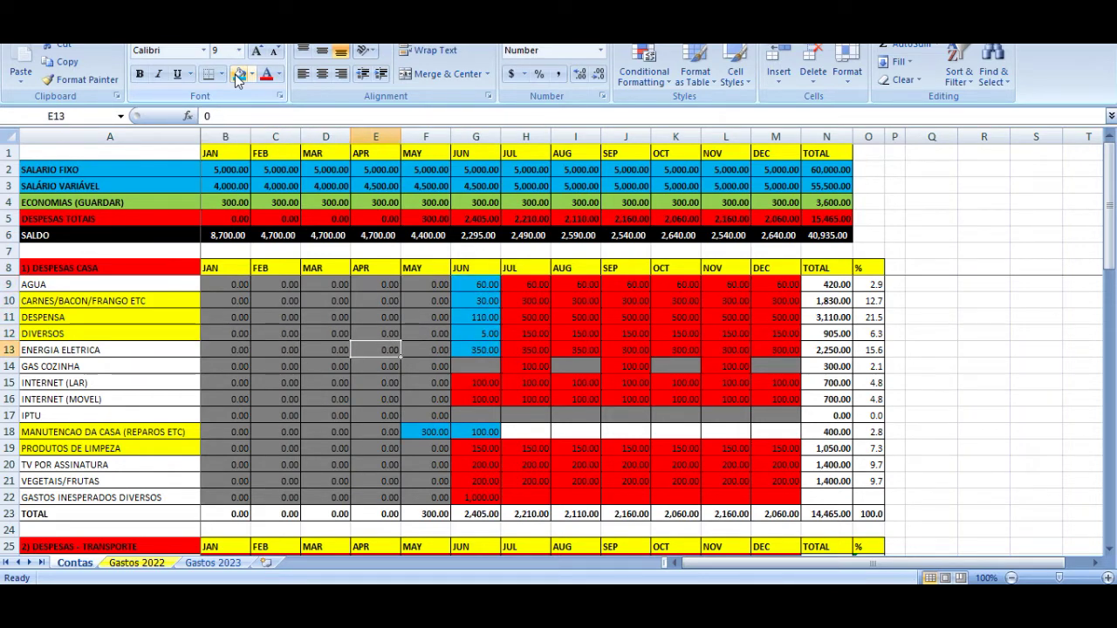
key("ctrl+c")
key("Left")
key("ctrl+v")
- Fill June's INTERNET (LAR) and INTERNET (MOVEL) cells G15:G16 with Light Blue
key("Down")
key("Down")
key("shift+Down")
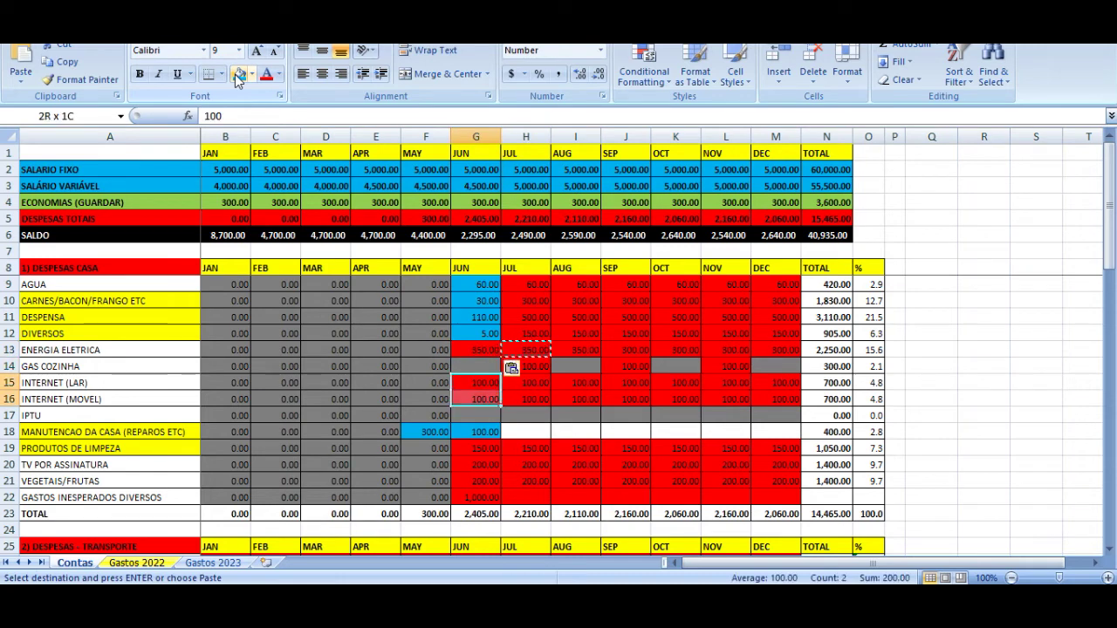
left_click(238, 76)
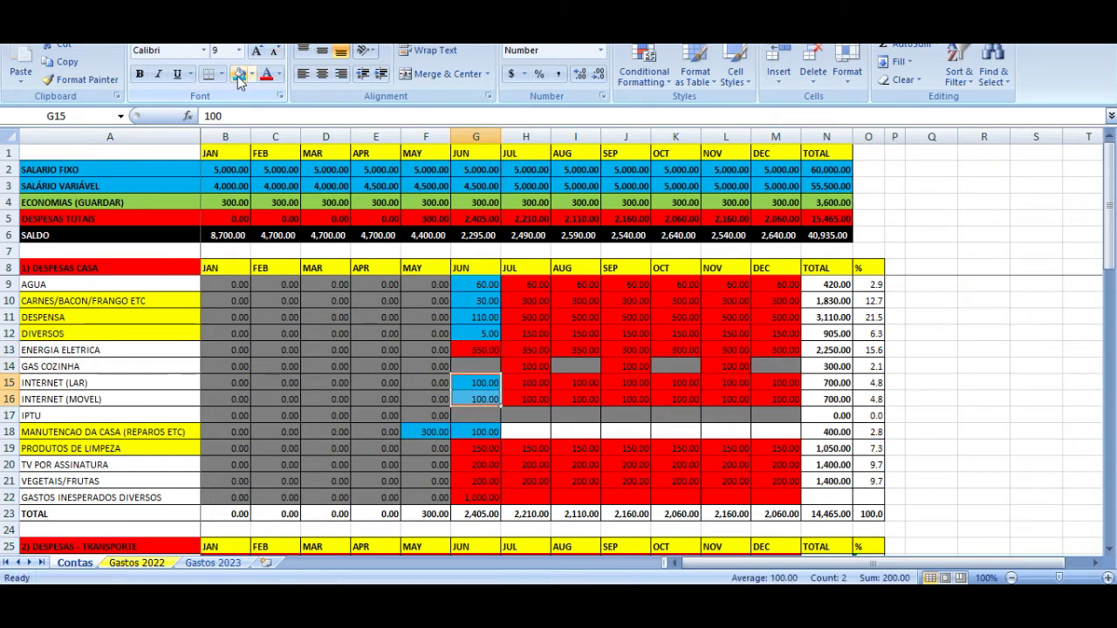
- Fill the June cells G19:G22, from PRODUTOS DE LIMPEZA to GASTOS INESPERADOS DIVERSOS, with Light Blue
key("Down")
key("Down")
key("Down")
key("Down")
key("shift+Down")
key("shift+Down")
key("shift+Down")
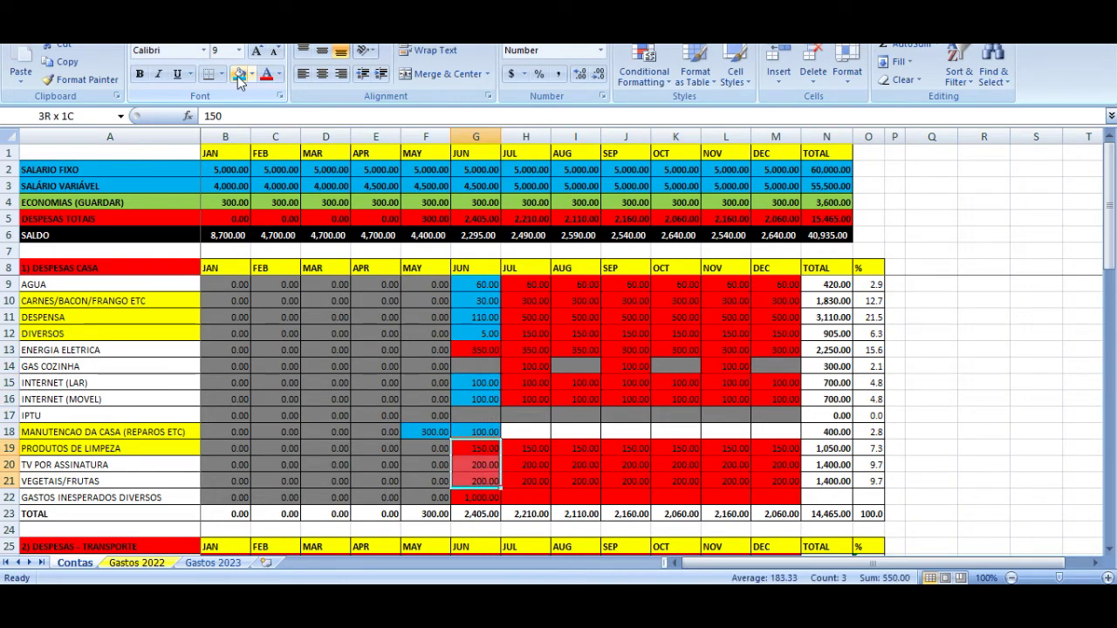
left_click(237, 76)
key("Up")
key("Up")
key("Up")
key("Up")
key("Up")
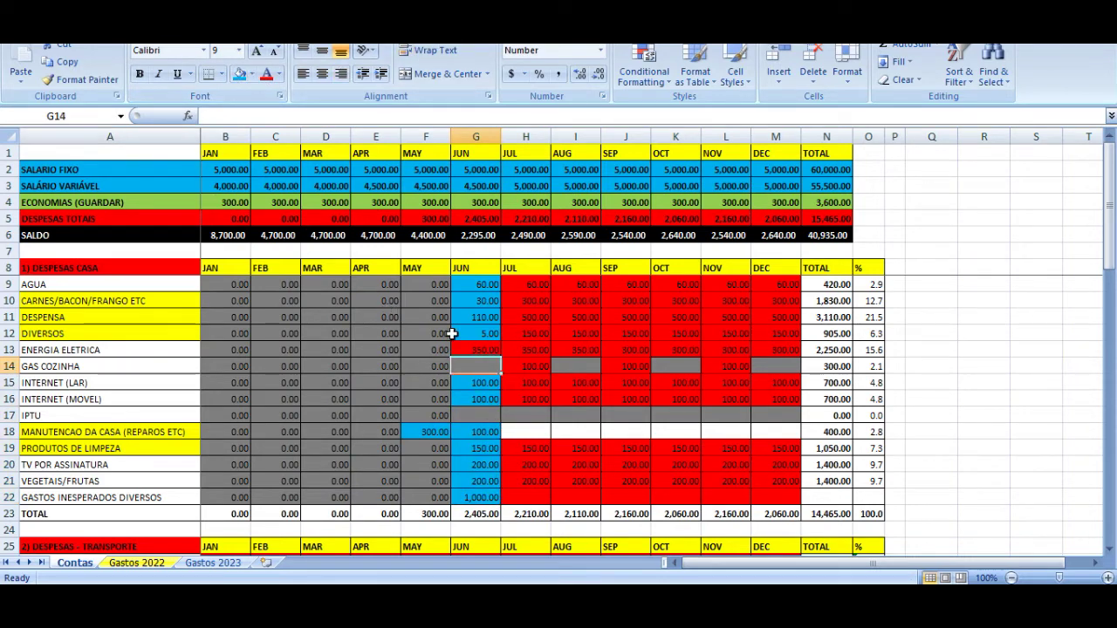
- Set June's ENERGIA ELETRICA expense in G13 to 287.35 and fill the cell with Light Blue
key("Up")
key("Left")
key("Left")
key("Left")
key("Left")
key("Left")
key("Left")
key("Right")
key("Right")
key("Right")
key("Right")
key("Right")
key("Right")
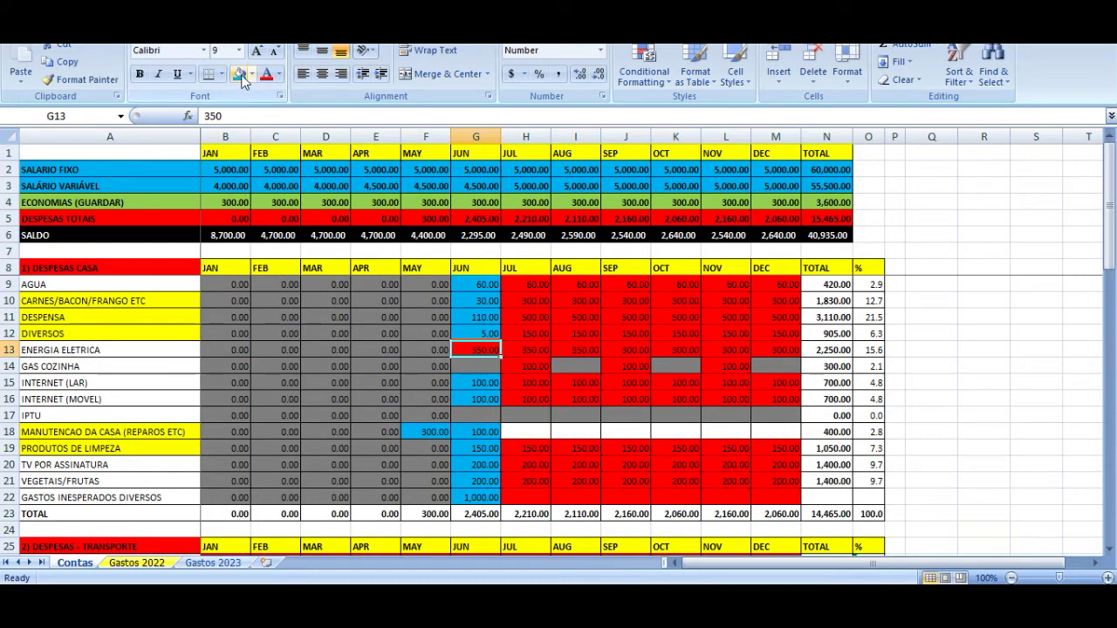
type("287.")
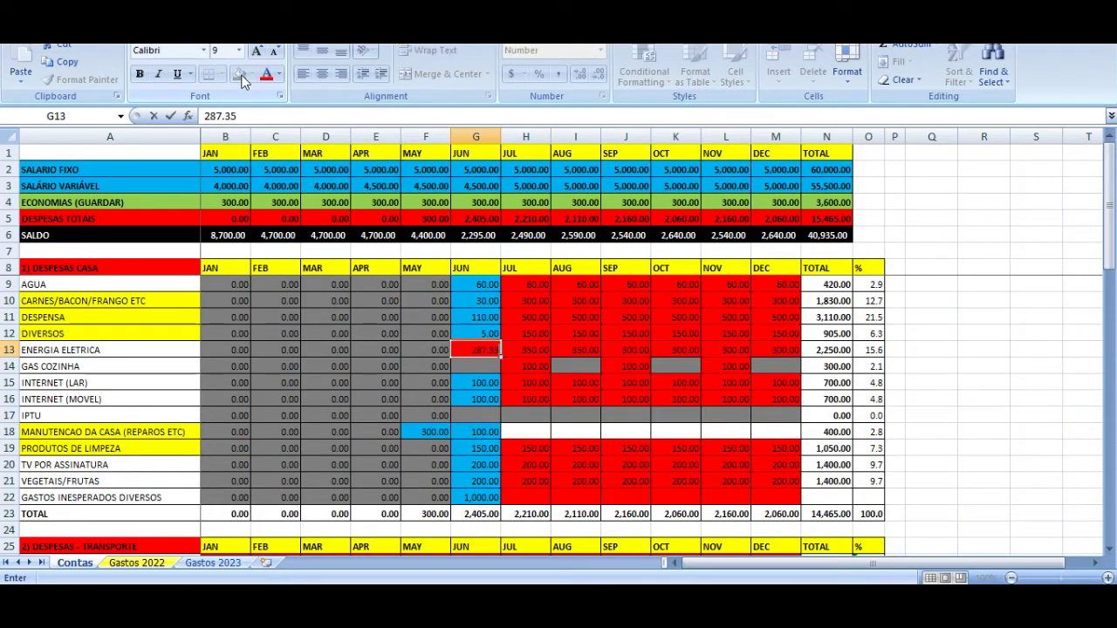
key("Return")
key("Up")
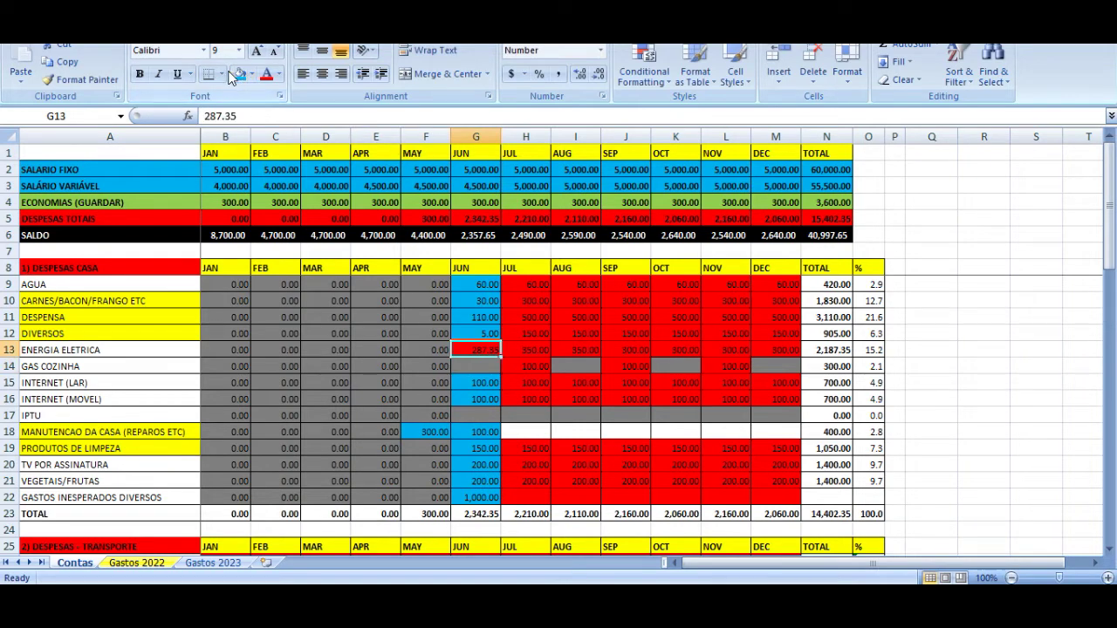
left_click(239, 75)
- Examine June's DESPESAS CASA values in G9:G18, from AGUA to MANUTENCAO DA CASA
key("Up")
key("Up")
key("Up")
key("Up")
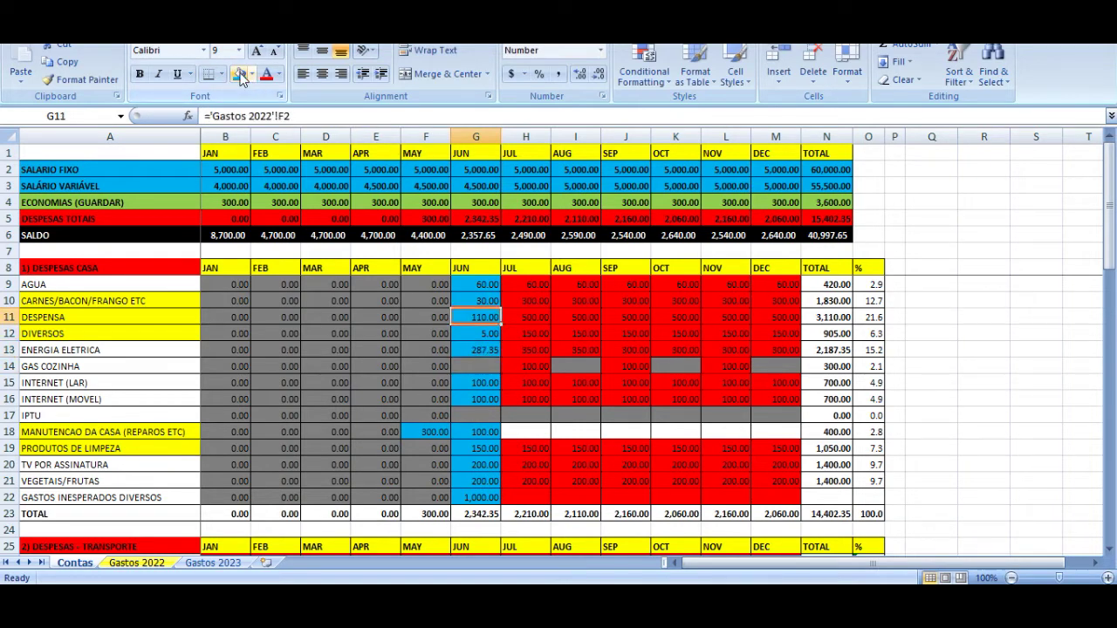
key("shift+Down")
key("shift+Down")
key("shift+Down")
key("shift+Down")
key("shift+Down")
key("shift+Down")
key("shift+Down")
key("shift+Down")
key("shift+Down")
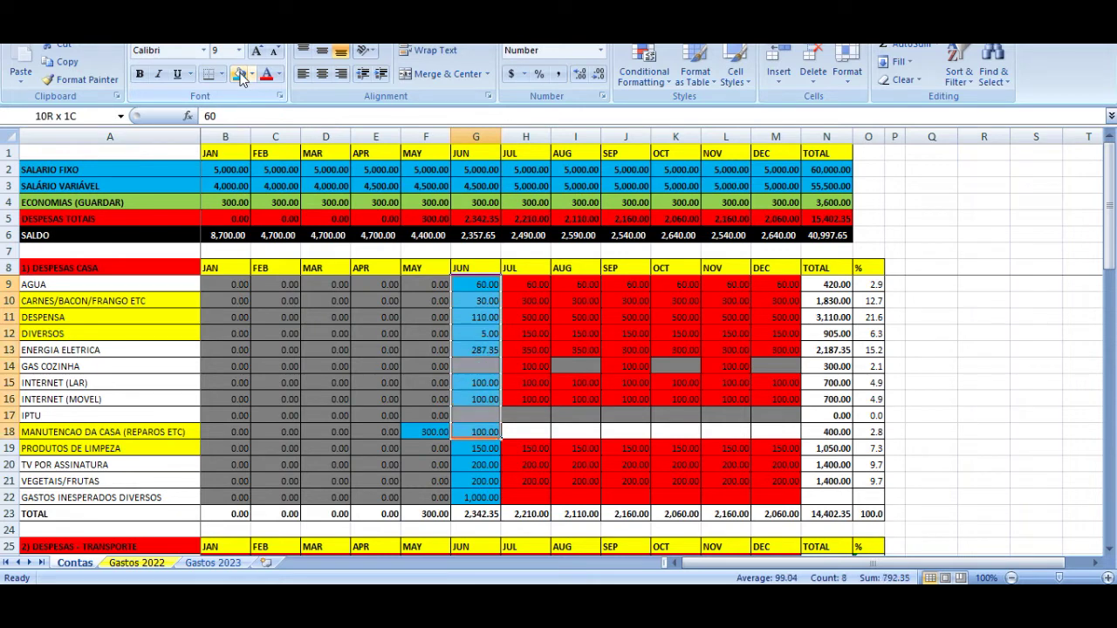
- Examine the yellow category labels A10:A12, from CARNES/BACON/FRANGO ETC to DIVERSOS, and the monthly cells beside them in row 10
key("Down")
key("Down")
key("Down")
key("Down")
key("Down")
key("Up")
key("Left")
key("Left")
key("Left")
key("Left")
key("Left")
key("Left")
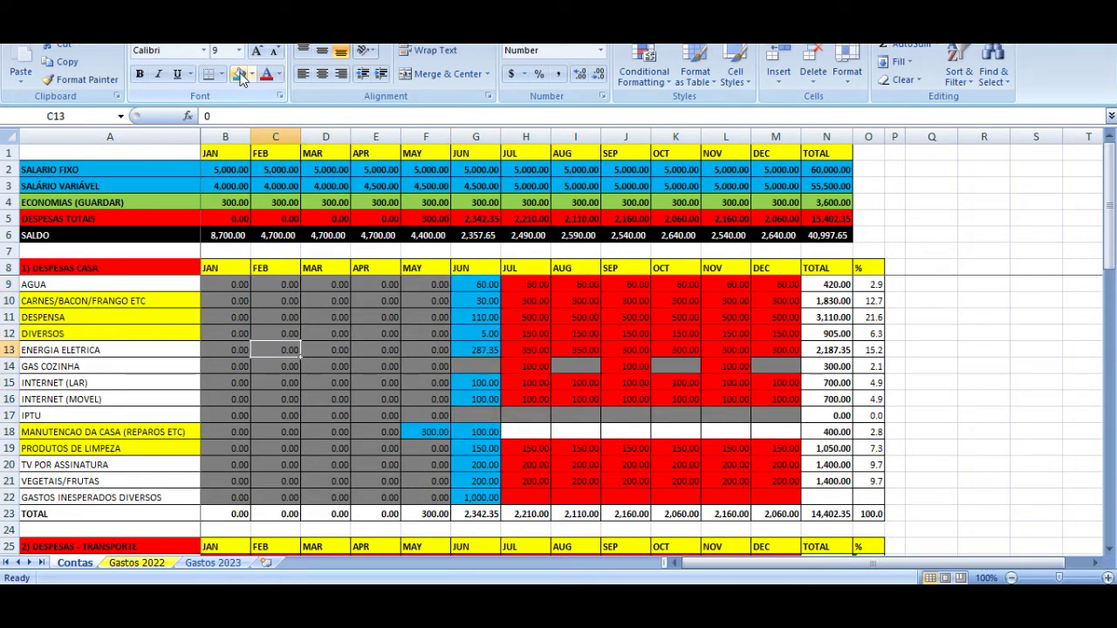
key("Up")
key("Up")
key("Up")
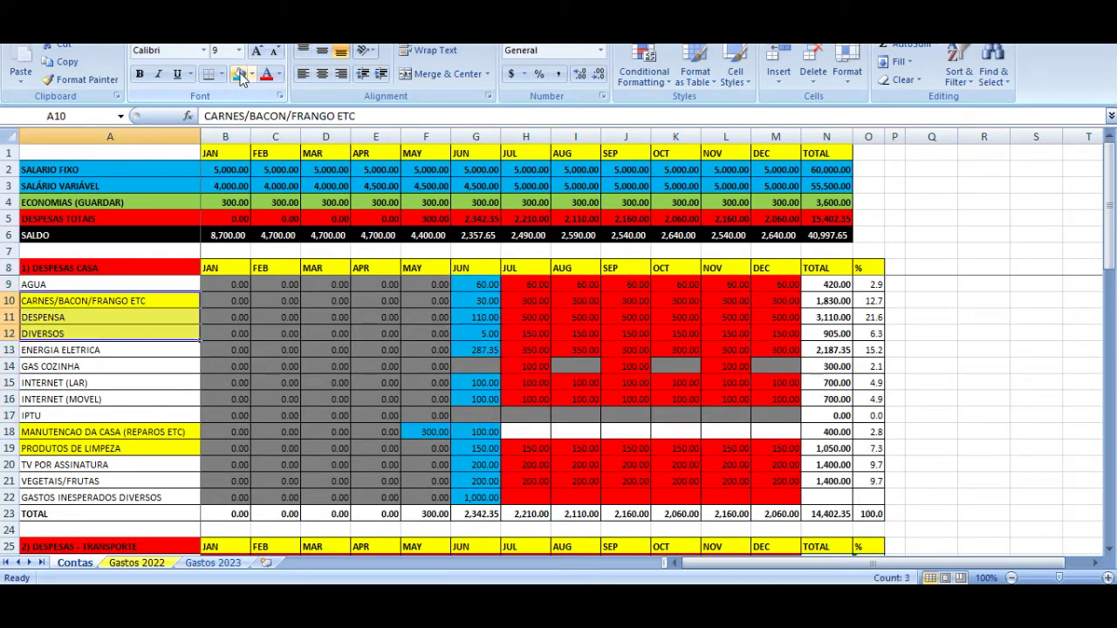
key("Right")
key("Right")
key("Right")
key("Right")
key("Right")
key("Right")
key("Right")
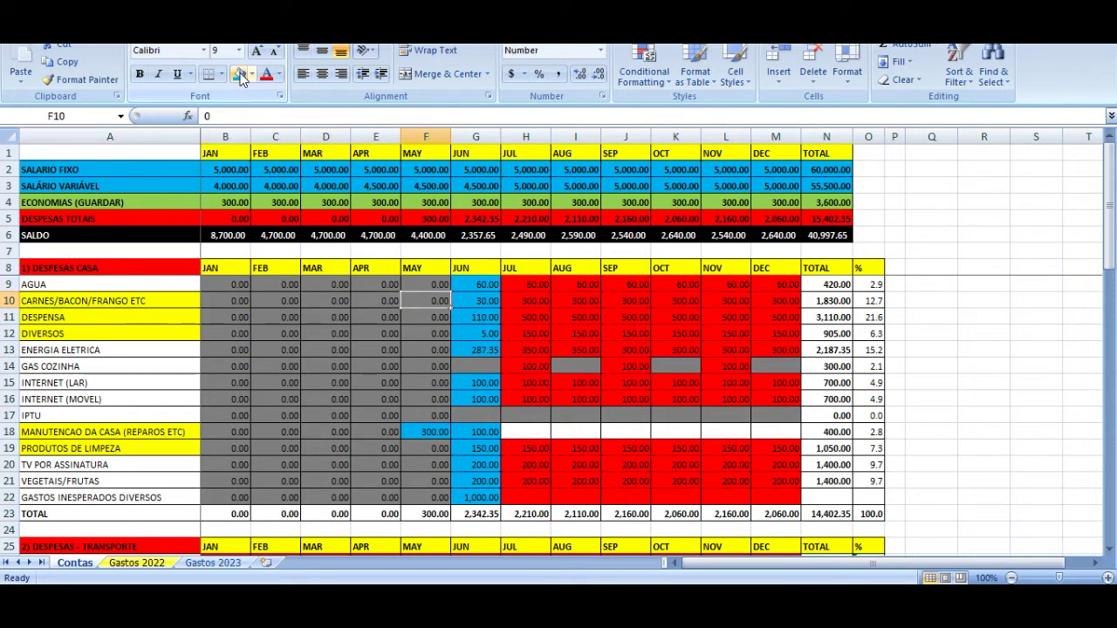
key("Left")
key("Right")
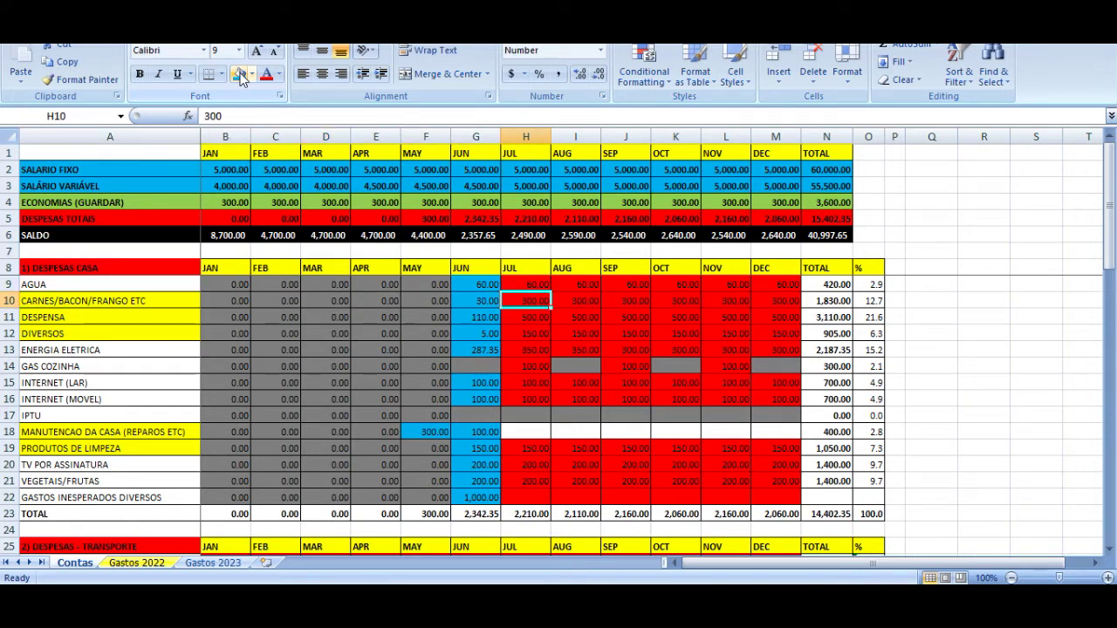
- Open the Gastos 2023 sheet and examine row 1, from the JAN_2023 headers to the columns past the grey divider
left_click(213, 563)
left_click(320, 173)
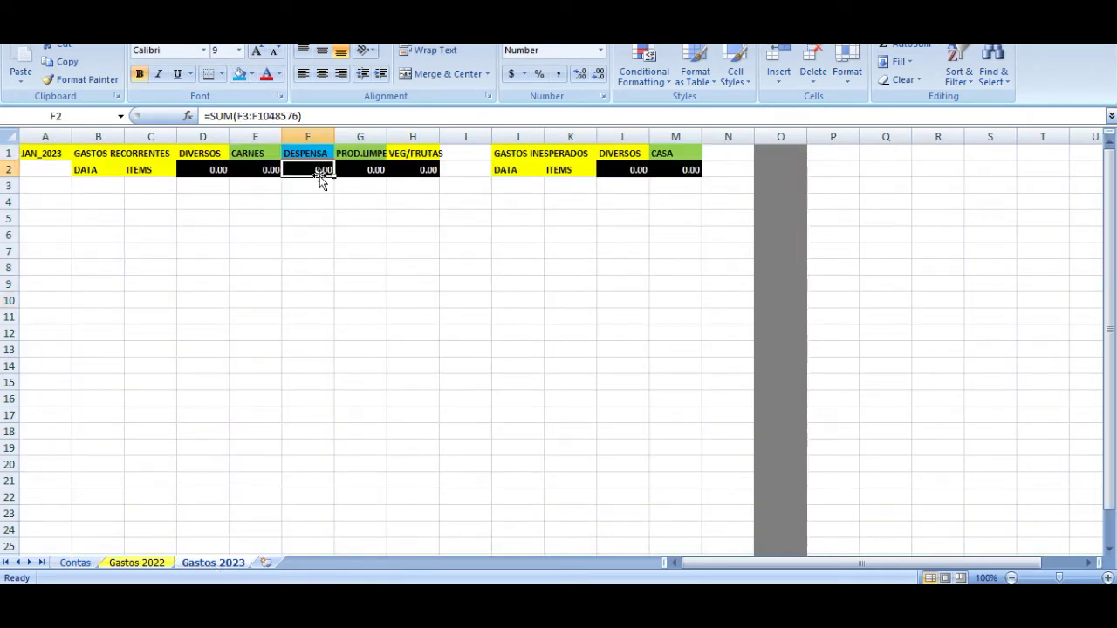
key("Home")
key("Up")
key("Right")
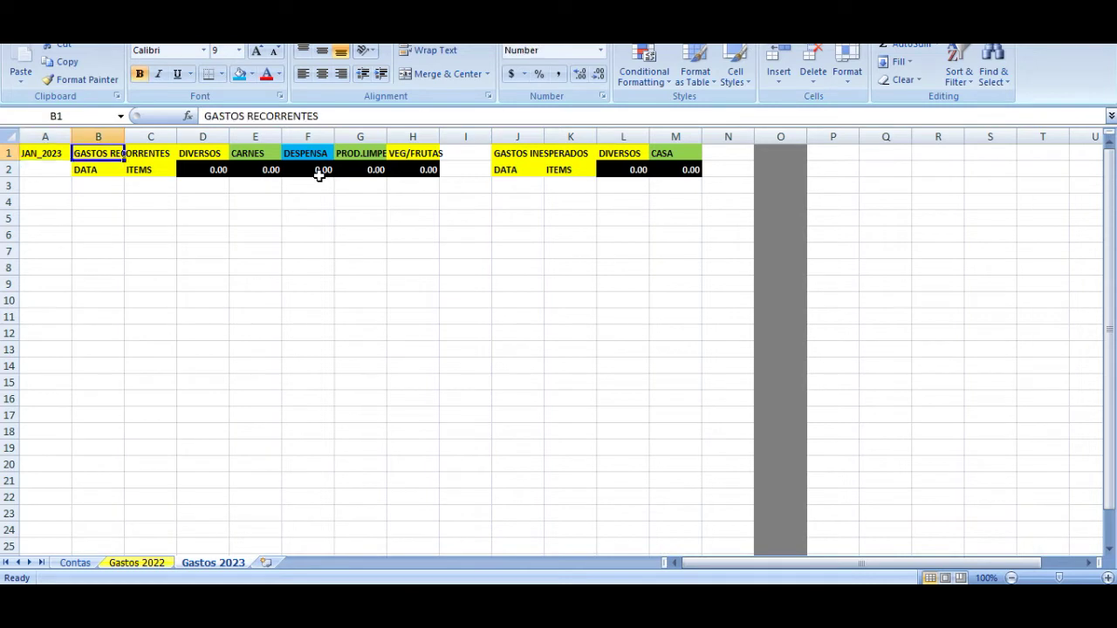
key("Right")
key("Right")
key("Right")
key("Right")
key("Right")
key("Right")
key("Right")
key("Right")
key("Right")
key("Right")
key("Right")
key("Right")
key("Right")
key("Right")
key("Right")
key("Right")
key("Right")
key("Right")
key("Right")
key("Right")
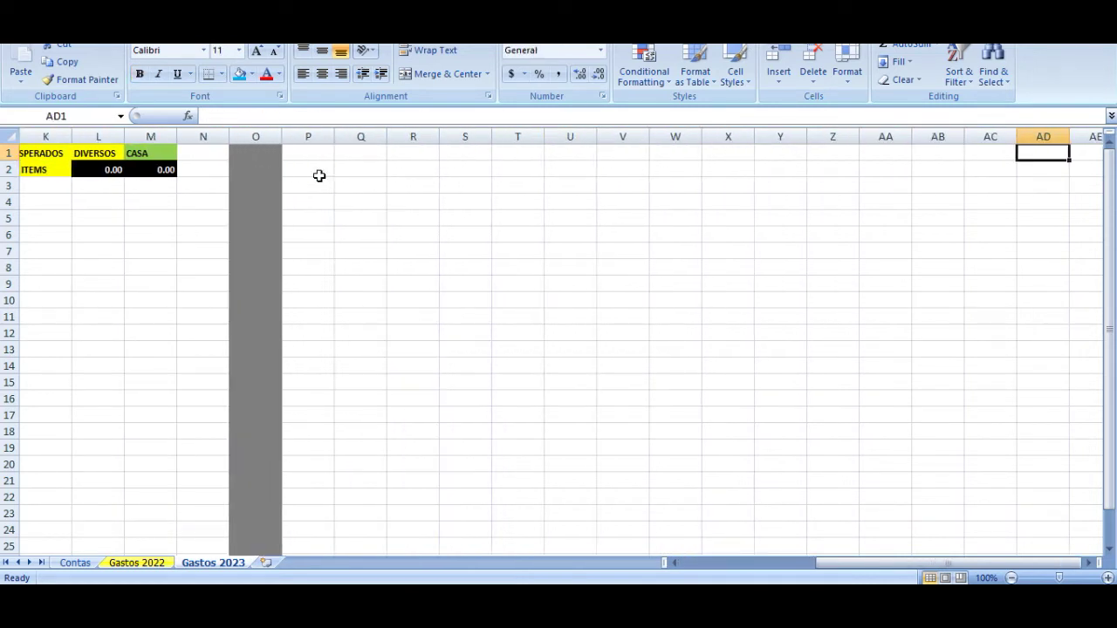
- Copy the JAN_2023 header block A1:N2 and paste it at Q1, past the grey divider column
key("Left")
key("Left")
key("Left")
key("Left")
key("Left")
key("Left")
key("Left")
key("Left")
key("Left")
key("Left")
key("Left")
key("Left")
key("Left")
key("Left")
key("Left")
key("Left")
key("Left")
key("Left")
key("Left")
key("Left")
key("Left")
key("Left")
key("Left")
key("Left")
key("Left")
key("Left")
key("Left")
key("Left")
key("Left")
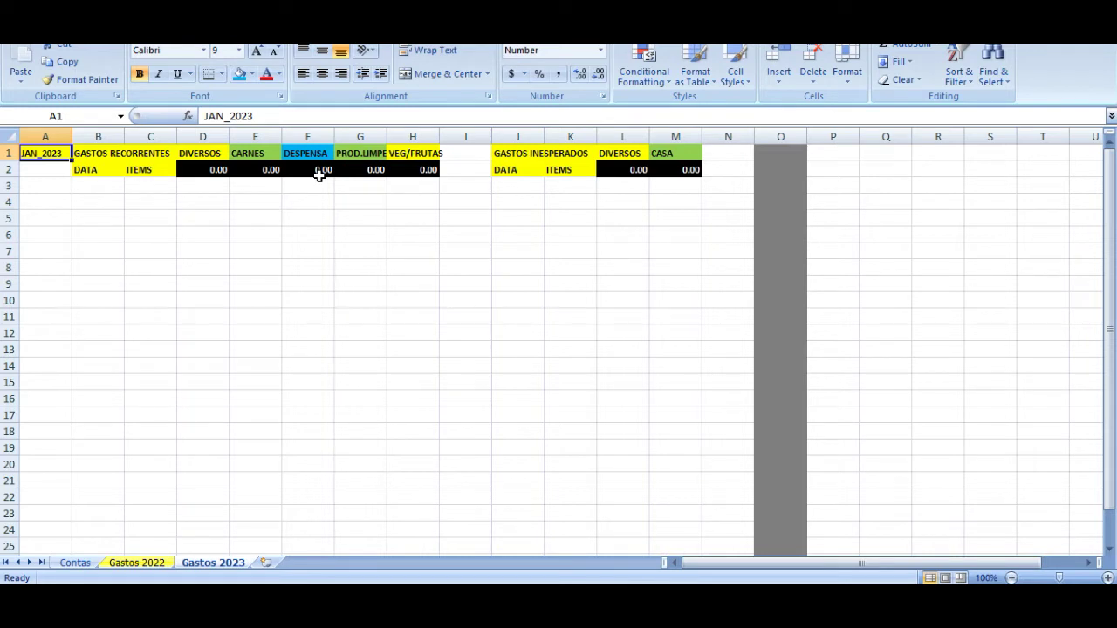
key("shift+Down")
key("shift+Right")
key("shift+Right")
key("shift+Right")
key("shift+Right")
key("shift+Right")
key("shift+Right")
key("shift+Right")
key("shift+Right")
key("shift+Right")
key("shift+Right")
key("shift+Right")
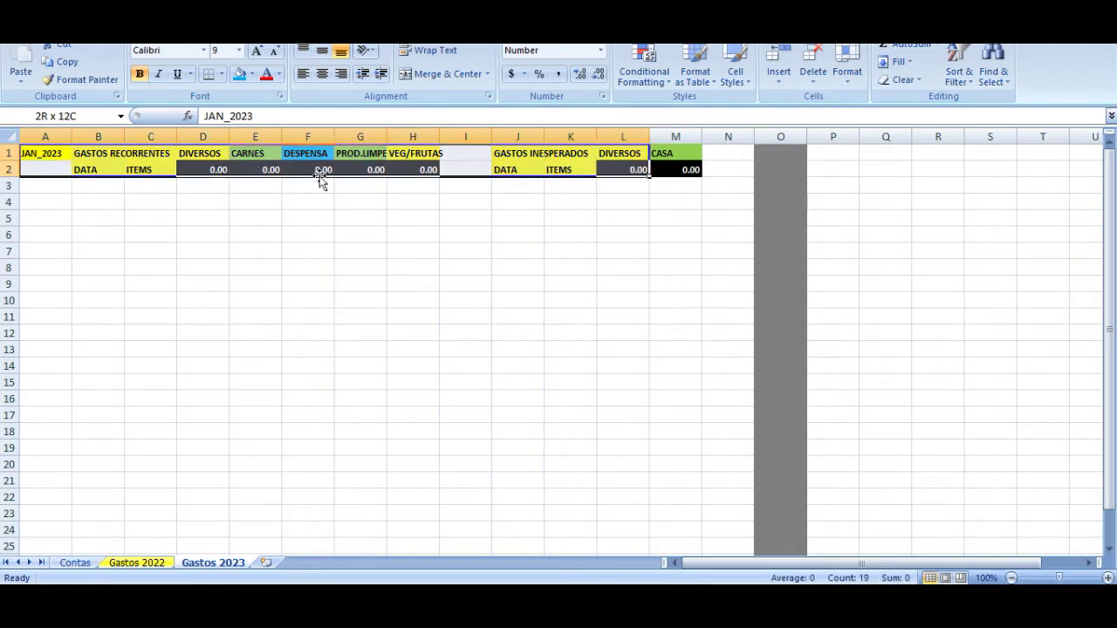
key("shift+Right")
key("shift+Right")
key("ctrl+c")
key("Right")
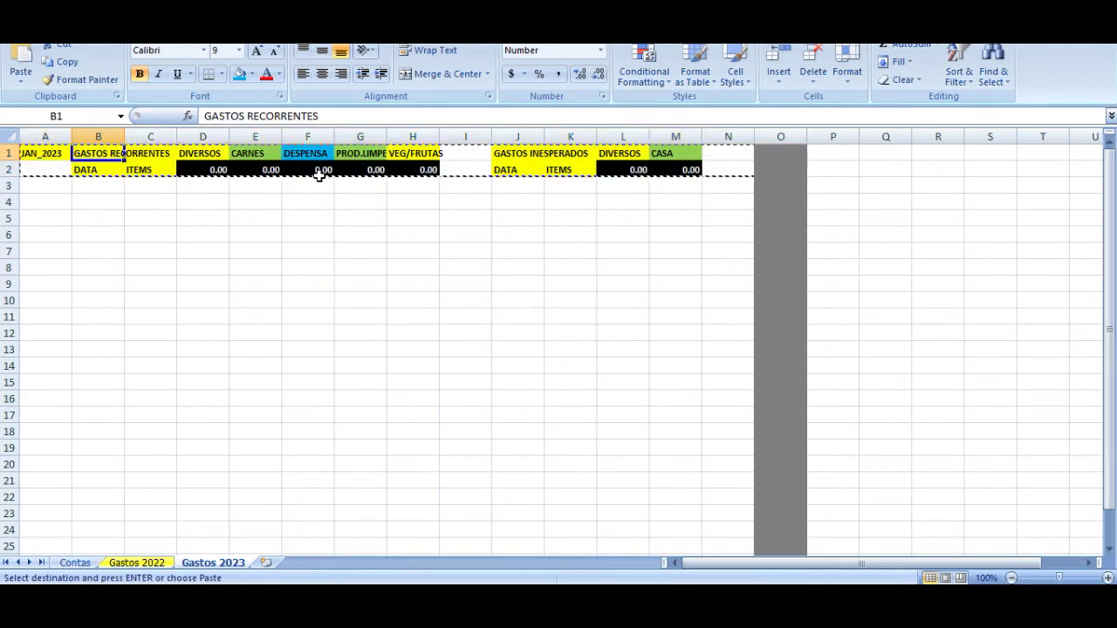
key("Right")
key("Right")
key("Right")
key("Right")
key("Right")
key("Right")
key("Right")
key("Right")
key("Right")
key("Right")
key("Right")
key("Right")
key("Right")
key("Right")
key("Right")
key("Right")
key("Left")
key("ctrl+v")
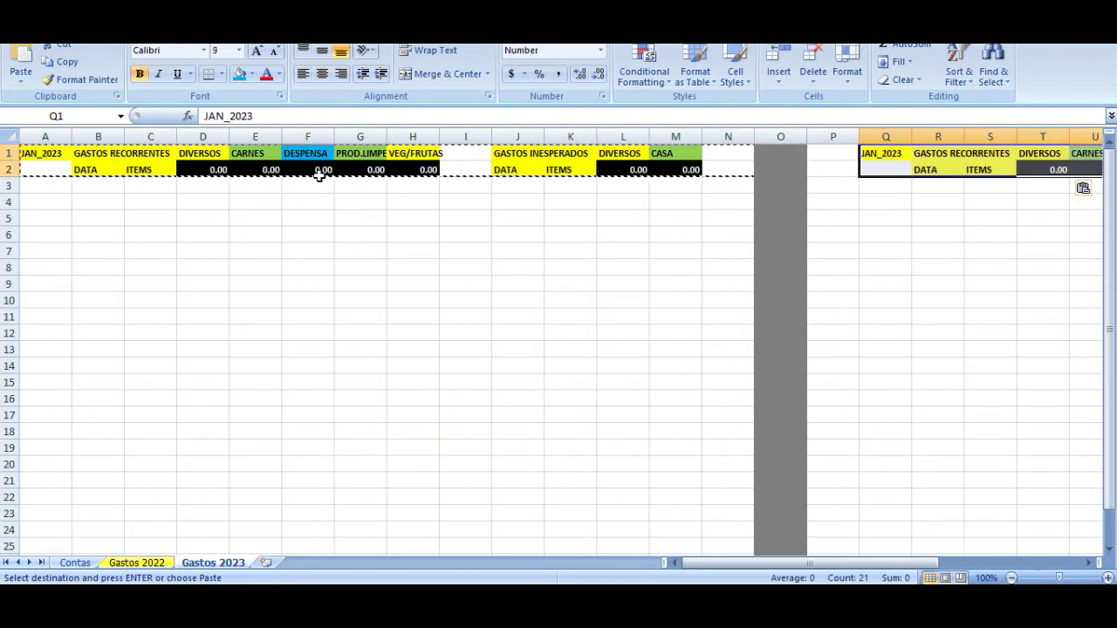
- Rename the pasted block's month label in Q1 to FEV_2023
key("F2")
key("shift+Right")
key("shift+Right")
key("shift+Right")
type("FEV")
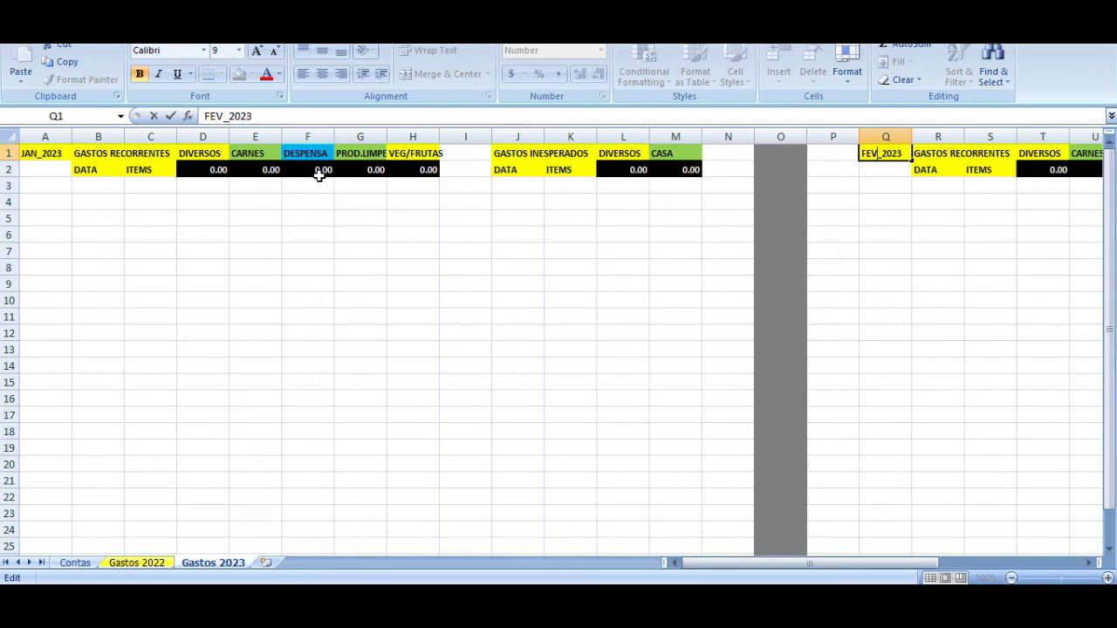
key("Return")
- Fill the whole column AE with the grey divider colour, closing off the FEV_2023 block
key("Up")
key("Right")
key("Right")
key("Right")
key("Right")
key("Right")
key("Right")
key("Right")
key("Right")
key("Right")
key("Right")
key("Right")
key("Right")
key("Right")
key("Right")
key("Right")
key("Right")
key("Right")
key("Right")
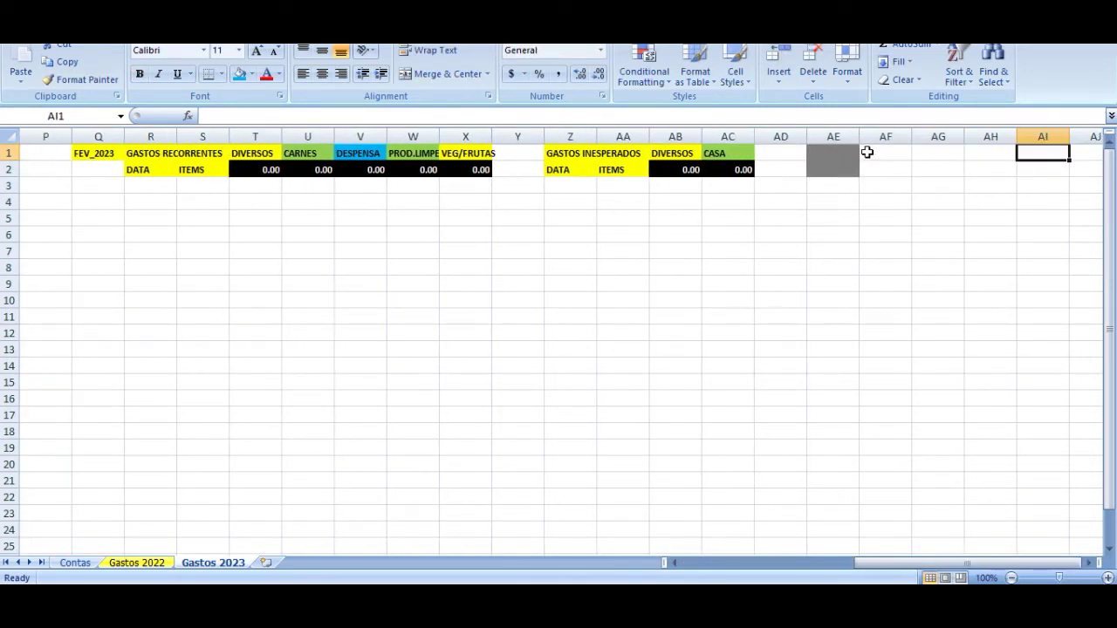
left_click(833, 136)
left_click(252, 75)
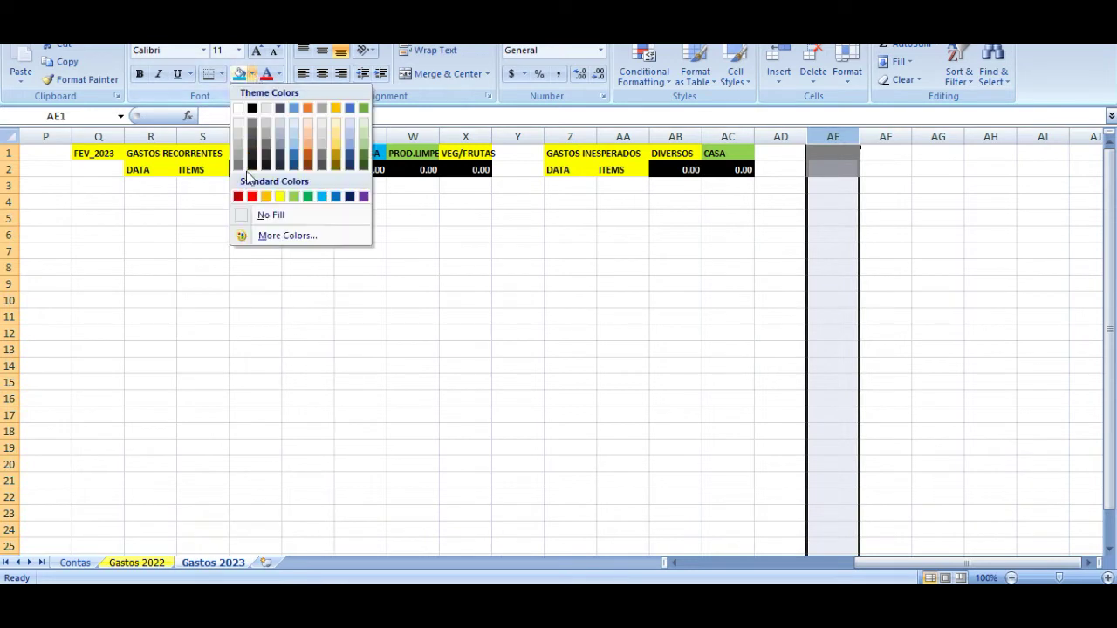
left_click(237, 166)
- Examine the Gastos 2023 header row from the FEV_2023 block back to JAN_2023 in A1
key("Left")
key("Left")
key("Left")
key("Left")
key("Left")
key("Left")
key("Left")
key("Left")
key("Left")
key("Left")
key("Left")
key("Left")
key("Left")
key("Left")
key("Left")
key("Left")
key("Left")
key("Left")
key("Left")
key("Left")
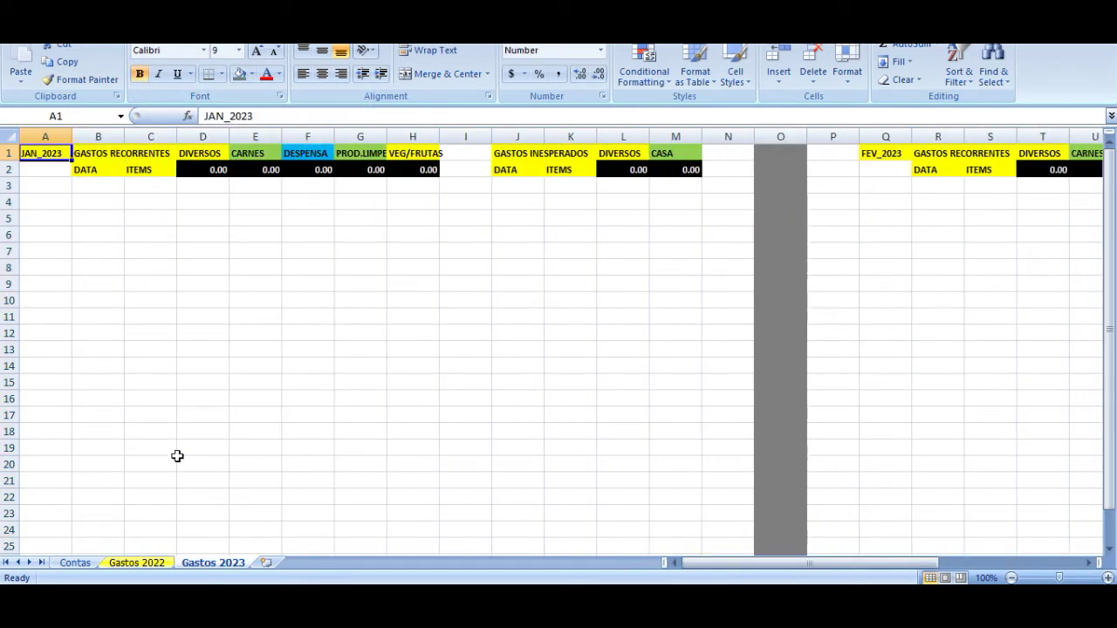
- Open the Gastos 2022 sheet and examine the month header blocks in row 1, from JUN_2022 to SET_2022
left_click(129, 565)
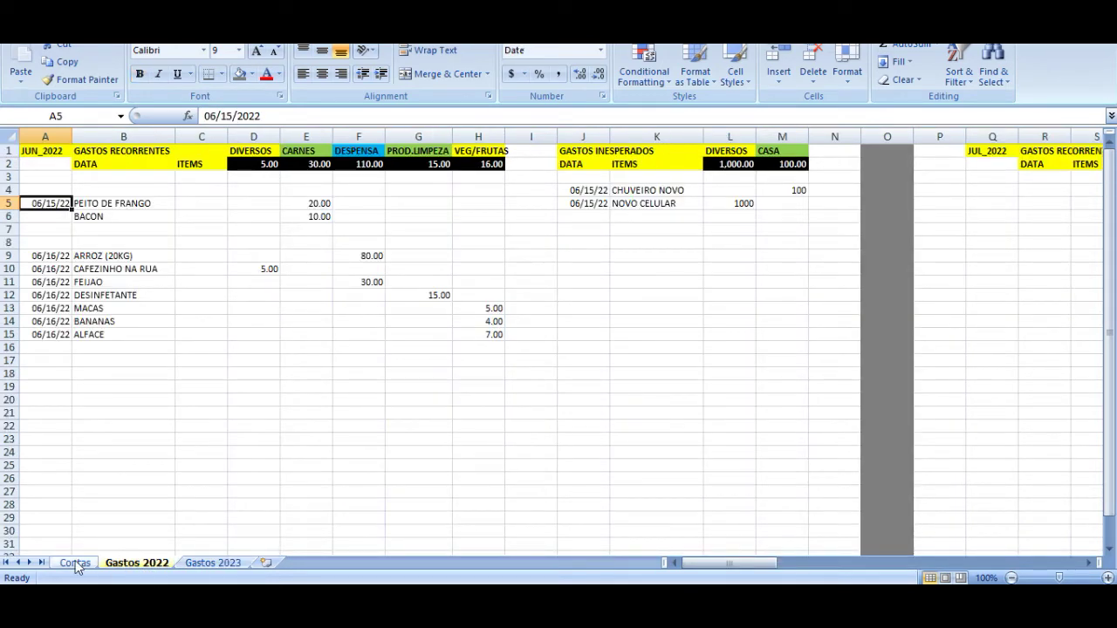
left_click(595, 157)
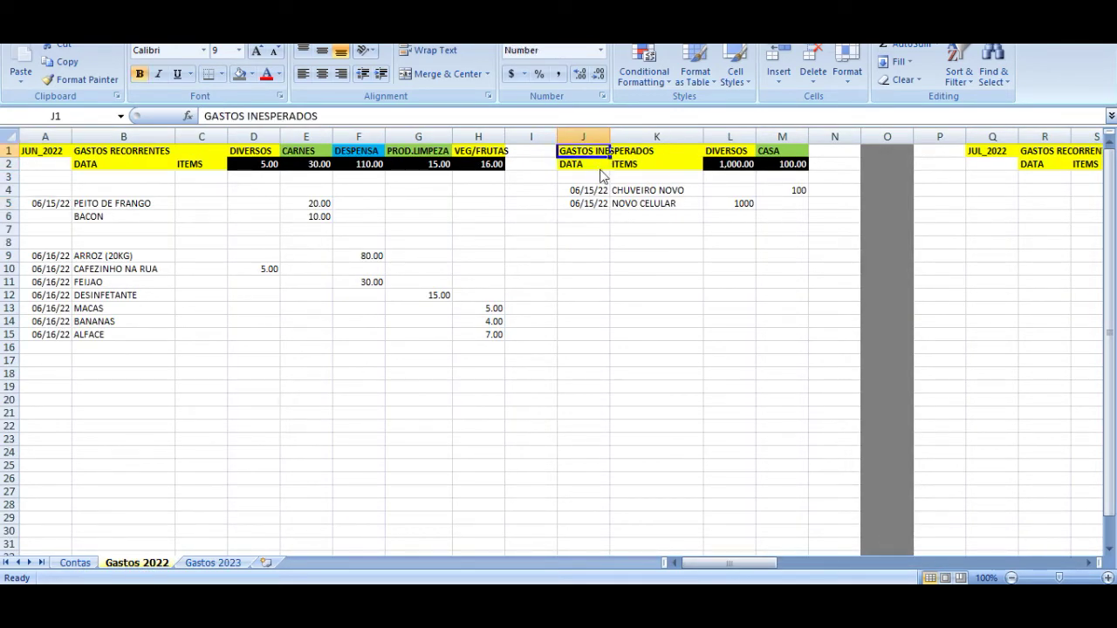
key("Right")
key("Right")
key("Right")
key("Right")
key("Right")
key("Right")
key("Right")
key("Right")
key("Right")
key("Right")
key("Right")
key("Right")
key("Right")
key("Right")
key("Right")
key("Right")
key("Right")
key("Right")
key("Right")
key("Right")
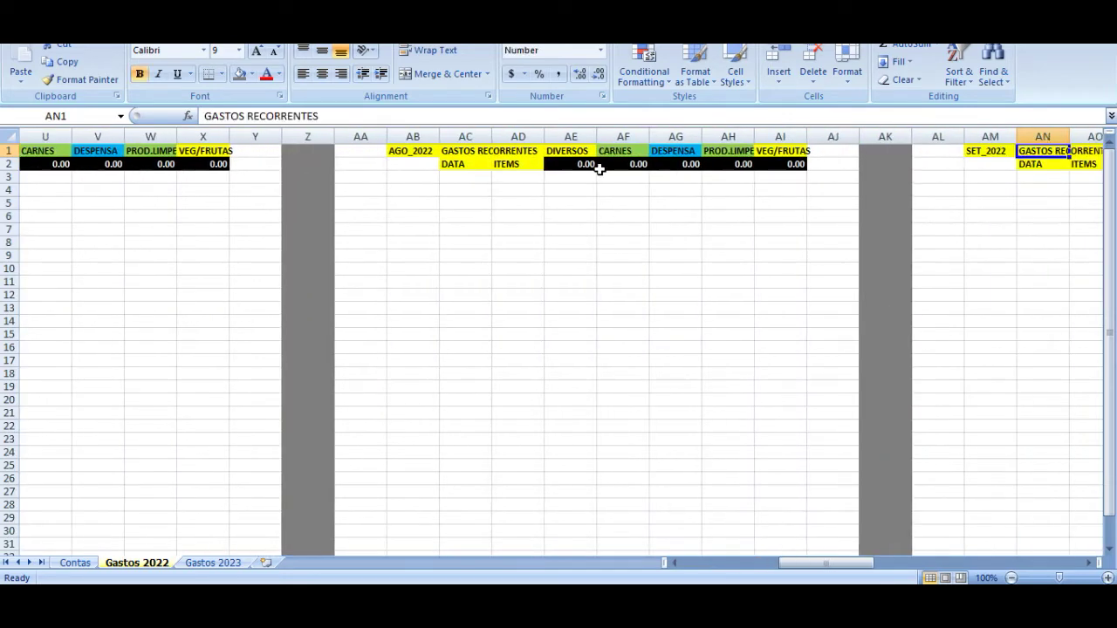
key("Right")
key("Right")
key("Right")
key("Right")
key("Left")
key("Left")
key("Left")
key("Left")
key("Left")
key("Left")
key("Left")
key("Left")
key("Left")
key("Left")
key("Left")
key("Left")
key("Left")
key("Left")
key("Left")
key("Left")
key("Left")
key("Left")
key("Left")
key("Left")
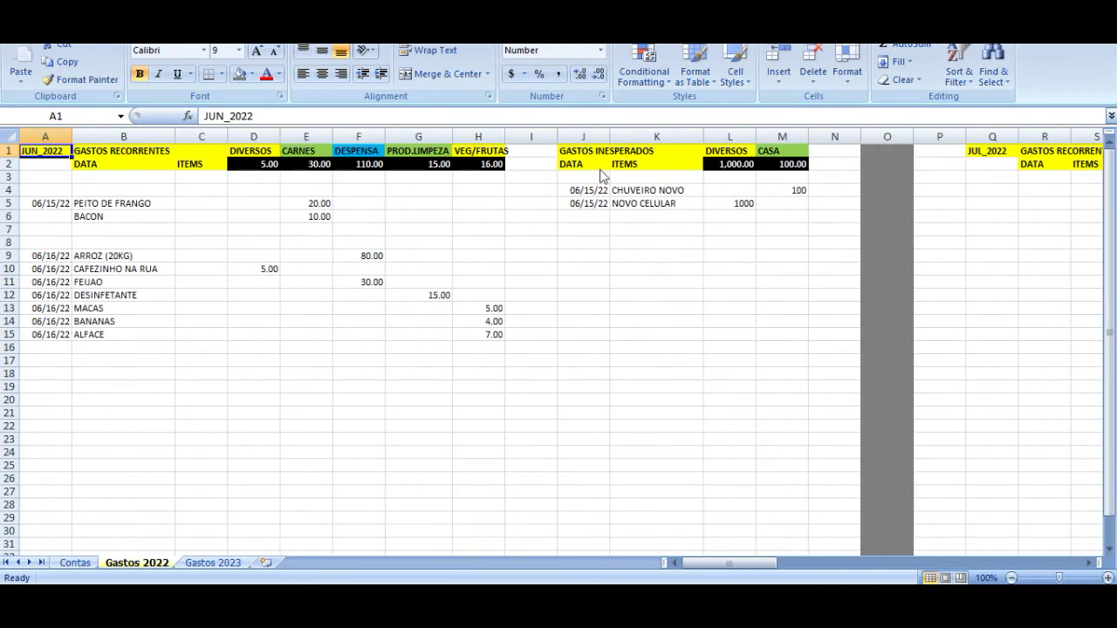
- Open the Contas sheet and examine the CARNES/BACON/FRANGO ETC values in row 10 around June, July and August
left_click(75, 563)
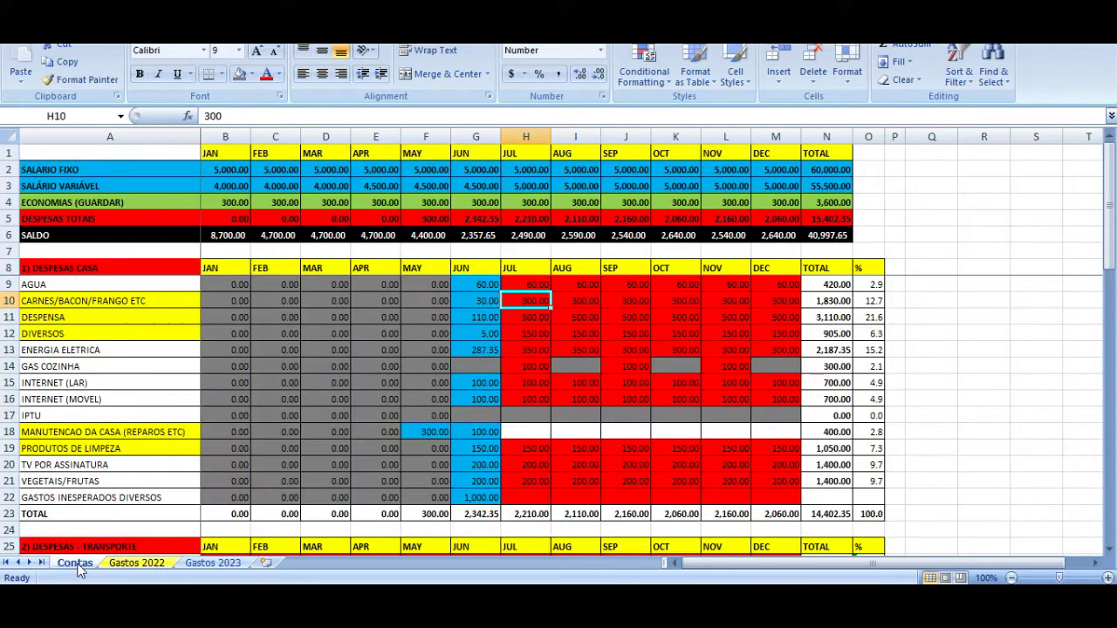
key("Left")
key("Left")
key("Right")
key("Right")
key("Left")
key("Right")
key("shift+Right")
key("shift+Right")
key("shift+Right")
key("shift+Right")
key("shift+Right")
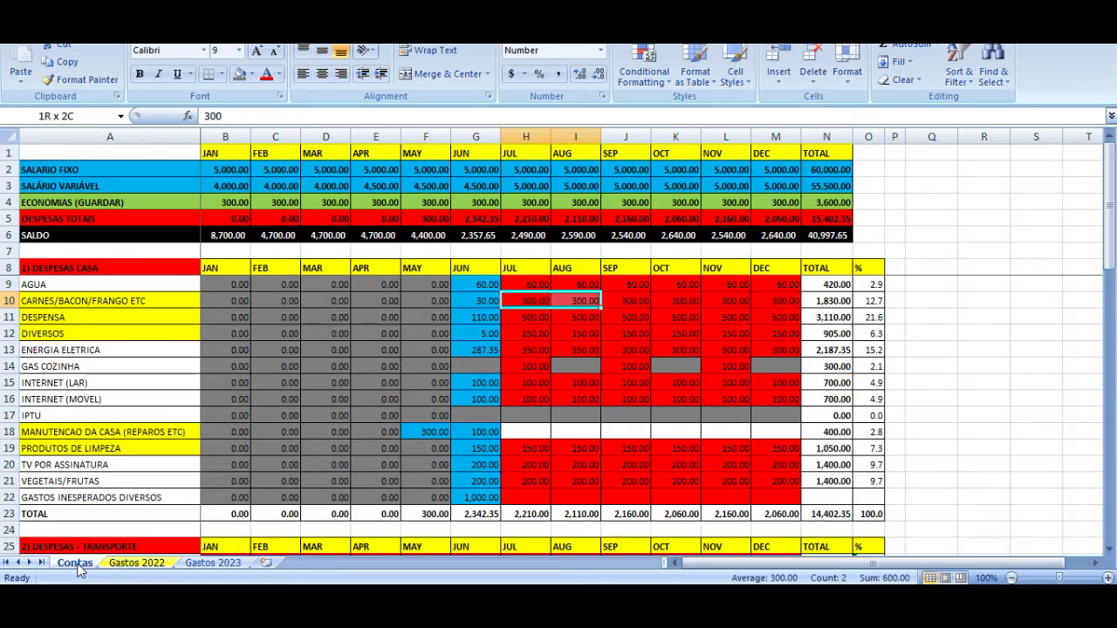
key("Left")
key("Right")
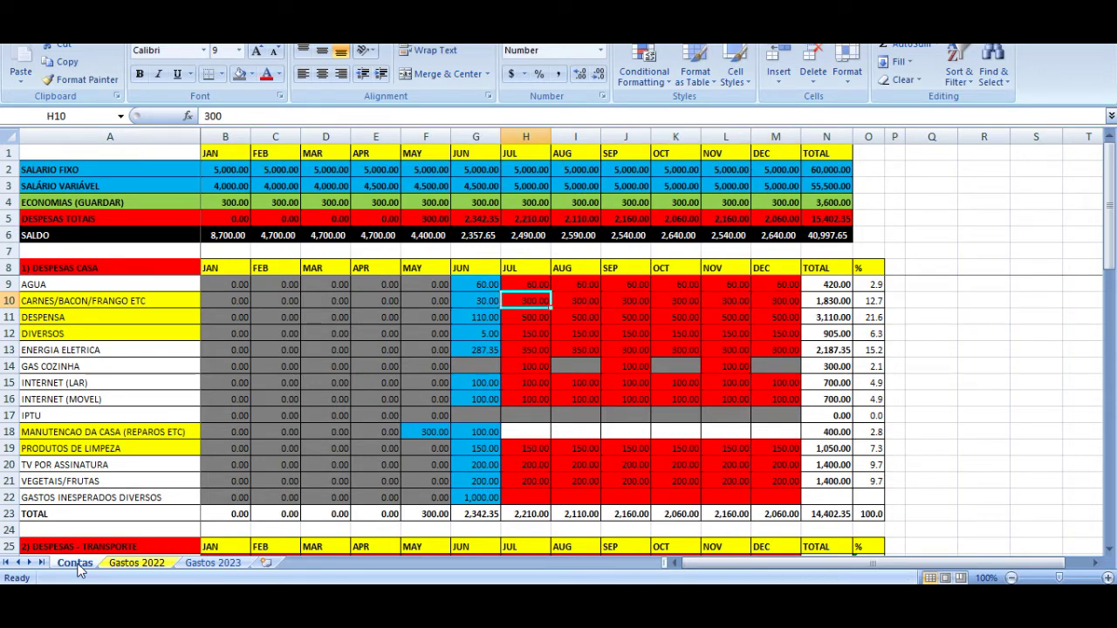
- Link July's CARNES/BACON/FRANGO ETC cell H10 to the July CARNES total in cell U2 of Gastos 2022
type("=")
left_click(107, 565)
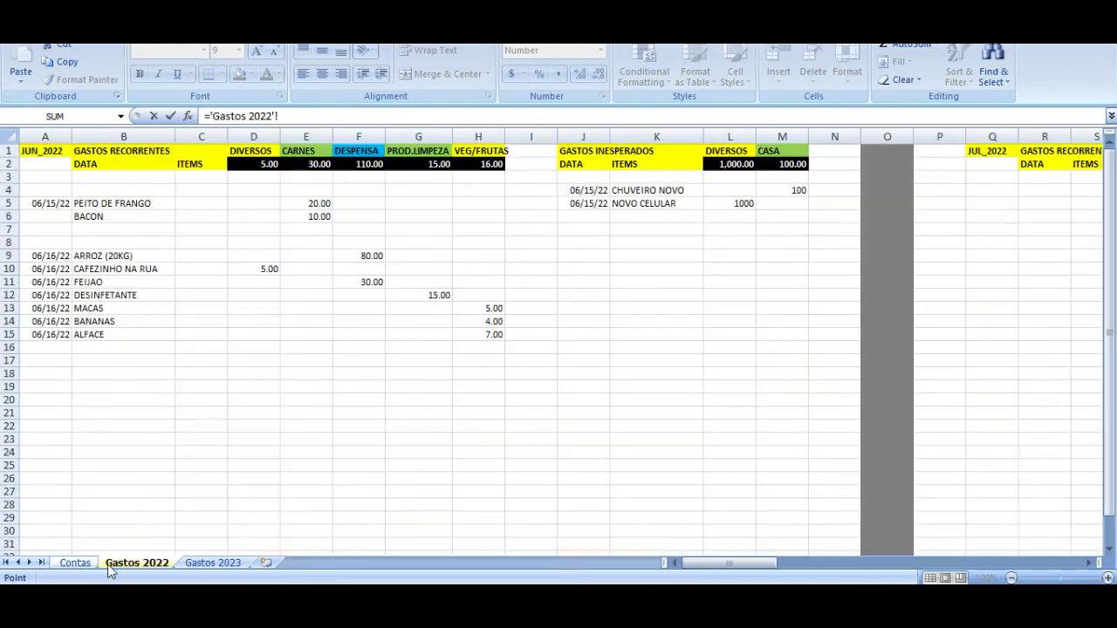
left_click(1022, 177)
key("Right")
key("Right")
key("Right")
key("Right")
key("Right")
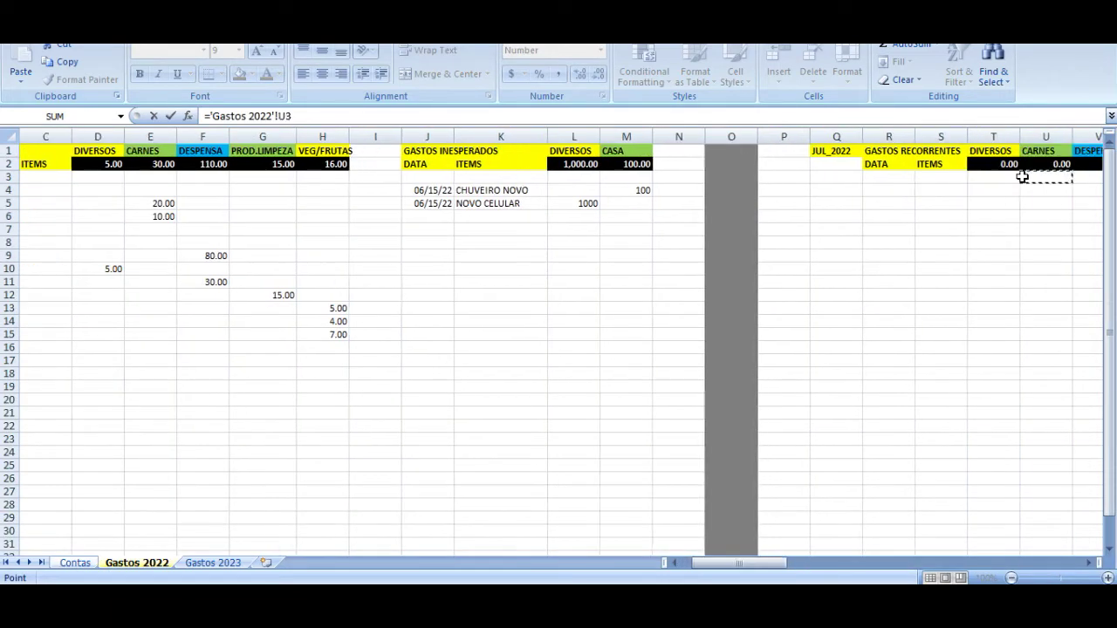
key("Left")
key("Up")
key("Return")
key("Up")
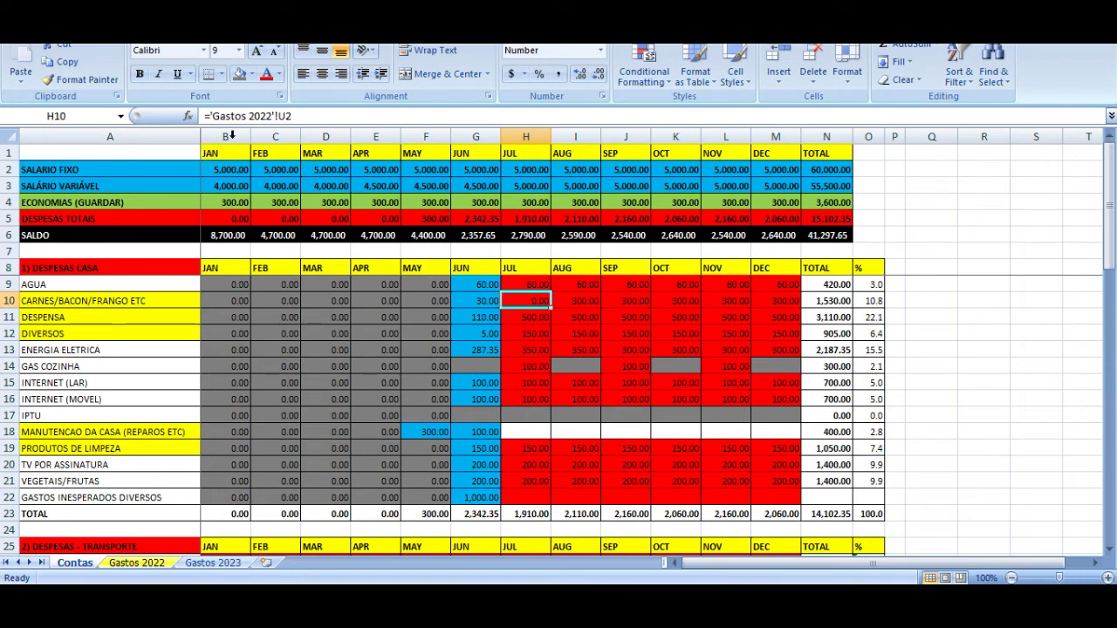
- Examine the formula ='Gastos 2022'!U2 in July's CARNES/BACON/FRANGO ETC cell H10, leaving edit mode without changes
left_click(298, 117)
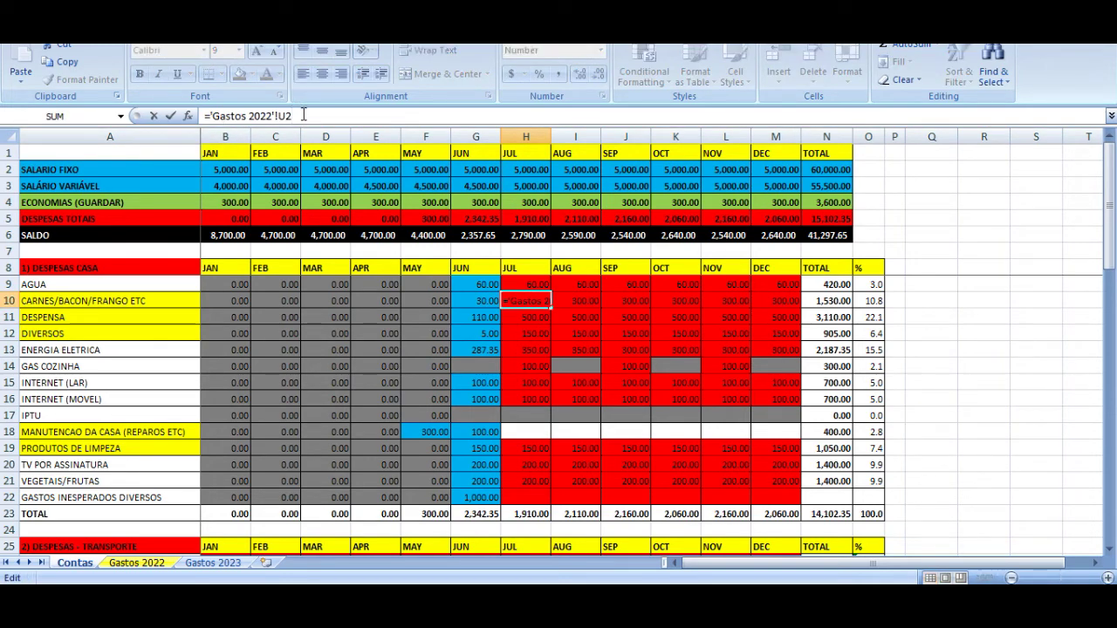
left_click_drag(299, 117, 113, 116)
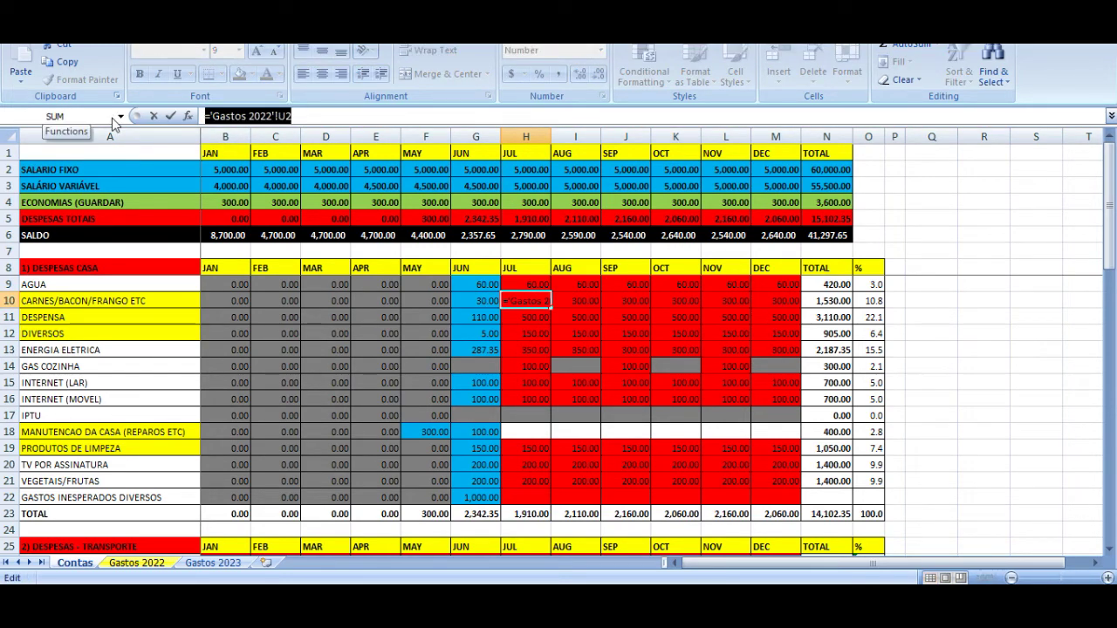
key("Escape")
key("Down")
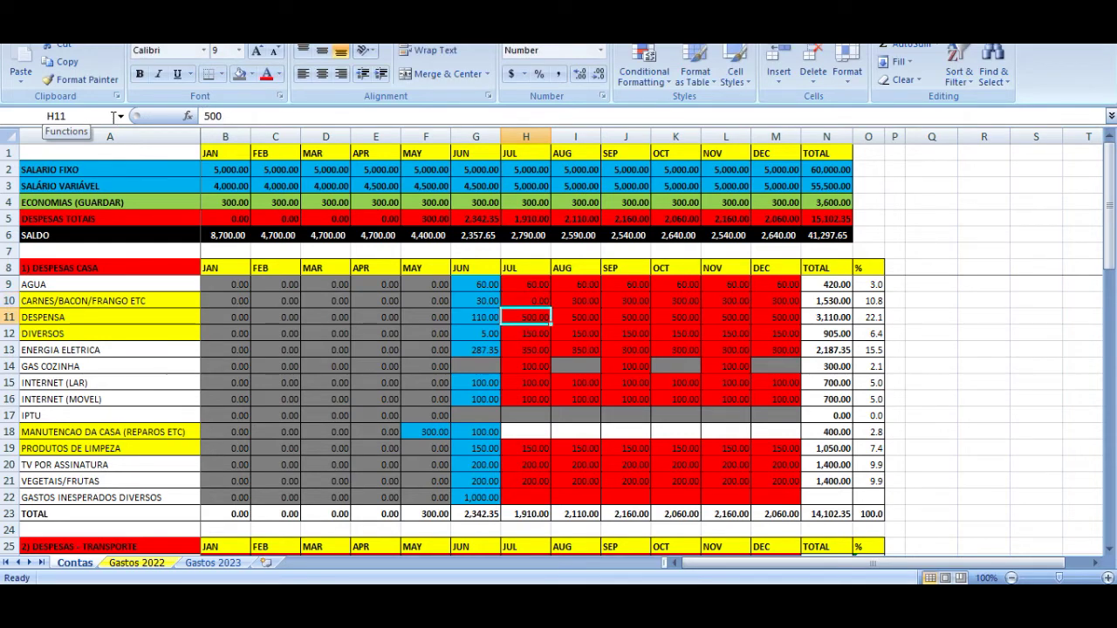
key("Up")
key("Right")
key("Left")
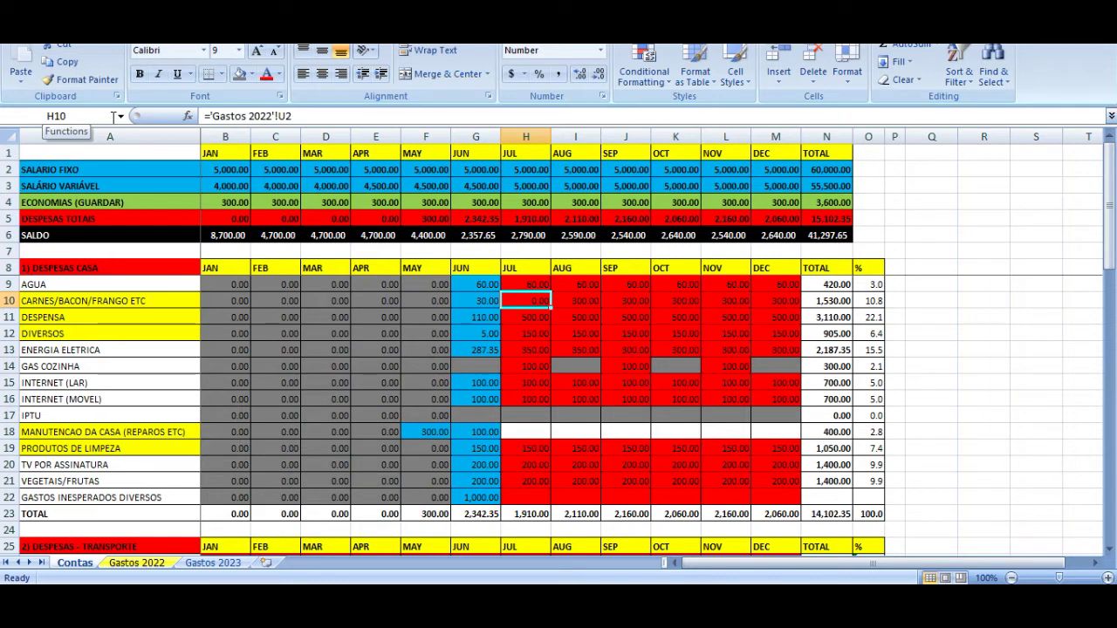
key("Right")
key("Left")
- Replace the link in July's CARNES/BACON/FRANGO ETC cell H10 with the fixed value 300 and check July's total in H23
type("300")
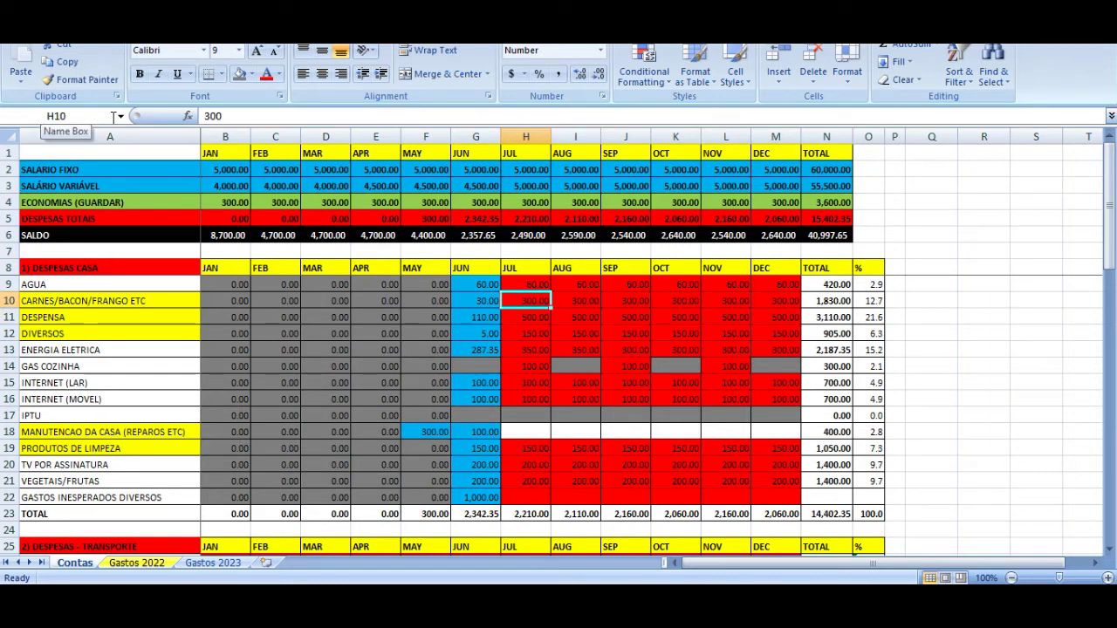
left_click(531, 515)
left_click(530, 301)
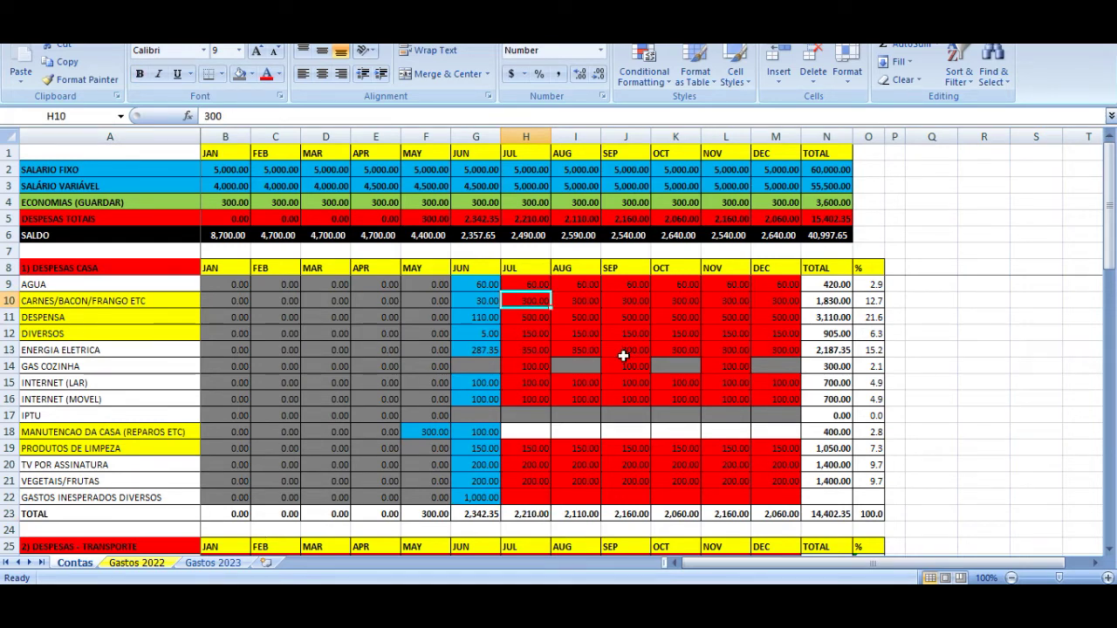
- Set July's CARNES/BACON/FRANGO ETC forecast in H10 to 150
key("Left")
key("Left")
key("Left")
key("Right")
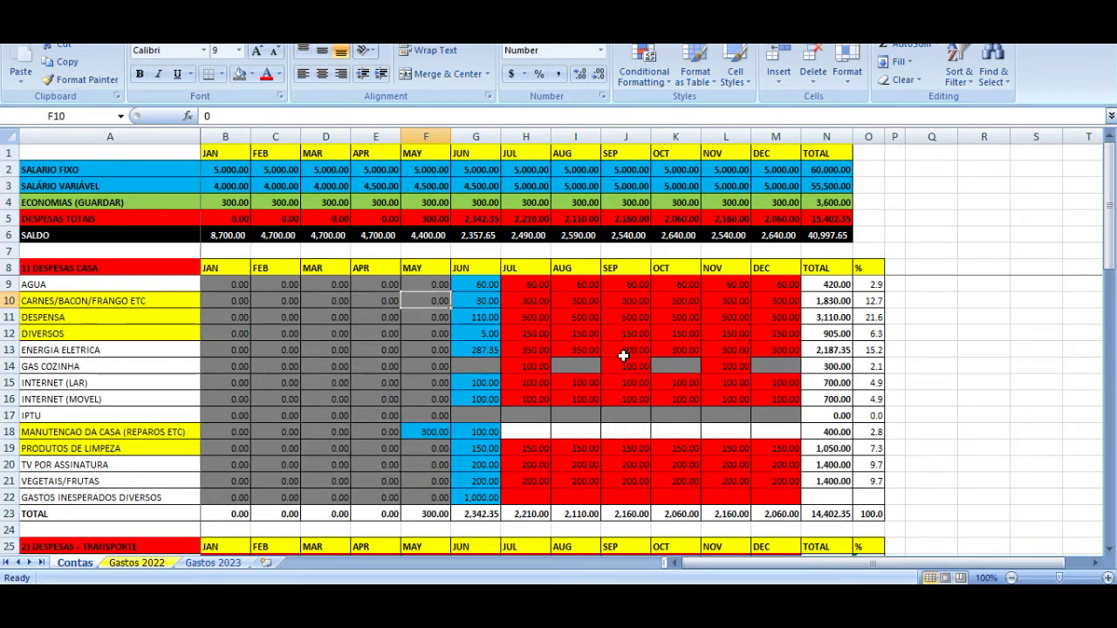
key("Right")
key("Right")
type("150")
key("Return")
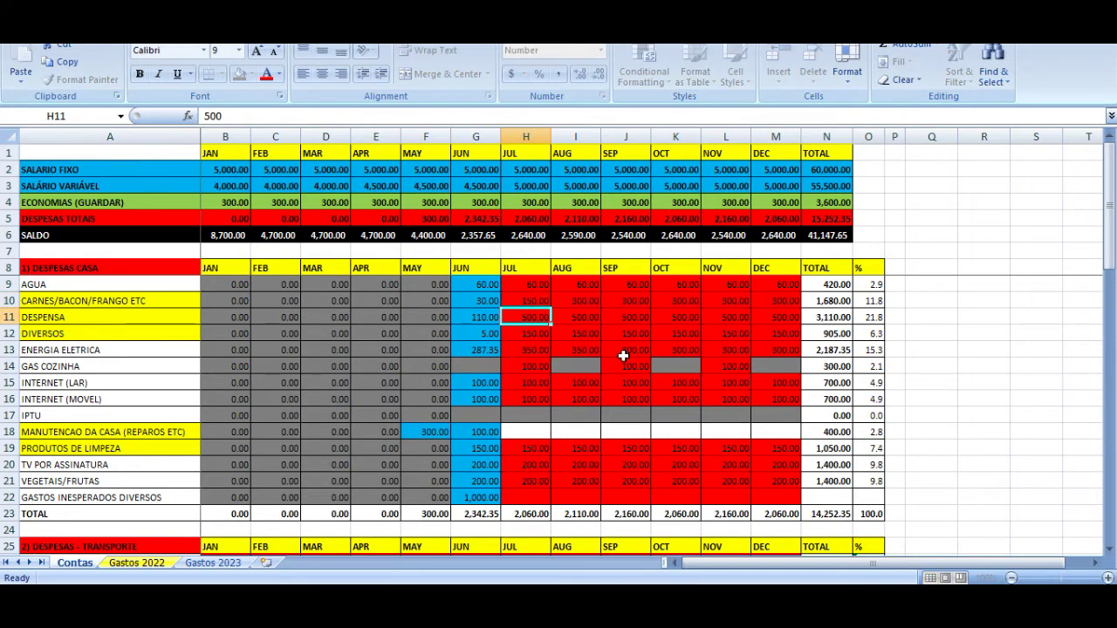
- Copy July's CARNES/BACON/FRANGO ETC forecast of 150 from H10 to August through December in I10:M10
key("Up")
key("ctrl+c")
key("Right")
key("shift+Right")
key("shift+Right")
key("shift+Right")
key("shift+Right")
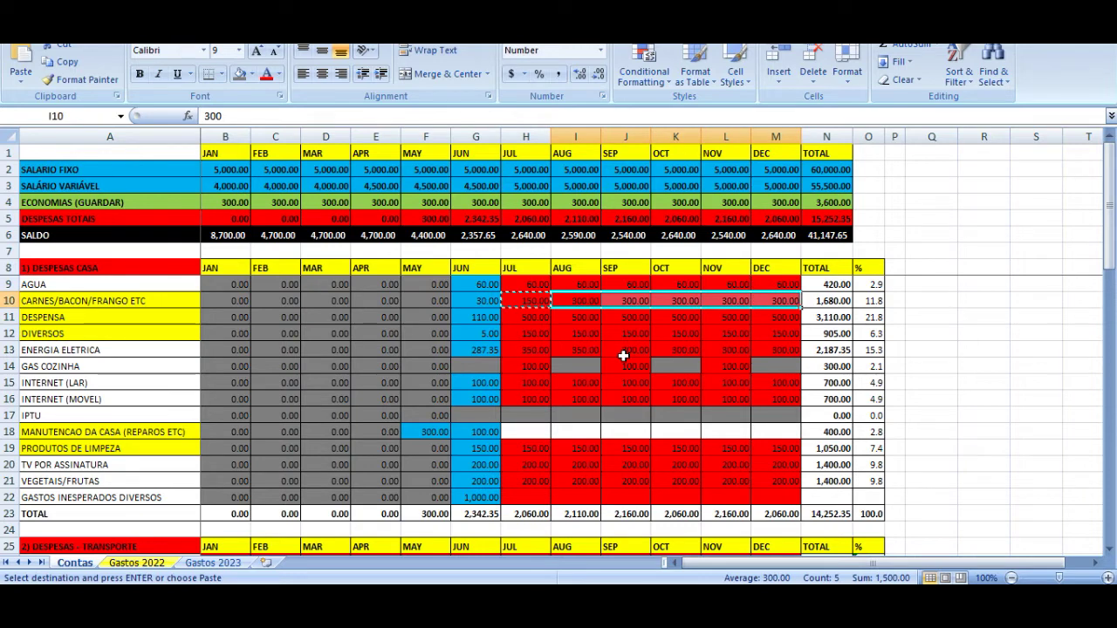
key("Return")
- Review July's DESPESAS CASA forecasts in column H, from AGUA down to GASTOS INESPERADOS DIVERSOS
key("Left")
key("Down")
key("Down")
key("Down")
key("Down")
key("Down")
key("Down")
key("Down")
key("Down")
key("Down")
key("Down")
key("Down")
key("Down")
key("Down")
key("Down")
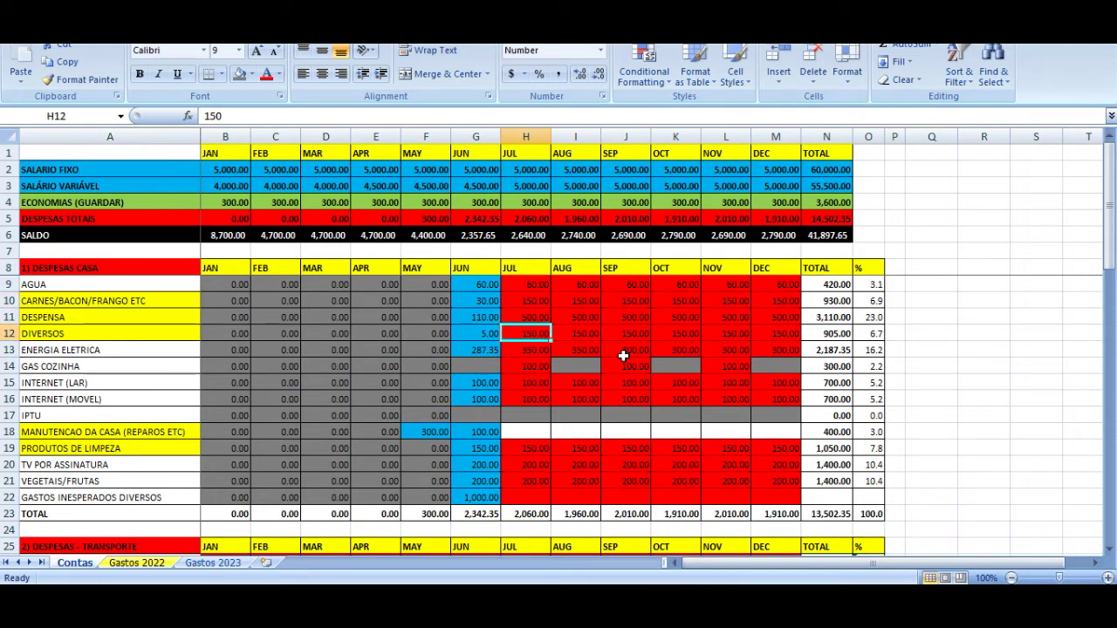
key("Up")
key("Up")
key("Up")
key("Up")
key("Up")
key("Up")
key("Up")
key("Up")
key("Up")
key("Up")
key("Up")
key("Up")
key("Up")
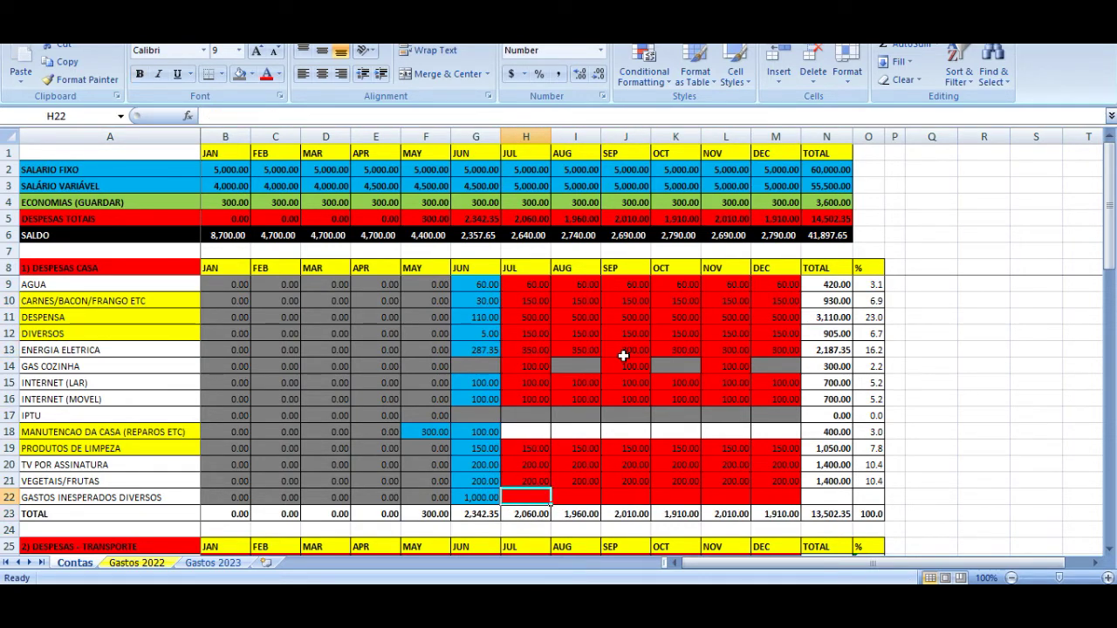
- Review the DESPESAS CASA category names in column A down to TV POR ASSINATURA
key("Home")
key("Up")
key("Down")
key("Down")
key("Down")
key("Down")
key("Down")
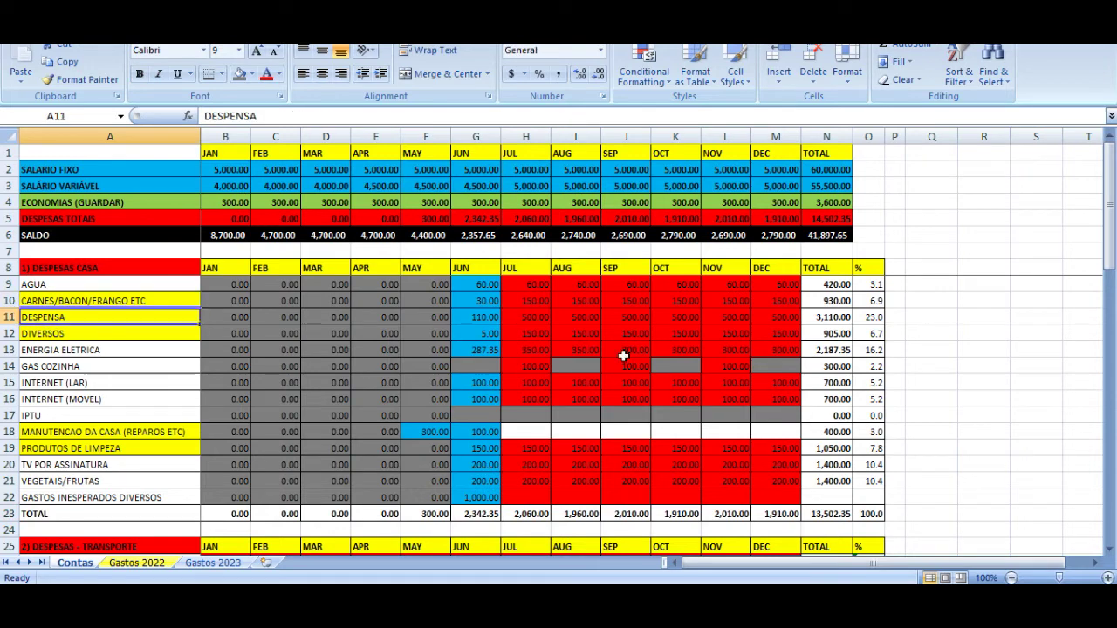
key("Down")
key("Down")
key("Down")
key("Down")
key("Down")
key("Up")
key("Up")
key("Up")
key("Up")
key("Up")
key("Up")
key("Down")
key("Down")
key("Down")
key("Down")
key("Down")
key("Down")
- Set July's TV POR ASSINATURA forecast in H20 to 100
key("Right")
key("Right")
key("Right")
key("Right")
key("Right")
key("Right")
key("Right")
key("Right")
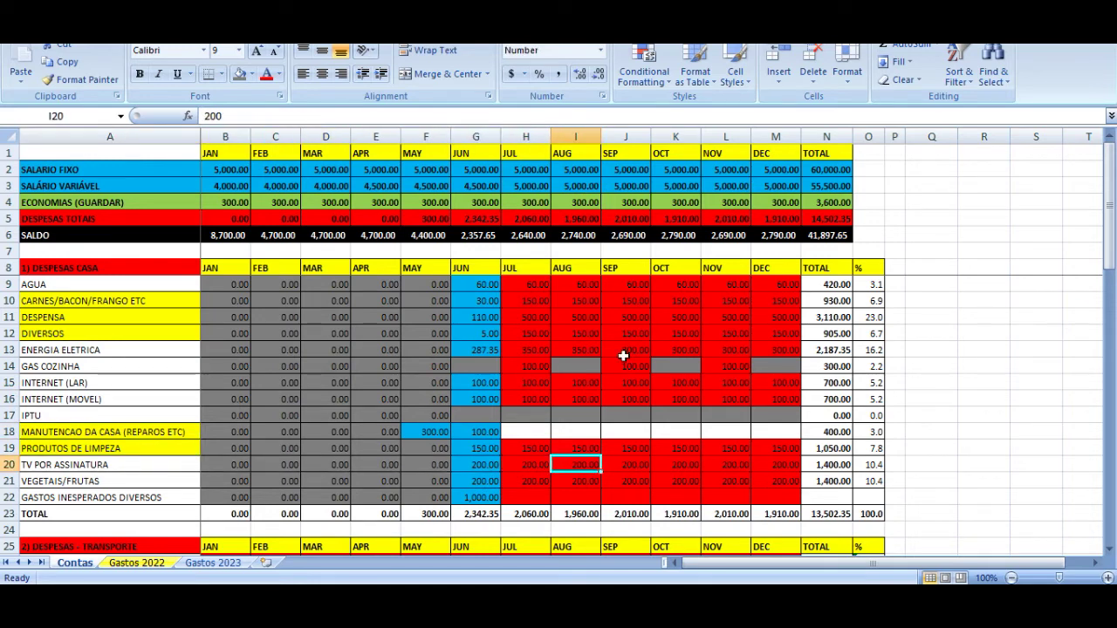
key("Left")
type("100")
key("Return")
key("Up")
- Copy July's TV POR ASSINATURA value of 100 to August through December in I20:M20
key("ctrl+c")
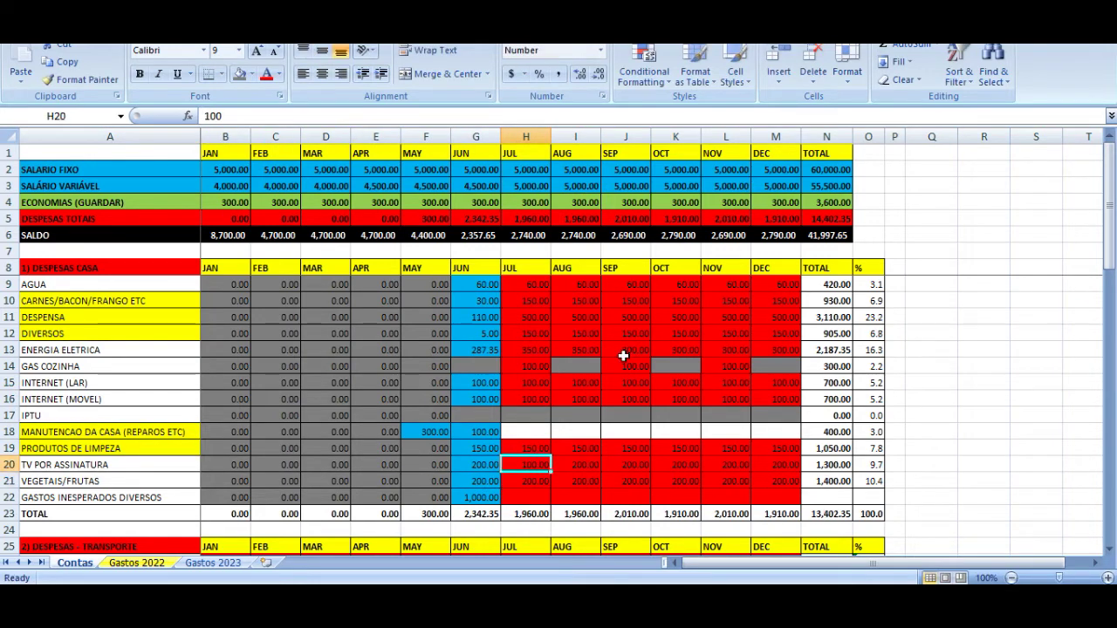
key("Right")
key("shift+Right")
key("shift+Right")
key("shift+Right")
key("shift+Right")
key("ctrl+v")
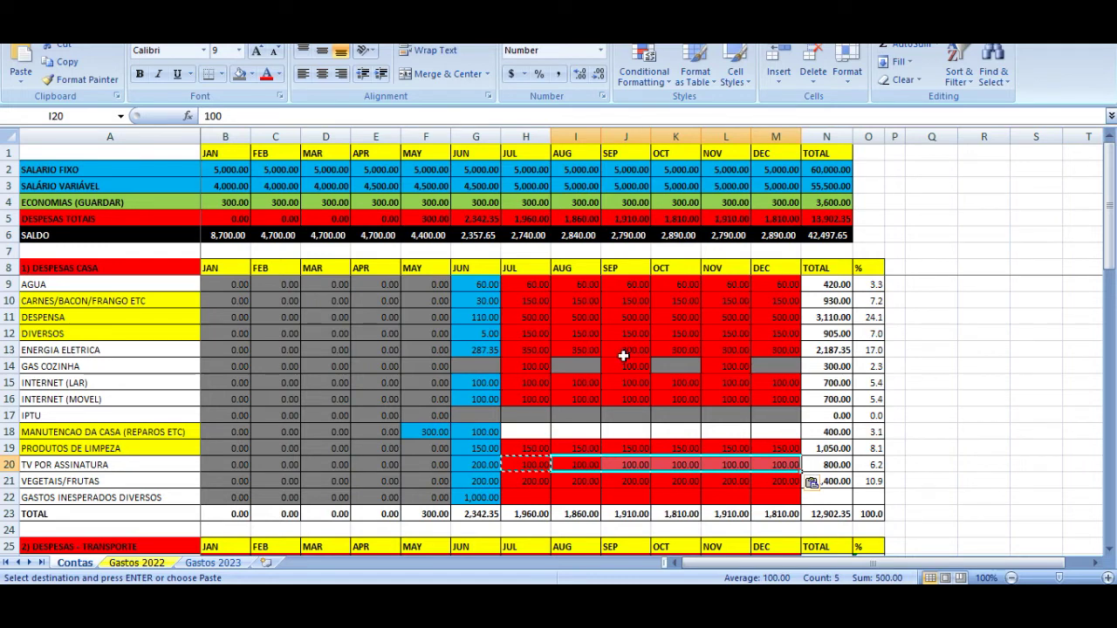
key("Left")
key("Left")
key("Escape")
key("Right")
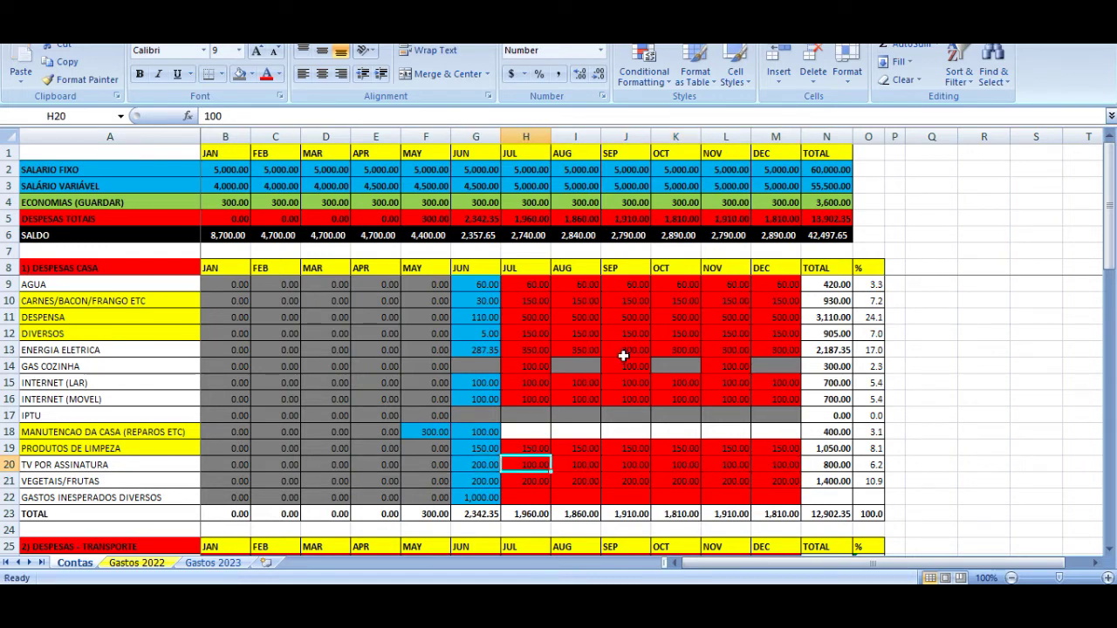
- Set July's TV POR ASSINATURA forecast in H20 to 30 and copy it to August through December in I20:M20
type("30")
key("Return")
key("Up")
key("ctrl+c")
key("Right")
key("shift+Right")
key("shift+Right")
key("shift+Right")
key("shift+Right")
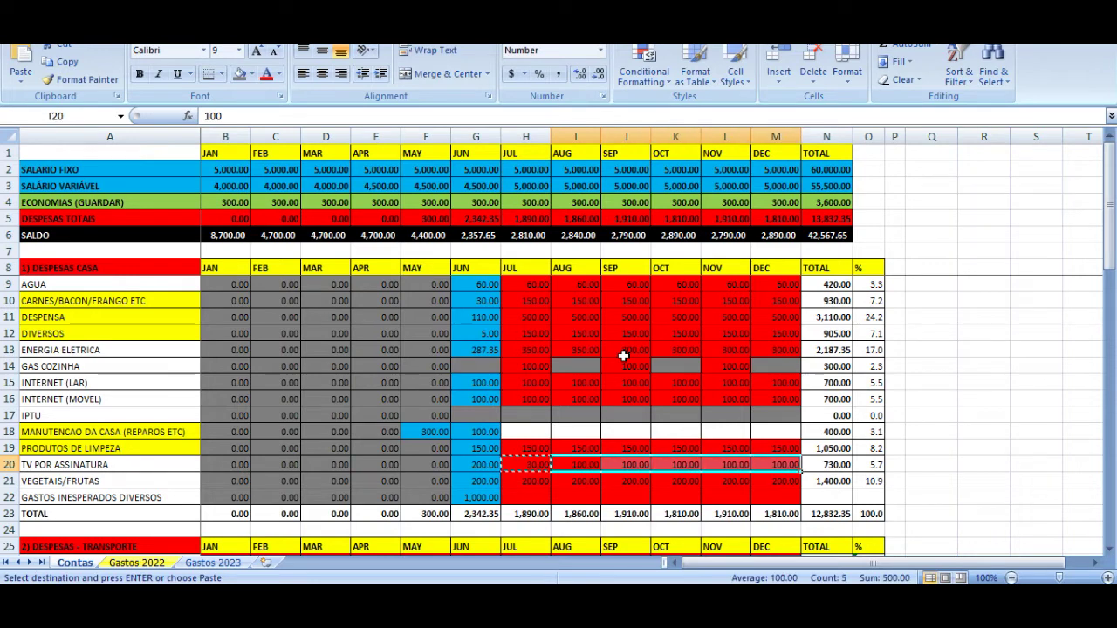
key("ctrl+v")
key("shift+Left")
key("shift+Left")
key("shift+Left")
key("shift+Left")
key("Escape")
key("Home")
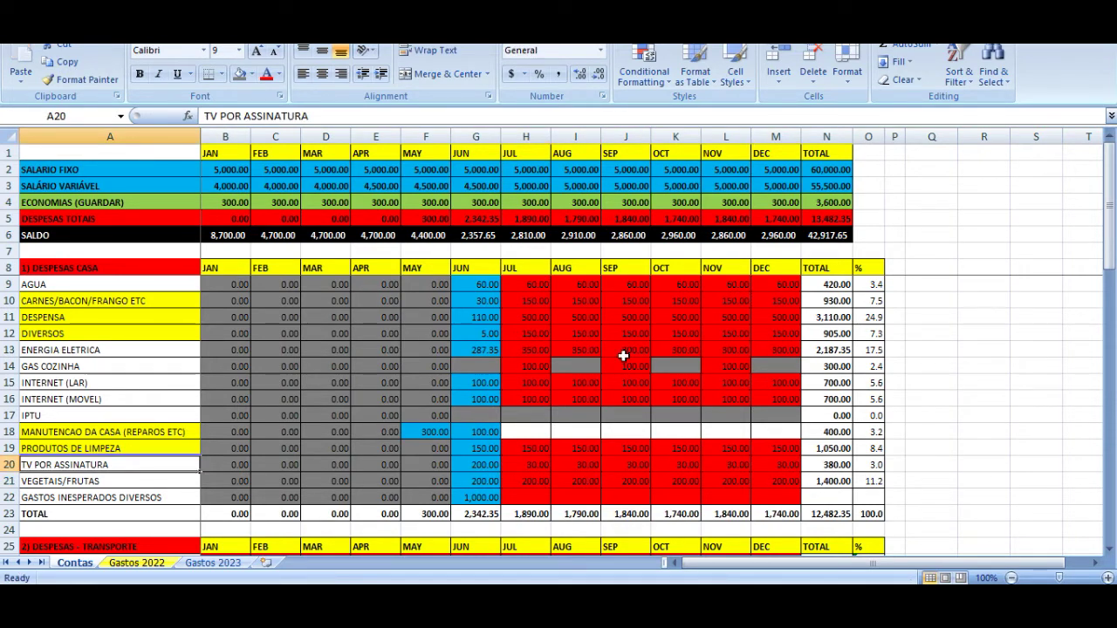
- Check the TV POR ASSINATURA row and its neighbouring PRODUTOS DE LIMPEZA and VEGETAIS/FRUTAS rows across the months
key("Right")
key("Right")
key("Right")
key("Right")
key("Down")
key("Down")
key("Up")
key("Up")
key("Right")
key("Right")
key("Right")
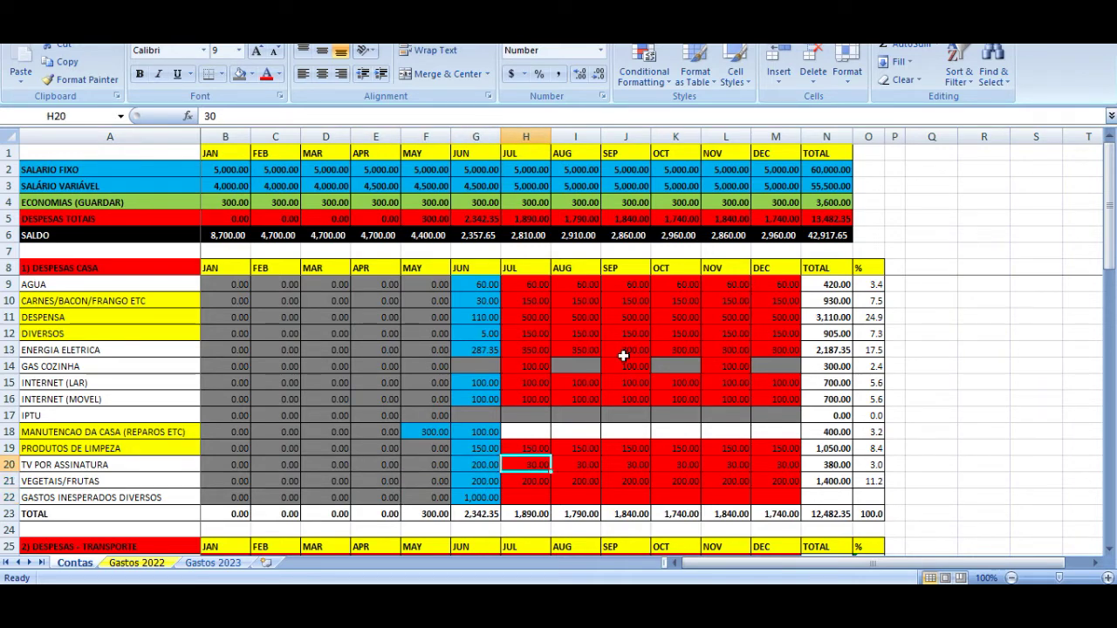
key("Left")
key("Left")
key("Left")
key("Left")
key("Left")
key("Down")
key("Down")
key("Up")
key("Up")
key("Up")
key("Left")
key("Left")
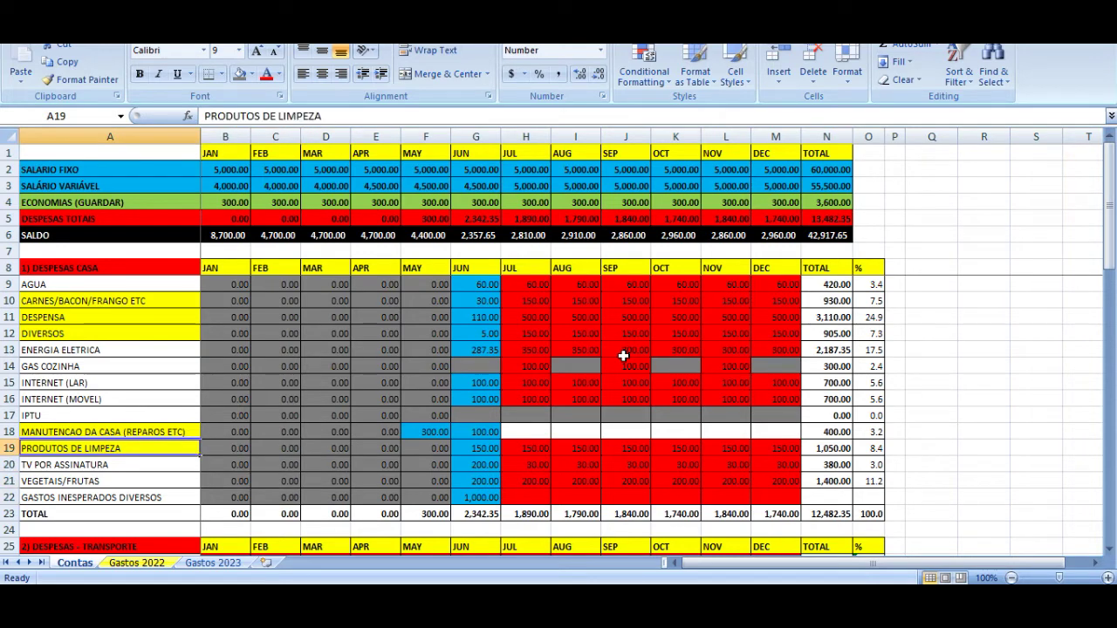
- Look down June's column from TV POR ASSINATURA to the first rows of the DESPESAS - TRANSPORTE section
key("Down")
key("Right")
key("Right")
key("Right")
key("Right")
key("Right")
key("Right")
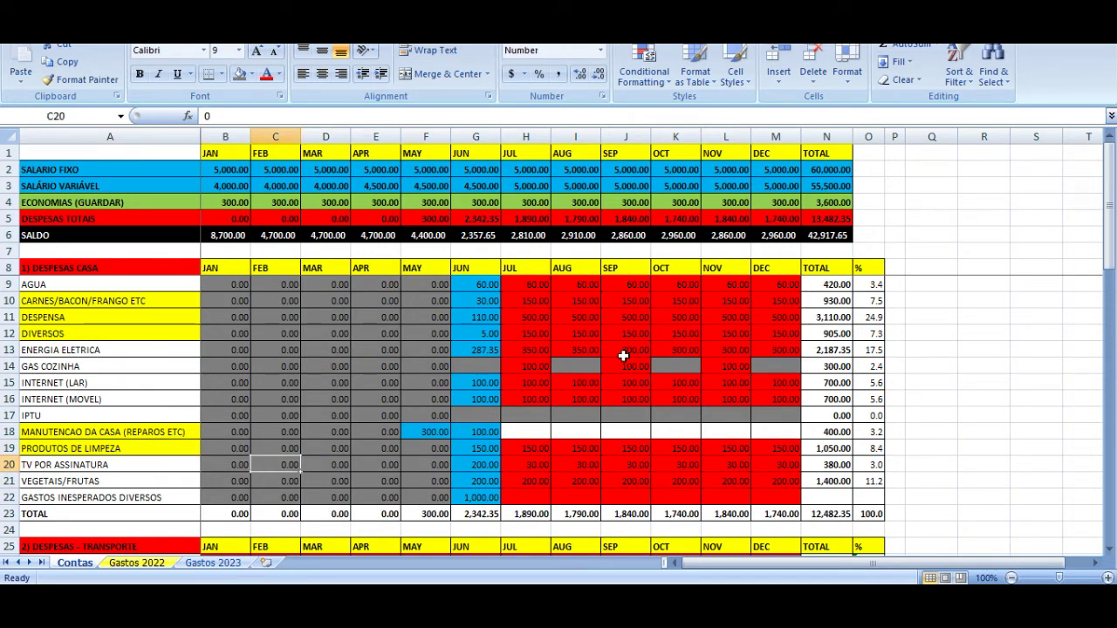
key("Down")
key("Down")
key("Down")
key("Down")
key("Down")
key("Down")
key("Down")
key("Down")
key("Down")
key("Down")
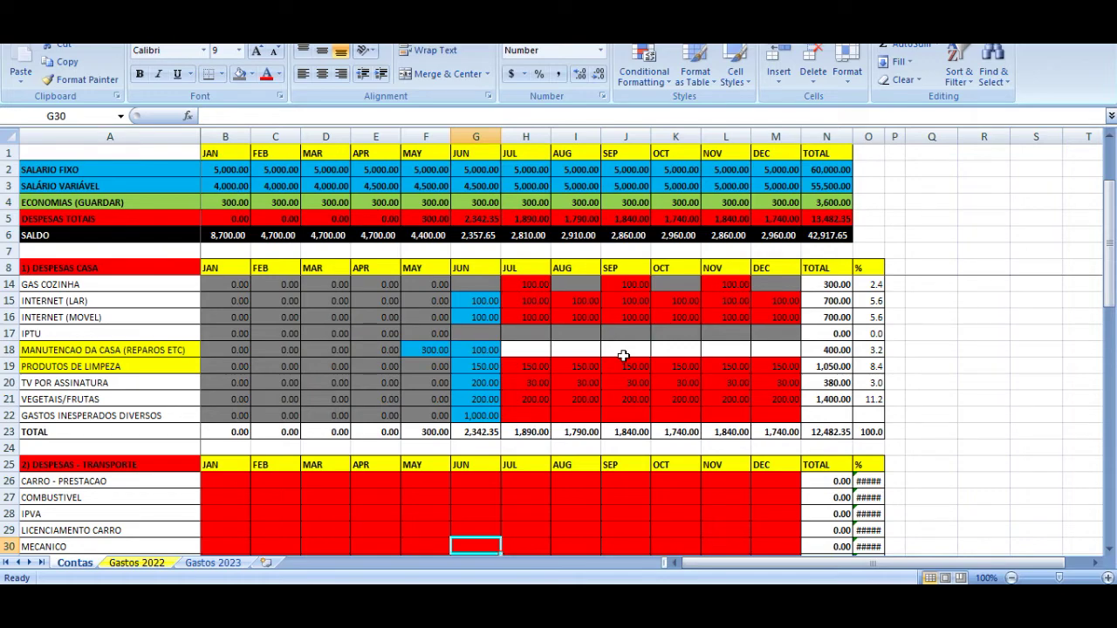
- Look through June's column down the DESPESAS - TRANSPORTE rows and back up to INTERNET (LAR) in DESPESAS CASA
key("Down")
key("Down")
key("Down")
key("Down")
key("Down")
key("Down")
key("Down")
key("Down")
key("Down")
key("Up")
key("Up")
key("Up")
key("Up")
key("Up")
key("Up")
key("Up")
key("Up")
key("Up")
key("Up")
key("Up")
key("Up")
key("Up")
key("Up")
key("Up")
key("Up")
key("Up")
key("Up")
key("Up")
key("Up")
- Check June's house expenses down to GASTOS INESPERADOS DIVERSOS, and that row back to January
key("Down")
key("Down")
key("Down")
key("Down")
key("Down")
key("Down")
key("Down")
key("Left")
key("Left")
key("Left")
key("Left")
key("Left")
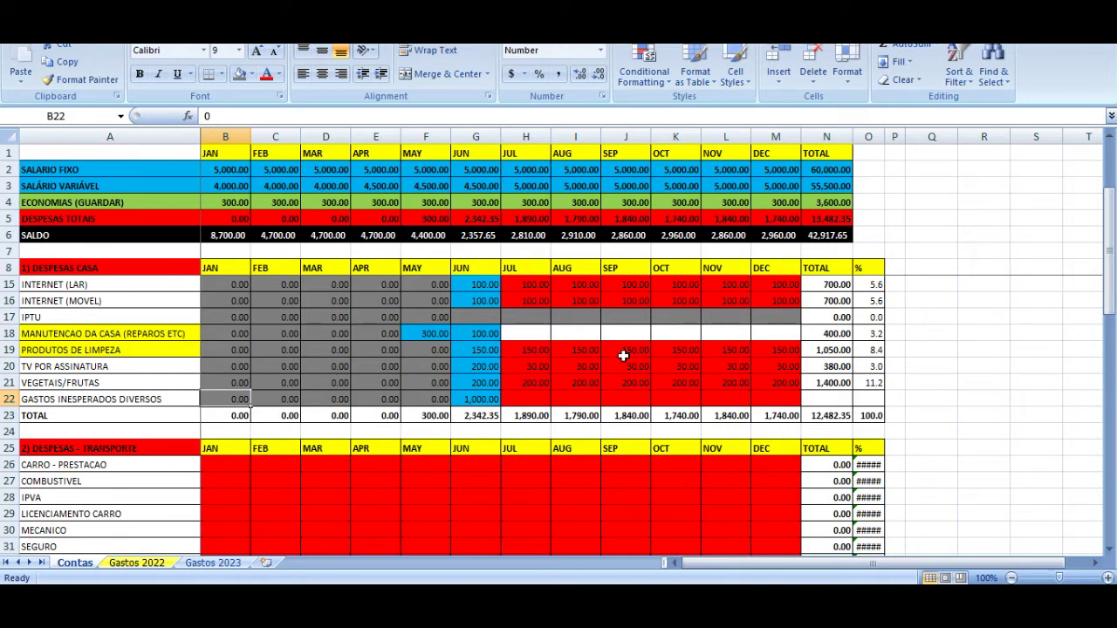
- Review the DESPESAS CASA category names in column A
key("Down")
key("Up")
key("Up")
key("Left")
key("Up")
key("Up")
key("Up")
key("Up")
key("Up")
key("Up")
key("Up")
key("Up")
key("Up")
key("Up")
key("Up")
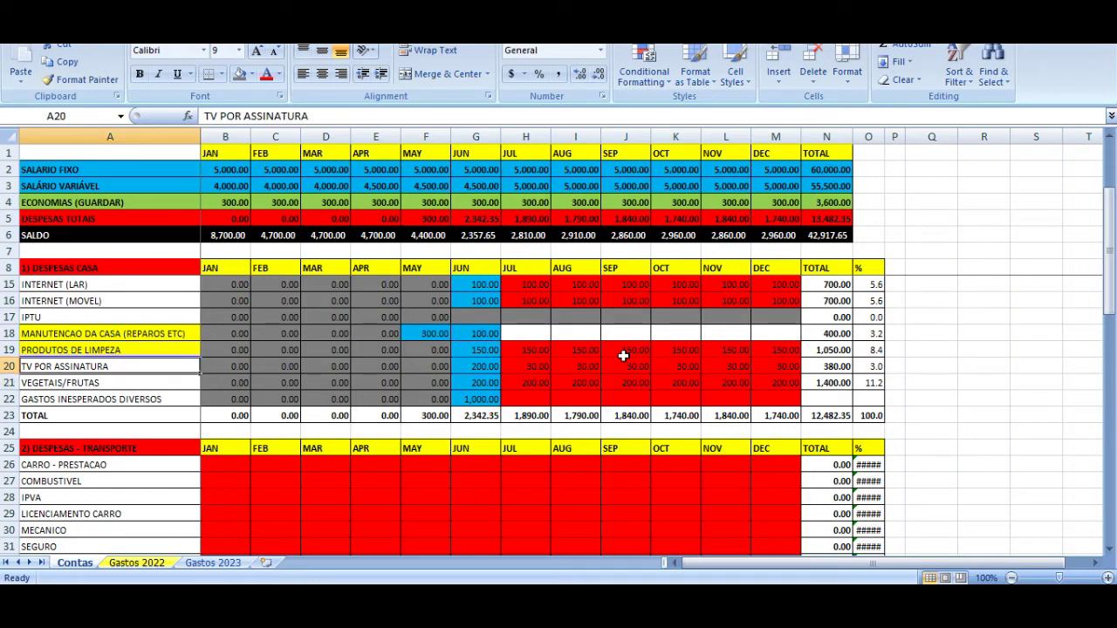
key("Down")
key("Down")
key("Down")
key("Down")
key("Down")
key("Down")
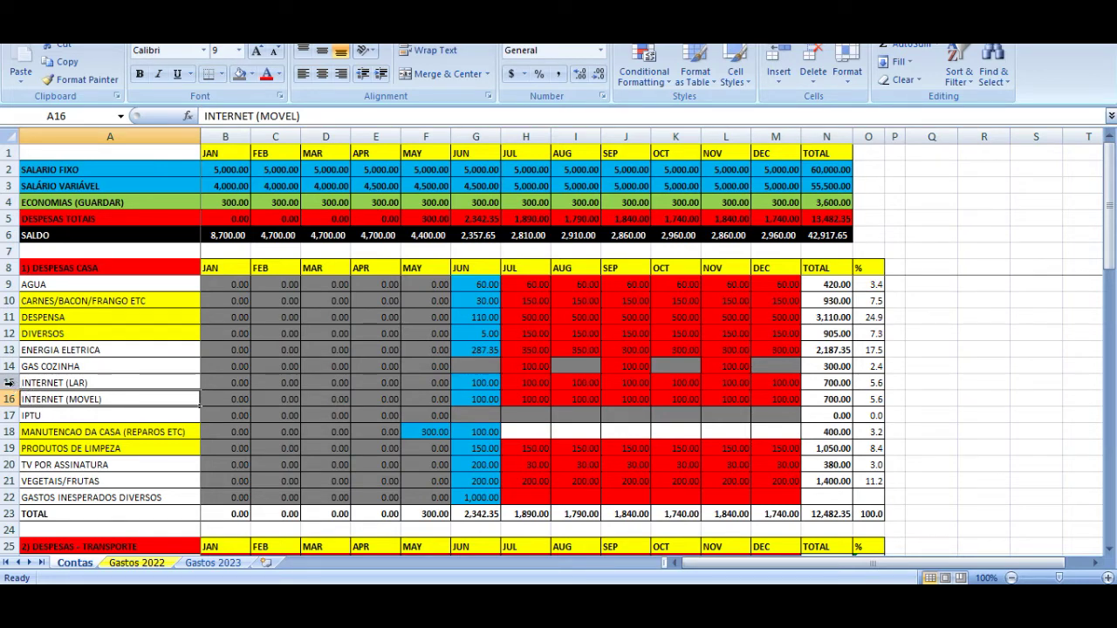
- Insert a blank row above GAS COZINHA in the DESPESAS CASA section
left_click(9, 333)
right_click(10, 335)
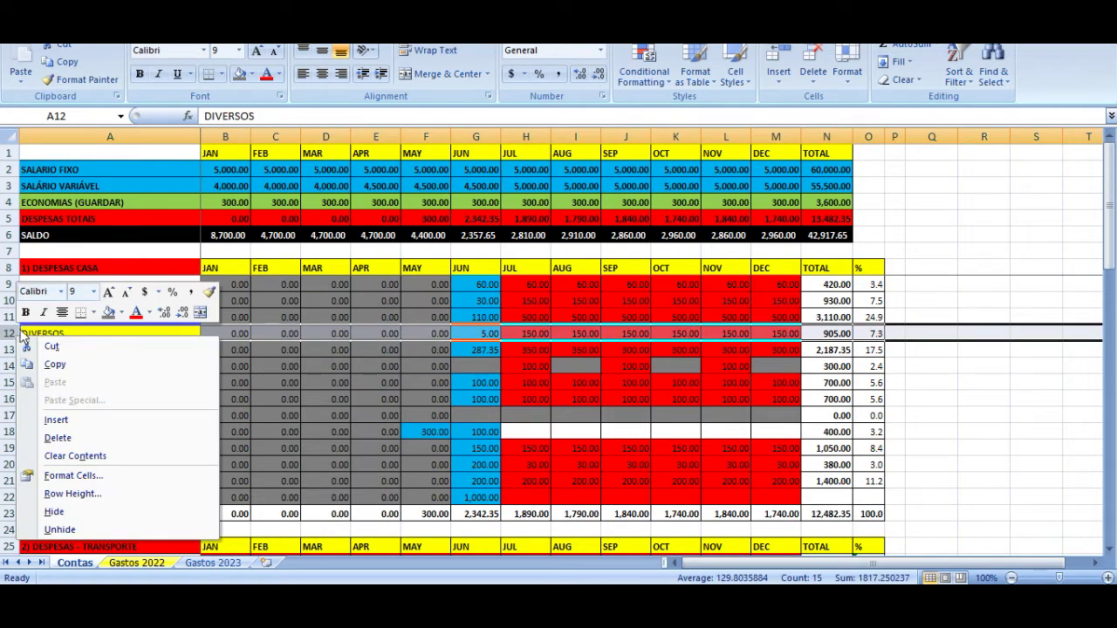
key("Escape")
left_click(9, 317)
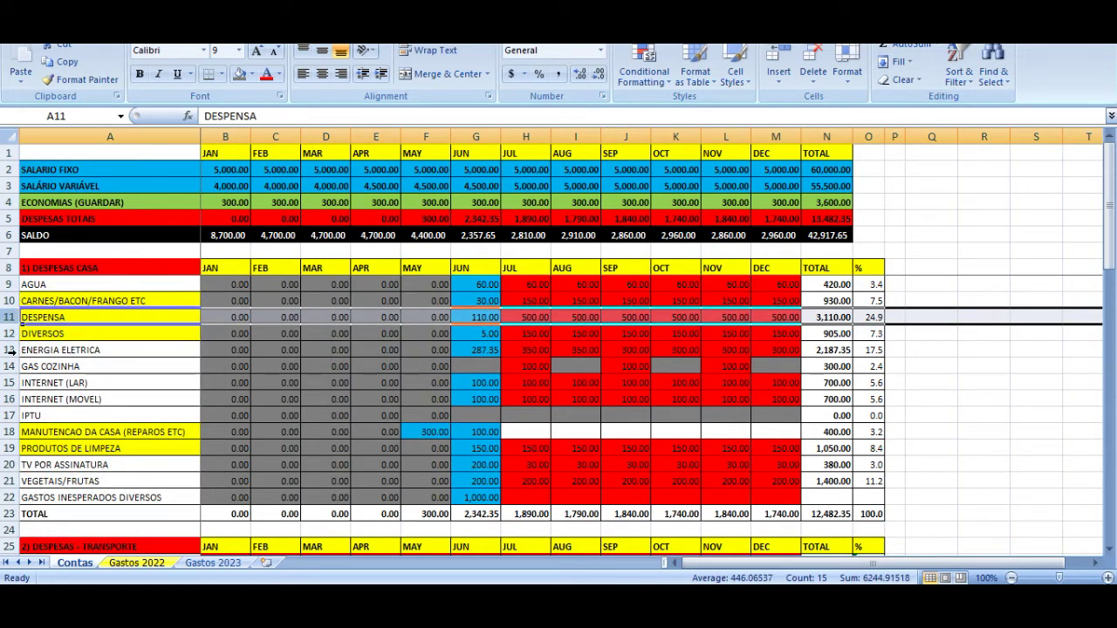
left_click(9, 350)
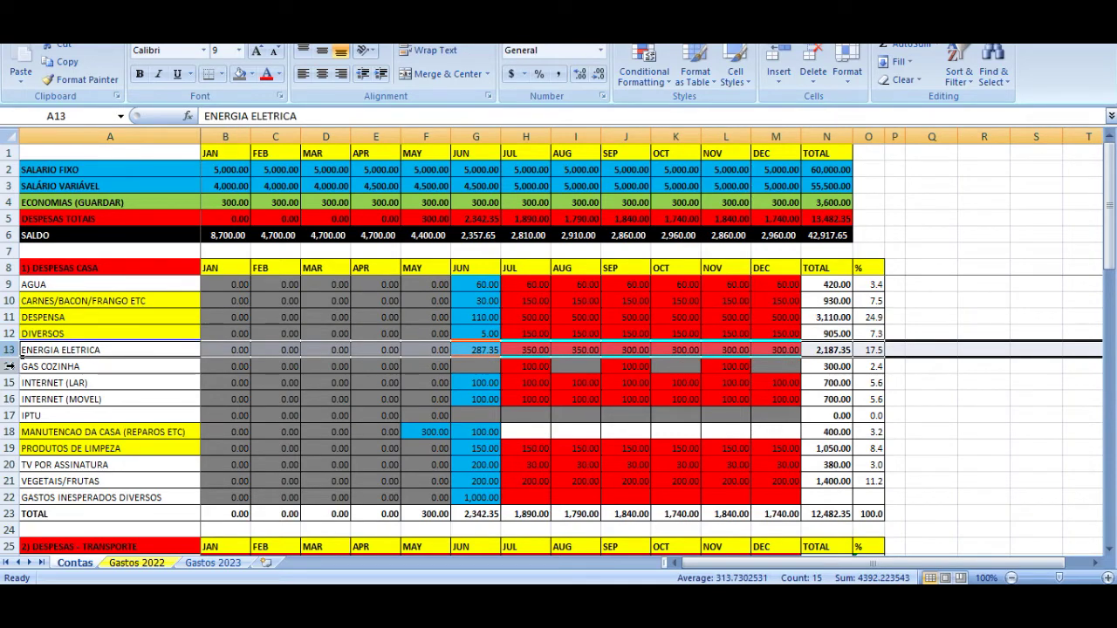
left_click(11, 367)
right_click(16, 368)
left_click(57, 449)
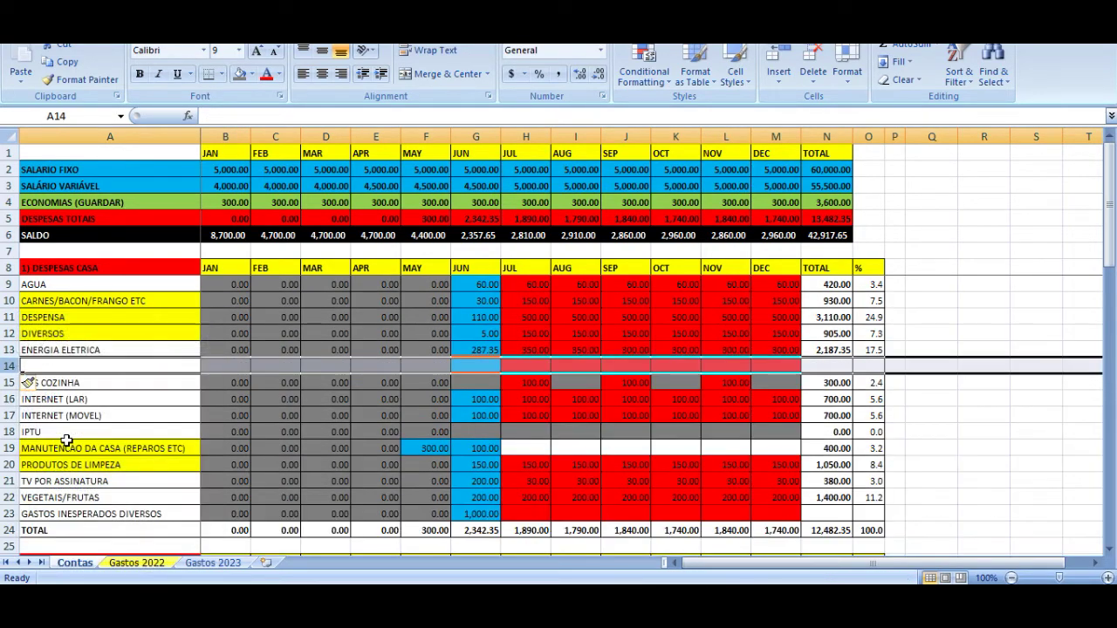
- Label the new row 14 category ENTREGA DE COMIDA (DELIVERY/IFOOD)
type("ENTREGA ")
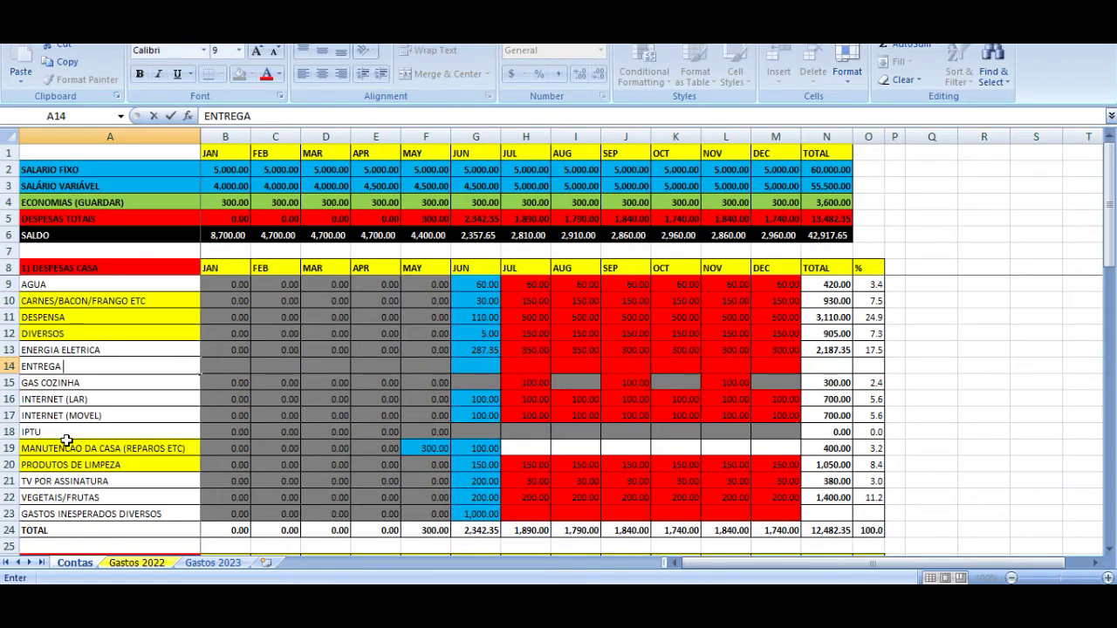
type("DE COMIDA (DELIVERY/IFOOD)")
key("Return")
key("Up")
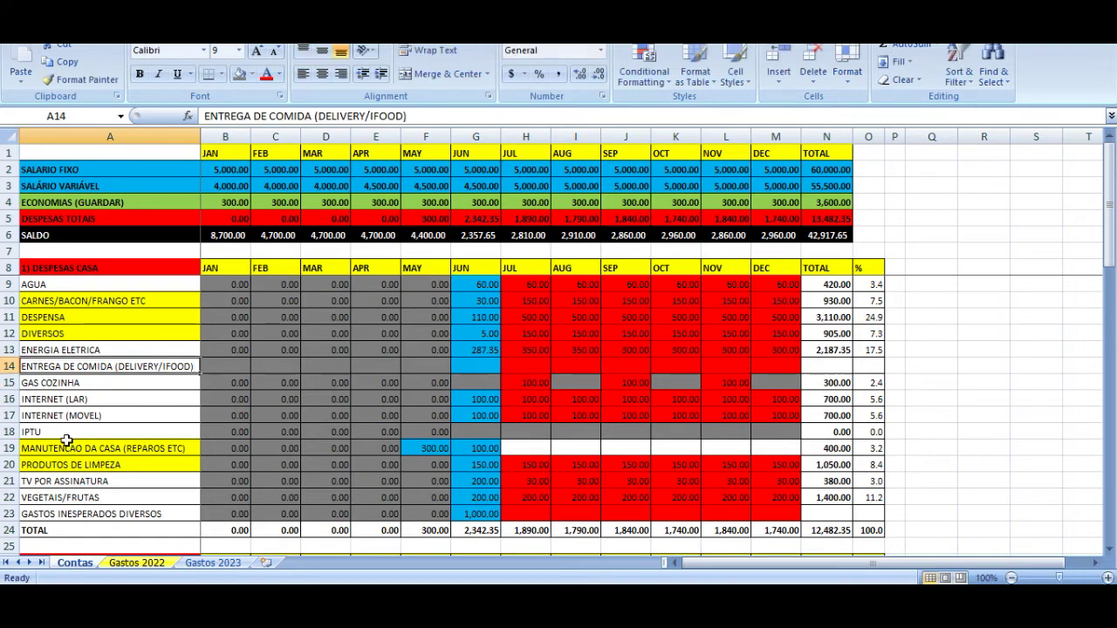
- Copy January's ENERGIA ELETRICA zero into January through May of the ENTREGA DE COMIDA row, B14:F14
key("Right")
key("Up")
key("ctrl+c")
key("Down")
key("shift+Right")
key("shift+Right")
key("shift+Right")
key("shift+Right")
key("ctrl+v")
key("Right")
key("Right")
key("Left")
key("Left")
key("Left")
key("Right")
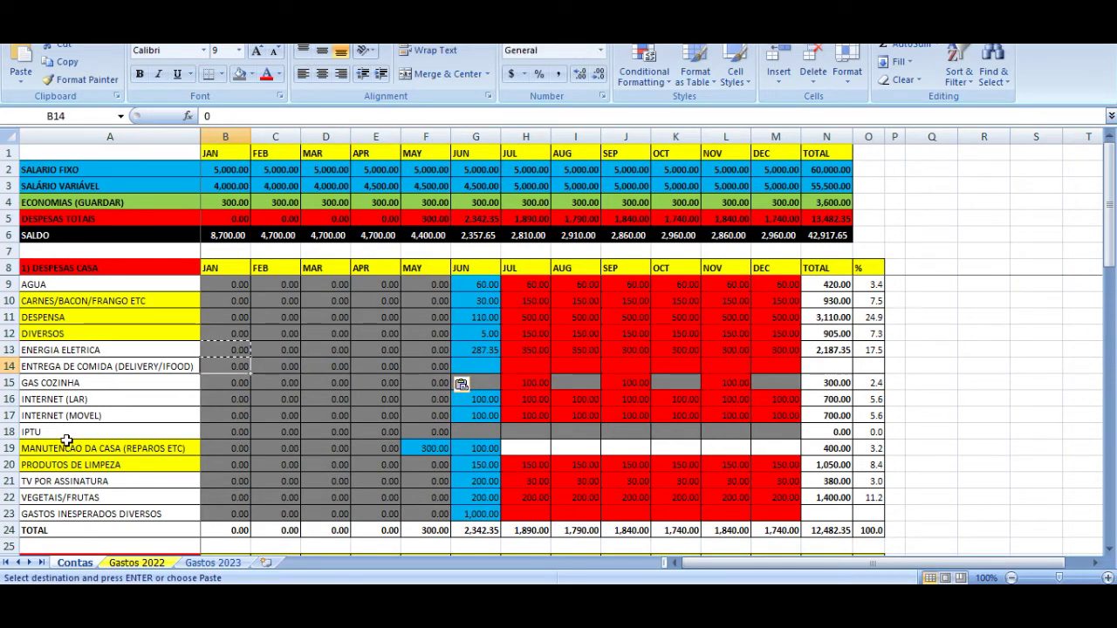
- Enter 150 as June's ENTREGA DE COMIDA amount in G14
key("Right")
key("Right")
key("Right")
key("Right")
key("Right")
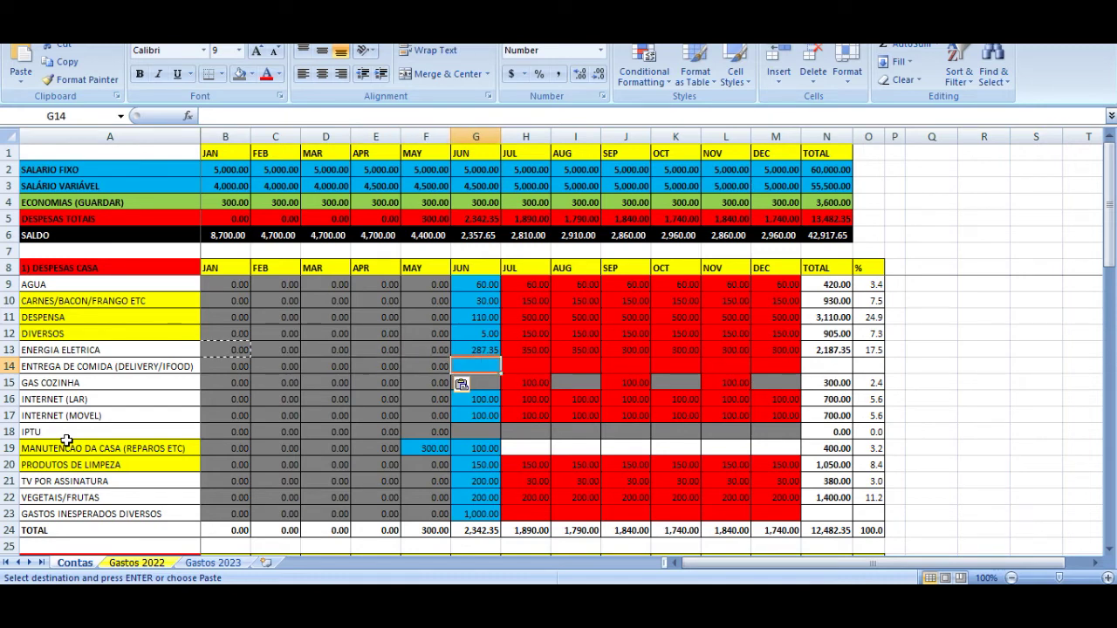
type("150")
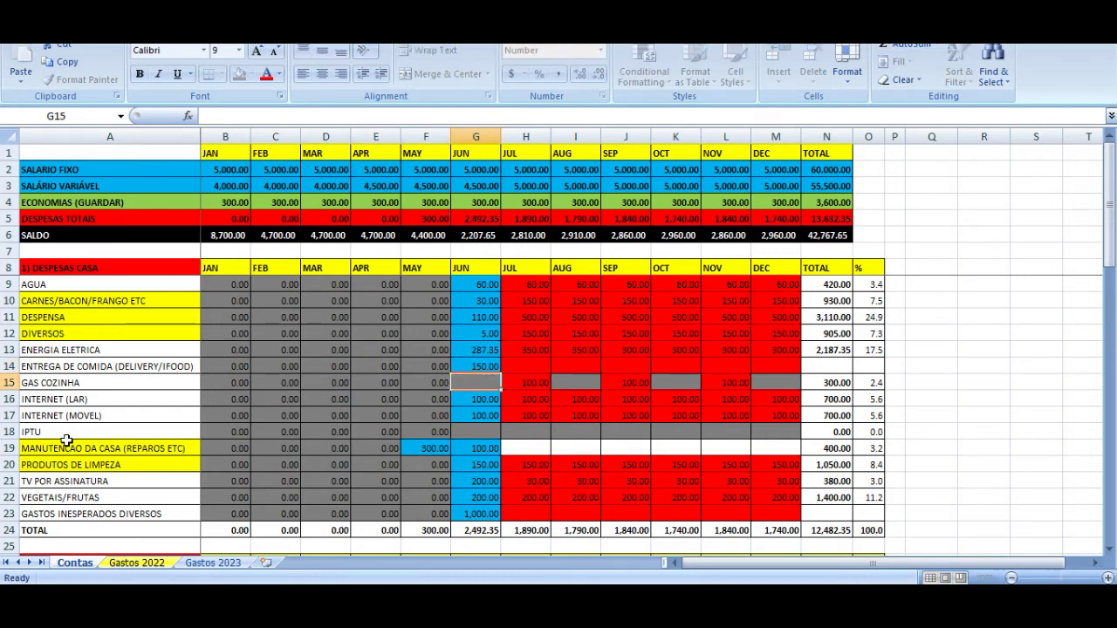
- Copy July's blank red ENTREGA DE COMIDA cell over June's G14 and set its value to 150
key("Right")
key("ctrl+c")
key("Left")
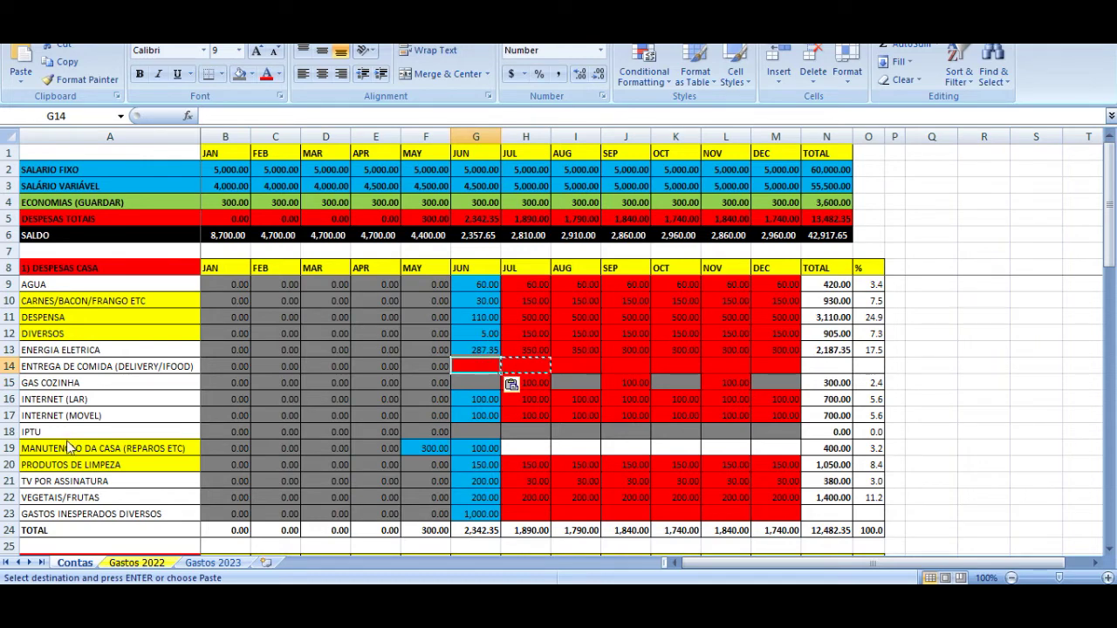
key("Return")
type("150")
key("Return")
- Copy June's ENTREGA DE COMIDA value of 150 to July through December in H14:M14
key("Up")
key("ctrl+c")
key("Right")
key("shift+Right")
key("shift+Right")
key("shift+Right")
key("shift+Right")
key("shift+Right")
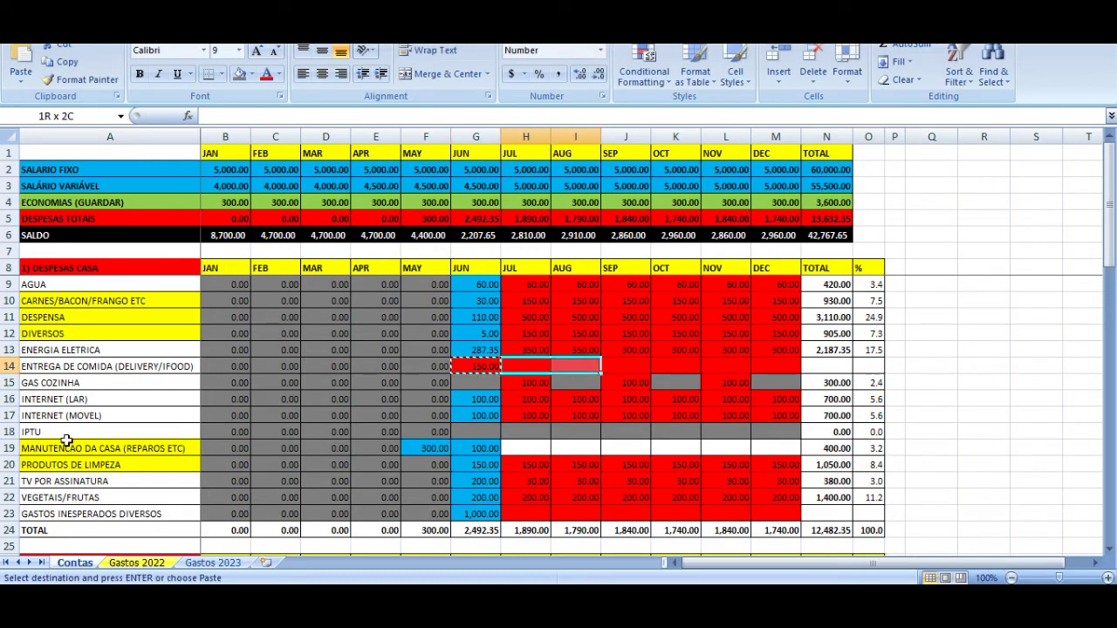
key("ctrl+v")
key("Right")
key("Right")
key("Right")
key("Right")
key("Right")
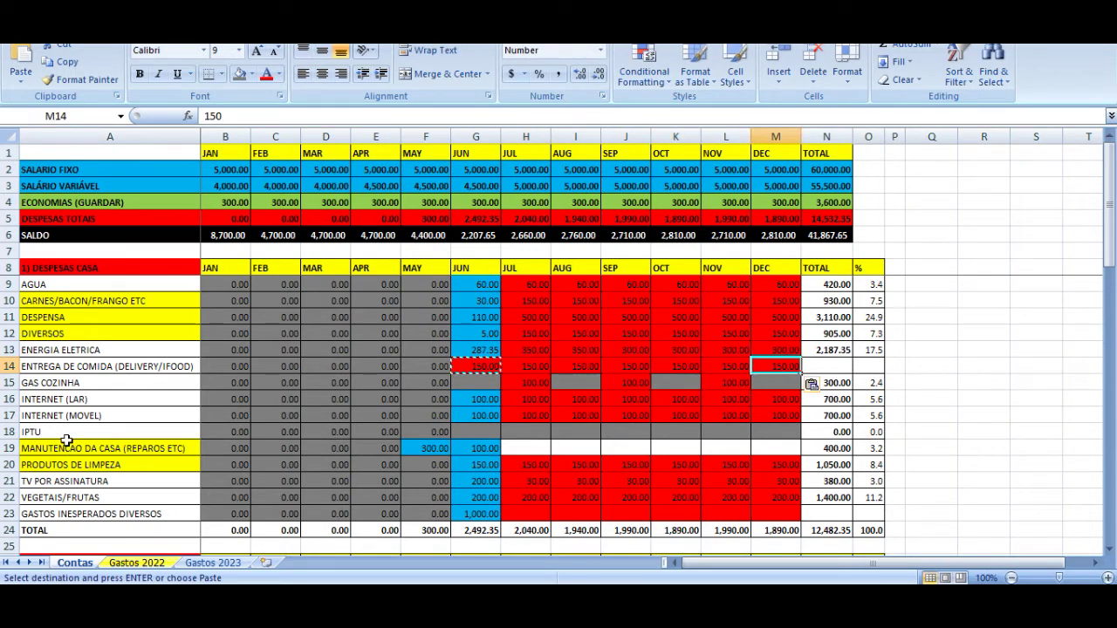
- Copy the TOTAL and % formulas from the ENERGIA ELETRICA row into N14:O14 for ENTREGA DE COMIDA
key("Right")
key("Up")
key("shift+Right")
key("ctrl+c")
key("Down")
key("ctrl+v")
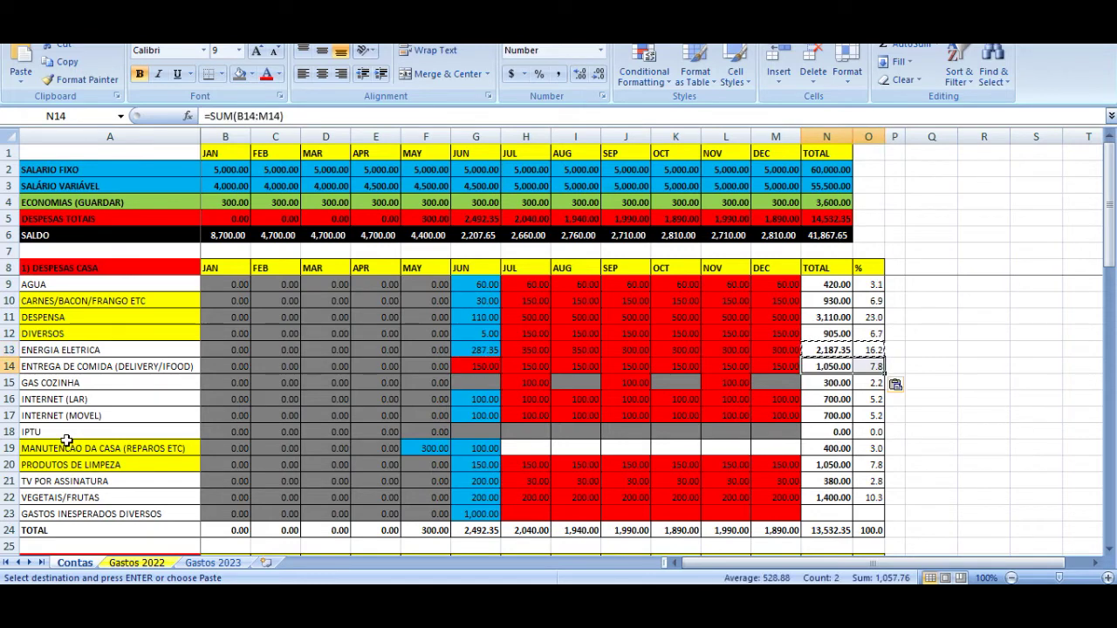
key("Escape")
- Check the ENTREGA DE COMIDA row from the TOTAL column back to June and across the earlier months
key("Left")
key("Left")
key("Left")
key("Left")
key("Left")
key("Left")
key("Left")
key("Left")
key("Left")
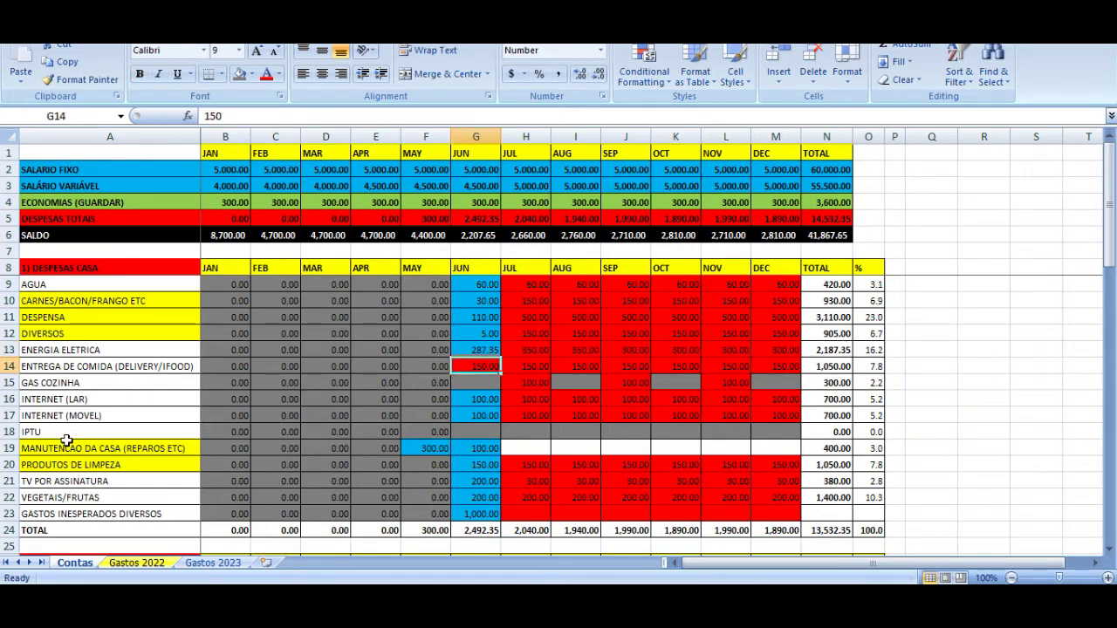
key("Right")
key("shift+Left")
key("shift+Left")
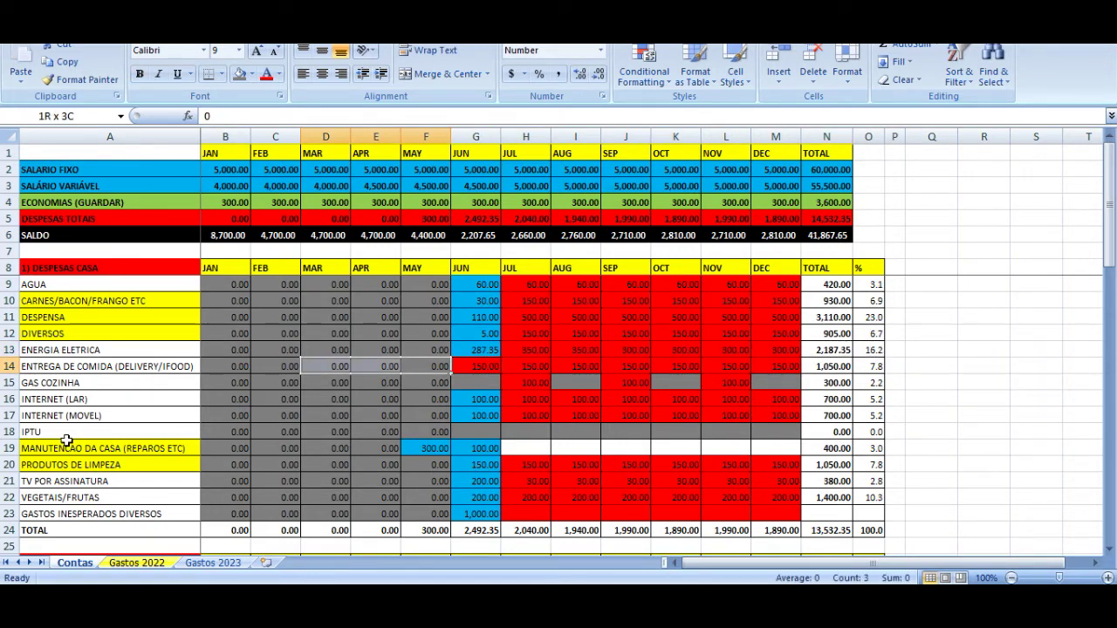
key("shift+Left")
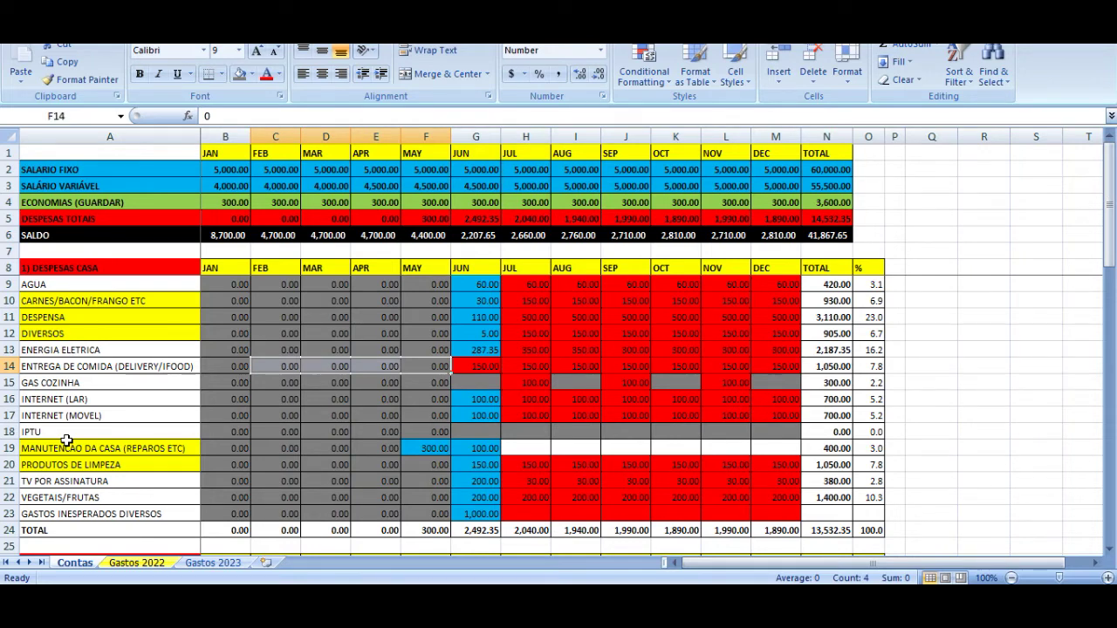
key("Left")
key("Right")
key("Right")
key("Right")
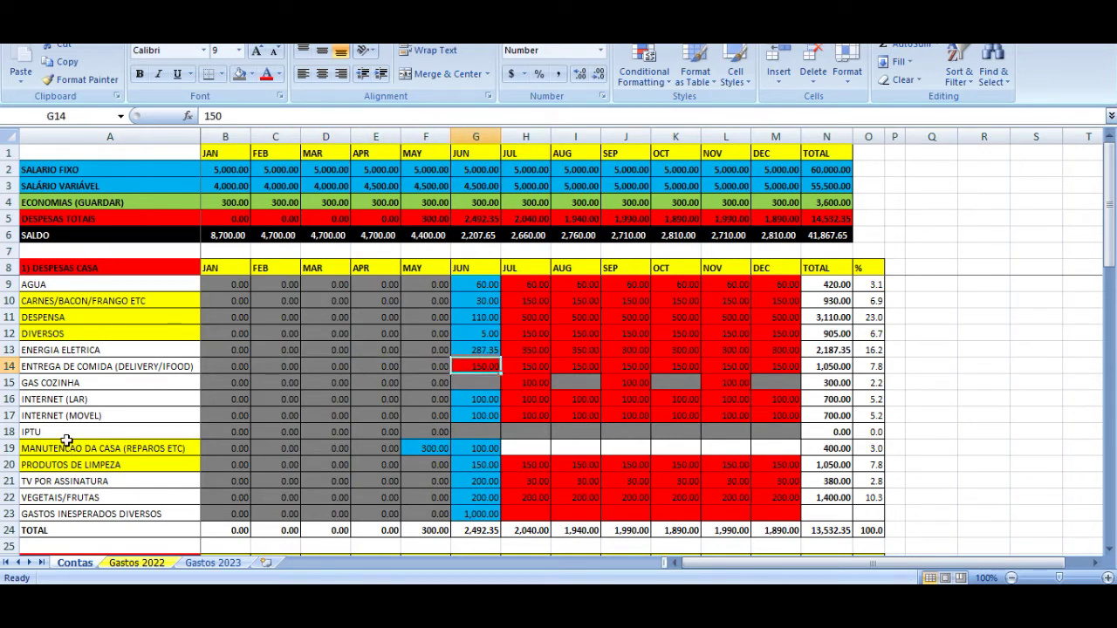
- Examine ENTREGA DE COMIDA's June to November forecasts, and the row from its label to July
key("Left")
key("shift+Right")
key("shift+Right")
key("shift+Right")
key("shift+Right")
key("shift+Right")
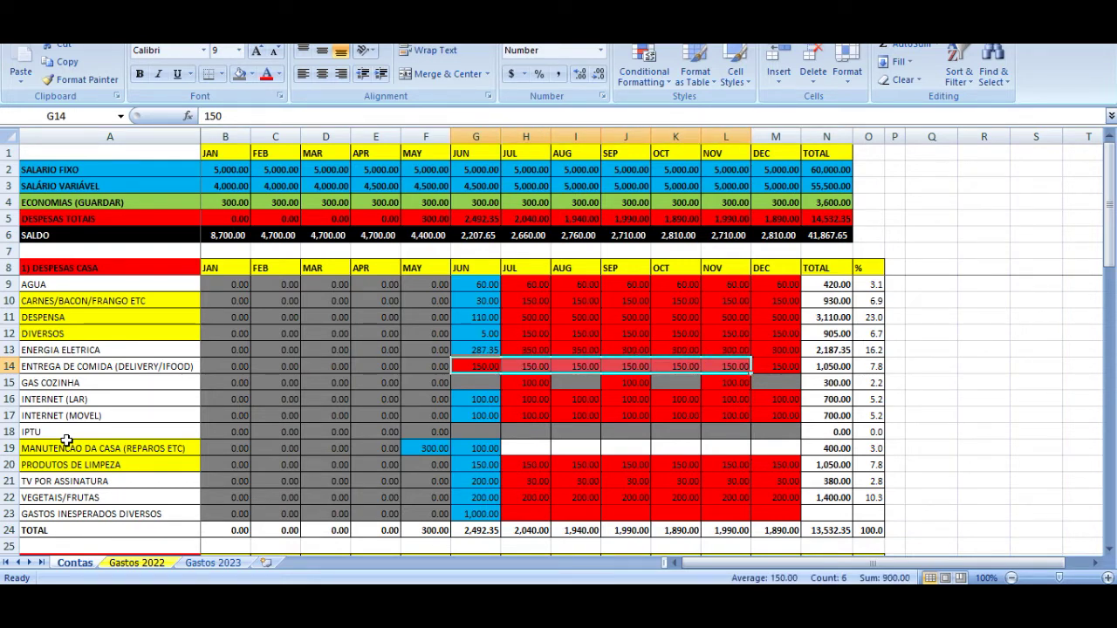
key("Left")
key("Left")
key("Left")
key("Left")
key("Left")
key("Left")
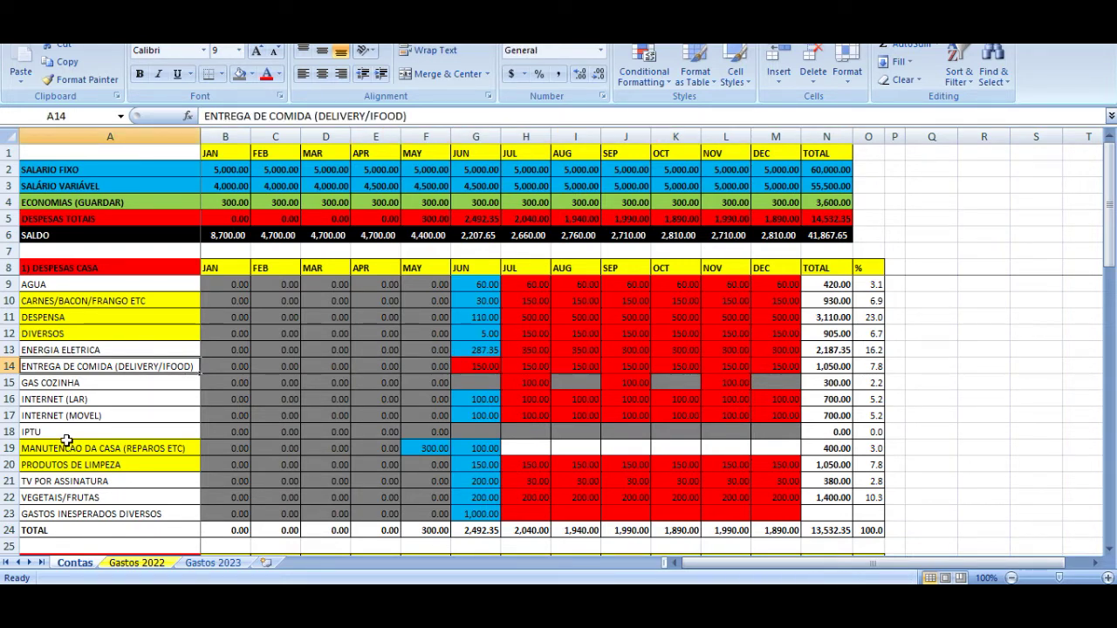
key("Right")
key("Right")
key("Right")
key("Right")
key("Right")
key("Right")
key("Right")
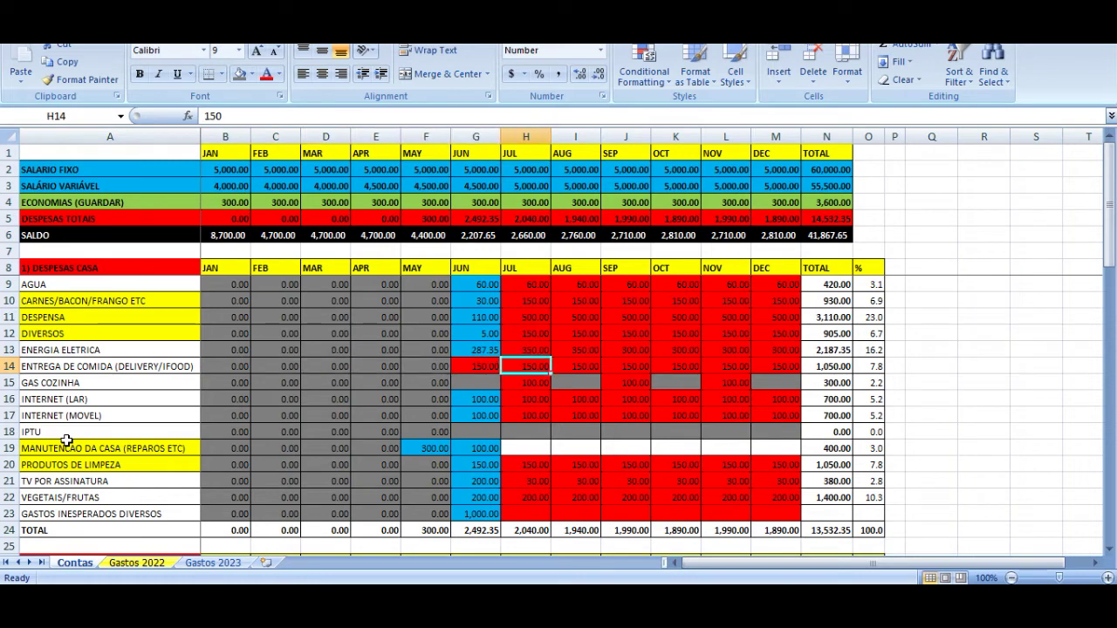
key("Left")
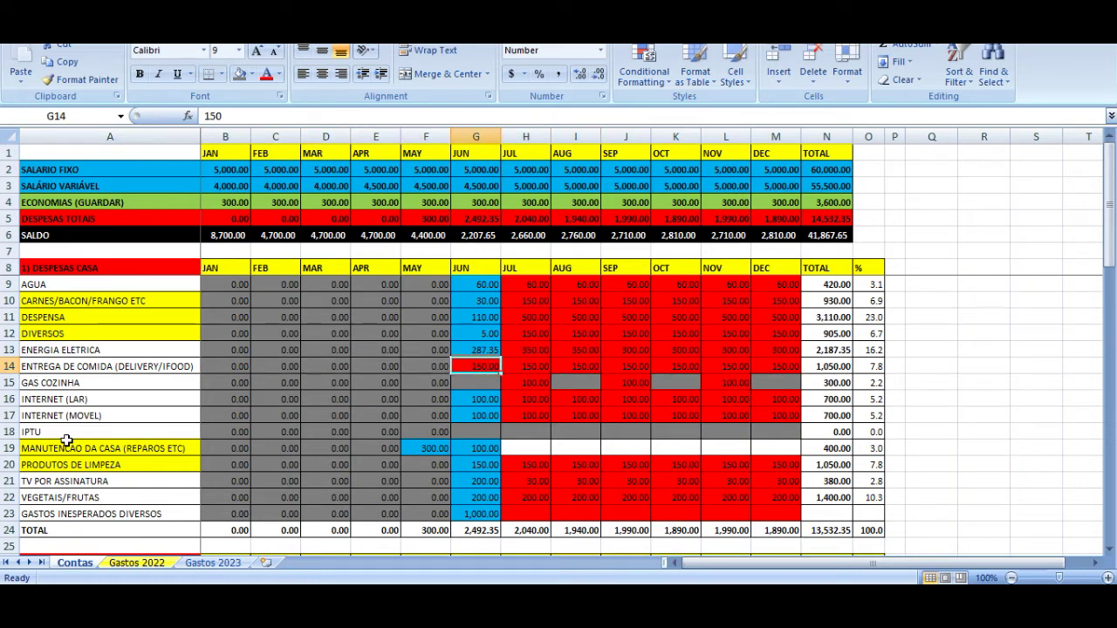
- Check the ENTREGA DE COMIDA forecasts across June to December in G14:M14
key("Right")
key("Right")
key("Right")
key("Right")
key("Right")
key("Right")
key("Right")
key("Left")
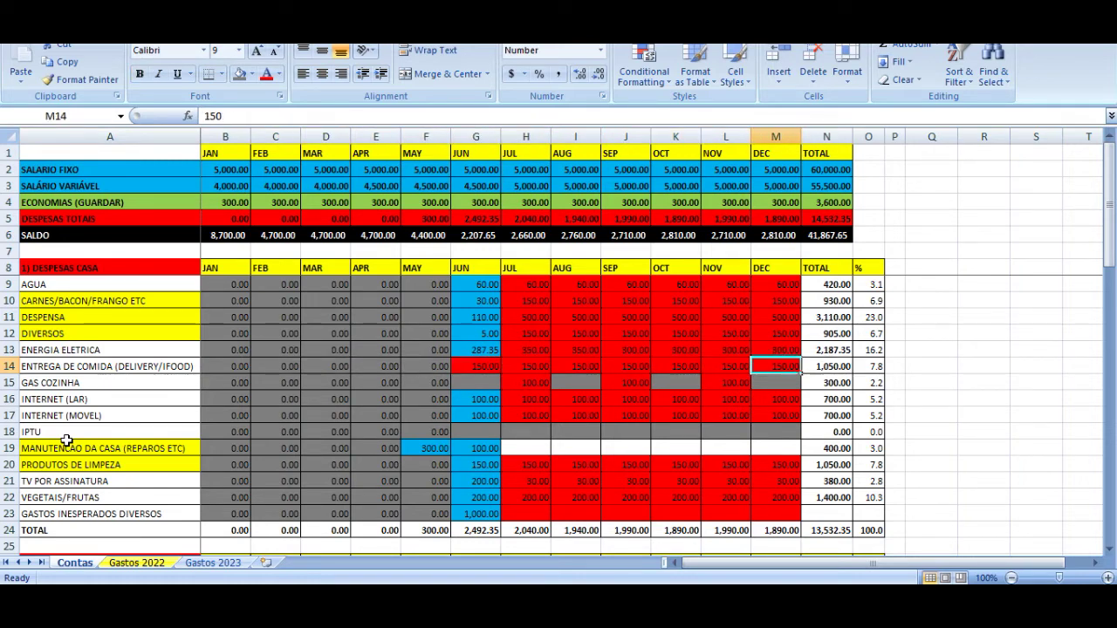
key("shift+Left")
key("shift+Left")
key("shift+Left")
key("shift+Left")
key("shift+Left")
key("shift+Left")
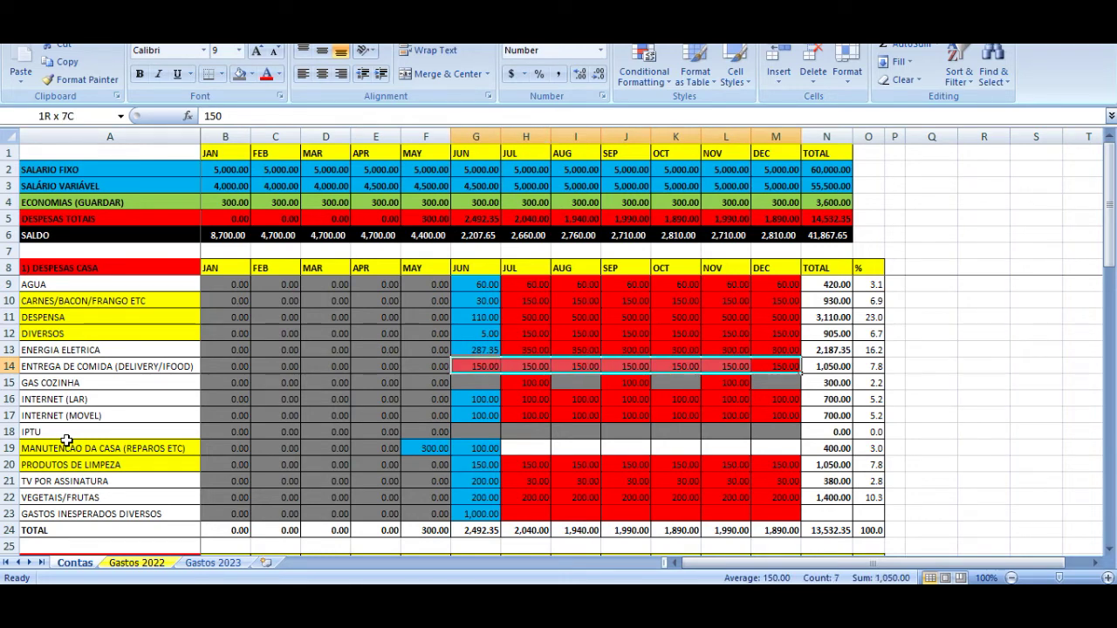
- Inspect the TOTAL and % formulas of the ENTREGA DE COMIDA row and return to its June forecast
key("Right")
key("Right")
key("Left")
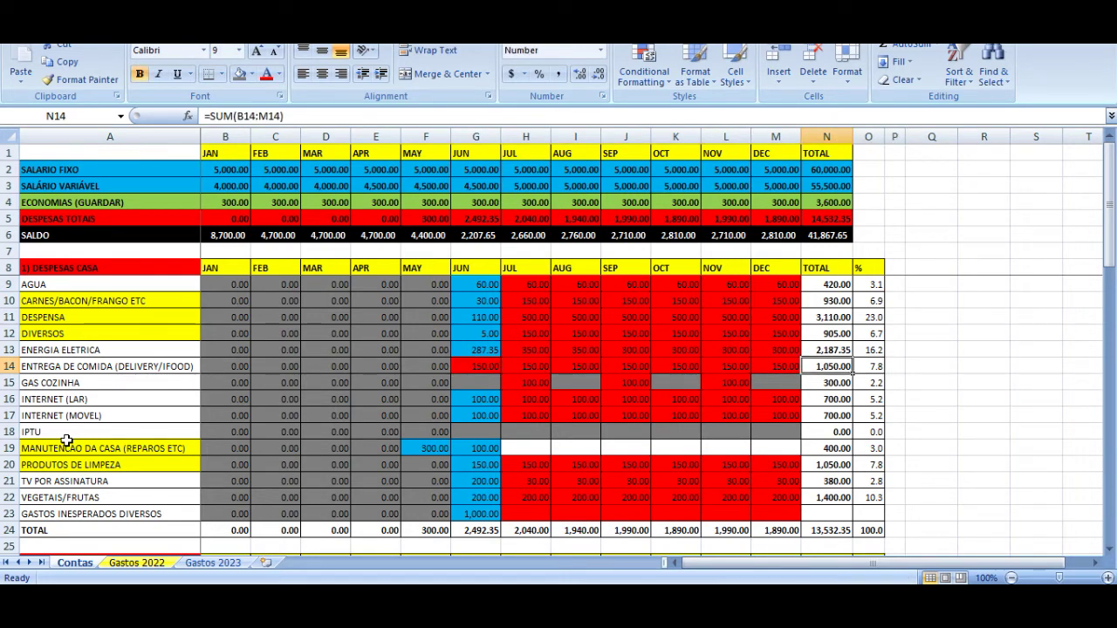
key("Right")
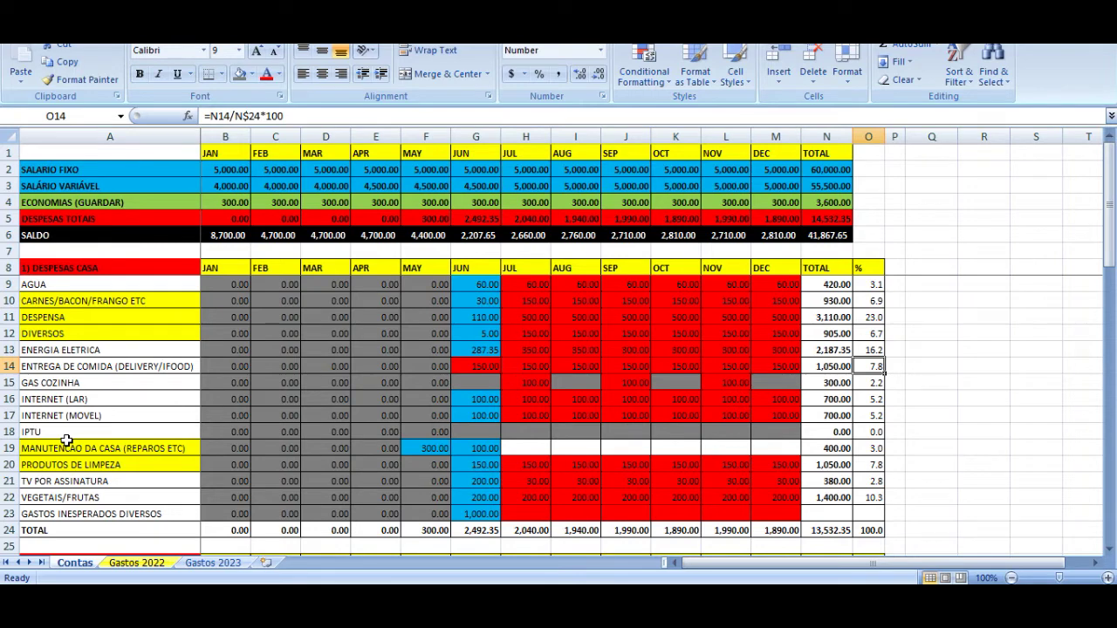
key("Left")
key("Right")
key("Left")
key("Left")
key("Left")
key("Left")
key("Left")
key("Left")
key("Left")
key("Left")
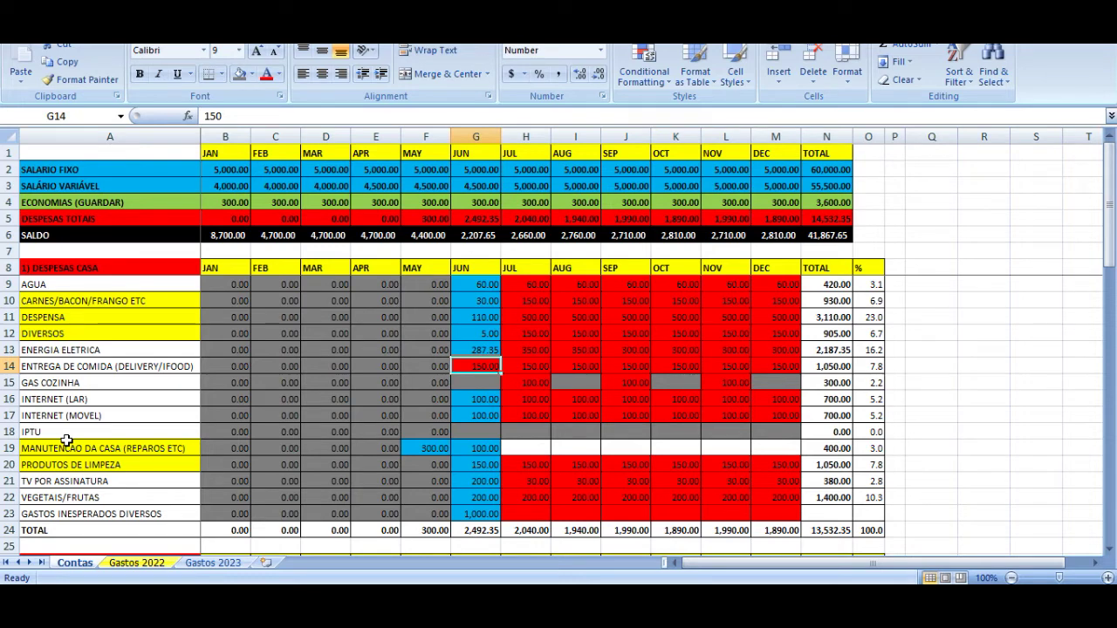
- Set June's ENTREGA DE COMIDA forecast to 50 and copy it to July through December in H14:M14
type("50")
key("Return")
key("Up")
key("ctrl+c")
key("Right")
key("shift+Right")
key("shift+Right")
key("shift+Right")
key("shift+Right")
key("shift+Right")
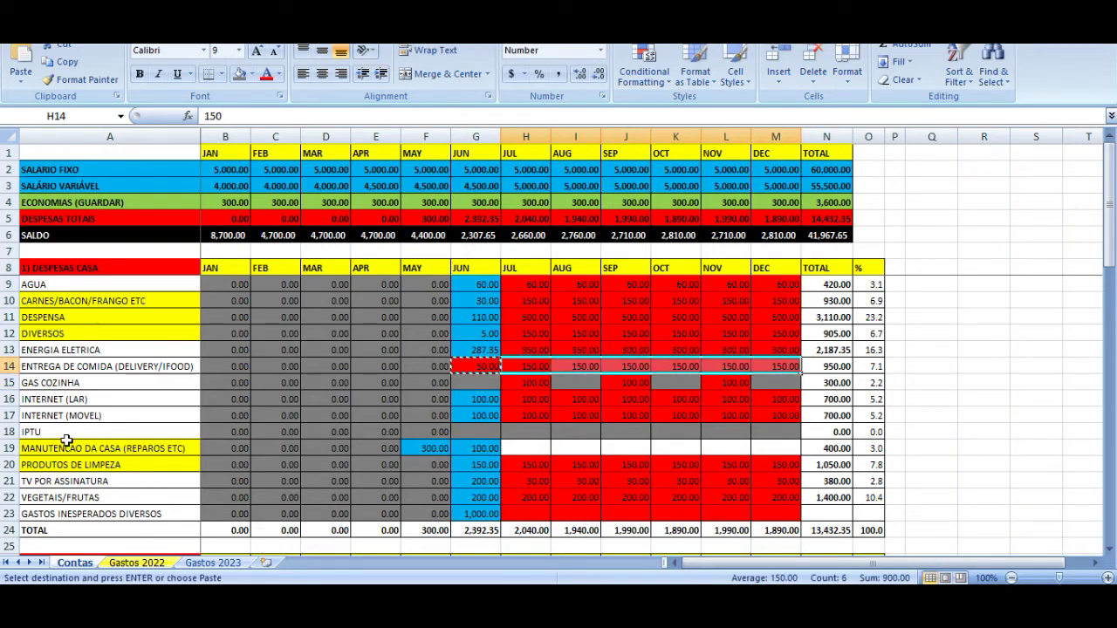
key("ctrl+v")
key("Left")
key("Home")
key("Escape")
- Look through the expense rows below ENTREGA DE COMIDA and return to the start of the DESPESAS - TRANSPORTE block
key("Down")
key("Right")
key("Right")
key("Down")
key("Down")
key("Down")
key("Down")
key("Down")
key("Down")
key("Down")
key("Down")
key("Down")
key("Down")
key("Down")
key("Down")
key("Down")
key("Down")
key("Down")
key("Down")
key("Down")
key("Down")
key("Down")
key("Down")
key("Up")
key("Up")
key("Up")
key("Up")
key("Up")
key("Up")
key("Up")
key("Up")
key("Up")
key("Up")
key("Up")
key("Up")
key("Up")
- Enter 1000 as January's CARRO - PRESTACAO in B27 and fill the cell light blue
key("Left")
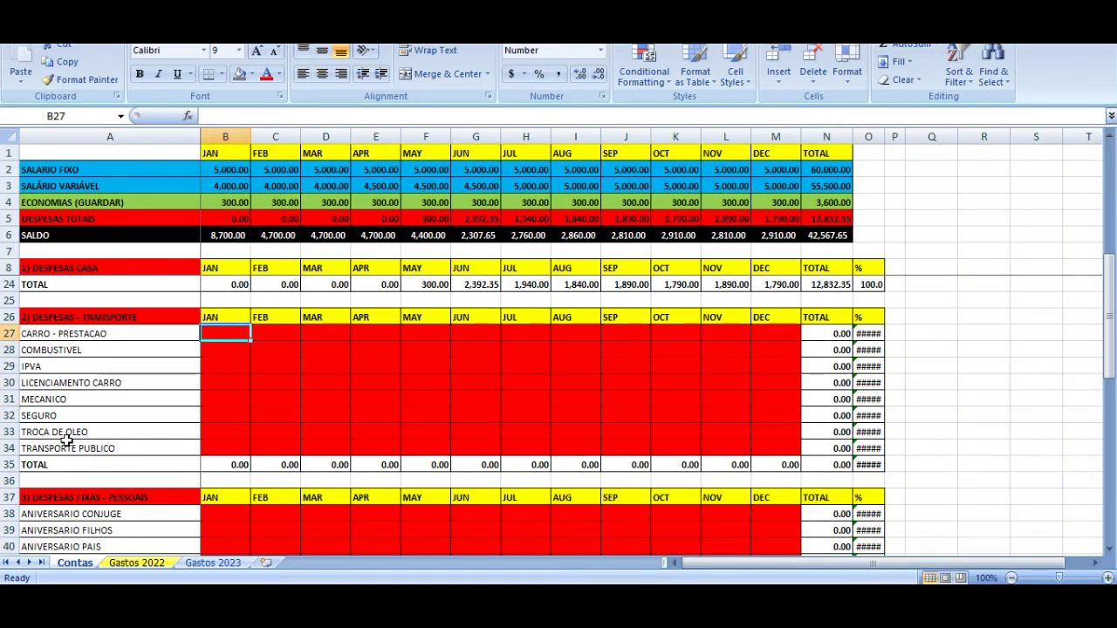
type("1000")
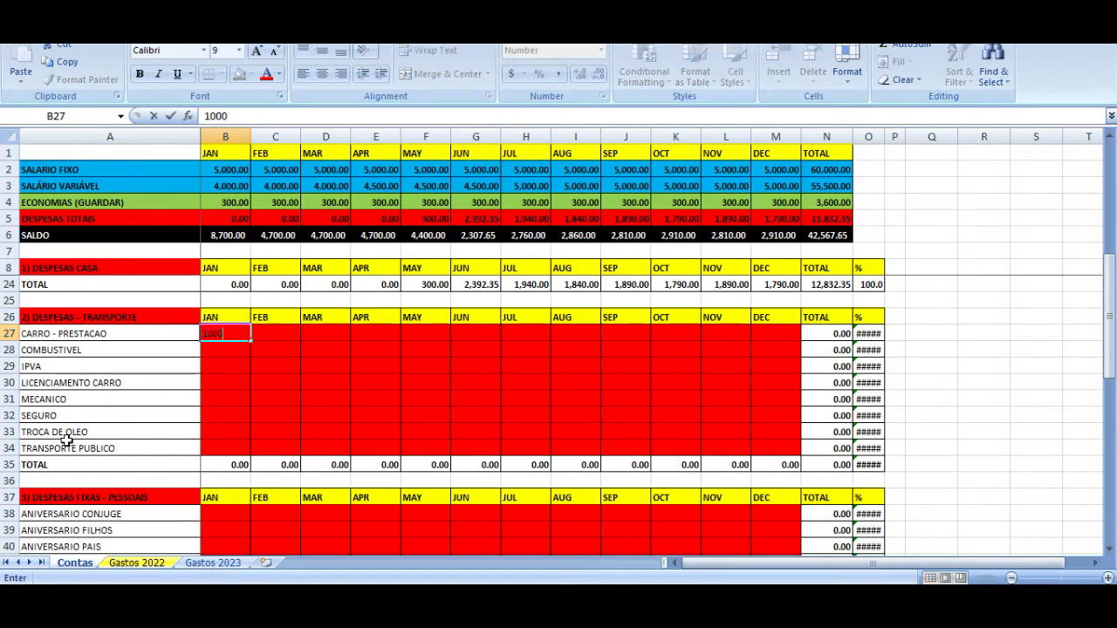
key("Return")
key("Up")
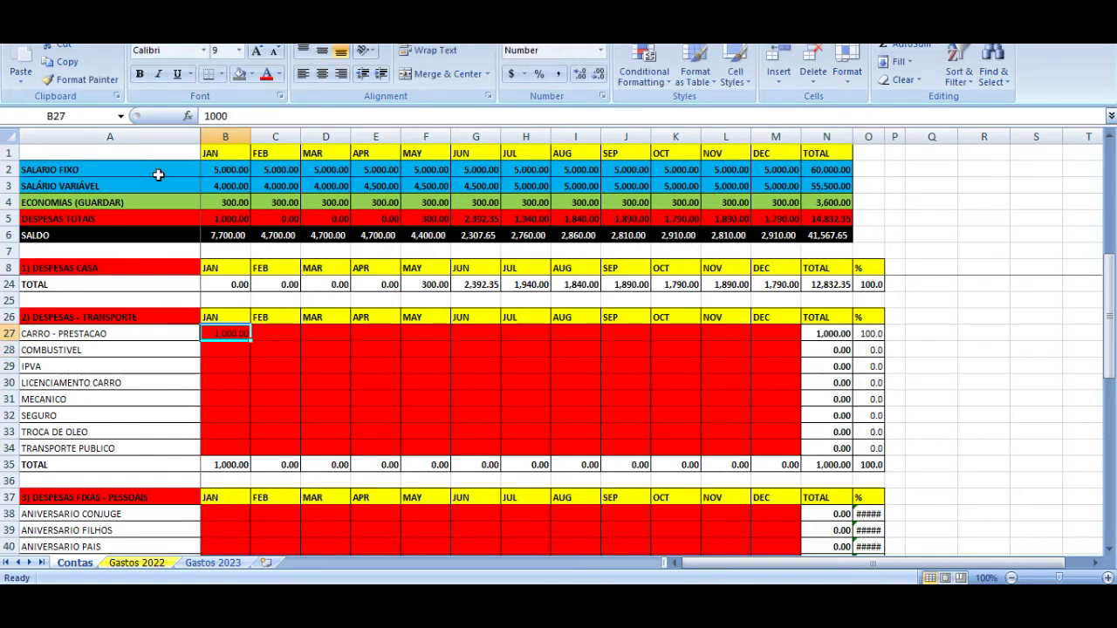
left_click(253, 80)
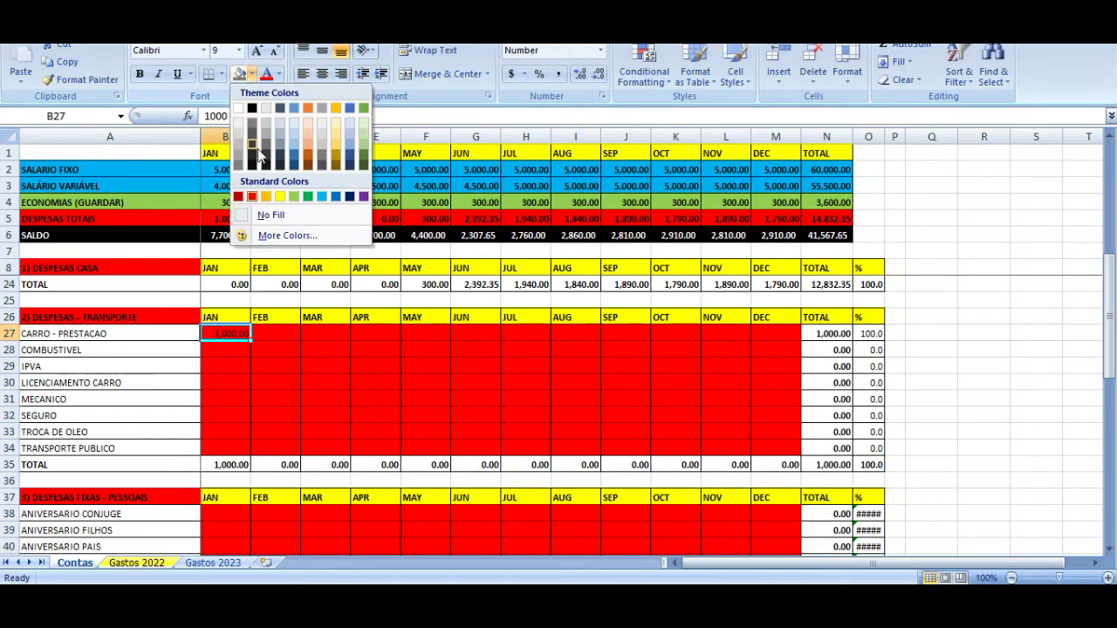
left_click(319, 199)
- Copy January's CARRO - PRESTACAO value with its blue fill to February through June in C27:G27
key("ctrl+c")
key("Right")
key("shift+Right")
key("shift+Right")
key("shift+Right")
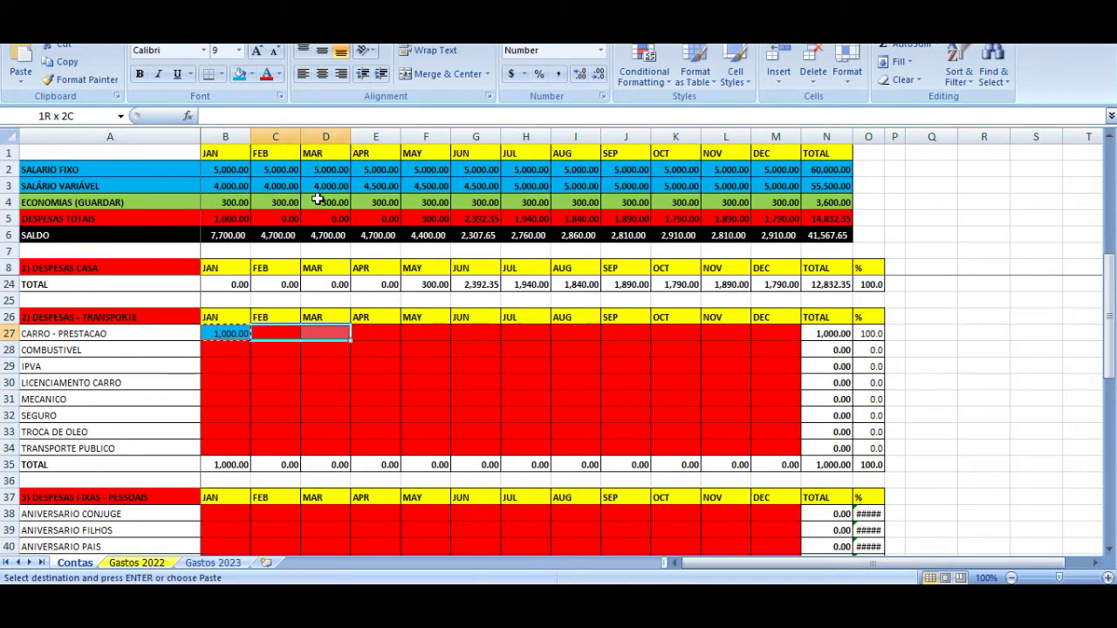
key("shift+Right")
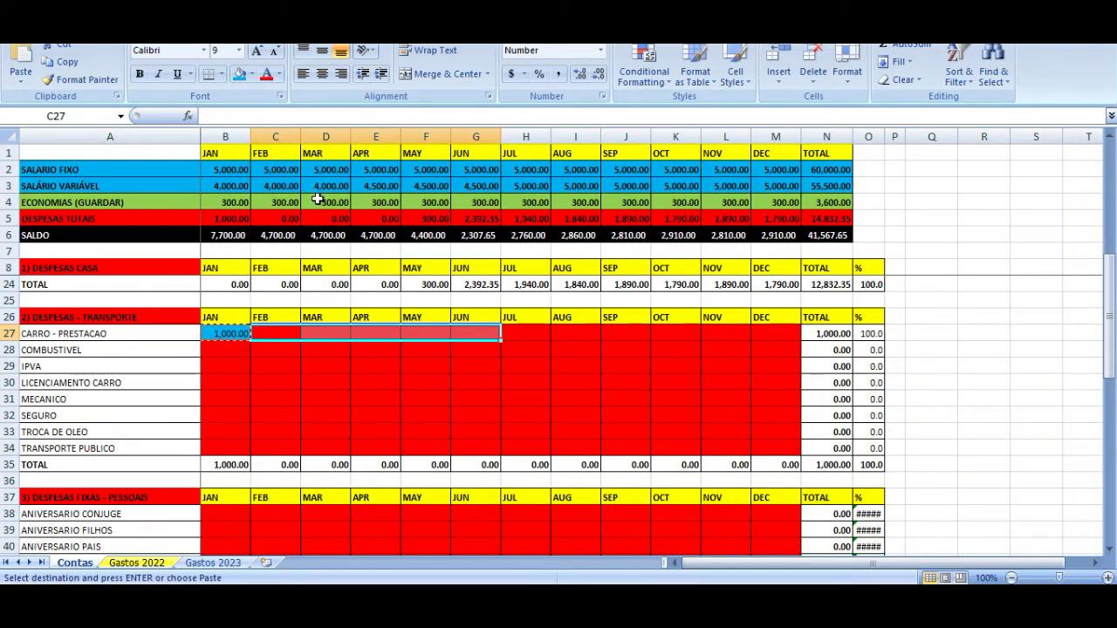
key("ctrl+v")
- Enter 1,000 as July's CARRO - PRESTACAO forecast in H27
key("Down")
key("Up")
key("Right")
key("Right")
key("Right")
key("Right")
key("Right")
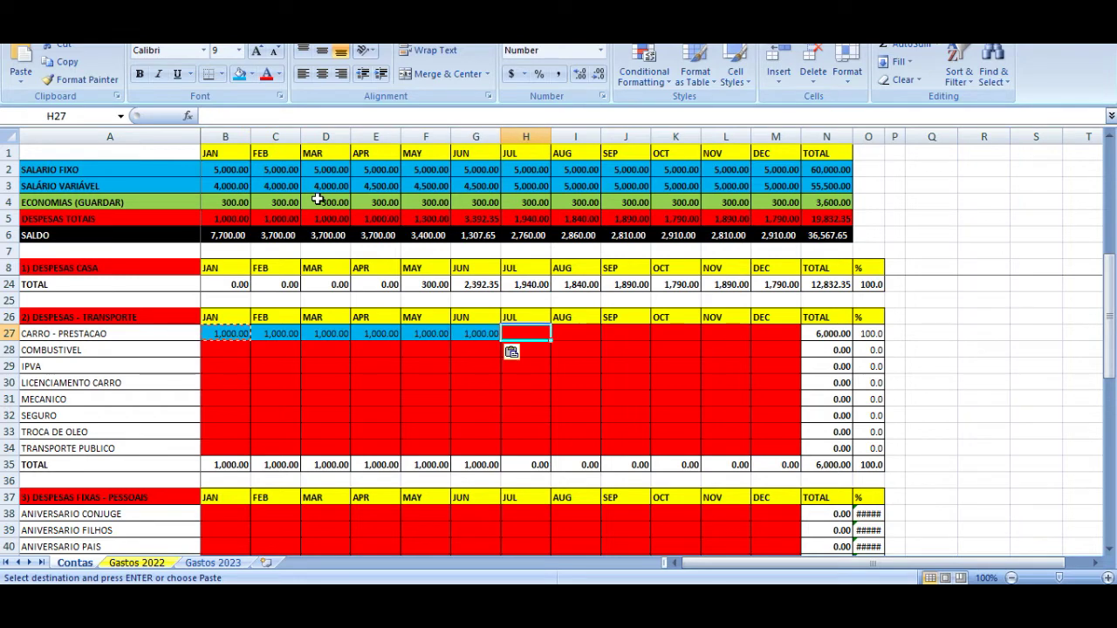
type("100")
key("Return")
key("Up")
type("1")
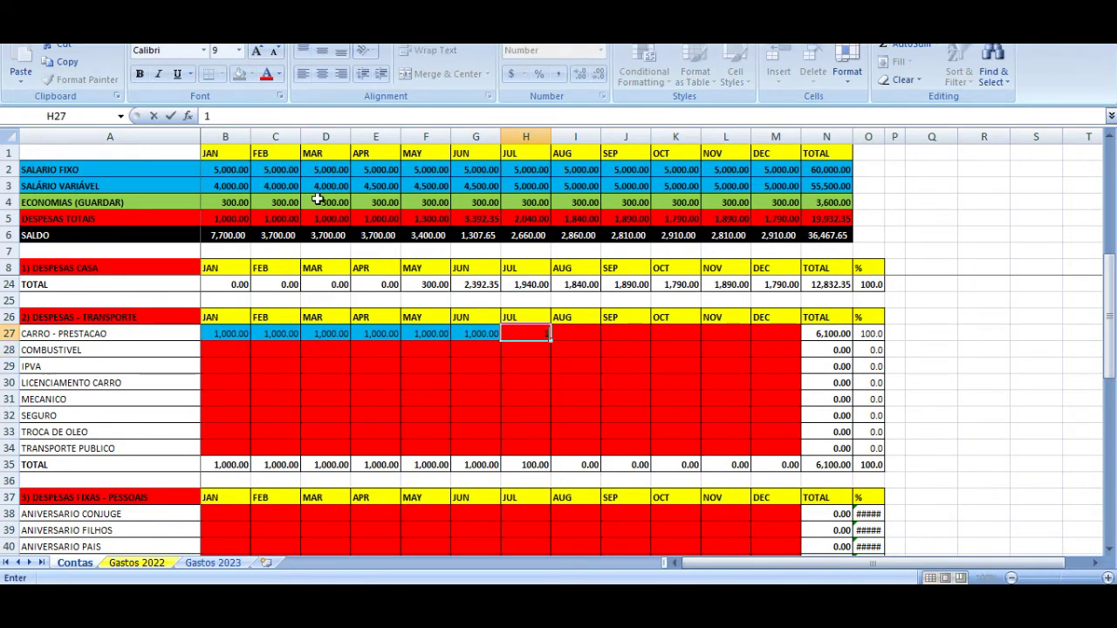
type(",000")
key("Return")
- Copy July's CARRO - PRESTACAO forecast to August through December in I27:M27
key("Up")
key("ctrl+c")
key("Right")
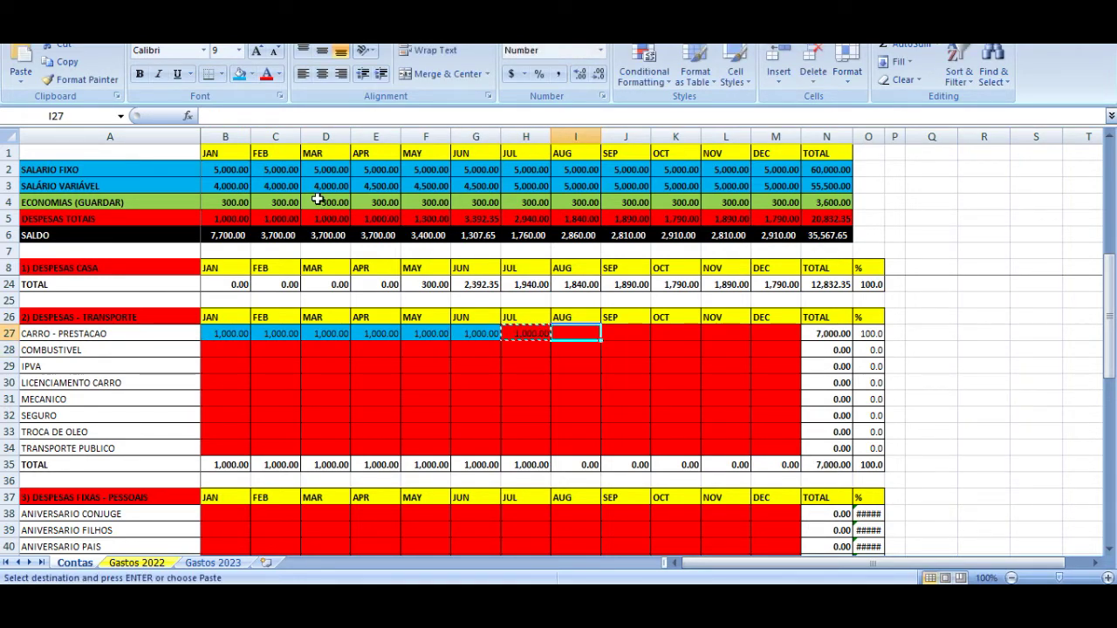
key("shift+Right")
key("shift+Right")
key("shift+Right")
key("shift+Right")
key("Return")
- Enter 500 as January's COMBUSTIVEL value in B28
key("Left")
key("Left")
key("Left")
key("Left")
key("Left")
key("Left")
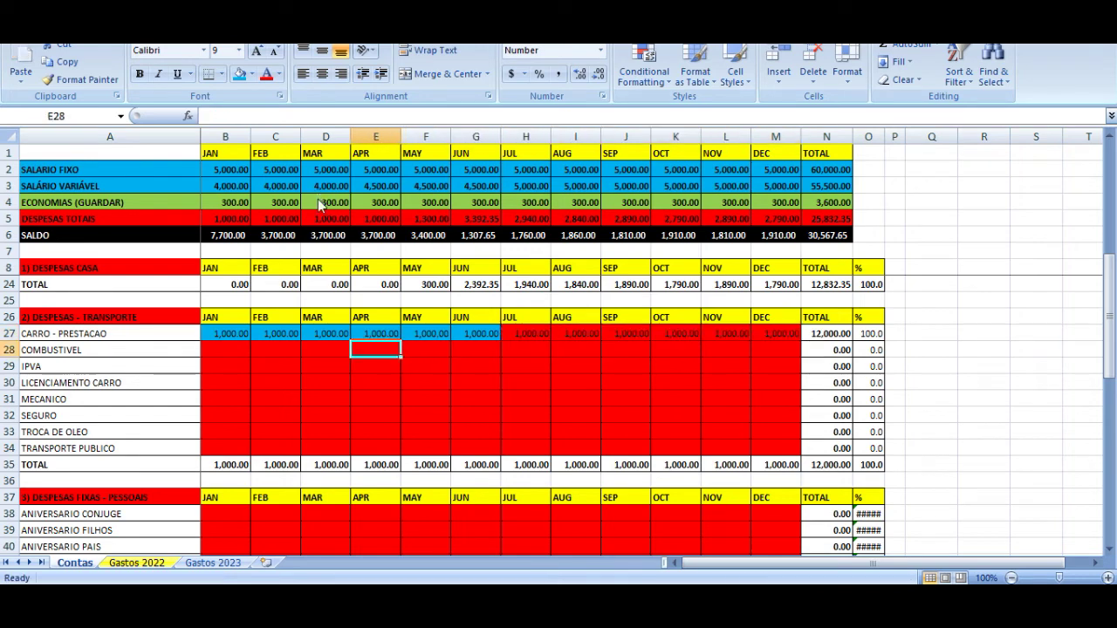
key("Left")
key("Right")
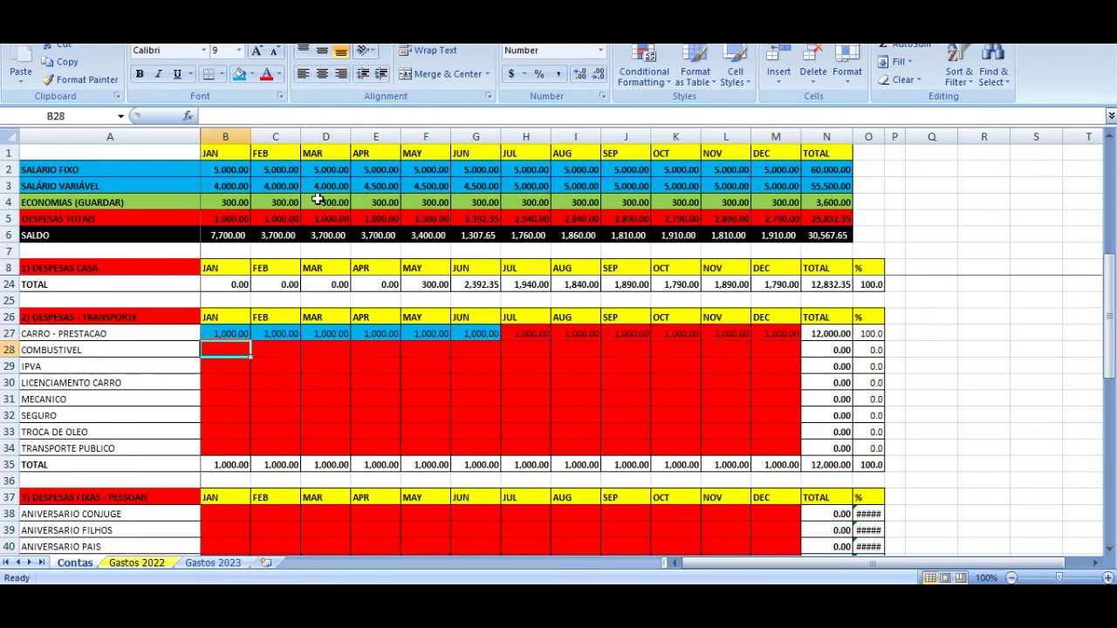
key("Down")
key("Up")
type("50")
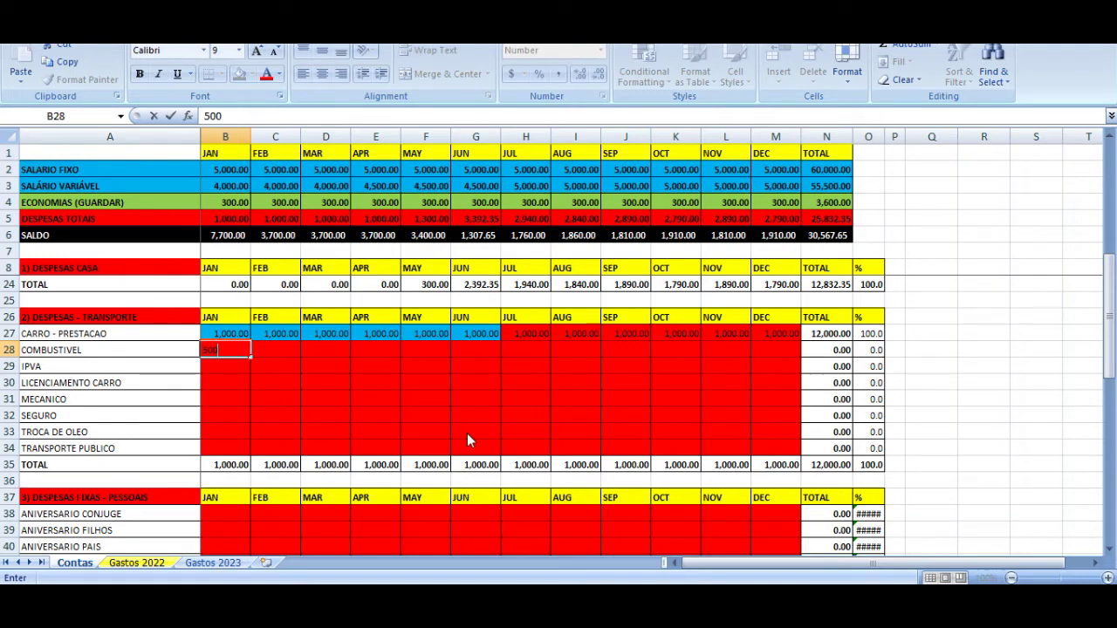
type("0")
key("Return")
- Copy January's COMBUSTIVEL value to February through December in C28:M28
key("Up")
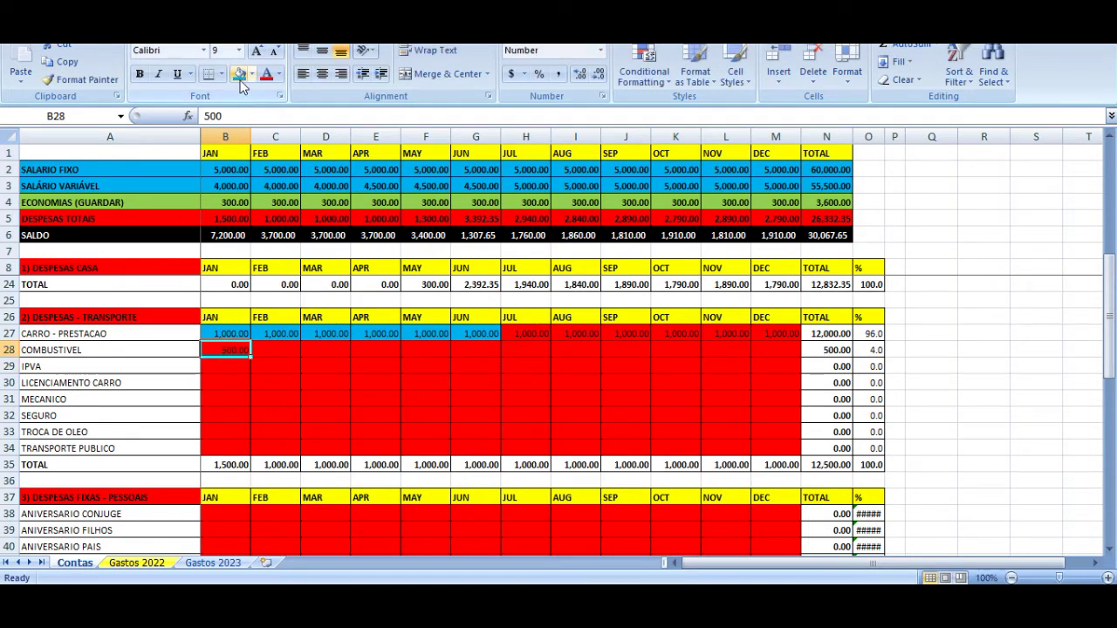
key("ctrl+c")
key("Right")
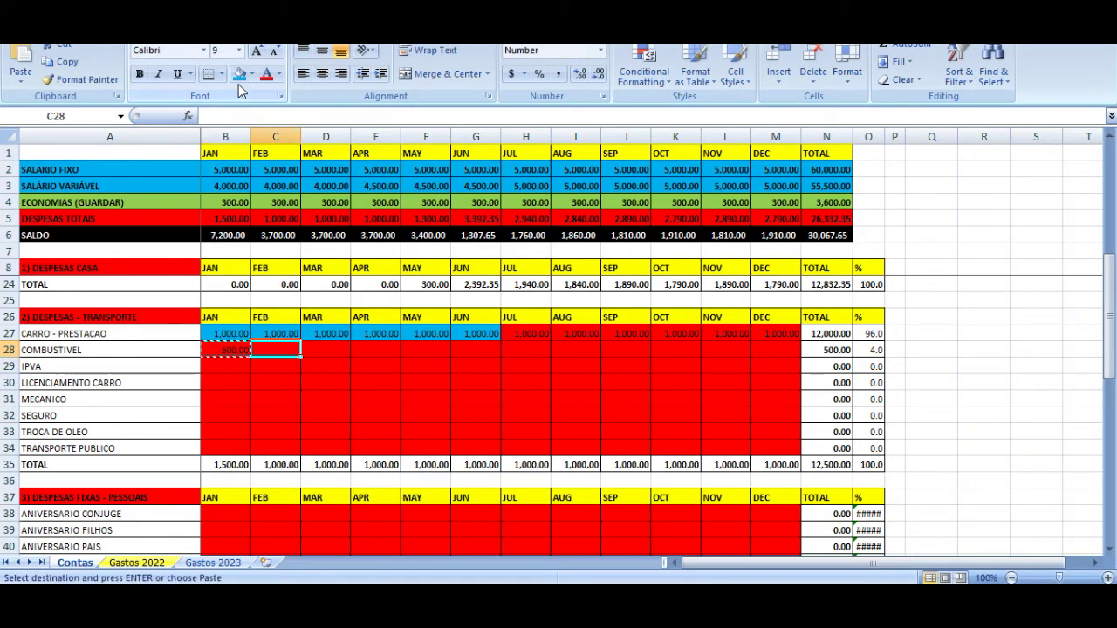
key("shift+Right")
key("shift+Right")
key("shift+Right")
key("shift+Right")
key("shift+Right")
key("shift+Right")
key("shift+Right")
key("shift+Right")
key("shift+Right")
key("shift+Right")
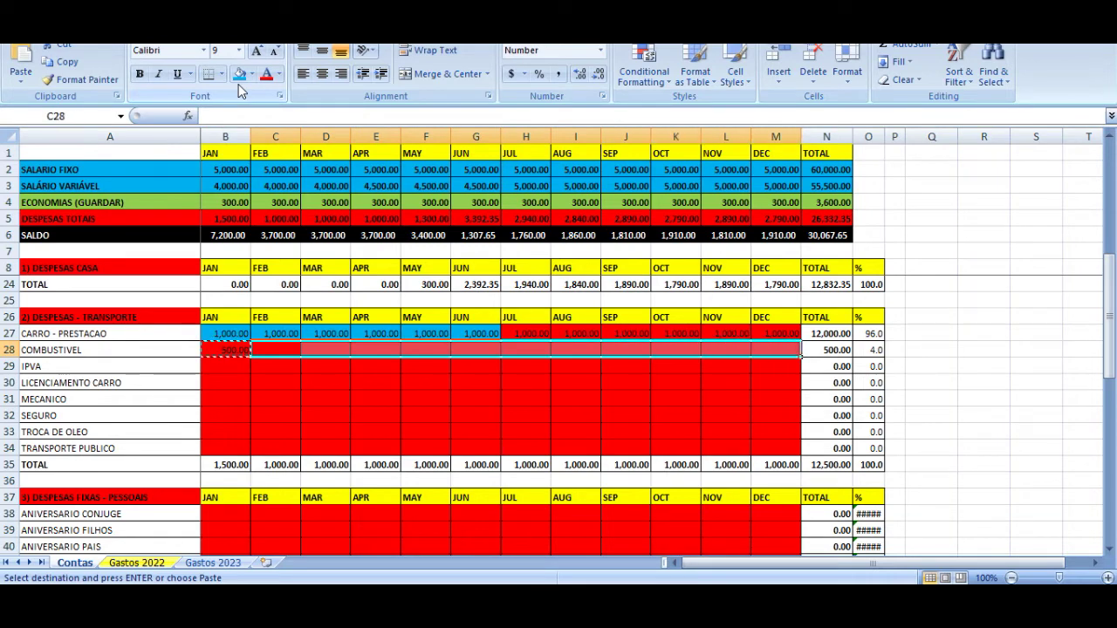
key("ctrl+v")
key("Right")
key("Right")
key("Right")
key("Right")
key("Left")
key("Left")
key("Left")
key("Escape")
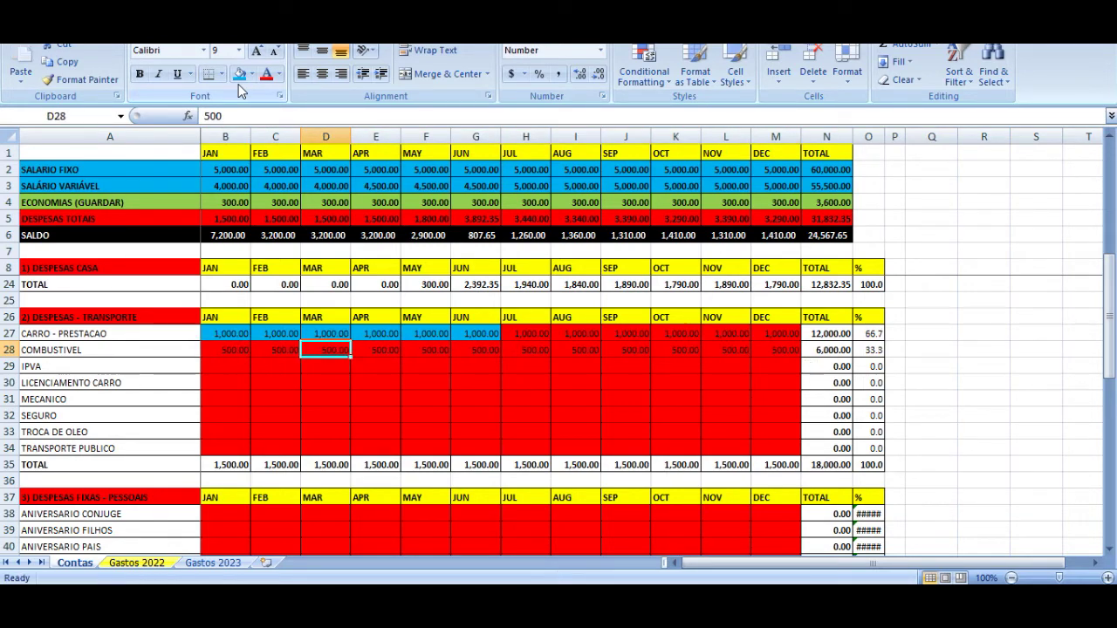
- Fill the January to June COMBUSTIVEL cells B28:G28 with blue
key("Left")
key("Left")
key("shift+Right")
key("shift+Right")
key("shift+Right")
key("shift+Right")
key("shift+Right")
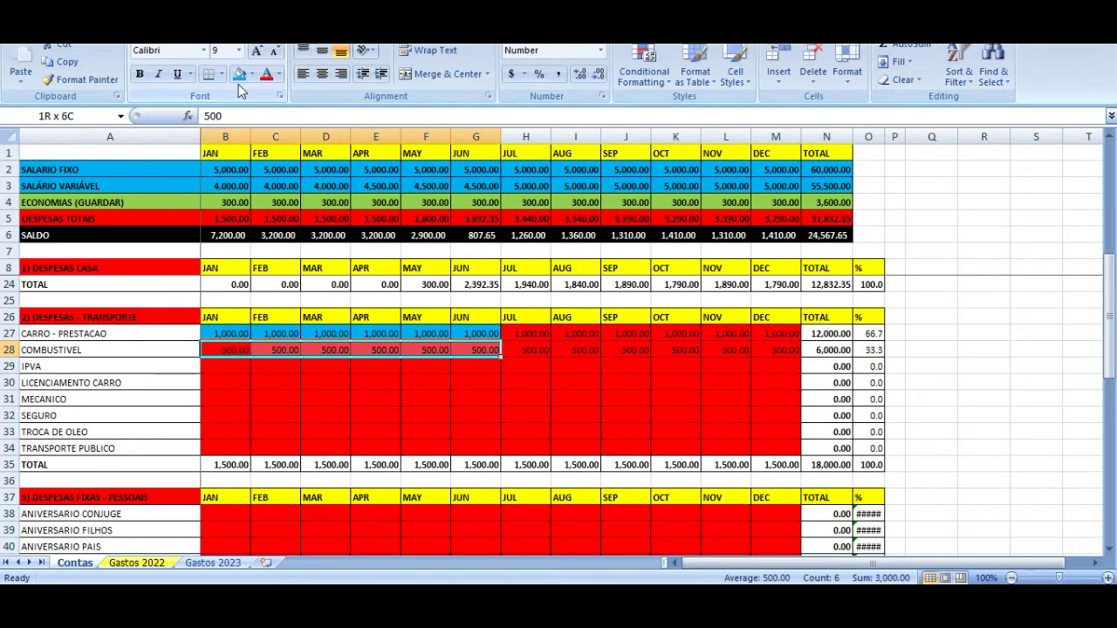
left_click(239, 75)
- Copy July's COMBUSTIVEL cell with its red forecast fill to June in G28
key("Left")
key("Right")
key("Right")
key("Right")
key("Right")
key("Right")
key("Right")
key("Right")
key("ctrl+c")
key("Left")
key("ctrl+v")
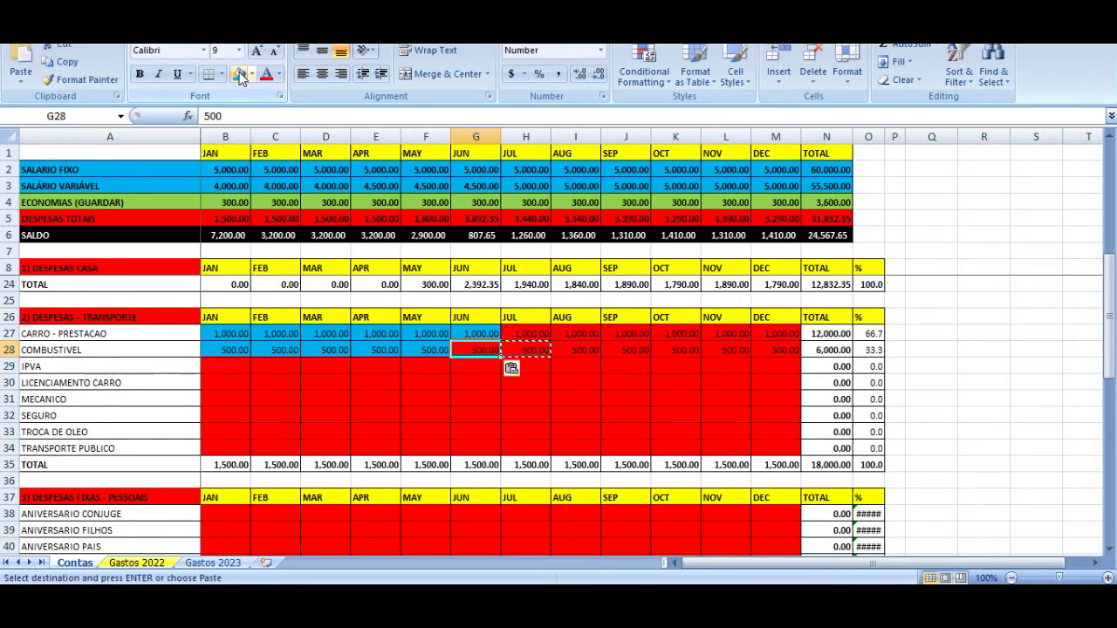
key("Escape")
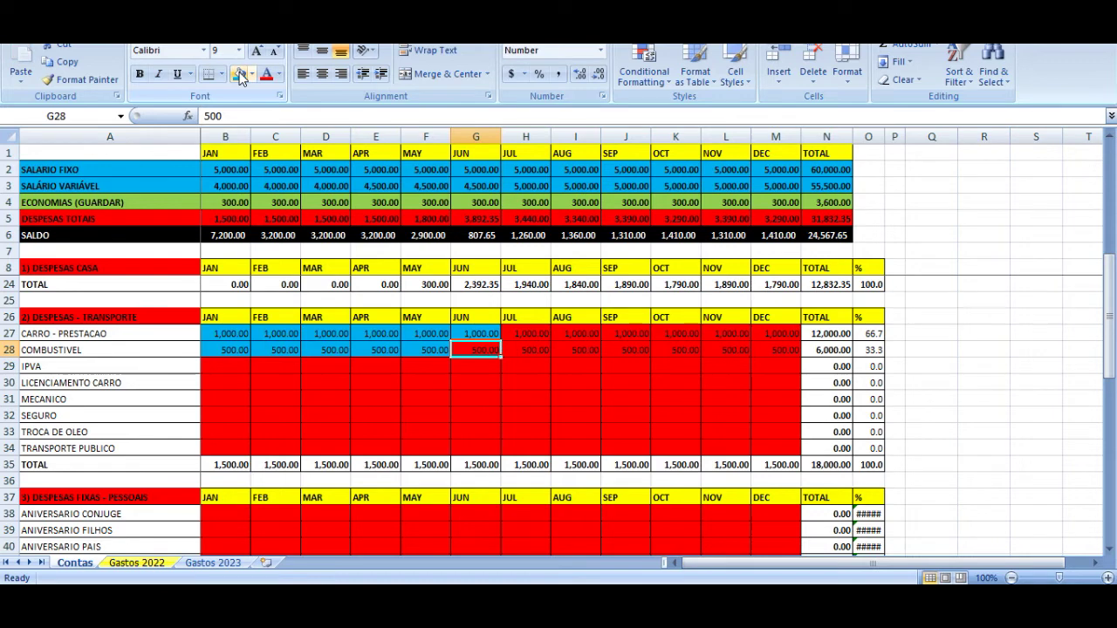
- Try inserting five columns at N:R before the JUL_2022 block in Gastos 2022, and remove them again
left_click(137, 563)
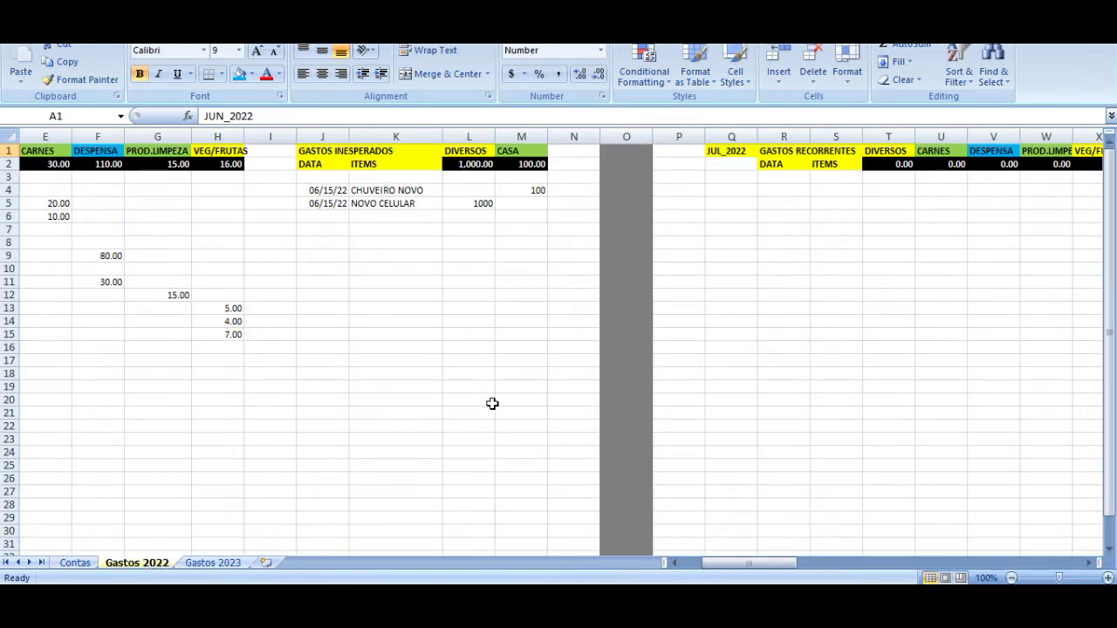
left_click_drag(576, 137, 783, 142)
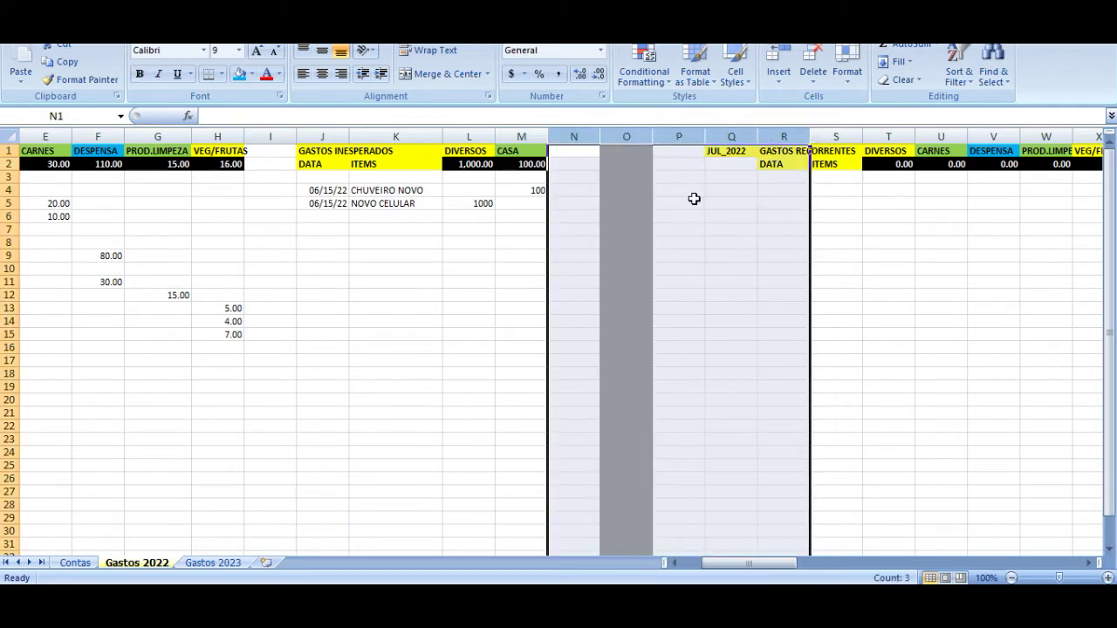
right_click(693, 200)
left_click(739, 285)
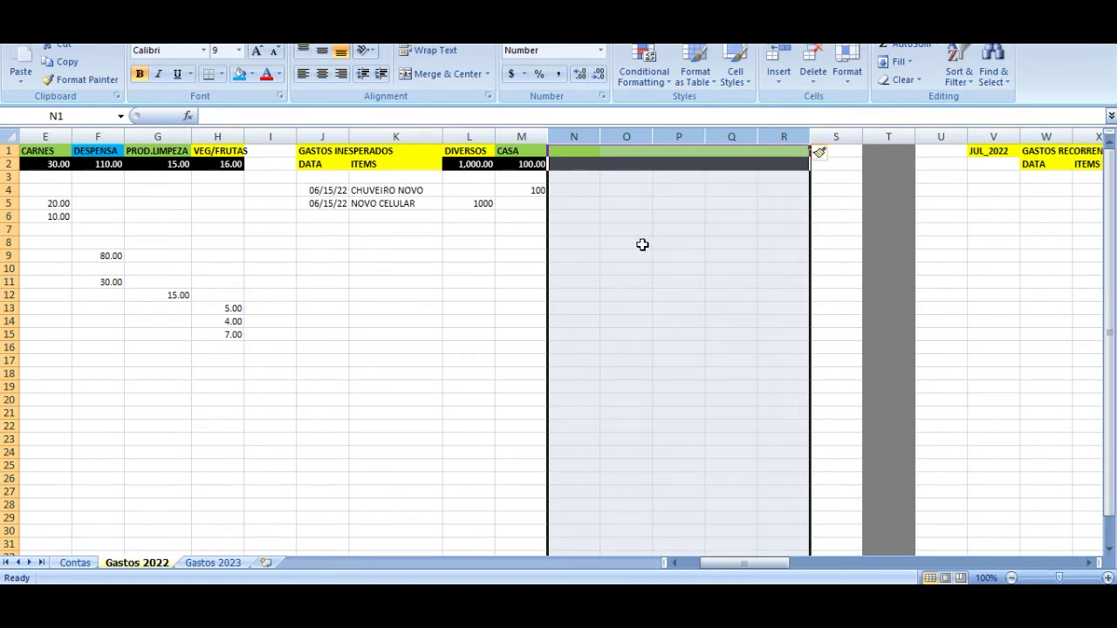
key("ctrl+minus")
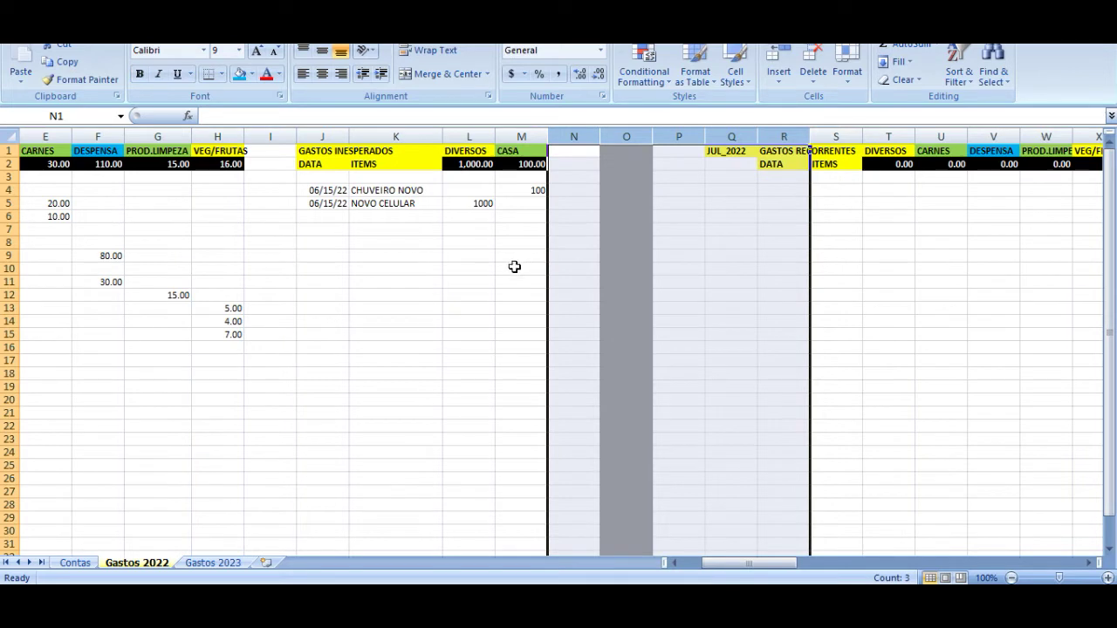
- Insert eight columns before column N, between the June CASA column and the grey divider
left_click(461, 259)
left_click_drag(596, 137, 936, 144)
right_click(651, 272)
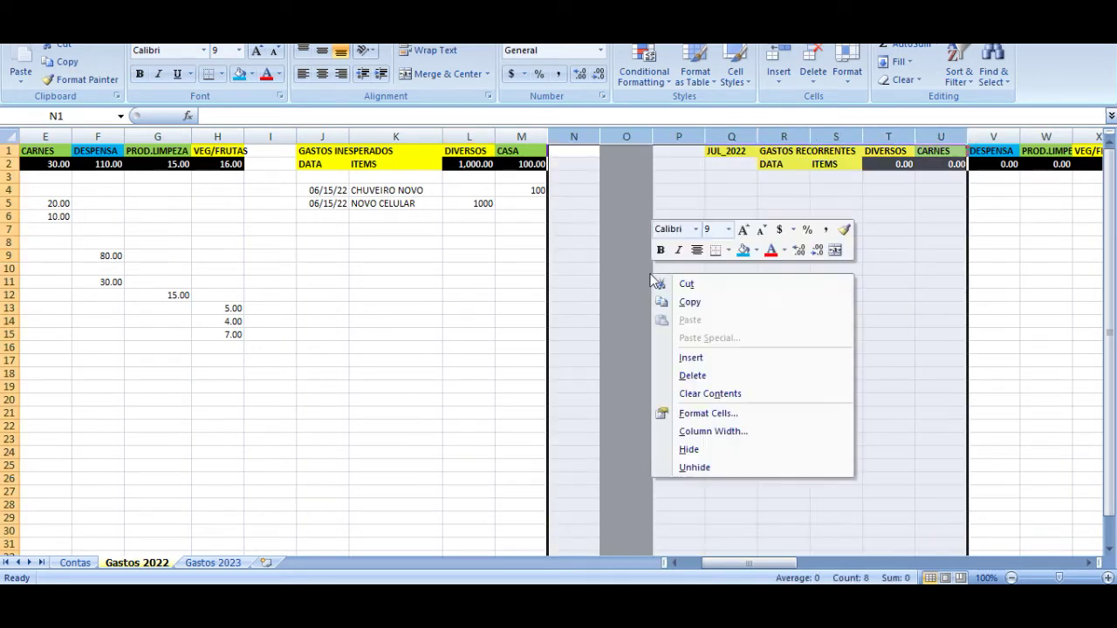
left_click(707, 370)
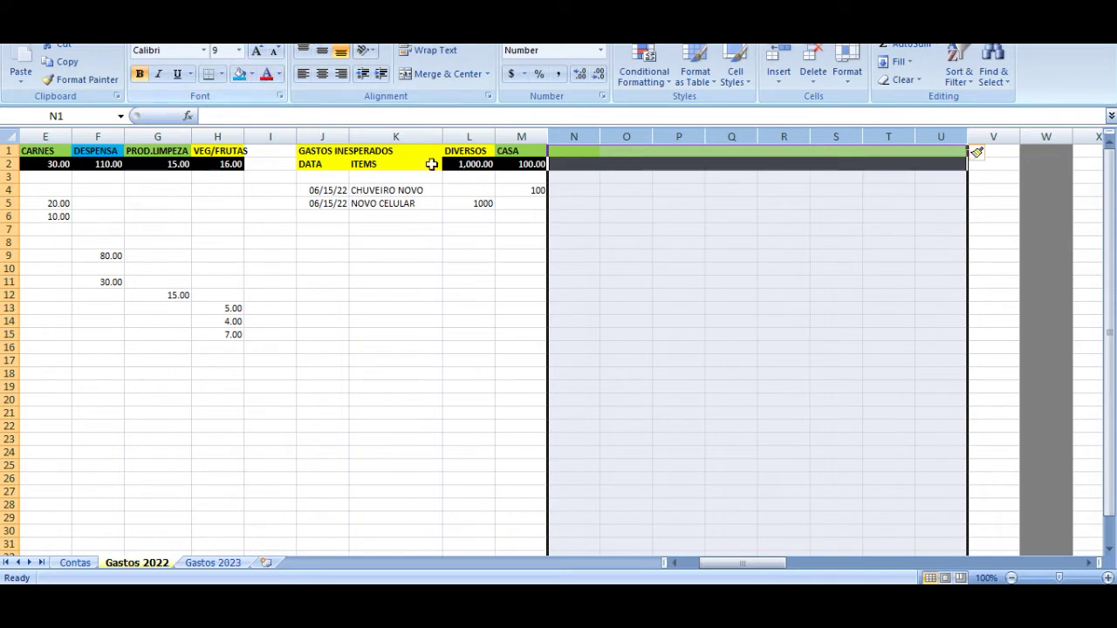
- Remove the fill color from the newly inserted columns N and O
left_click(512, 245)
left_click_drag(573, 137, 627, 137)
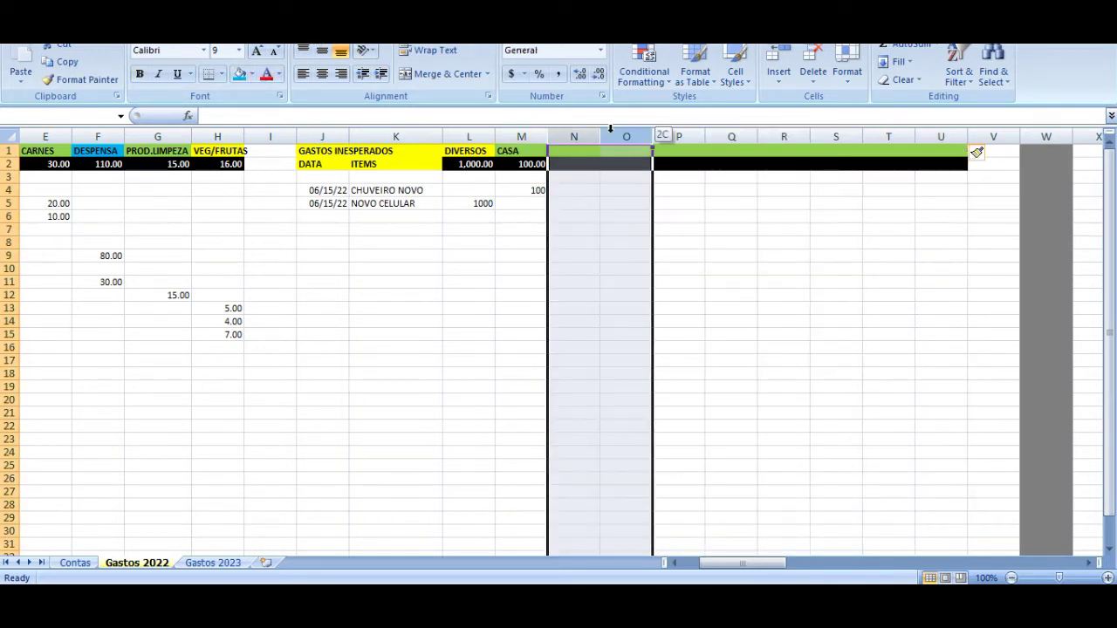
left_click(253, 74)
left_click(270, 215)
key("Right")
key("Right")
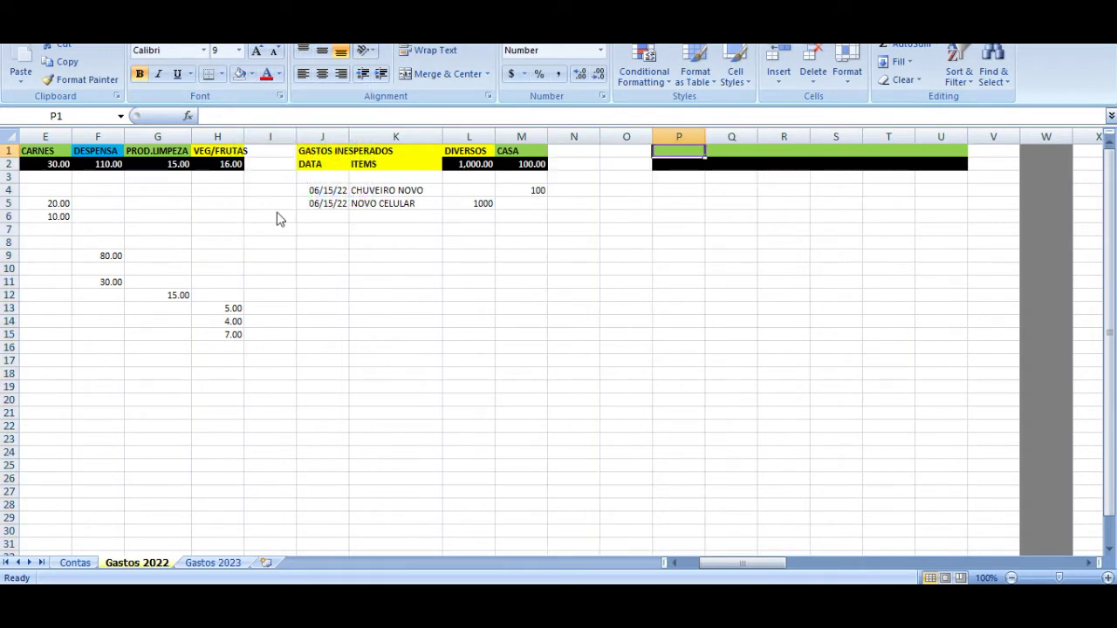
- Copy the GASTOS INESPERADOS heading block J1:M2 and paste it starting at O1
key("Left")
key("Left")
key("Left")
key("Left")
key("Left")
key("Left")
key("shift+Down")
key("shift+Right")
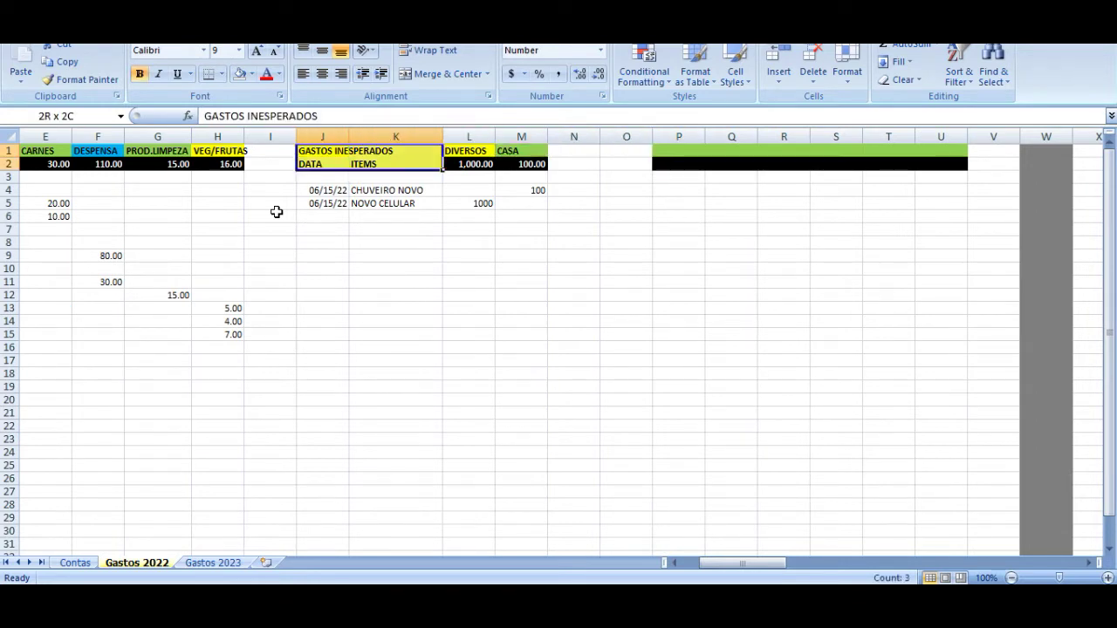
key("shift+Right")
key("shift+Right")
key("ctrl+c")
key("Right")
key("Right")
key("Right")
key("Right")
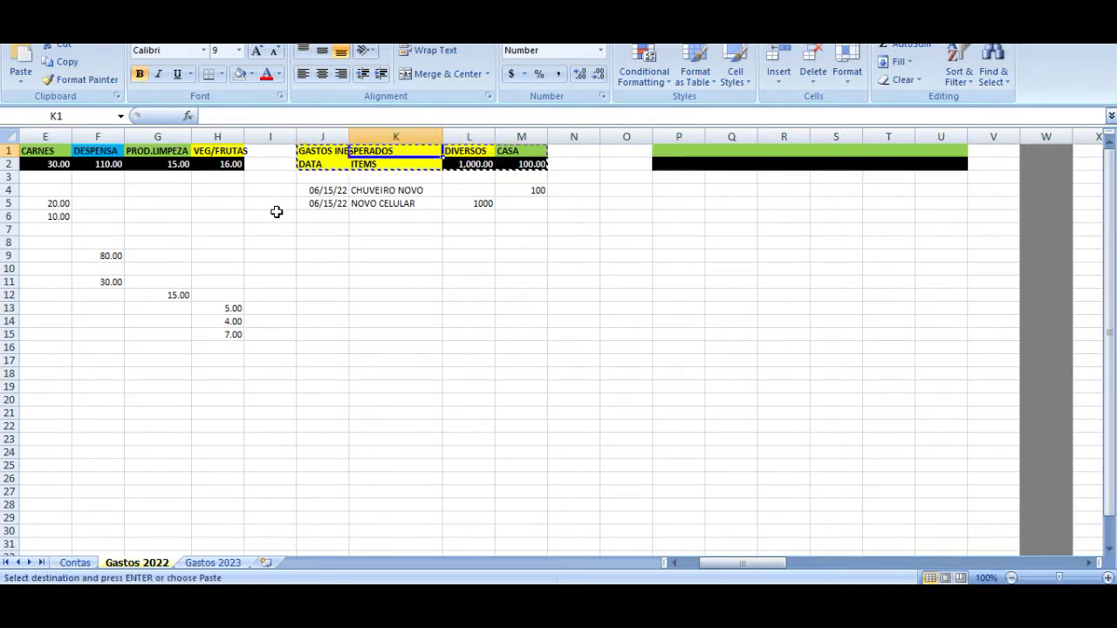
key("Right")
key("ctrl+v")
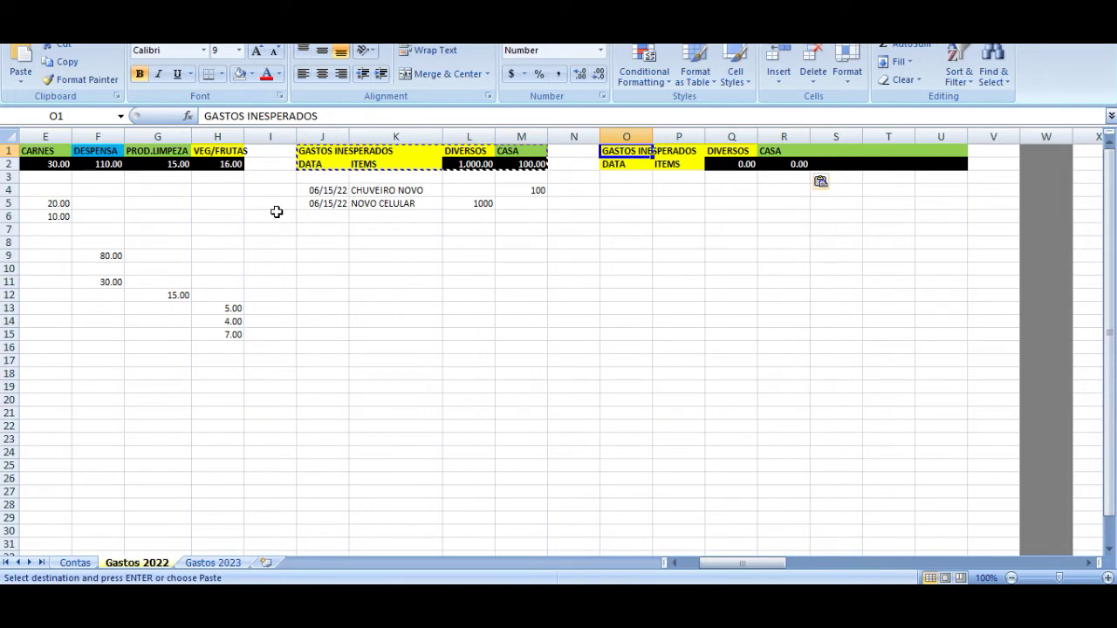
- Retitle the pasted heading block in O1 as VEICULO
type("VEI")
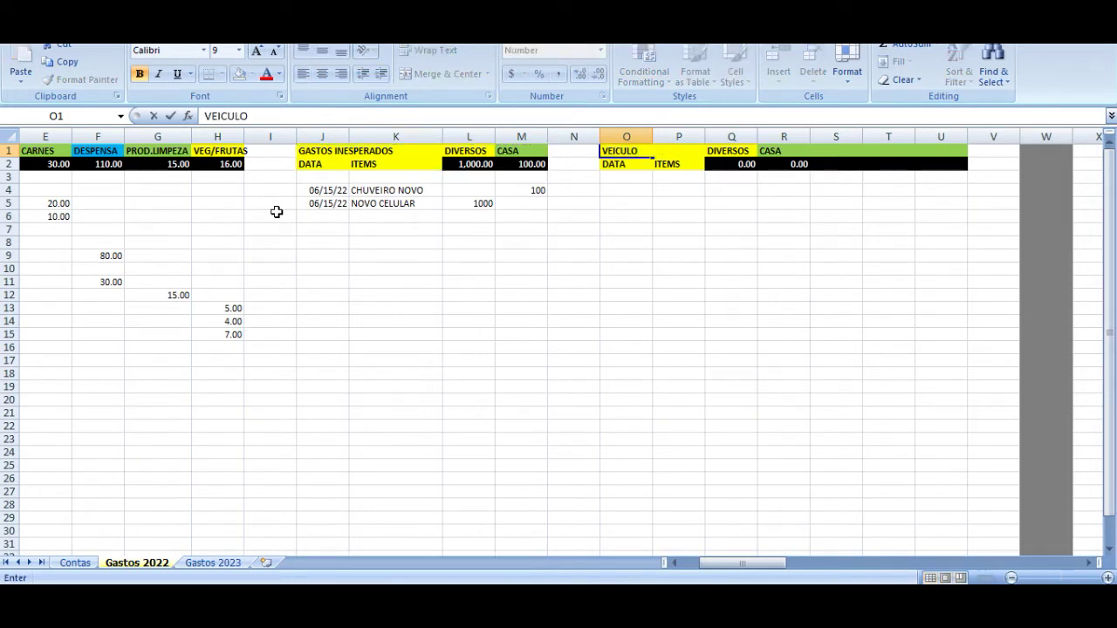
type("CULO")
key("Return")
key("Return")
key("Return")
key("Right")
key("Up")
key("Up")
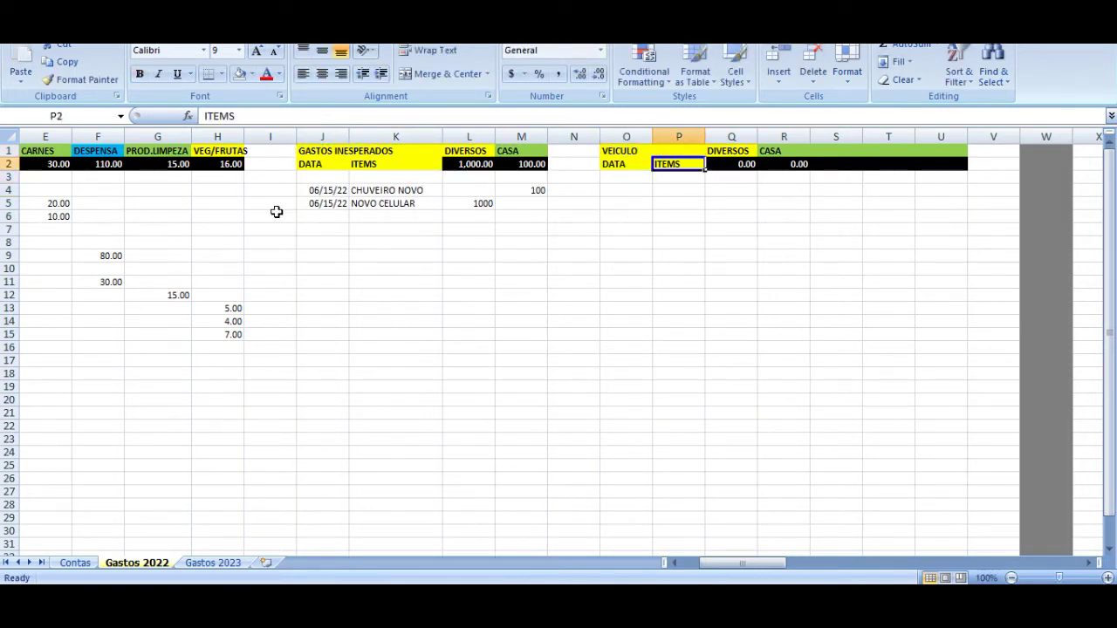
key("Up")
key("Right")
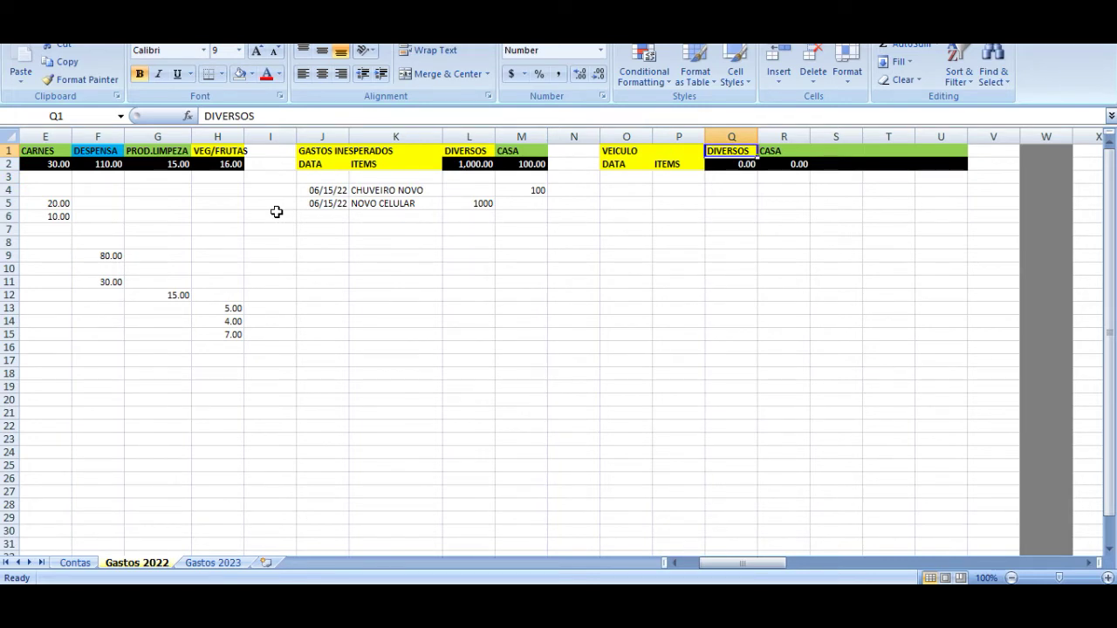
- Replace the DIVERSOS heading in Q1 with GASOLINA
type("GASOLINA")
key("Return")
key("Up")
key("Right")
key("Left")
- Set the heading in Q1 to COMBUST
type("COMBUSTIVE")
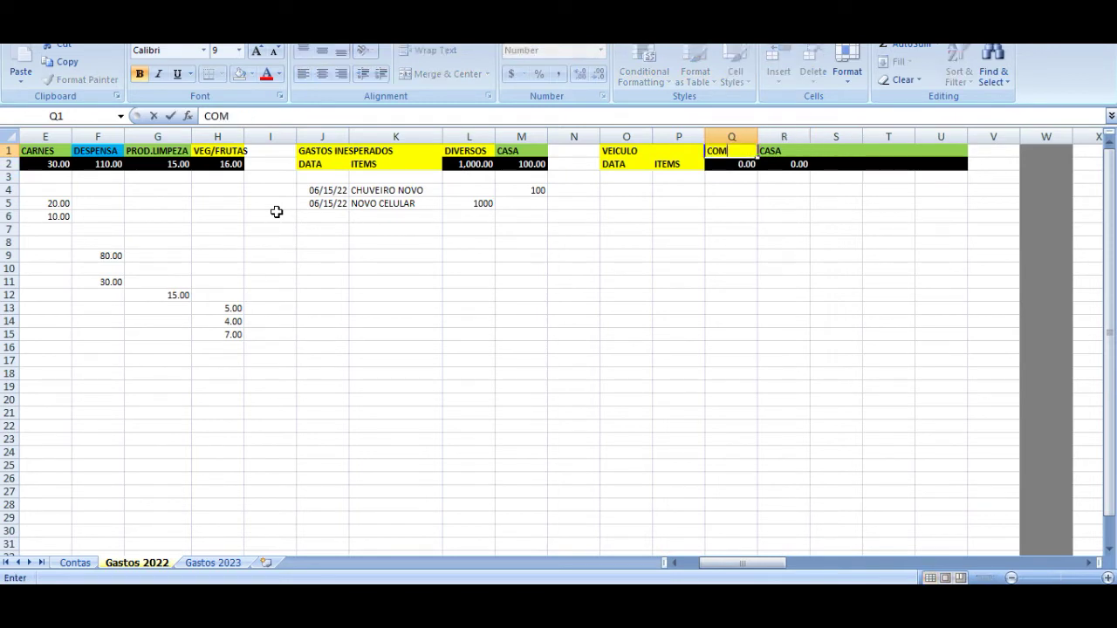
key("BackSpace")
key("BackSpace")
key("BackSpace")
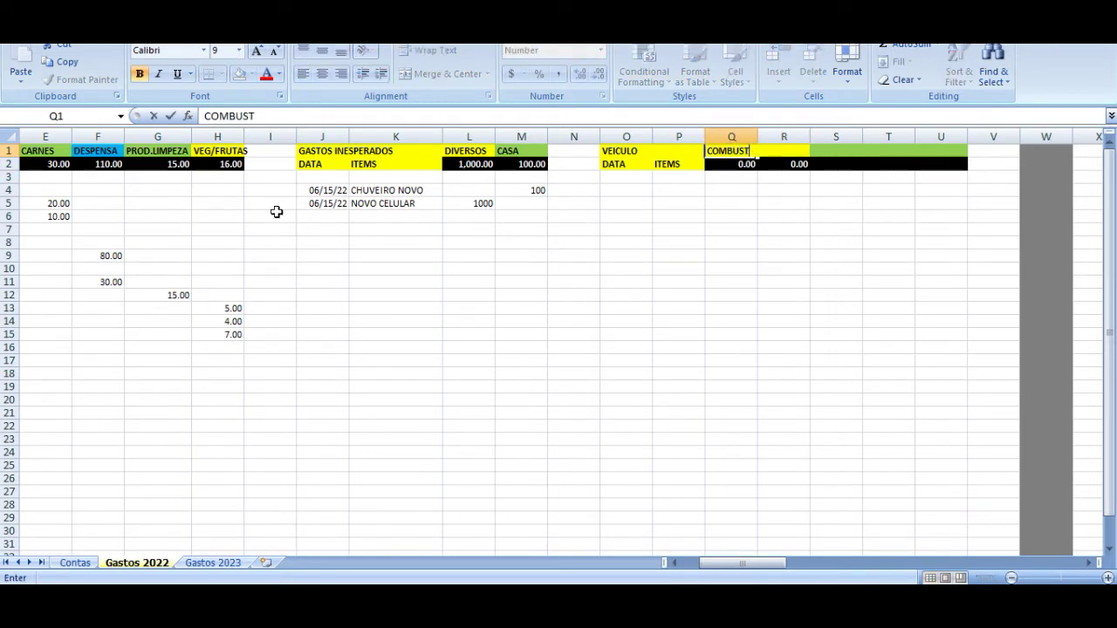
type(".")
key("Return")
key("Up")
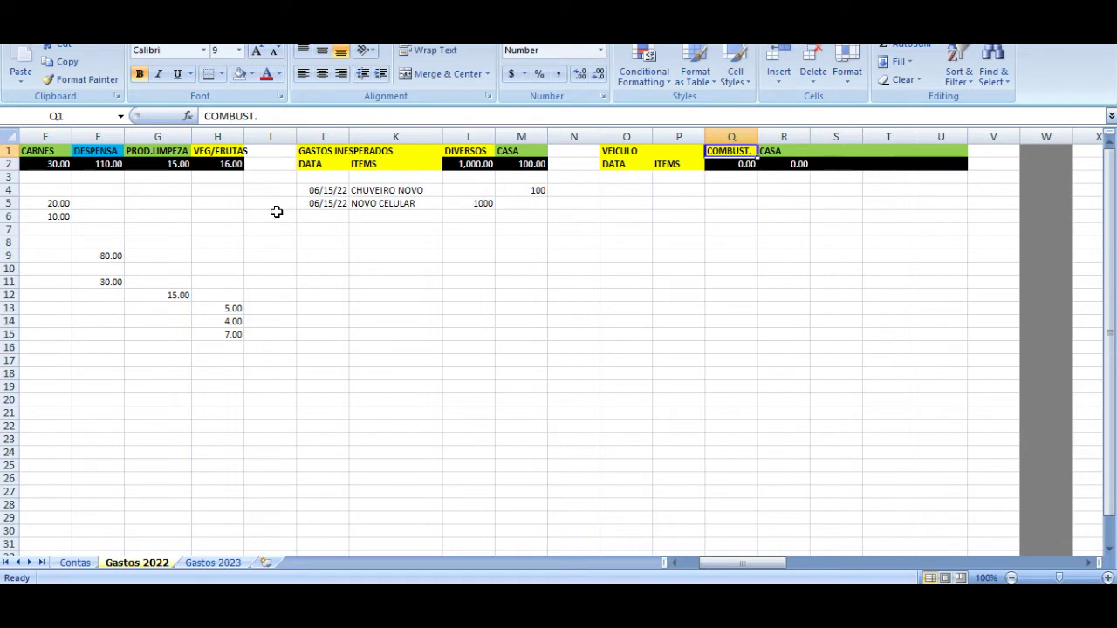
- Label the next two vehicle expense columns OLEO in R1 and MECANICO in S1
key("Right")
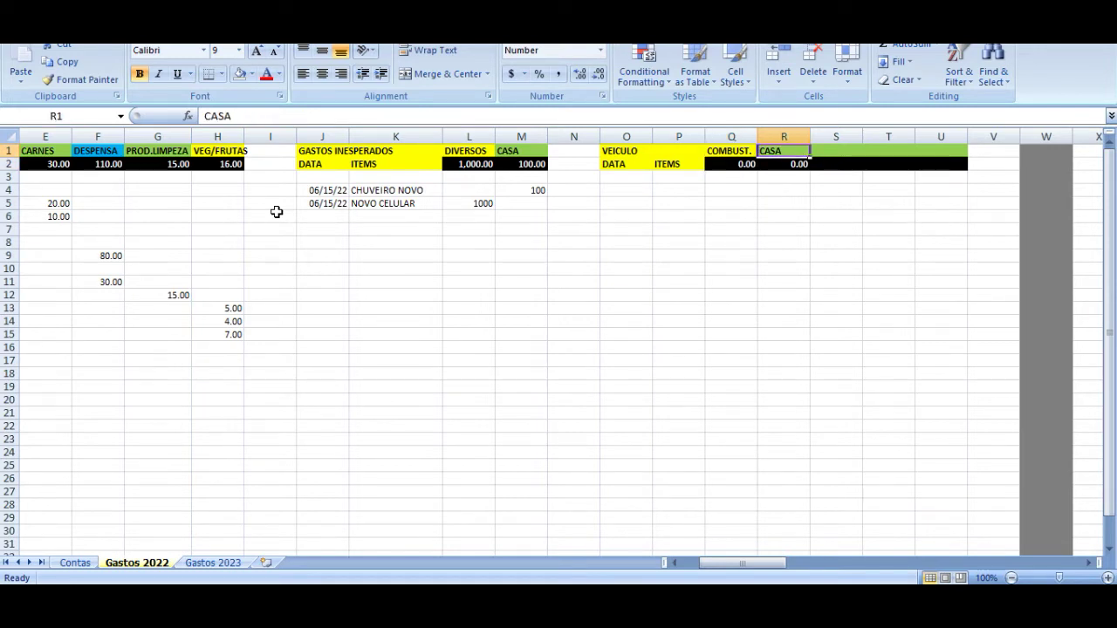
type("O")
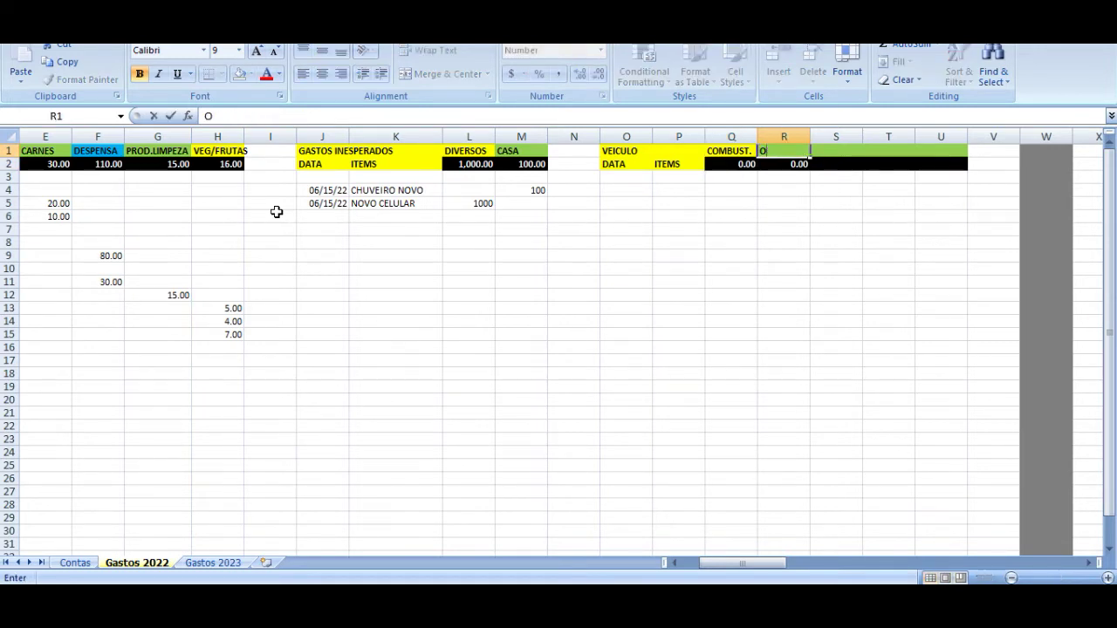
key("Return")
key("Up")
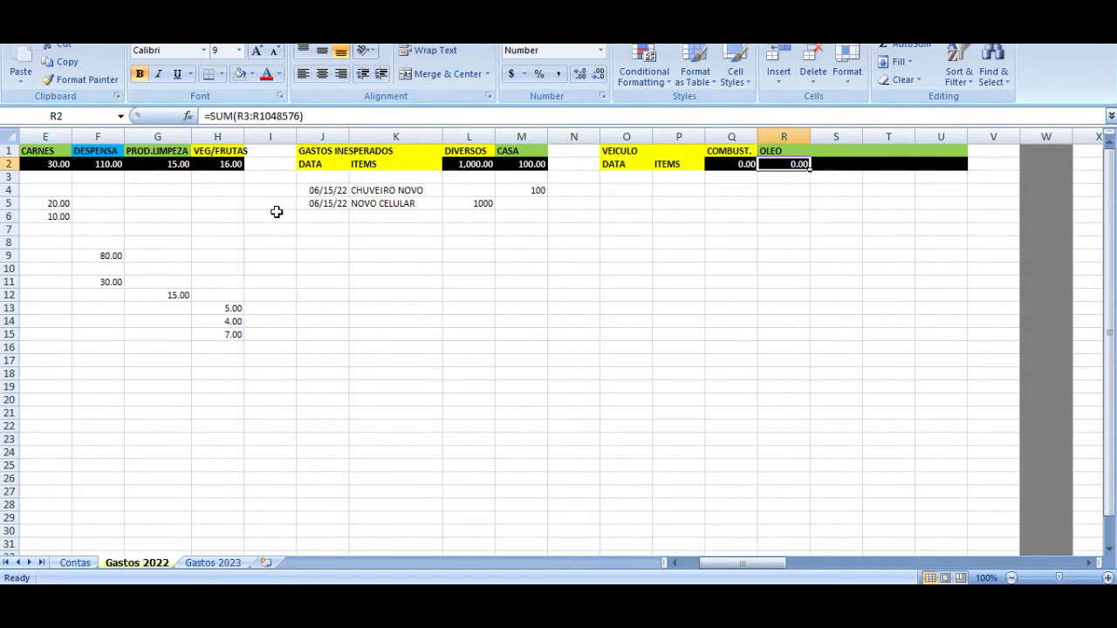
key("Right")
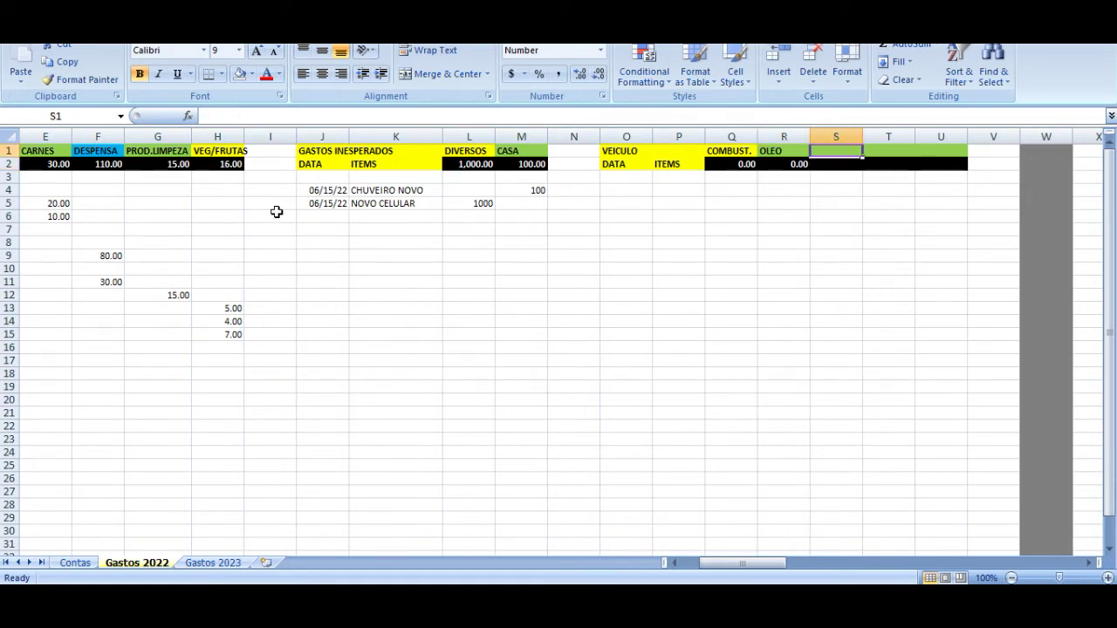
type("MECANICO")
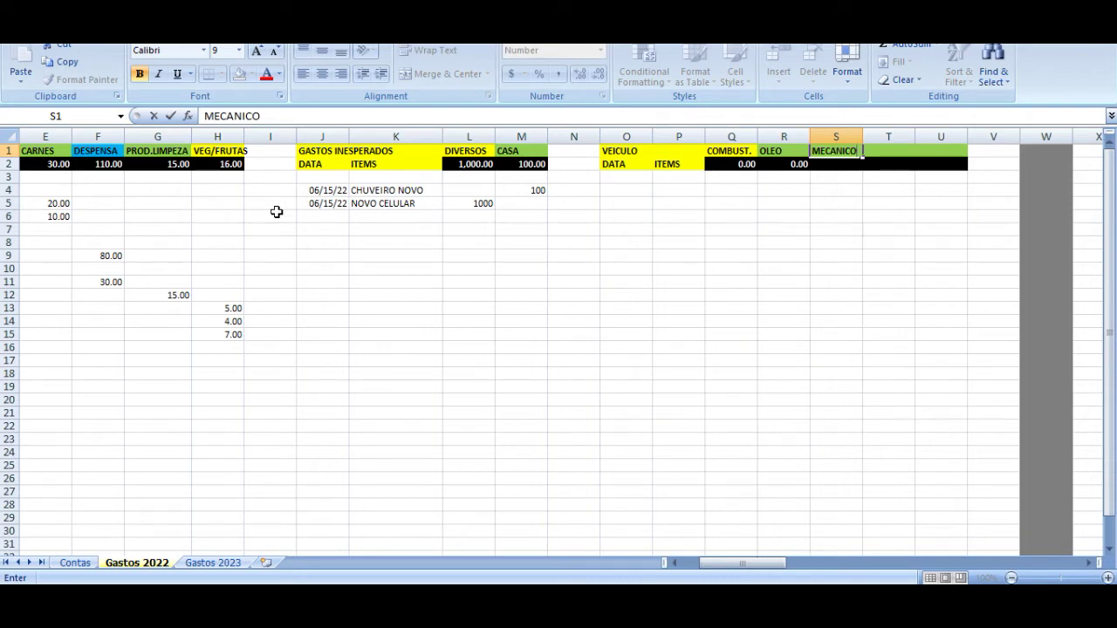
key("Return")
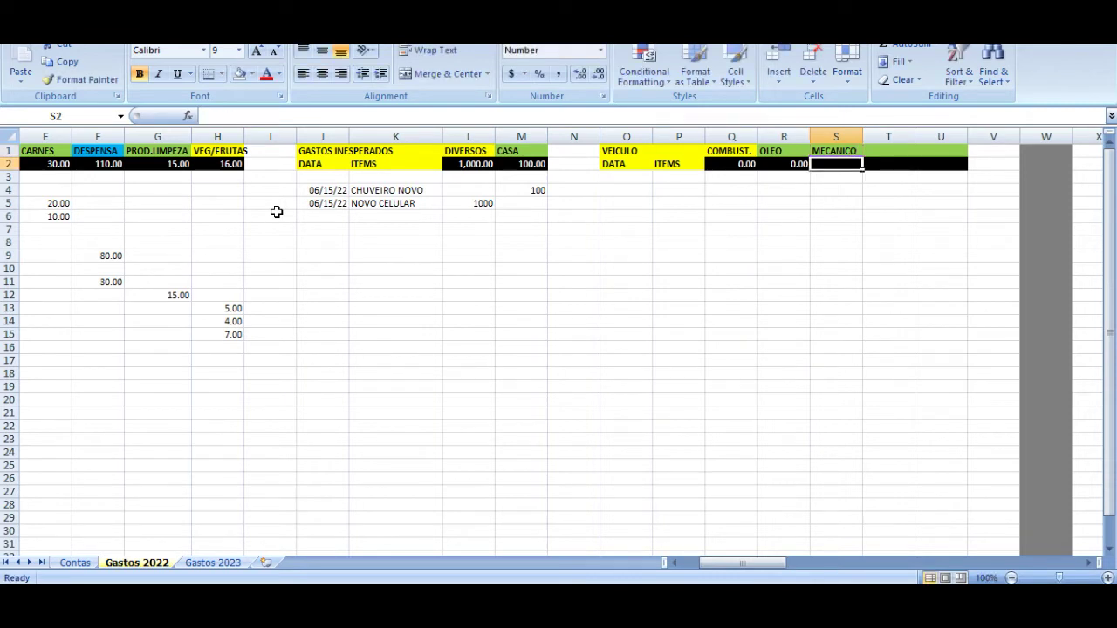
- Copy the OLEO column's sum formula from R2 into S2 under MECANICO
key("Left")
key("ctrl+c")
key("Right")
key("ctrl+v")
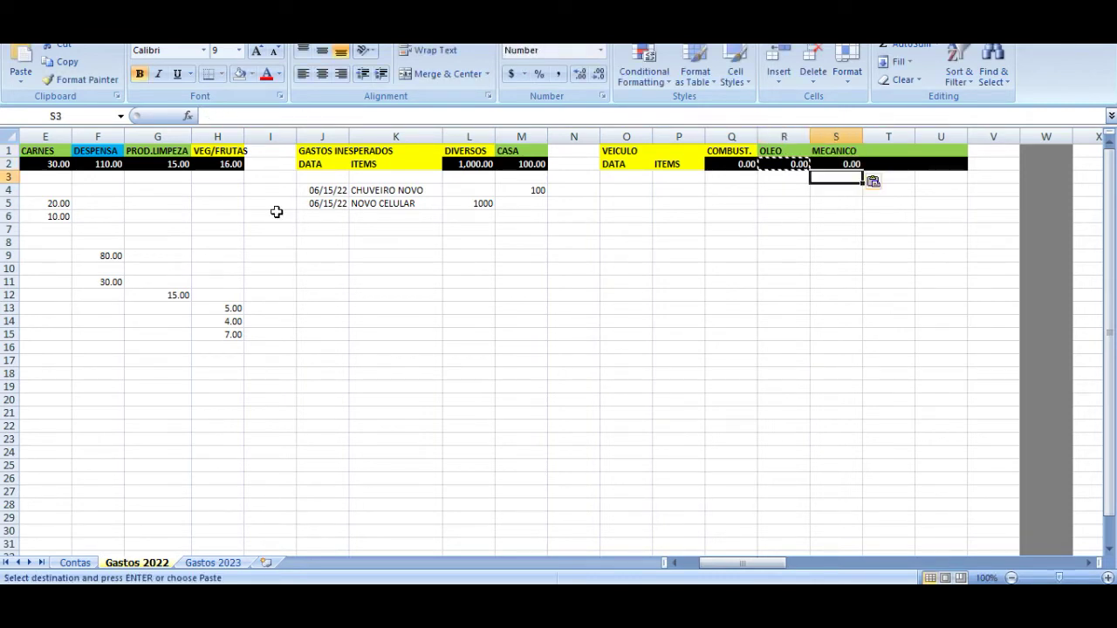
- Clear the leftover green and black heading formatting from T1:U2 by pasting a blank cell over it
key("Right")
key("shift+Down")
key("ctrl+z")
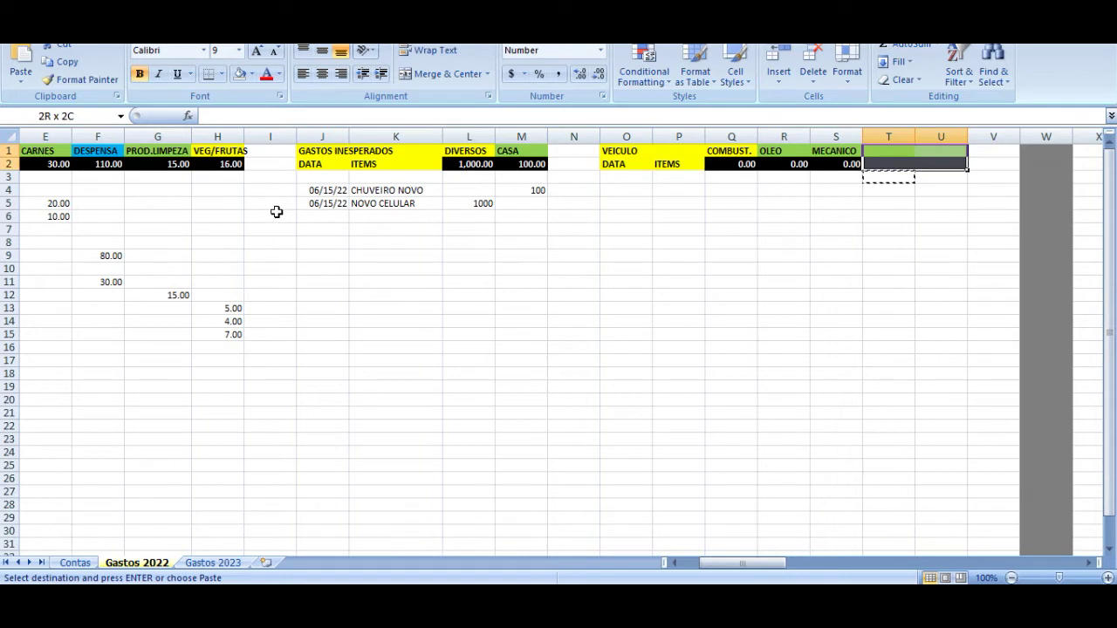
key("ctrl+z")
- Record a vehicle expense in row 4 with the date 6/15/22 in O4 and GASOLINA COMUM in P4
key("Down")
key("Left")
key("Left")
key("Left")
key("Left")
key("Left")
key("ctrl+z")
key("Down")
key("Down")
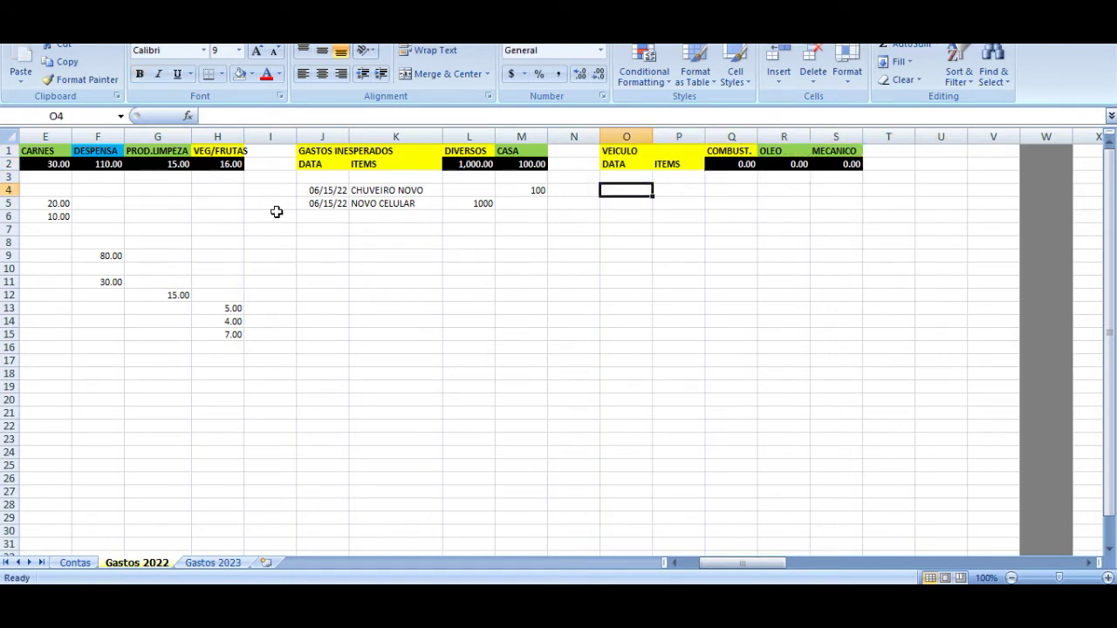
type("6")
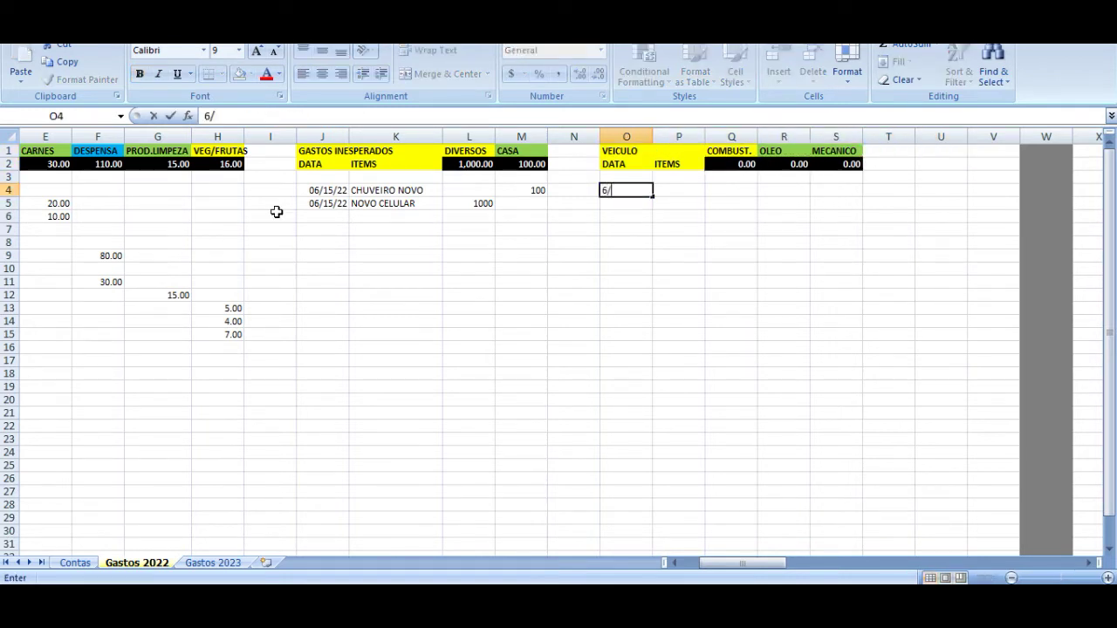
type("/15/22")
key("Tab")
type("GA")
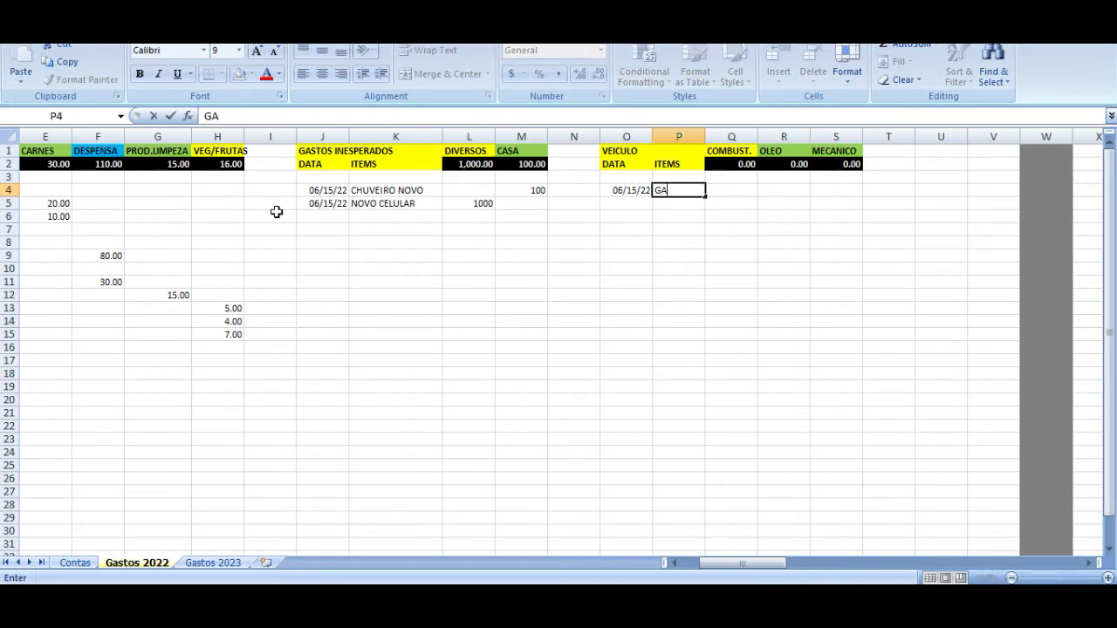
type("SOLINA COMUM")
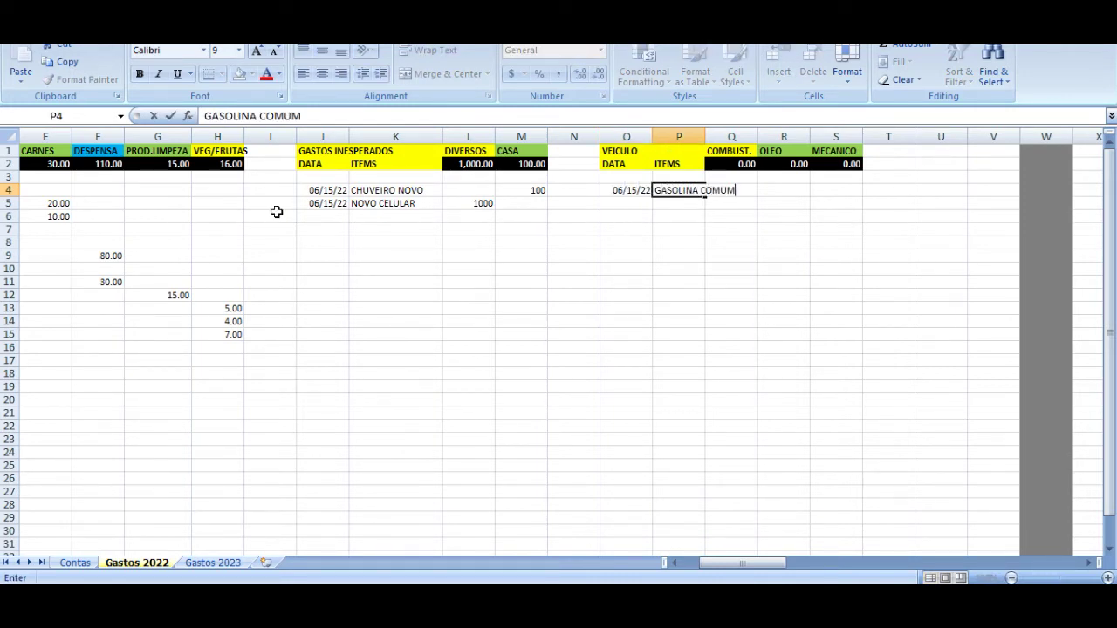
key("Return")
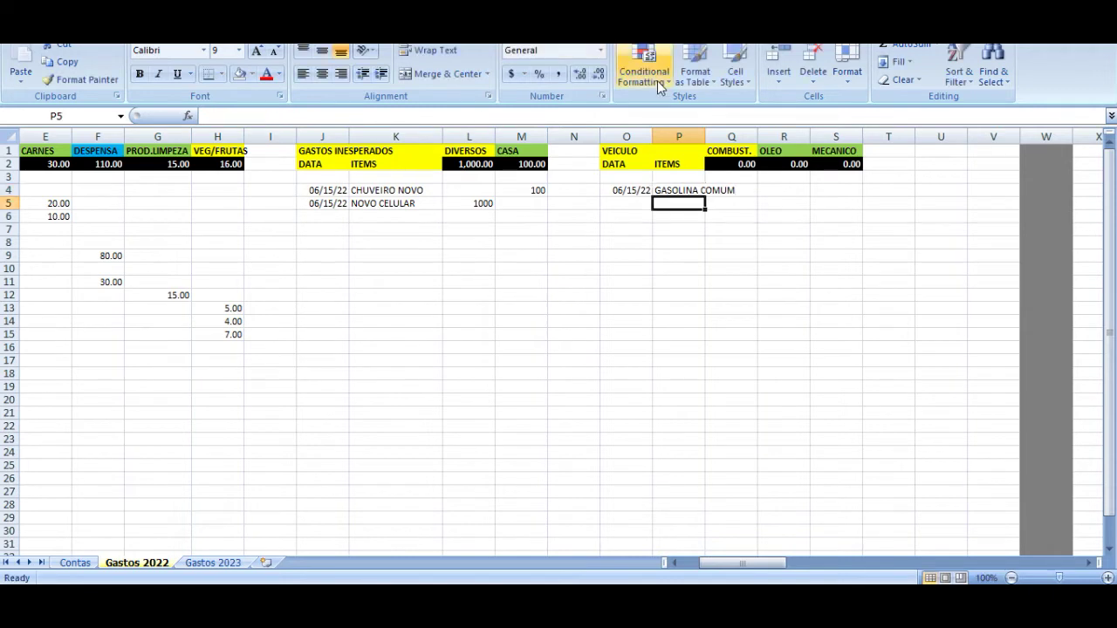
- Fit column P to its contents and enter 157.54 as the COMBUST. amount in Q4
double_click(705, 131)
key("Up")
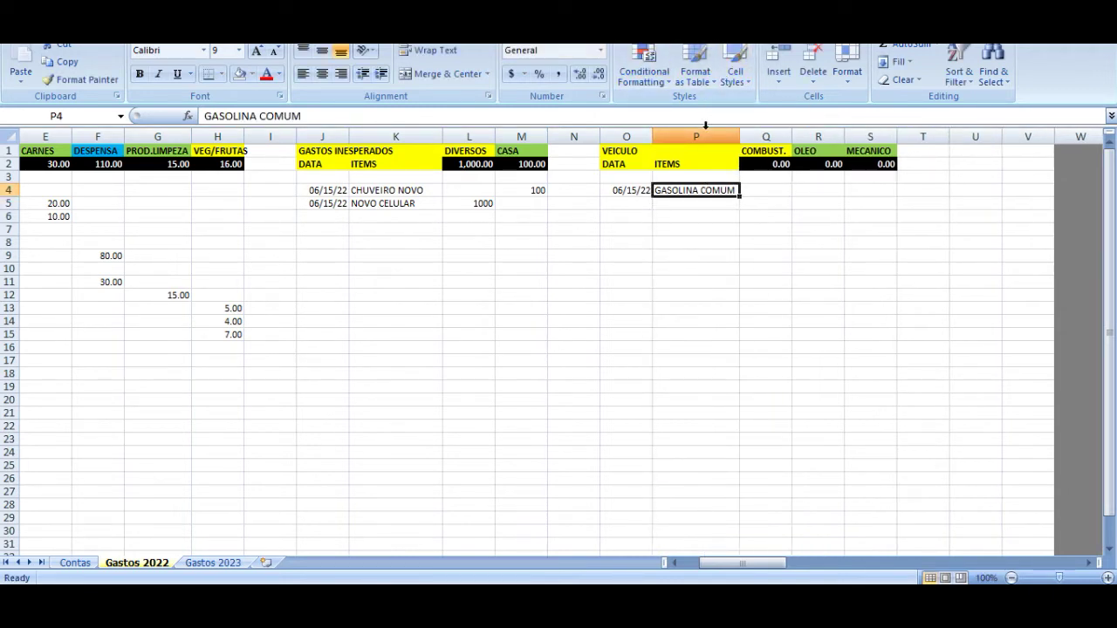
key("Right")
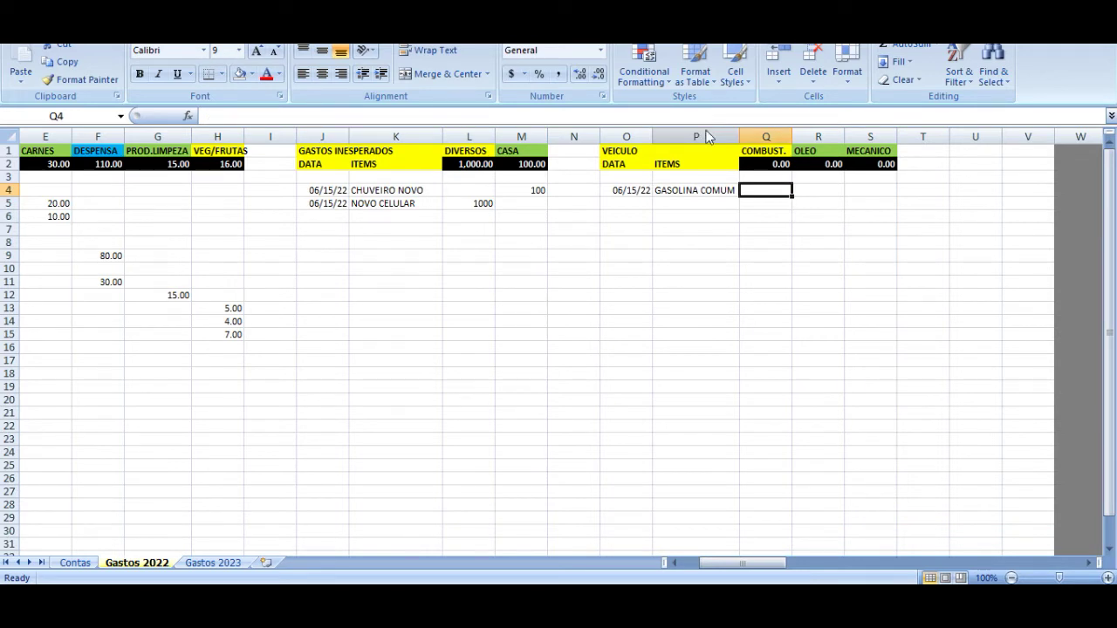
type("2")
type("57.54")
key("Return")
- Review the COMBUST. total and the new row 4 entry in the VEICULO block
key("Up")
key("Up")
key("Up")
key("Up")
key("Down")
key("Down")
key("Down")
key("Left")
key("Left")
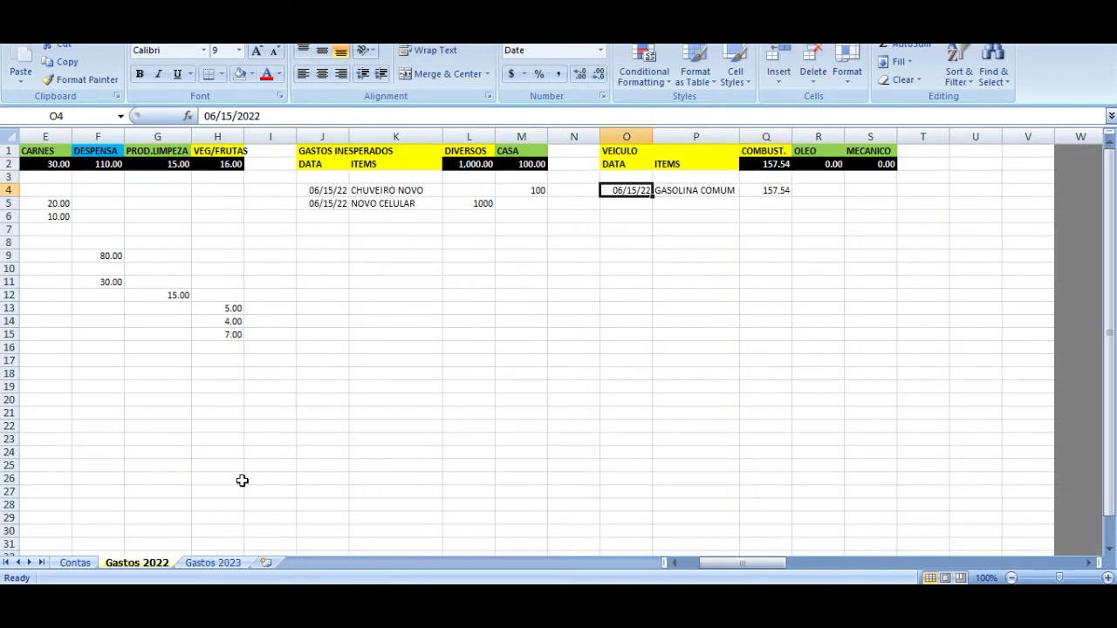
- On the Contas sheet, link the June COMBUSTIVEL cell G28 to the fuel total in Q2 of Gastos 2022
left_click(77, 564)
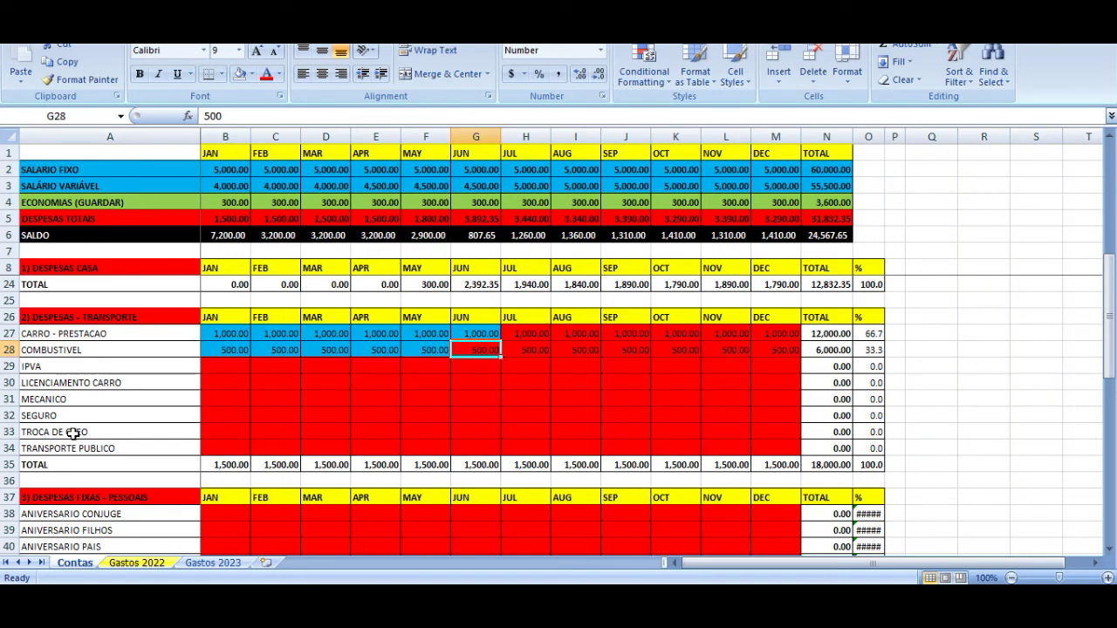
type("=")
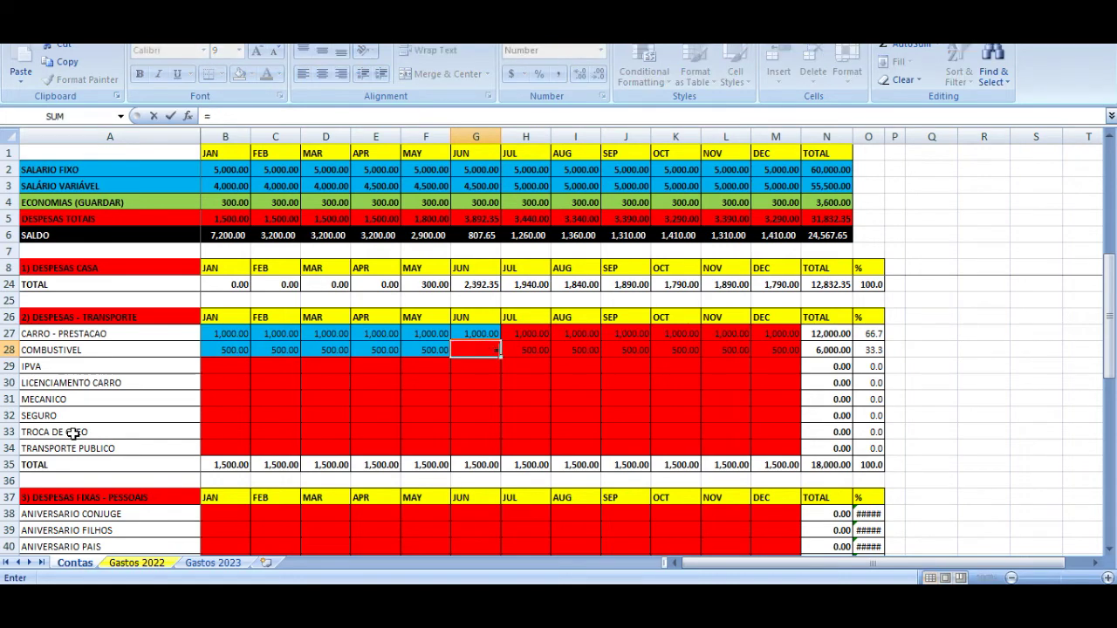
left_click(150, 565)
left_click(763, 165)
key("Return")
key("Up")
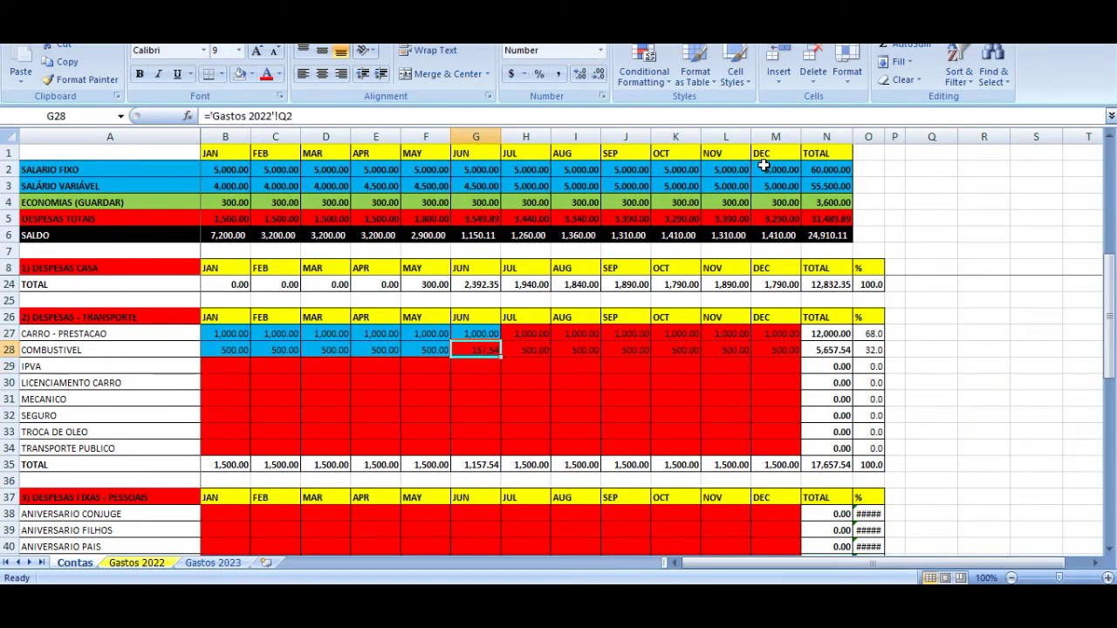
- Copy the blue January COMBUSTIVEL cell B28 to the IPVA cell B29 and set B29 to 1000
key("Left")
key("Left")
key("Left")
key("Left")
key("Left")
key("Left")
key("Down")
key("Right")
key("Right")
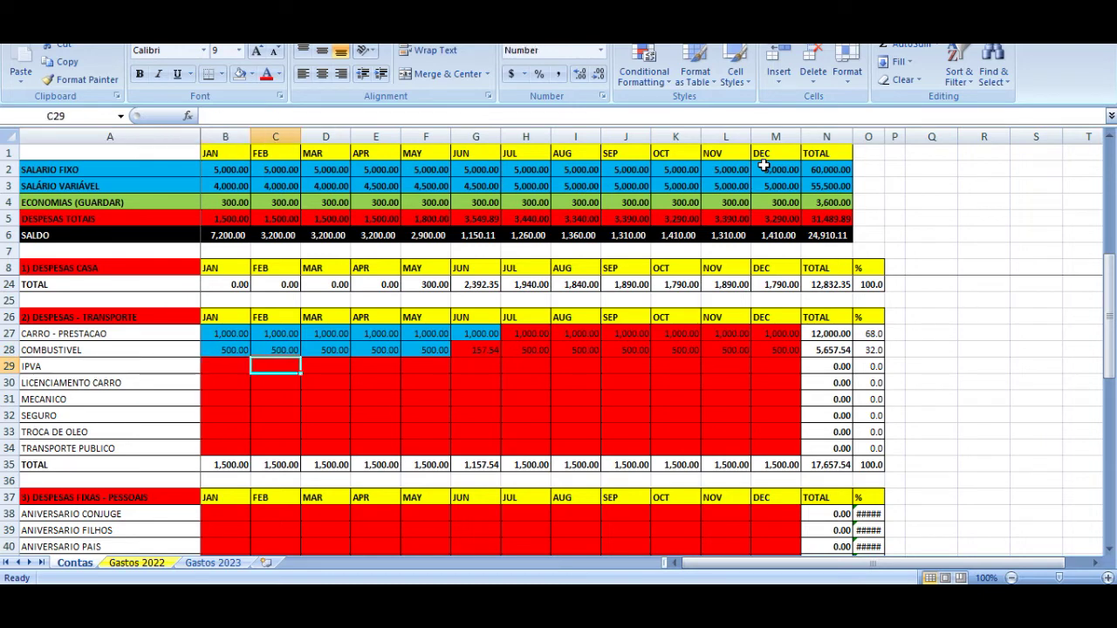
key("Up")
key("Left")
key("ctrl+c")
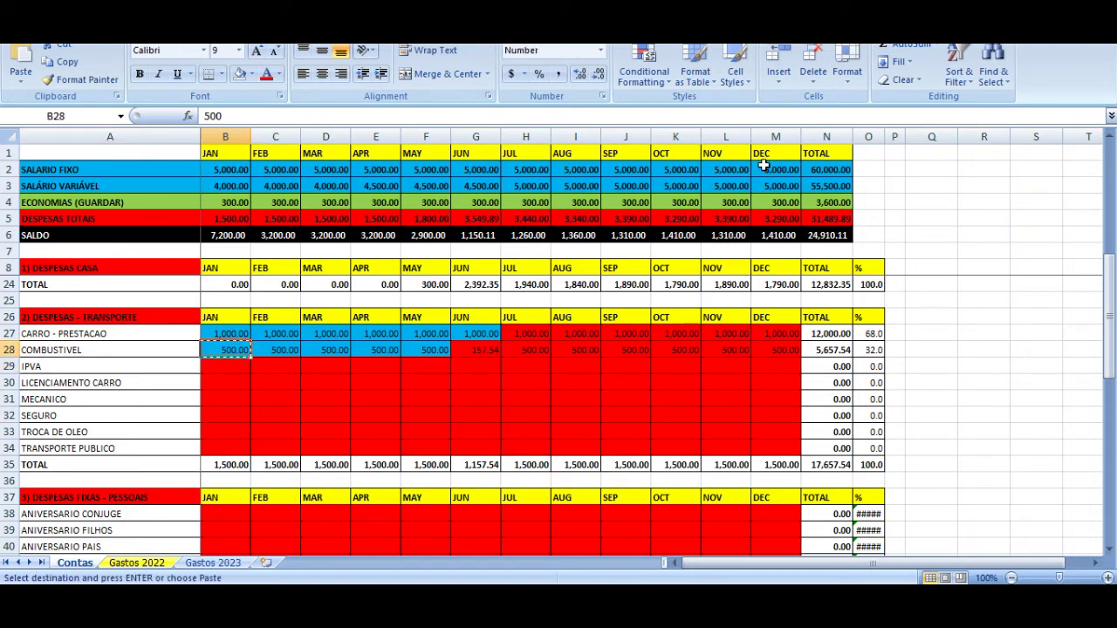
key("Down")
key("ctrl+v")
type("1,0")
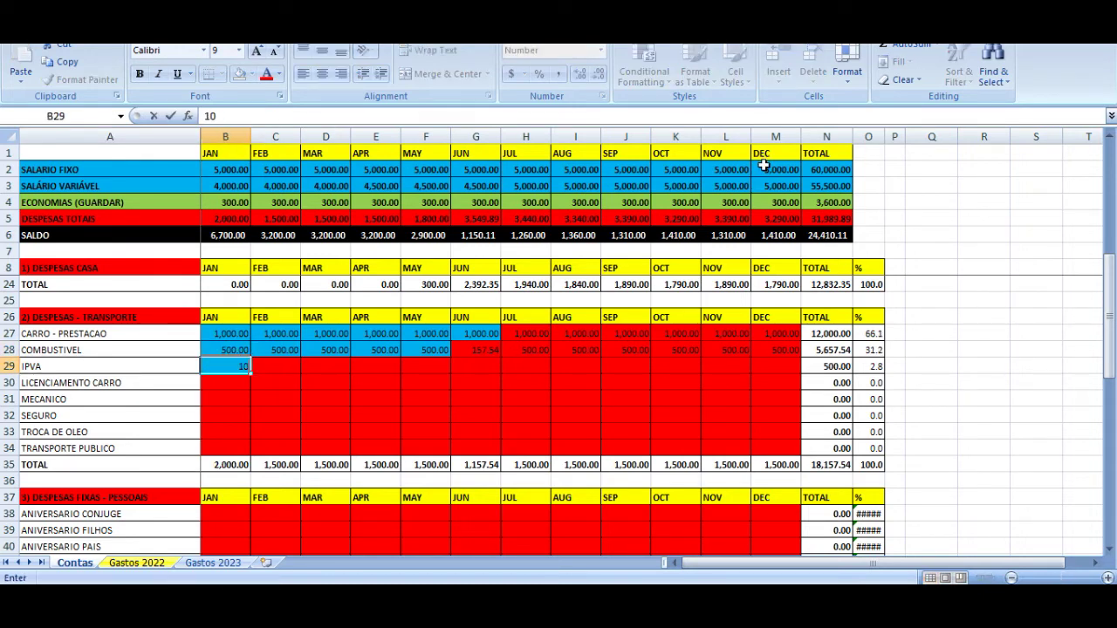
type("00")
key("Return")
- Fill the February IPVA cell C29 with grey and enter 0 in it
key("Up")
key("Right")
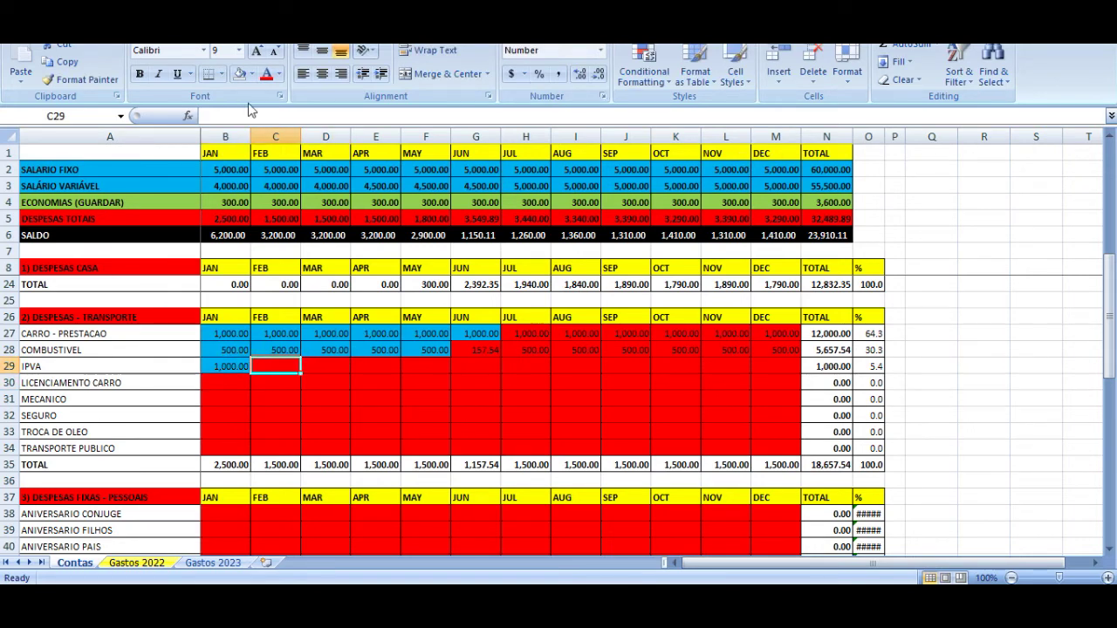
left_click(251, 75)
left_click(237, 165)
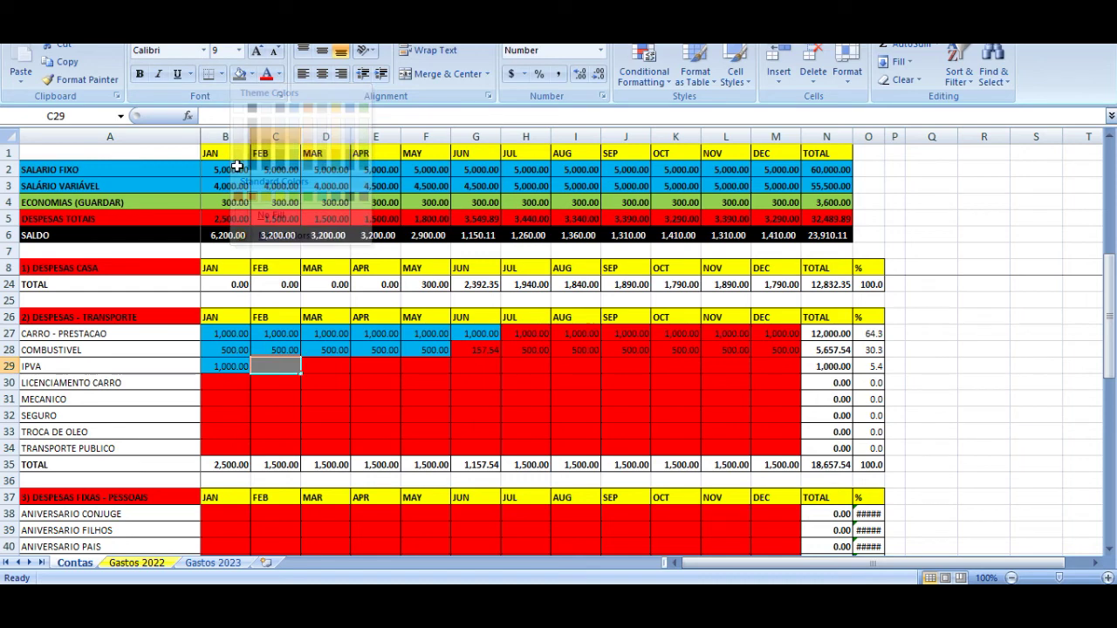
- Copy the grey zero cell C29 across the March to December IPVA cells, D29:M29
key("ctrl+c")
key("Right")
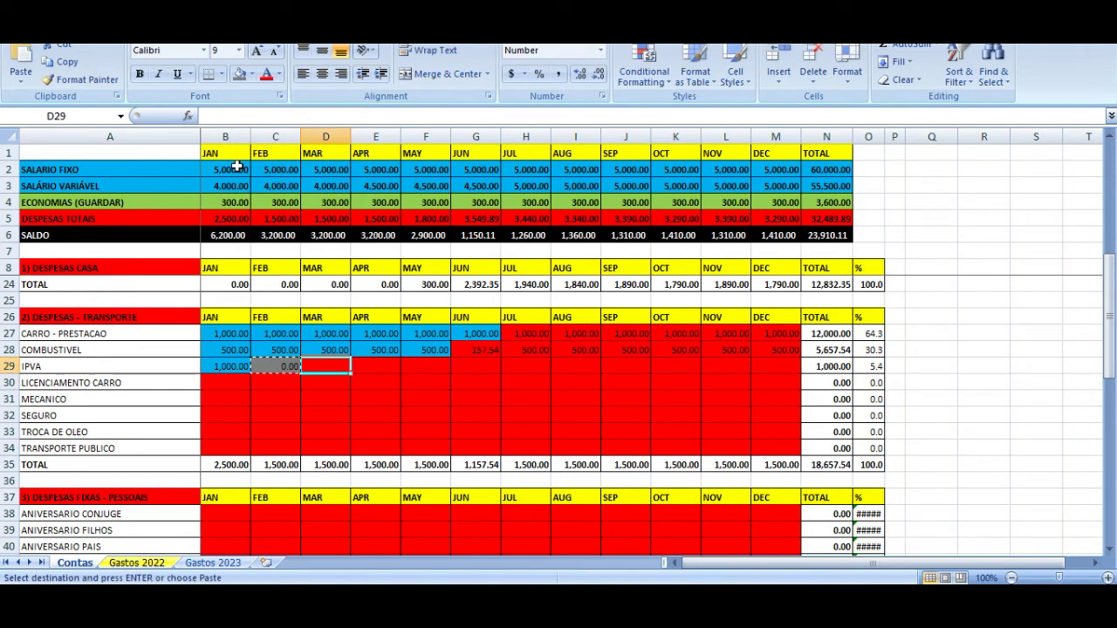
key("shift+Right")
key("shift+Right")
key("shift+Right")
key("shift+Right")
key("shift+Right")
key("shift+Right")
key("shift+Right")
key("shift+Right")
key("shift+Right")
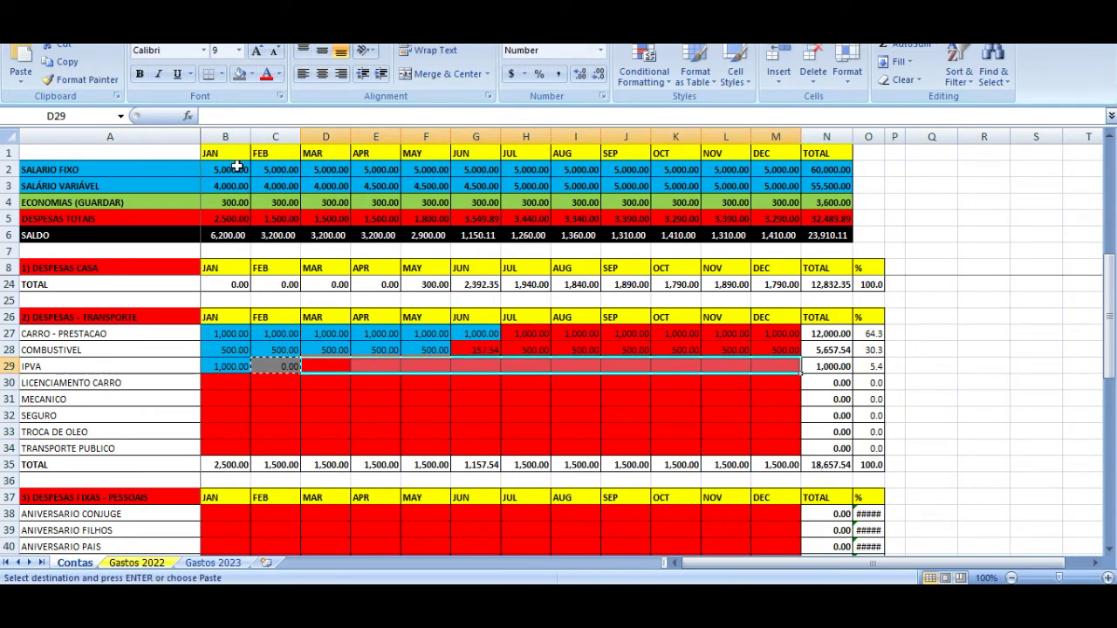
key("ctrl+v")
key("Down")
key("Home")
key("Escape")
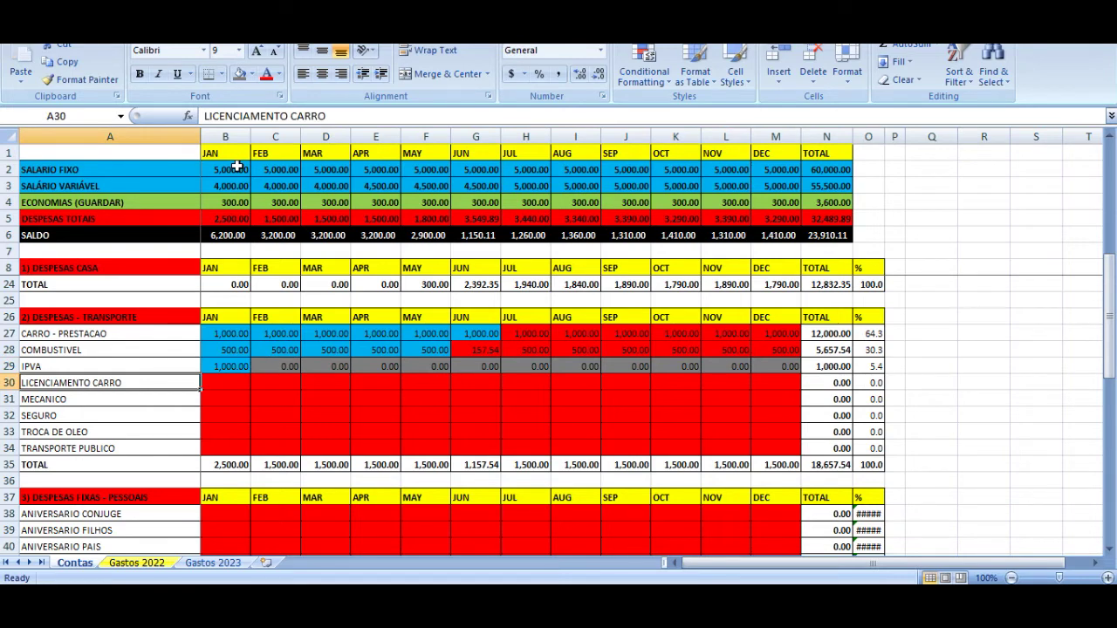
- Copy the January IPVA cell B29 to the May LICENCIAMENTO CARRO cell F30
key("Right")
key("Up")
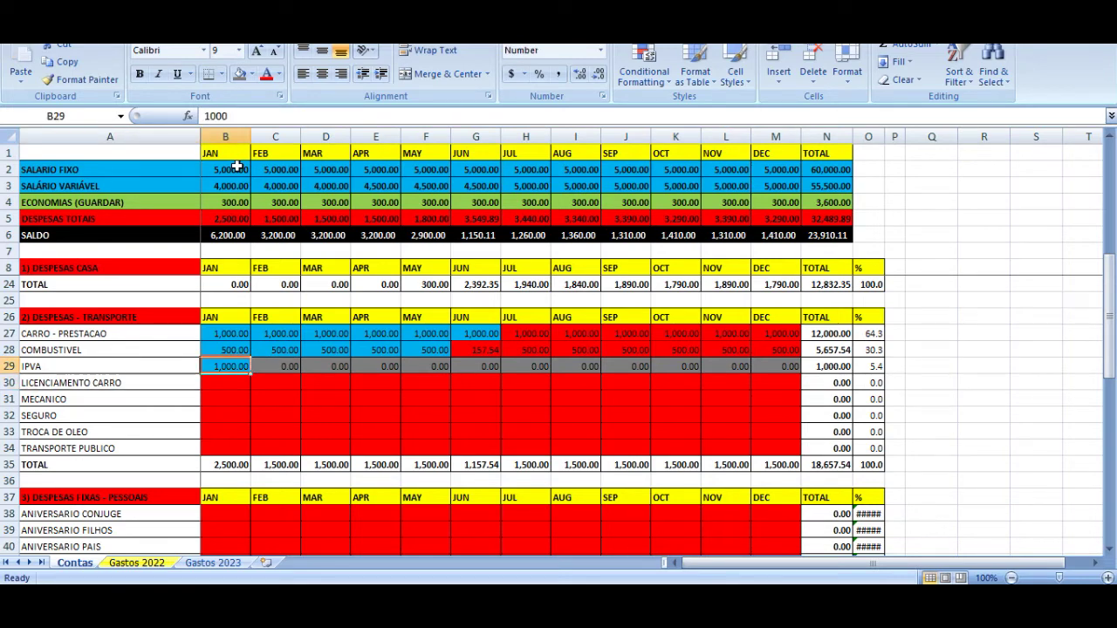
key("ctrl+c")
key("Down")
key("Right")
key("Right")
key("Right")
key("Right")
key("ctrl+v")
- Copy the grey zero cell C29 to the January to April LICENCIAMENTO CARRO cells, B30:E30
key("Left")
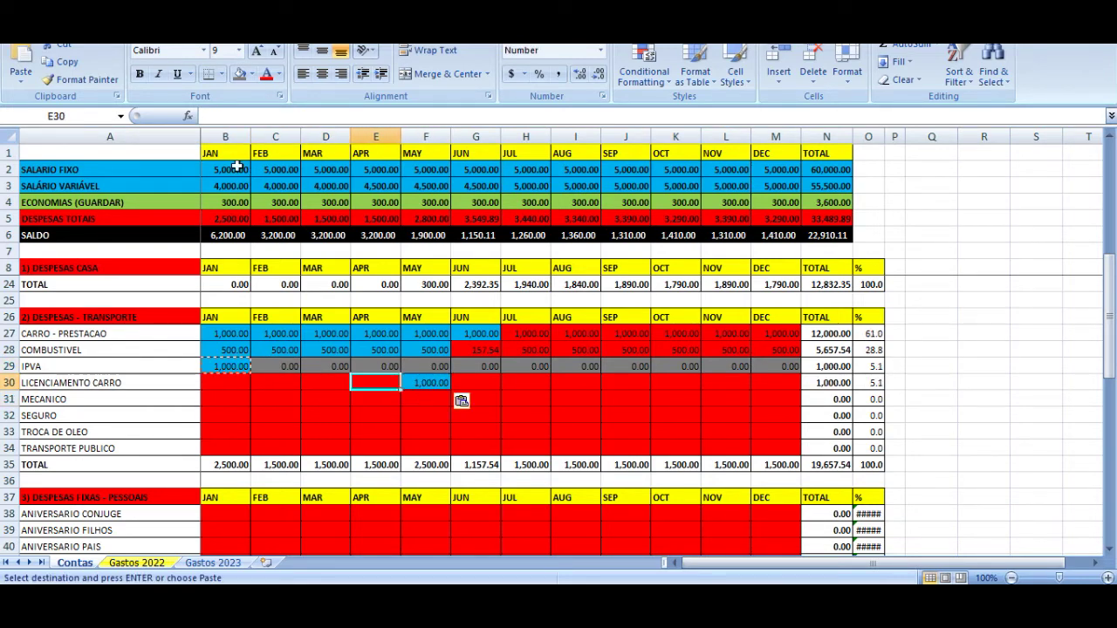
key("Up")
key("Left")
key("Left")
key("ctrl+c")
key("Down")
key("Left")
key("shift+Right")
key("shift+Right")
key("shift+Right")
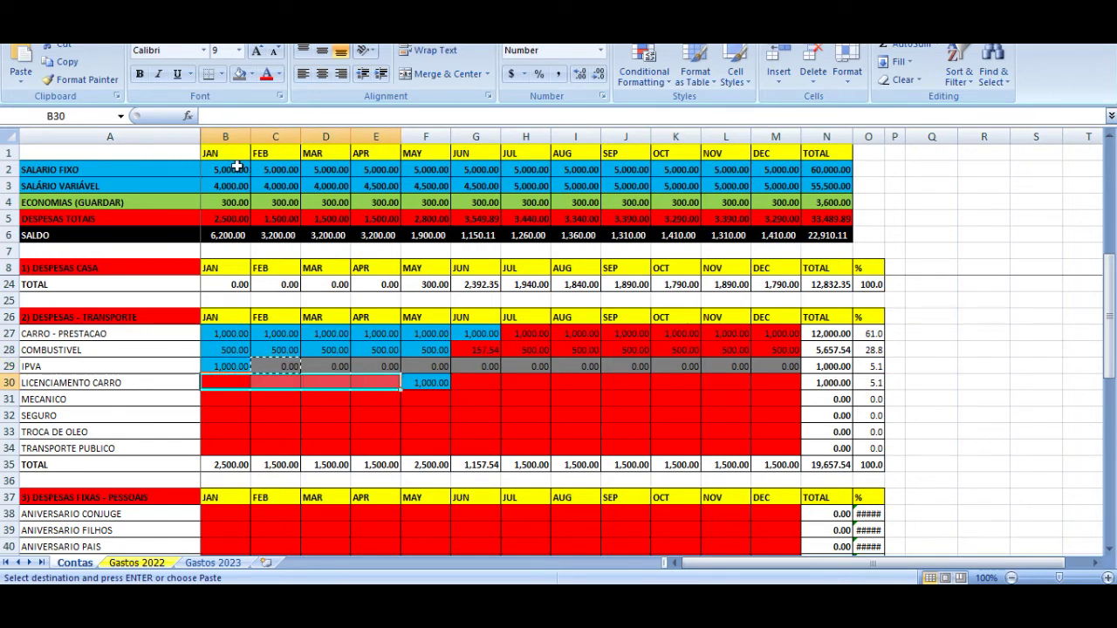
key("ctrl+v")
- Paste the same grey zero into the June to December LICENCIAMENTO CARRO cells, G30:M30
key("Right")
key("Right")
key("Right")
key("Right")
key("Right")
key("shift+Right")
key("shift+Right")
key("shift+Right")
key("shift+Right")
key("shift+Right")
key("shift+Right")
key("ctrl+v")
key("Down")
key("Left")
key("Left")
key("Left")
key("Left")
key("Left")
key("Left")
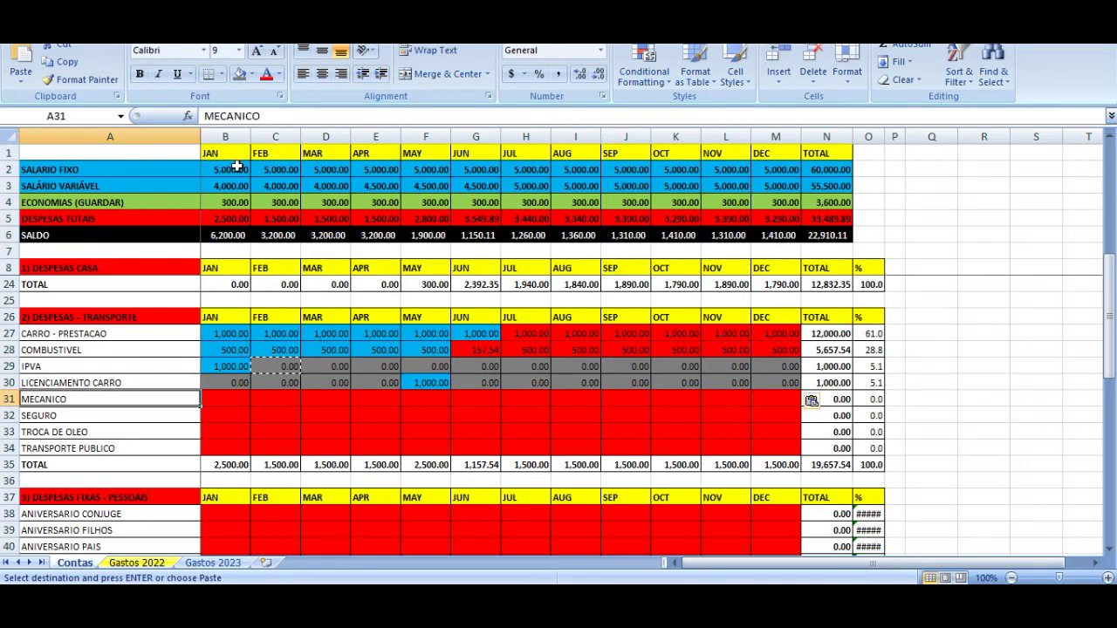
key("Right")
key("Right")
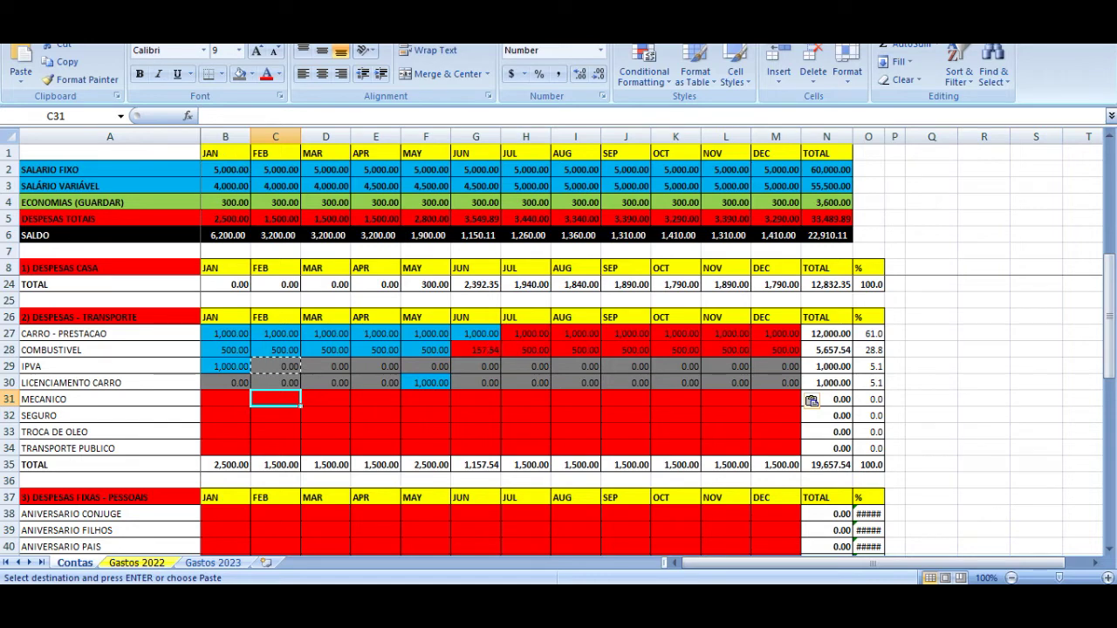
- Review the June 2022 expense blocks on the Gastos 2022 sheet, from VEICULO back to GASTOS RECORRENTES
left_click(136, 563)
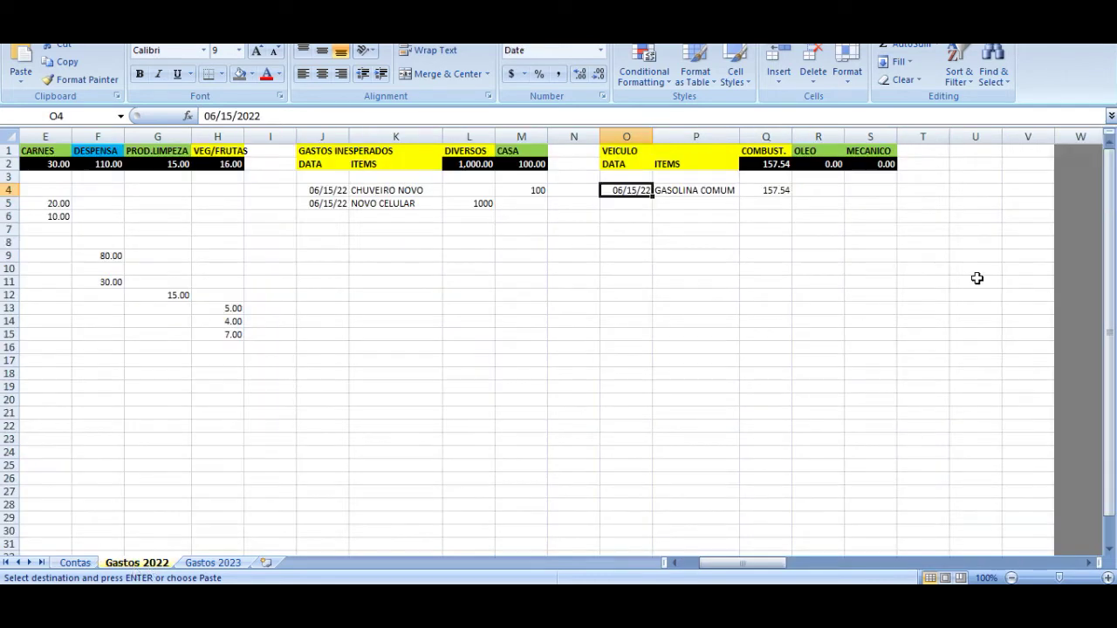
key("Left")
key("Left")
key("Left")
key("Left")
key("Left")
key("Left")
key("Left")
key("Left")
key("Left")
key("Left")
key("Left")
key("Left")
key("Left")
key("Left")
key("Up")
key("Up")
key("Up")
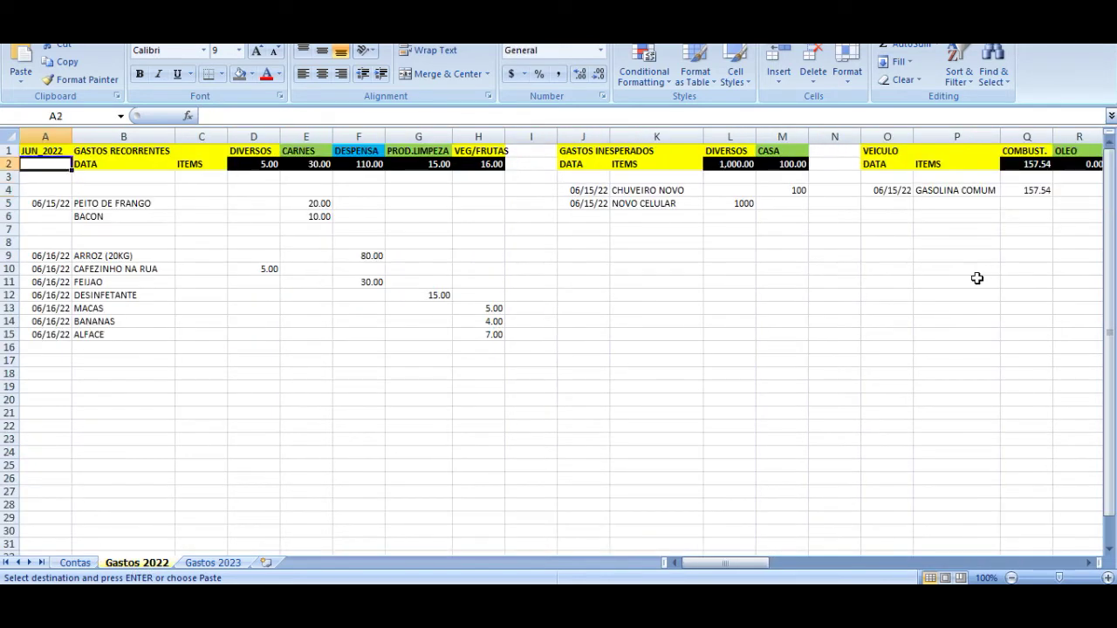
- Look along row 1 of Gastos 2022 through the June, July and August blocks up to the September one
key("Right")
key("Right")
key("Right")
key("Right")
key("Right")
key("Right")
key("Right")
key("Right")
key("Right")
key("Right")
key("Right")
key("Right")
key("Right")
key("Right")
key("Right")
key("Right")
key("Right")
key("Right")
key("Right")
key("Right")
key("Right")
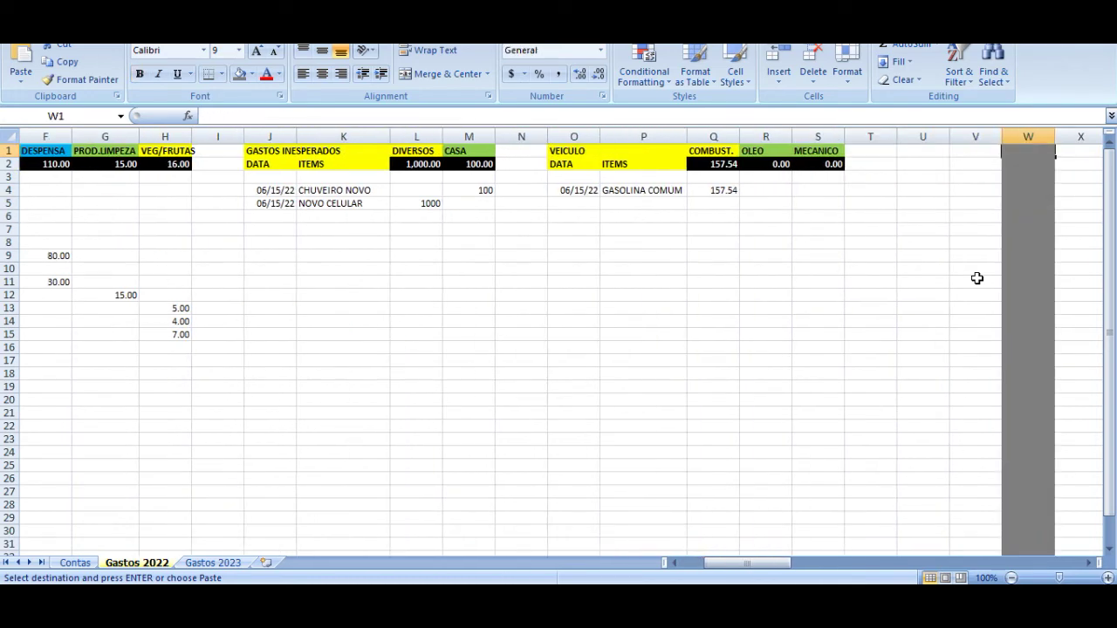
key("Right")
key("Right")
key("Right")
key("Right")
key("Right")
key("Right")
key("Right")
key("Right")
key("Right")
key("Right")
key("Right")
key("Right")
key("Right")
key("Right")
key("Right")
key("Right")
key("Right")
key("Right")
key("Right")
key("Right")
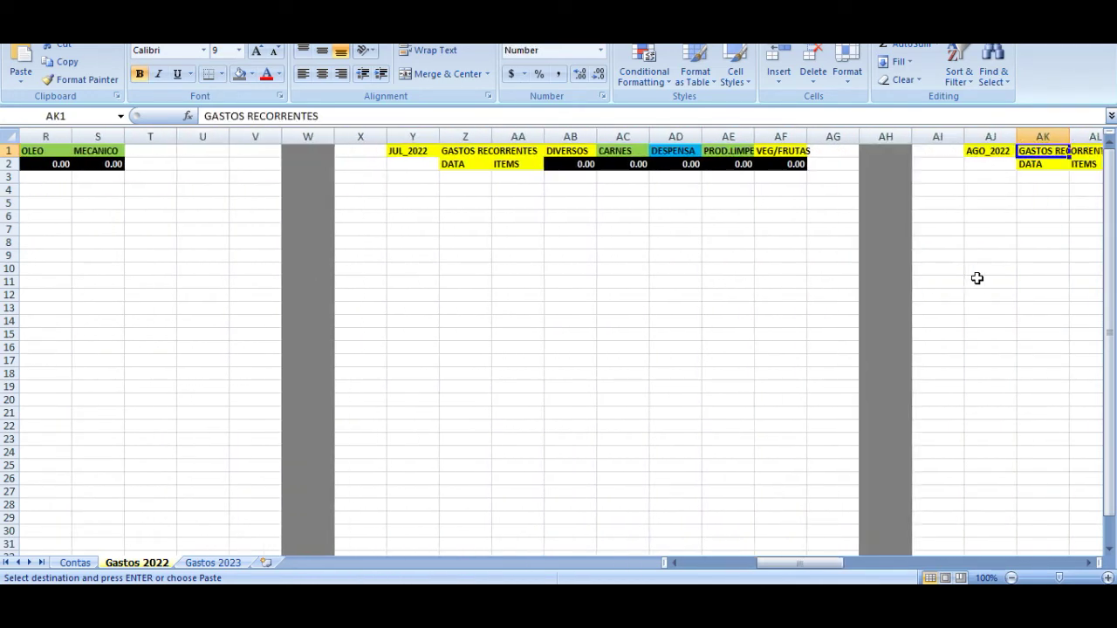
key("Right")
key("Right")
key("Right")
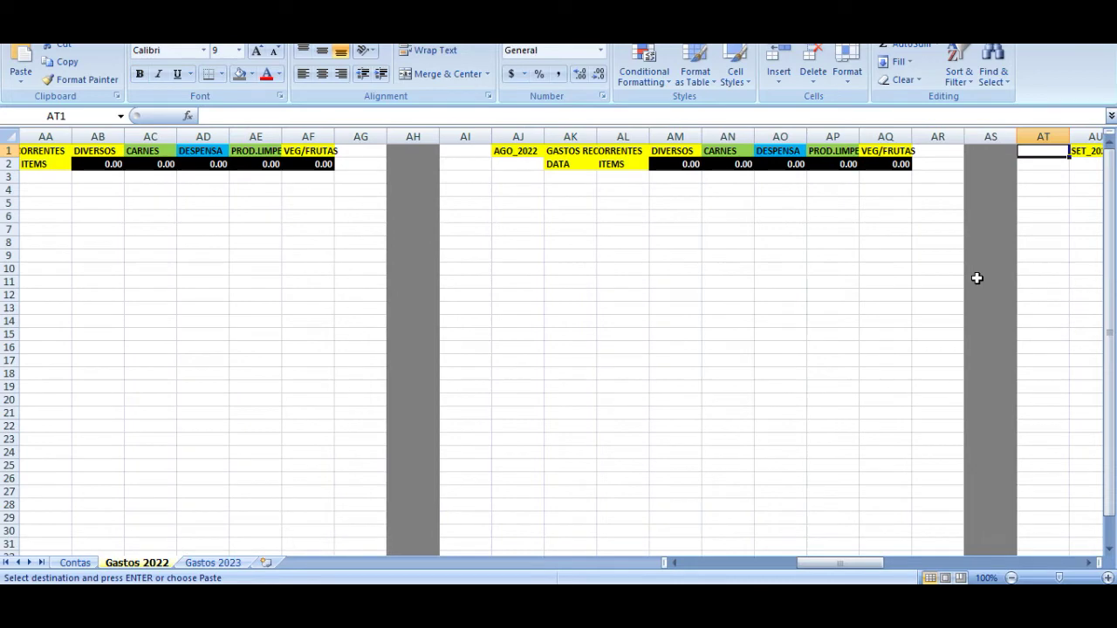
- Go back along row 1 of Gastos 2022 from the September block to the June GASTOS RECORRENTES heading
key("Right")
key("Left")
key("Left")
key("Left")
key("Left")
key("Left")
key("Left")
key("Left")
key("Left")
key("Left")
key("Left")
key("Left")
key("Left")
key("Left")
key("Left")
key("Left")
key("Left")
key("Left")
key("Left")
key("Left")
key("Left")
key("Left")
key("Left")
key("Left")
key("Left")
key("Left")
key("Left")
key("Left")
key("Left")
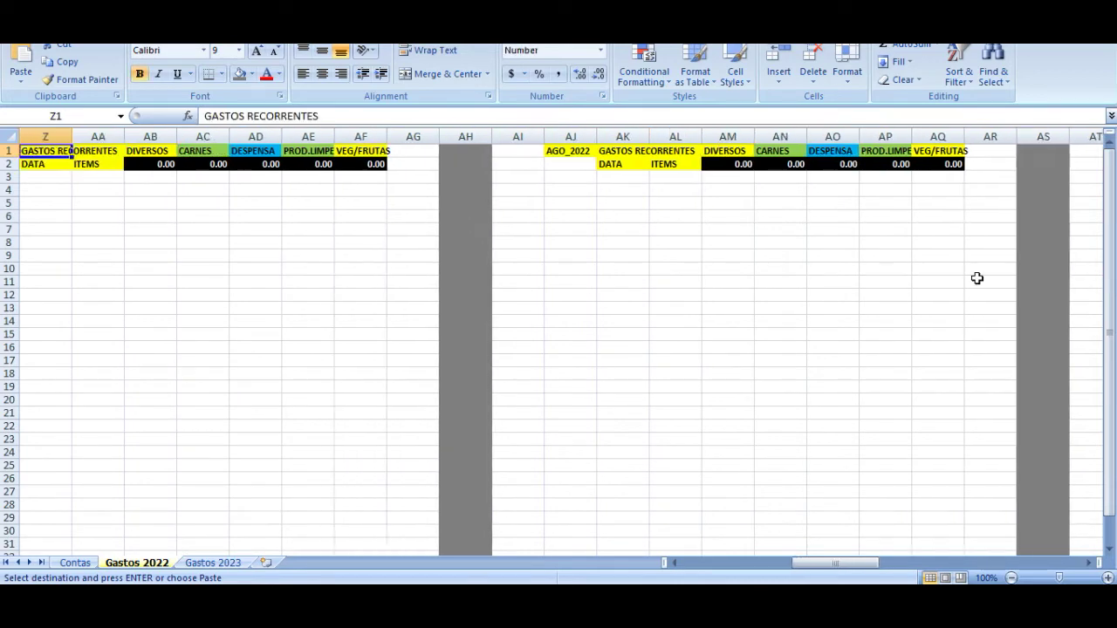
key("Right")
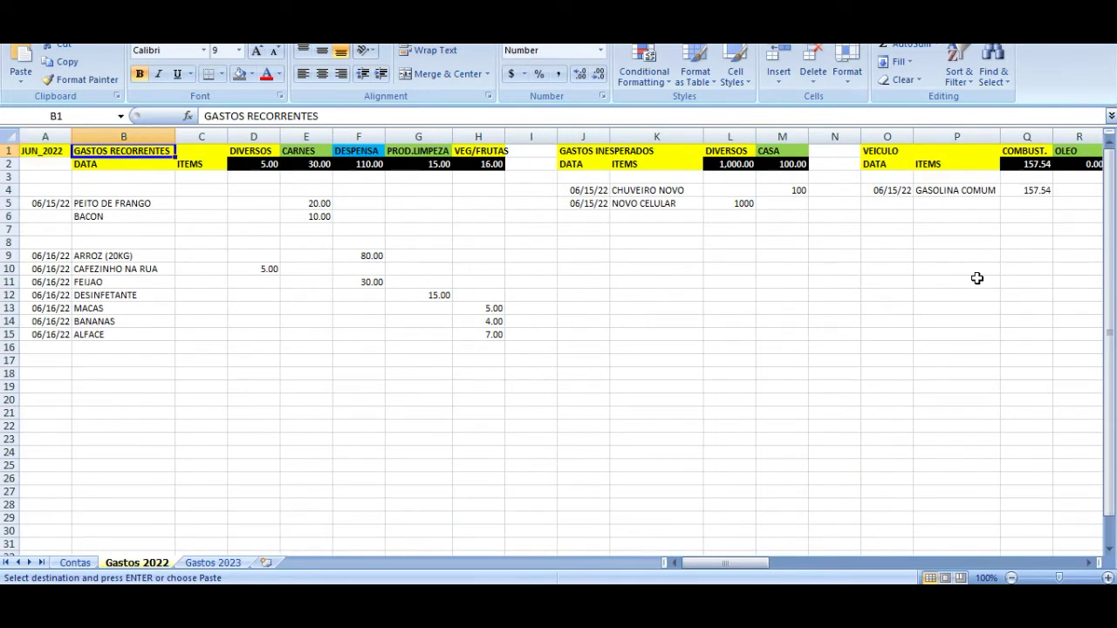
- Log TROCA DA BOMBA D'AGUA with the date 06/03/22 in row 6 of the June VEICULO block
key("Right")
key("Right")
key("Right")
key("Right")
key("Right")
key("Right")
key("Right")
key("Right")
key("Right")
key("Right")
key("Right")
key("Right")
key("Right")
key("Down")
key("Down")
key("Down")
key("Down")
key("Down")
key("Down")
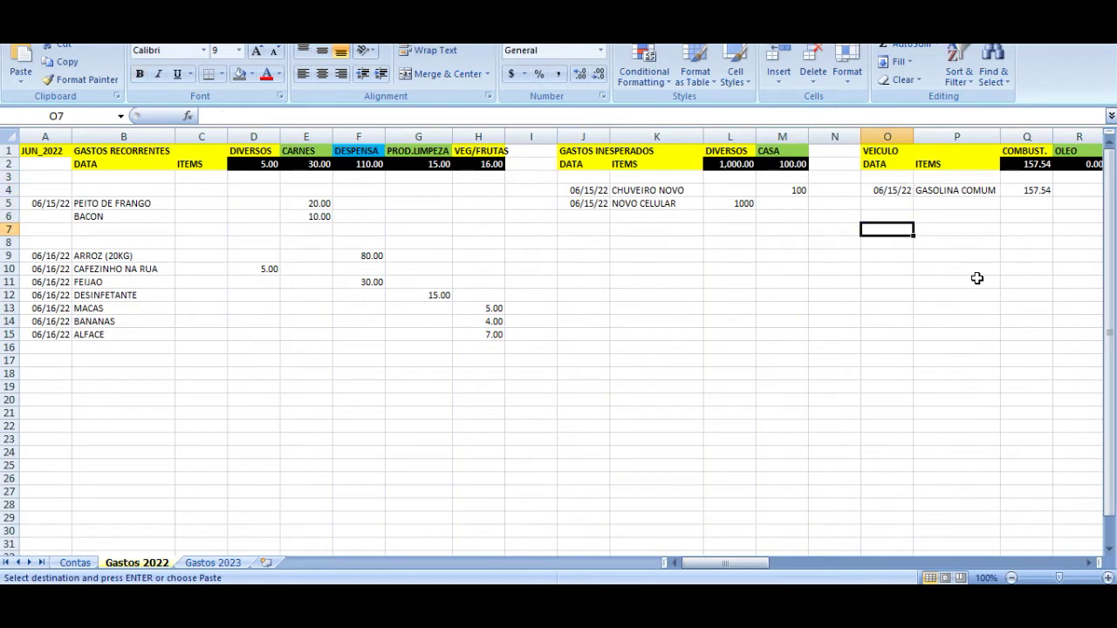
key("Up")
type("6/")
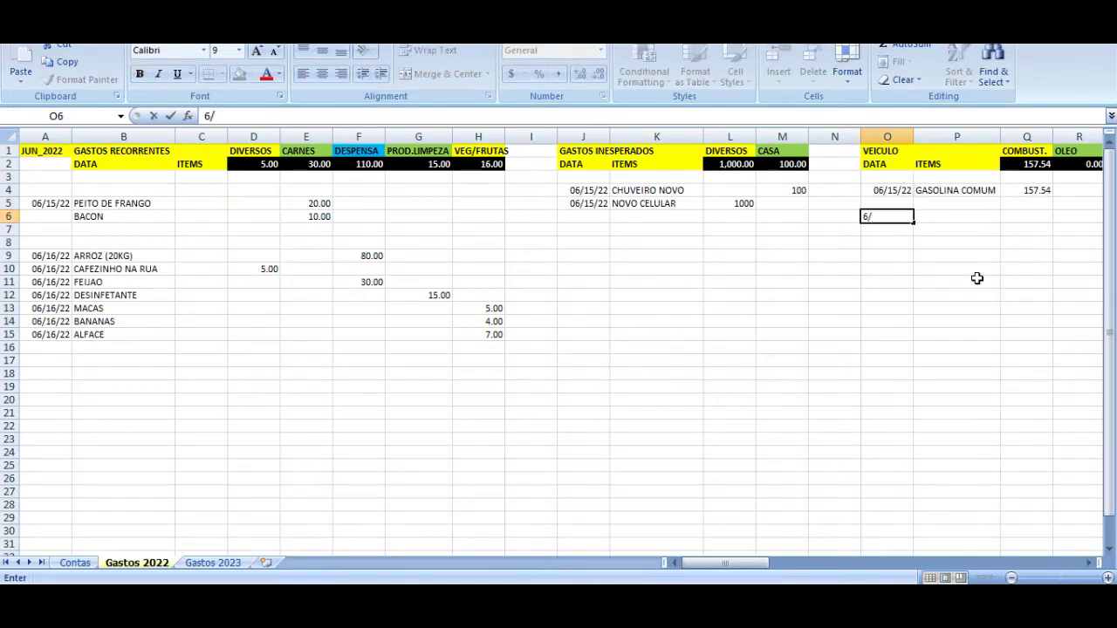
type("03/22")
key("Tab")
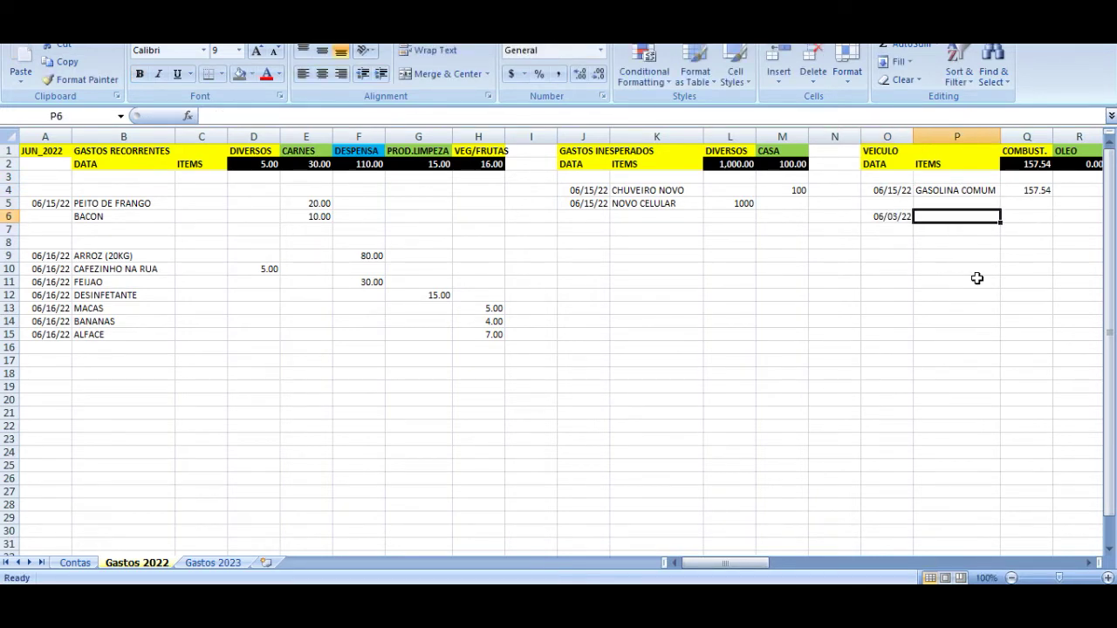
type("TROCA DA BOMA")
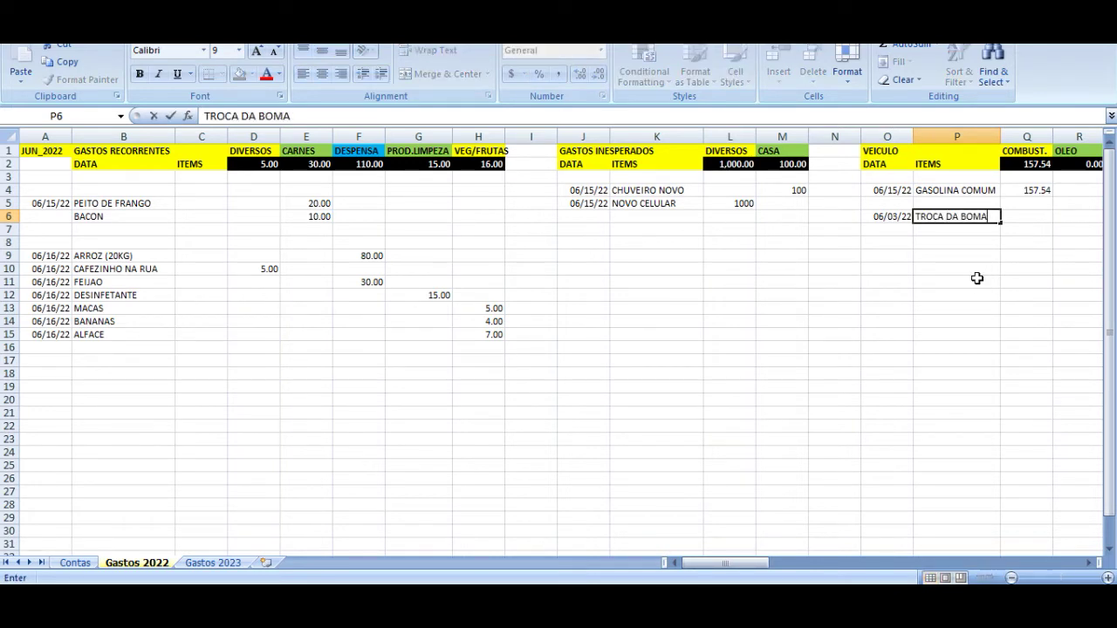
key("BackSpace")
type("AGUA")
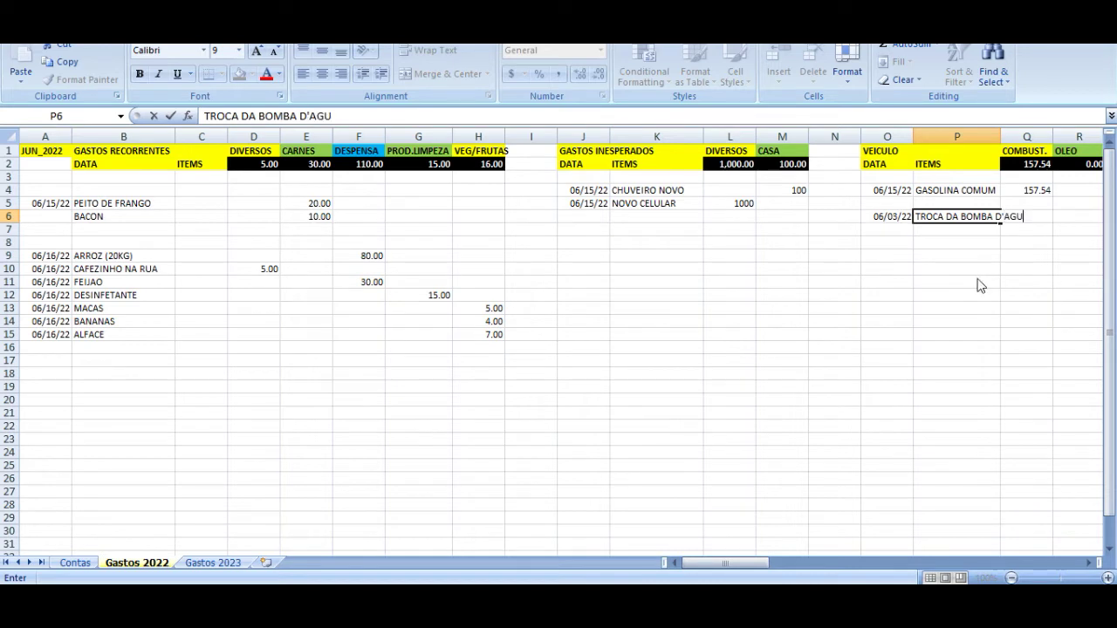
key("Return")
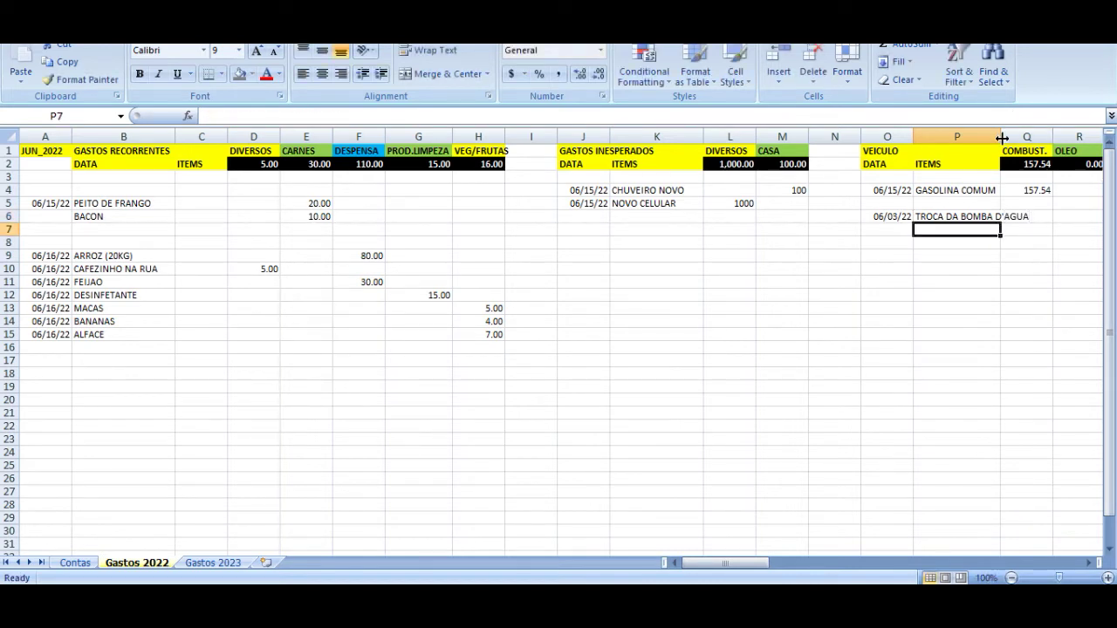
- Widen column P to fit the water pump description and enter 300 under MECANICO in row 6
key("Up")
key("Right")
key("Right")
key("Right")
key("Right")
key("Left")
key("Left")
key("Left")
key("Left")
key("Right")
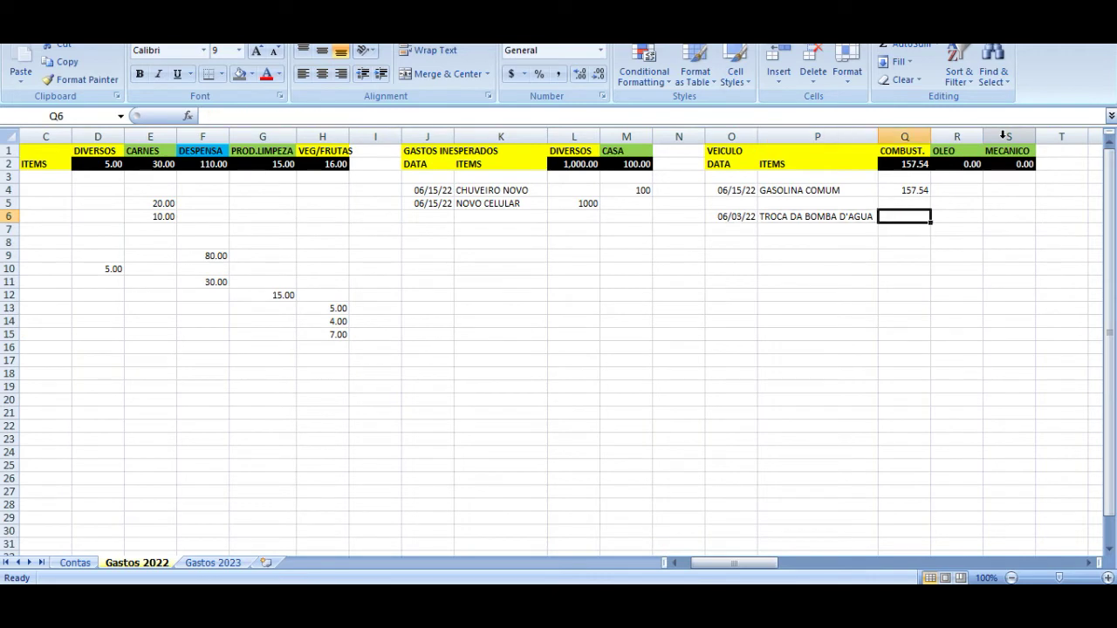
key("Right")
key("Right")
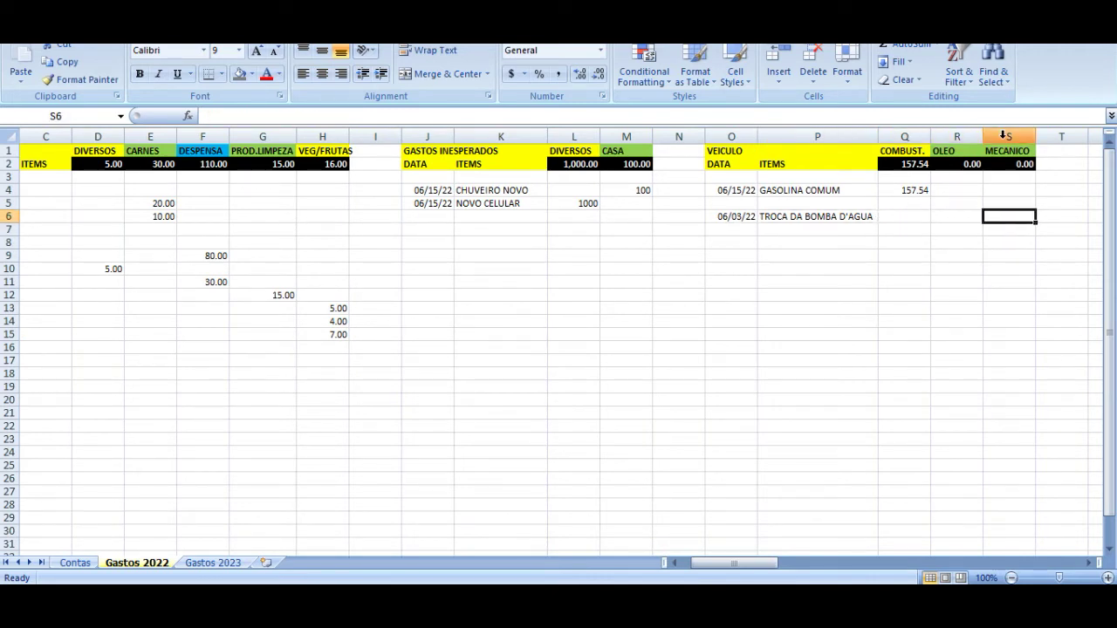
type("300")
key("Return")
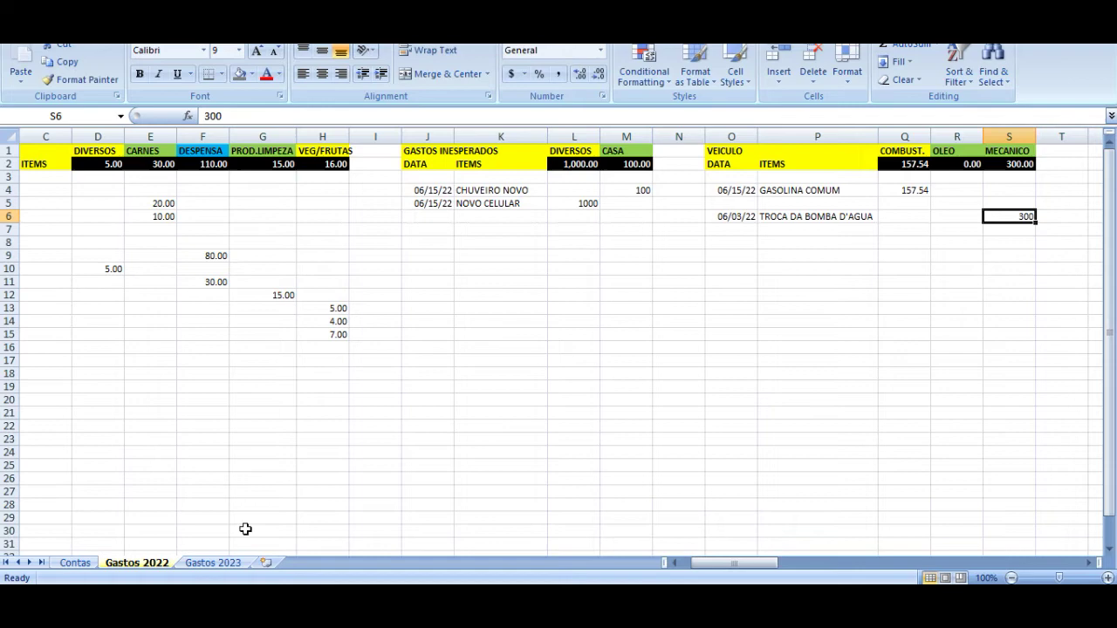
- Link the June MECANICO cell G31 in Contas to the MECANICO total in cell S2 of Gastos 2022
left_click(75, 563)
key("Right")
key("Right")
key("Right")
key("Right")
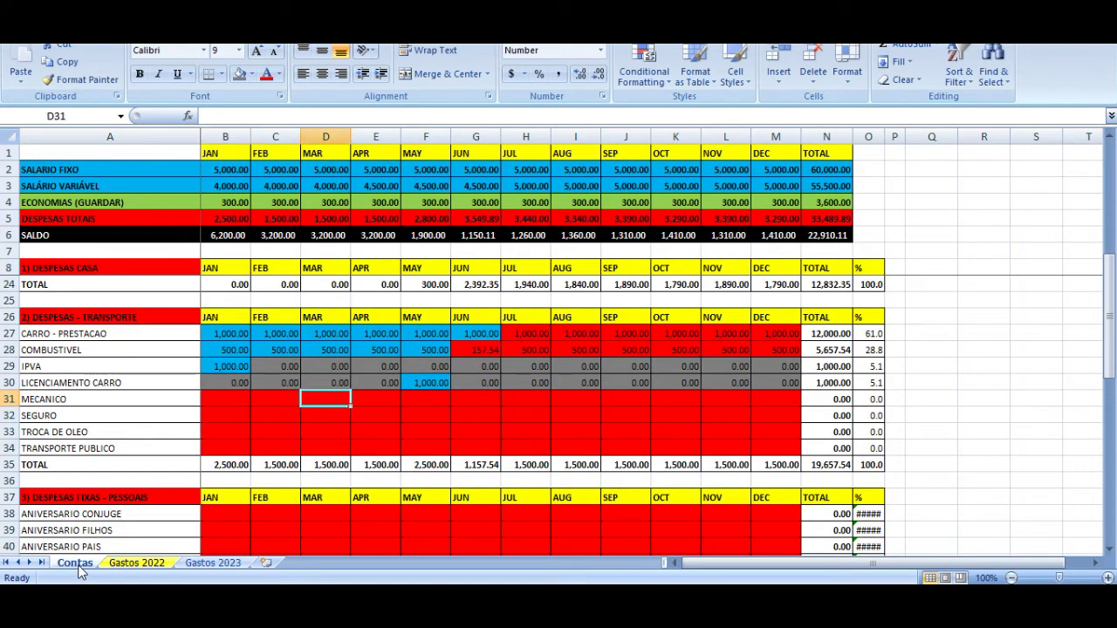
type("=")
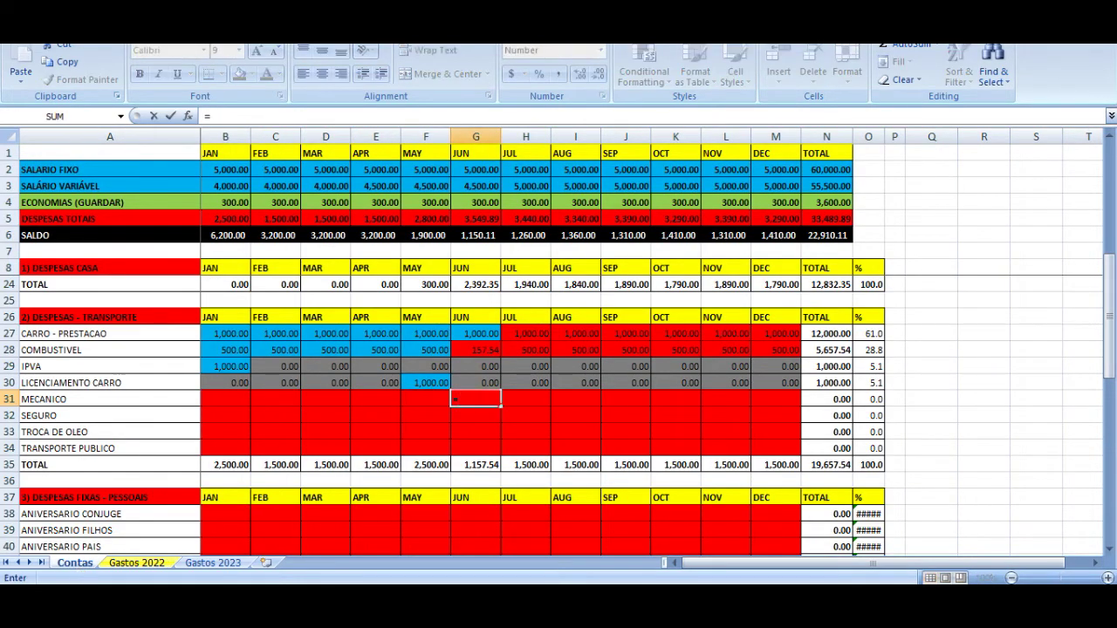
left_click(147, 568)
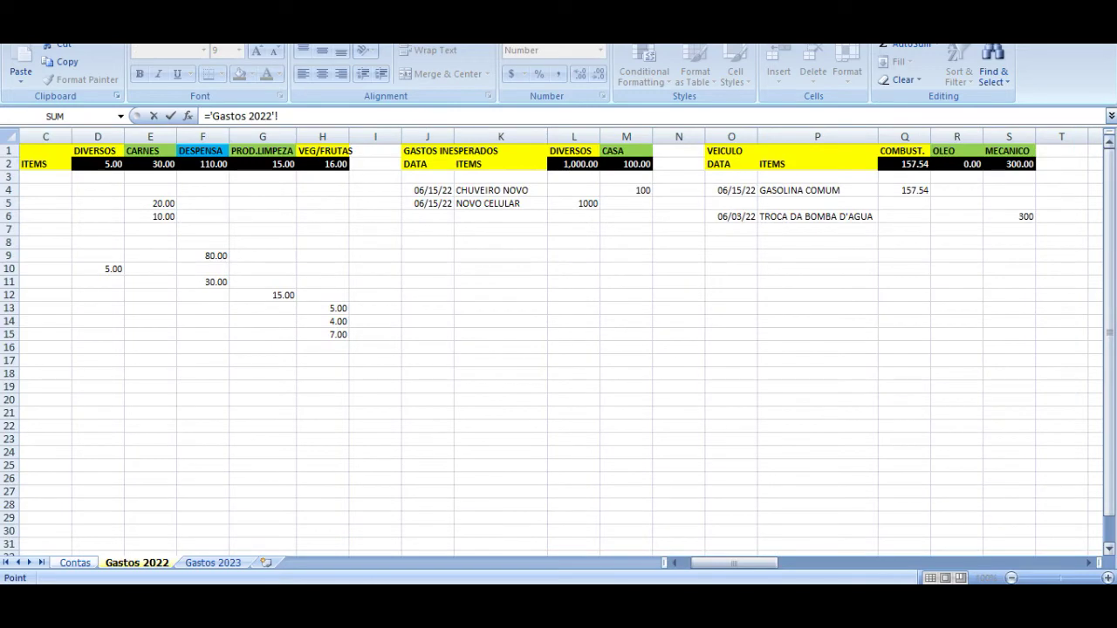
left_click(1012, 165)
key("Return")
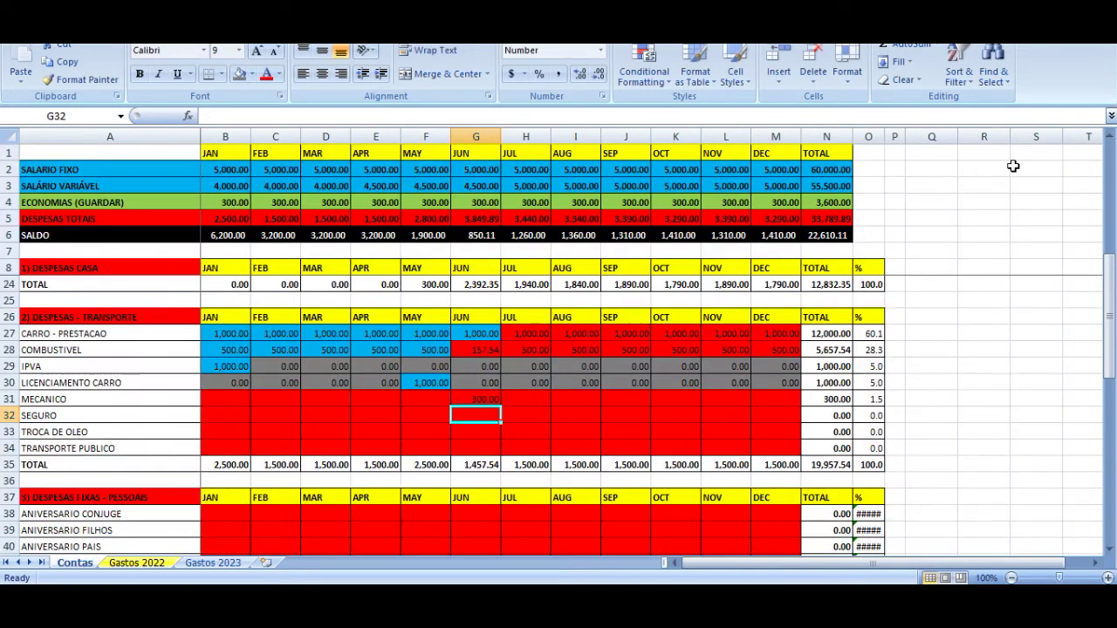
- Fill the June MECANICO cell G31 with light blue
key("Up")
left_click(248, 75)
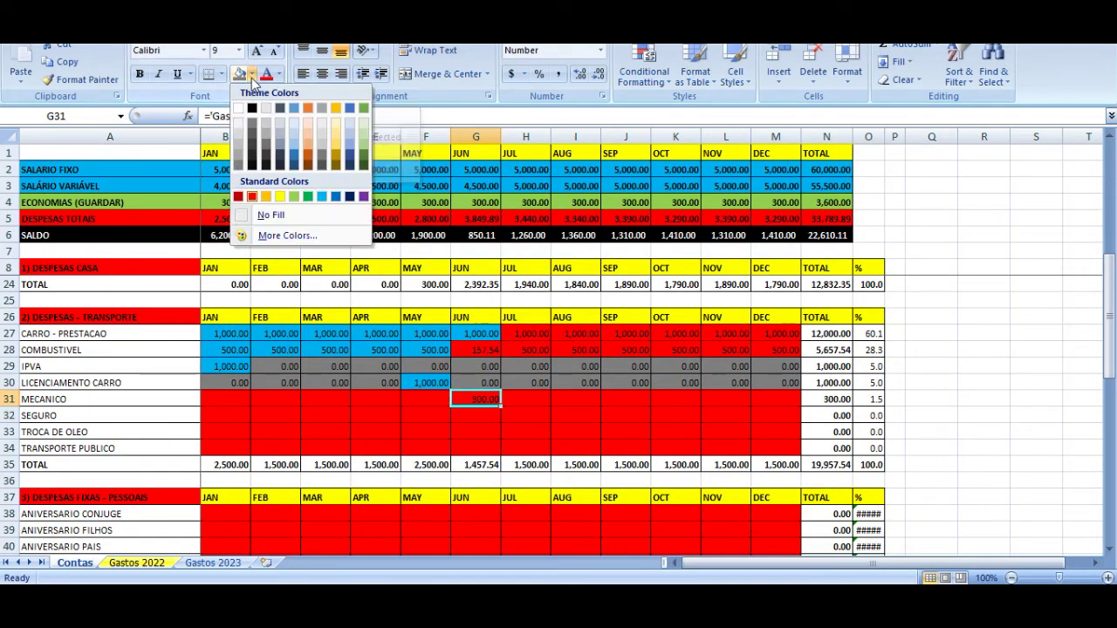
left_click(322, 192)
- Copy the grey zero cell E30 to the January to May MECANICO cells, B31:F31
key("Left")
key("Left")
key("Left")
key("Left")
key("Left")
key("Left")
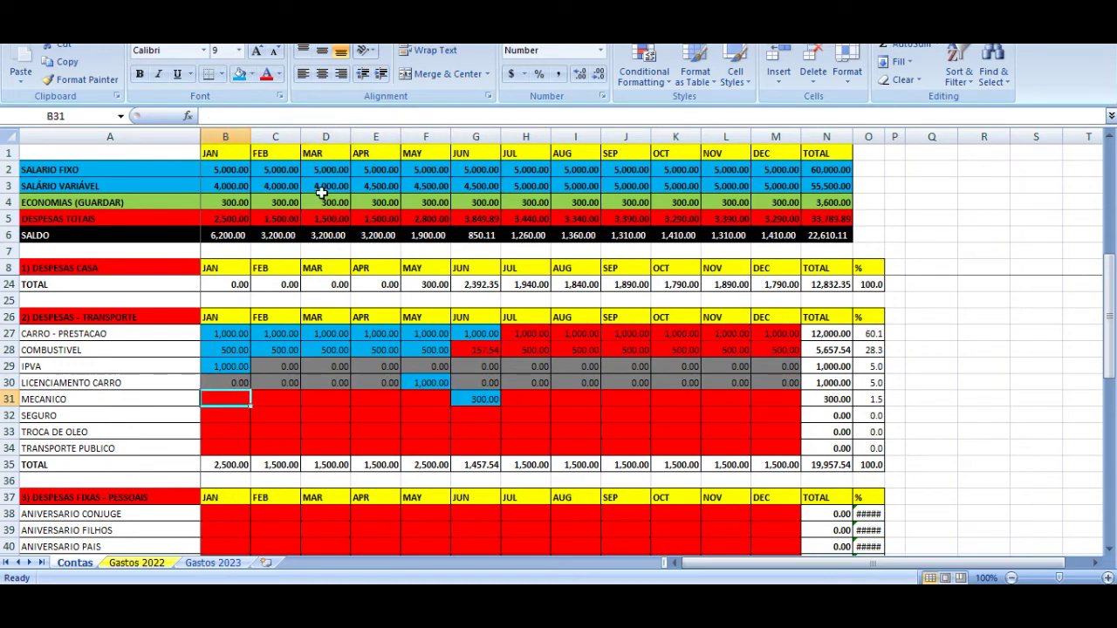
key("Down")
key("Right")
key("Right")
key("Right")
key("Up")
key("Up")
key("Right")
key("ctrl+c")
key("Down")
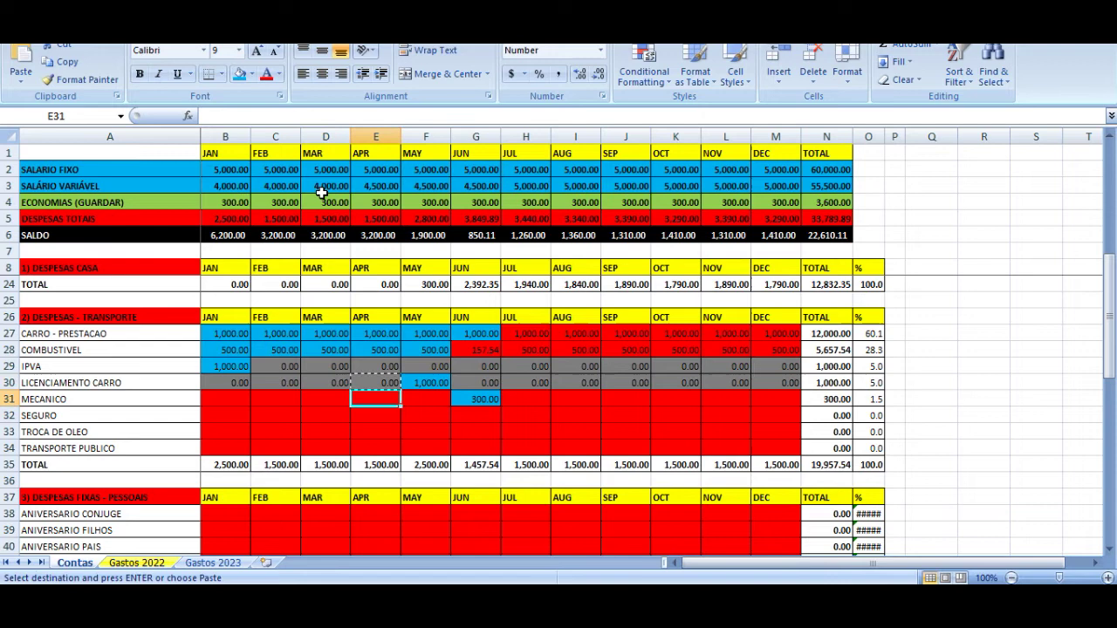
key("Right")
key("shift+Left")
key("shift+Left")
key("shift+Left")
key("shift+Left")
key("ctrl+v")
key("Right")
key("Right")
key("Right")
key("Left")
key("Left")
key("Right")
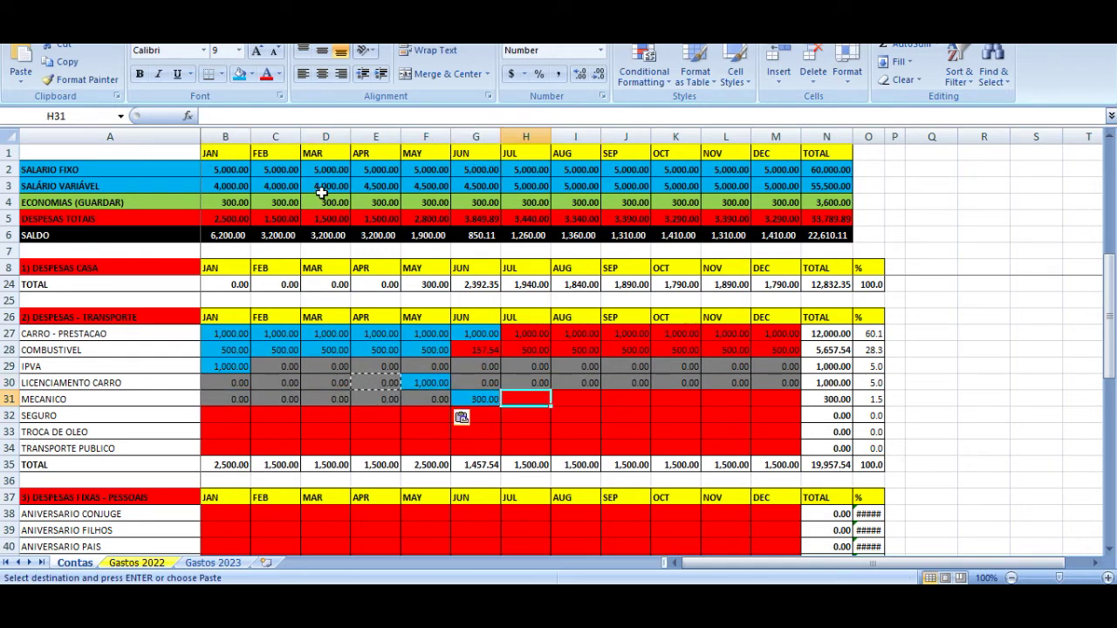
key("Right")
key("Right")
key("Right")
key("Left")
key("Left")
key("Left")
key("Left")
key("Left")
key("shift+Left")
key("shift+Left")
key("shift+Left")
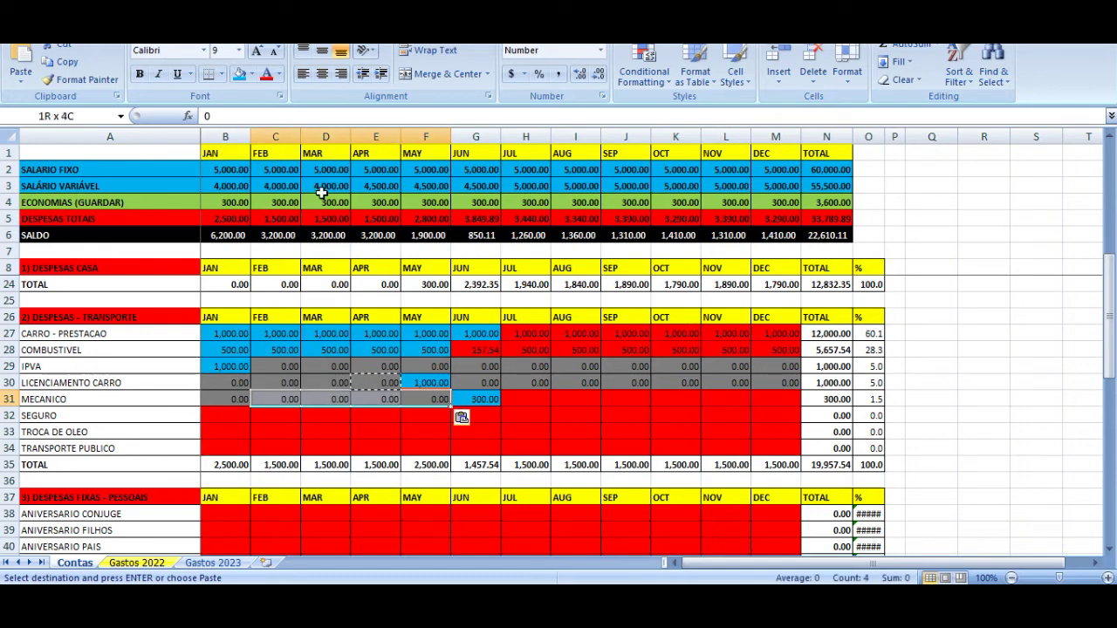
- Remove the red fill from the July to December MECANICO cells, H31:M31
key("Right")
key("Right")
key("shift+Right")
key("shift+Right")
key("shift+Right")
key("shift+Right")
key("shift+Right")
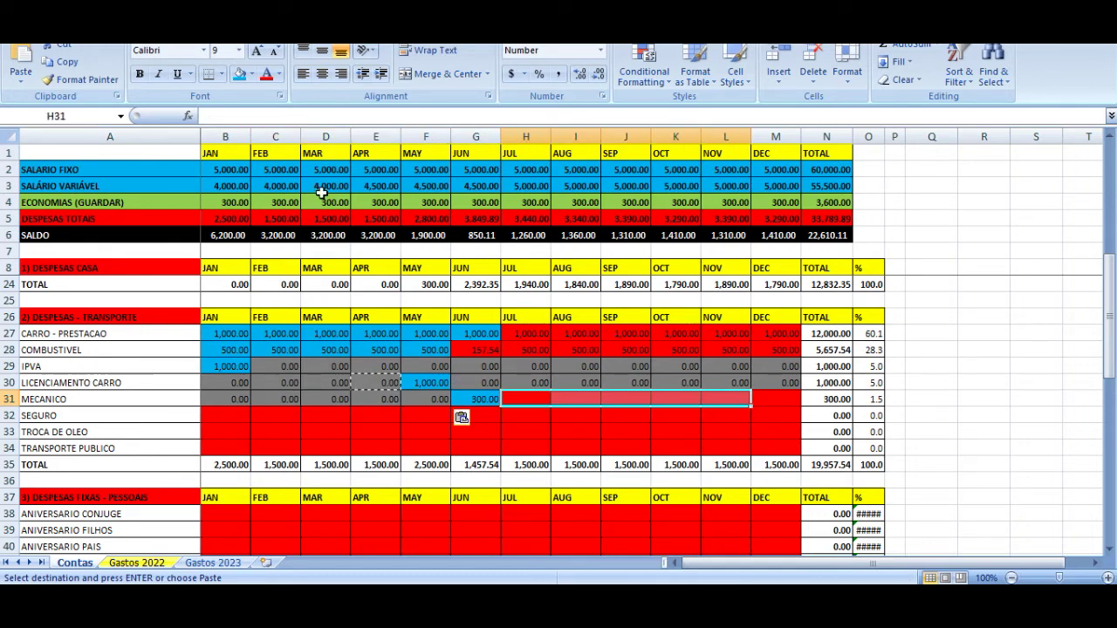
key("shift+Left")
key("shift+Left")
key("shift+Left")
key("shift+Left")
key("shift+Right")
key("shift+Right")
key("shift+Right")
key("shift+Right")
key("shift+Right")
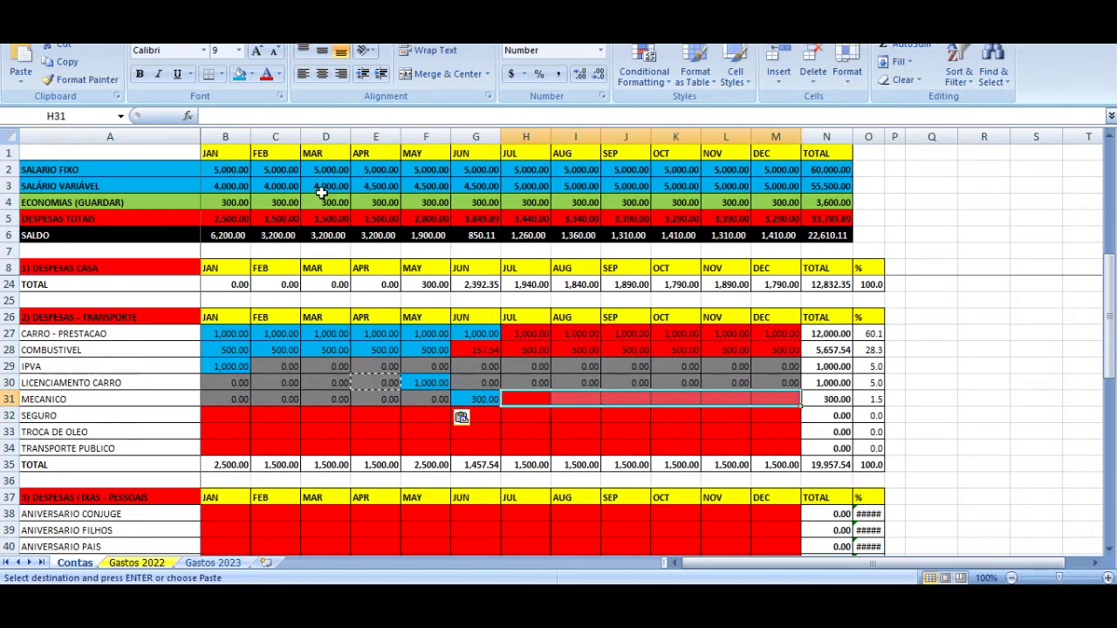
left_click(253, 78)
left_click(264, 215)
key("Down")
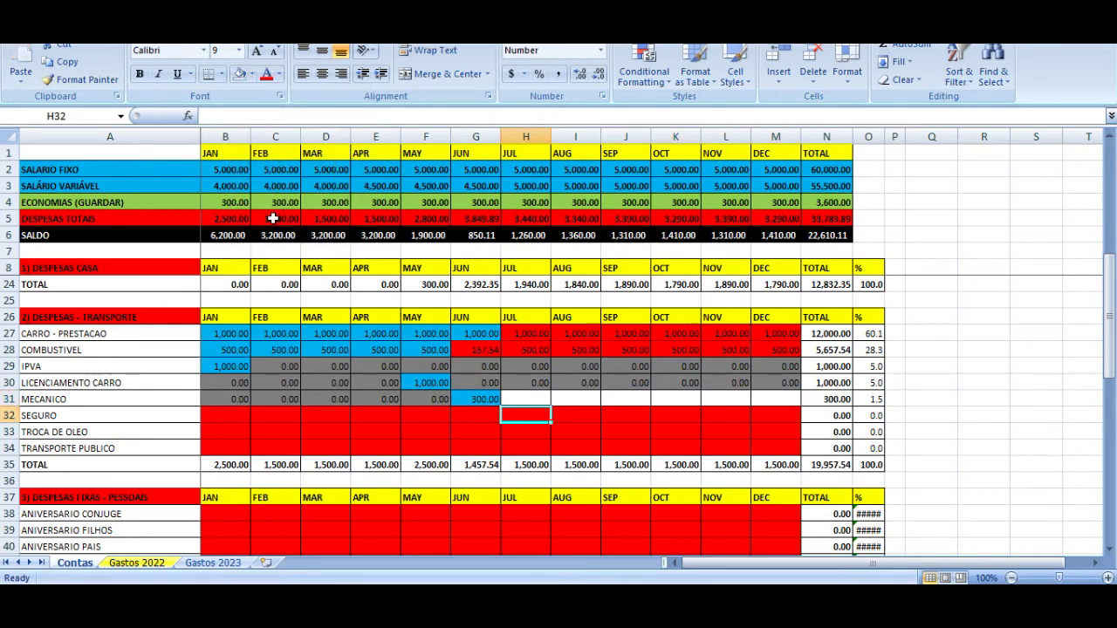
key("Up")
key("Left")
key("Left")
key("Left")
key("Right")
key("shift+Left")
key("shift+Left")
key("Right")
key("Right")
- Enter 200 as the April SEGURO expense in cell E32 of the transport section
key("Down")
key("Left")
key("Left")
key("Left")
key("Left")
key("Left")
key("Left")
key("Left")
key("Right")
key("Right")
key("Right")
key("Right")
key("Right")
key("Right")
key("Left")
key("Left")
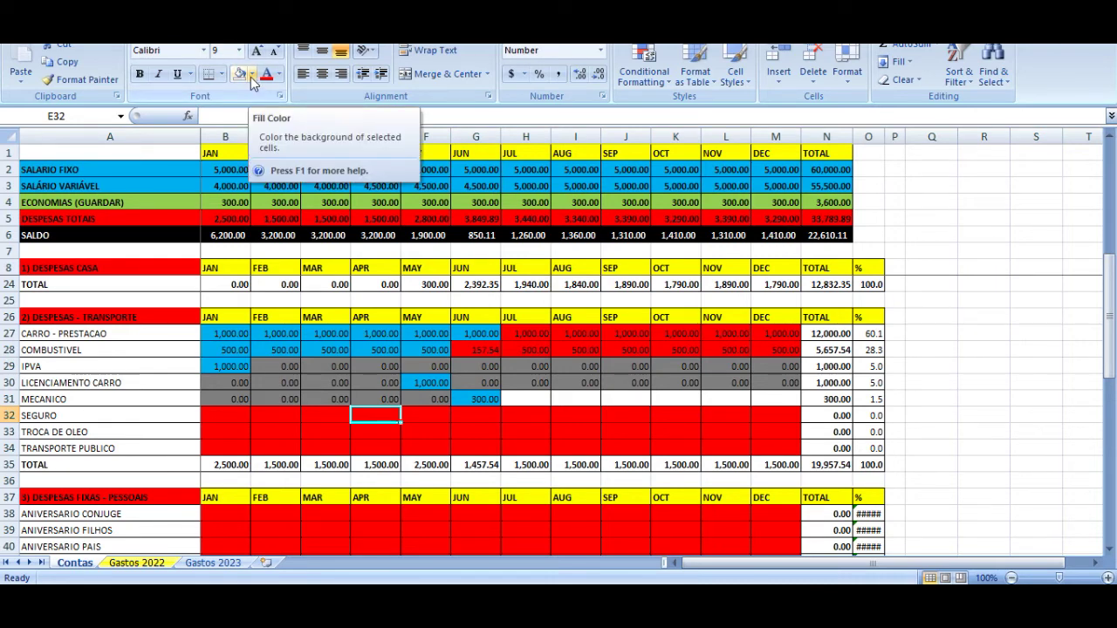
type("200")
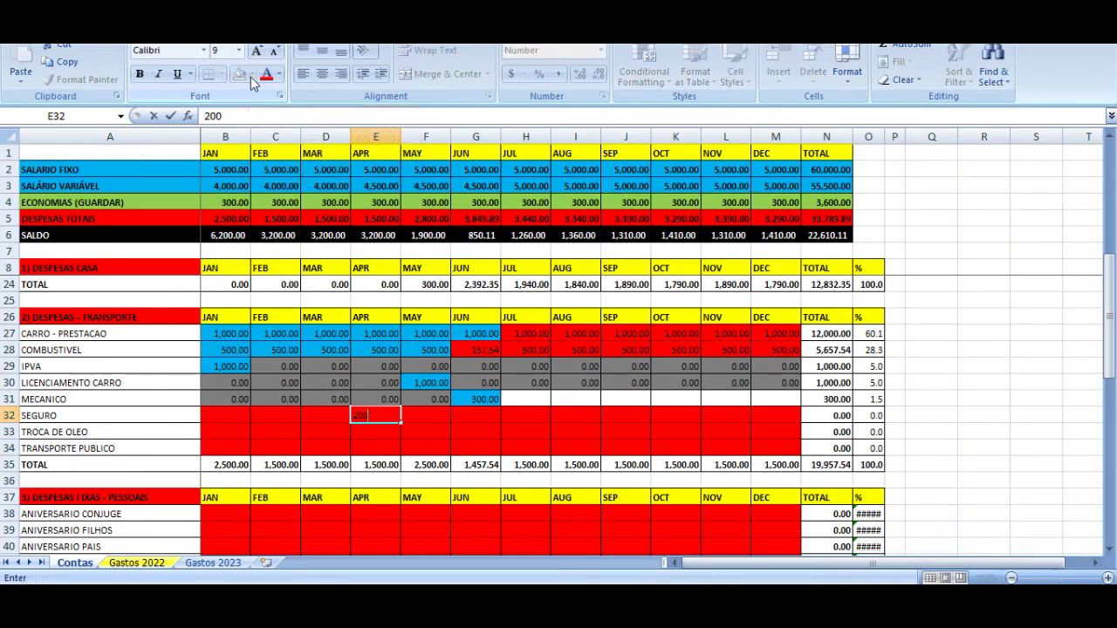
key("Return")
key("Up")
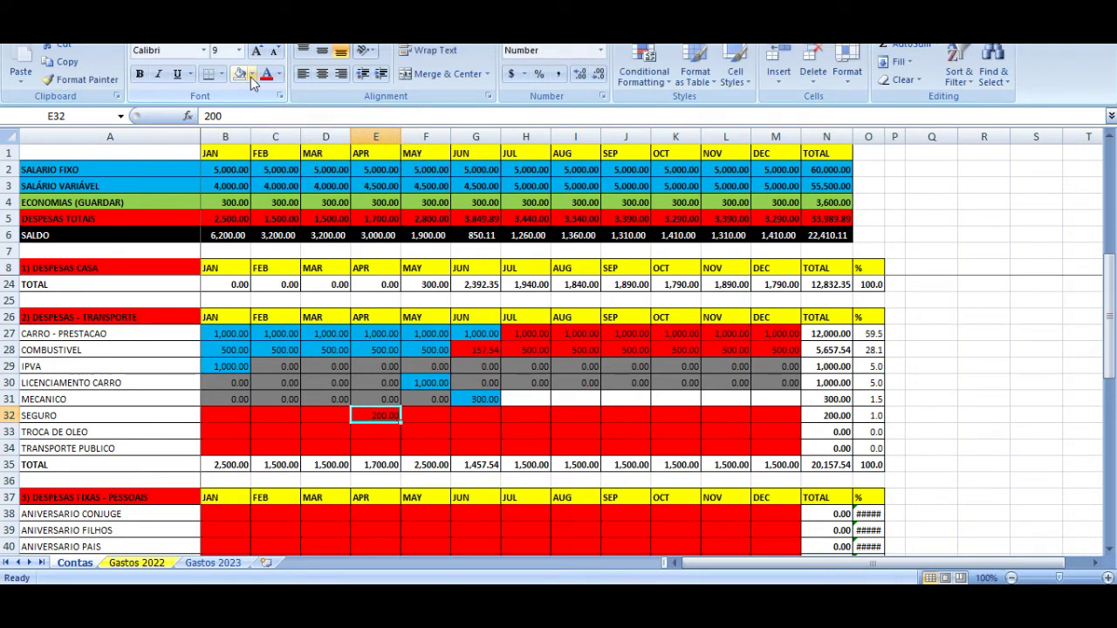
- Copy the April SEGURO value of 200 to the May, June and July cells, F32:H32
key("ctrl+c")
key("Right")
key("ctrl+v")
key("Right")
key("ctrl+v")
key("Right")
key("ctrl+v")
- Copy the grey zero cell F31 to the January to March SEGURO cells, B32:D32
key("Left")
key("Left")
key("Up")
key("ctrl+c")
key("Down")
key("Left")
key("Left")
key("shift+Left")
key("shift+Left")
key("ctrl+v")
- Paste the copied grey zero into the August to December SEGURO cells, I32:M32
key("Right")
key("Right")
key("Right")
key("Right")
key("Right")
key("shift+Right")
key("shift+Right")
key("shift+Right")
key("shift+Right")
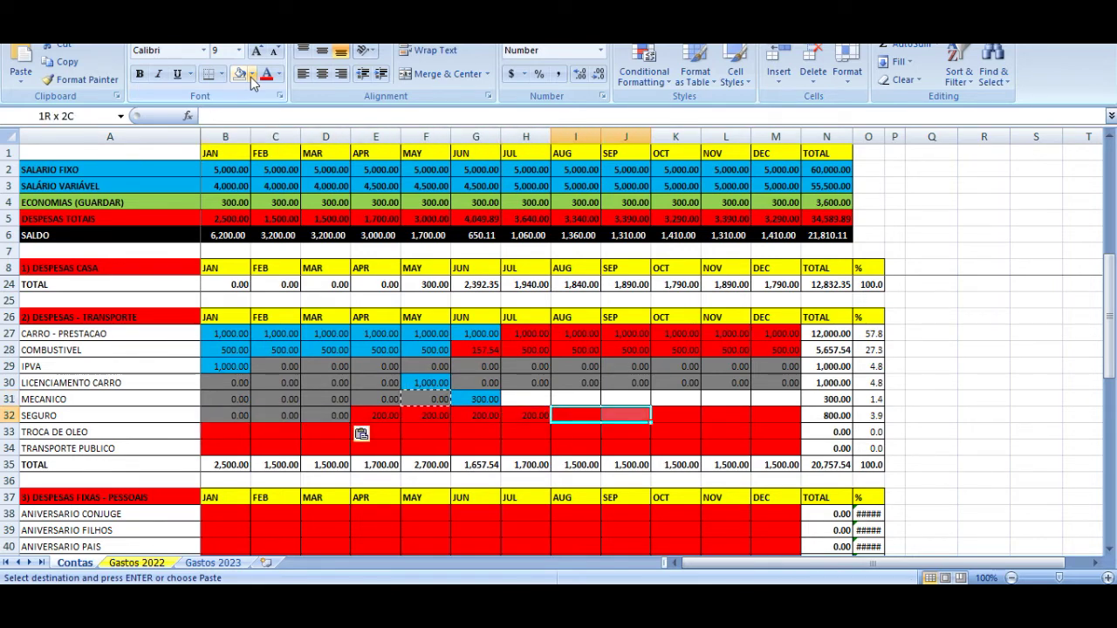
key("ctrl+v")
- Examine the DESPESAS CASA rows down to the GASTOS INESPERADOS DIVERSOS row
key("Right")
key("Up")
key("Up")
key("Up")
key("Up")
key("Up")
key("Up")
key("Up")
key("Up")
key("Up")
key("Up")
key("Up")
key("Up")
key("Up")
key("Up")
key("Up")
key("Up")
key("Up")
key("Up")
key("Up")
key("Up")
key("Up")
key("Up")
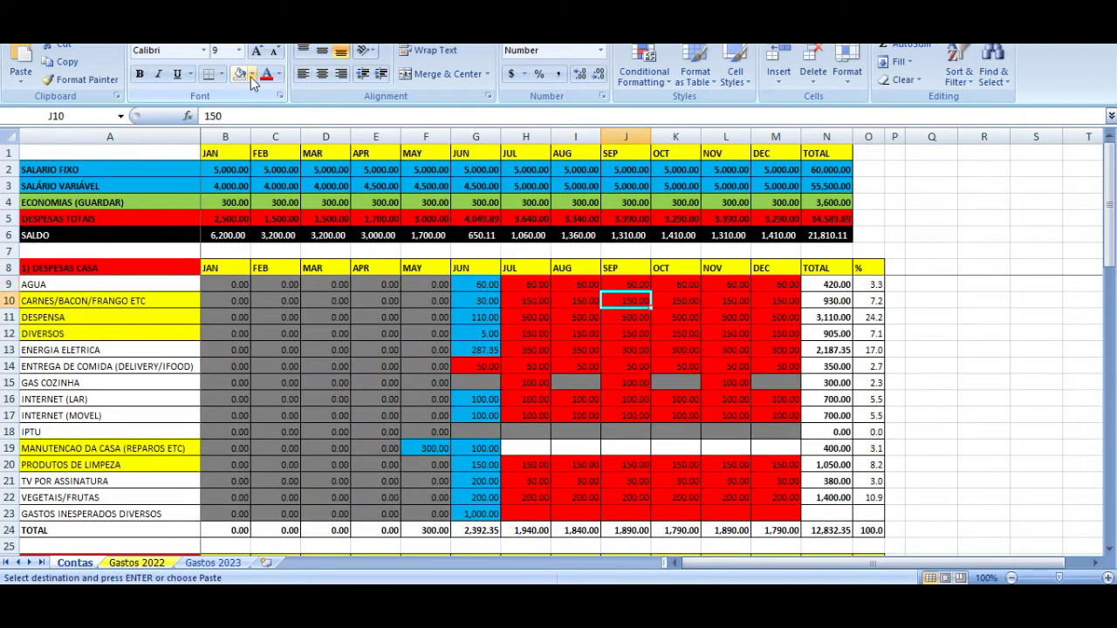
key("Down")
key("Down")
key("Down")
key("Down")
key("Down")
key("Down")
key("Down")
key("Down")
key("Down")
key("Down")
key("Down")
key("Down")
key("Down")
key("ctrl+Left")
key("ctrl+Left")
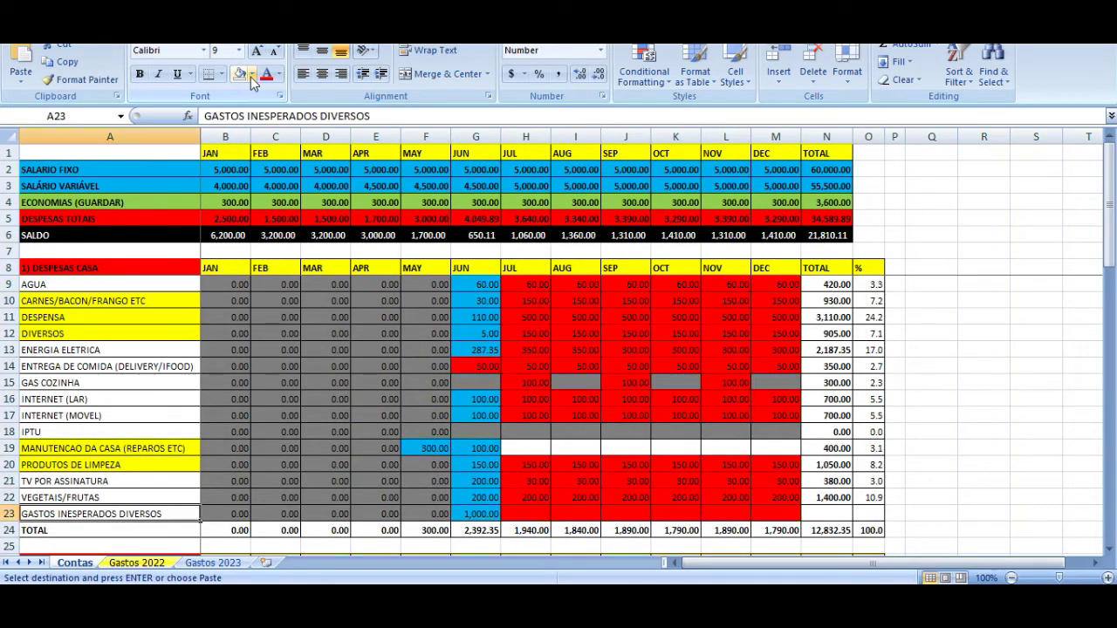
- Copy the TOTAL and % formulas from N22:O22 to the GASTOS INESPERADOS DIVERSOS row, N23:O23
key("Right")
key("Right")
key("Right")
key("Right")
key("Right")
key("Right")
key("Right")
key("Right")
key("Right")
key("Right")
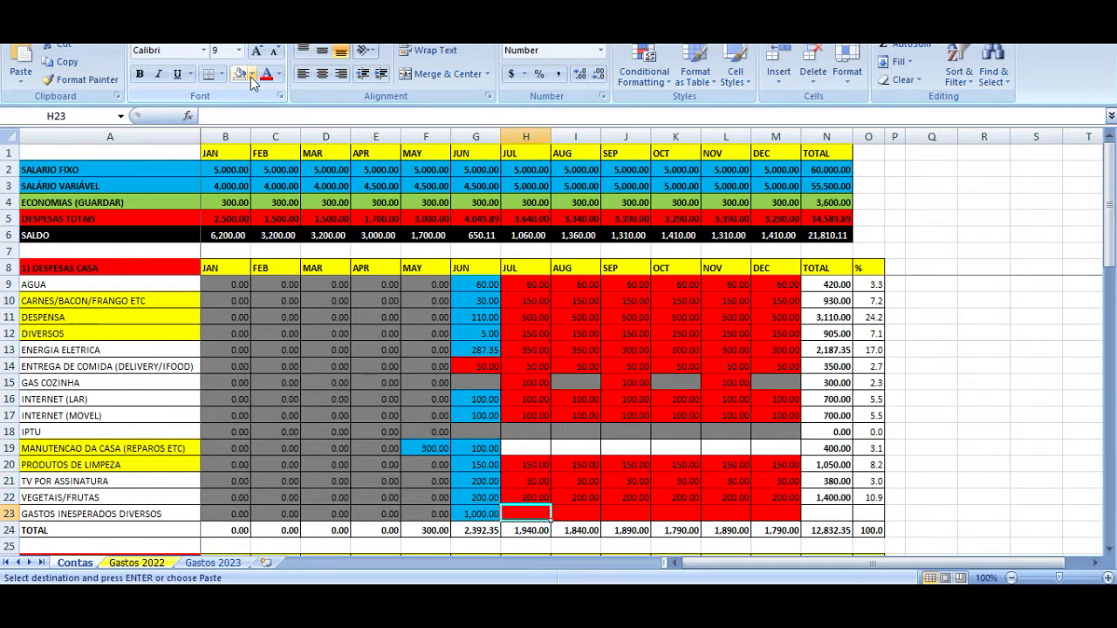
key("Right")
key("Right")
key("Right")
key("Up")
key("shift+Right")
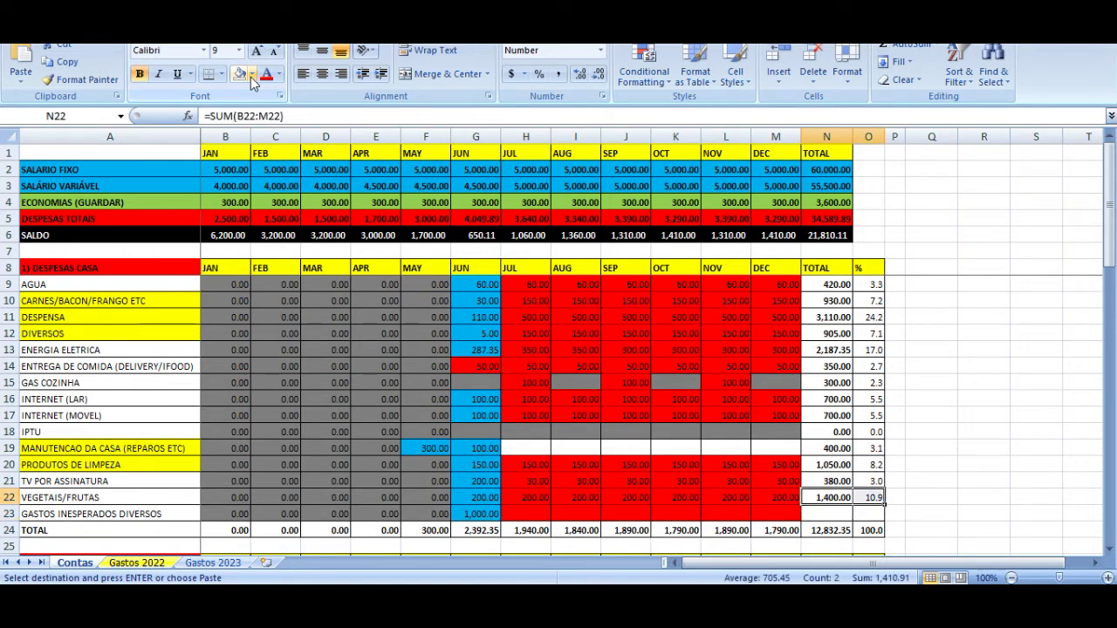
key("ctrl+c")
key("Down")
key("ctrl+v")
- Re-enter the DESPESAS CASA grand total in N24 as the SUM of N9:N23
key("Down")
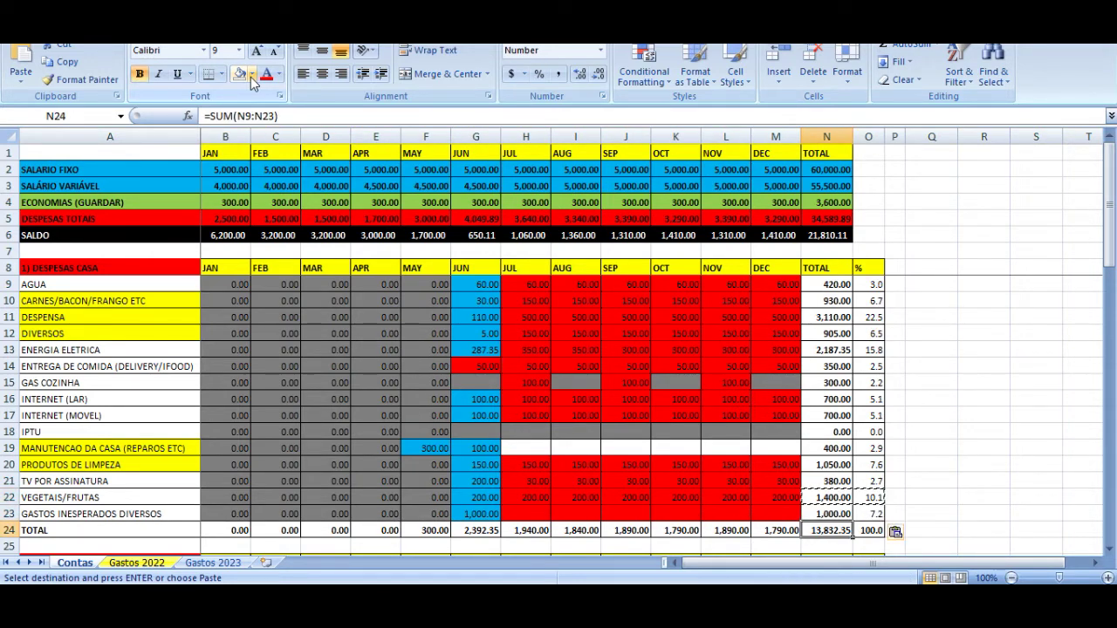
type("=SUM(")
key("Up")
key("ctrl+shift+Up")
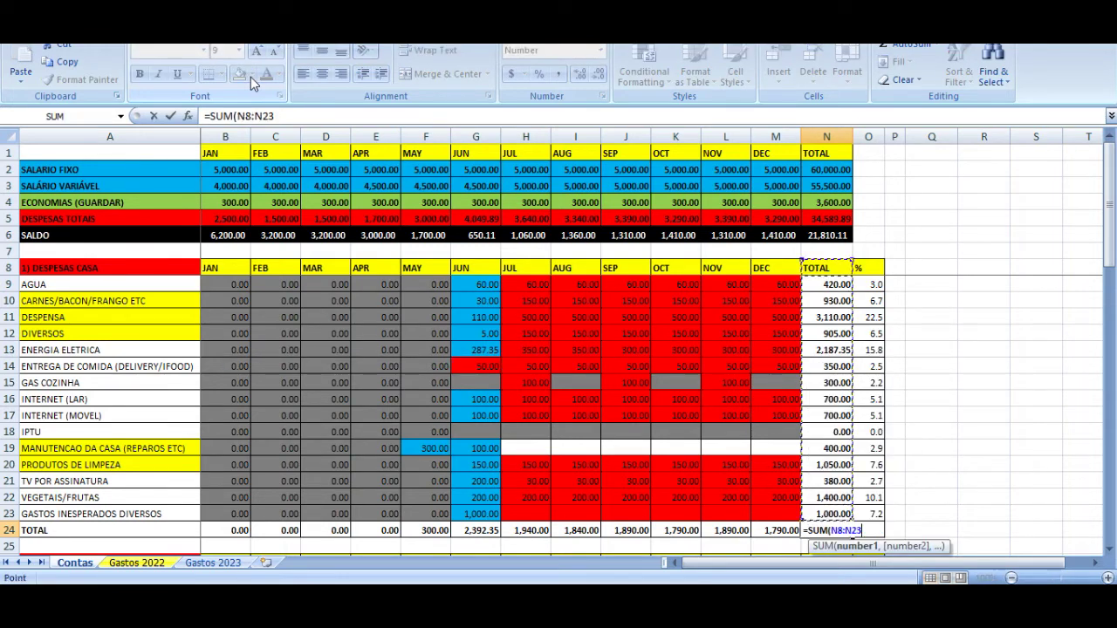
key("shift+Down")
key("Return")
key("Up")
- Examine the percentage formulas and each expense's share of the DESPESAS CASA total in column O
key("Right")
key("Left")
key("Right")
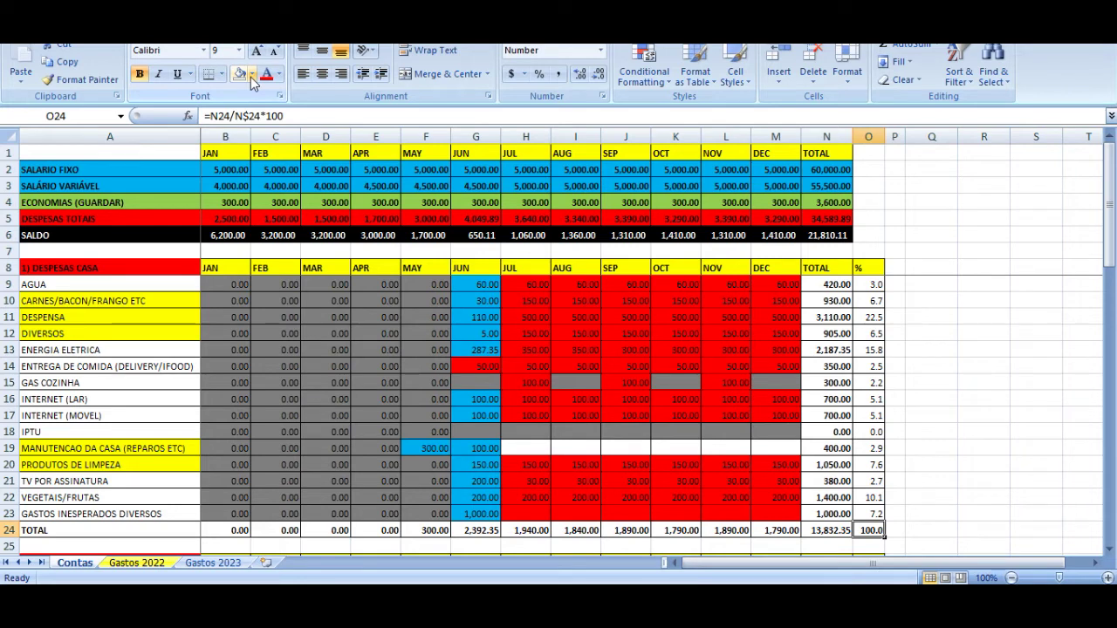
key("Left")
key("Right")
key("Left")
key("Right")
key("Up")
key("Up")
key("Up")
key("Up")
key("Up")
key("Up")
key("Up")
key("Up")
key("Up")
key("Up")
key("Up")
key("Up")
key("Up")
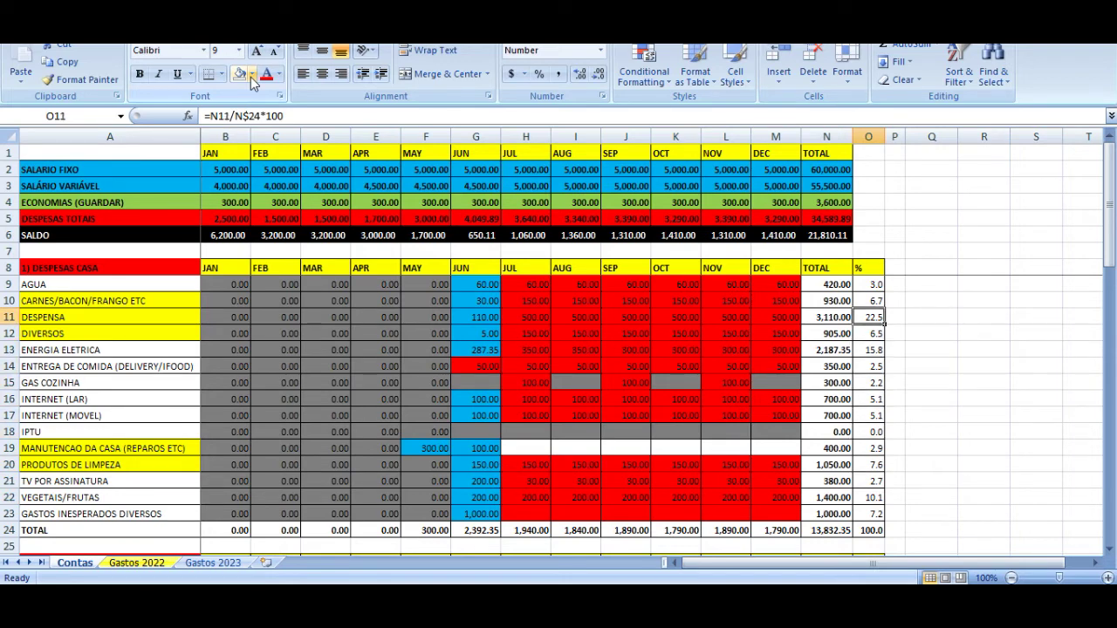
key("Down")
key("Down")
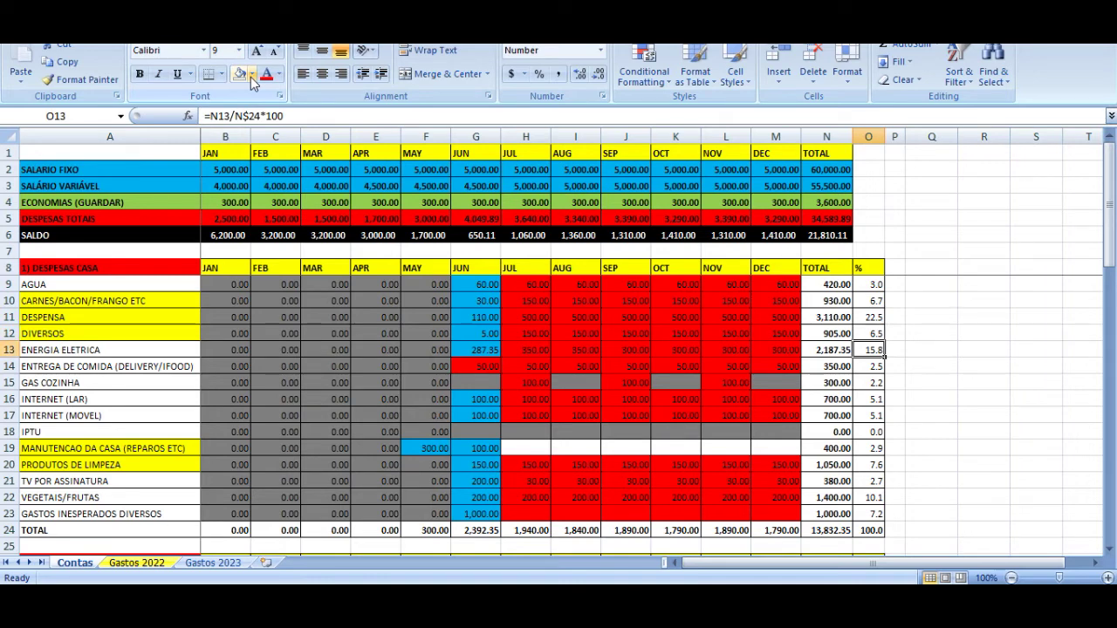
key("Down")
key("Down")
key("Down")
key("Down")
key("Down")
key("Down")
key("Down")
key("Down")
key("Down")
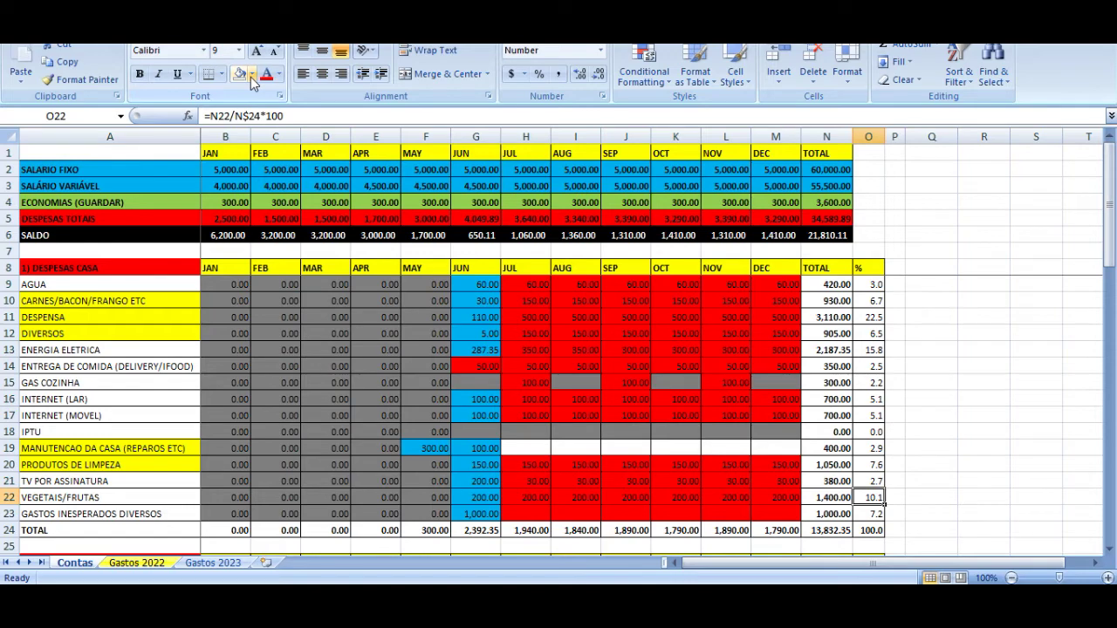
- Examine the expense rows from DESPESAS CASA down to the last transport row, TRANSPORTE PUBLICO
key("Home")
key("Down")
key("Down")
key("Down")
key("Down")
key("Down")
key("Down")
key("Down")
key("Down")
key("Down")
key("Down")
key("Down")
key("Down")
key("Down")
key("Down")
key("Down")
key("Down")
key("Down")
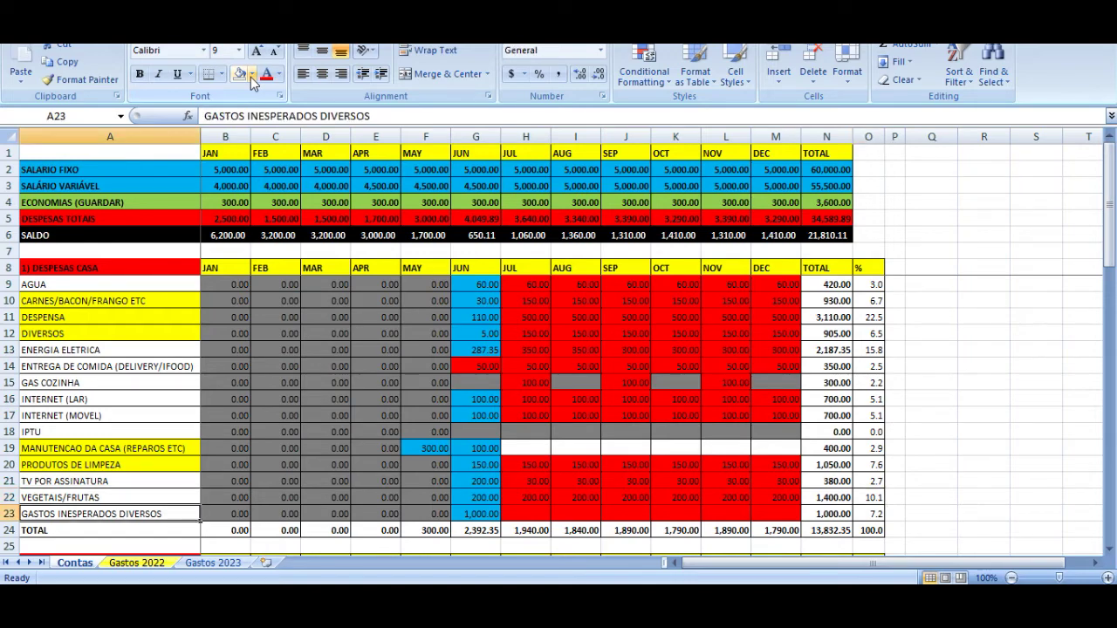
key("Down")
key("Down")
key("Down")
key("Down")
key("Down")
key("Down")
key("Down")
key("Up")
key("Up")
key("ctrl+Up")
key("Up")
key("Up")
key("Up")
key("Up")
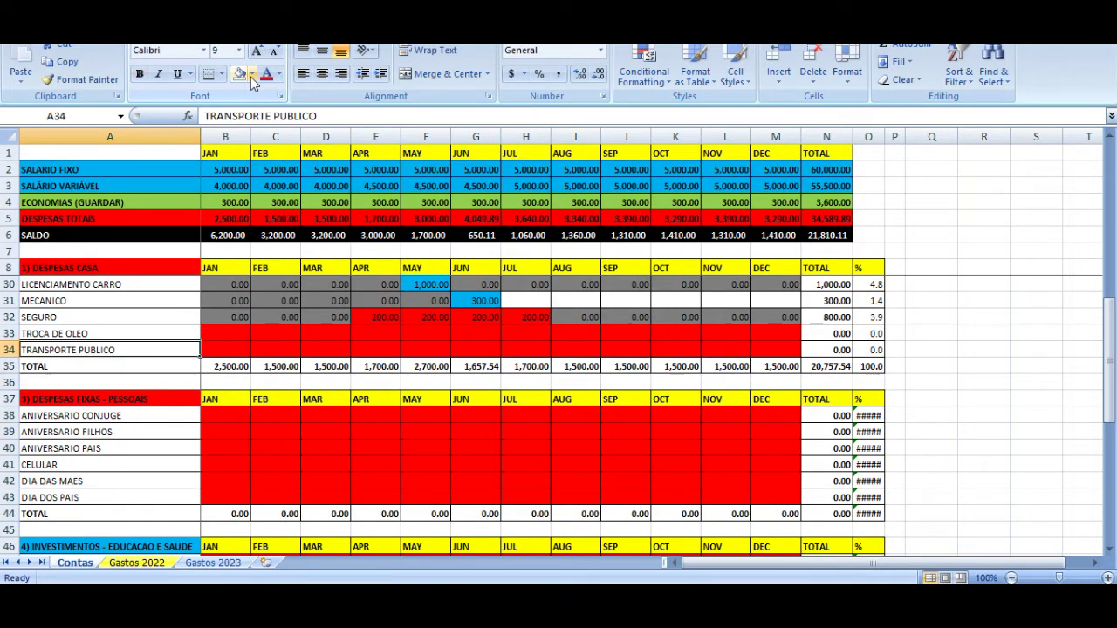
- Copy the grey 0.00 from SEGURO's JAN cell into the JAN cell of TROCA DE OLEO, B33
key("Right")
key("Right")
key("Left")
key("Up")
key("ctrl+c")
key("Down")
key("ctrl+v")
key("Right")
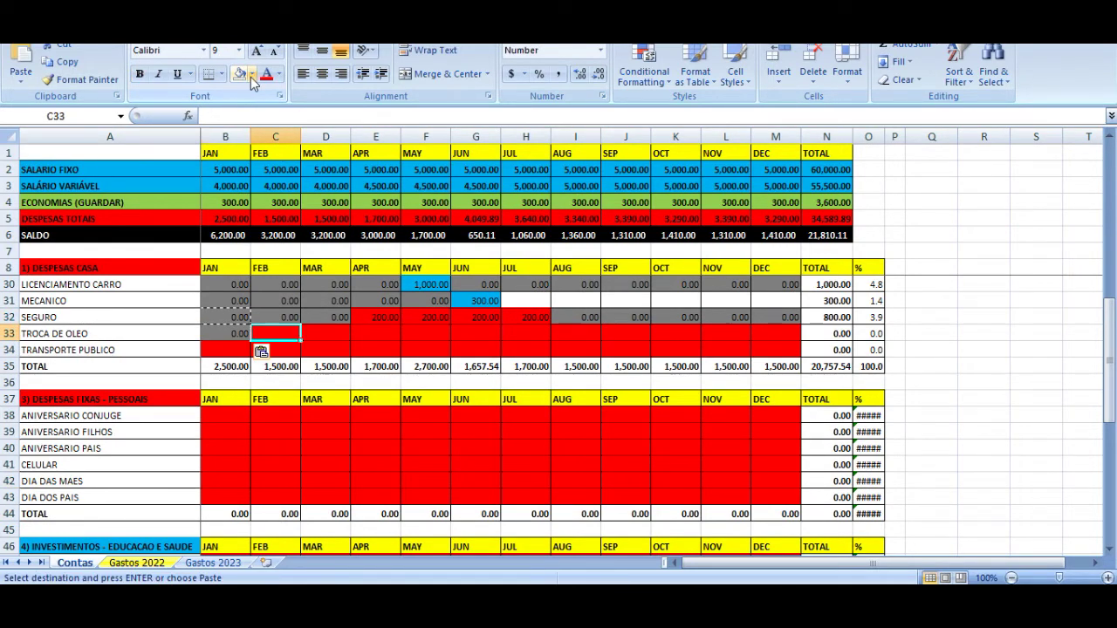
- Fill the FEB cell of TROCA DE OLEO, C33, with light blue and enter 100
left_click(252, 77)
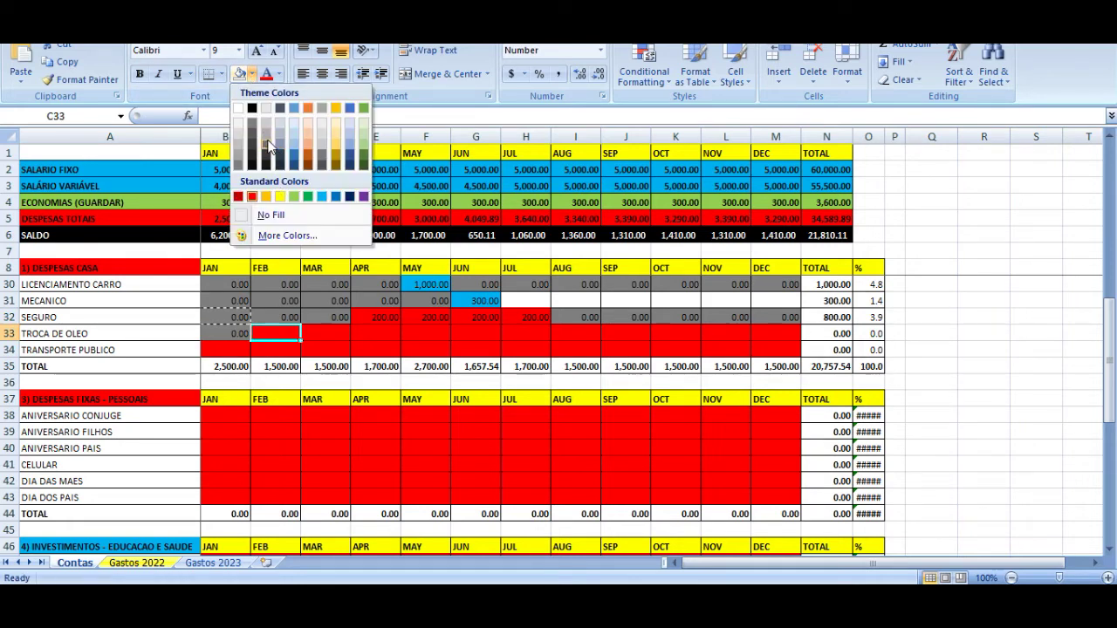
left_click(321, 196)
type("1")
key("Return")
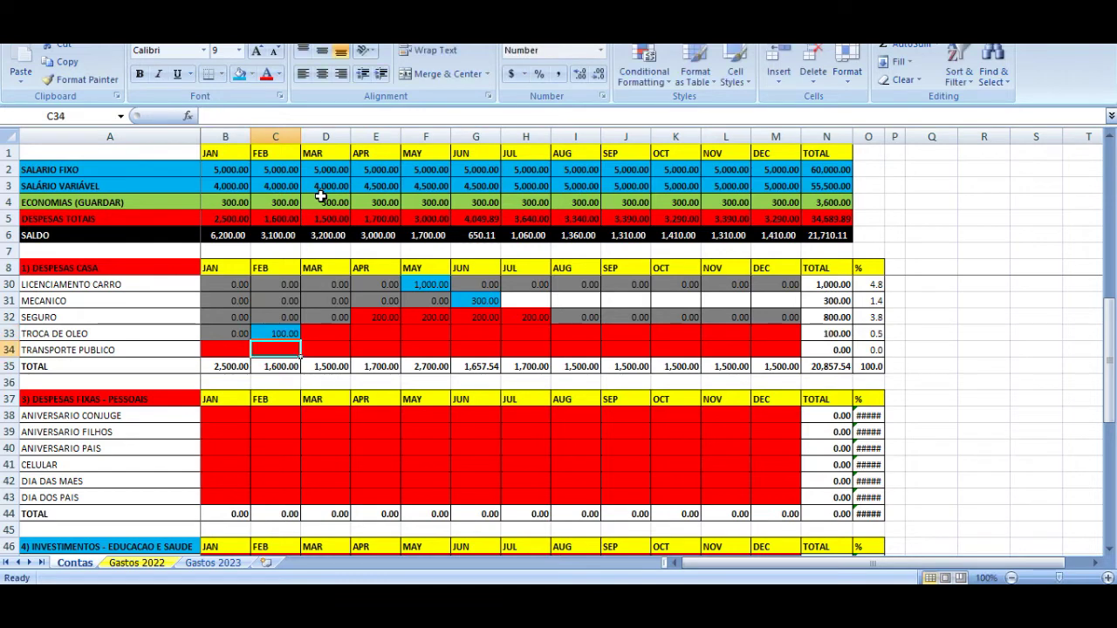
key("Up")
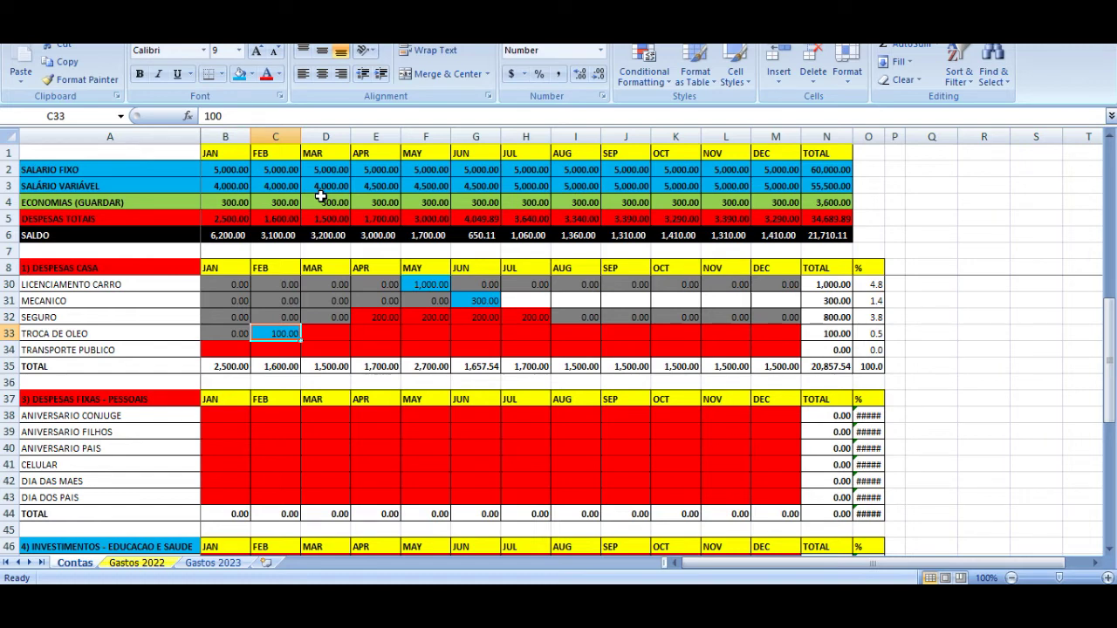
- Copy the grey 0.00 from TROCA DE OLEO's JAN cell to its MAR, APR, MAY and JUN cells
key("Left")
key("ctrl+c")
key("Right")
key("Right")
key("ctrl+v")
key("Right")
key("ctrl+v")
key("Right")
key("ctrl+v")
key("Right")
key("ctrl+v")
key("Right")
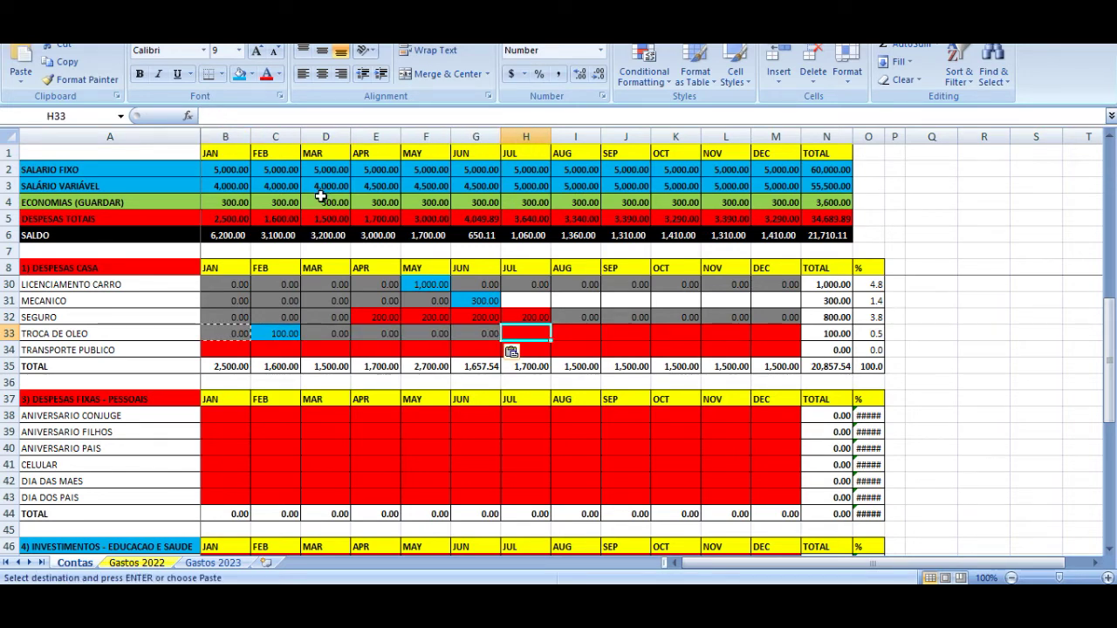
- Enter 150 as the JUL expense for TROCA DE OLEO in H33 and check the row's other months
type("150")
key("Return")
key("Up")
key("Left")
key("Left")
key("Left")
key("Left")
key("Left")
key("Right")
key("Right")
key("Right")
key("Right")
key("Right")
key("Right")
key("Right")
key("Right")
key("Right")
key("Right")
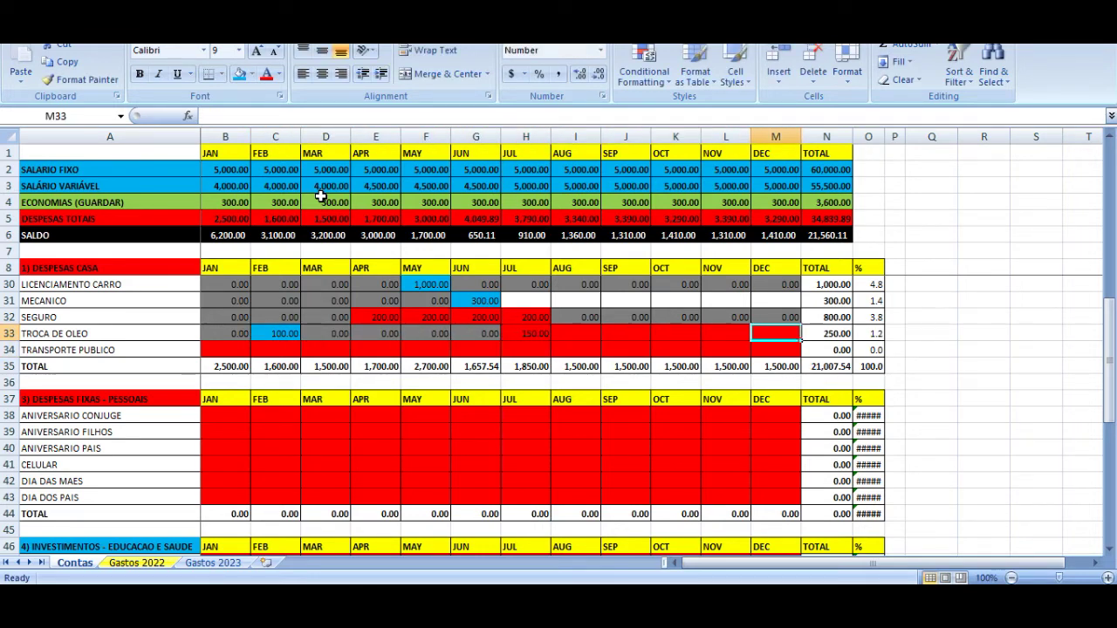
key("Left")
key("Left")
key("Left")
key("Left")
key("Left")
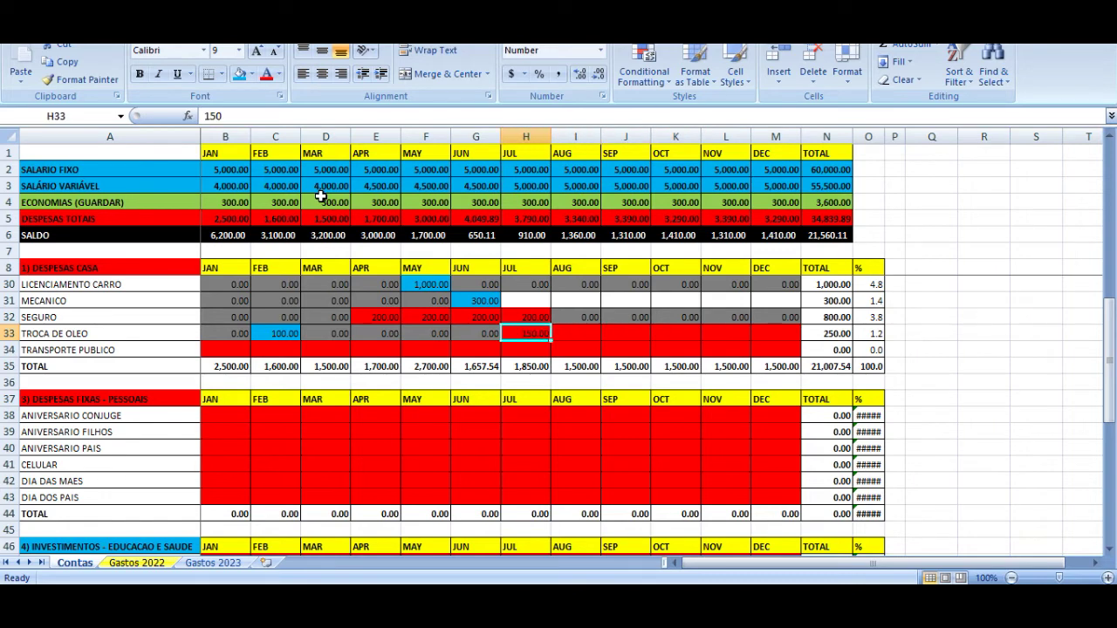
key("Right")
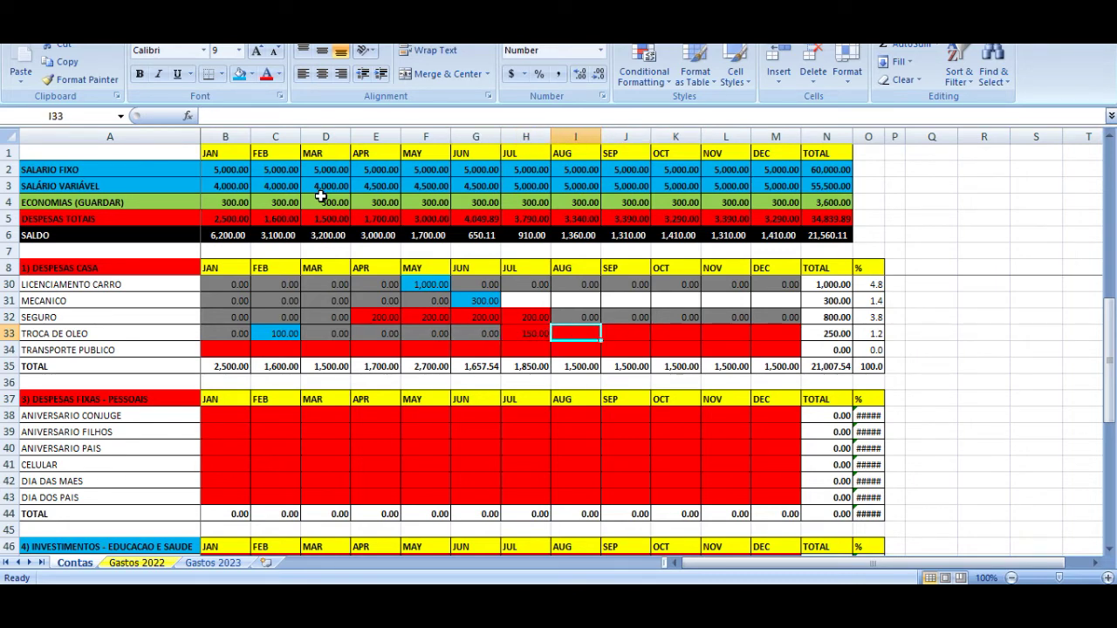
- Copy the JUL oil change amount of 150 from H33 to the DEC cell, M33
key("Left")
key("ctrl+c")
key("Right")
key("Right")
key("Right")
key("Right")
key("Right")
key("ctrl+v")
- Remove the red fill from TROCA DE OLEO's AUG to NOV cells, I33:L33
key("Left")
key("Left")
key("Left")
key("Left")
key("Left")
key("Left")
key("ctrl+c")
key("Right")
key("Right")
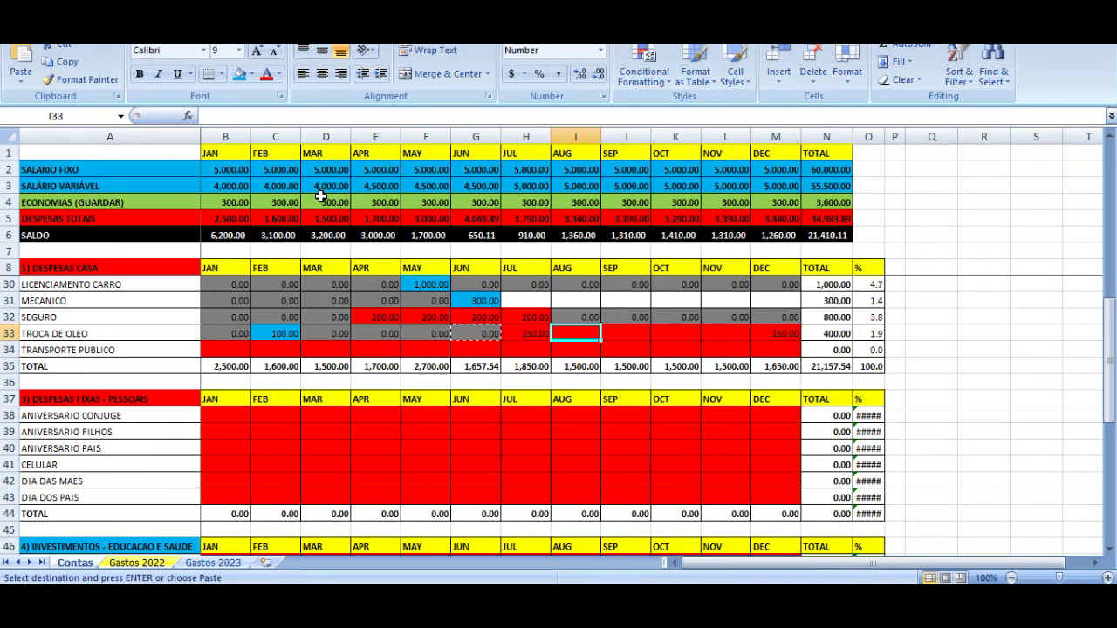
key("shift+Right")
key("shift+Right")
key("shift+Right")
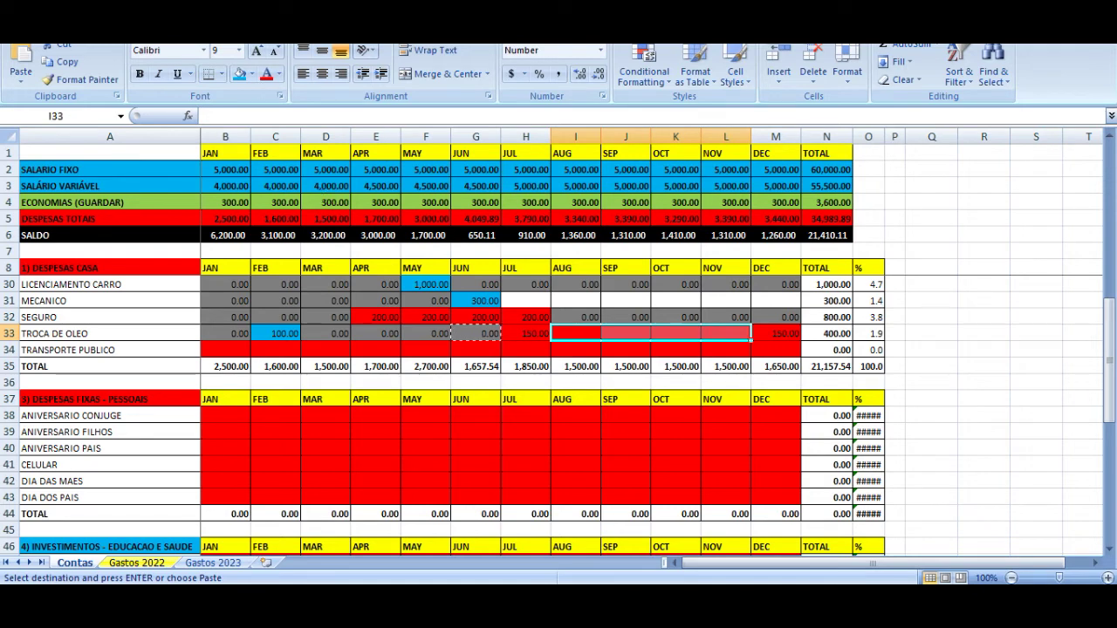
left_click(251, 75)
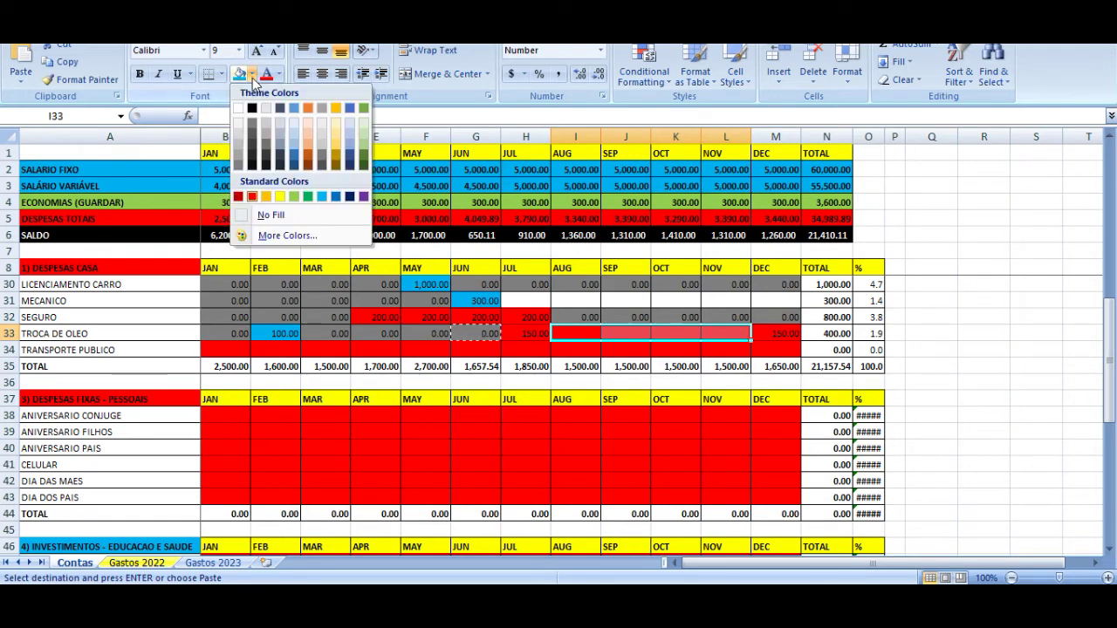
left_click(272, 215)
- Review the TROCA DE OLEO and TRANSPORTE PUBLICO rows within the DESPESAS - TRANSPORTE section
key("Left")
key("Right")
key("Right")
key("Left")
key("Left")
key("Left")
key("Left")
key("Left")
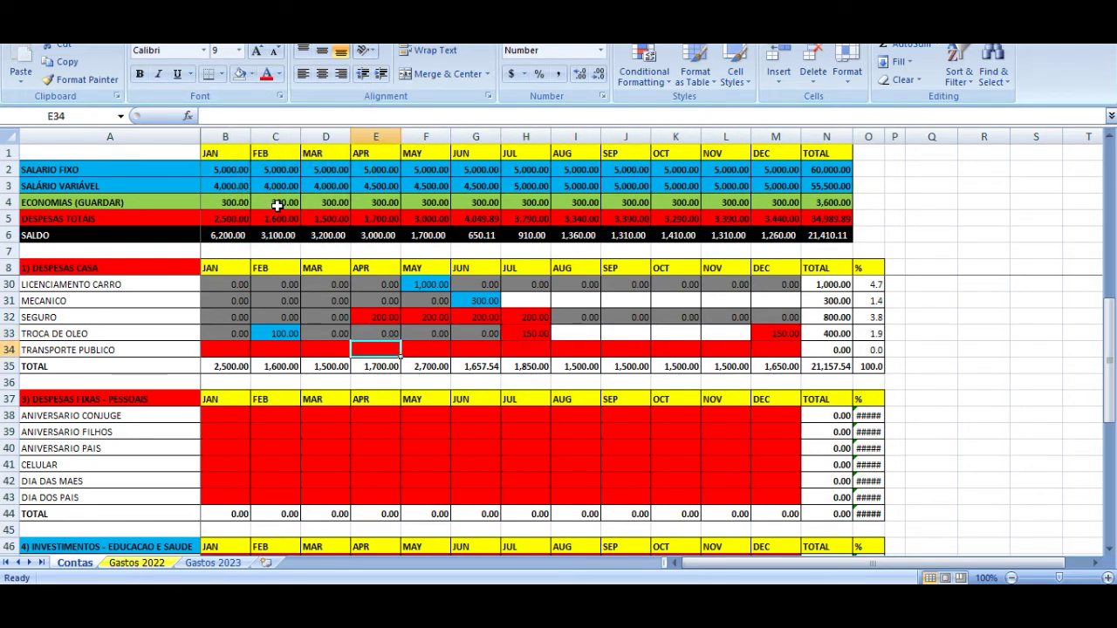
key("Right")
key("Right")
key("Right")
key("Right")
key("Right")
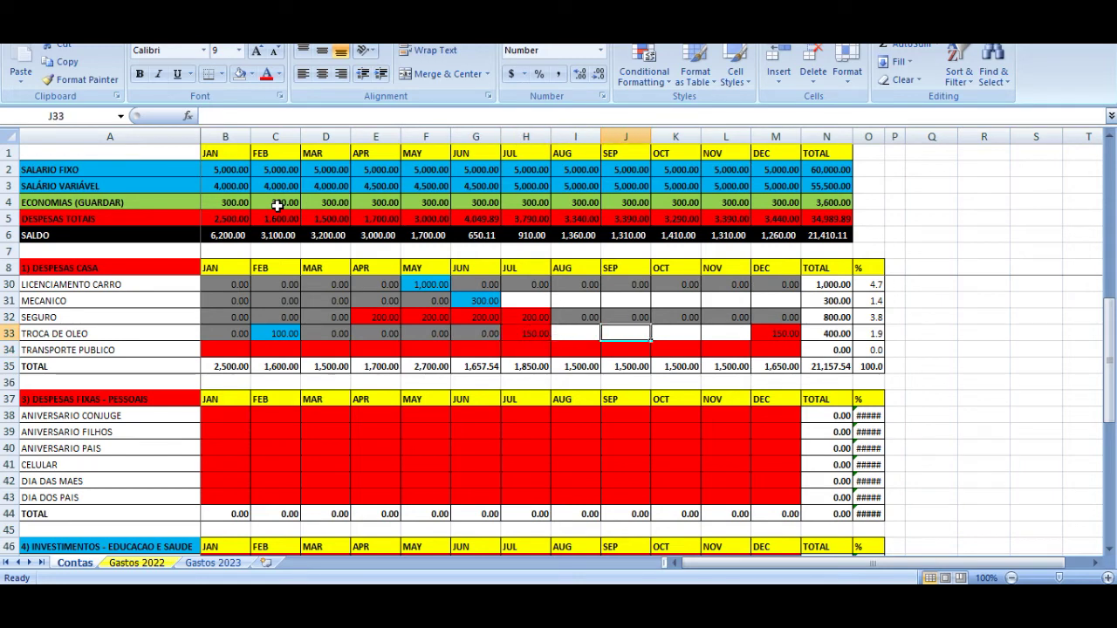
key("Down")
key("Left")
key("Left")
key("Left")
key("Left")
key("Left")
key("Left")
key("Left")
key("Left")
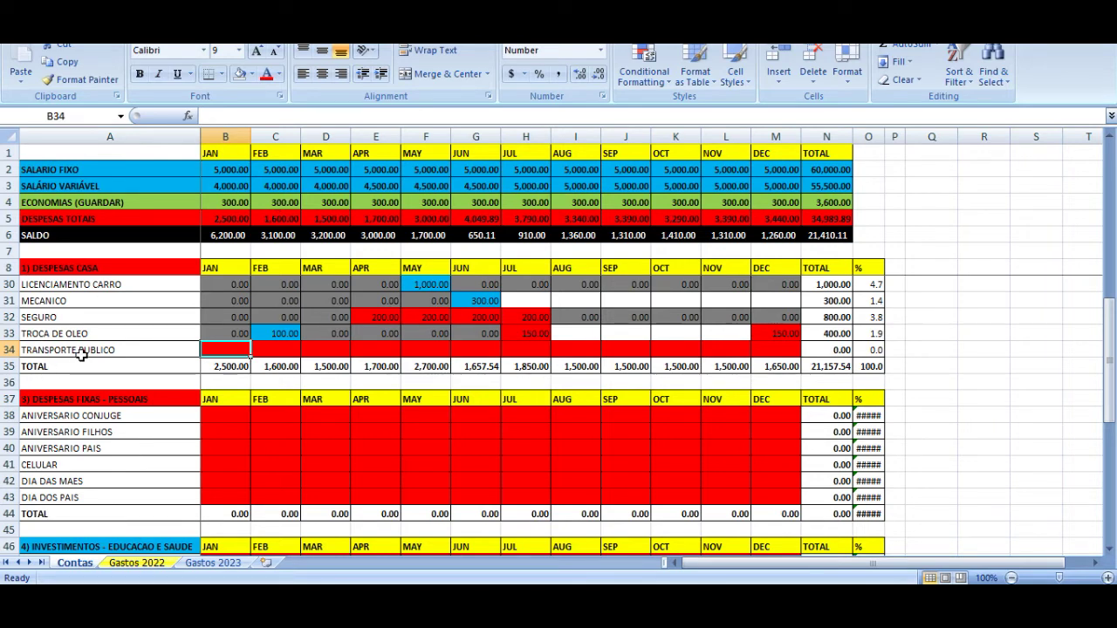
scroll(65, 316, "up", 2)
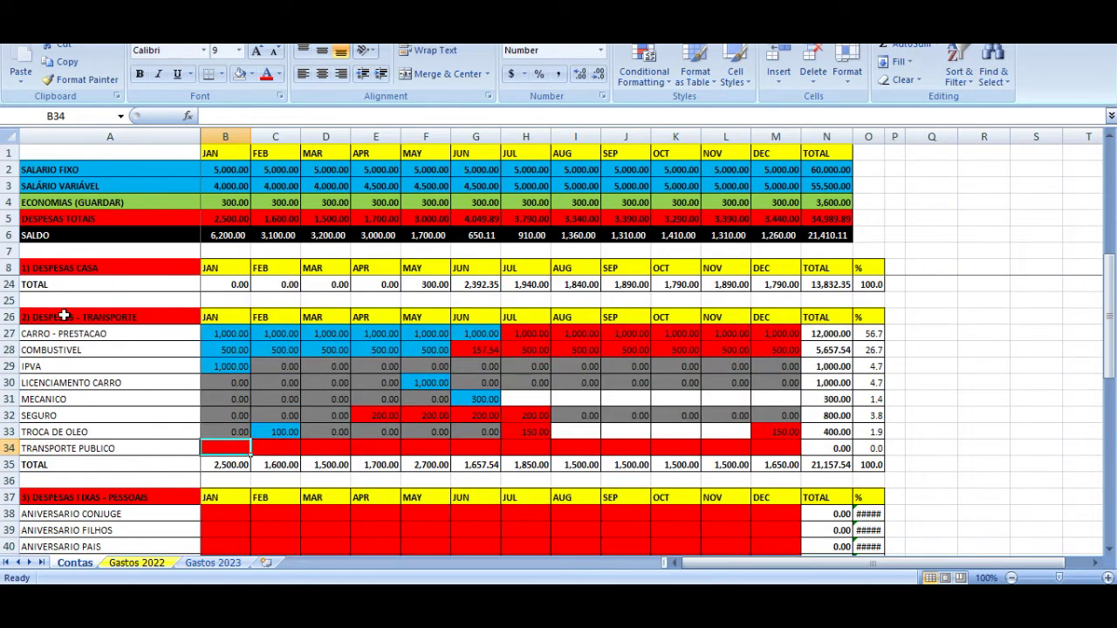
scroll(74, 343, "down", 2)
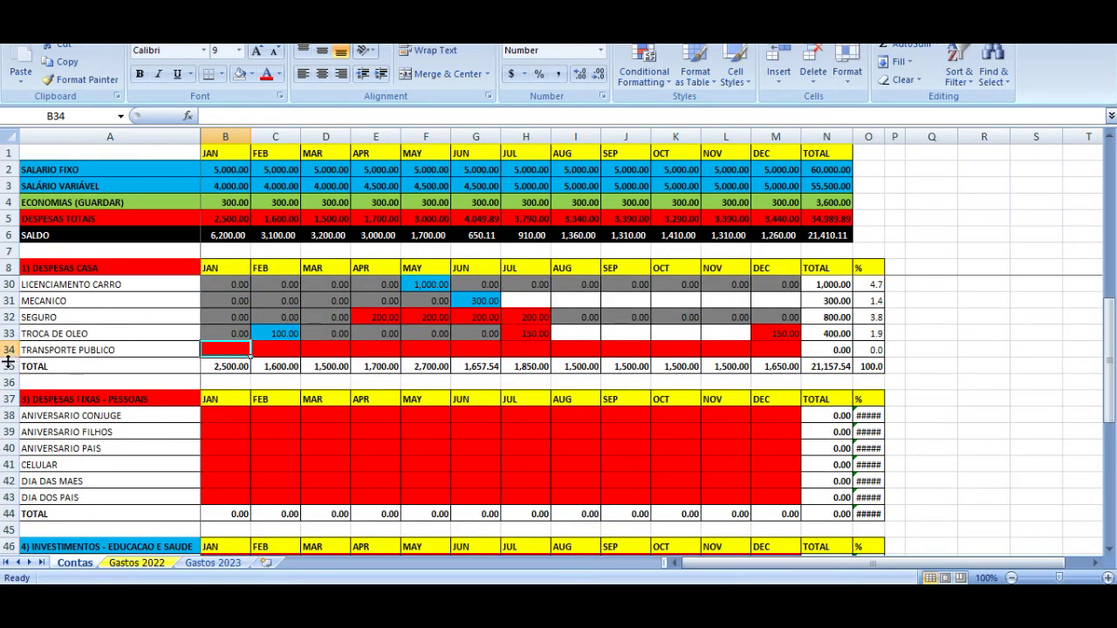
- Insert a row above the transport TOTAL row and label it UBER/99
left_click(9, 366)
right_click(8, 366)
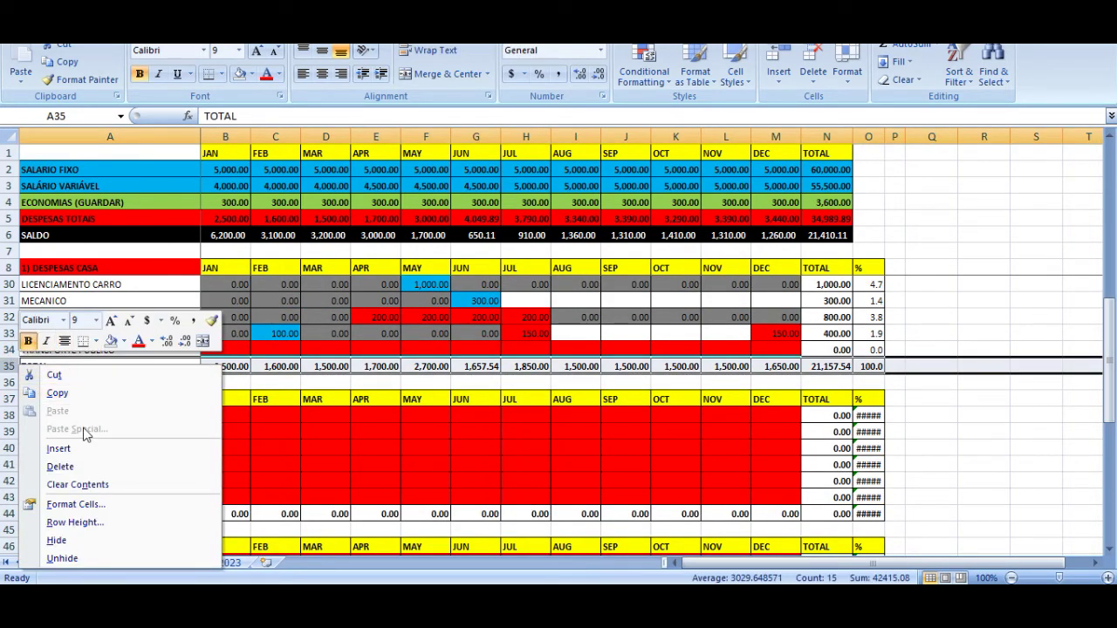
left_click(58, 447)
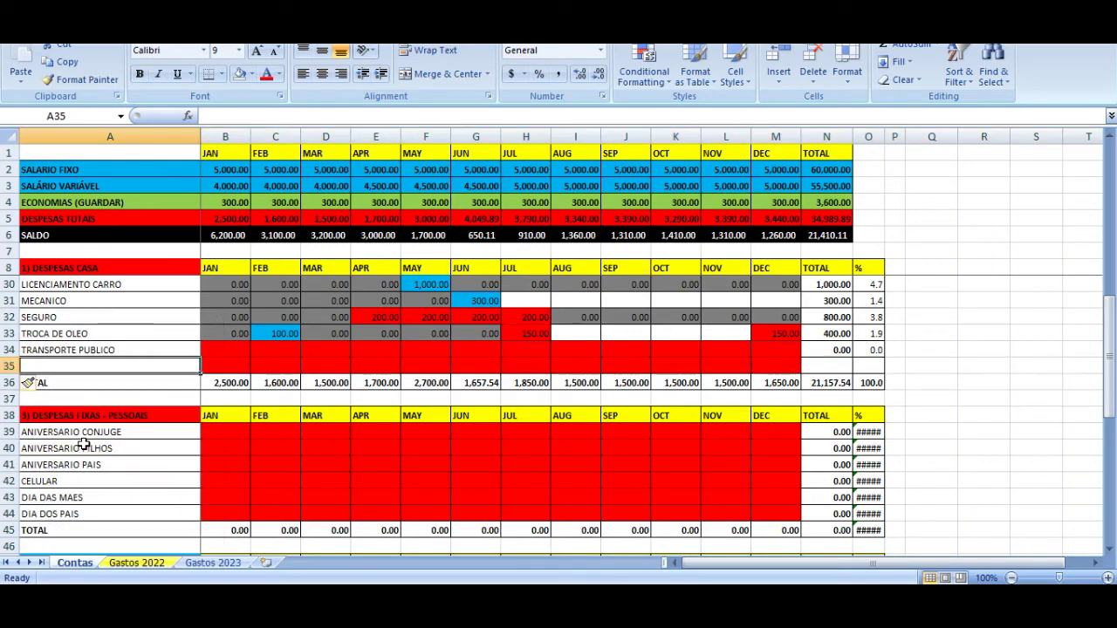
type("UVER/99")
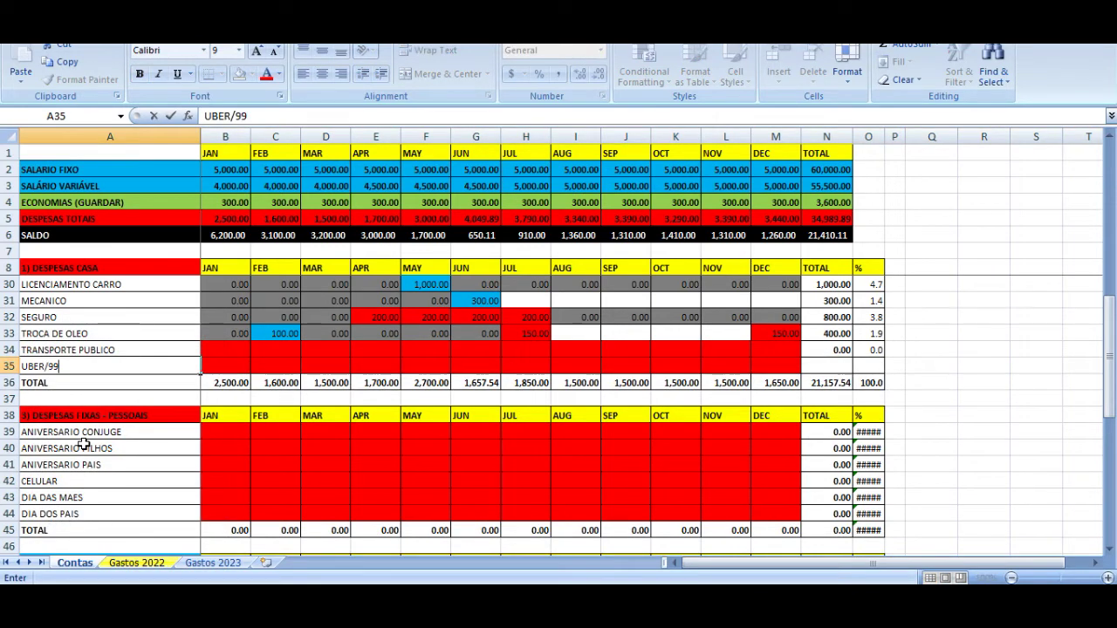
key("Return")
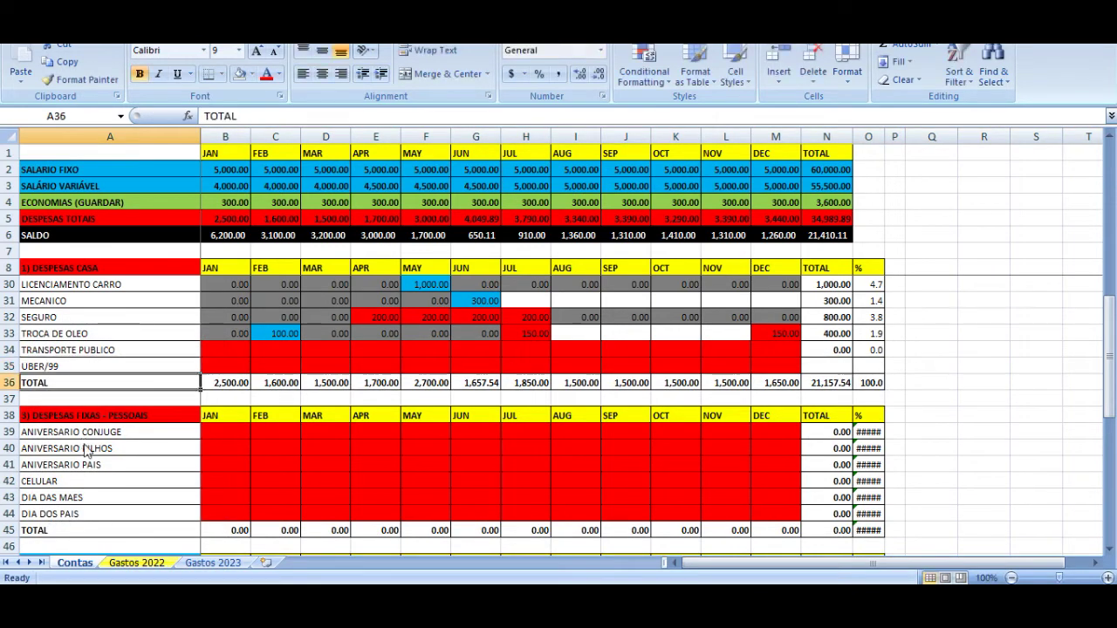
- Re-enter the transport section's JAN total in B36 as the SUM of B27:B35
key("Right")
type("=SUM(")
key("Up")
key("shift+Up")
key("shift+Up")
key("shift+Up")
key("shift+Up")
key("shift+Up")
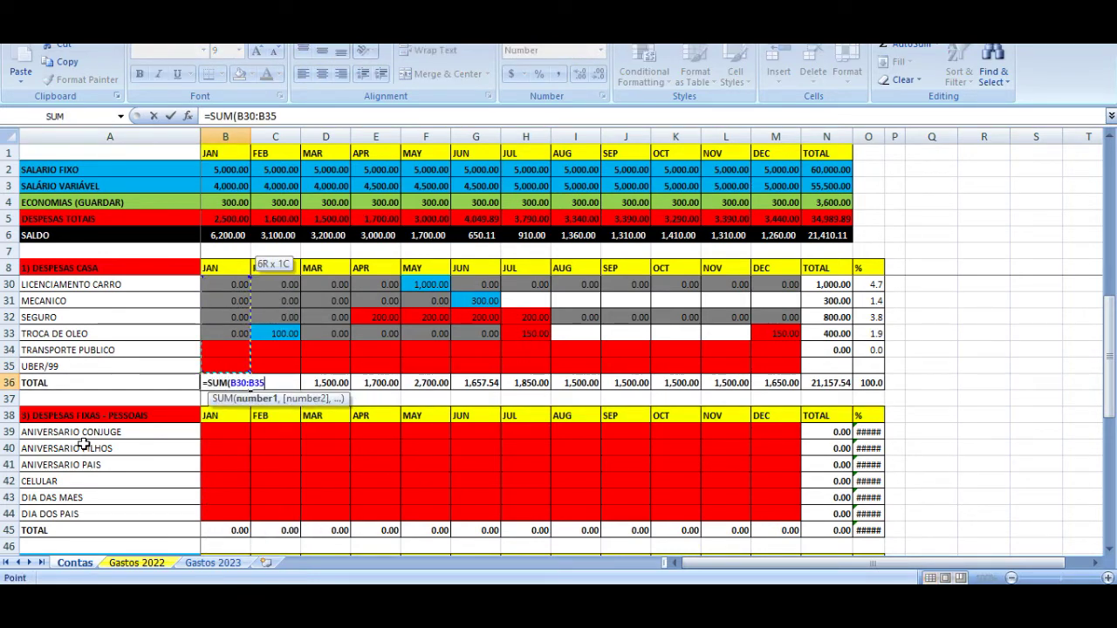
key("shift+Up")
key("shift+Up")
key("shift+Up")
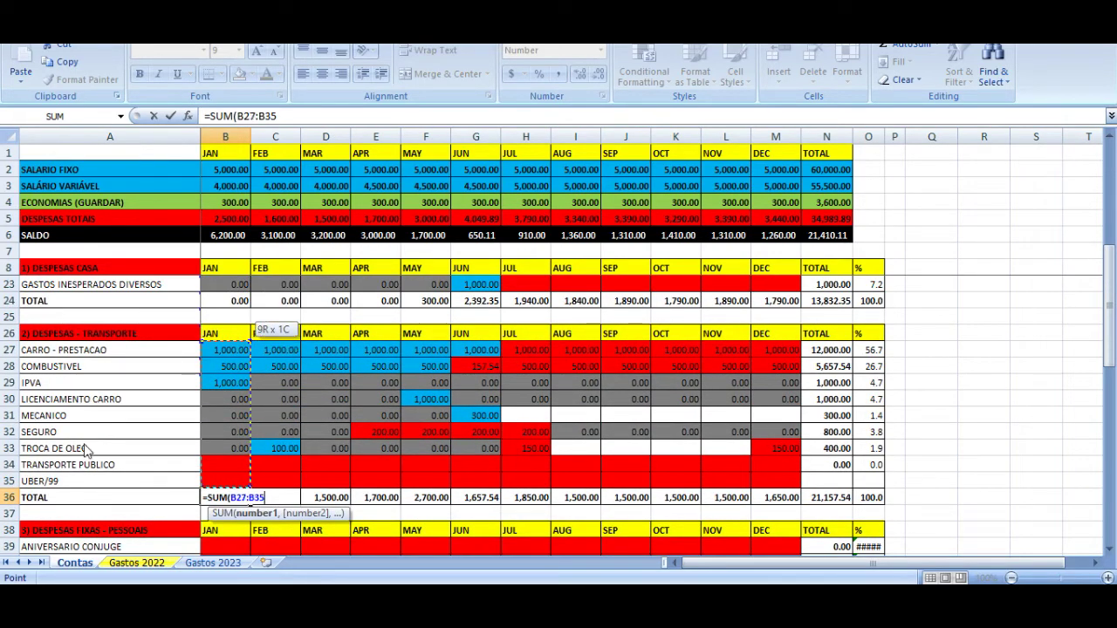
type(")")
key("Return")
- Copy the JAN total formula from B36 across the remaining cells of the transport TOTAL row
key("Up")
key("ctrl+c")
key("Right")
key("shift+Right")
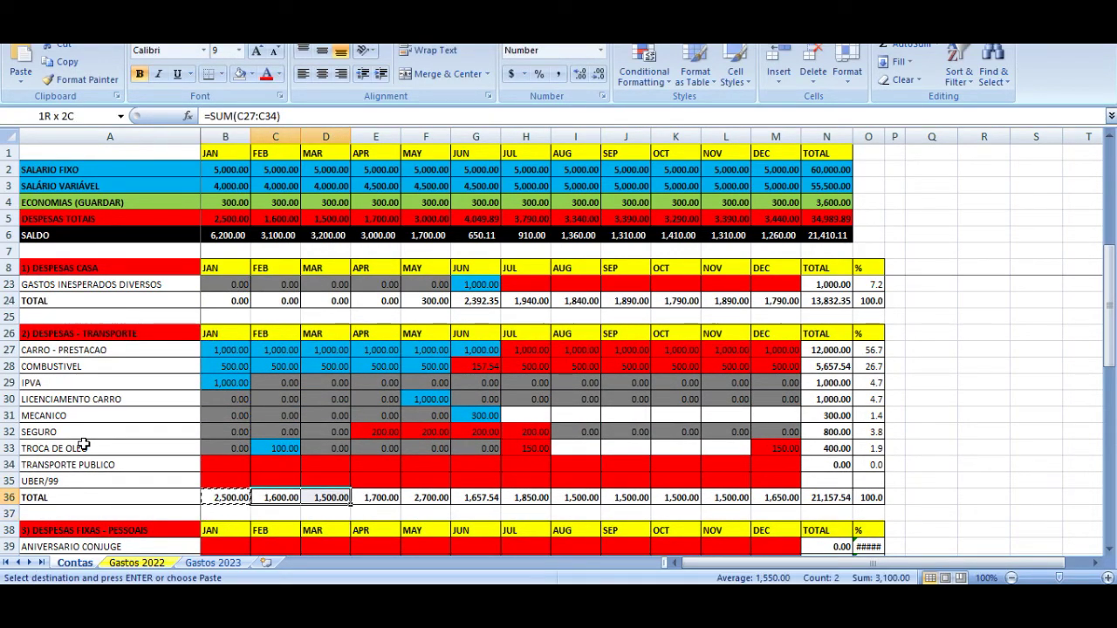
key("ctrl+shift+Right")
key("shift+Left")
- Copy TRANSPORTE PUBLICO's TOTAL and % formulas, N34:O34, down to the UBER/99 row
key("Up")
key("Up")
key("ctrl+Right")
key("shift+Right")
key("ctrl+c")
key("Down")
key("ctrl+v")
key("Escape")
- Fill UBER/99's JAN to MAY cells, B35:F35, with the grey 0.00 cell copied from TROCA DE OLEO's JAN
key("Home")
key("Right")
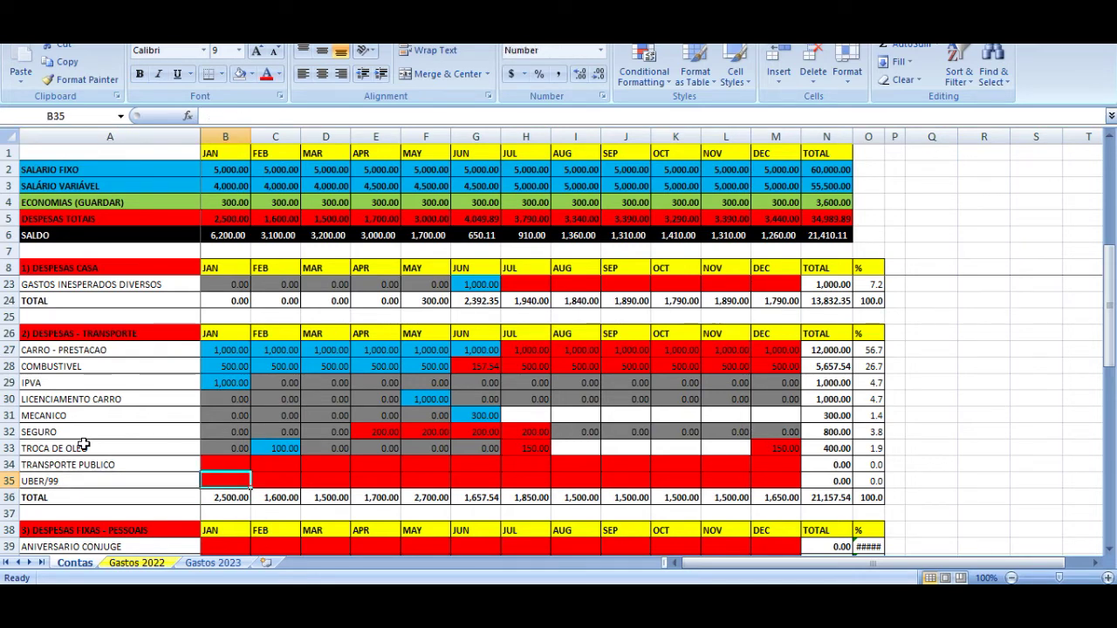
key("Up")
key("Up")
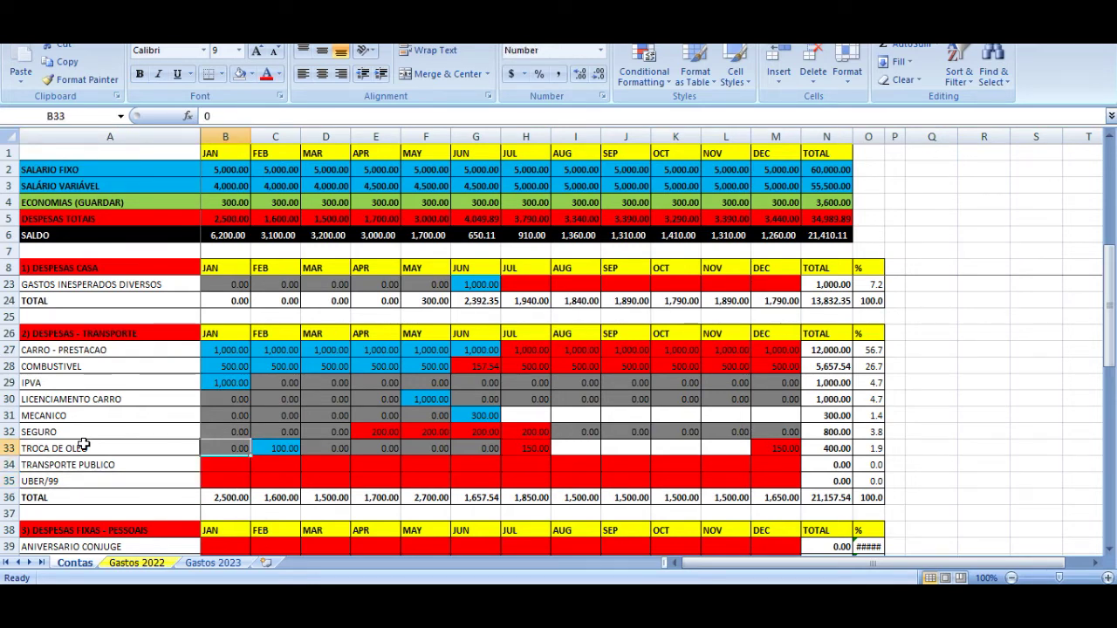
key("ctrl+c")
key("Down")
key("Down")
key("shift+Right")
key("shift+Right")
key("shift+Right")
key("shift+Right")
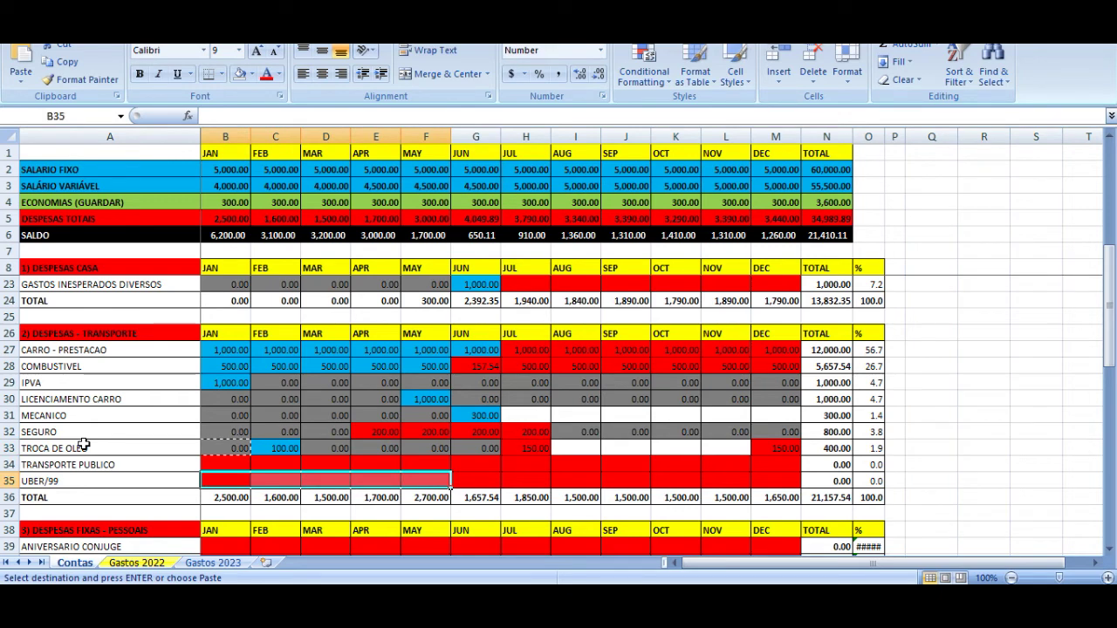
key("ctrl+v")
- Enter 75 as UBER/99's JUN expense in G35
key("Right")
key("Right")
key("Right")
key("Right")
key("Right")
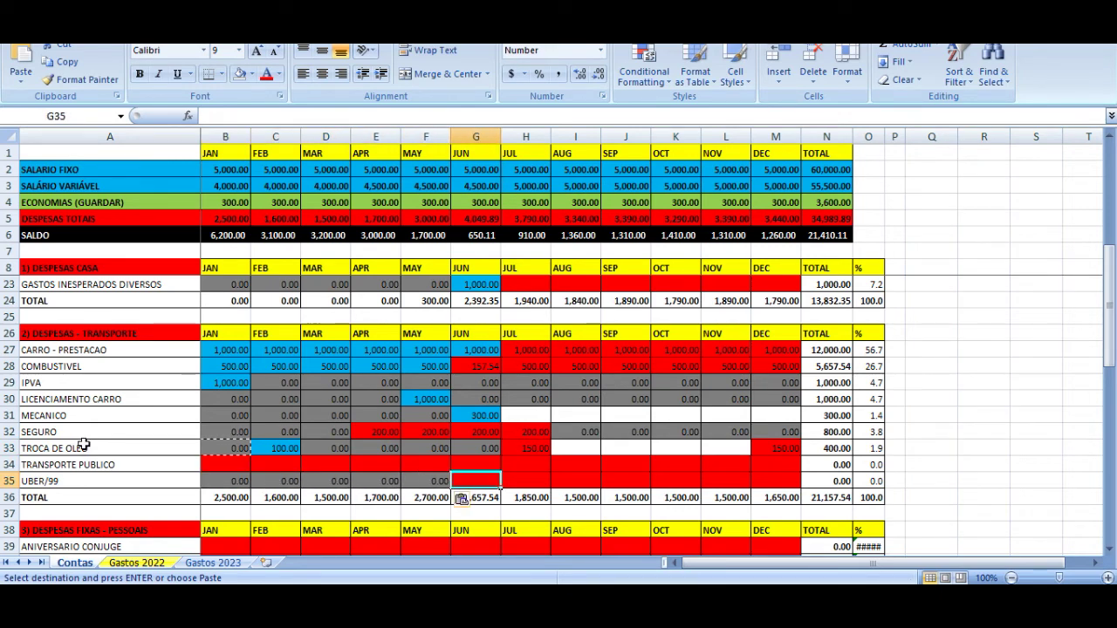
type("75")
key("Return")
key("Up")
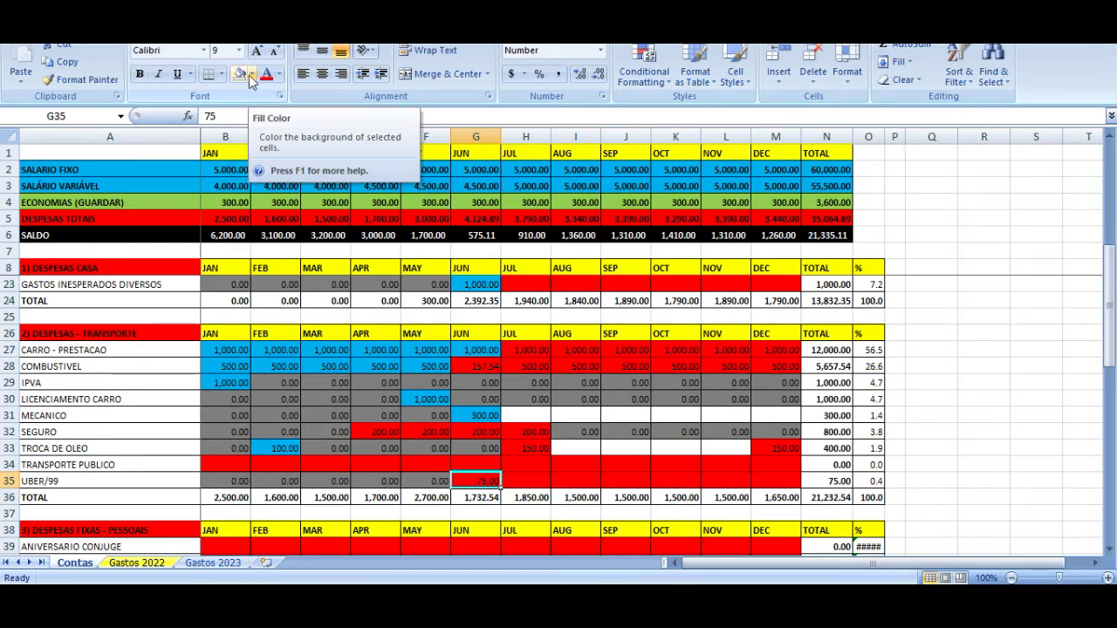
key("ctrl+b")
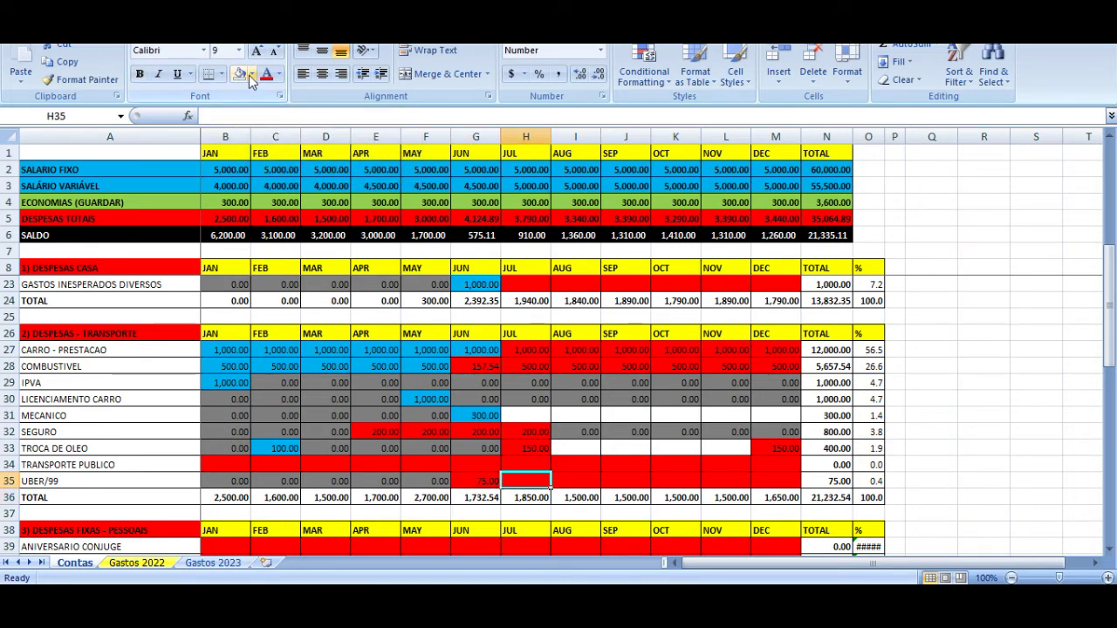
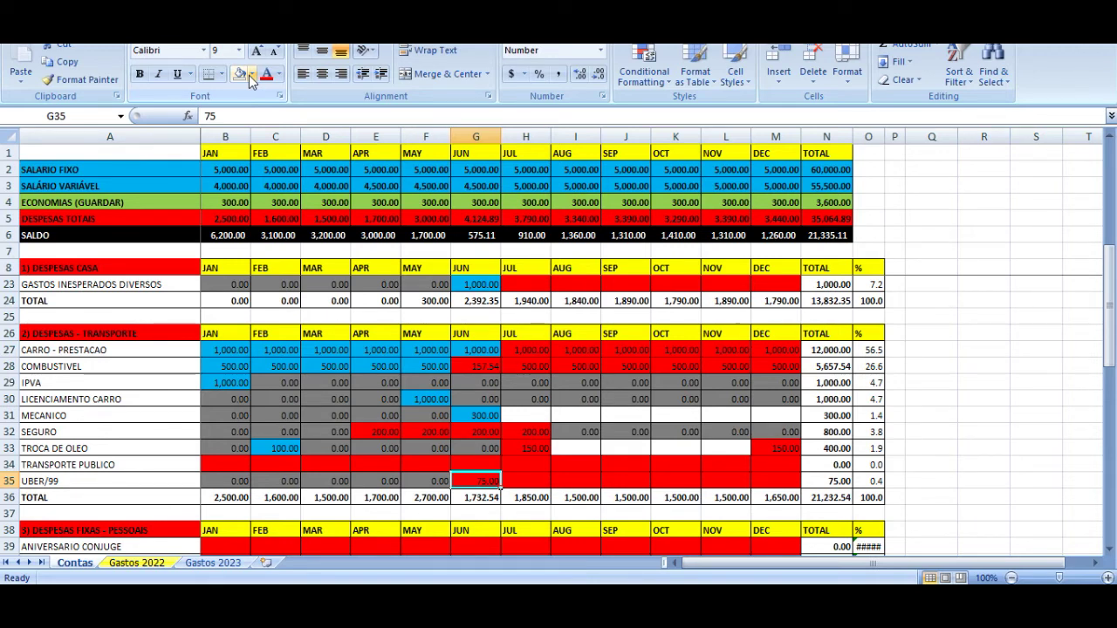
- Set UBER/99's JUN expense to 150 and copy it across JUL to DEC, H35:M35
key("Left")
key("Right")
key("Left")
key("Right")
type("1")
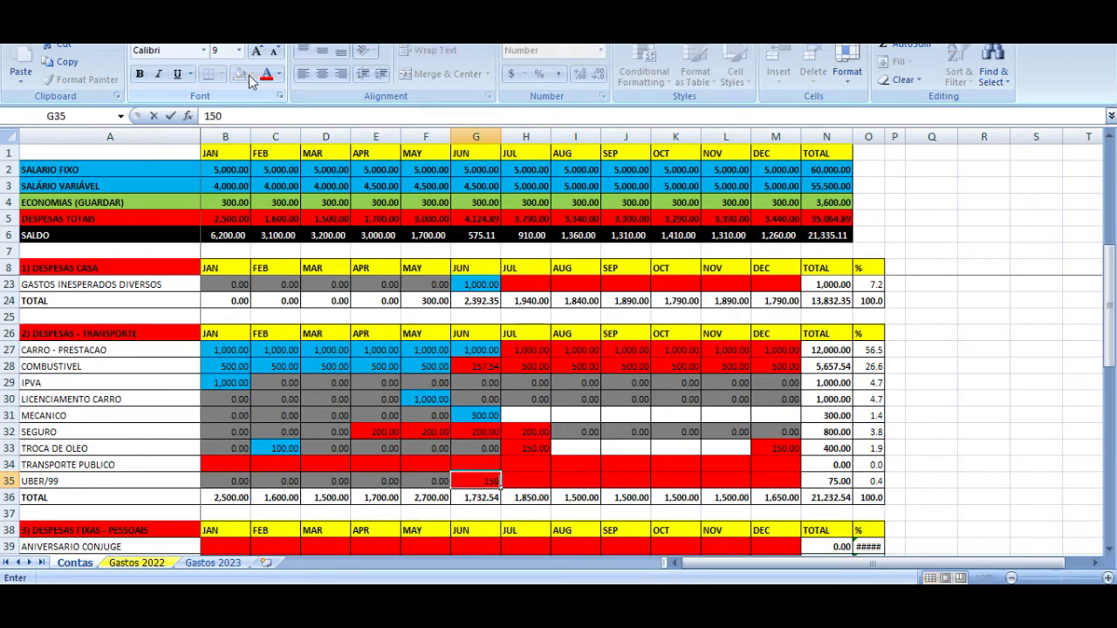
type("50")
key("Return")
key("Up")
key("ctrl+c")
key("Right")
key("shift+Right")
key("shift+Right")
key("shift+Right")
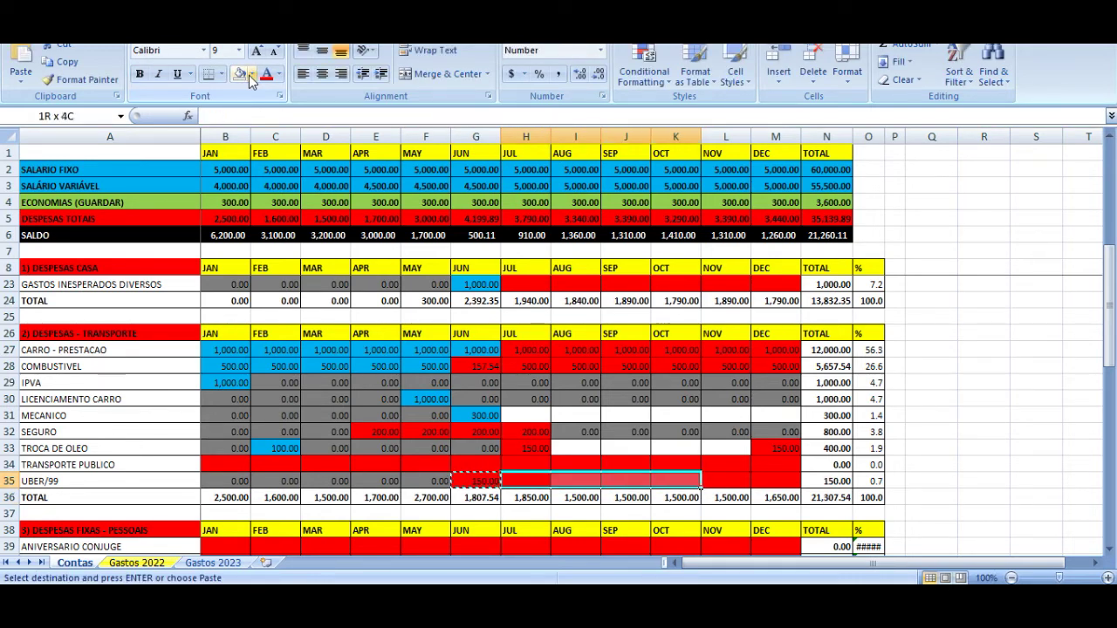
key("shift+Right")
key("shift+Right")
key("ctrl+v")
key("Left")
key("Left")
key("Left")
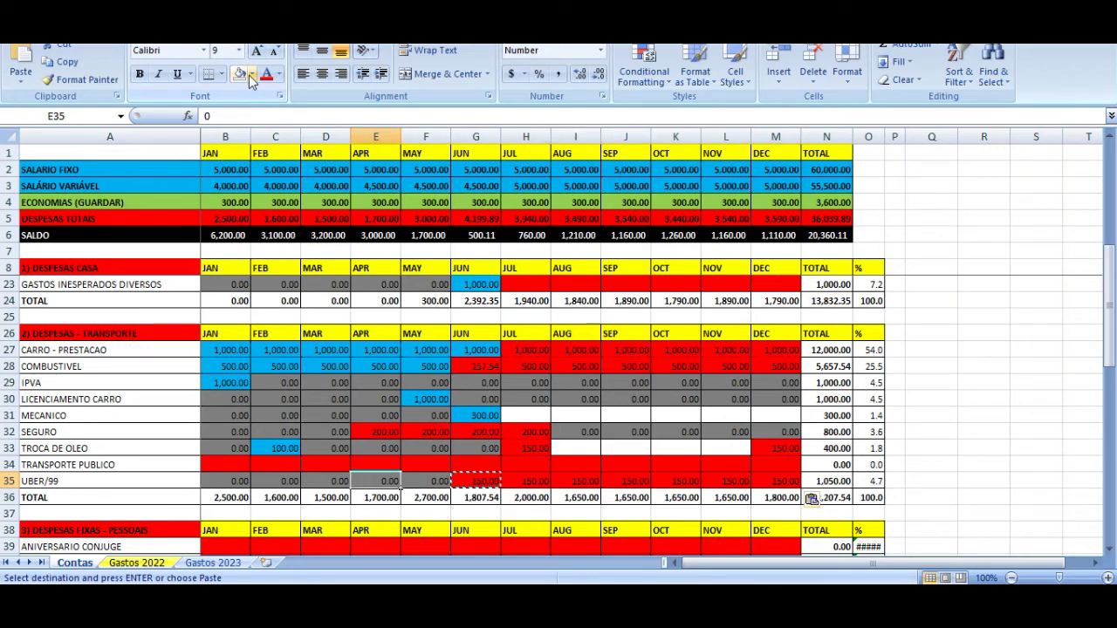
key("Escape")
key("Right")
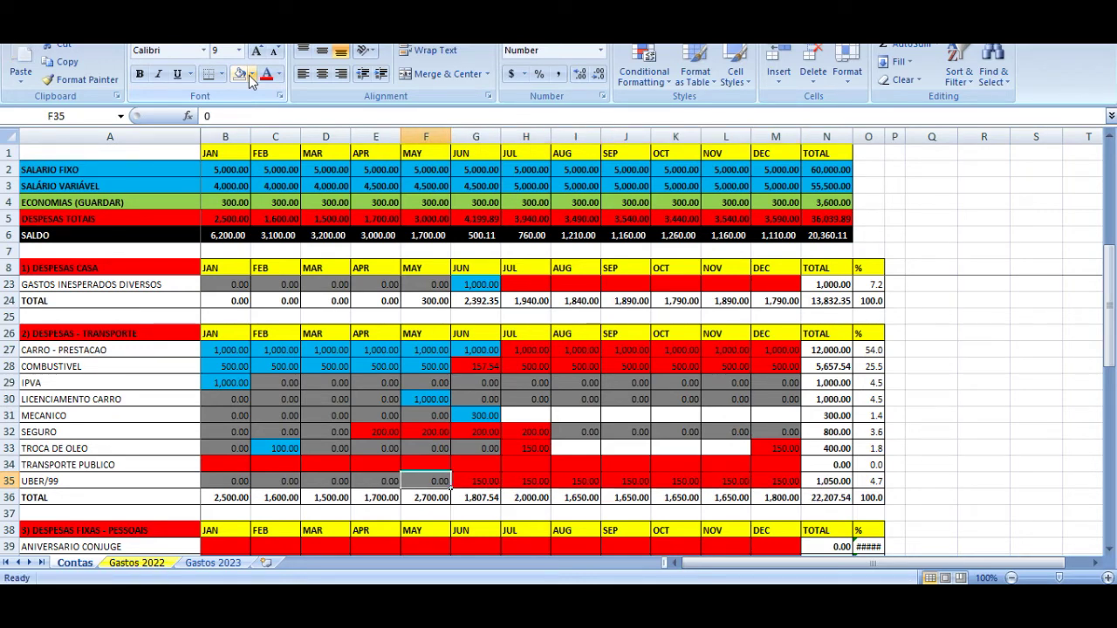
- Fill TRANSPORTE PUBLICO's JAN to MAY cells, B34:F34, with the grey 0.00 cell copied from UBER/99's JAN
key("Up")
key("Left")
key("Left")
key("Left")
key("Left")
key("Left")
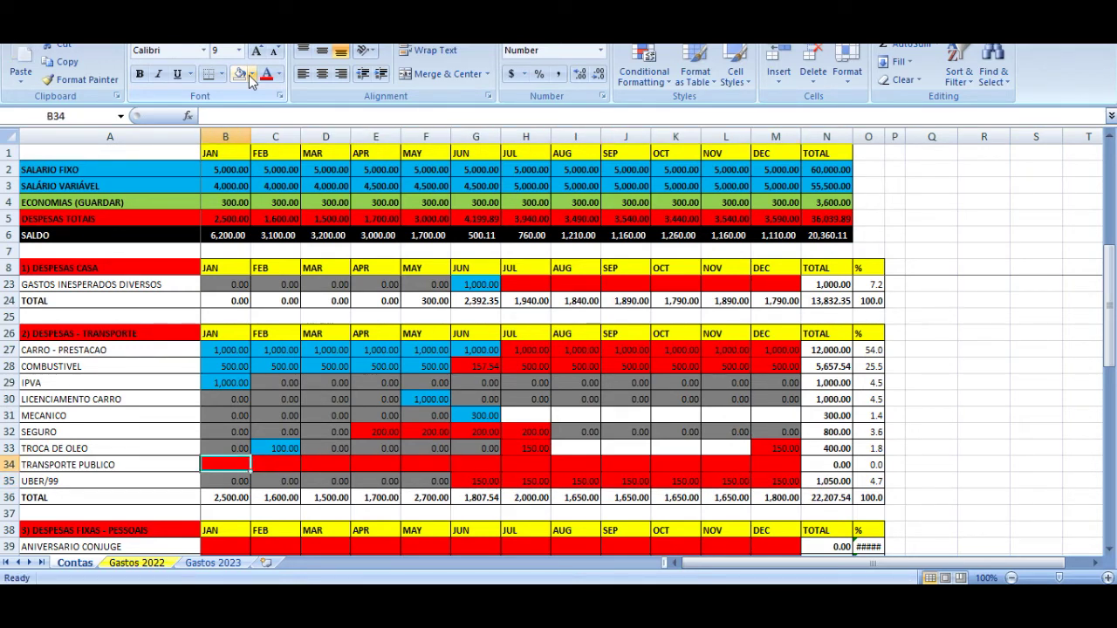
key("Right")
key("Down")
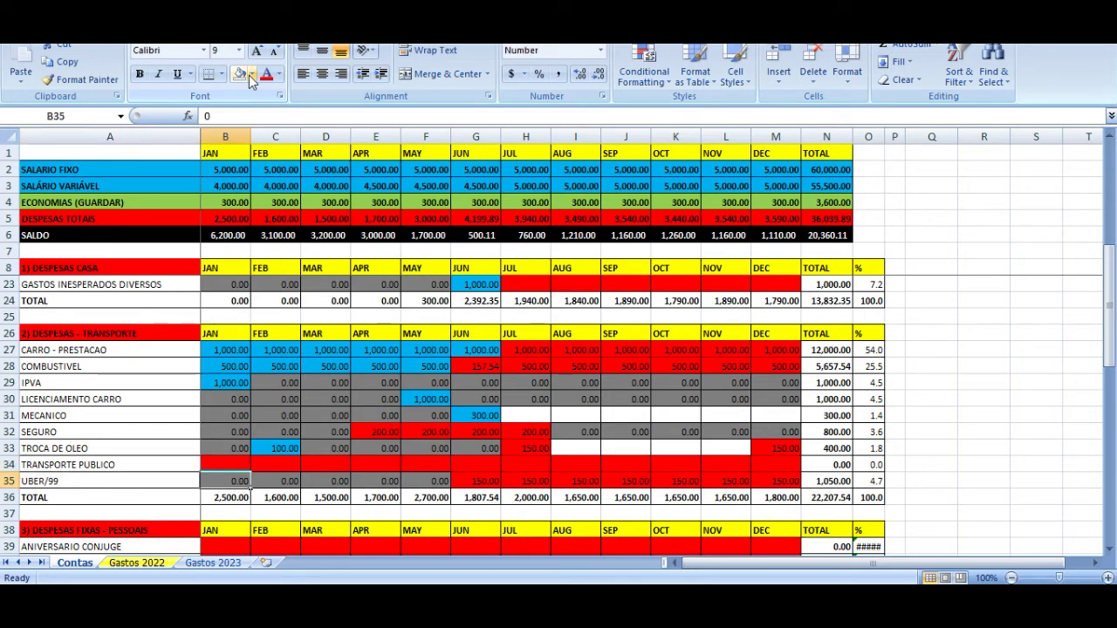
key("ctrl+c")
key("Up")
key("shift+Right")
key("shift+Right")
key("shift+Right")
key("shift+Right")
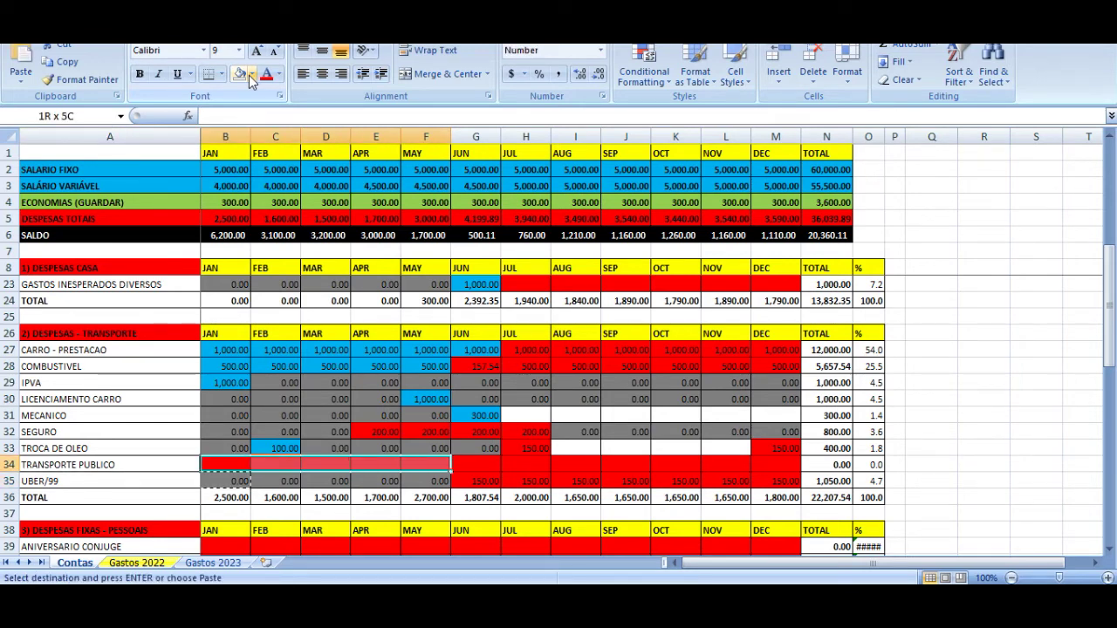
key("ctrl+v")
- Set UBER/99's JUN expense in G35 to 100 and copy it across JUL to DEC, H35:M35
key("Right")
key("Right")
key("Right")
key("Right")
key("Right")
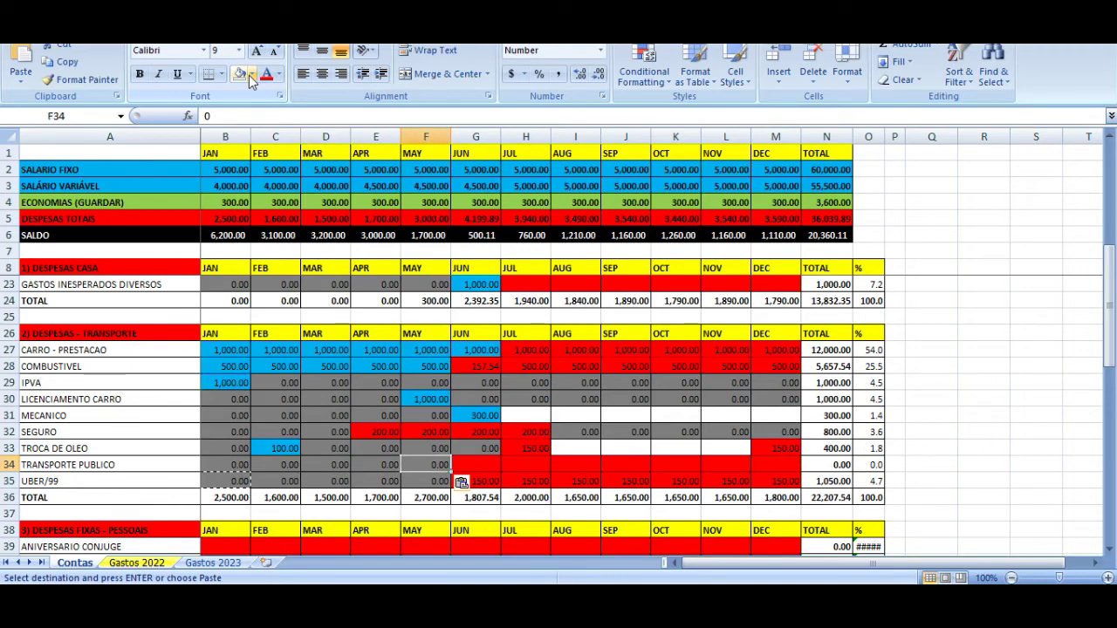
key("Down")
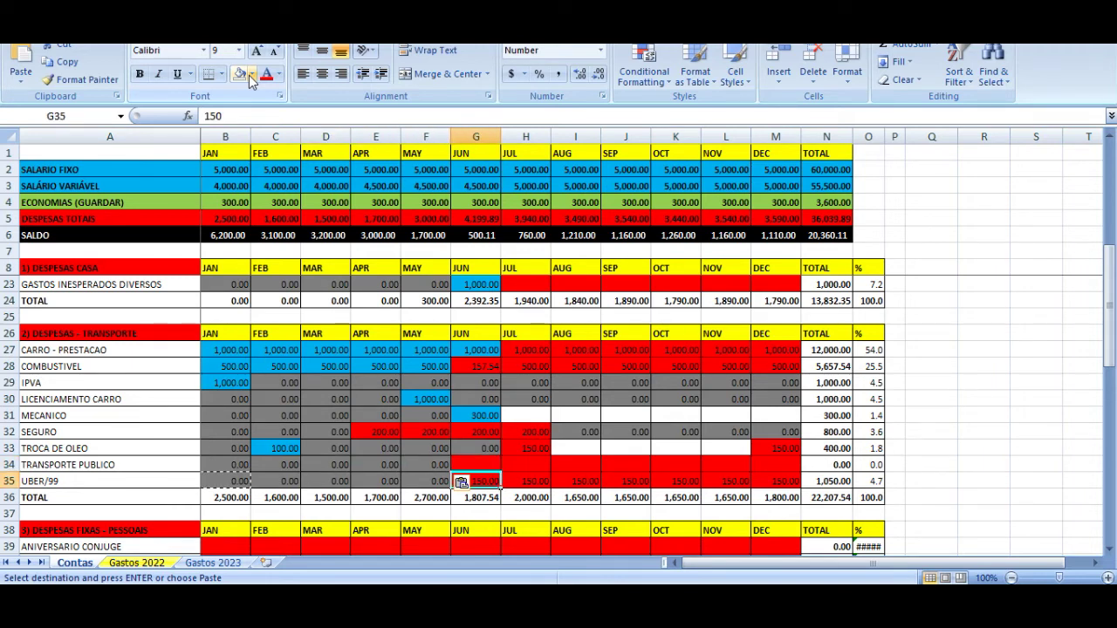
type("100")
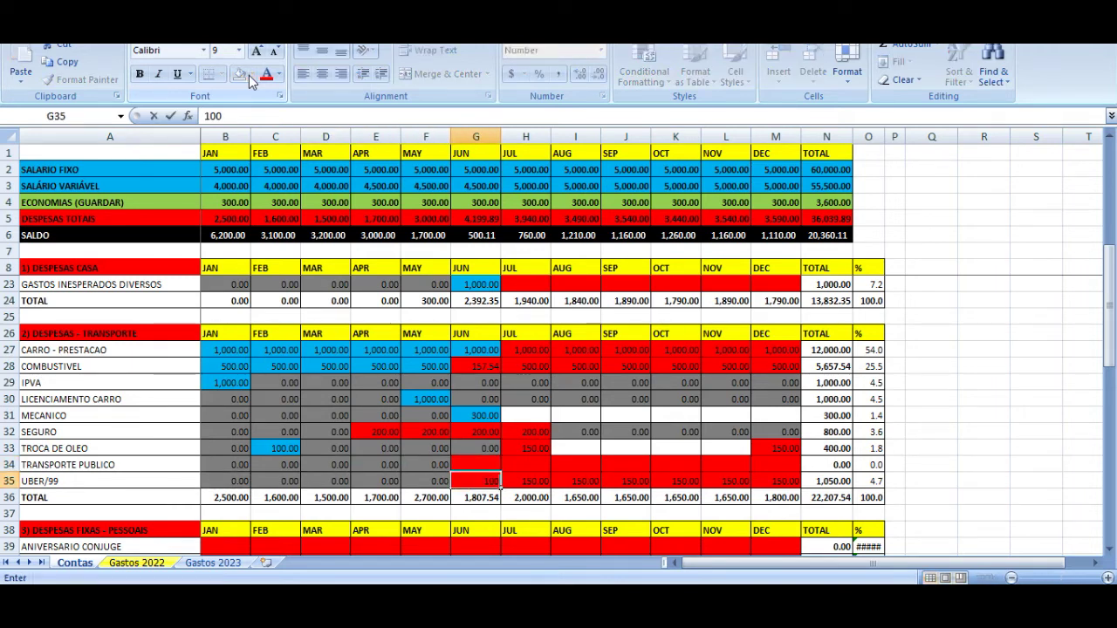
key("Return")
key("Up")
key("ctrl+c")
key("Right")
key("shift+Right")
key("shift+Right")
key("shift+Right")
key("shift+Right")
key("shift+Right")
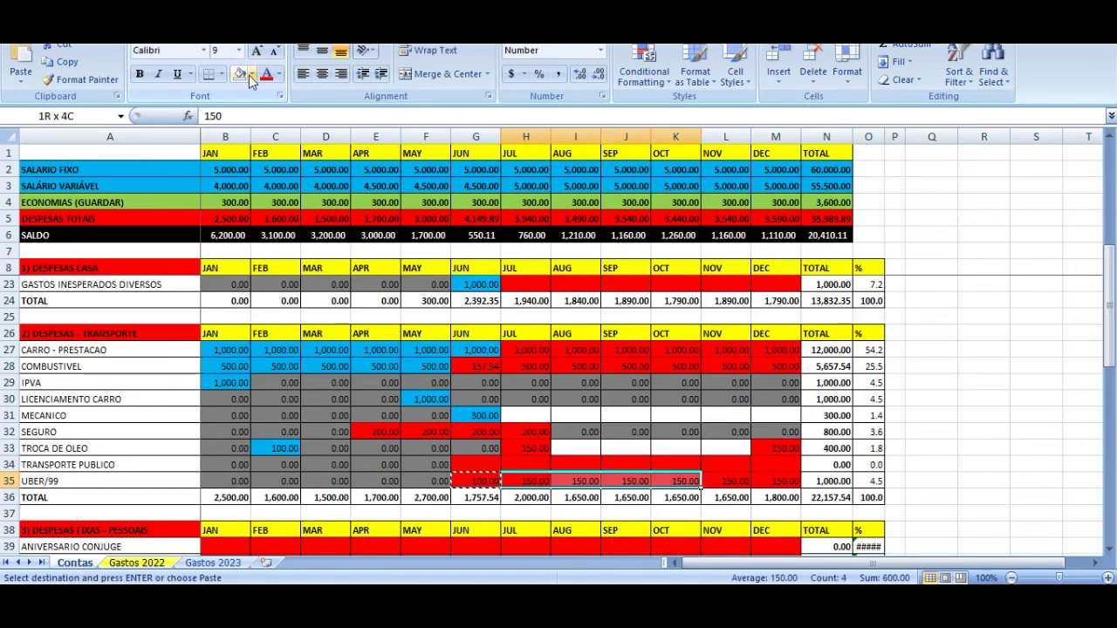
key("ctrl+v")
key("Escape")
- Enter 150 as TRANSPORTE PUBLICO's JUN expense in G34 and copy it across JUL to DEC, H34:M34
key("shift+Left")
key("shift+Left")
key("shift+Left")
key("shift+Left")
key("shift+Left")
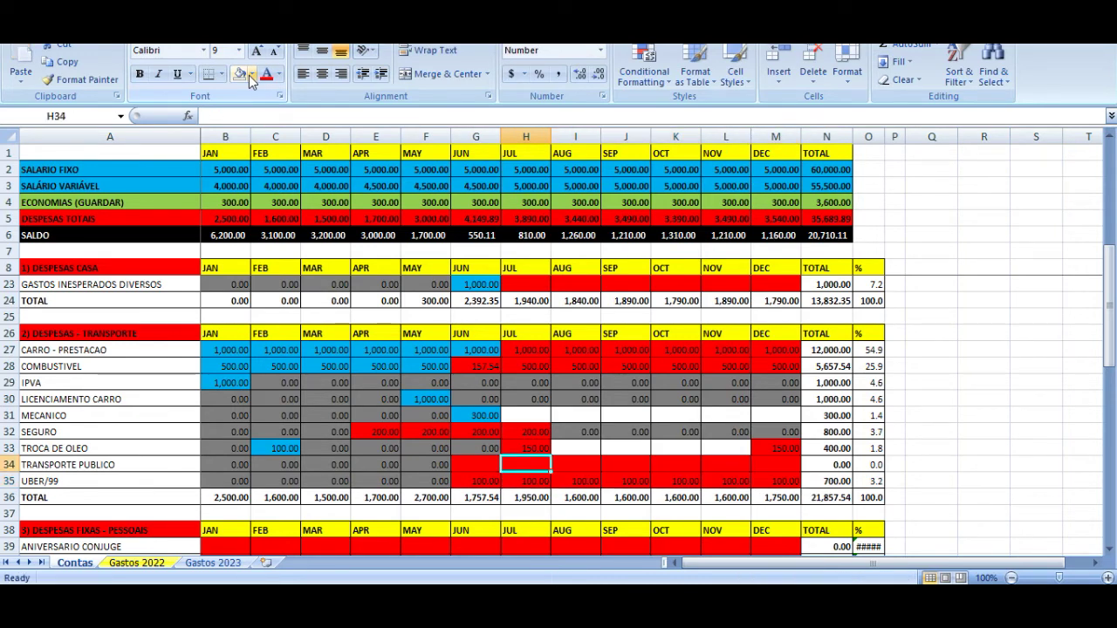
key("Up")
key("Left")
key("Left")
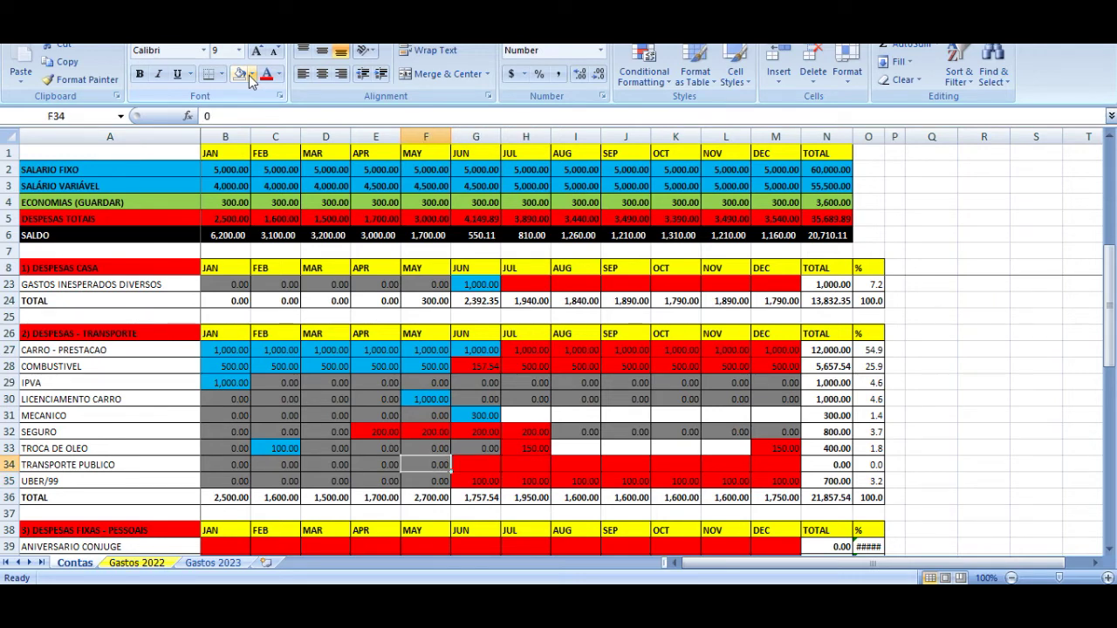
key("Right")
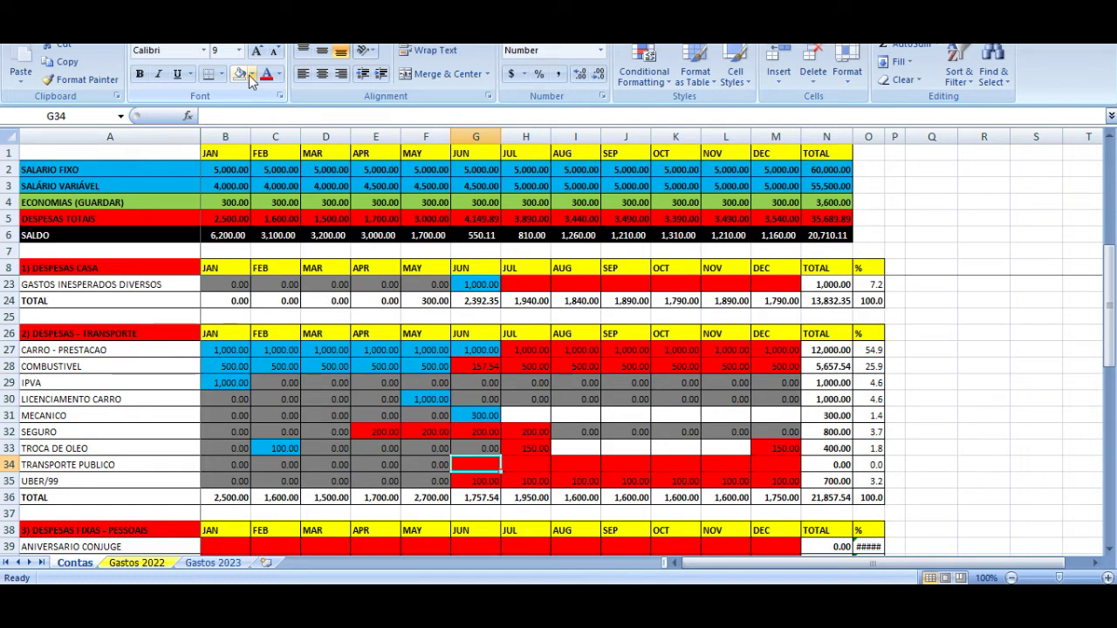
type("150")
key("Return")
key("Up")
key("ctrl+c")
key("Right")
key("shift+Right")
key("shift+Right")
key("shift+Right")
key("shift+Right")
key("shift+Right")
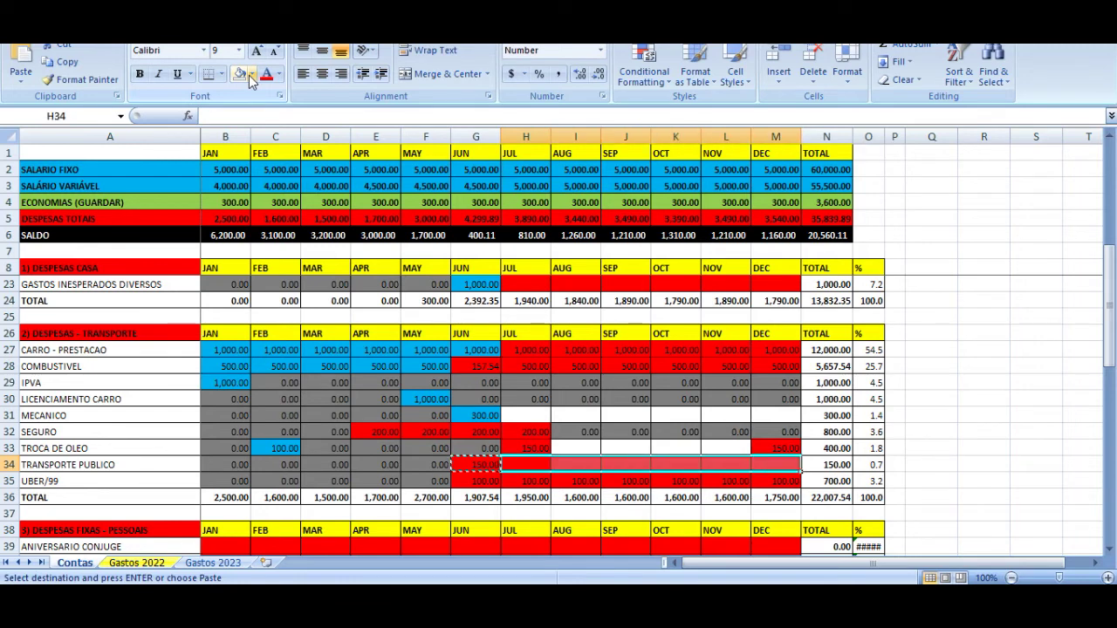
key("Return")
- Review the transport rows, the DESPESAS FIXAS - PESSOAIS section and the start of INVESTIMENTOS - EDUCACAO E SAUDE
key("Up")
key("Up")
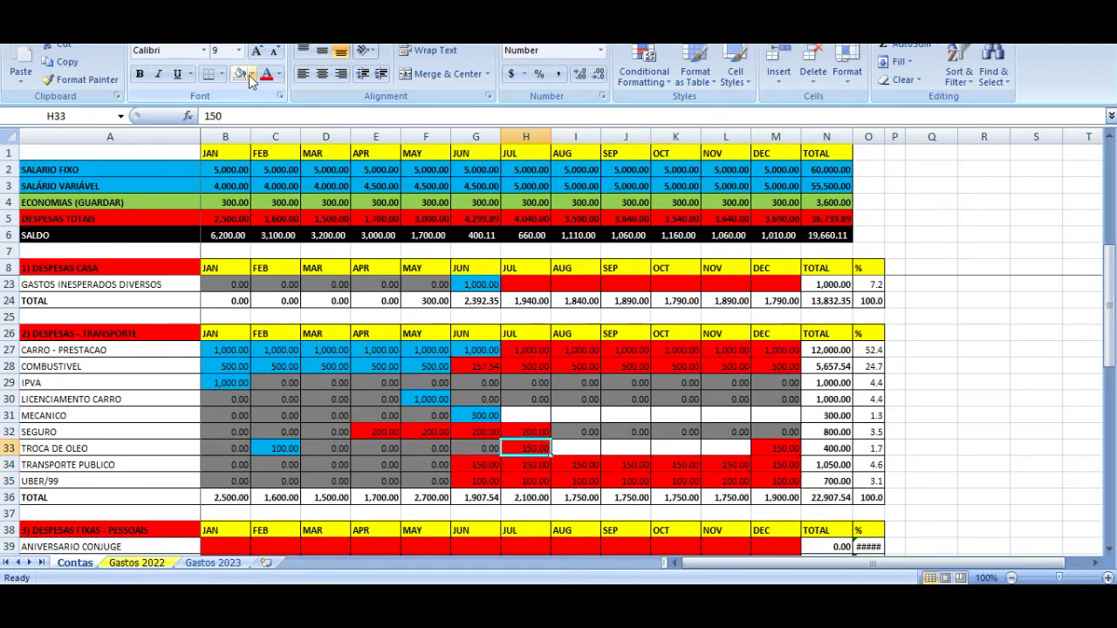
key("Left")
key("Left")
key("Left")
key("Left")
key("Left")
key("Up")
key("Up")
key("Up")
key("Up")
key("Up")
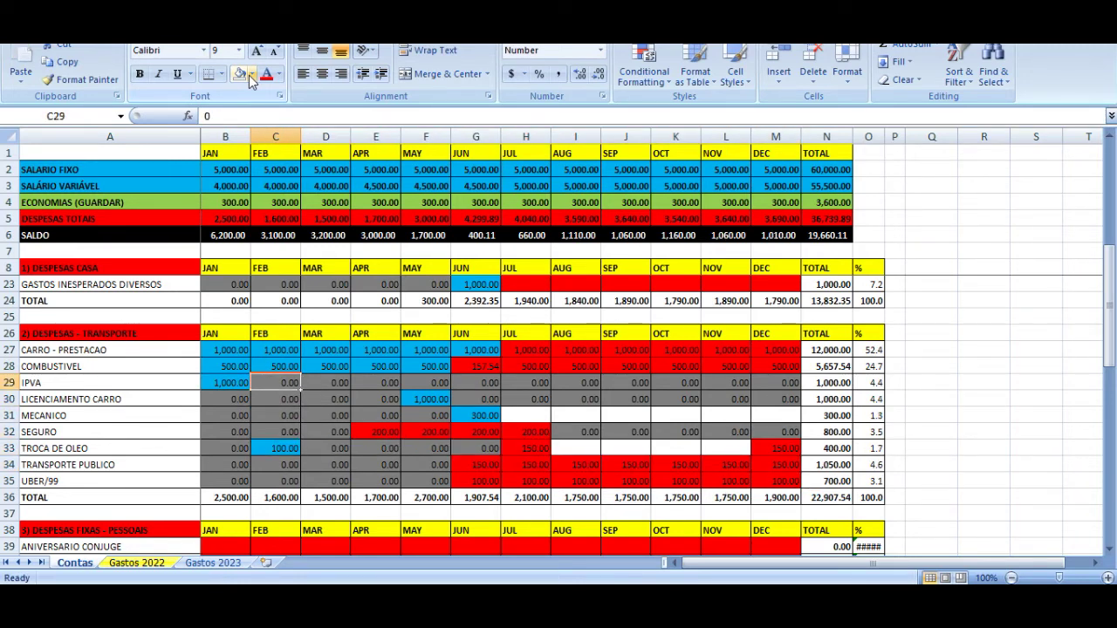
key("Down")
key("Down")
key("Down")
key("Down")
key("Down")
key("Down")
key("Down")
key("Down")
key("Down")
key("Down")
key("Down")
key("Down")
key("Down")
key("Down")
key("Down")
key("Down")
key("Down")
key("Down")
key("Down")
key("Down")
key("Down")
key("Down")
key("Down")
key("Down")
key("Down")
key("Down")
key("Down")
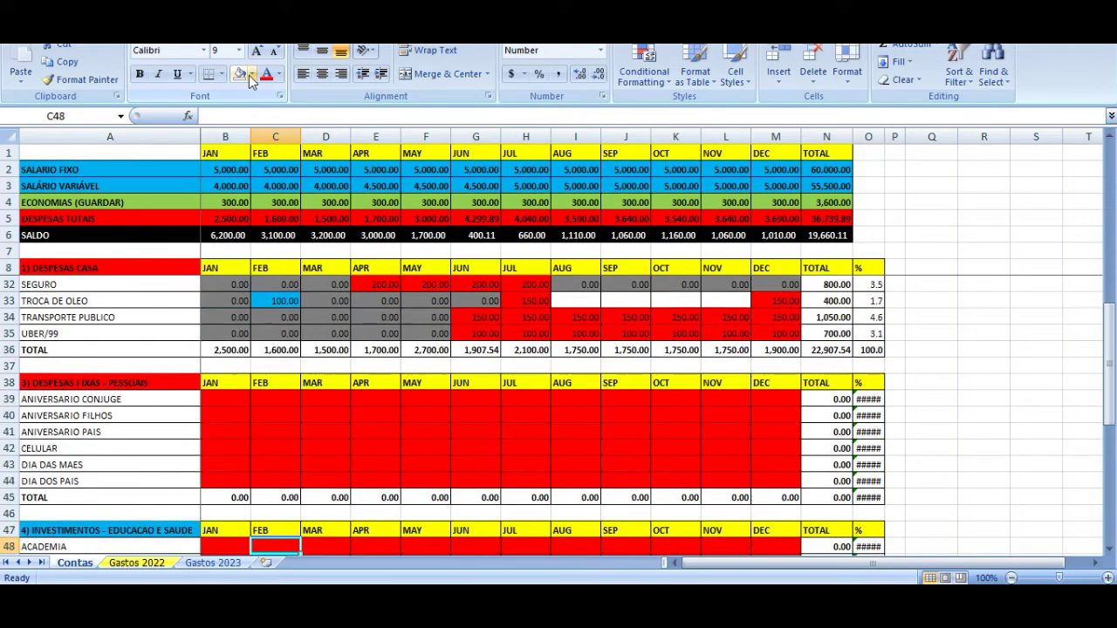
- Examine the TOTAIS POR GRUPOS table, comparing the monthly amounts of the four expense groups and their formulas
key("Up")
key("Up")
key("Up")
key("Up")
key("Up")
key("Up")
key("Up")
key("Up")
key("Up")
key("Up")
key("Up")
key("Up")
key("Up")
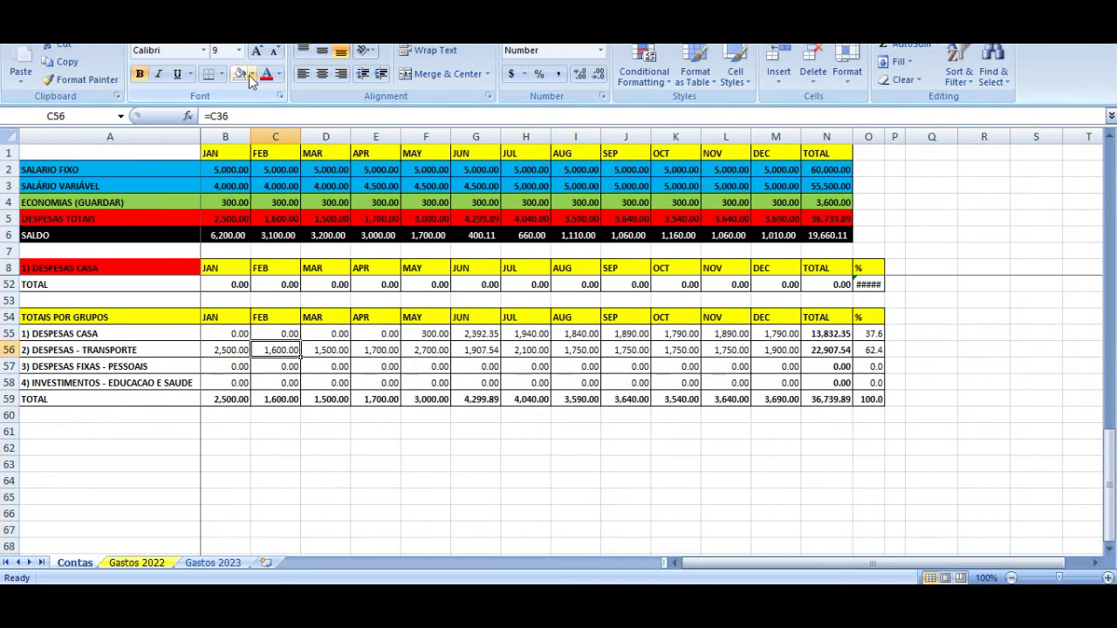
key("Down")
key("Left")
key("Left")
key("Right")
key("Right")
key("Right")
key("Right")
key("Right")
key("Right")
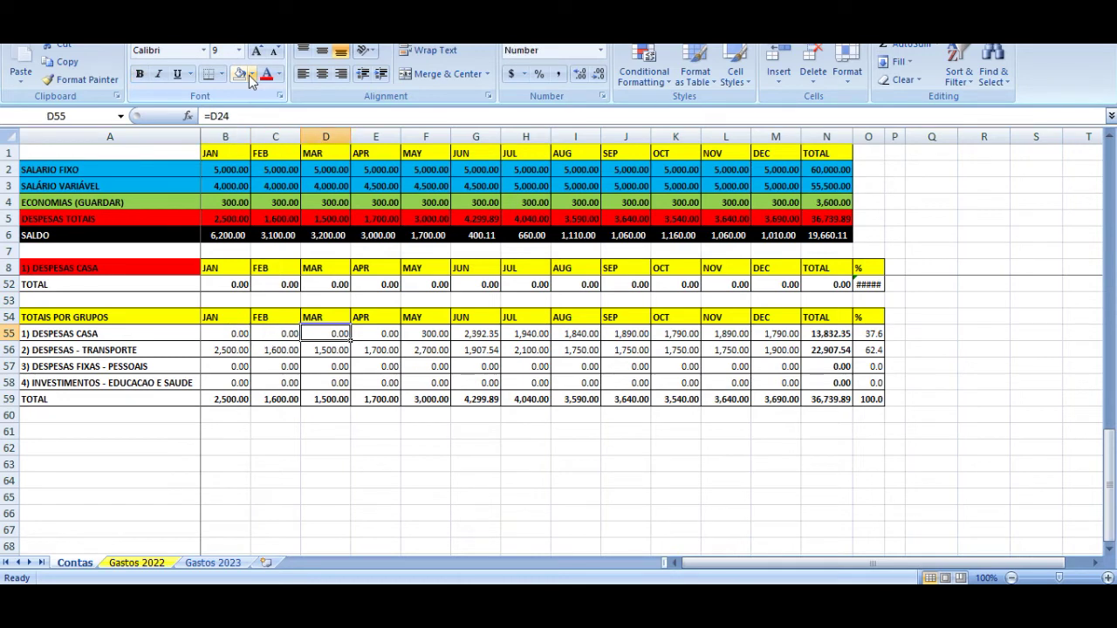
key("shift+Right")
key("shift+Right")
key("shift+Right")
key("shift+Right")
key("shift+Right")
key("shift+Right")
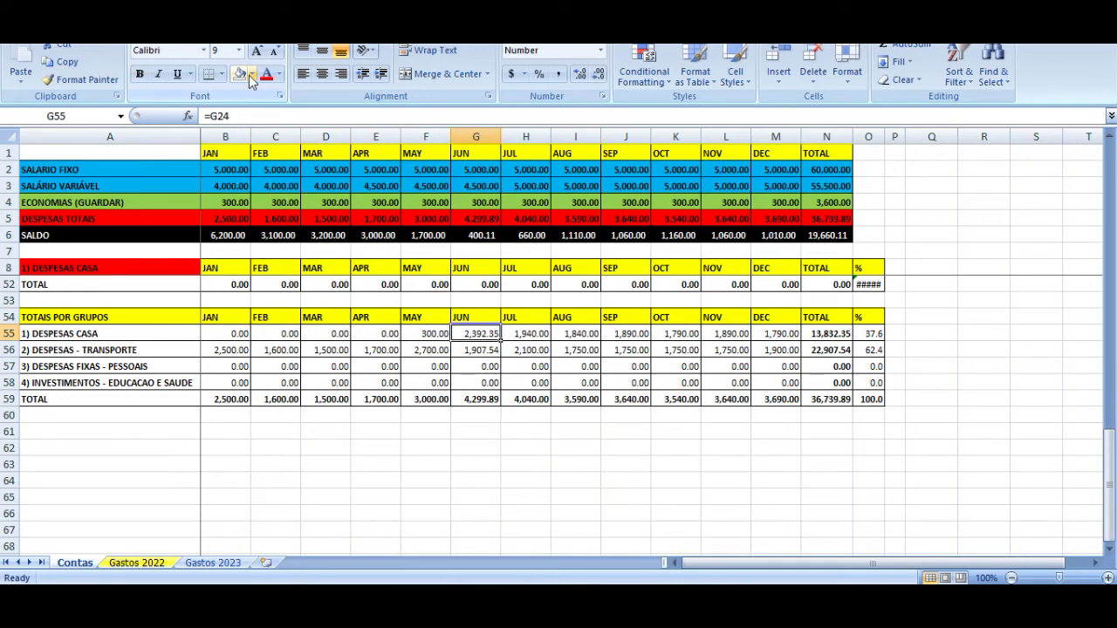
key("Down")
key("Left")
key("Left")
key("Left")
key("Left")
key("Right")
key("Right")
key("Right")
key("Right")
key("shift+Right")
key("shift+Right")
key("Down")
key("Down")
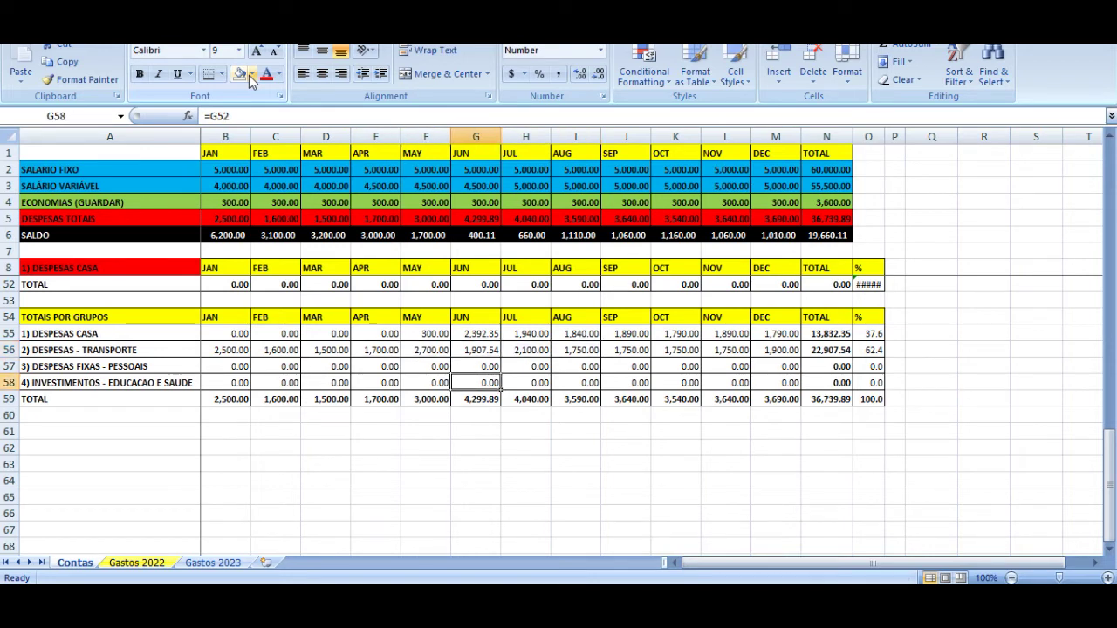
- Examine the yearly summary from SALARIO FIXO to SALDO, including the SALDO formulas for JAN and JUN
left_click(224, 170)
key("Down")
key("Down")
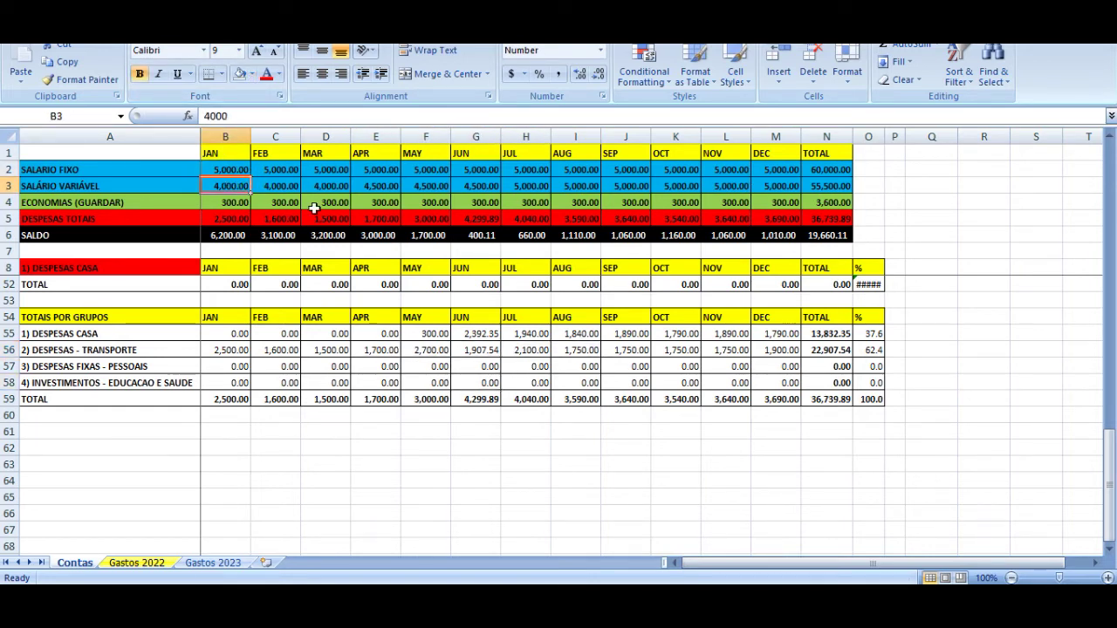
key("Down")
key("Down")
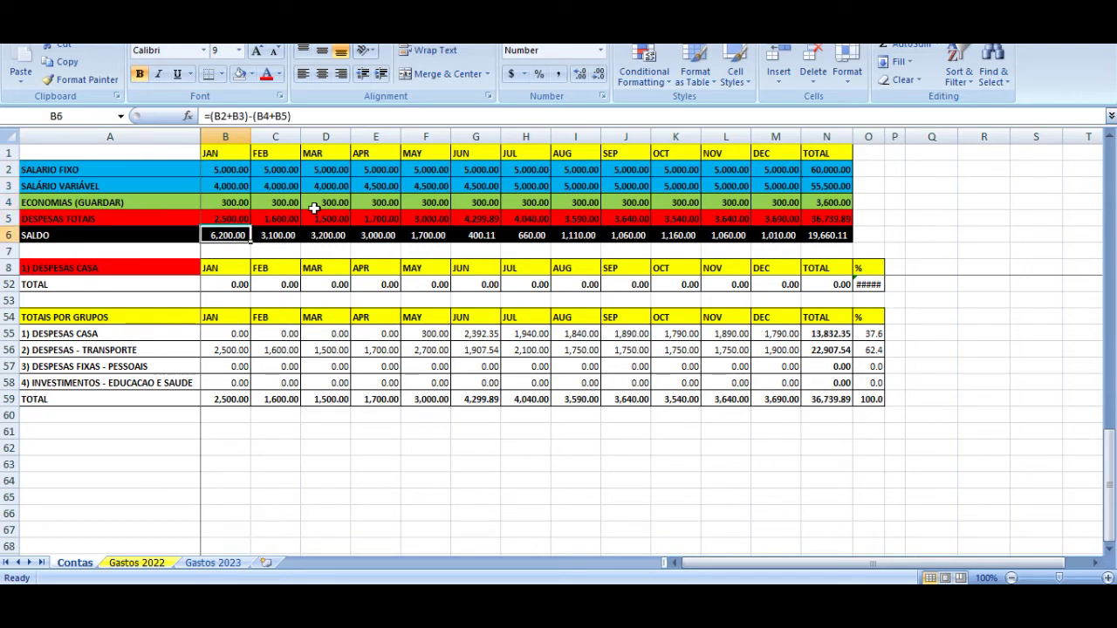
key("Up")
key("Right")
key("Right")
key("Right")
key("Right")
key("Right")
key("Right")
key("Right")
key("Left")
key("Left")
key("Down")
key("Left")
key("Left")
key("Left")
key("Left")
key("Left")
key("Left")
key("Right")
key("Up")
key("Up")
key("Up")
key("Up")
key("shift+Down")
key("Down")
key("Down")
key("Down")
key("Down")
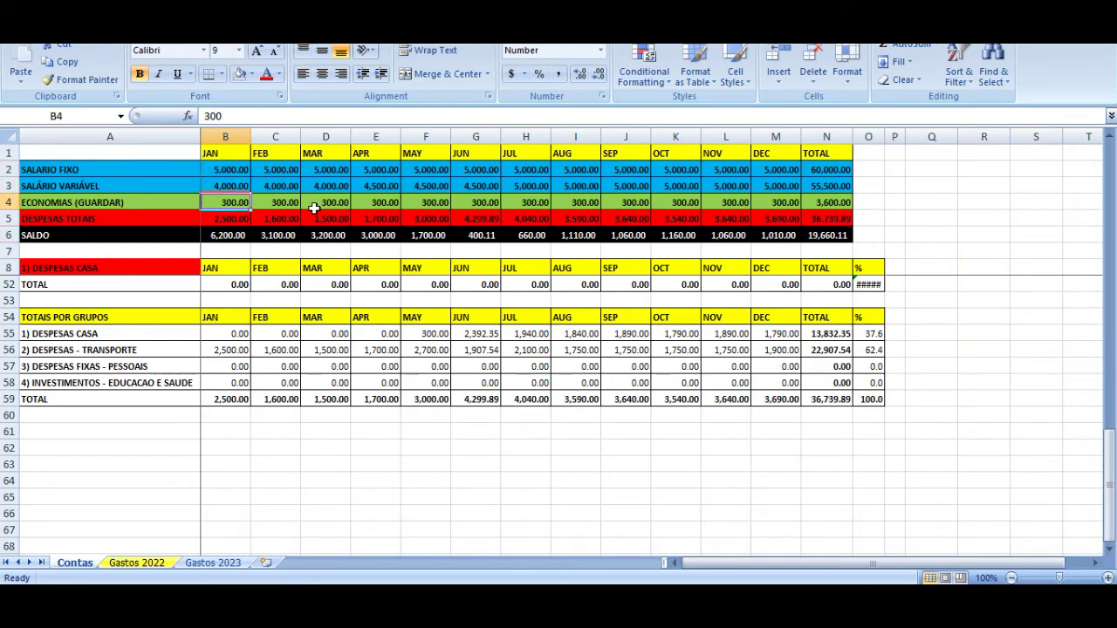
key("Right")
key("Right")
key("Right")
key("Right")
key("Right")
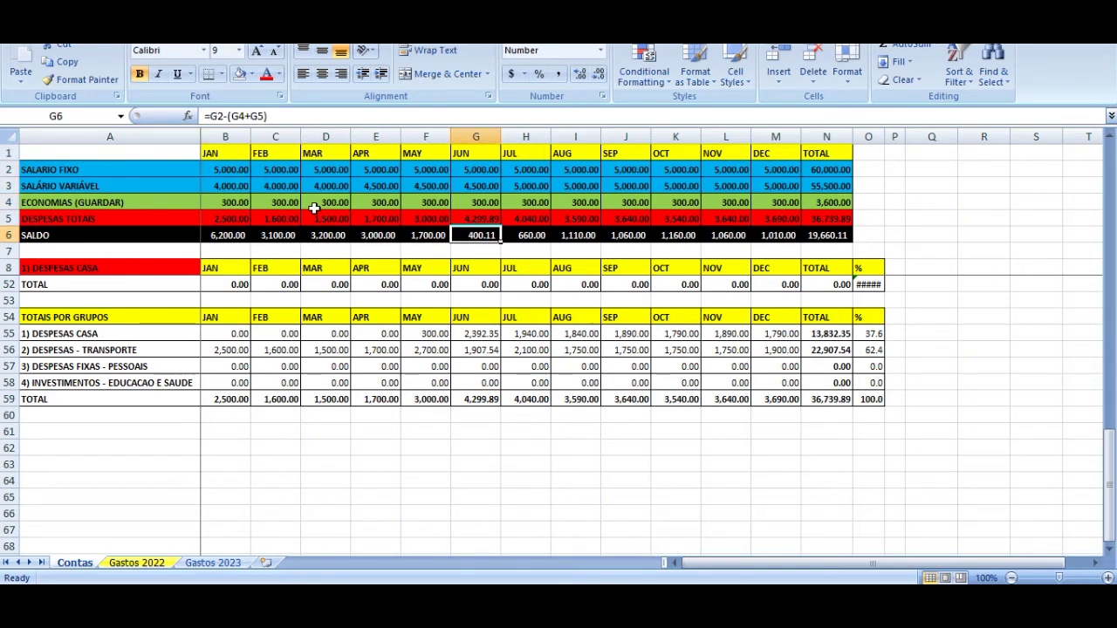
key("F2")
key("Escape")
key("Left")
key("Left")
key("Left")
key("Left")
- Review the expense sections from DESPESAS CASA to INVESTIMENTOS - EDUCACAO E SAUDE, and return to ANIVERSARIO CONJUGE's MAR cell, D39
key("Down")
key("Down")
key("Down")
key("Down")
key("Down")
key("Down")
key("Down")
key("Down")
key("Down")
key("Down")
key("Down")
key("Down")
key("Down")
key("Down")
key("Down")
key("Down")
key("Down")
key("Down")
key("Down")
key("Down")
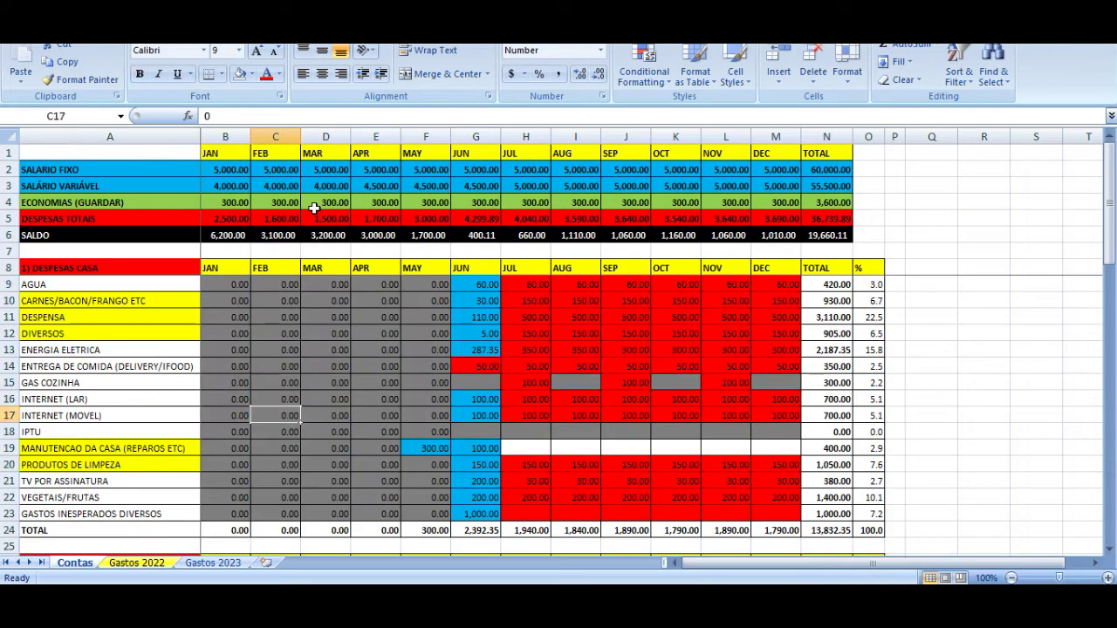
key("Down")
key("Down")
key("Down")
key("Down")
key("Down")
key("Down")
key("Down")
key("Down")
key("Down")
key("Down")
key("Down")
key("Down")
key("Down")
key("Down")
key("Down")
key("Down")
key("Down")
key("Down")
key("Down")
key("Down")
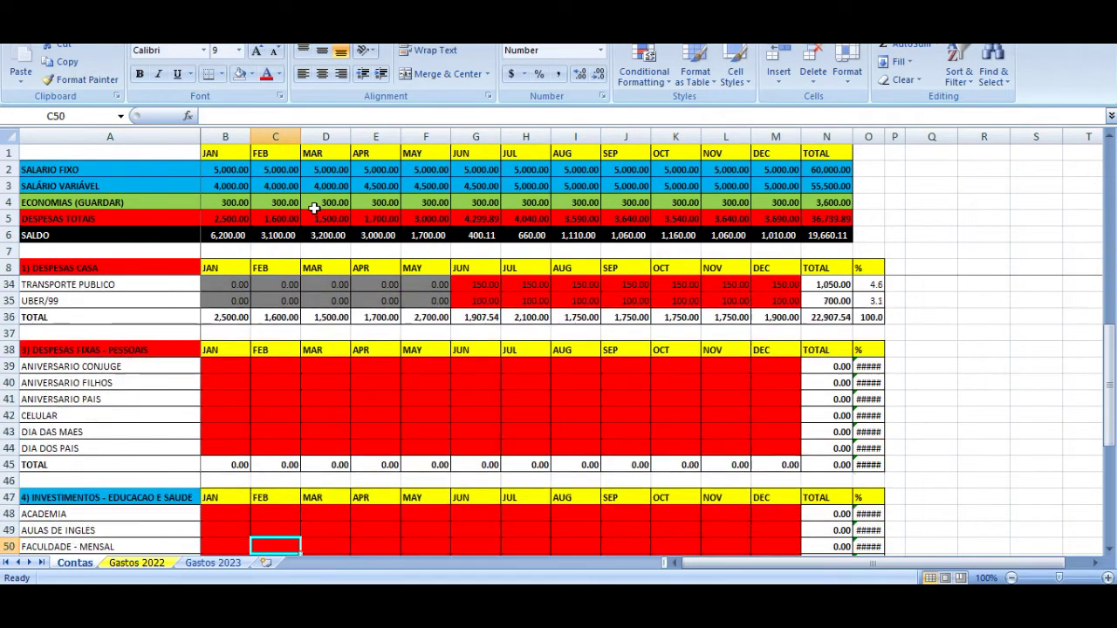
key("Up")
key("Up")
key("Up")
key("Up")
key("Up")
key("Up")
key("Up")
key("Up")
key("Up")
key("Up")
key("Up")
key("Up")
key("Up")
key("Up")
key("Up")
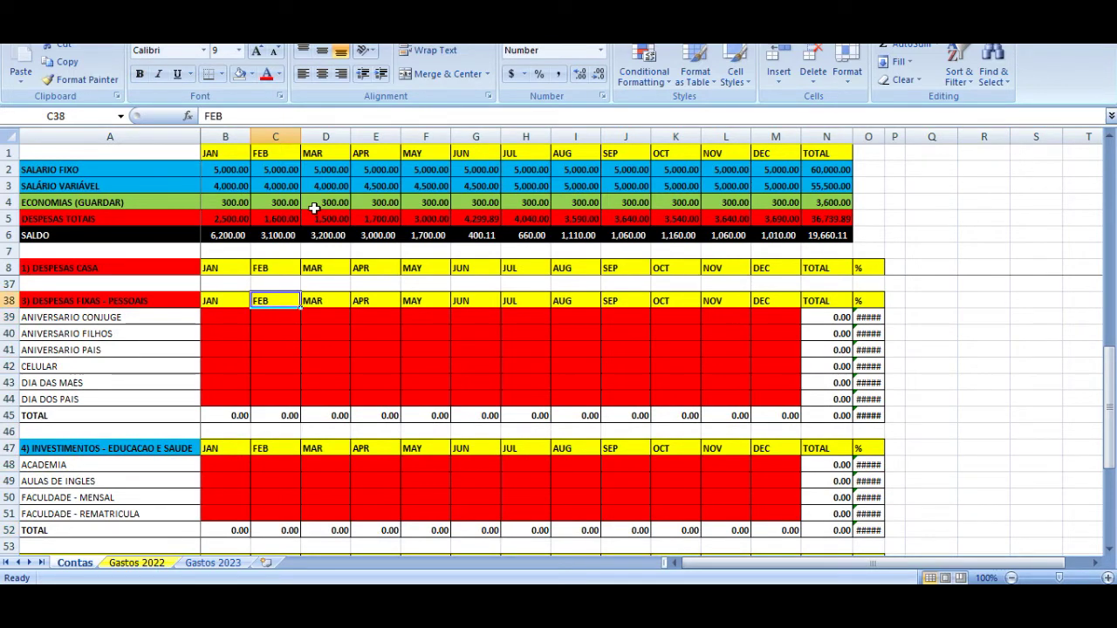
key("Left")
key("Left")
key("Down")
key("Down")
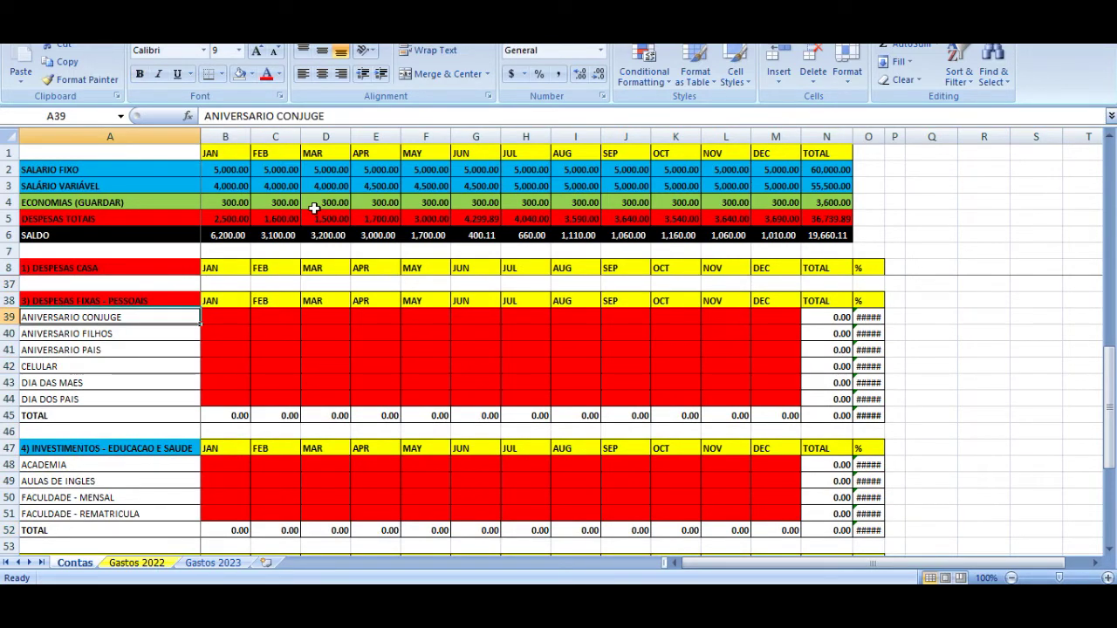
key("Right")
key("Right")
key("Right")
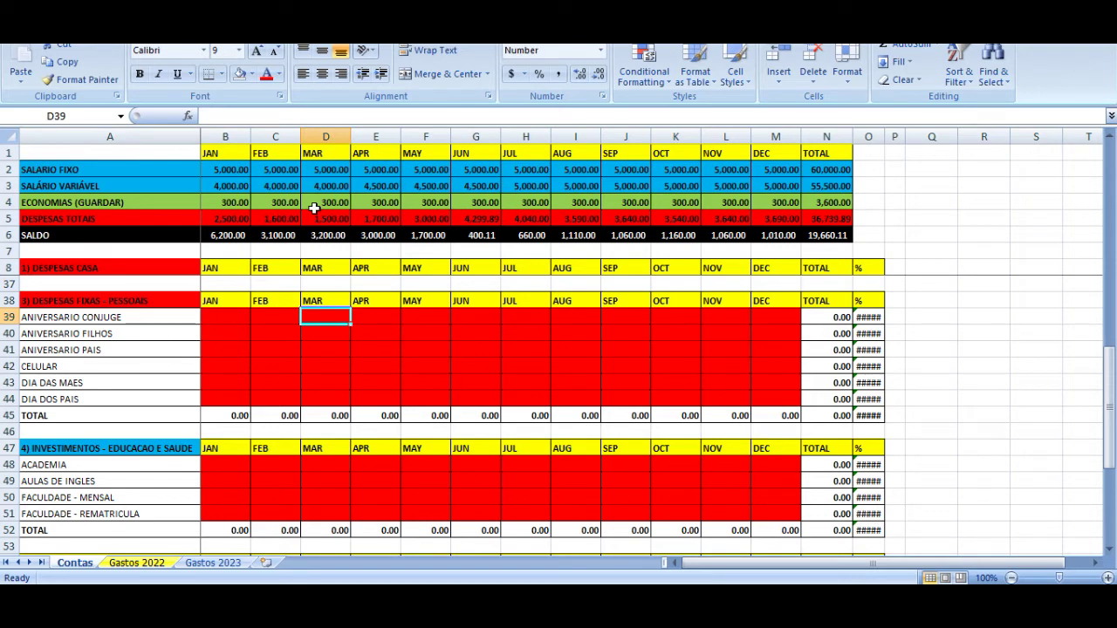
left_click(252, 75)
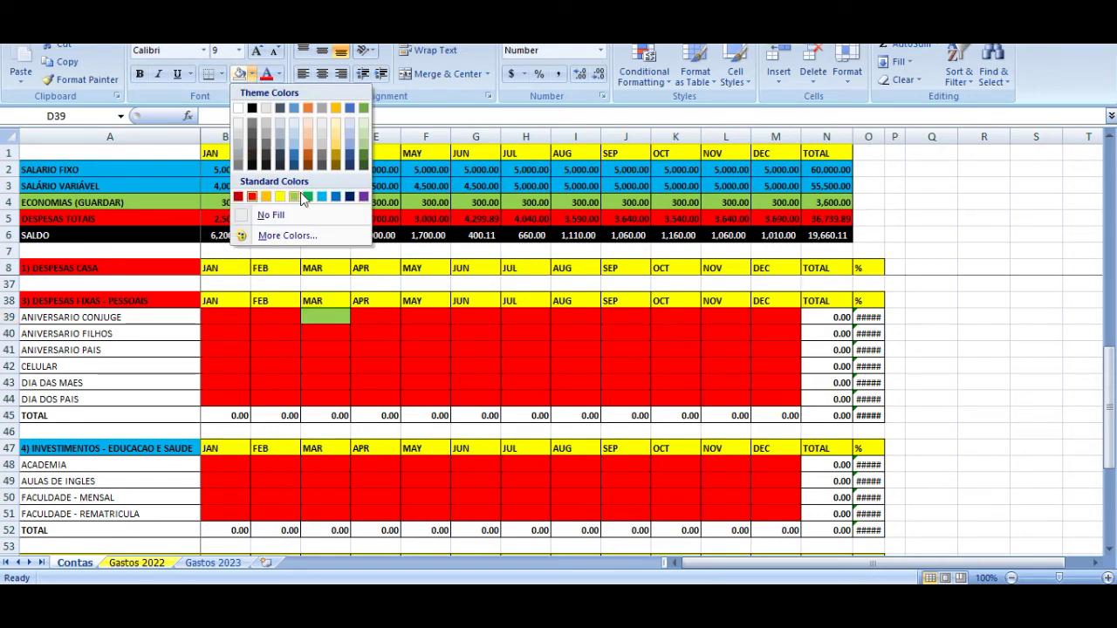
left_click(596, 317)
left_click(585, 318)
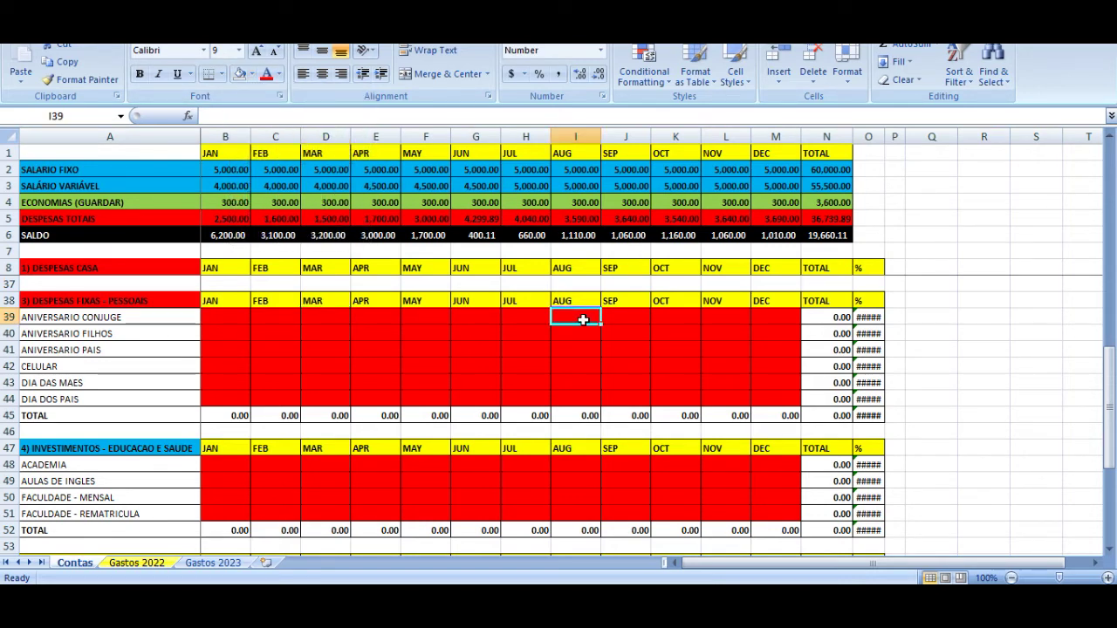
key("Left")
key("Left")
key("Left")
key("Left")
key("Left")
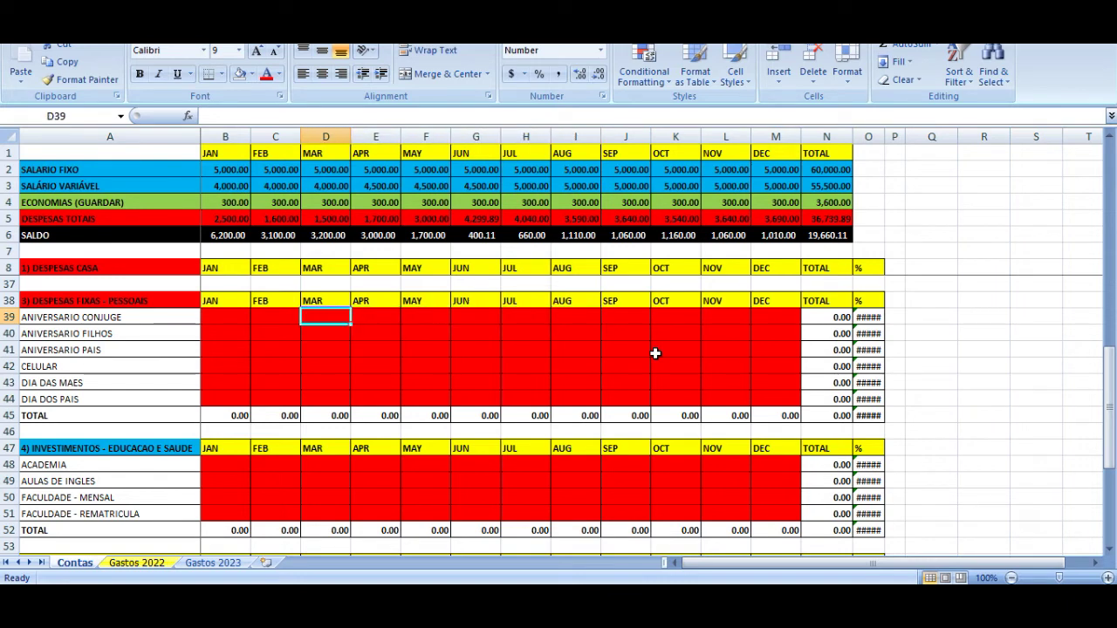
- Fill ANIVERSARIO CONJUGE's MAR cell, D39, with light blue and enter 200 as its expense
left_click(252, 75)
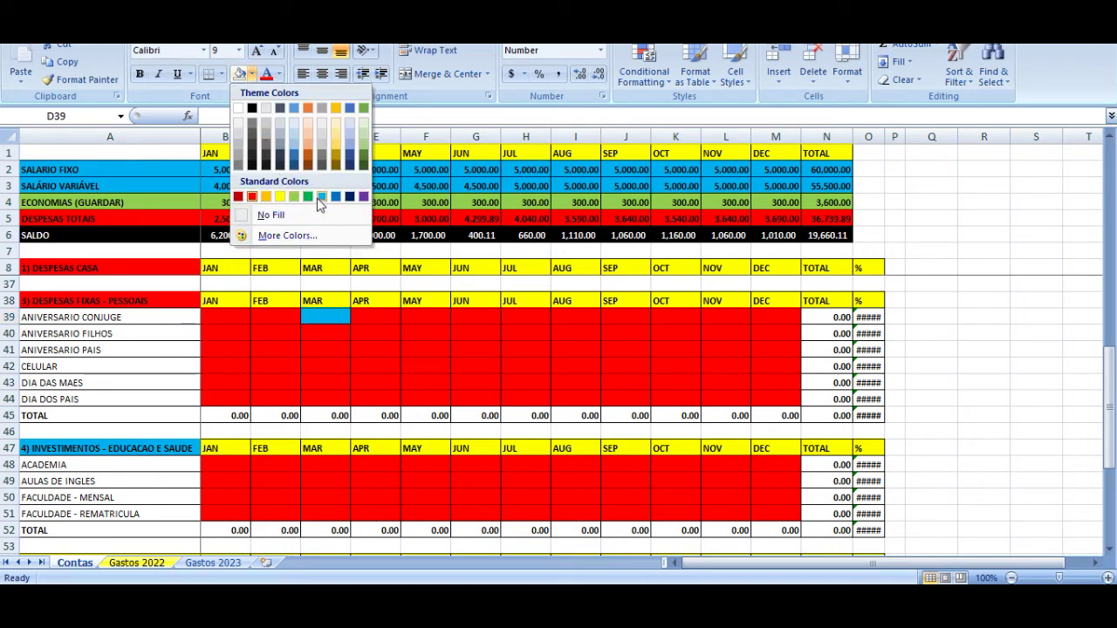
left_click(320, 197)
type("2")
key("Return")
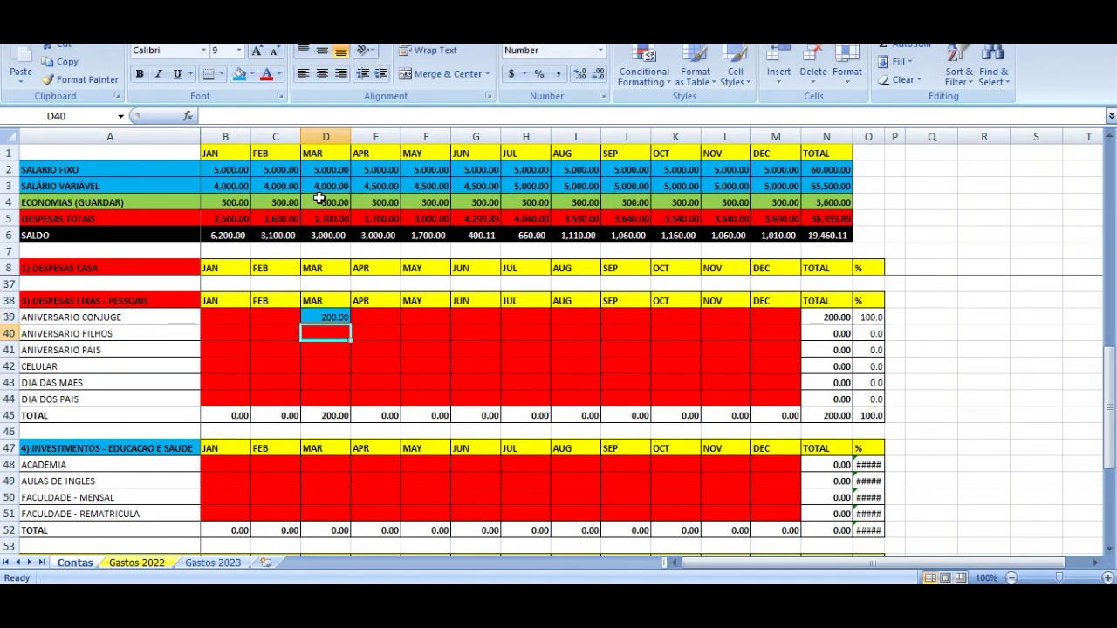
key("Up")
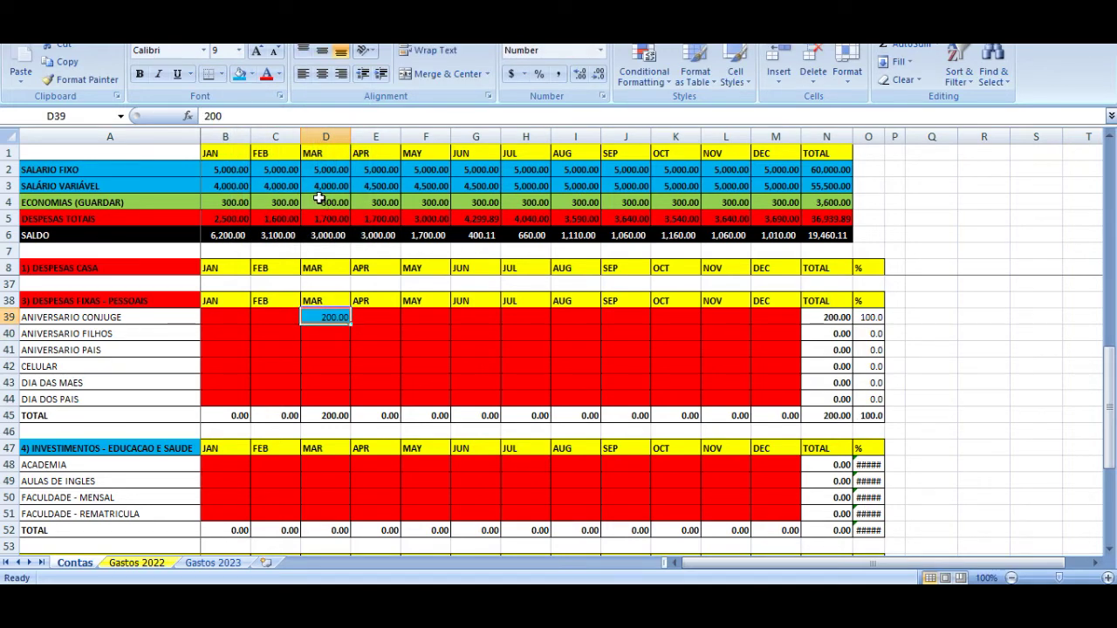
- Copy the light-blue 200 from ANIVERSARIO CONJUGE's MAR cell, D39, into ANIVERSARIO FILHOS' MAY cell, F40
key("ctrl+c")
key("Down")
key("Right")
key("Right")
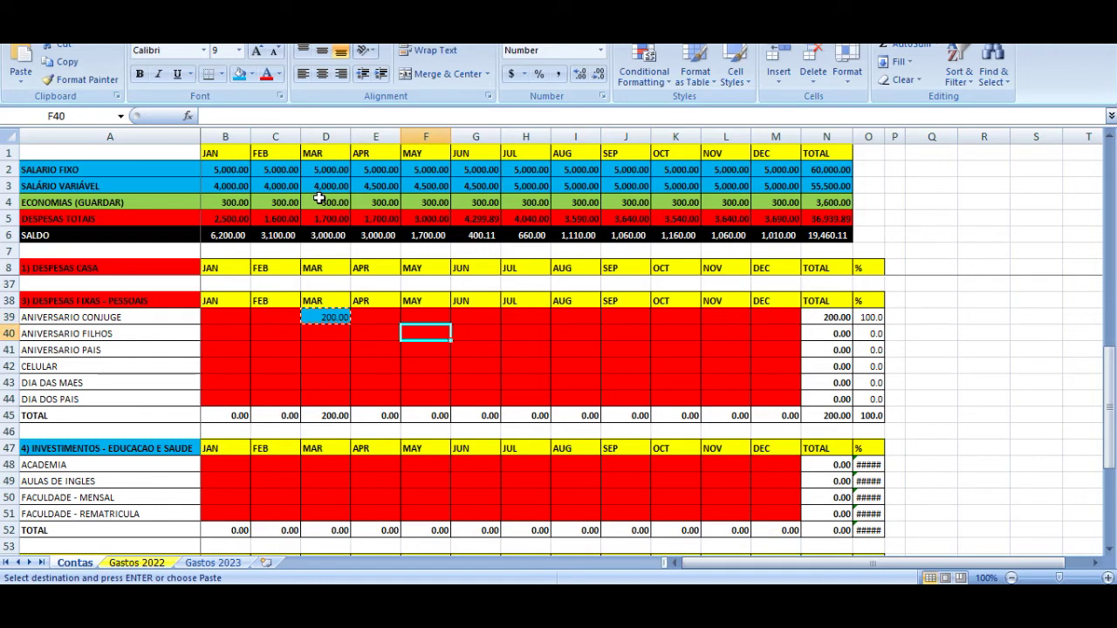
key("ctrl+v")
- Enter 200 as the OCT expense for ANIVERSARIO FILHOS in K40
key("Right")
key("Right")
key("Right")
key("Right")
key("Right")
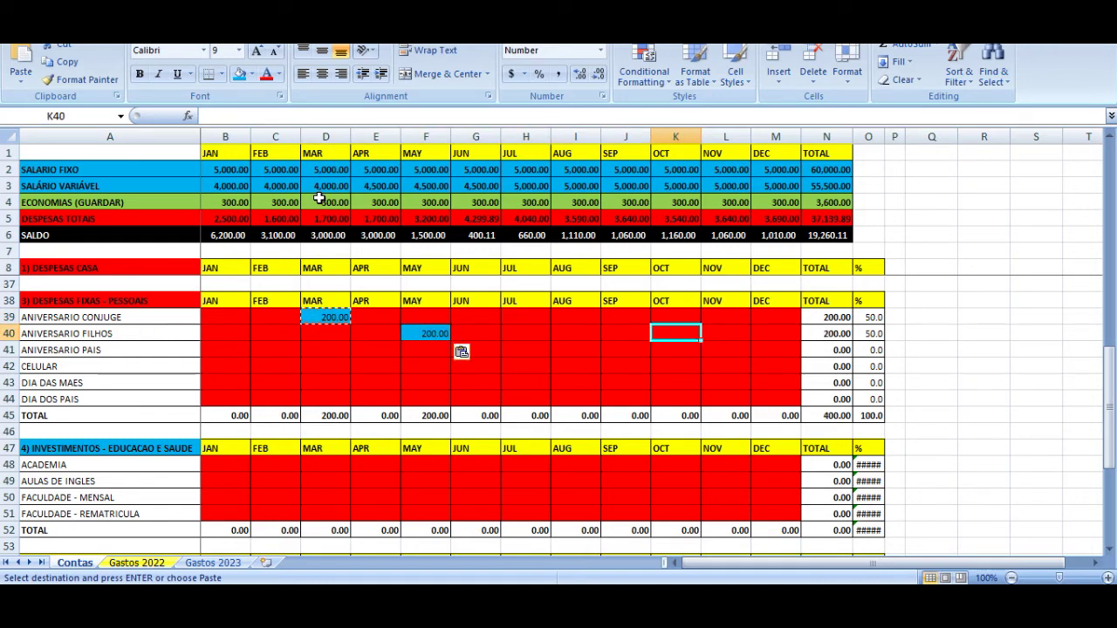
type("20")
key("ctrl+Return")
- Fill ANIVERSARIO CONJUGE's JAN and FEB cells, B39:C39, with grey
key("Left")
key("Left")
key("Right")
key("Right")
key("Left")
key("Up")
key("Left")
key("Left")
key("Left")
key("Left")
key("Left")
key("Left")
key("Left")
key("Left")
key("shift+Right")
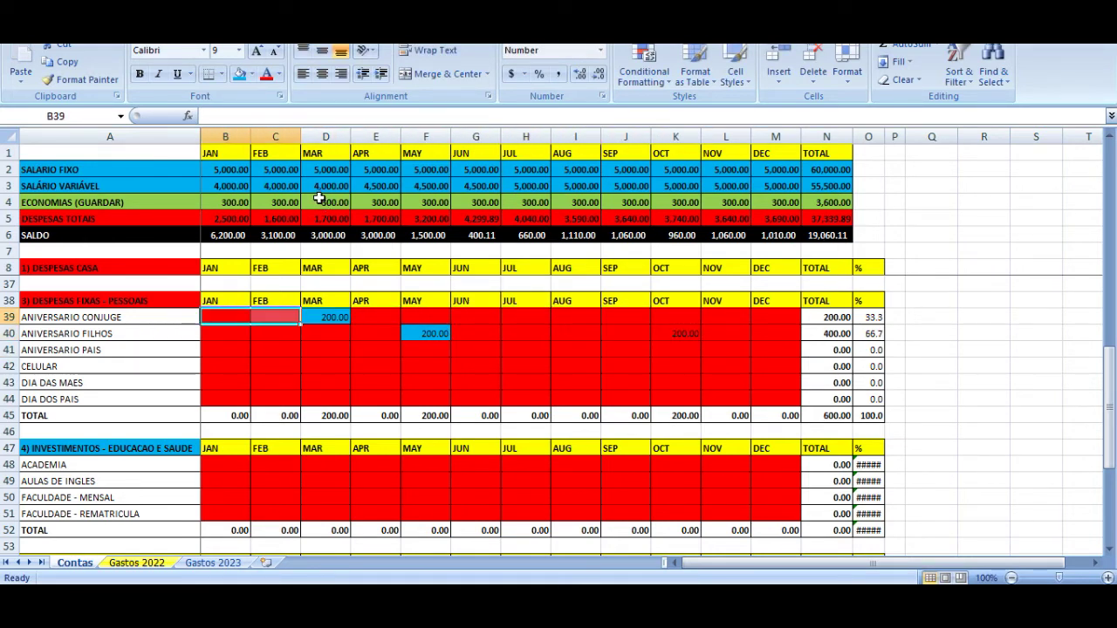
left_click(256, 78)
left_click(236, 165)
- Enter 0 in ANIVERSARIO CONJUGE's JAN cell, B39, and copy it into the FEB cell, C39
key("shift+Left")
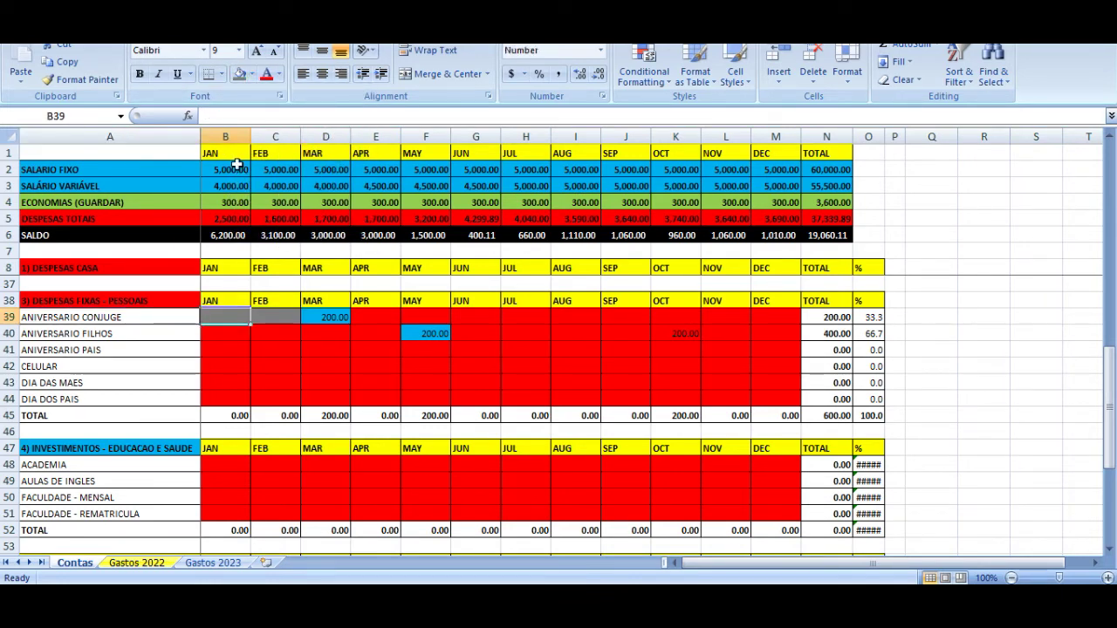
key("ctrl+c")
key("Right")
key("ctrl+v")
- Paste the copied grey 0 into ANIVERSARIO CONJUGE's APR to DEC cells, E39:M39
key("Right")
key("Right")
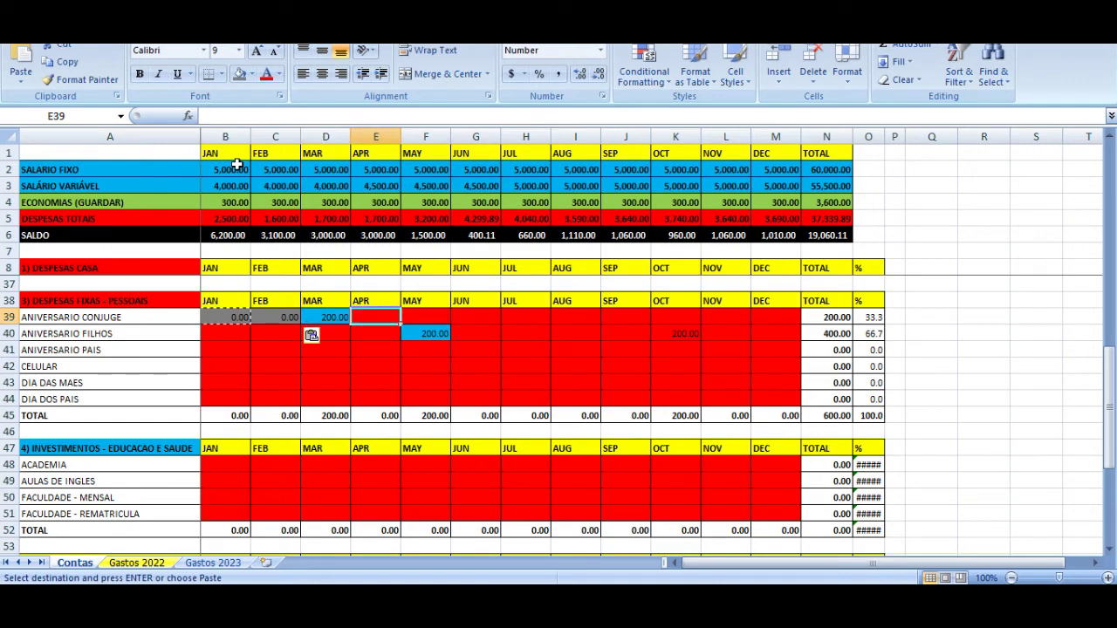
key("shift+Right")
key("shift+Right")
key("shift+Right")
key("shift+Right")
key("shift+Right")
key("shift+Right")
key("shift+Right")
key("shift+Right")
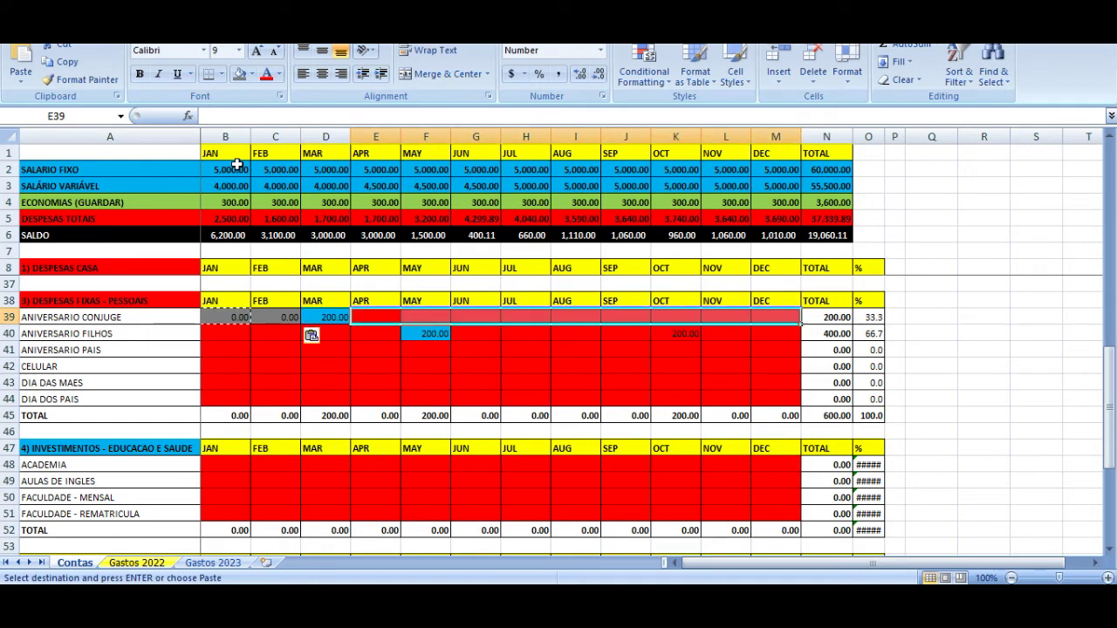
key("ctrl+v")
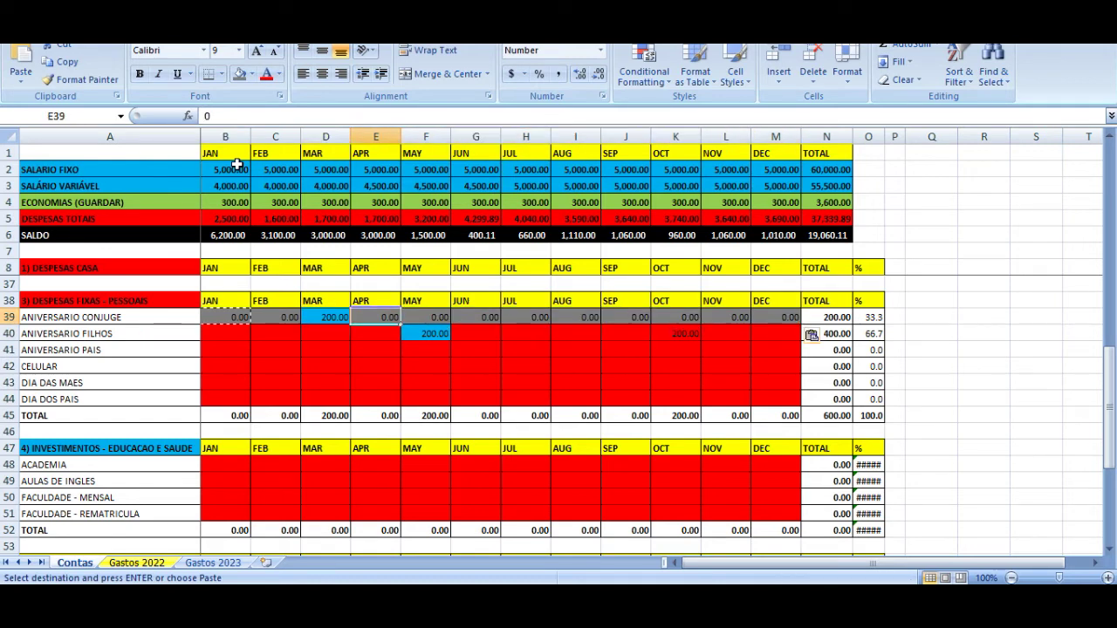
- Paste the grey 0 into ANIVERSARIO FILHOS' JAN to APR cells, B40:E40
key("Down")
key("Left")
key("Left")
key("Left")
key("shift+Right")
key("shift+Right")
key("shift+Right")
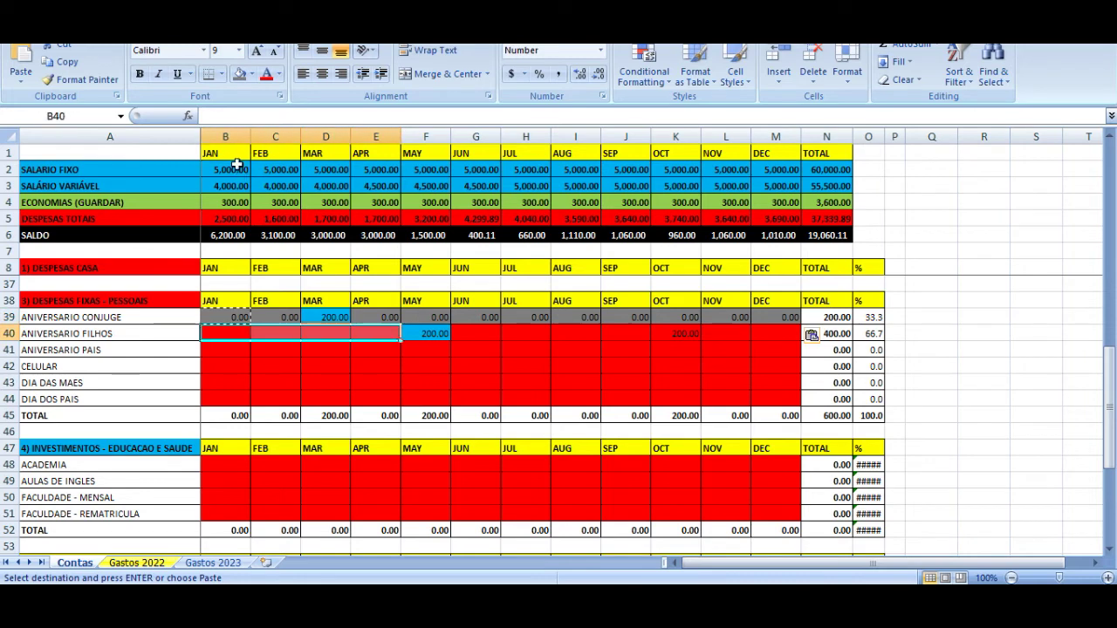
key("ctrl+v")
- Paste the grey 0 into ANIVERSARIO FILHOS' JUN to SEP cells, G40:J40
key("Right")
key("Right")
key("Right")
key("Right")
key("Right")
key("shift+Right")
key("shift+Right")
key("shift+Right")
key("shift+Right")
key("shift+Left")
key("ctrl+v")
- Paste the grey 0 into ANIVERSARIO FILHOS' NOV and DEC cells, L40:M40
key("Right")
key("Right")
key("Right")
key("Right")
key("Right")
key("shift+Right")
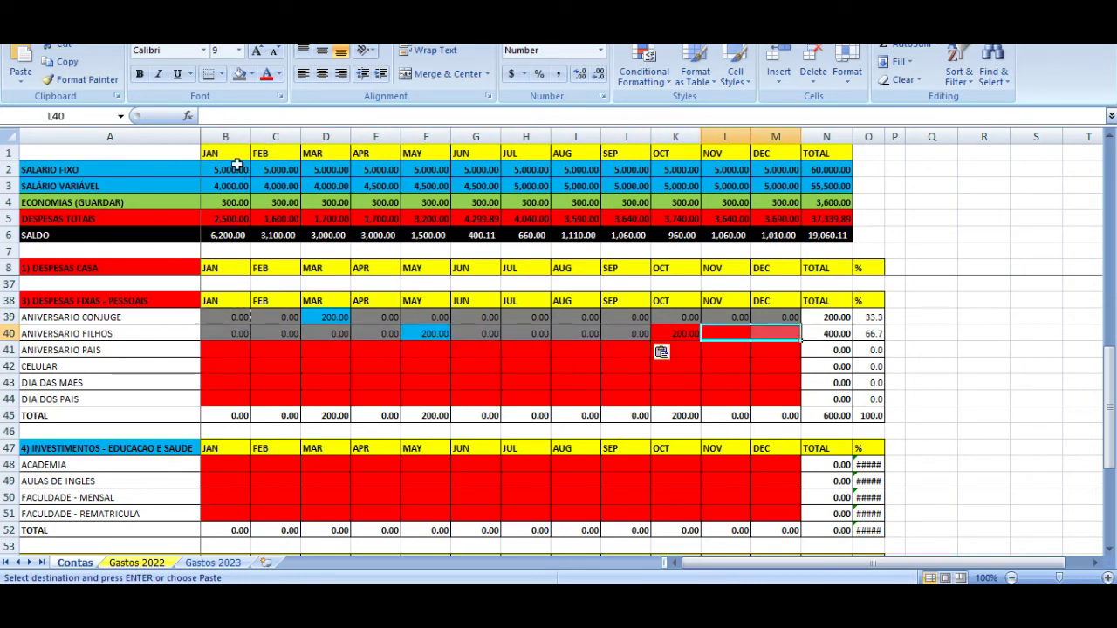
key("ctrl+v")
key("Down")
key("Left")
key("Up")
key("Down")
key("Left")
key("Left")
key("Left")
key("Left")
key("Left")
key("Left")
key("Left")
key("Left")
key("Right")
key("Right")
key("Right")
key("Right")
key("Right")
key("Right")
key("Left")
key("Left")
key("Left")
key("Left")
key("Left")
key("Left")
key("Left")
key("Right")
key("Right")
key("Right")
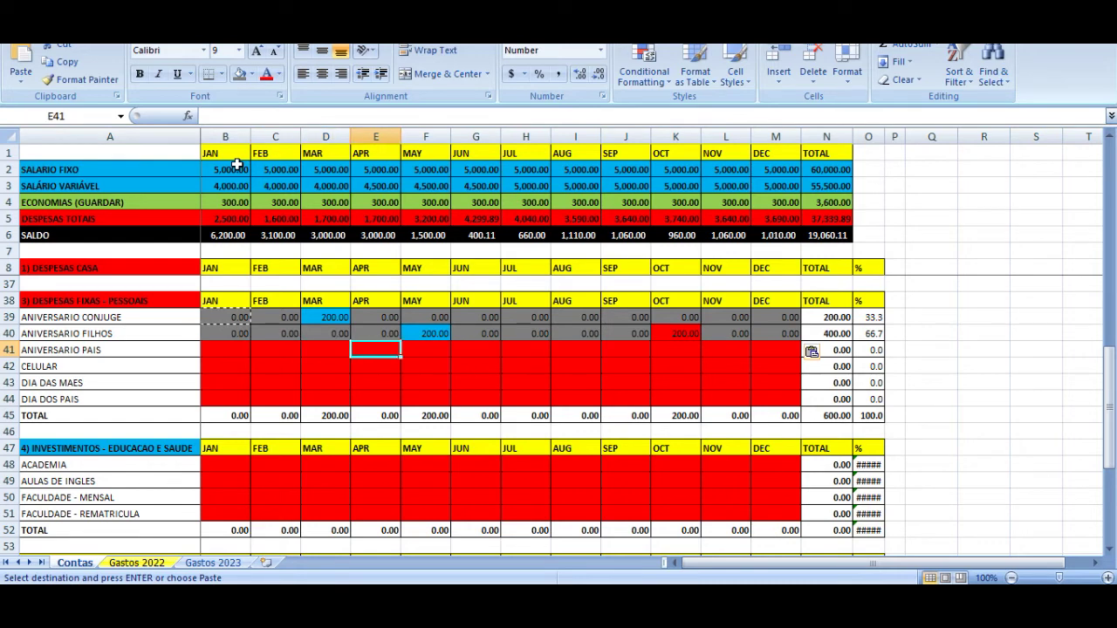
key("Right")
key("Right")
key("Right")
key("Right")
key("Left")
key("Left")
- Copy the red 200 from ANIVERSARIO FILHOS' OCT cell, K40, into ANIVERSARIO PAIS' FEB and AUG cells, C41 and I41
key("Right")
key("Right")
key("Right")
key("Right")
key("Up")
key("Down")
key("Left")
key("Left")
key("Left")
key("Left")
key("Left")
key("Left")
key("Left")
key("Left")
key("ctrl+v")
key("Right")
key("Right")
key("Right")
key("Right")
key("Right")
key("Right")
key("ctrl+v")
- Copy the light-blue 200 from ANIVERSARIO CONJUGE's MAR cell, D39, over ANIVERSARIO PAIS' FEB cell, C41
key("Left")
key("Left")
key("Left")
key("Left")
key("Left")
key("Up")
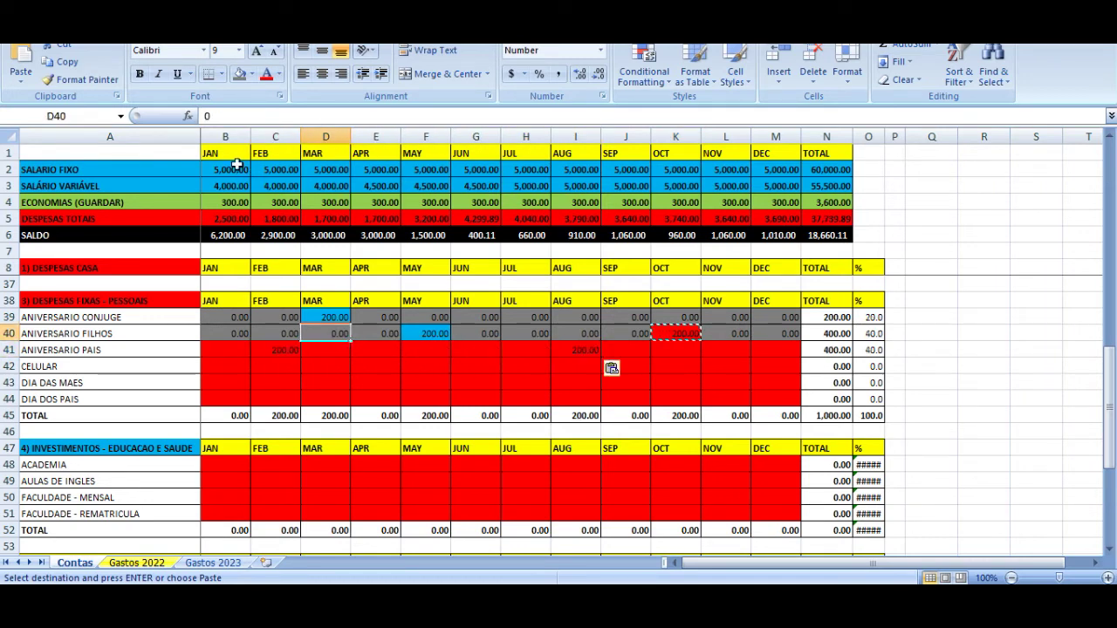
key("ctrl+c")
key("Down")
key("Down")
key("Left")
key("ctrl+v")
- Copy the grey 0 from ANIVERSARIO FILHOS' JAN cell, B40, into ANIVERSARIO PAIS' JAN cell, B41
key("Right")
key("Right")
key("Right")
key("Right")
key("Right")
key("Left")
key("Left")
key("Up")
key("Left")
key("Left")
key("Left")
key("Left")
key("Down")
key("ctrl+v")
key("Right")
key("Right")
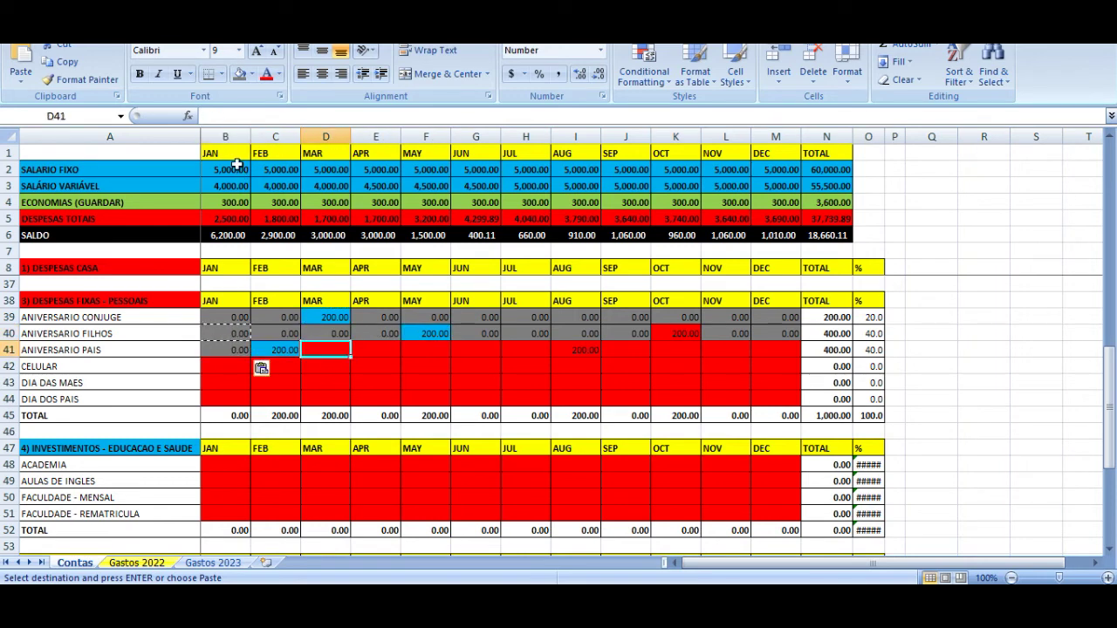
- Paste the grey 0 into ANIVERSARIO PAIS' MAR to JUL cells, D41:H41
key("shift+Right")
key("shift+Right")
key("shift+Right")
key("shift+Right")
key("ctrl+v")
- Paste the grey 0 into ANIVERSARIO PAIS' SEP to DEC cells, J41:M41
key("Right")
key("Right")
key("Right")
key("Right")
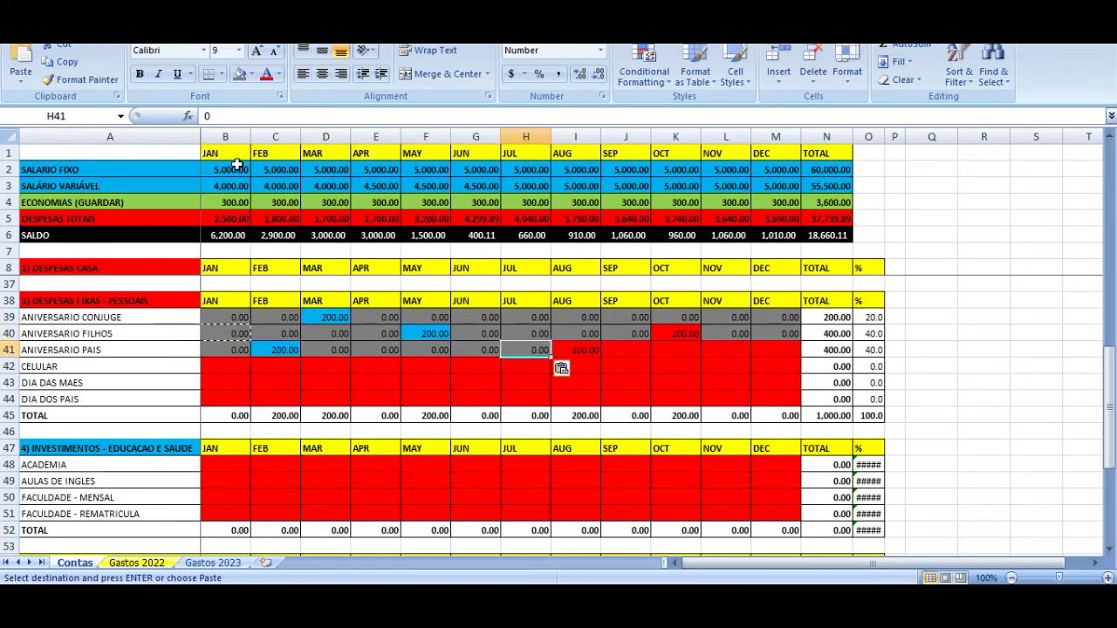
key("Right")
key("Right")
key("shift+Right")
key("shift+Right")
key("shift+Right")
key("ctrl+v")
- Look through the DESPESAS CASA categories for an entry that already covers the CELULAR expense
key("Down")
key("Left")
key("Left")
key("Left")
key("Left")
key("Left")
key("Left")
key("Left")
key("Left")
key("Left")
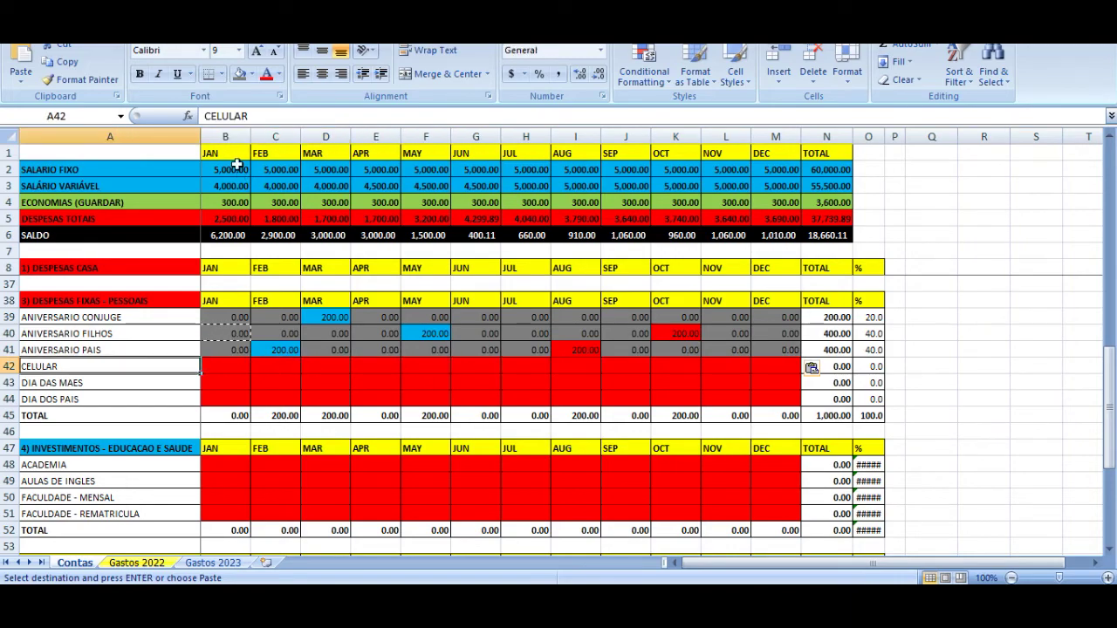
key("Up")
key("Up")
key("Up")
key("Up")
key("Up")
key("Up")
key("Up")
key("Up")
key("Up")
key("Up")
key("Up")
key("Up")
key("Up")
key("Up")
key("Up")
key("Up")
key("Up")
key("Up")
key("Up")
key("Up")
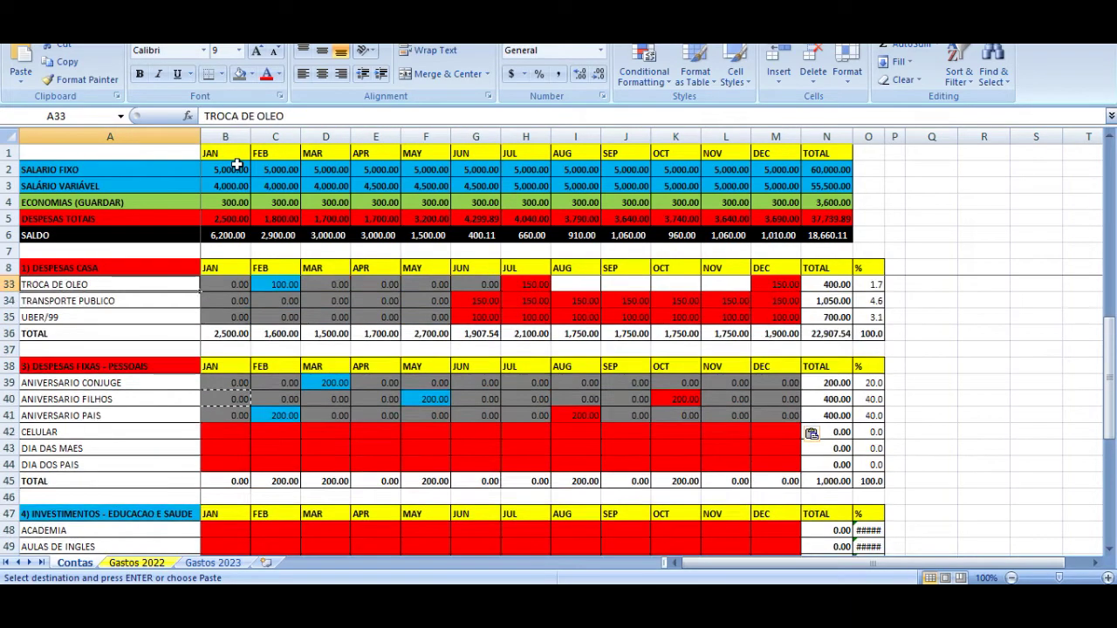
key("Up")
key("Up")
key("Up")
key("Up")
key("Up")
key("Down")
key("Down")
key("Down")
key("Down")
key("Down")
key("Down")
key("Down")
key("Down")
key("Down")
key("Down")
key("Down")
key("Down")
key("Down")
key("Down")
key("Down")
key("Down")
key("Down")
key("Down")
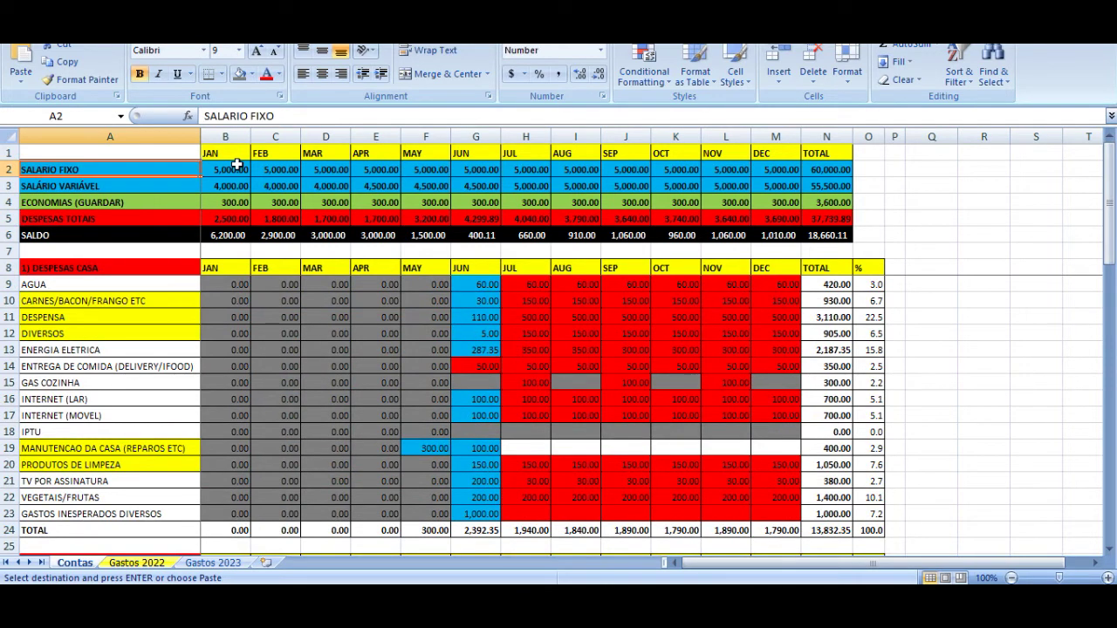
key("Up")
key("Up")
key("Up")
key("Down")
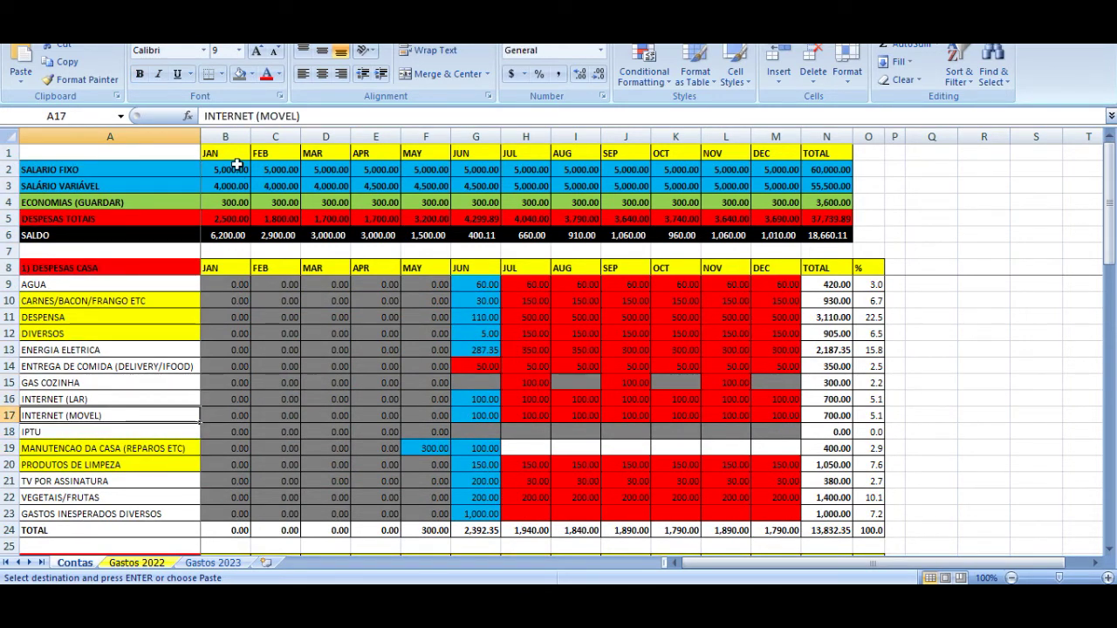
- Examine the monthly amounts in the INTERNET (MOVEL) row, row 17
key("Right")
key("Right")
key("Right")
key("Right")
key("Right")
key("Right")
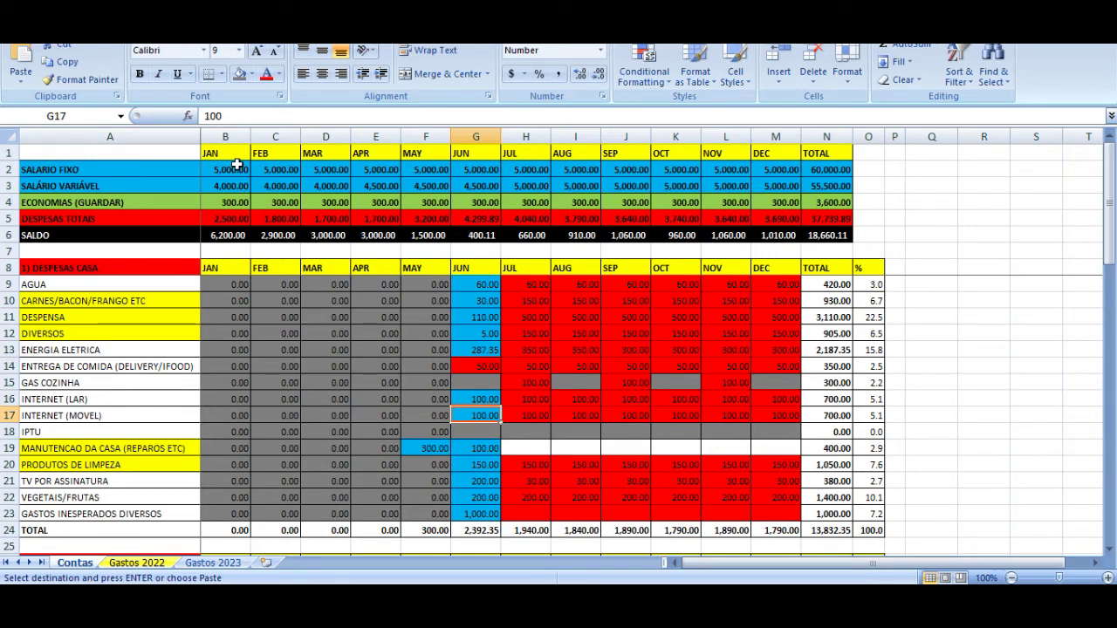
key("Left")
key("Left")
key("Left")
key("Left")
key("Left")
key("Left")
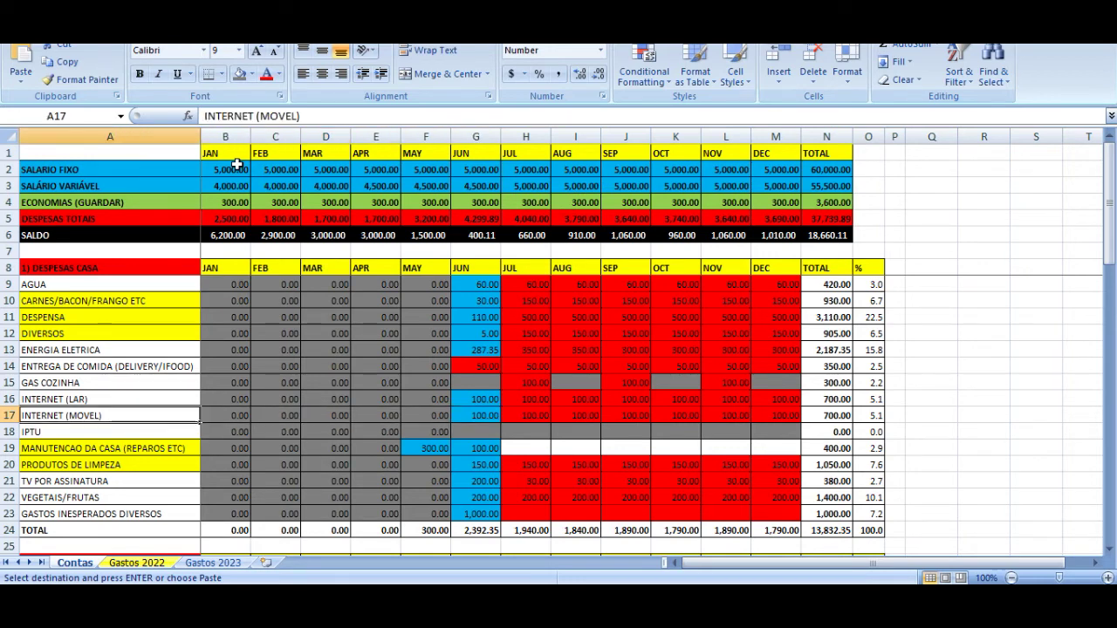
key("Right")
key("Right")
key("Right")
key("Right")
key("Right")
key("Right")
key("Right")
key("Left")
key("Left")
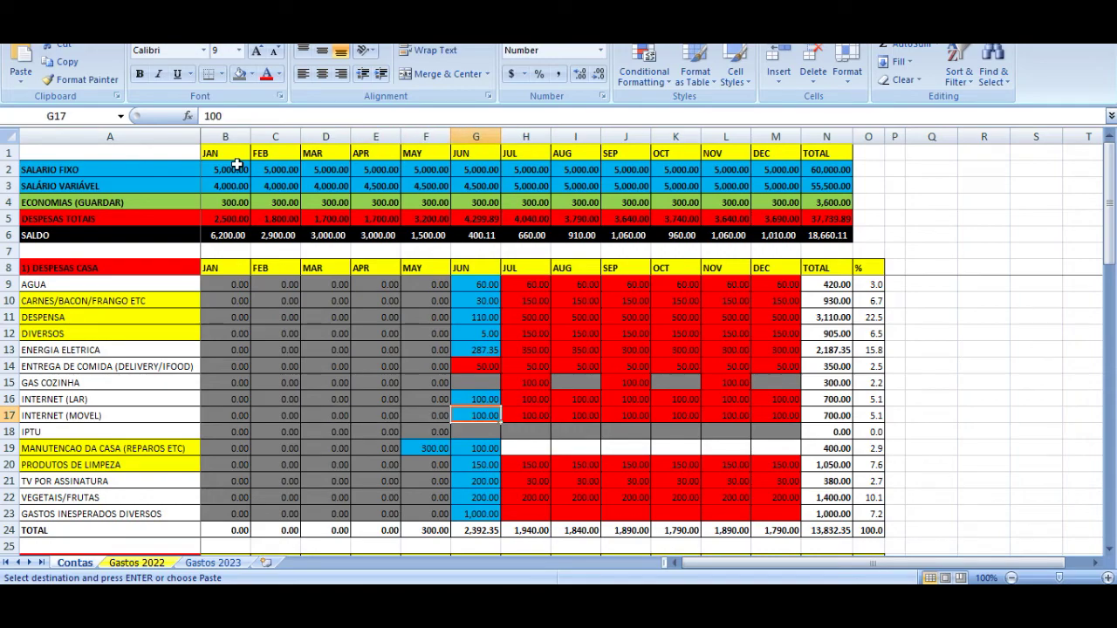
key("Left")
key("Left")
key("Left")
key("Left")
key("Left")
key("Down")
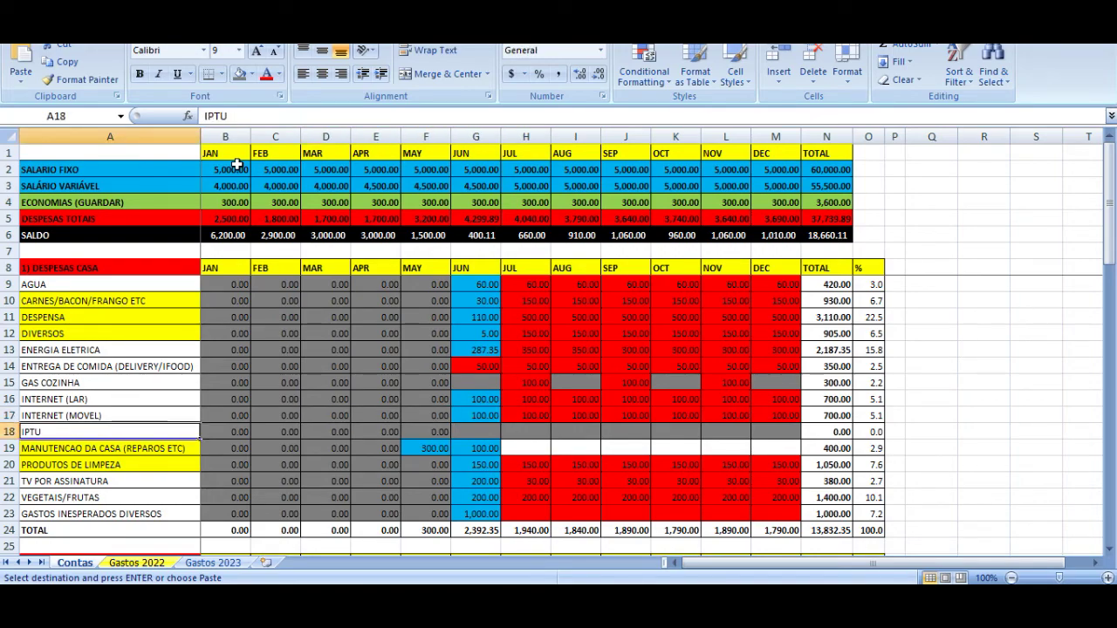
- Delete the CELULAR row, row 42, from the DESPESAS FIXAS - PESSOAIS section
key("Down")
key("Down")
key("Down")
key("Down")
key("Down")
key("Down")
key("Down")
key("Down")
key("Down")
key("Down")
key("Down")
key("Down")
key("Down")
key("Down")
key("Down")
key("Down")
key("Down")
key("Down")
key("Down")
key("Down")
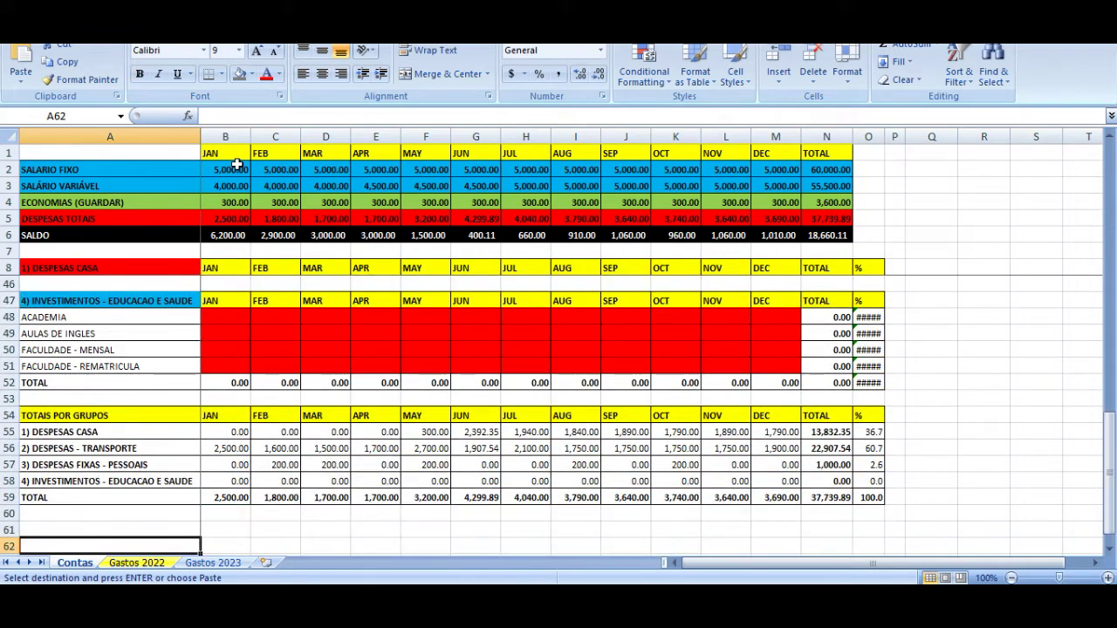
scroll(100, 422, "up", 3)
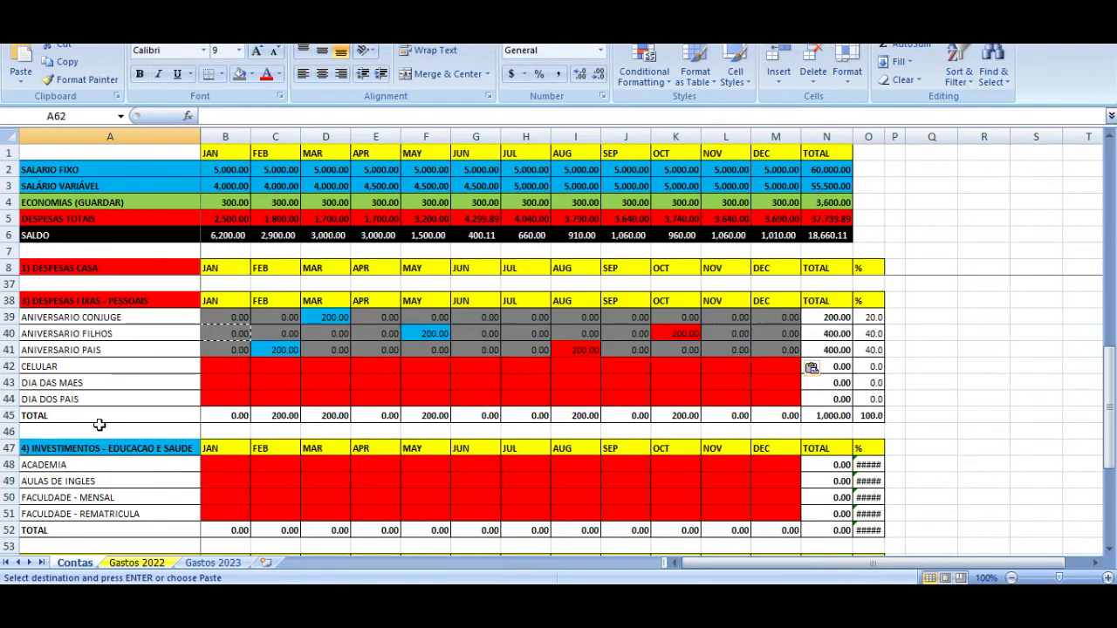
left_click(9, 367)
right_click(8, 367)
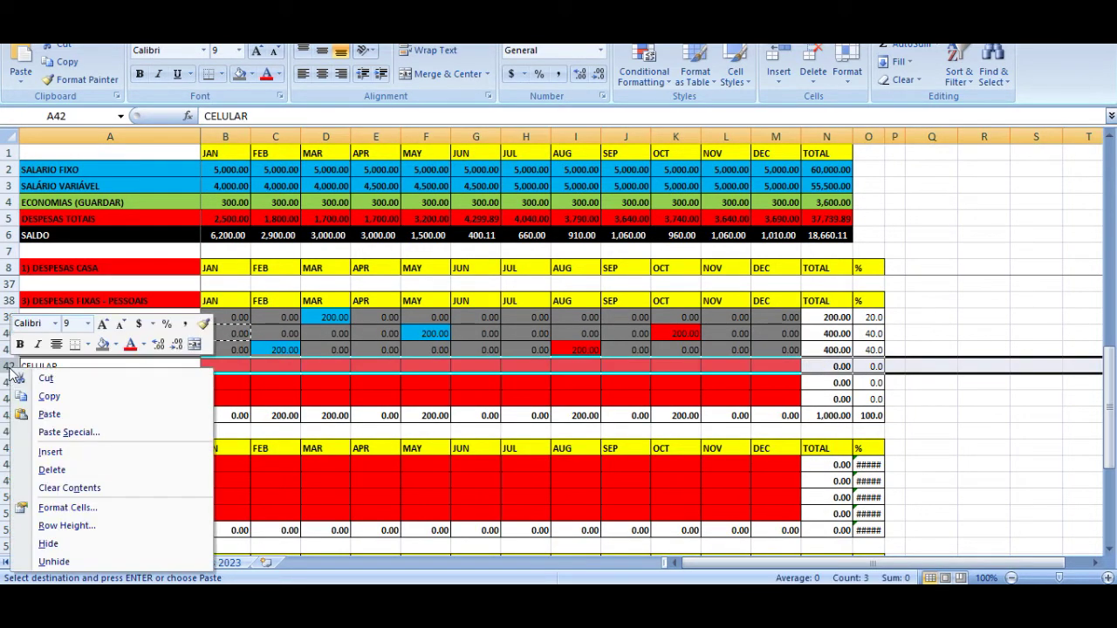
left_click(48, 469)
- Copy ANIVERSARIO FILHOS' light-blue MAY cell, F40, into DIA DAS MAES' MAY cell, F42, and set the new cell's value to 300
key("Right")
key("Right")
key("Right")
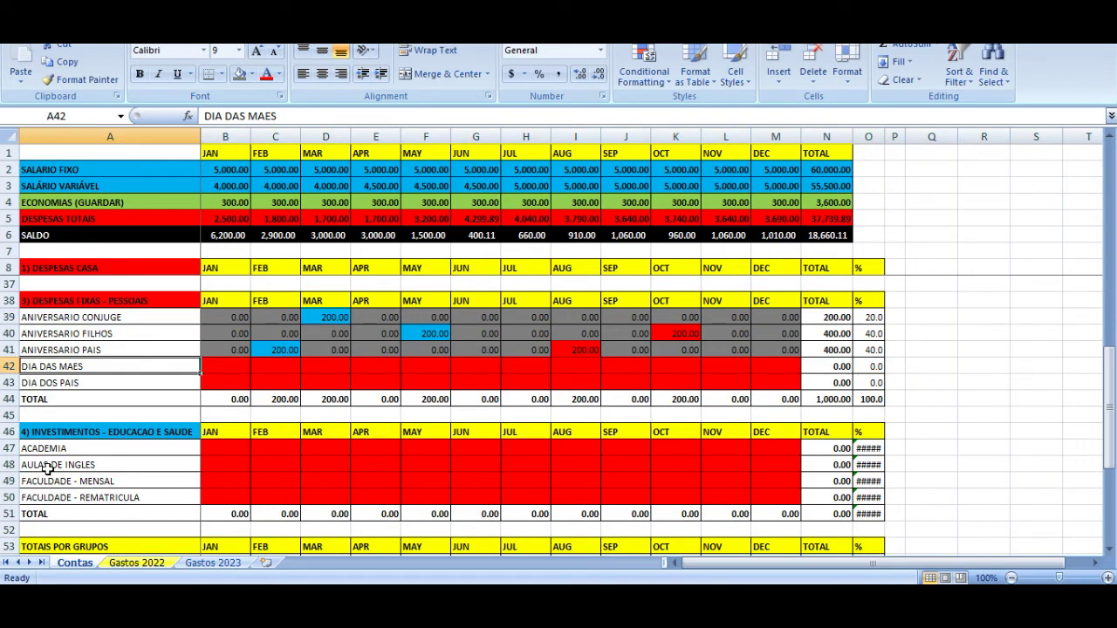
key("Left")
key("Right")
key("Right")
key("Left")
key("Right")
key("Left")
key("Right")
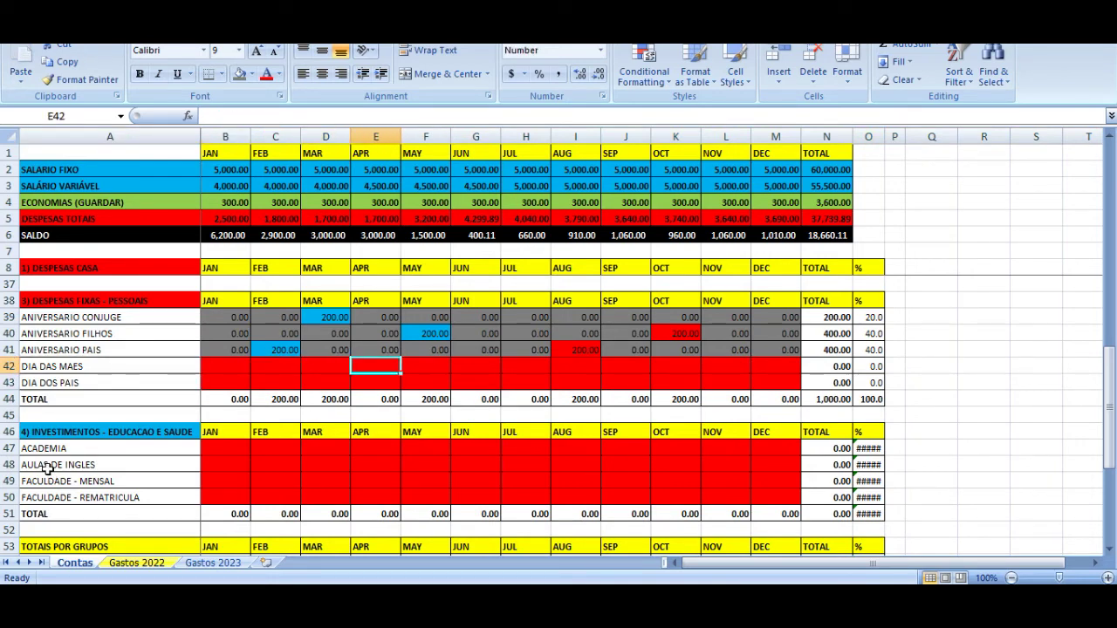
key("Right")
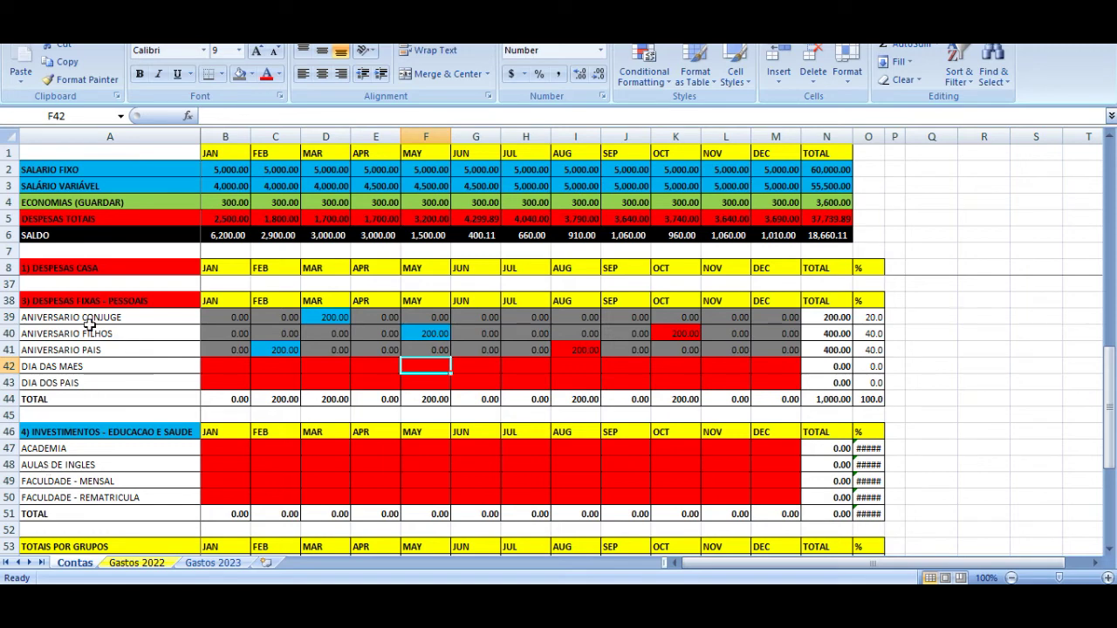
left_click(254, 74)
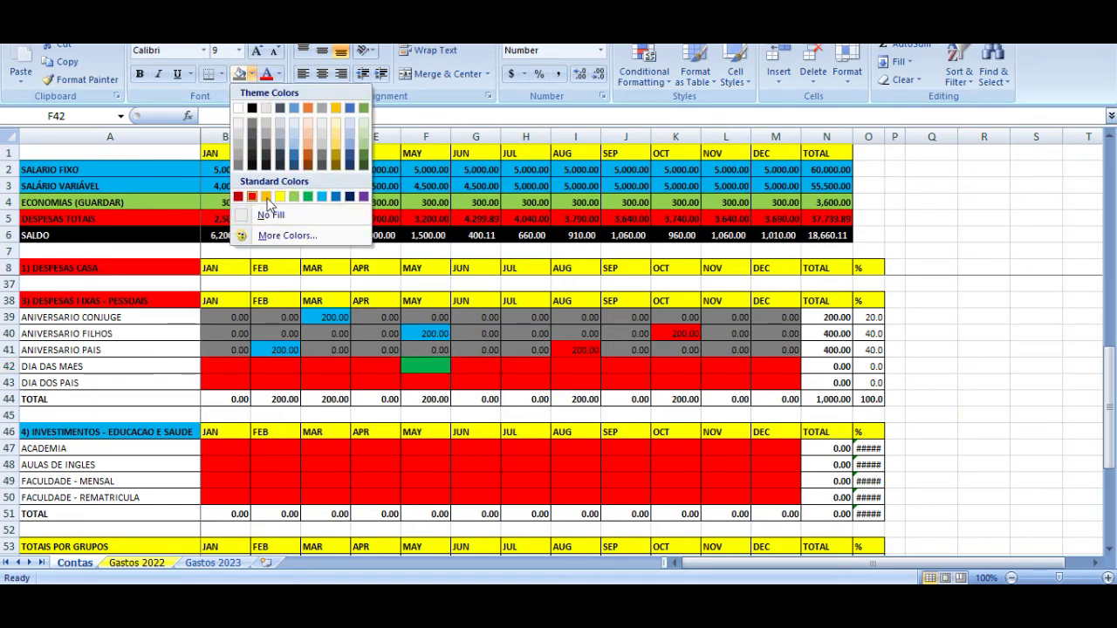
key("Escape")
key("Up")
key("Up")
key("ctrl+c")
key("Down")
key("Down")
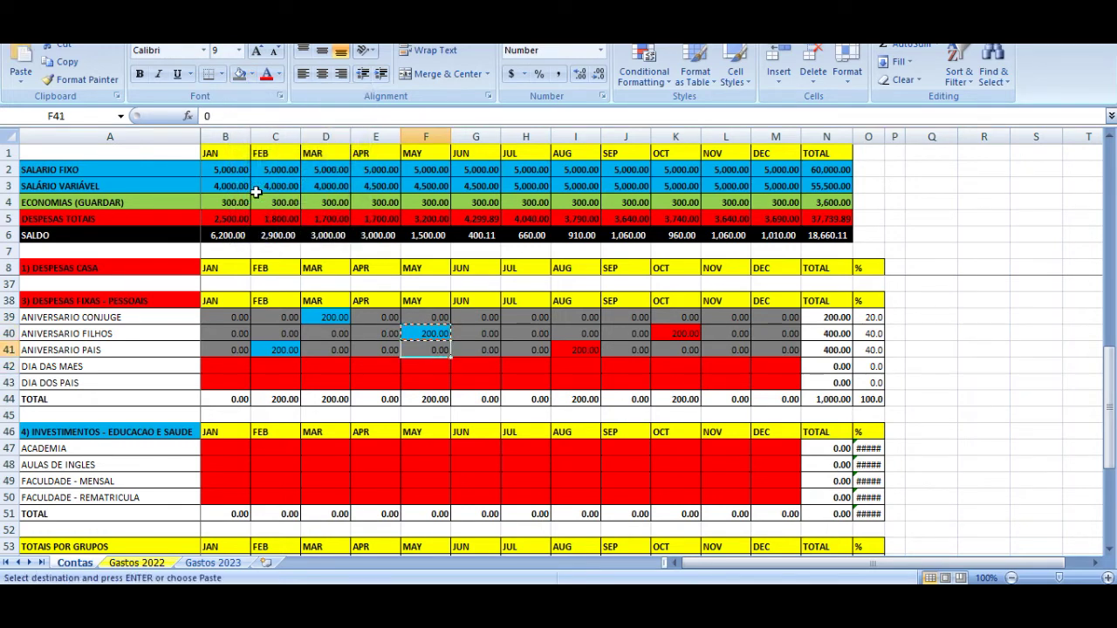
key("ctrl+v")
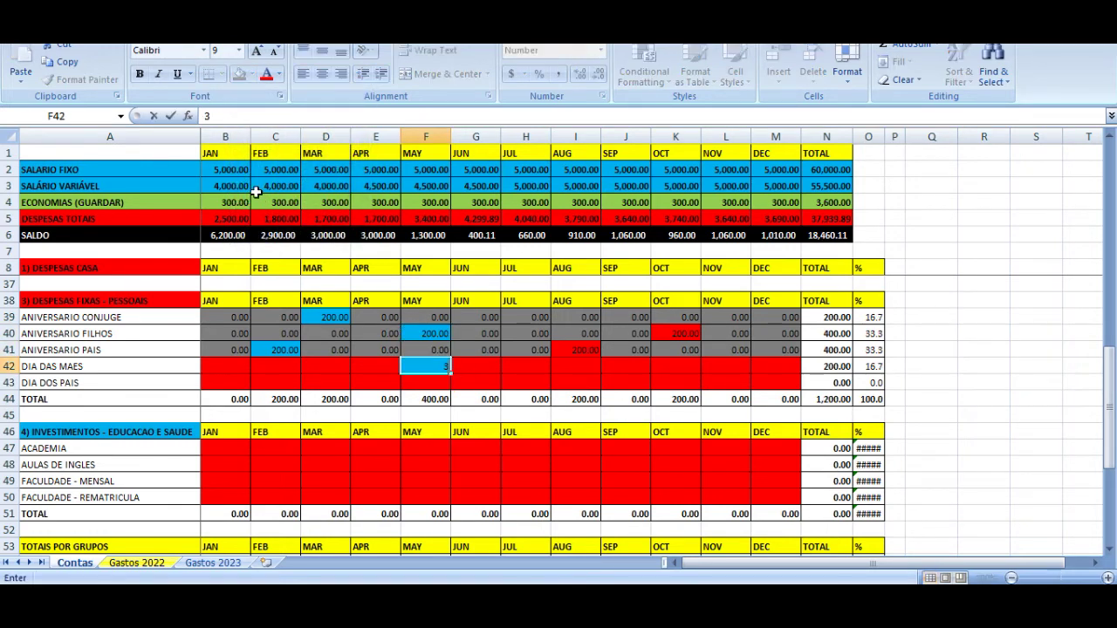
type("300")
key("Return")
- Copy the grey zero from ANIVERSARIO PAIS' JAN cell, B41, into DIA DAS MAES' JAN to APR cells, B42:E42
key("Up")
key("Right")
key("Right")
key("Right")
key("Right")
key("Left")
key("Left")
key("Left")
key("Left")
key("Left")
key("Left")
key("Left")
key("Left")
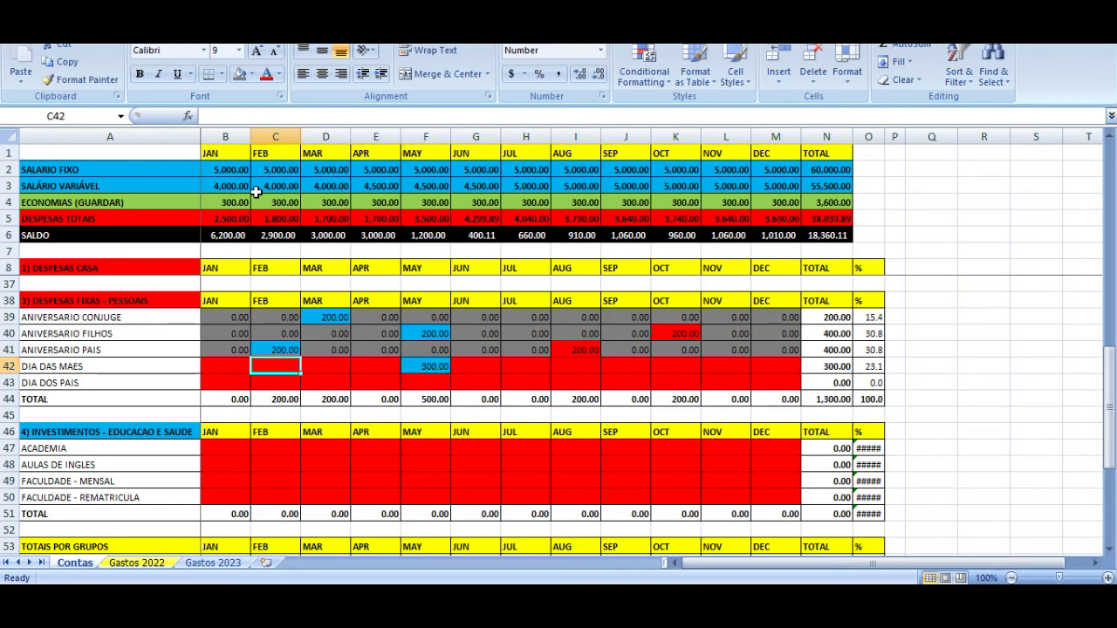
key("Up")
key("ctrl+c")
key("Down")
key("shift+Right")
key("shift+Right")
key("shift+Right")
key("ctrl+v")
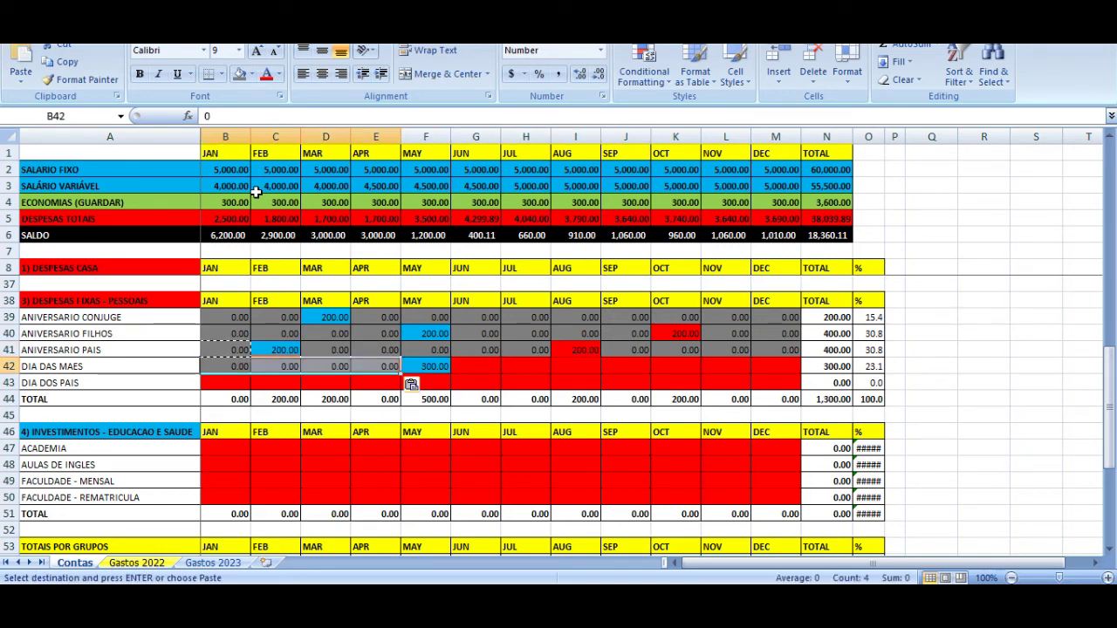
- Fill DIA DAS MAES' JUN to DEC cells, G42:M42, with the same copied grey zero
key("Right")
key("Right")
key("Right")
key("Right")
key("Right")
key("shift+Right")
key("shift+Right")
key("shift+Right")
key("shift+Right")
key("shift+Right")
key("shift+Right")
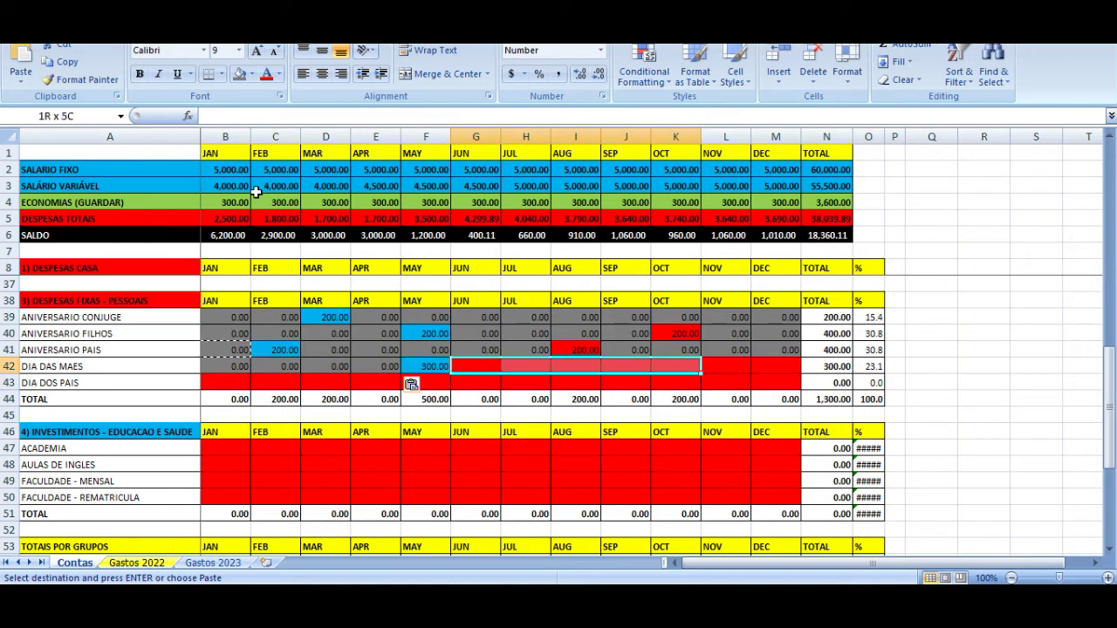
key("ctrl+v")
- Fill DIA DOS PAIS' JAN to DEC cells, B43:M43, with the copied grey zero
key("Down")
key("Left")
key("Left")
key("Left")
key("Left")
key("Left")
key("shift+Right")
key("shift+Right")
key("shift+Right")
key("shift+Right")
key("shift+Right")
key("shift+Right")
key("shift+Right")
key("shift+Right")
key("shift+Right")
key("shift+Right")
key("shift+Right")
key("ctrl+v")
- Copy DIA DAS MAES' light-blue 300 MAY cell, F42, into DIA DOS PAIS' AUG cell, I43
key("Left")
key("Up")
key("Right")
key("Right")
key("Right")
key("Right")
key("Right")
key("Right")
key("Left")
key("ctrl+c")
key("Down")
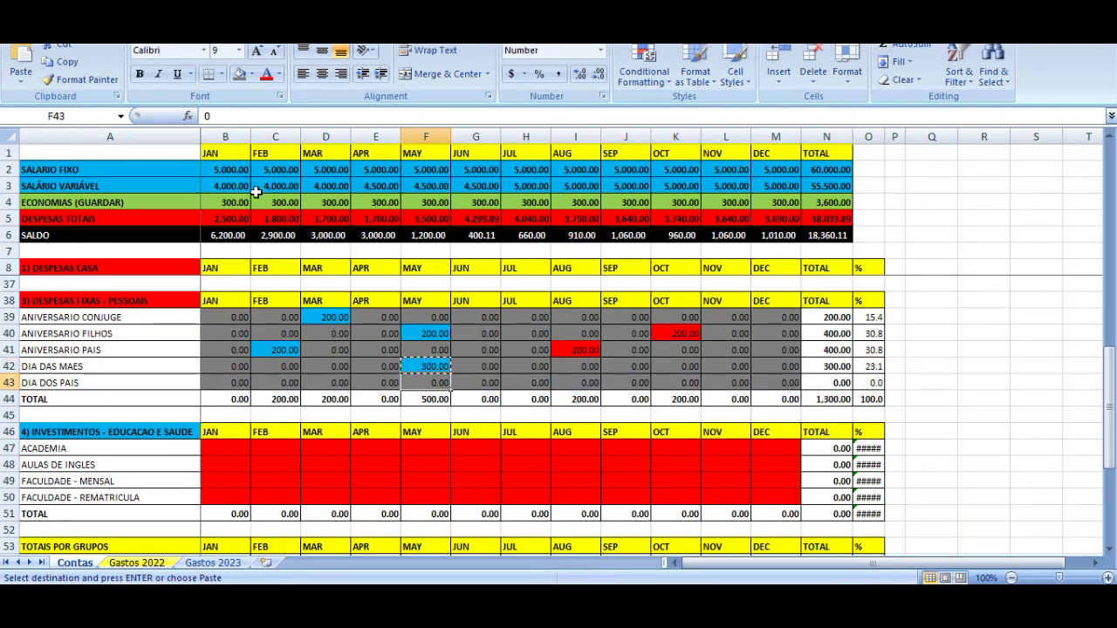
key("Right")
key("Right")
key("Right")
key("Right")
key("Left")
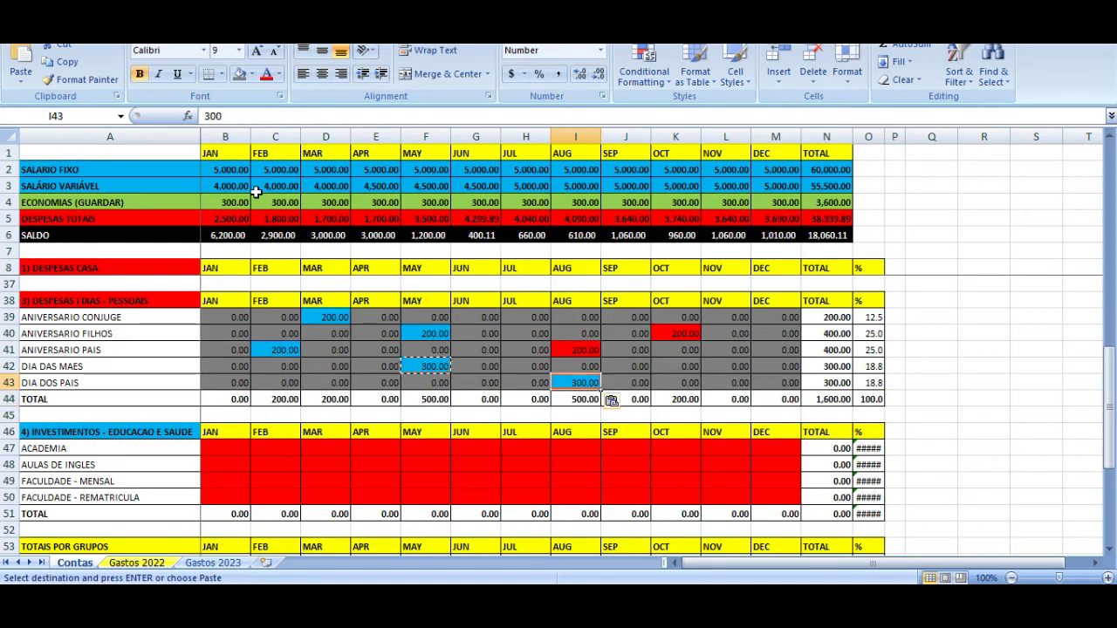
- Insert a row above DIA DAS MAES in DESPESAS FIXAS - PESSOAIS and label it DIA DAS CRIANCAS
key("Down")
key("Down")
key("Up")
key("Up")
key("Home")
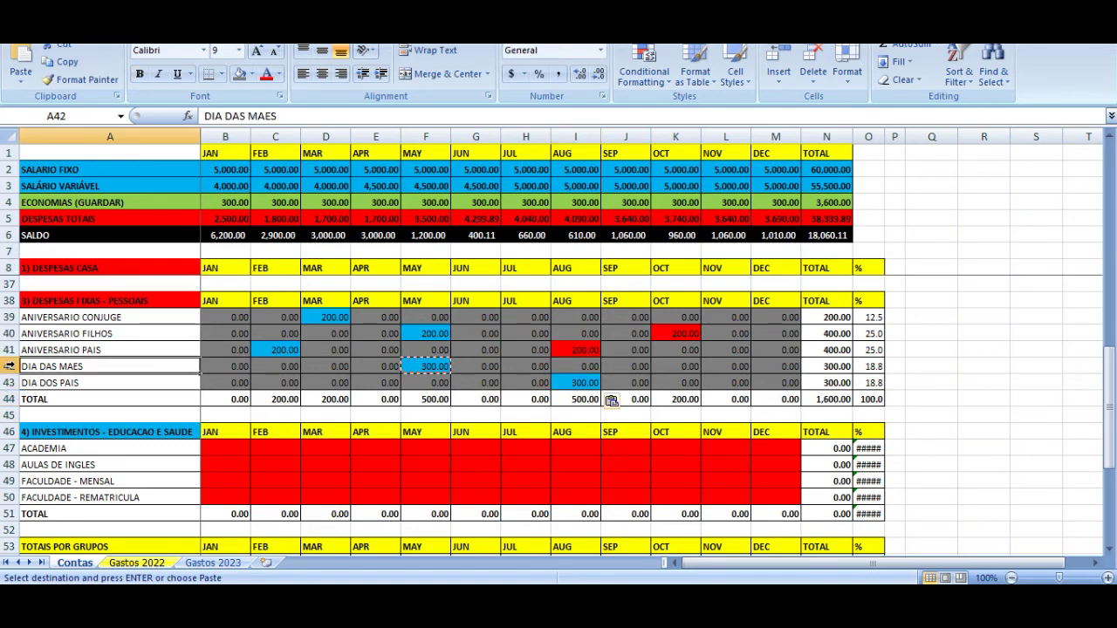
left_click(9, 366)
right_click(9, 367)
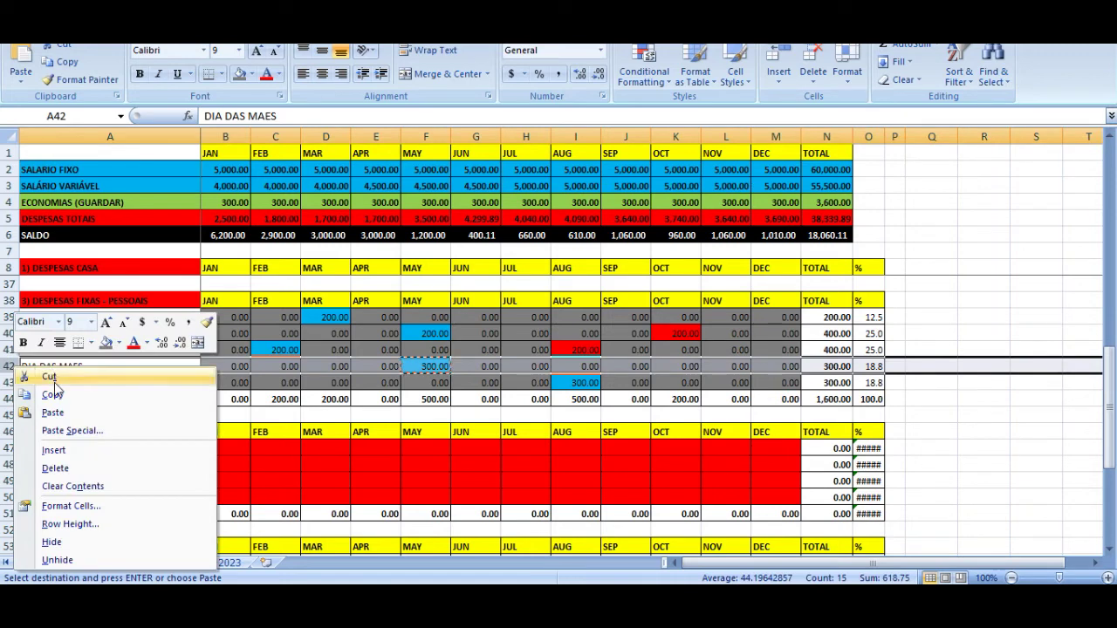
left_click(51, 446)
type("DIA D")
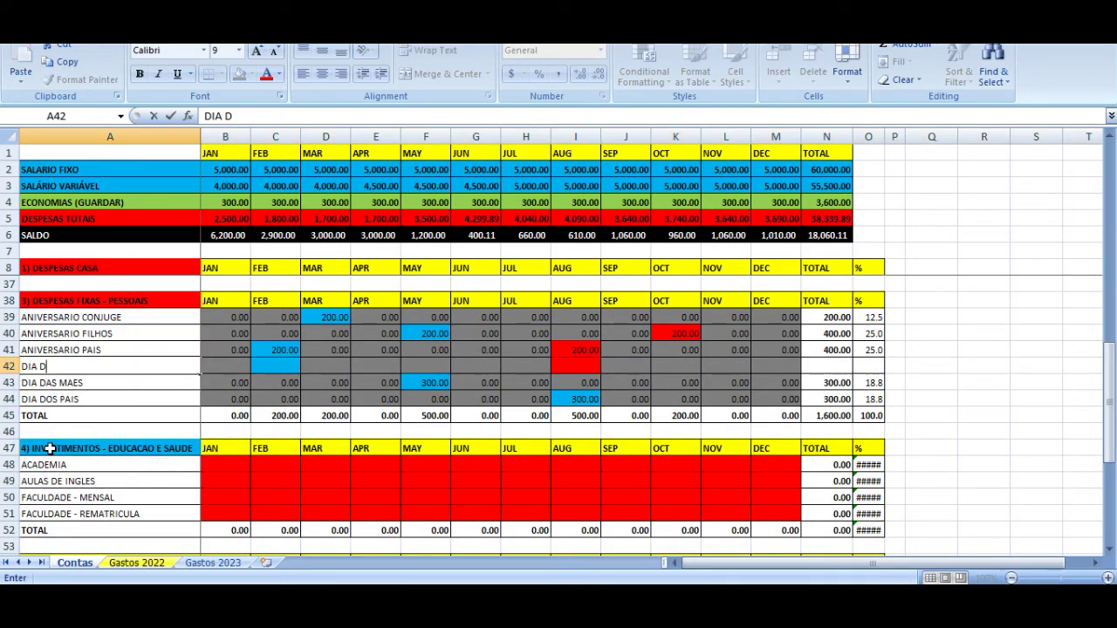
type("AS CRIANCAS")
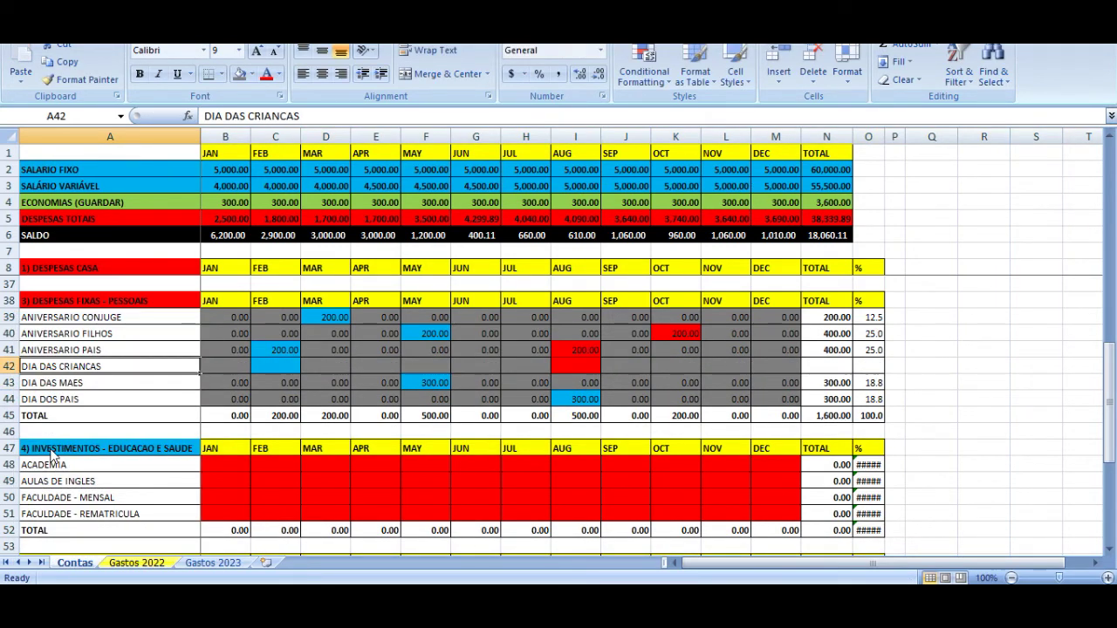
- Copy the grey zero from B41 into DIA DAS CRIANCAS' JAN to SEP cells, B42:J42
key("Up")
key("Right")
key("ctrl+c")
left_click_drag(275, 366, 576, 366)
key("ctrl+v")
key("Right")
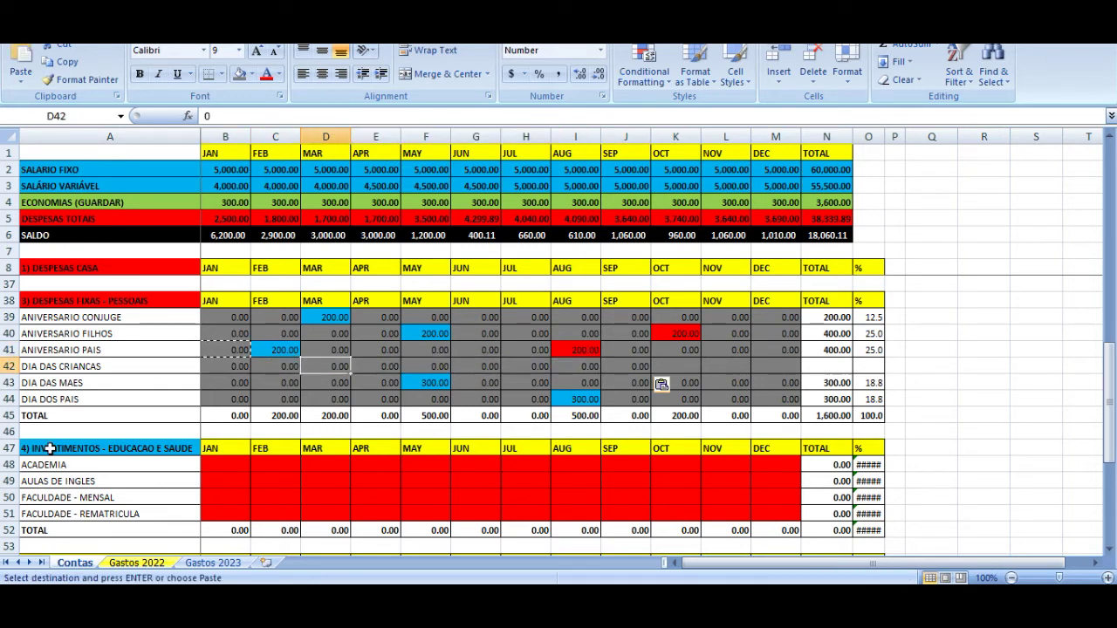
- Copy ANIVERSARIO PAIS' red AUG cell, I41, into DIA DAS CRIANCAS' OCT cell, K42, and set the new cell's value to 300
key("Right")
key("Right")
key("Right")
key("Left")
key("Down")
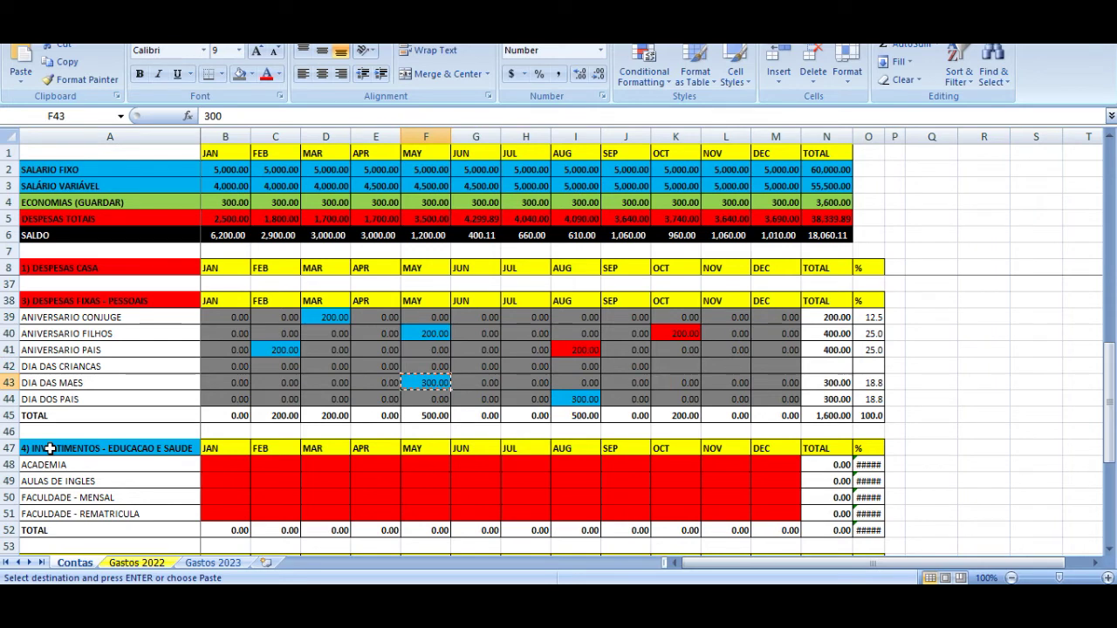
key("Up")
key("Right")
key("Right")
key("Right")
key("Up")
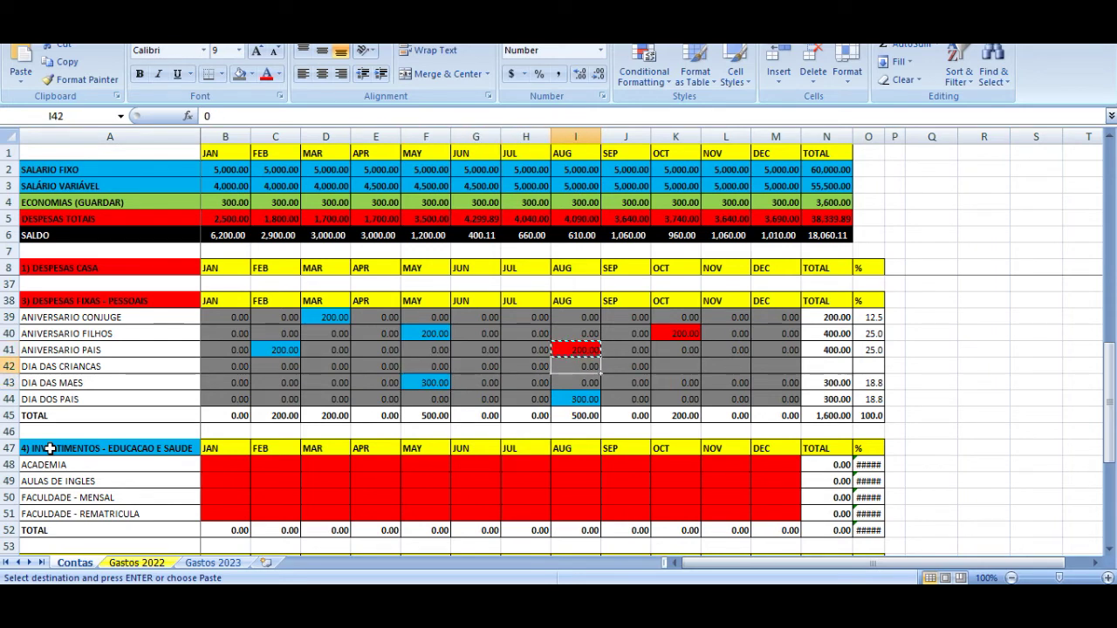
key("Right")
key("Right")
type("300")
- Copy ANIVERSARIO PAIS' grey NOV zero, L41, into DIA DAS CRIANCAS' NOV and DEC cells, L42:M42
key("Right")
key("ctrl+c")
key("Down")
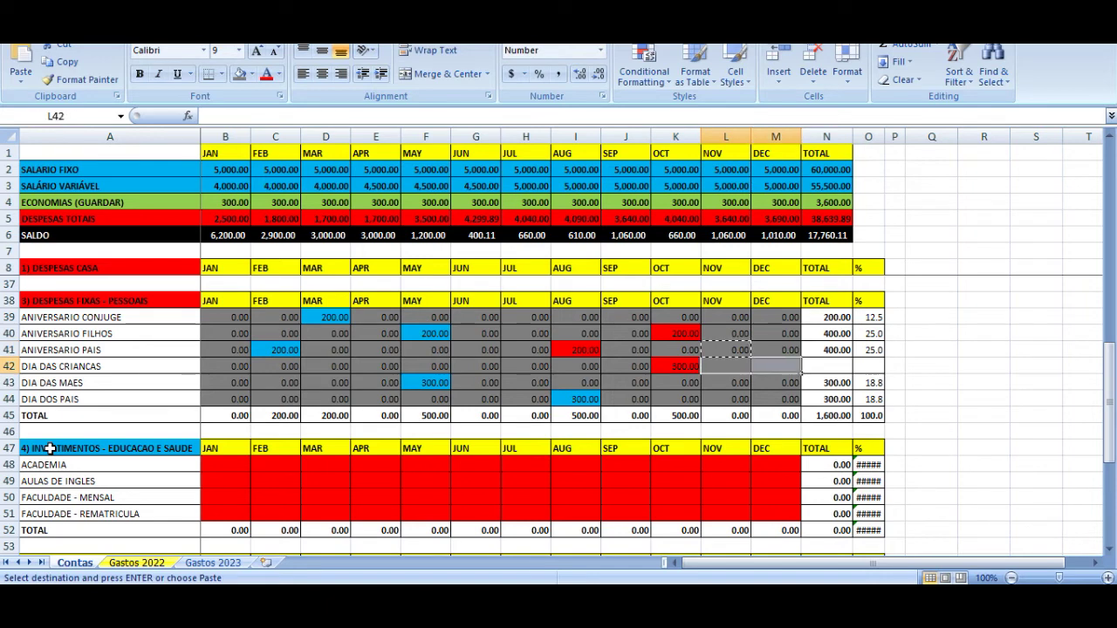
key("Right")
key("Right")
key("ctrl+v")
- Copy ANIVERSARIO PAIS' TOTAL and % formulas, N41:O41, into the DIA DAS CRIANCAS row, N42:O42
key("Up")
key("shift+Right")
key("ctrl+c")
key("Down")
key("ctrl+v")
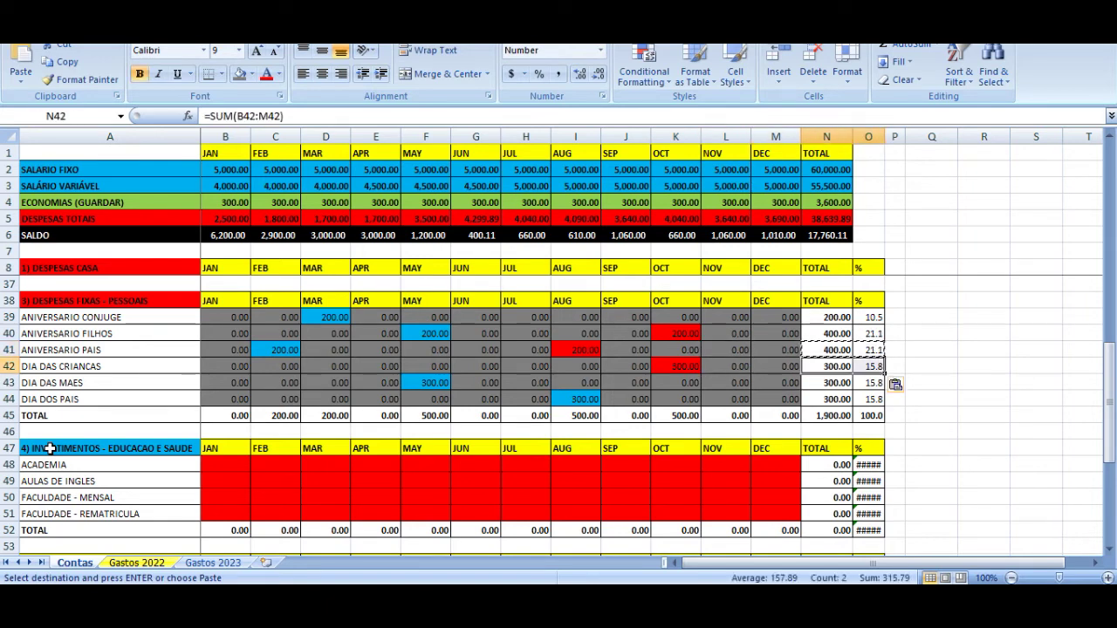
- Review the OCT amounts in the DESPESAS FIXAS - PESSOAIS section
key("Left")
key("Left")
key("Left")
key("Down")
key("Down")
key("Down")
key("Up")
key("Up")
key("Up")
key("Up")
key("Up")
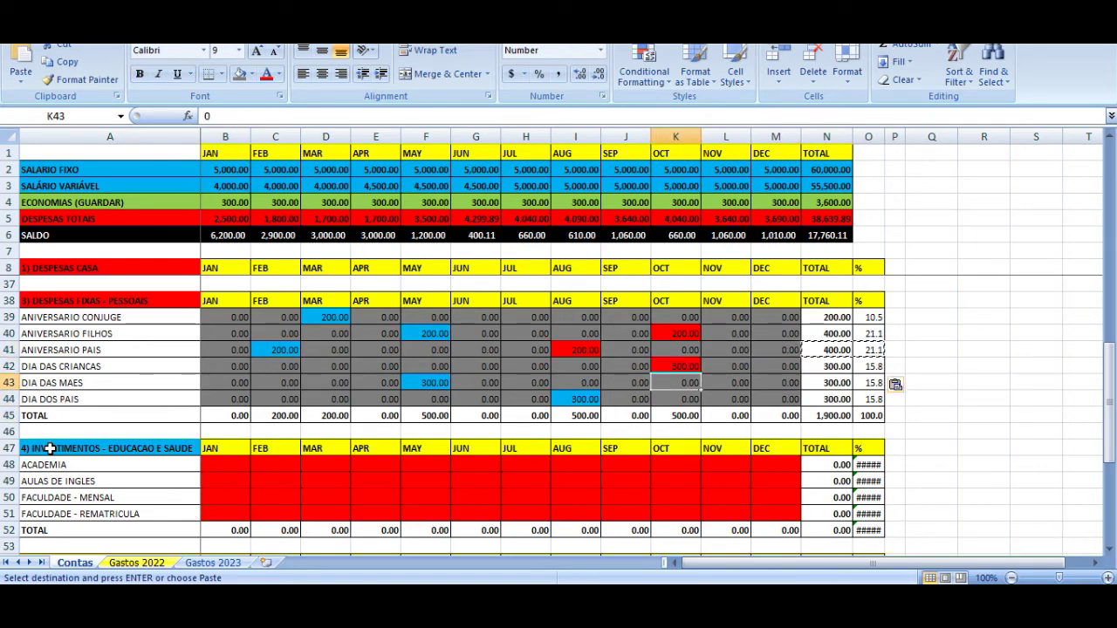
key("Up")
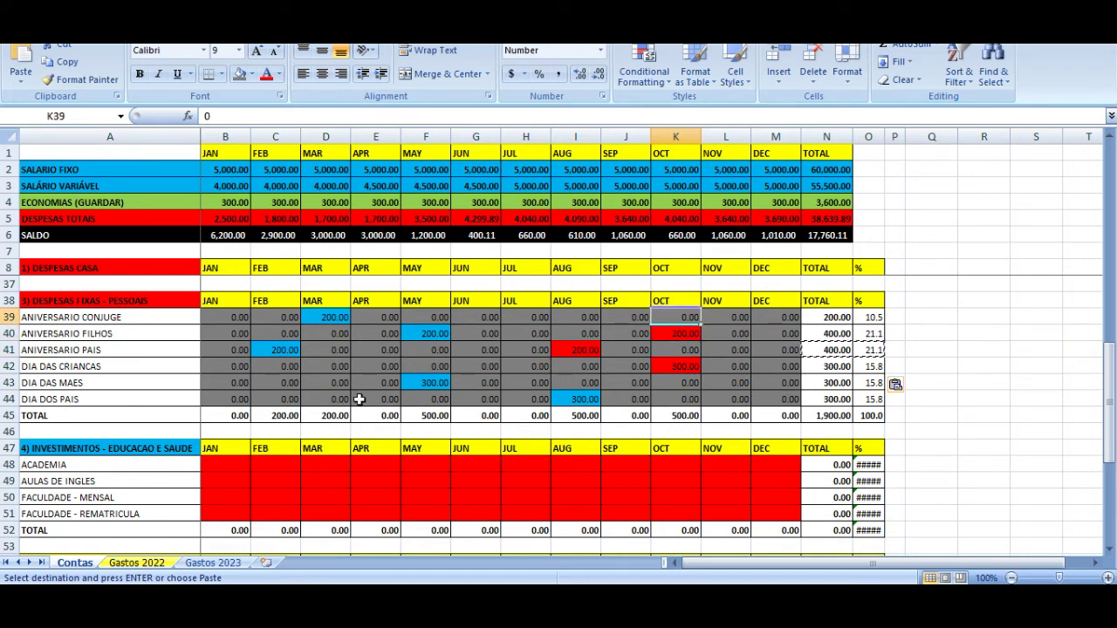
- Check the monthly balances in the SALDO row, comparing AUG, SEP and OCT
left_click(667, 235)
key("Home")
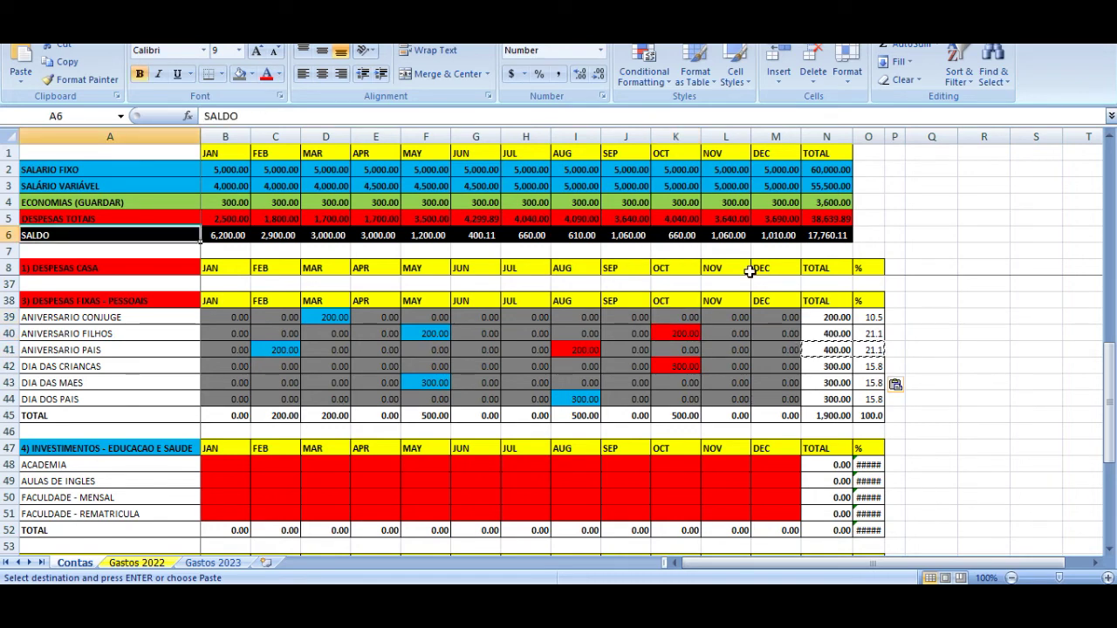
key("Right")
key("Right")
key("Right")
key("Right")
key("Right")
key("Right")
key("Right")
key("Right")
key("Right")
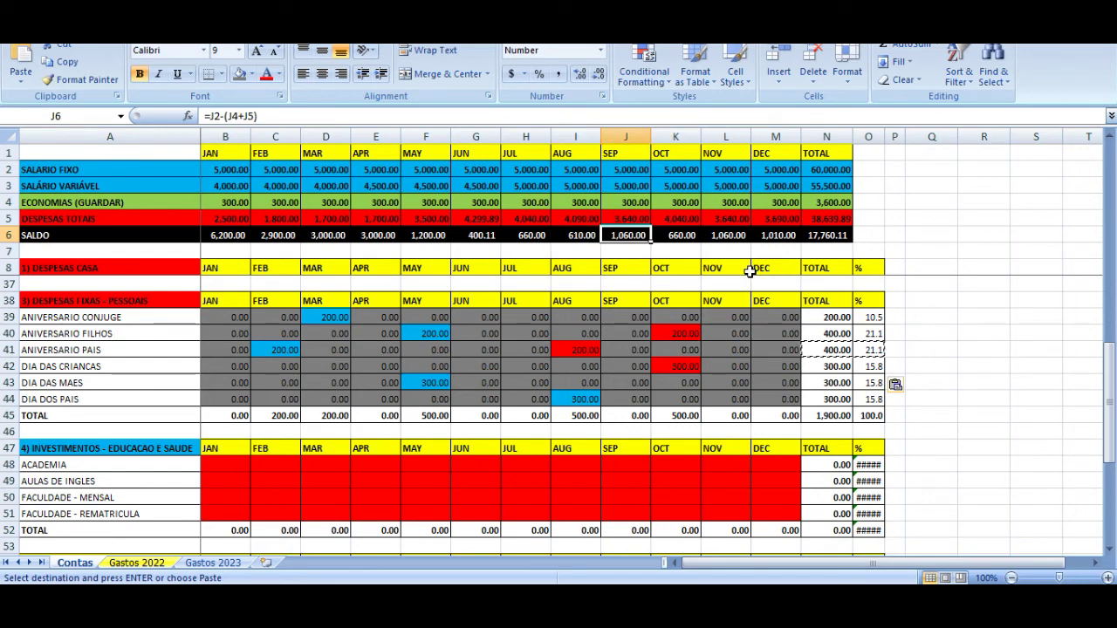
key("Left")
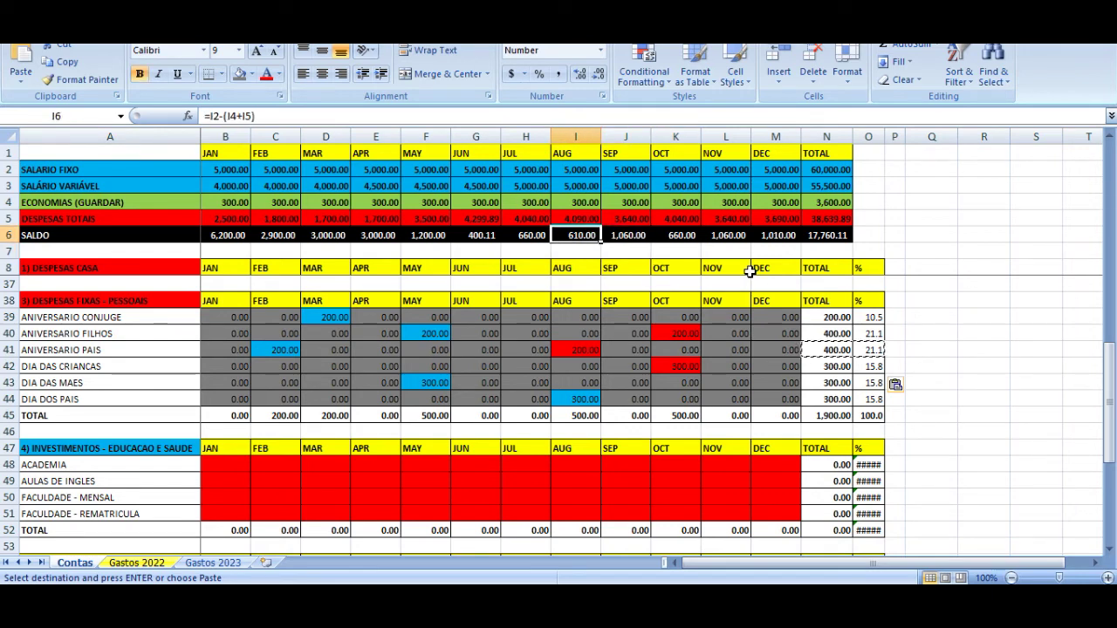
key("Right")
key("Right")
key("Left")
key("Left")
- Examine the AUG expenses down through the DESPESAS - TRANSPORTE section to the ANIVERSARIO PAIS row
key("Down")
key("Down")
key("Down")
key("Down")
key("Down")
key("Down")
key("Down")
key("Down")
key("Down")
key("Down")
key("Down")
key("Down")
key("Down")
key("Down")
key("Down")
key("Down")
key("Down")
key("Down")
key("Down")
key("Down")
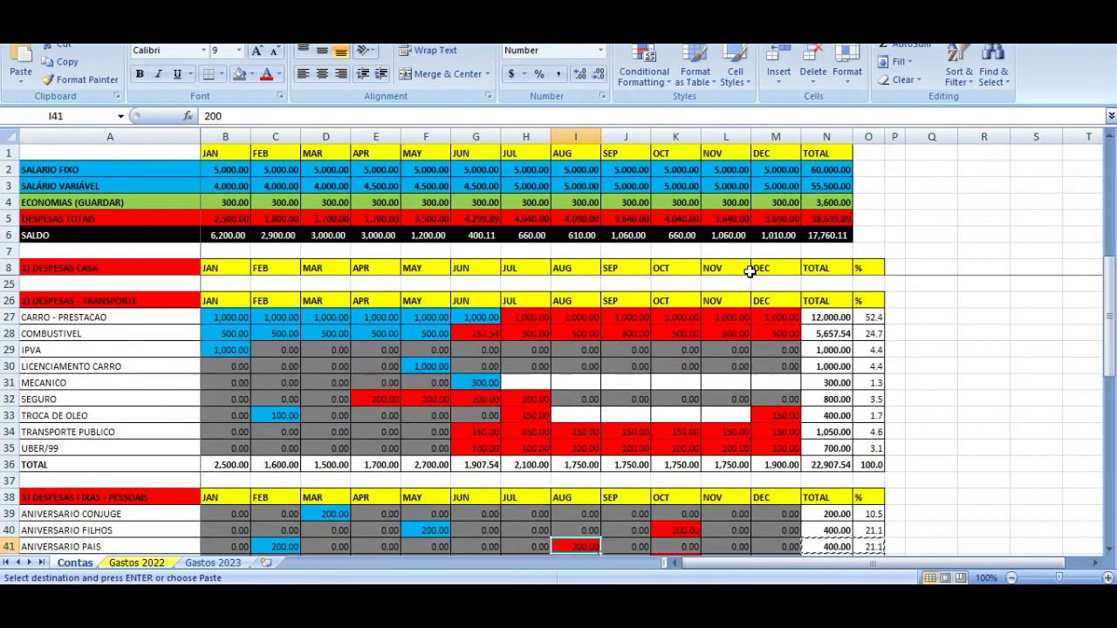
- Examine the AUG column from ANIVERSARIO PAIS down to the group totals and back up through the expense sections
key("Down")
key("Down")
key("Down")
key("Down")
key("Down")
key("Down")
key("Down")
key("Down")
key("Down")
key("Down")
key("Down")
key("Down")
key("Down")
key("Down")
key("Down")
key("Down")
key("Down")
key("Down")
key("Down")
key("Down")
key("Up")
key("Up")
key("Up")
key("Up")
key("Up")
key("Up")
key("Up")
key("Up")
key("Up")
key("Up")
key("Up")
key("Up")
key("Up")
key("Up")
key("Up")
key("Up")
key("Up")
key("Up")
key("Up")
key("Up")
key("Up")
key("Up")
key("Up")
key("Up")
key("Up")
key("Up")
key("Up")
key("Up")
key("Up")
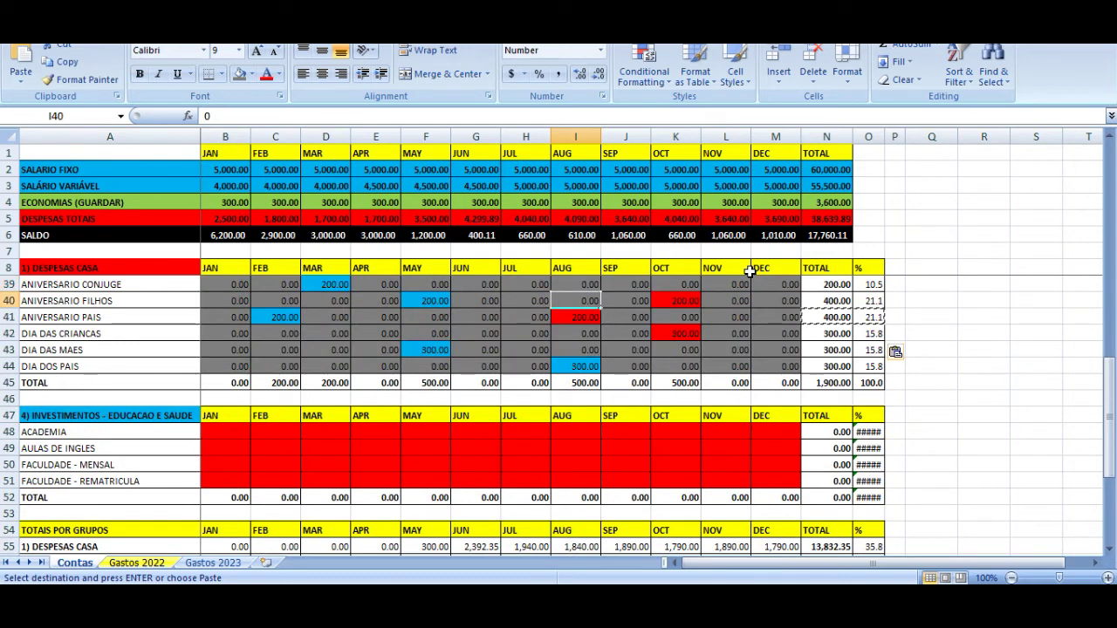
- Fill ACADEMIA's JAN cell, B48, with light blue and set its amount to 150
key("Down")
key("Down")
key("Down")
key("Down")
key("Down")
key("Down")
key("Down")
key("Down")
key("Down")
key("Home")
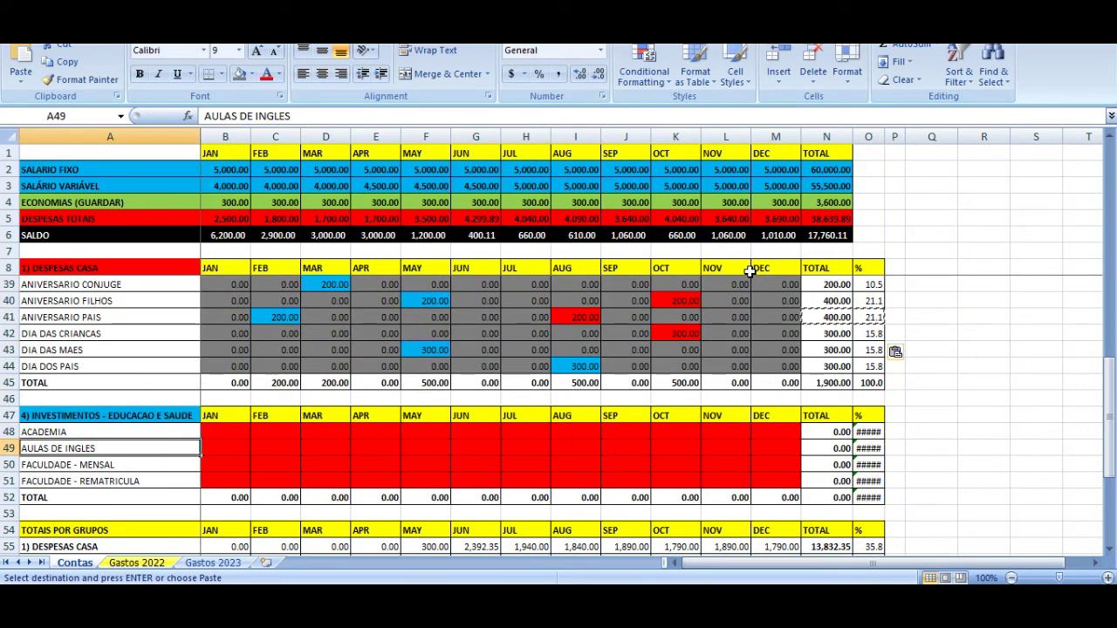
key("Up")
key("Up")
key("Down")
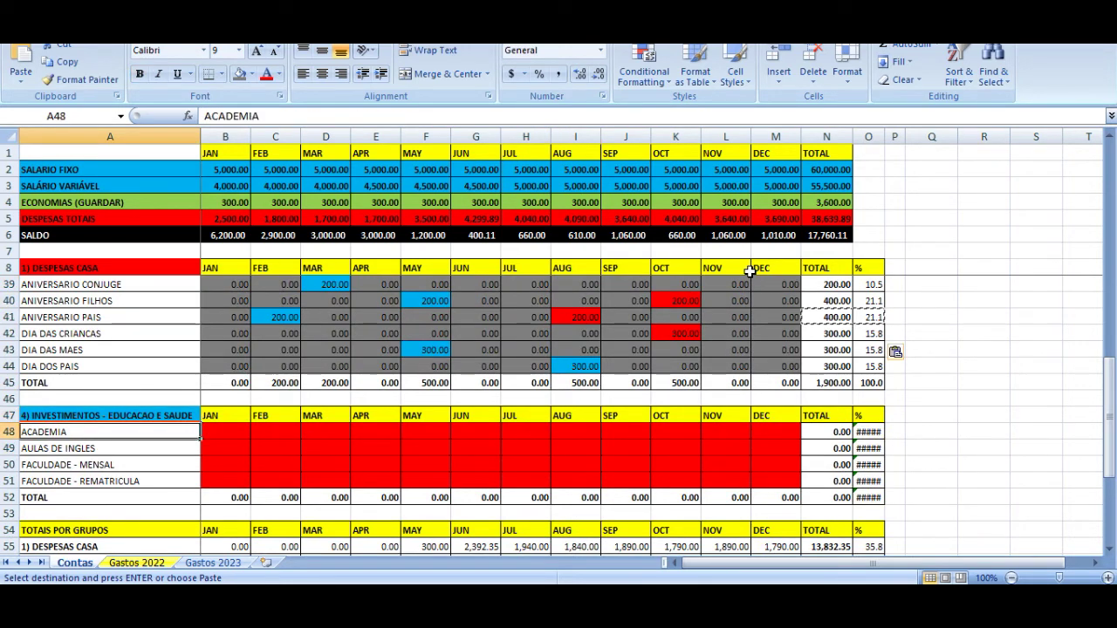
key("Right")
key("Right")
key("Left")
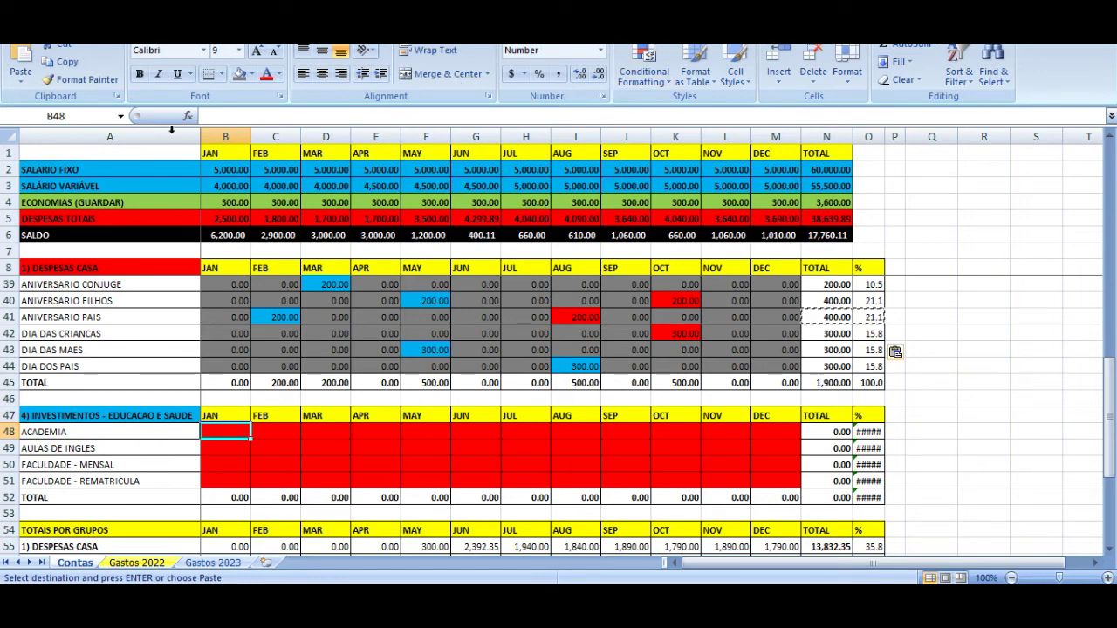
left_click(252, 75)
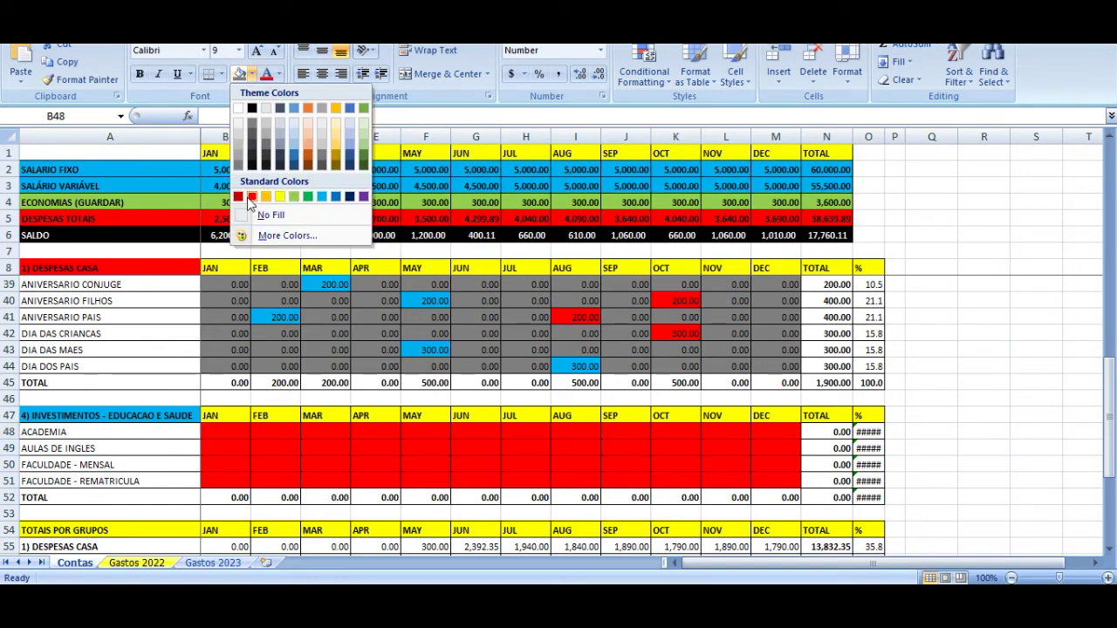
left_click(323, 196)
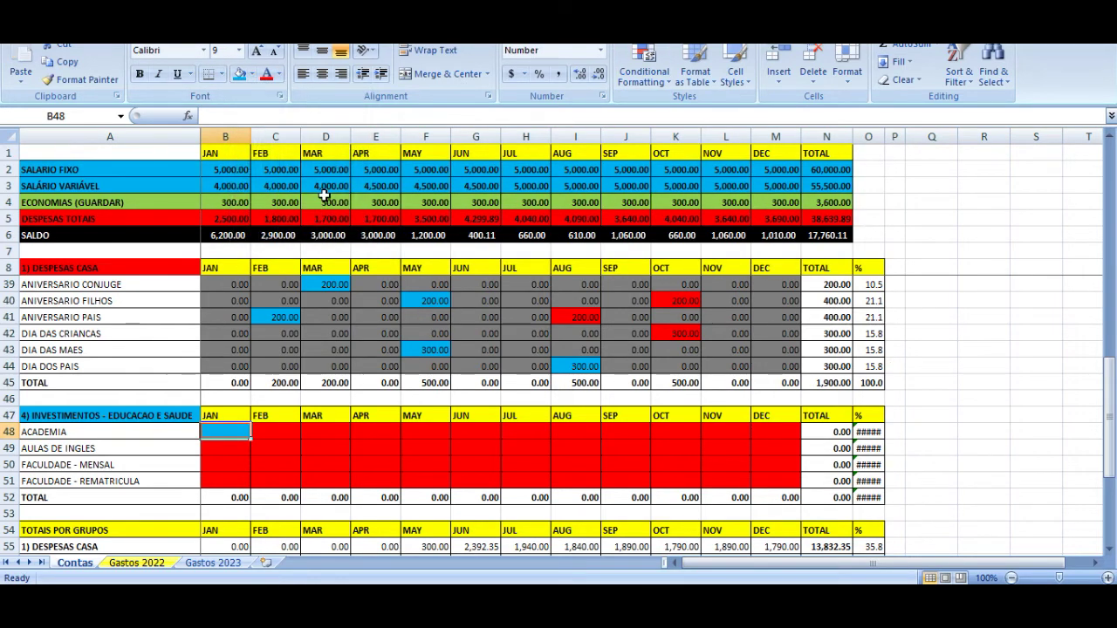
type("150")
key("Return")
- Copy ACADEMIA's JAN amount and fill from B48 across FEB to JUN, C48:G48
key("Up")
key("ctrl+c")
key("Right")
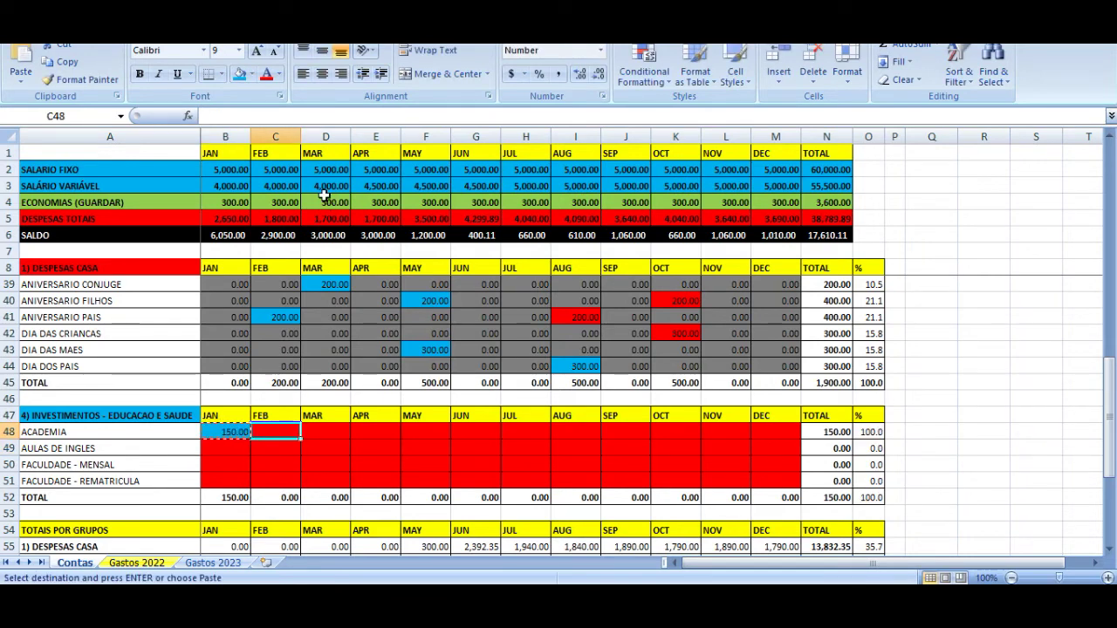
key("shift+Right")
key("shift+Right")
key("shift+Right")
key("shift+Right")
key("ctrl+v")
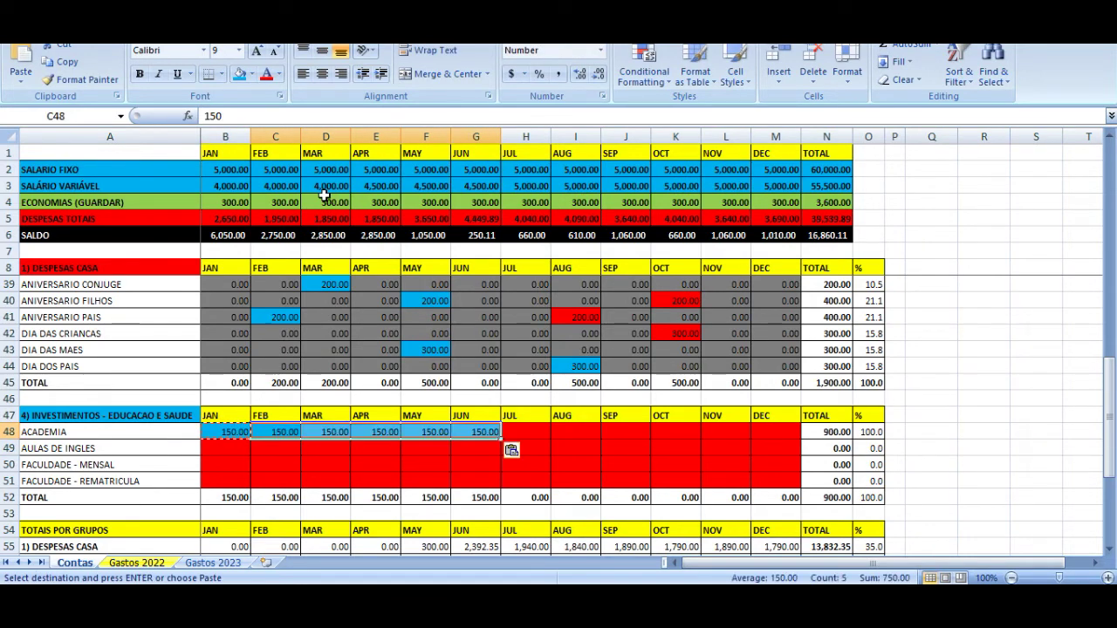
- Set ACADEMIA's JUL amount in H48 to 150, keeping the red fill
key("Right")
key("Right")
key("Right")
key("Right")
key("Right")
type("1")
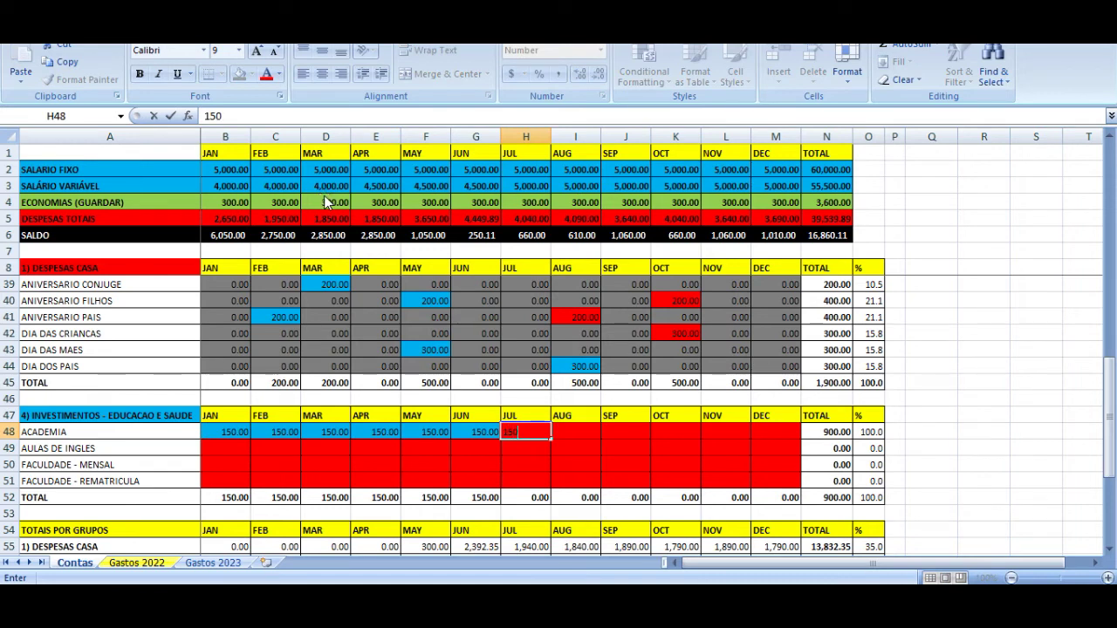
type("50")
key("Return")
- Copy ACADEMIA's JUL cell, H48, across AUG to DEC, I48:M48
key("Up")
key("ctrl+c")
key("Right")
key("shift+Right")
key("shift+Right")
key("shift+Right")
key("shift+Right")
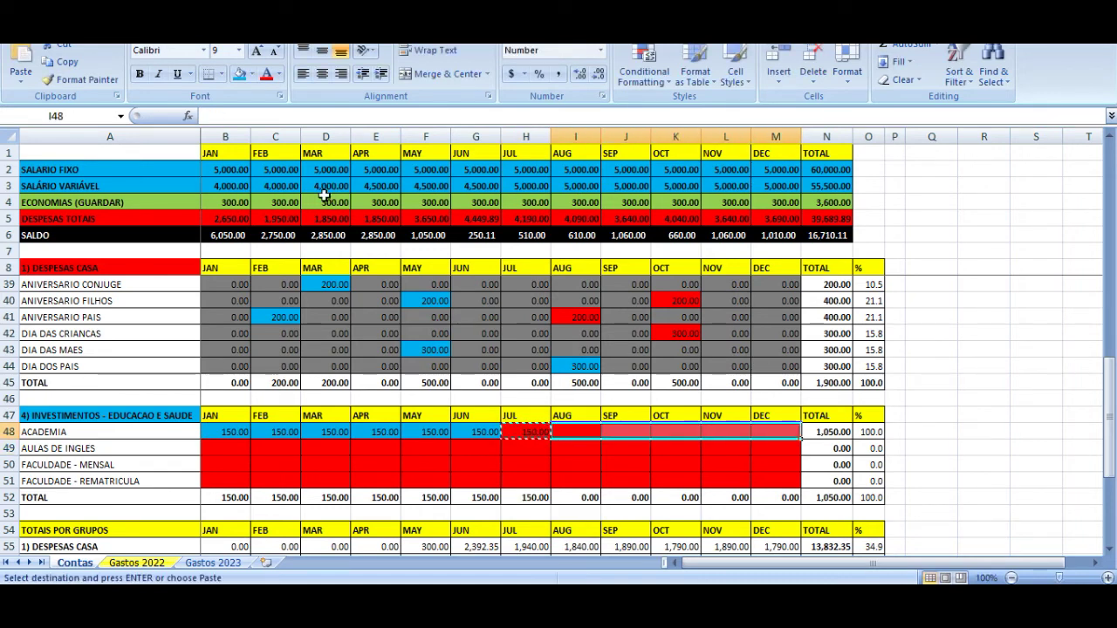
key("Return")
- Set AULAS DE INGLES' JAN cell, B49, to a blue 150 by copying ACADEMIA's JAN cell, B48
key("Down")
key("Left")
key("Left")
key("Left")
key("Left")
key("Left")
key("Left")
key("Left")
key("Right")
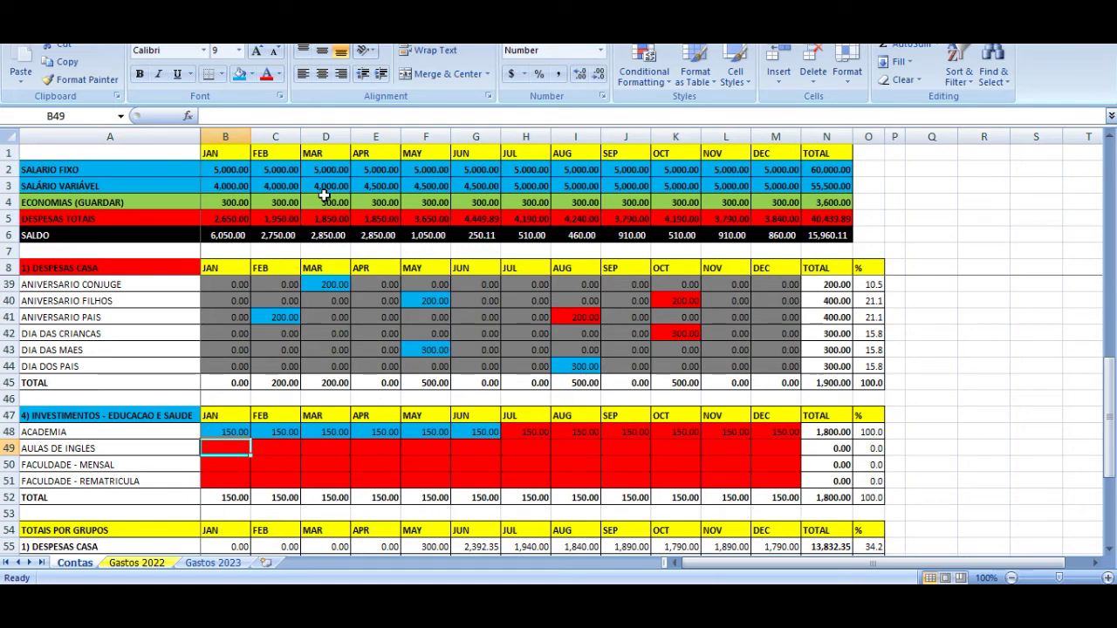
type("100")
key("Return")
key("Up")
key("ctrl+c")
key("Up")
key("ctrl+c")
key("Down")
key("ctrl+v")
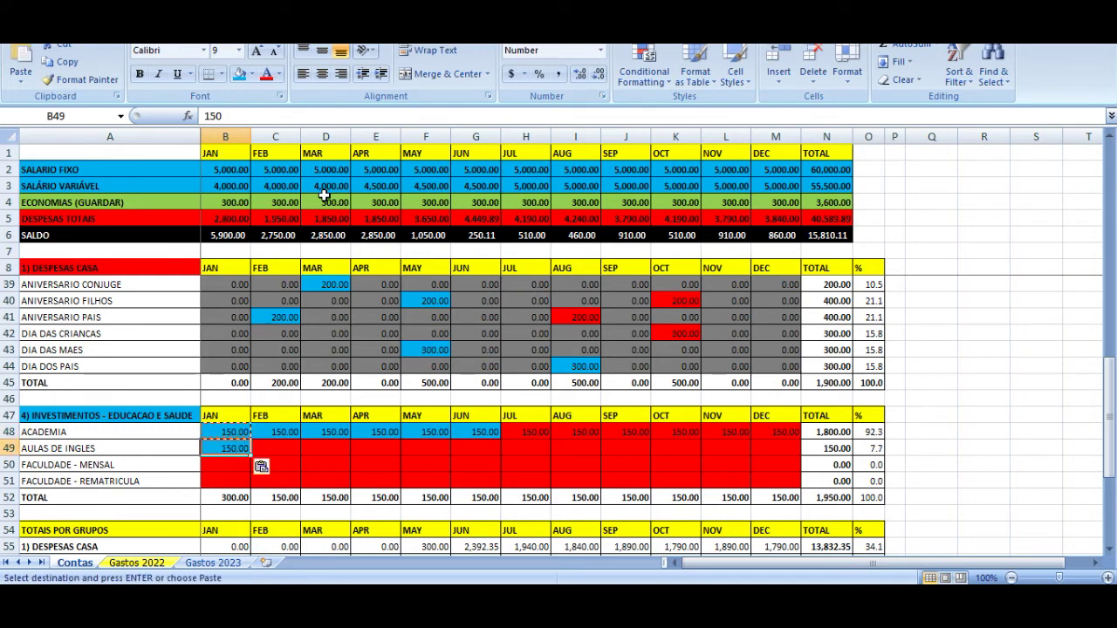
- Paste the copied blue 150 cell across AULAS DE INGLES' FEB to JUN, C49:G49
key("shift+Right")
key("shift+Right")
key("shift+Right")
key("shift+Right")
key("shift+Right")
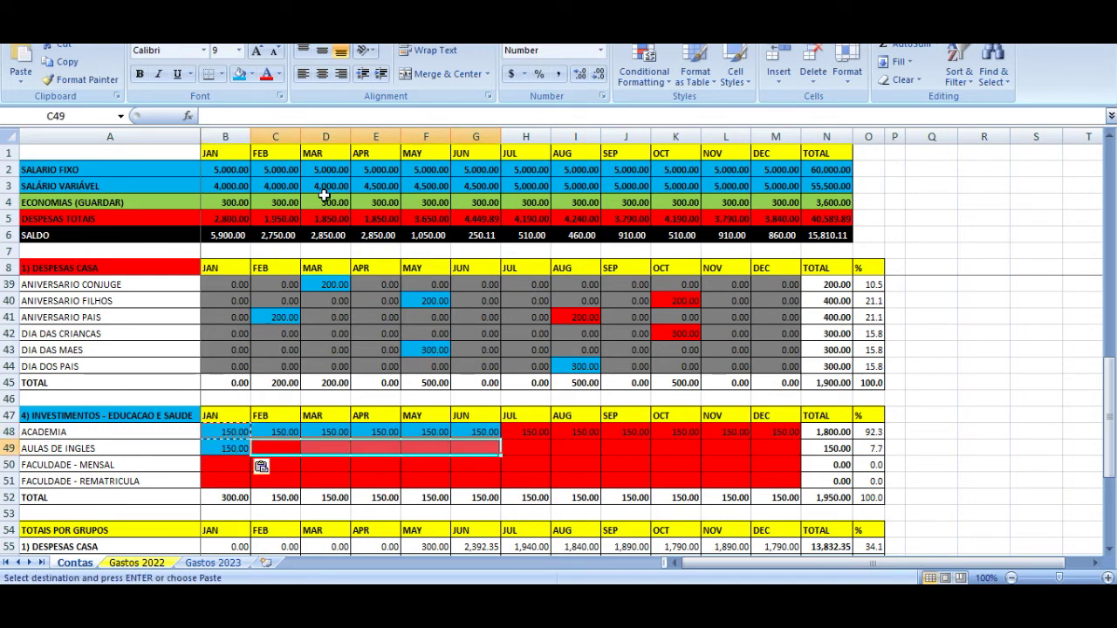
key("ctrl+v")
- Copy ACADEMIA's red JUL cell, H48, into AULAS DE INGLES' JUL to DEC, H49:M49
key("Right")
key("Right")
key("Right")
key("Right")
key("Right")
key("ctrl+c")
left_click_drag(524, 449, 776, 448)
key("ctrl+v")
- Copy AULAS DE INGLES' blue JAN cell into FACULDADE - MENSAL's JAN cell, B50, and set the amount to 500
key("Left")
key("Left")
key("Left")
key("Left")
key("Left")
key("Left")
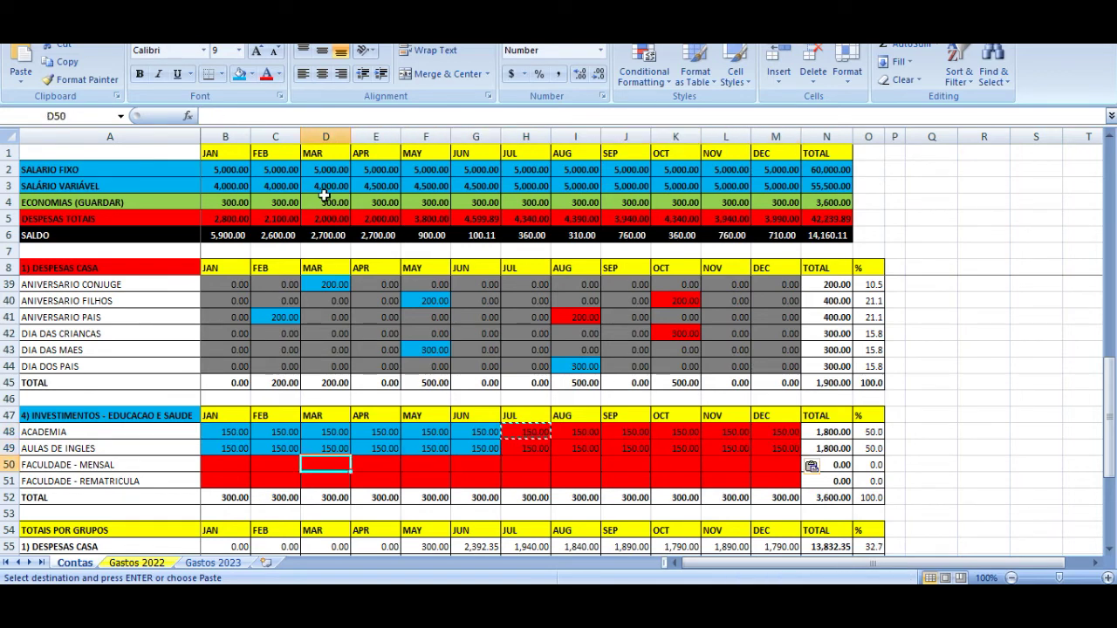
key("Right")
key("Right")
key("Left")
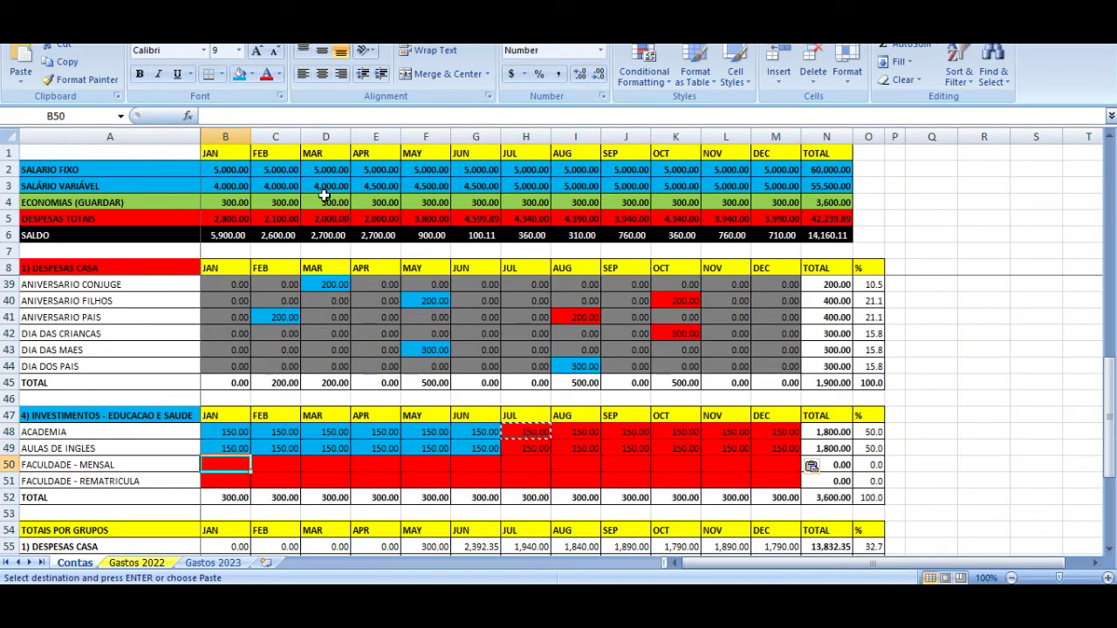
type("500")
key("Escape")
key("Up")
key("ctrl+c")
key("Down")
key("ctrl+v")
type("500")
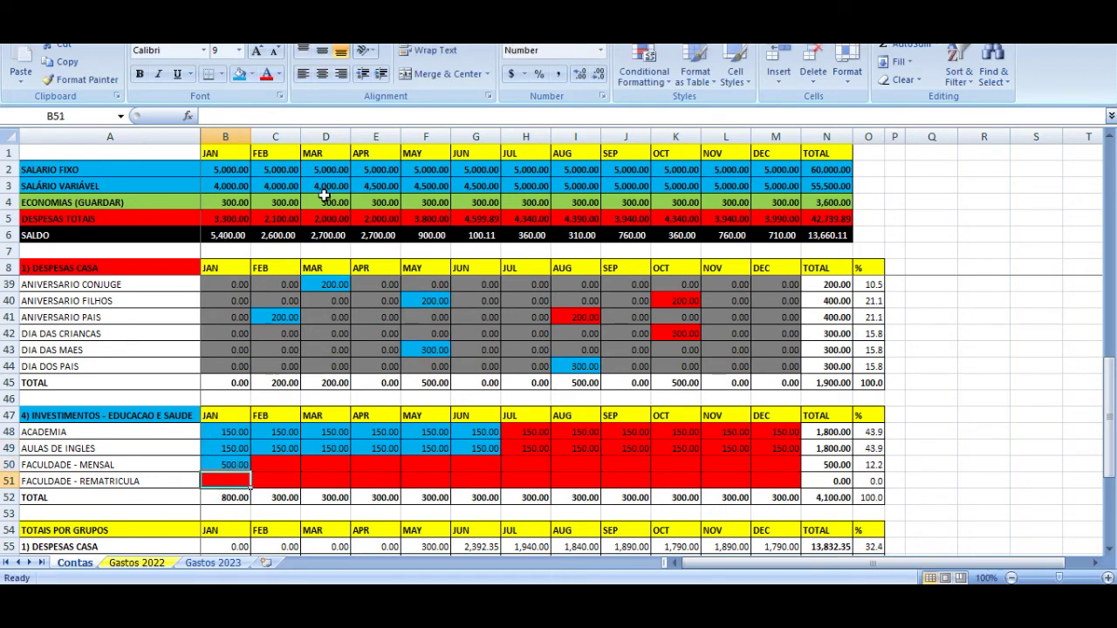
- Copy FACULDADE - MENSAL's blue 500 JAN cell, B50, across FEB to JUN, C50:G50
key("Return")
key("Up")
key("ctrl+c")
key("shift+Right")
key("shift+Right")
key("shift+Right")
key("shift+Right")
key("shift+Right")
key("ctrl+v")
- Give FACULDADE - MENSAL's JUL cell, H50, a red 500 using the red JUL cell above as the source
key("Right")
key("Right")
key("Right")
key("Right")
key("Right")
key("Up")
key("Down")
key("ctrl+v")
key("Return")
key("Up")
- Copy FACULDADE - MENSAL's red JUL cell, H50, across AUG to DEC, I50:M50
key("ctrl+c")
key("shift+Right")
key("shift+Right")
key("shift+Right")
key("shift+Right")
key("shift+Right")
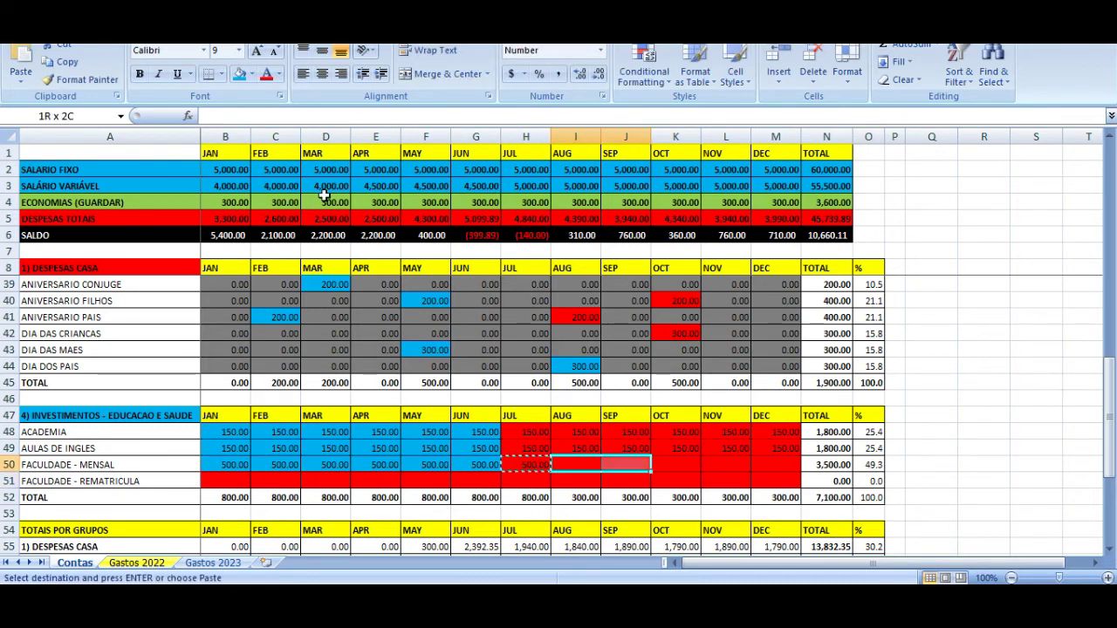
key("ctrl+v")
- Copy FACULDADE - MENSAL's blue JAN cell into FACULDADE - REMATRICULA's JAN cell, B51, and set the amount to 300
key("Down")
key("Left")
key("Left")
key("Left")
key("Left")
key("Left")
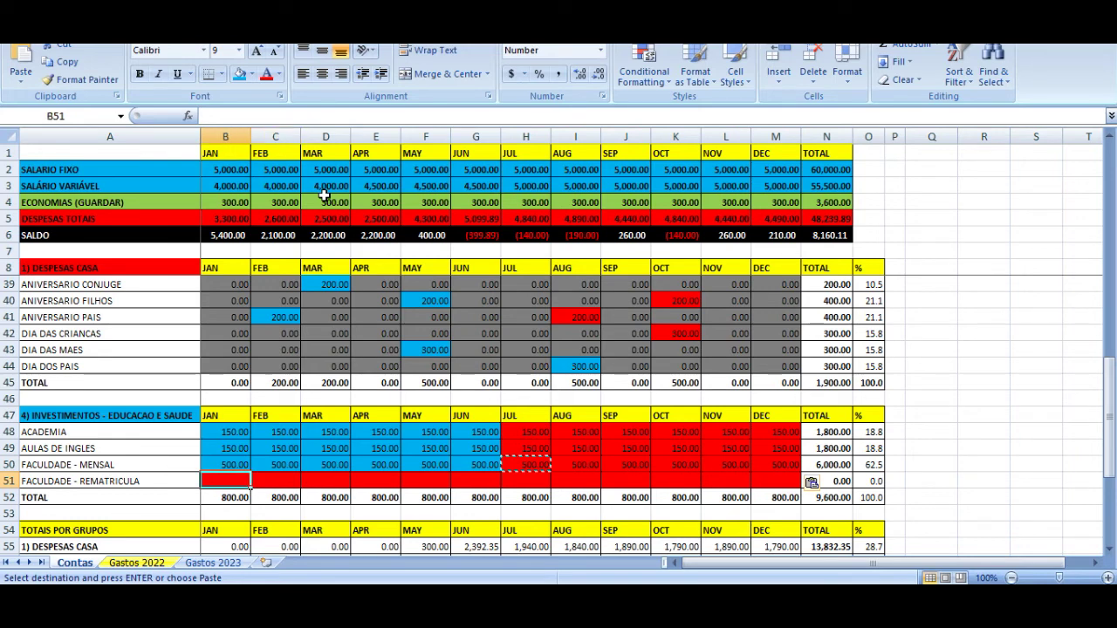
key("Left")
key("Left")
key("Right")
type("300")
key("Return")
key("Up")
key("Up")
key("ctrl+c")
key("Down")
key("ctrl+v")
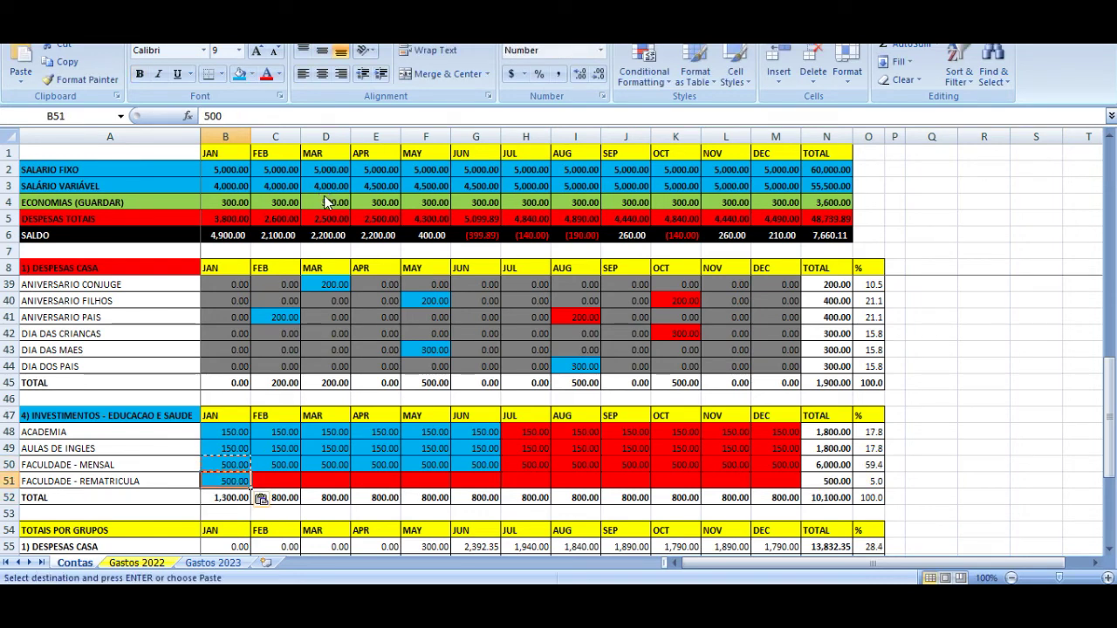
type("300")
key("Tab")
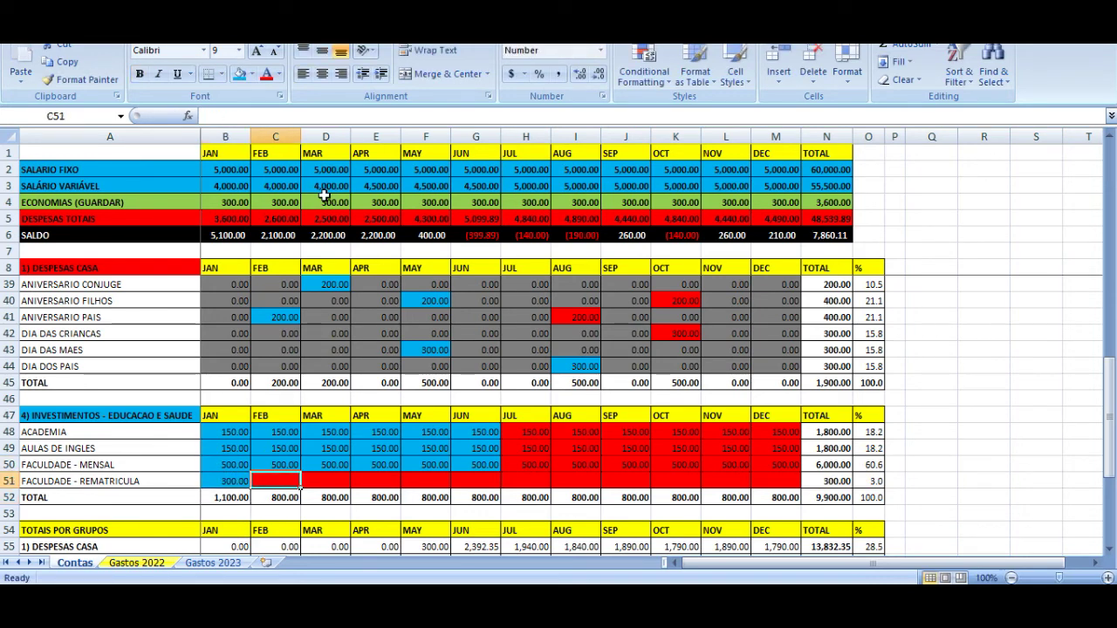
key("Up")
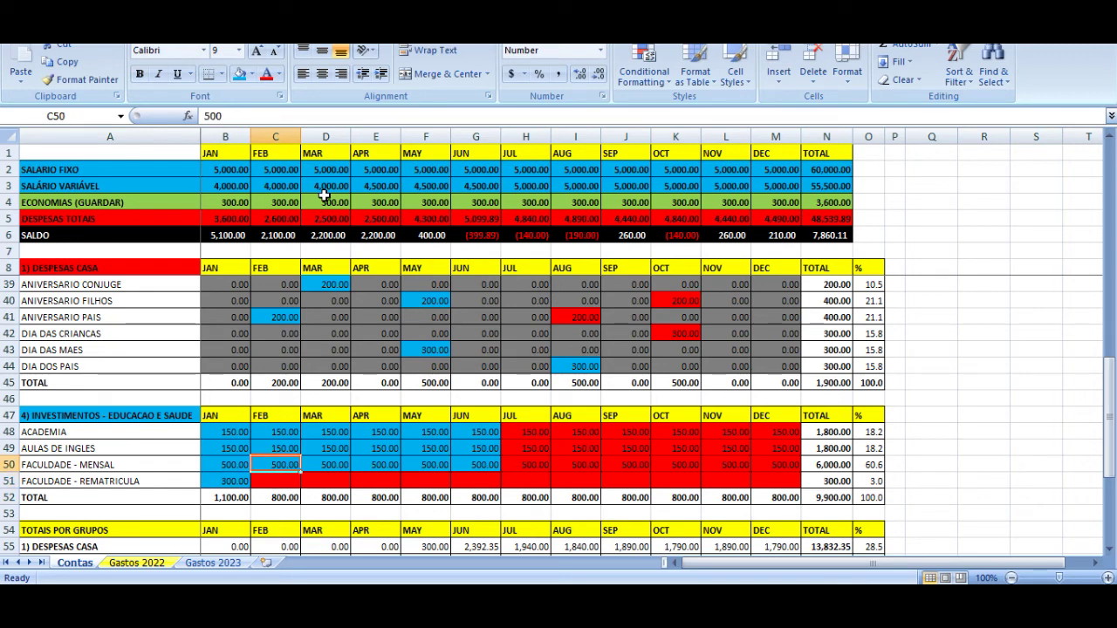
key("Down")
key("Down")
key("Up")
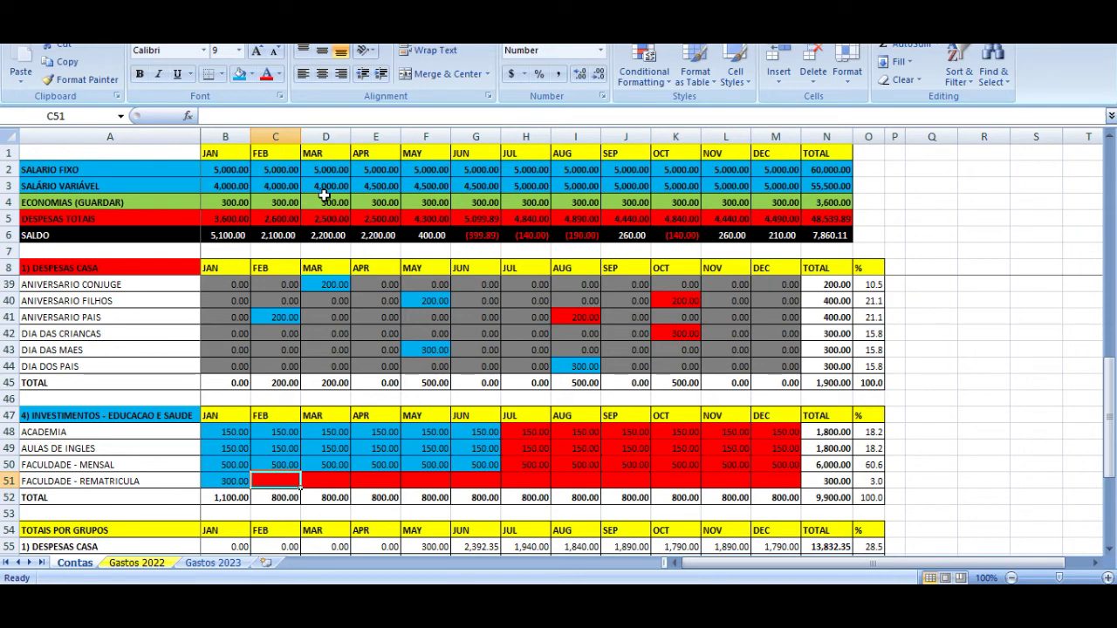
- Copy DIA DOS PAIS' grey zero FEB cell, C44, into FACULDADE - REMATRICULA's FEB to DEC, C51:M51
key("Up")
key("Up")
key("Up")
key("Up")
key("Up")
key("Up")
key("Up")
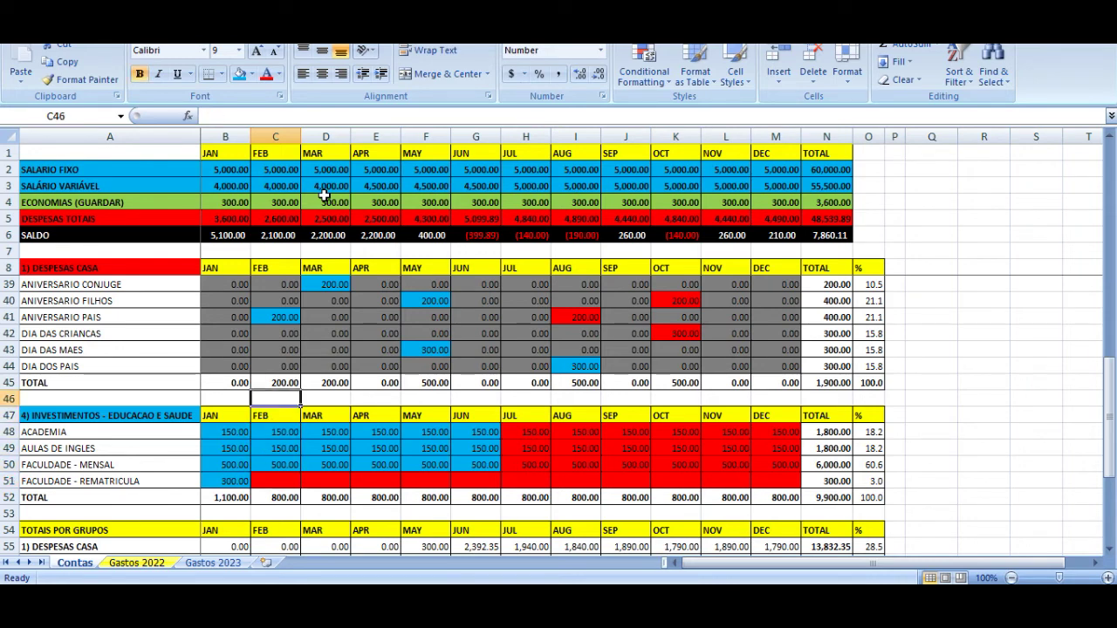
key("ctrl+c")
key("Down")
key("Down")
key("Down")
key("Down")
key("Down")
key("Down")
key("Down")
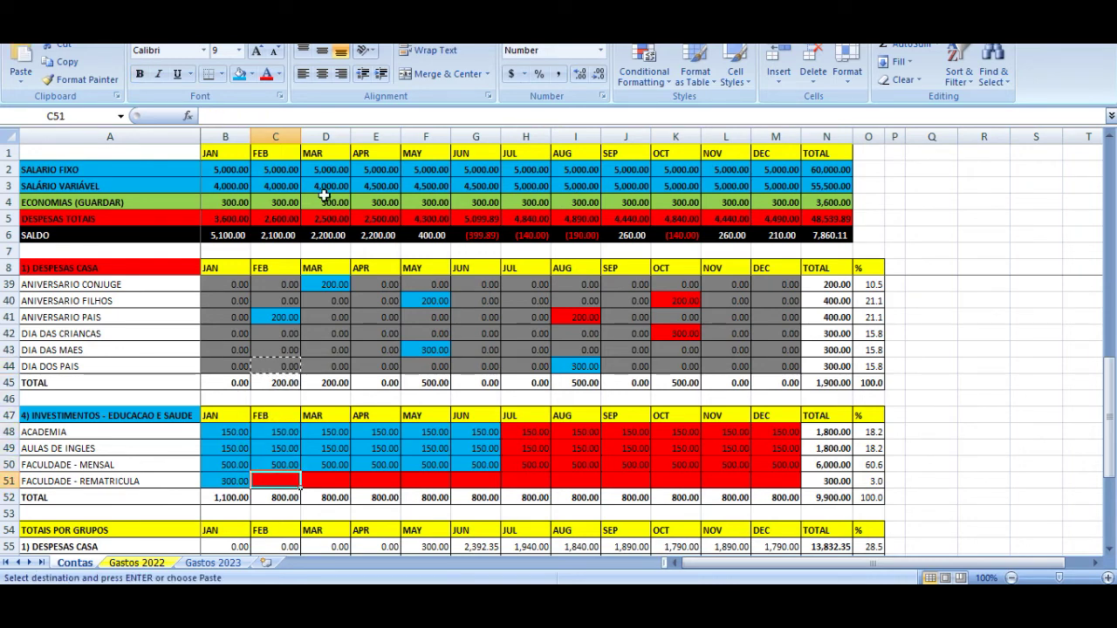
key("shift+Right")
key("shift+Right")
key("shift+Right")
key("shift+Right")
key("shift+Right")
key("shift+Right")
key("shift+Right")
key("shift+Right")
key("shift+Right")
key("shift+Right")
key("ctrl+v")
key("Left")
key("Left")
key("Escape")
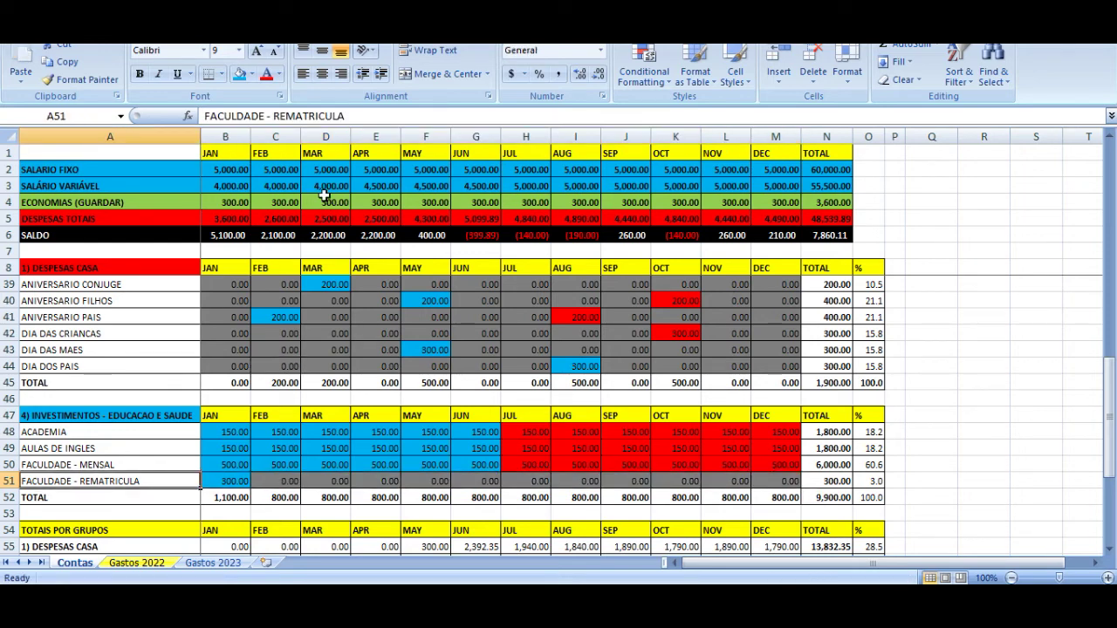
- Insert a row above the education and health section's TOTAL and label it MATERIAL ESCOLAR in A52
left_click(9, 502)
right_click(9, 501)
left_click(68, 374)
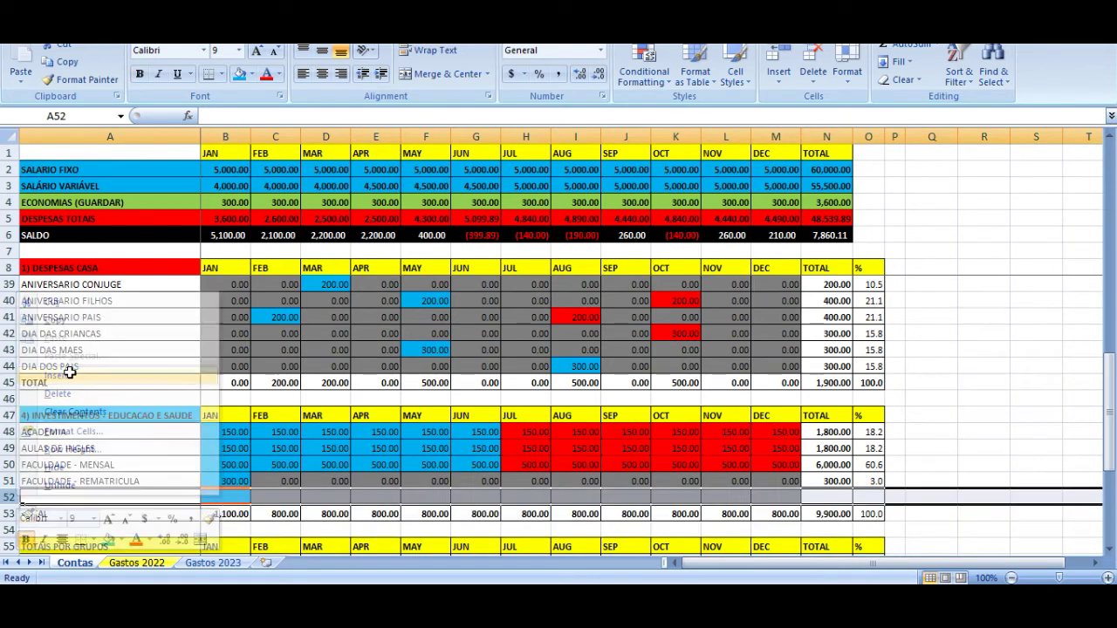
type("MATERIAL ESCOLAR")
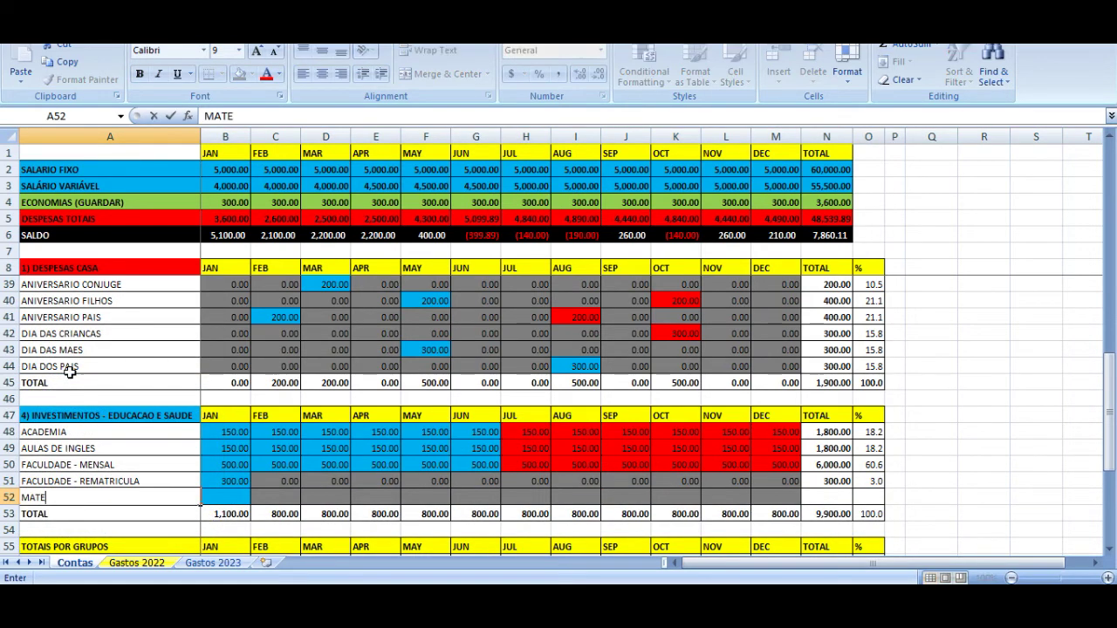
key("Return")
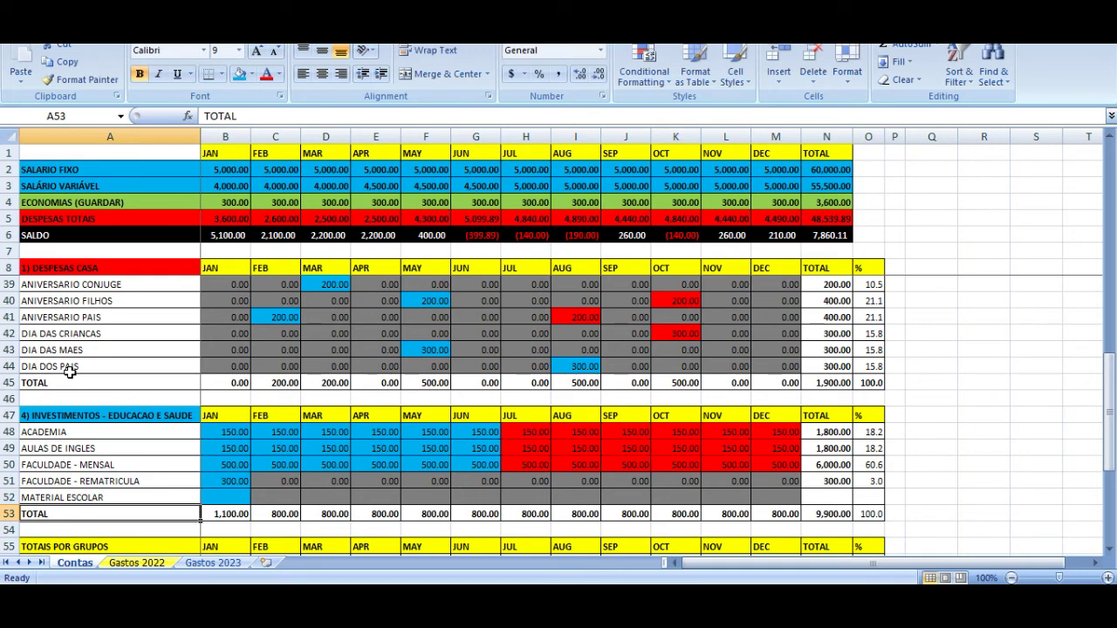
- Enter 300 as MATERIAL ESCOLAR's JAN amount in B52
key("Up")
key("Right")
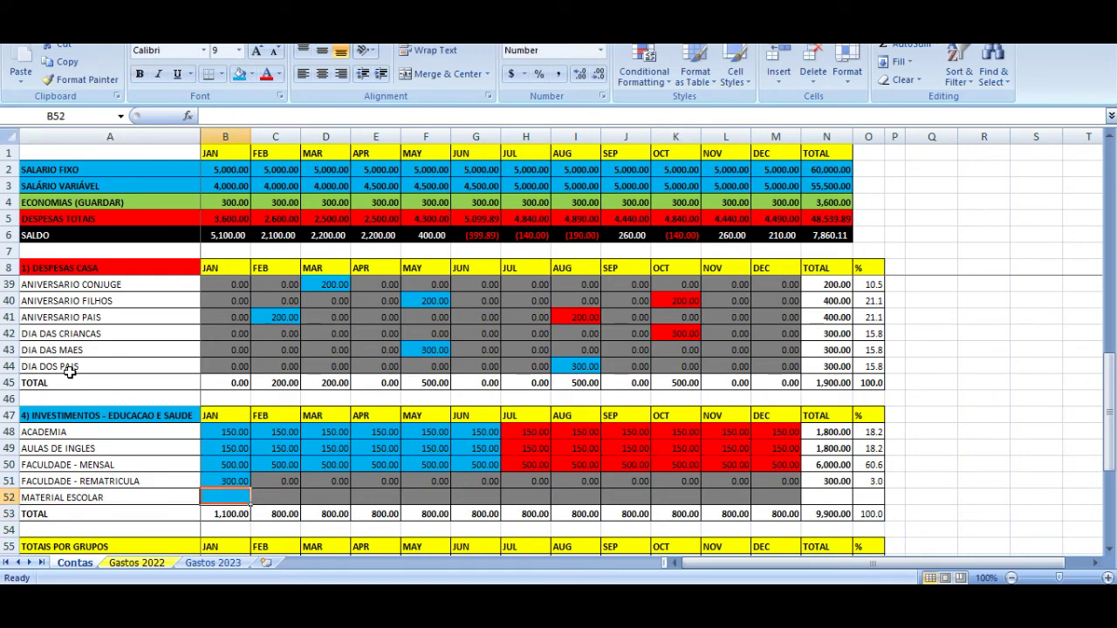
type("300")
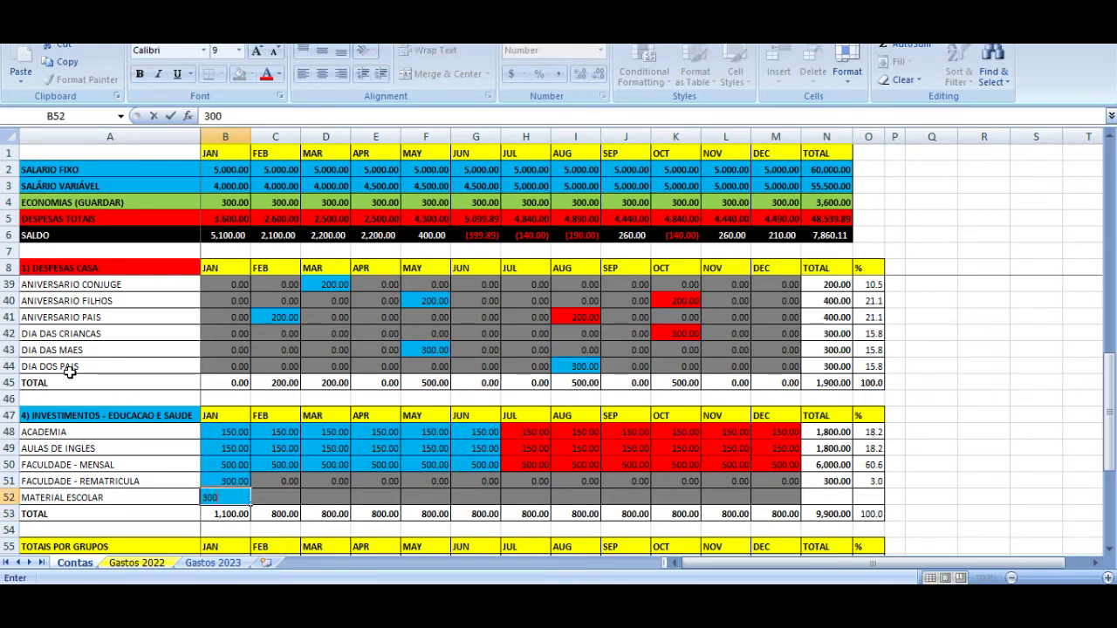
key("Return")
- Remove the fill colour from MATERIAL ESCOLAR's FEB to DEC cells, C52:M52
key("Up")
key("Up")
key("Right")
left_click_drag(300, 492, 785, 499)
left_click(251, 74)
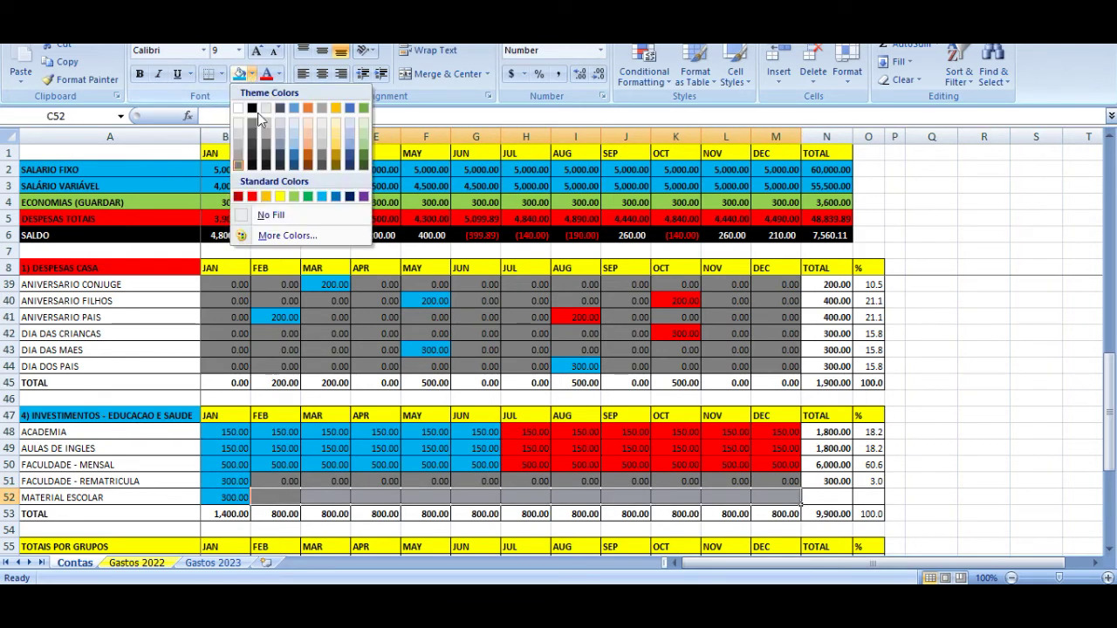
left_click(263, 215)
- Enter =SUM(B48:B52) as the education and health section's JAN total in B53
key("Down")
key("Left")
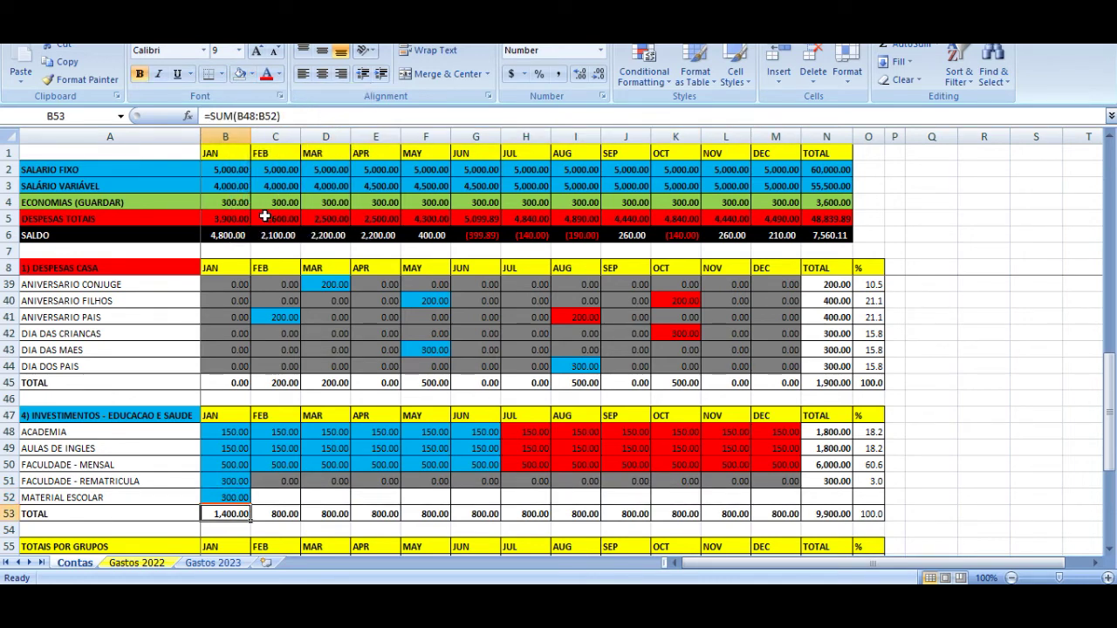
type("=SUM(")
key("Up")
key("shift+Up")
key("shift+Up")
key("shift+Up")
key("shift+Up")
key("ctrl+Return")
- Copy the JAN total formula from B53 across C53:N53
key("ctrl+c")
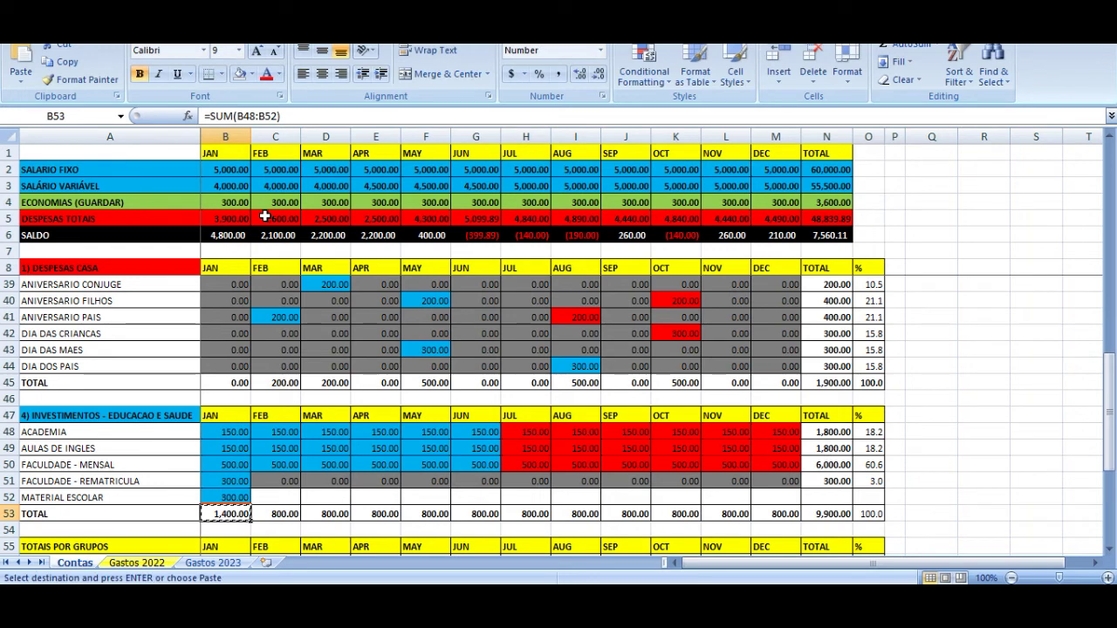
key("Right")
key("ctrl+shift+Right")
key("shift+Left")
key("ctrl+v")
- Copy FACULDADE - REMATRICULA's TOTAL and % formulas, N51:O51, down to MATERIAL ESCOLAR's row, N52:O52
key("Up")
key("Right")
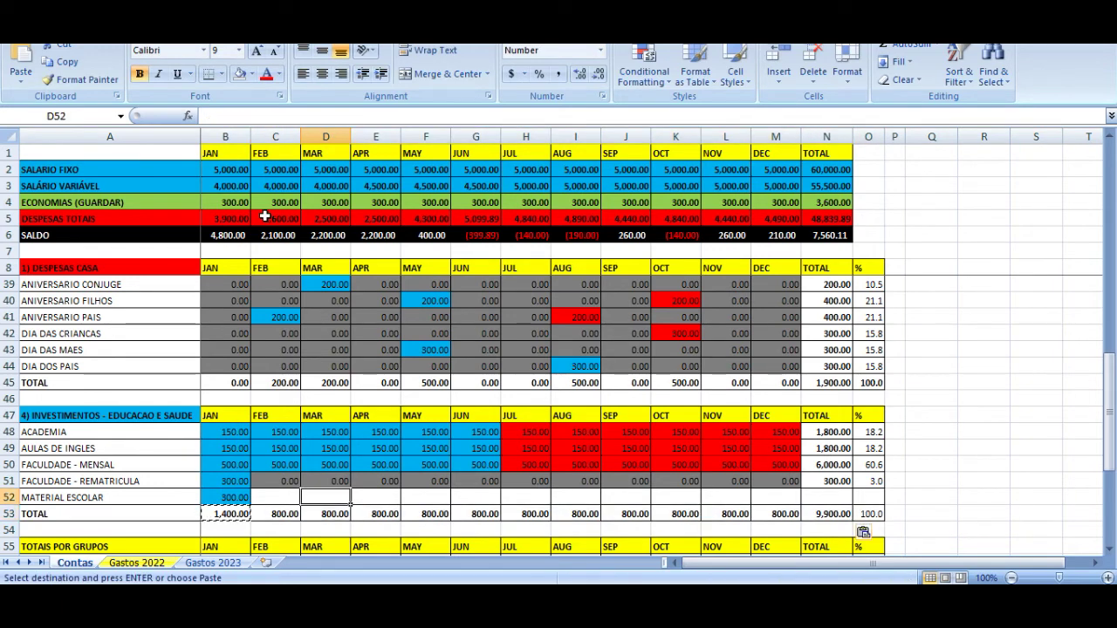
key("Up")
key("ctrl+Right")
key("Left")
key("shift+Right")
key("ctrl+c")
key("Down")
key("ctrl+v")
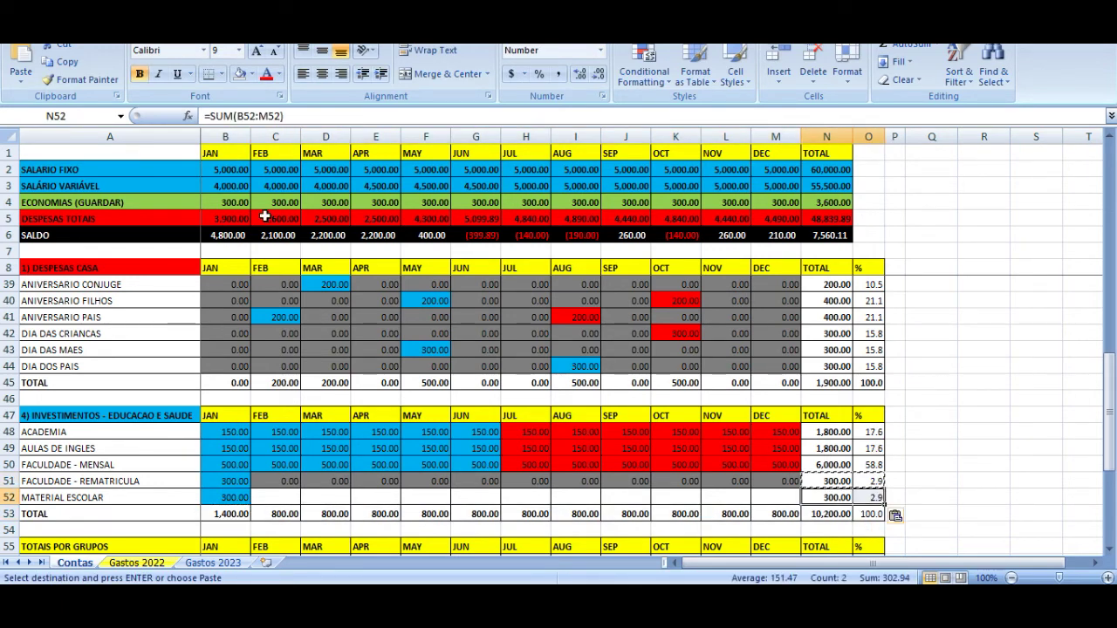
key("Escape")
- Try 400 as MATERIAL ESCOLAR's JAN amount in B52 and undo the entry
key("Left")
key("Left")
key("Left")
key("Left")
key("Left")
key("Left")
key("Left")
key("Left")
key("Left")
key("Left")
key("Left")
key("Left")
key("Left")
key("Right")
key("Right")
key("Left")
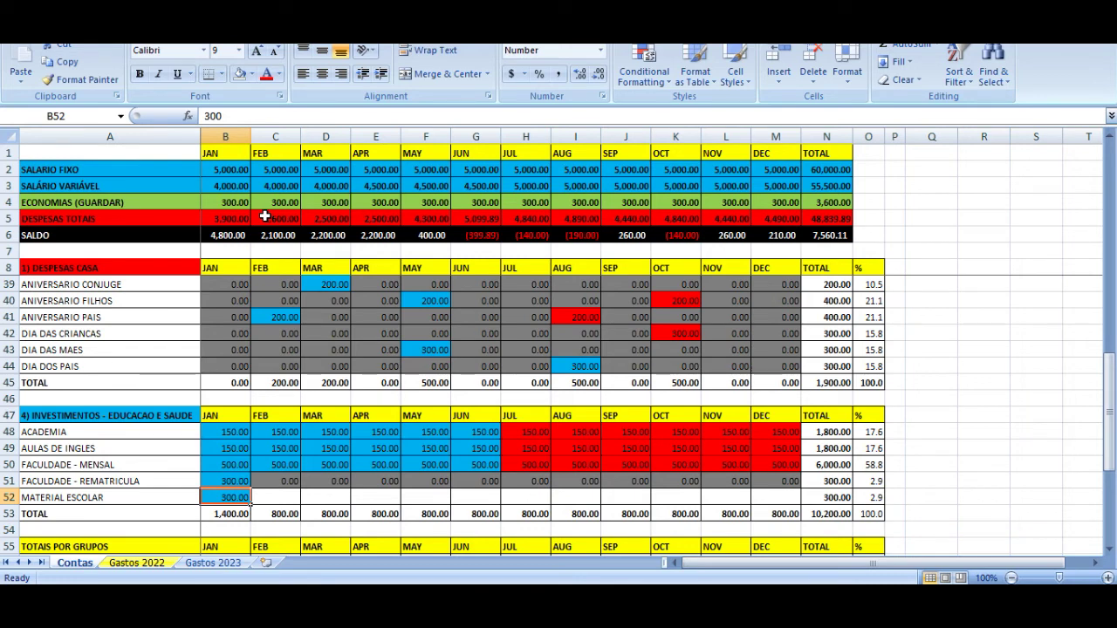
type("400")
key("Return")
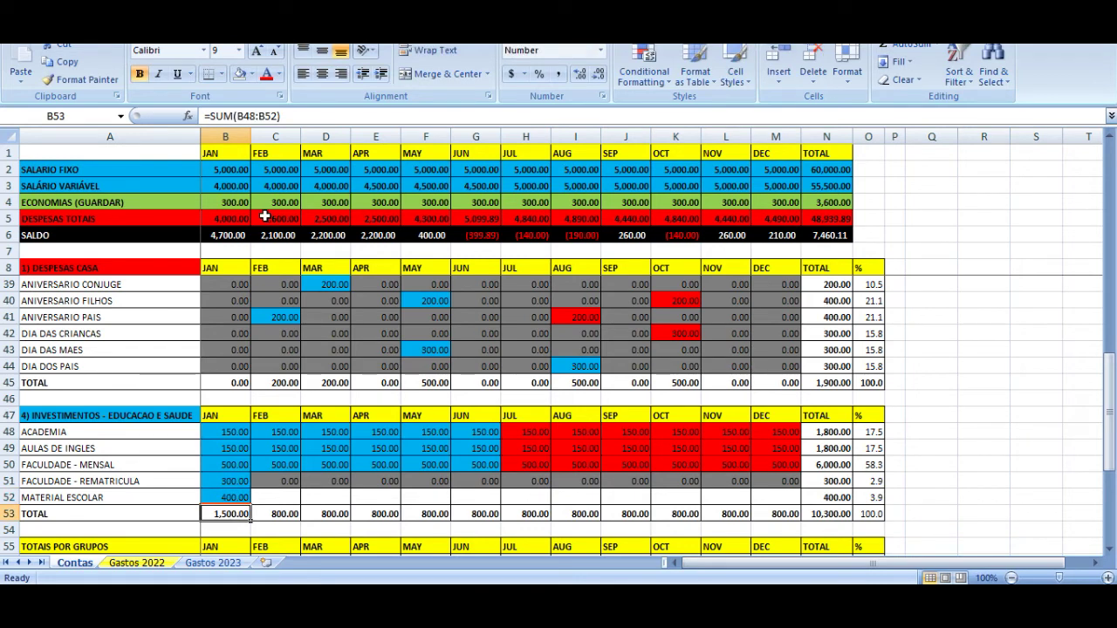
key("ctrl+z")
- Copy FACULDADE - REMATRICULA's grey zero FEB cell, C51, into MATERIAL ESCOLAR's FEB and MAR, C52:D52
key("Up")
key("Right")
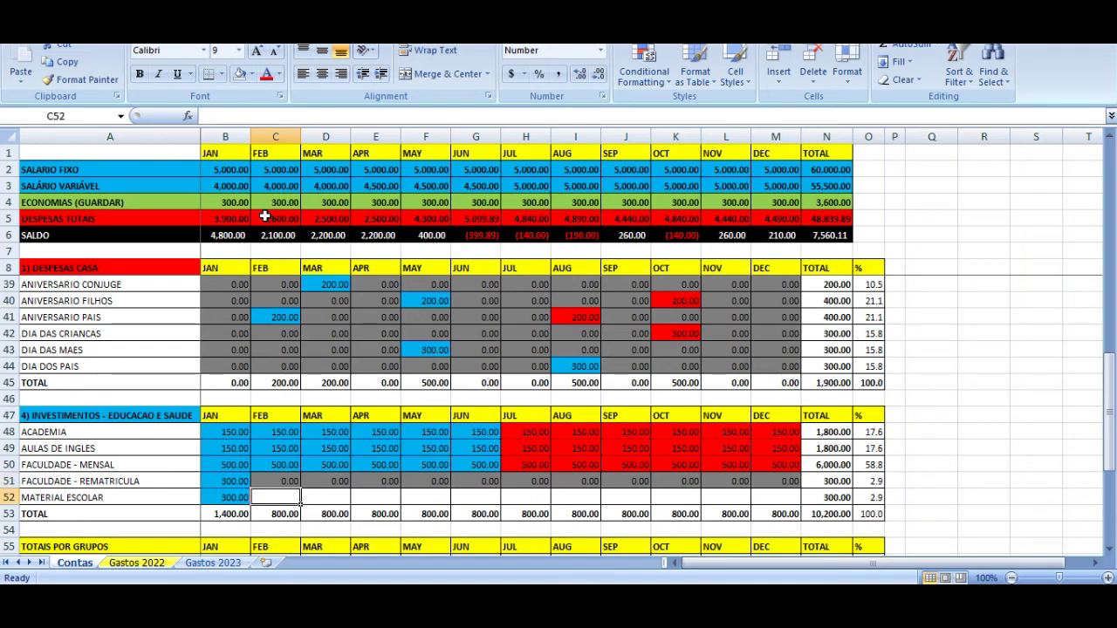
key("ctrl+c")
key("Down")
key("shift+Right")
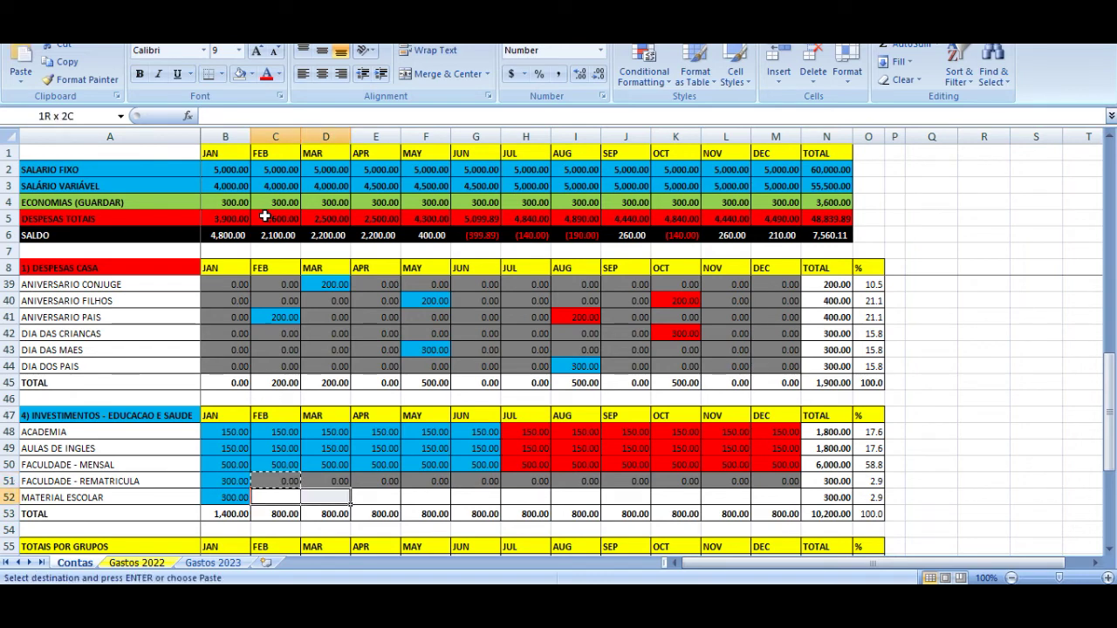
key("ctrl+v")
key("Right")
key("Right")
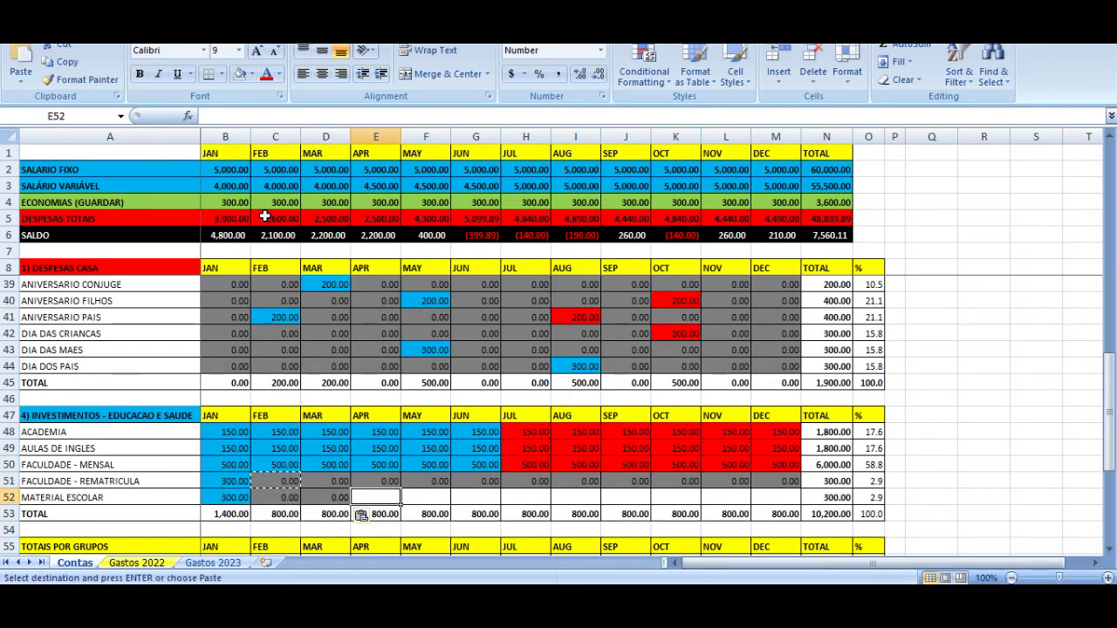
key("Left")
key("Left")
key("Left")
key("Left")
key("Right")
key("Right")
key("Right")
key("Right")
- Record a 6/15/22 expense named CADERNOS under GASTOS INESPERADOS in J7:K7 of the Gastos 2022 sheet
left_click(138, 565)
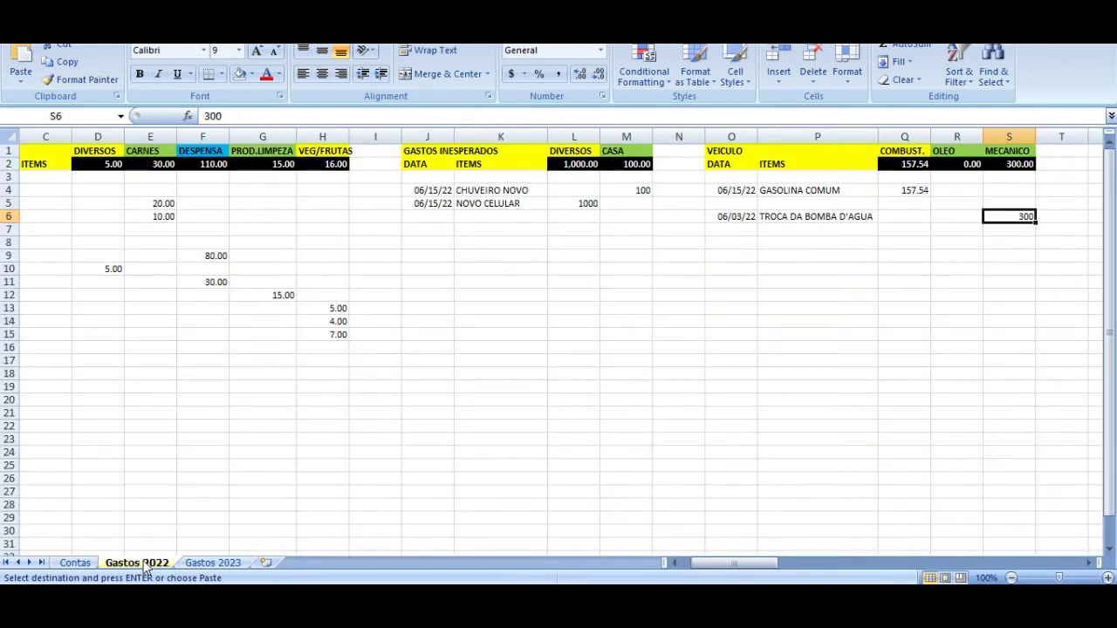
left_click(309, 200)
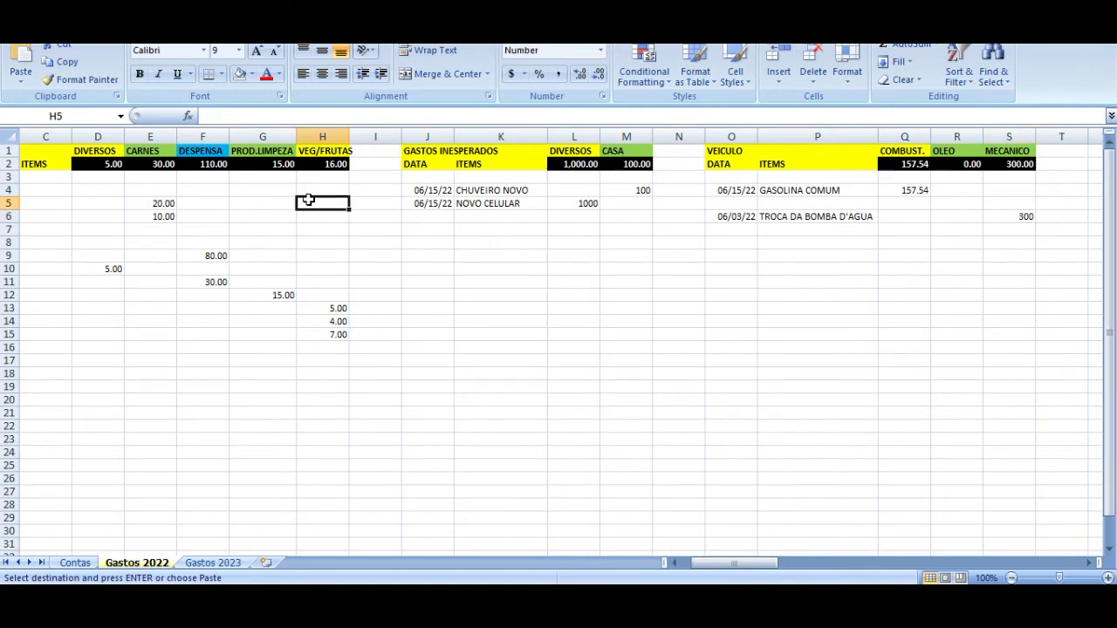
left_click(437, 223)
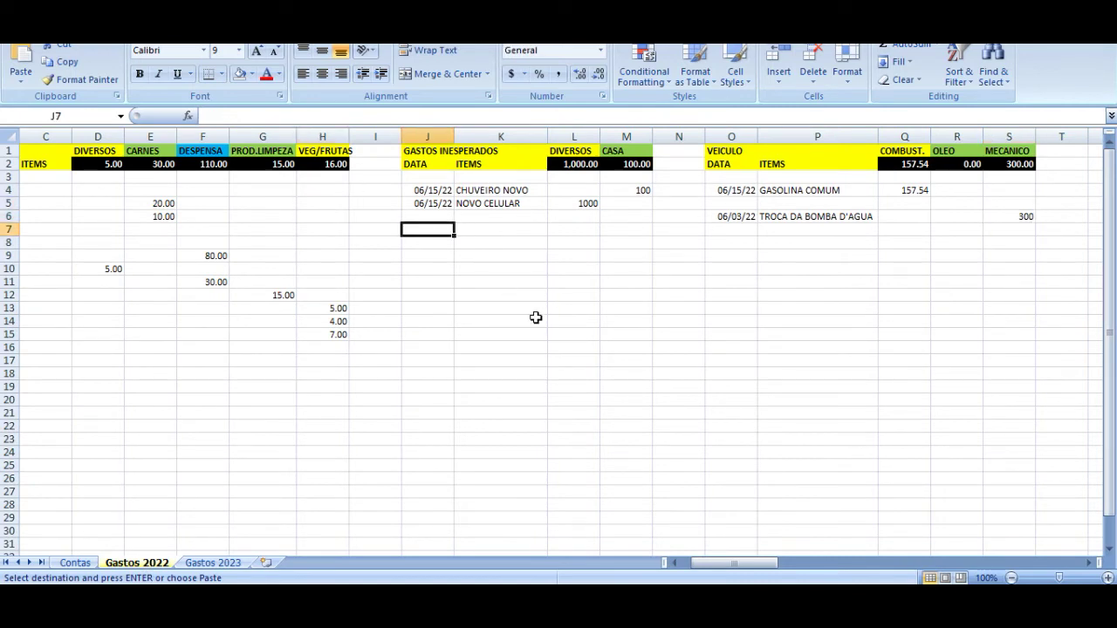
type("6/1")
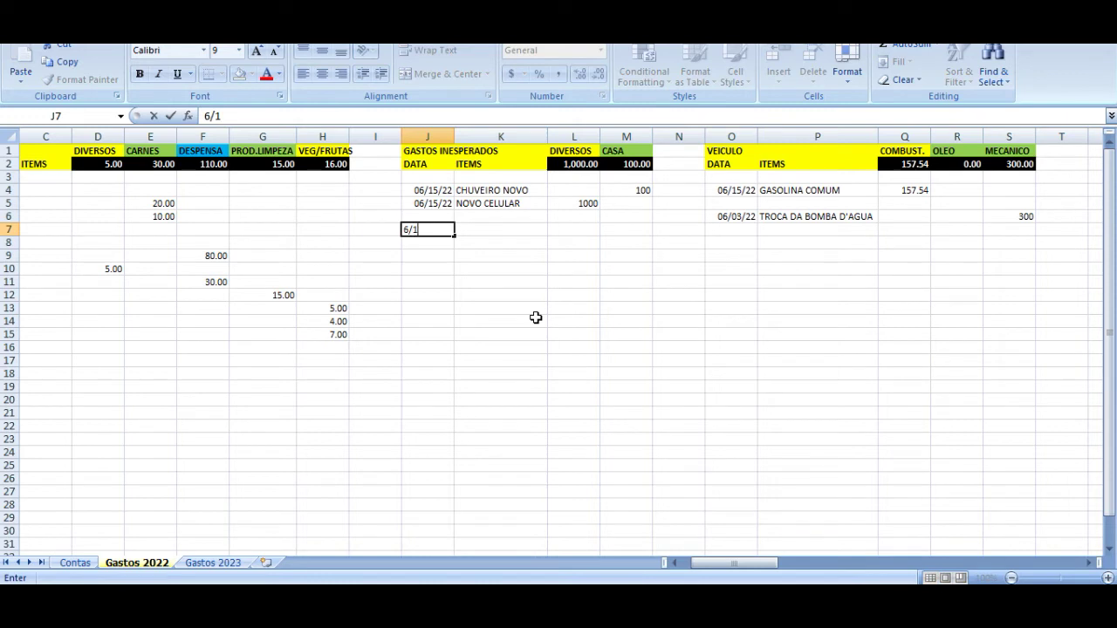
type("5/22")
key("Return")
key("Up")
key("Right")
type("CADERNOS")
key("Return")
key("Up")
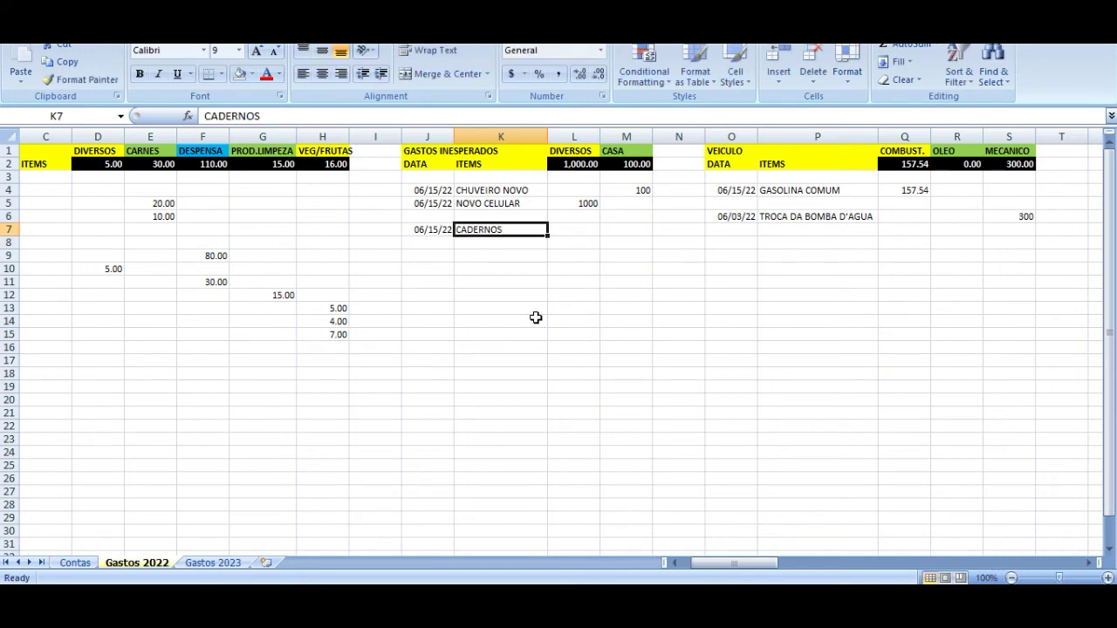
- Try 50 as CADERNOS's amount under DIVERSOS in L7, check the L2 total formula, and clear the entry
key("Right")
type("50")
key("Return")
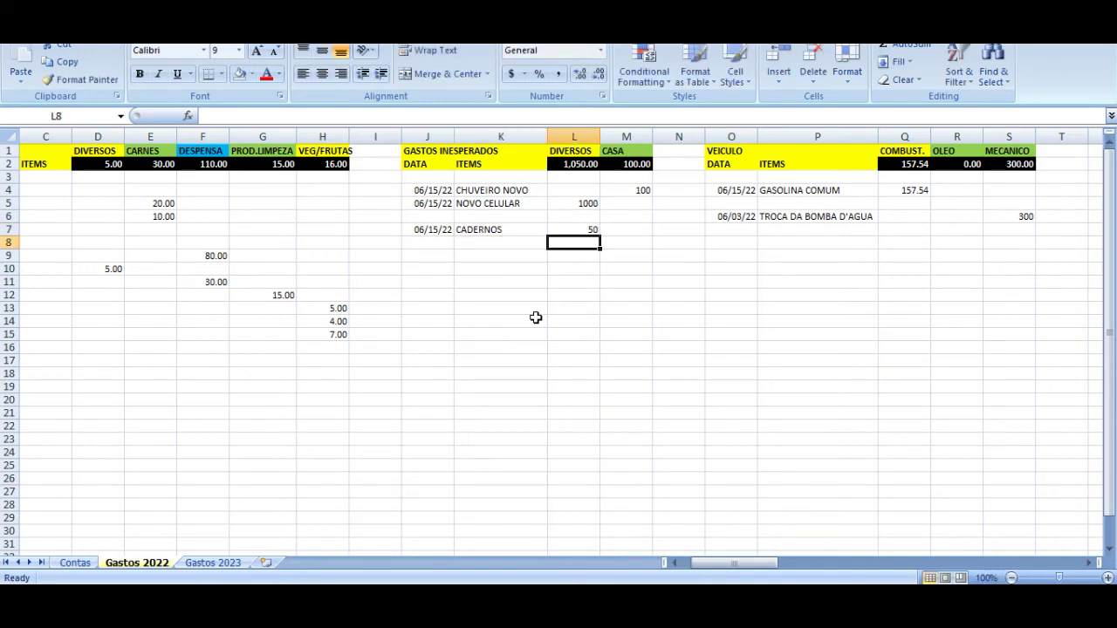
left_click(598, 164)
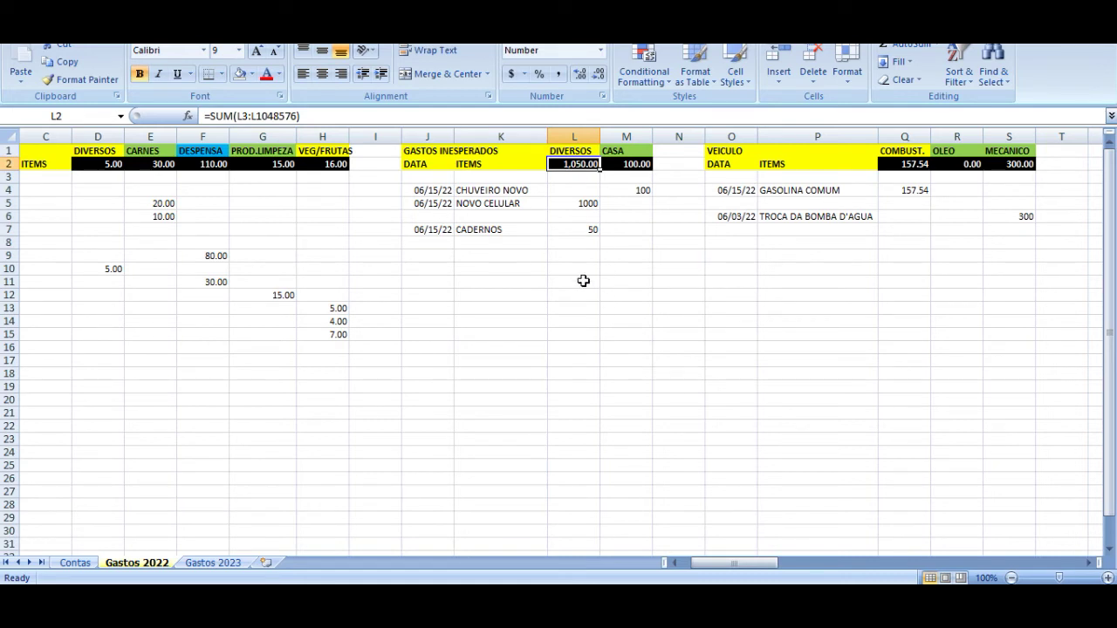
key("Down")
key("Down")
key("Down")
key("Down")
key("Down")
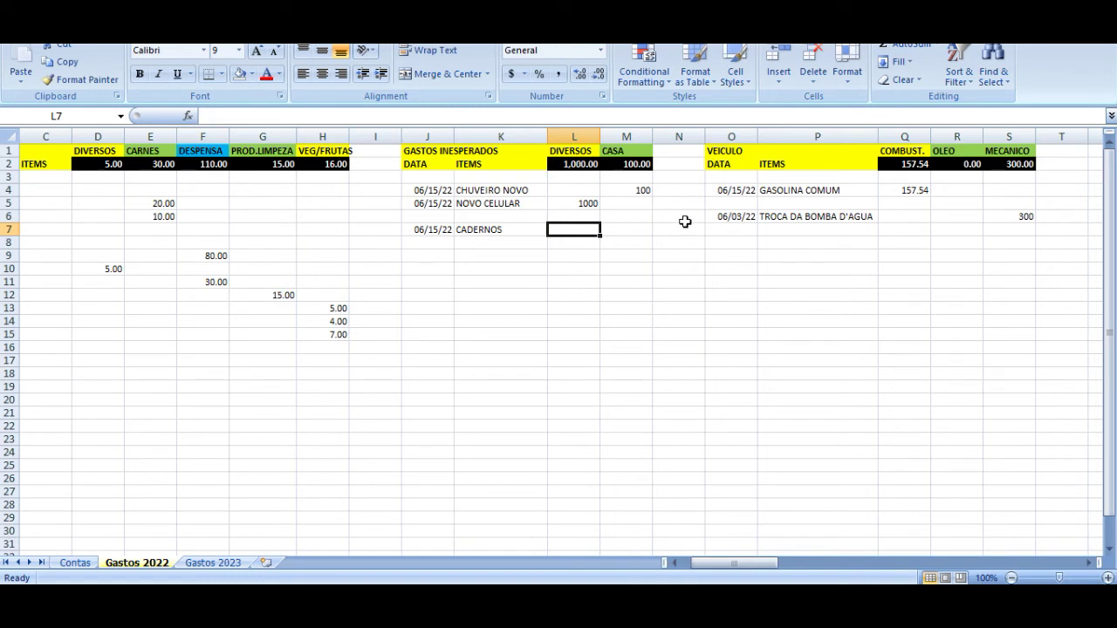
- Insert a column at N beside CASA, copy the DIVERSOS header cell into N1 and rename it MAT.ESC
left_click(690, 136)
right_click(689, 136)
left_click(736, 223)
key("Left")
key("Left")
key("ctrl+c")
key("Right")
key("Right")
key("ctrl+v")
type("MA")
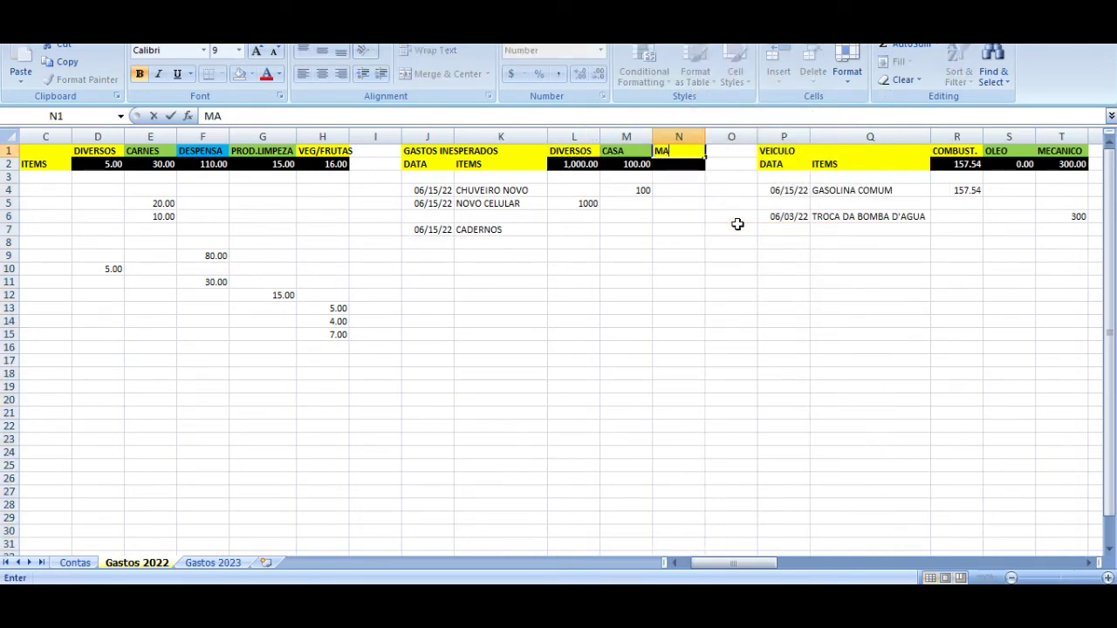
type("T.ESC")
key("Return")
- Enter 50 as CADERNOS's amount under MAT.ESC in N7
key("Down")
key("Down")
key("Down")
key("Down")
key("Down")
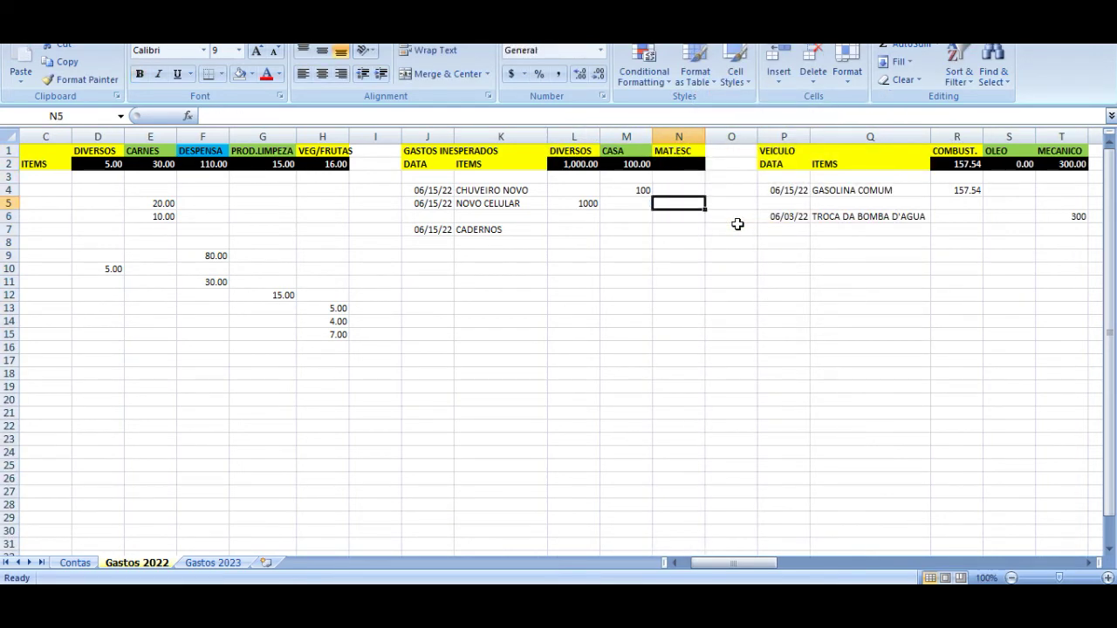
key("Left")
key("Left")
key("Right")
key("Right")
type("4")
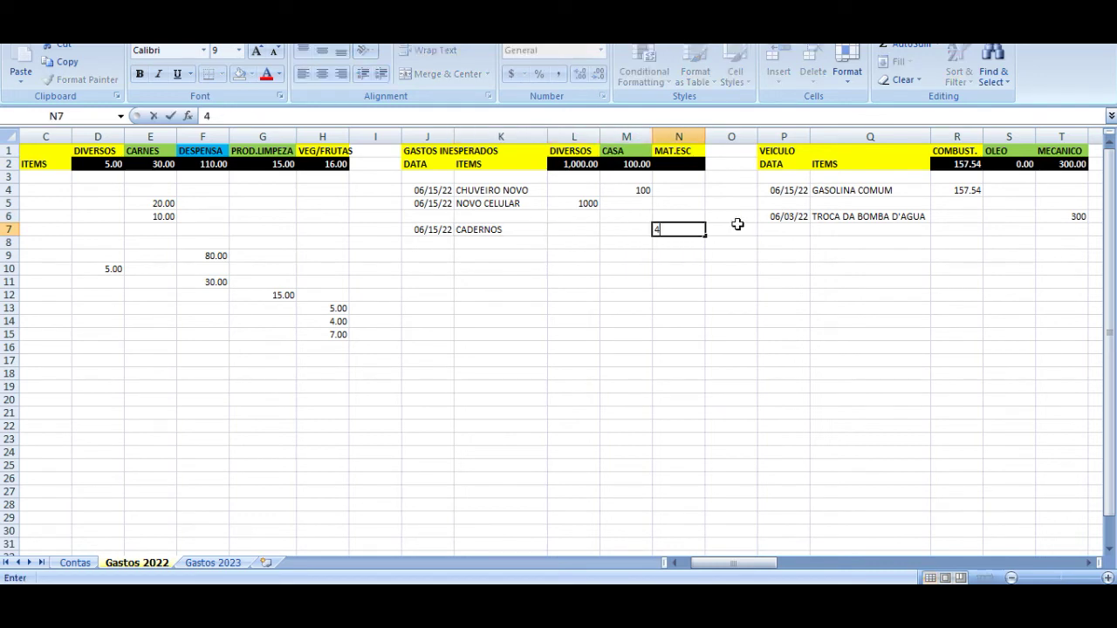
type("50")
key("Return")
- Copy CASA's total formula from M2 into MAT.ESC's total cell, N2
key("Up")
key("Up")
key("Up")
key("Up")
key("Up")
key("Up")
key("Left")
key("ctrl+c")
key("Right")
key("ctrl+v")
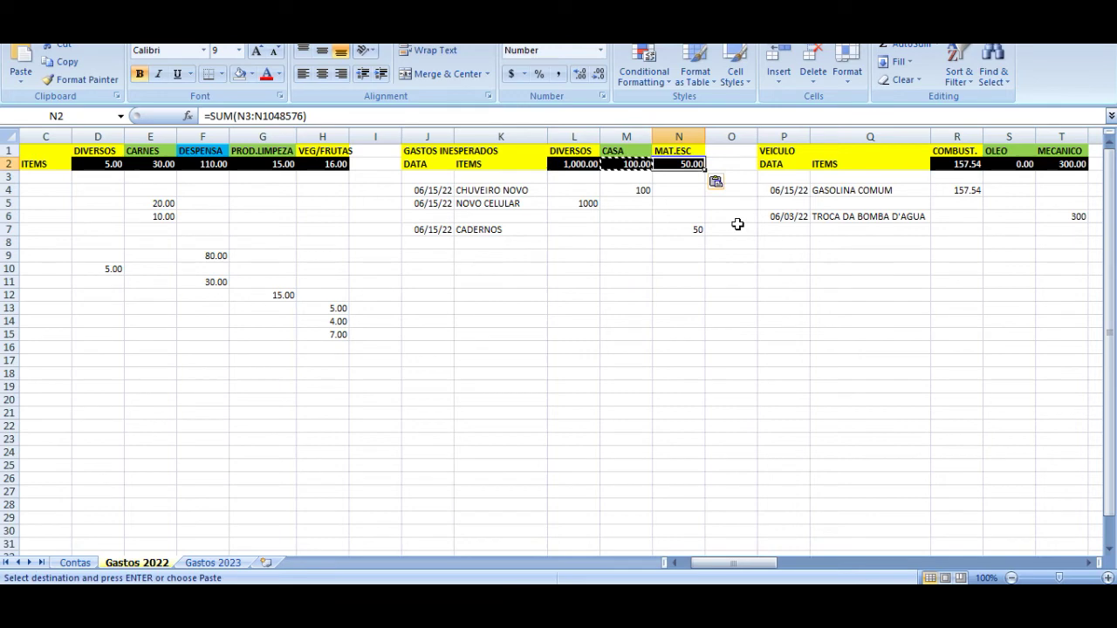
key("Down")
key("Down")
key("Down")
key("Down")
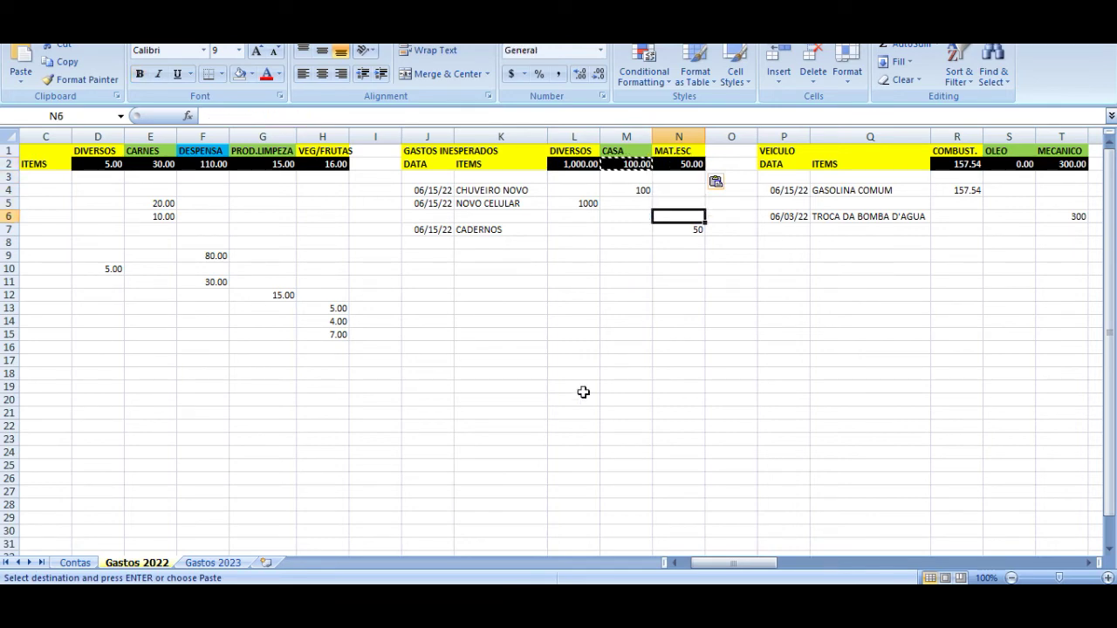
- Link MATERIAL ESCOLAR's JUN cell, G52 in Contas, to the MAT.ESC total with ='Gastos 2022'!N2
left_click(75, 562)
key("Left")
key("Left")
key("Left")
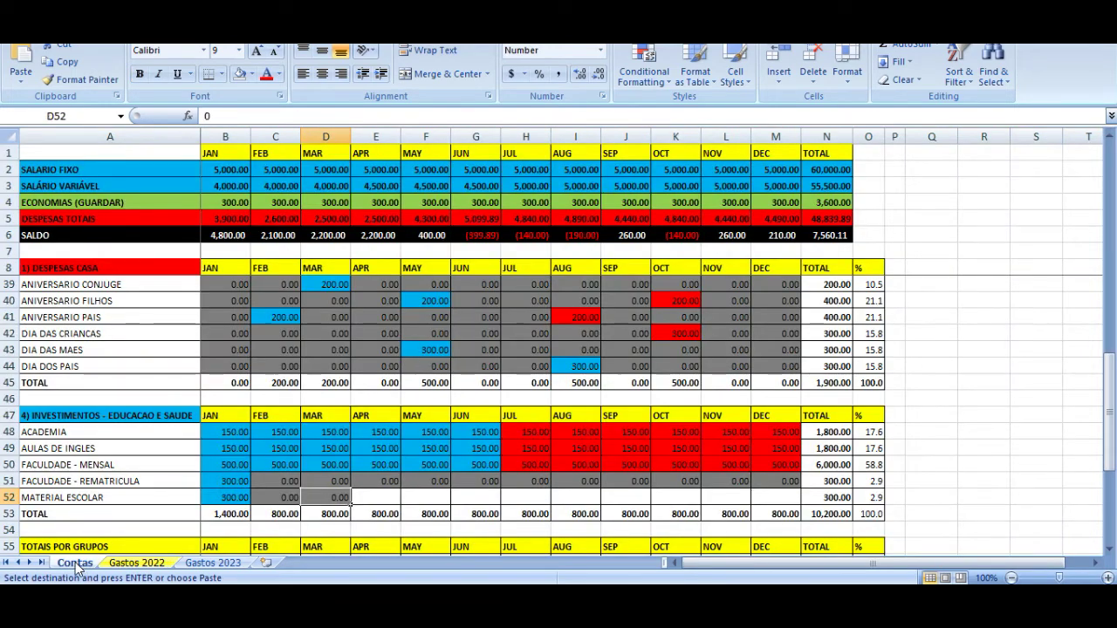
key("Right")
key("Right")
key("Right")
key("Right")
key("Right")
key("Right")
key("Left")
type("=")
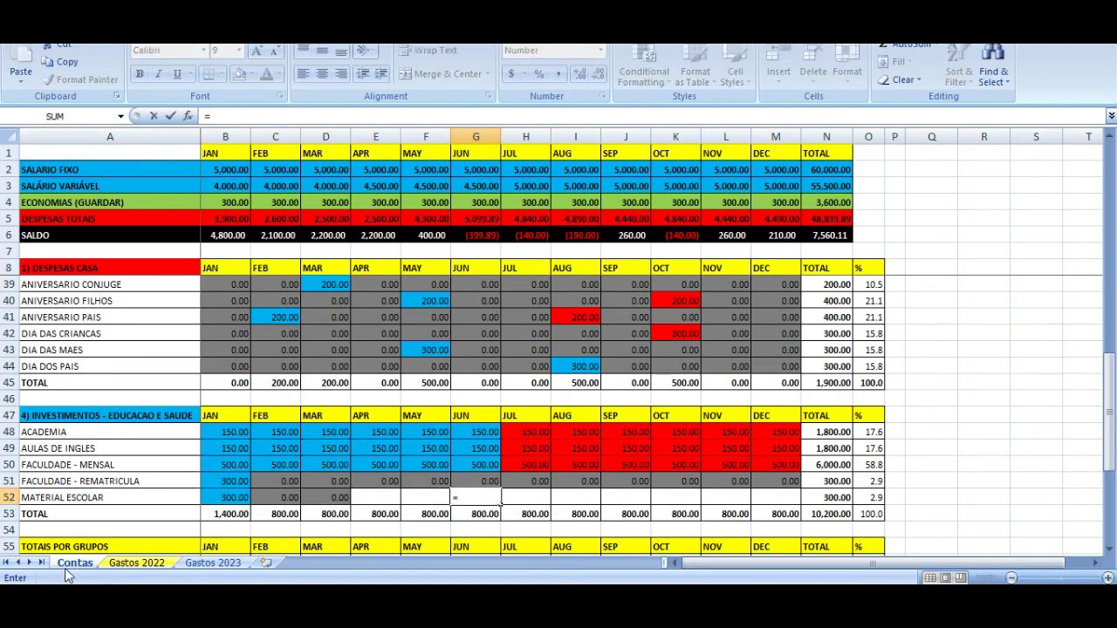
left_click(135, 564)
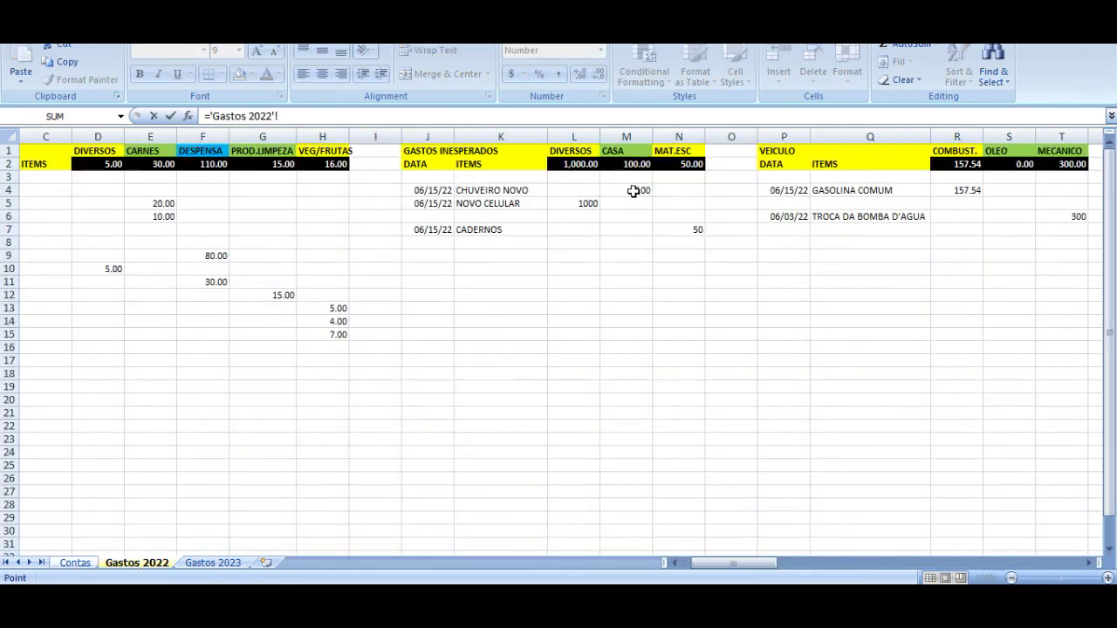
left_click(658, 168)
key("Return")
key("Up")
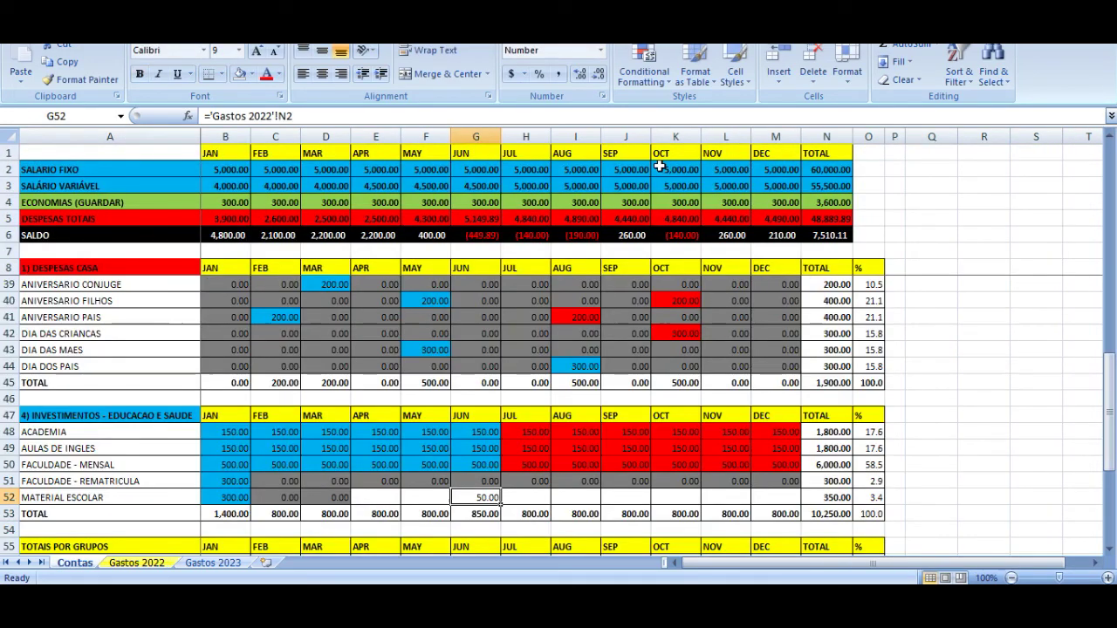
- Copy MATERIAL ESCOLAR's grey zero MAR cell, D52, into APR and MAY, E52:F52
key("Left")
key("Left")
key("Left")
key("ctrl+c")
key("Right")
key("Right")
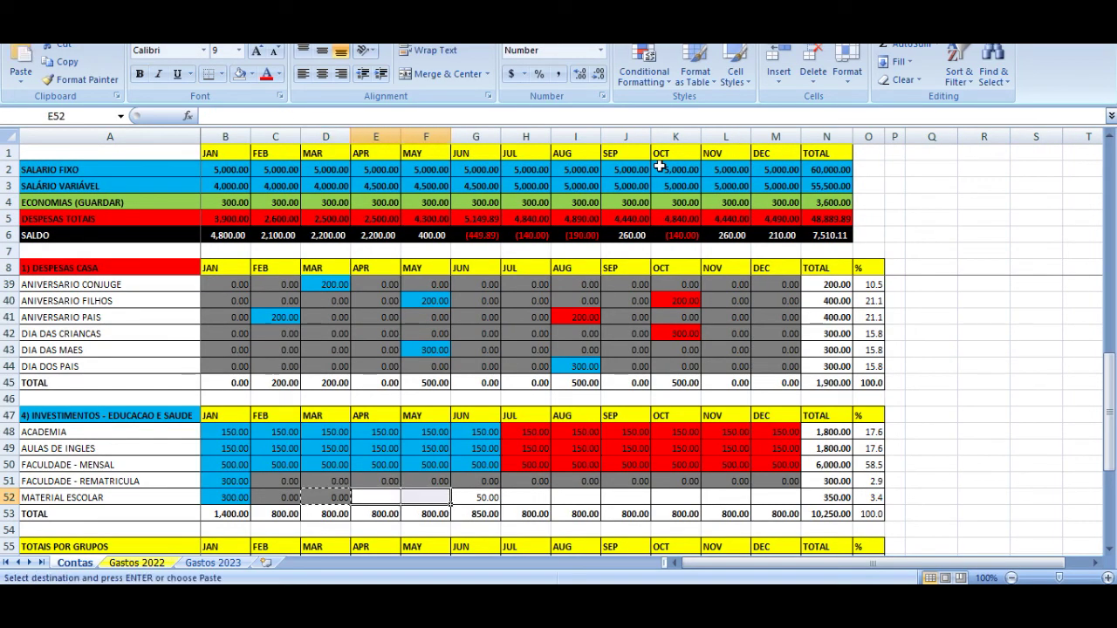
key("shift+Left")
key("ctrl+v")
key("Right")
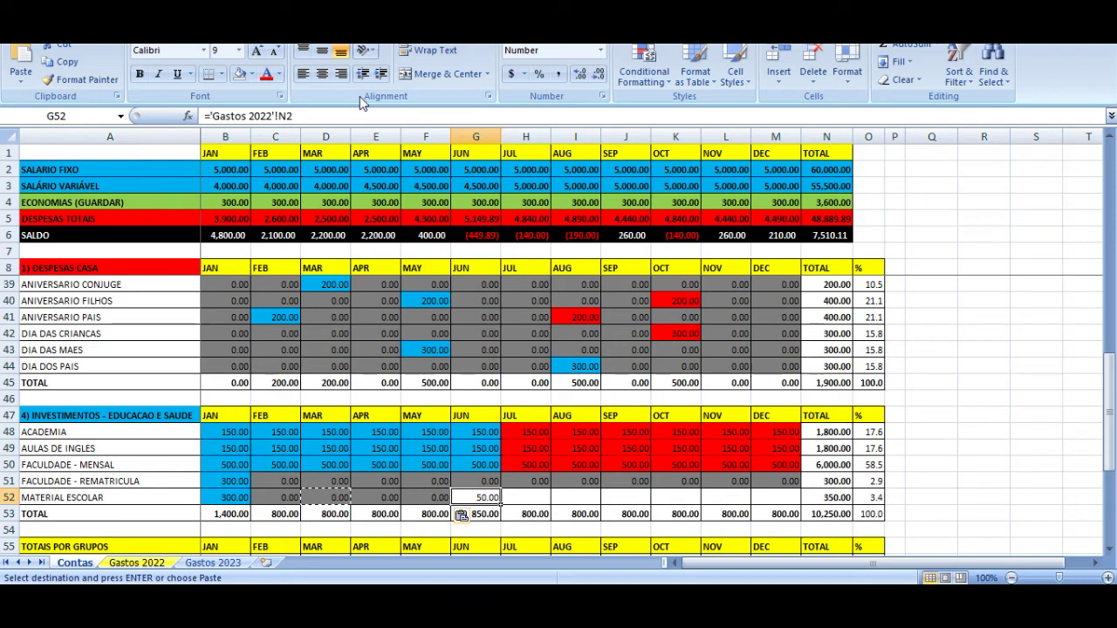
- Fill MATERIAL ESCOLAR's JUN cell, G52, with the standard light blue color
left_click(248, 77)
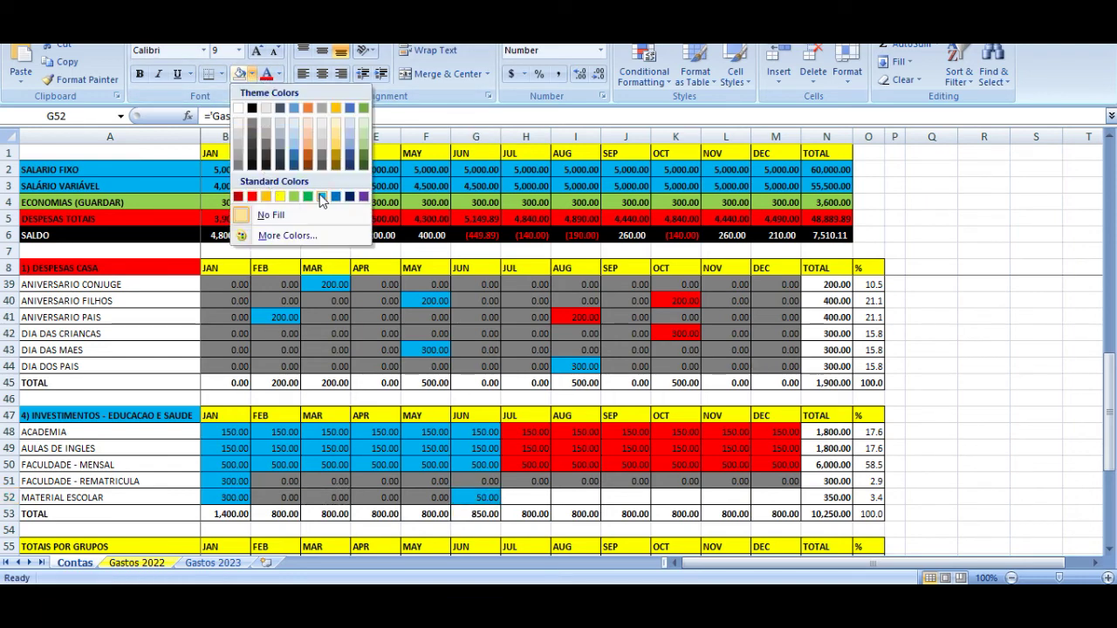
left_click(321, 193)
key("Down")
key("Up")
- Check MATERIAL ESCOLAR's monthly cells in row 52 against the FACULDADE rows above
key("Right")
key("Right")
key("Right")
key("Right")
key("Right")
key("Right")
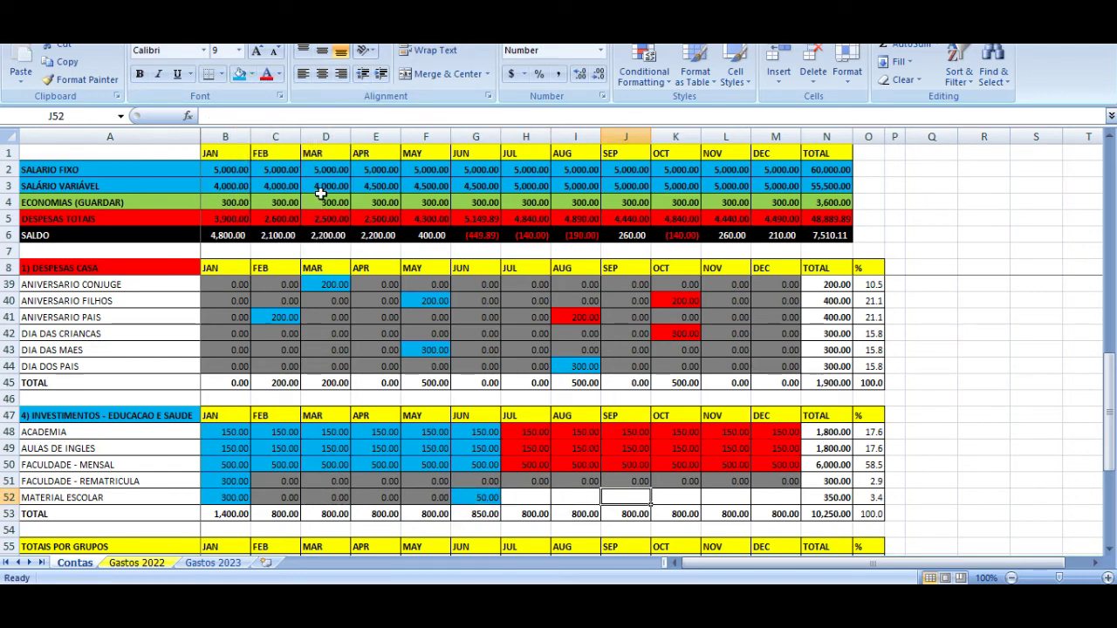
key("Left")
key("Left")
key("Left")
key("Left")
key("Left")
key("shift+Right")
key("shift+Right")
key("shift+Right")
key("shift+Right")
key("shift+Right")
key("Left")
key("Left")
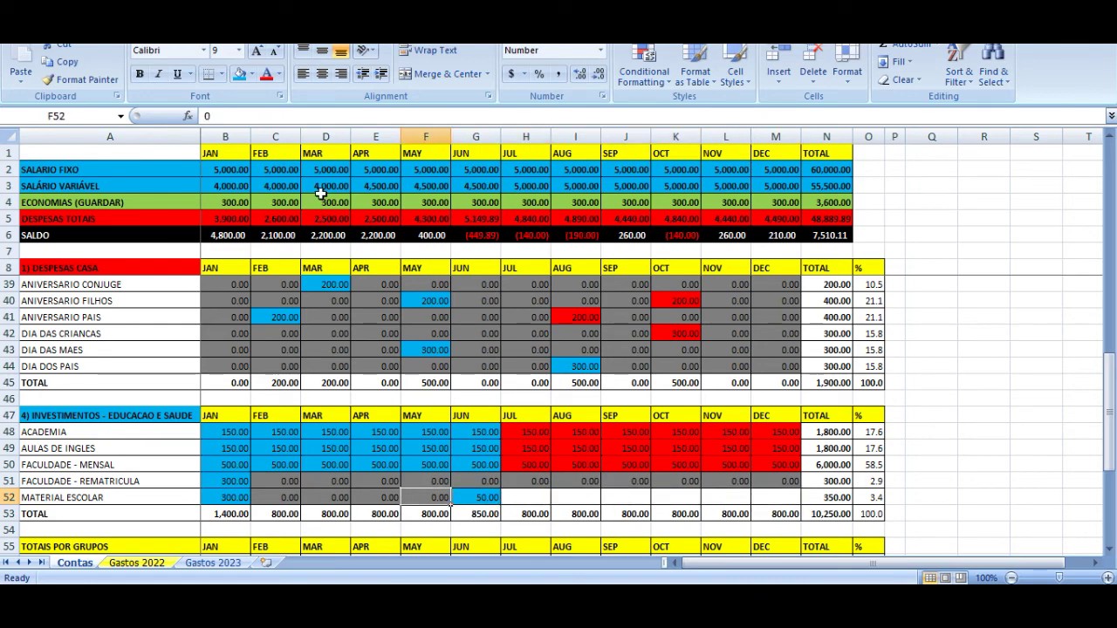
key("Left")
key("Left")
key("Left")
key("Left")
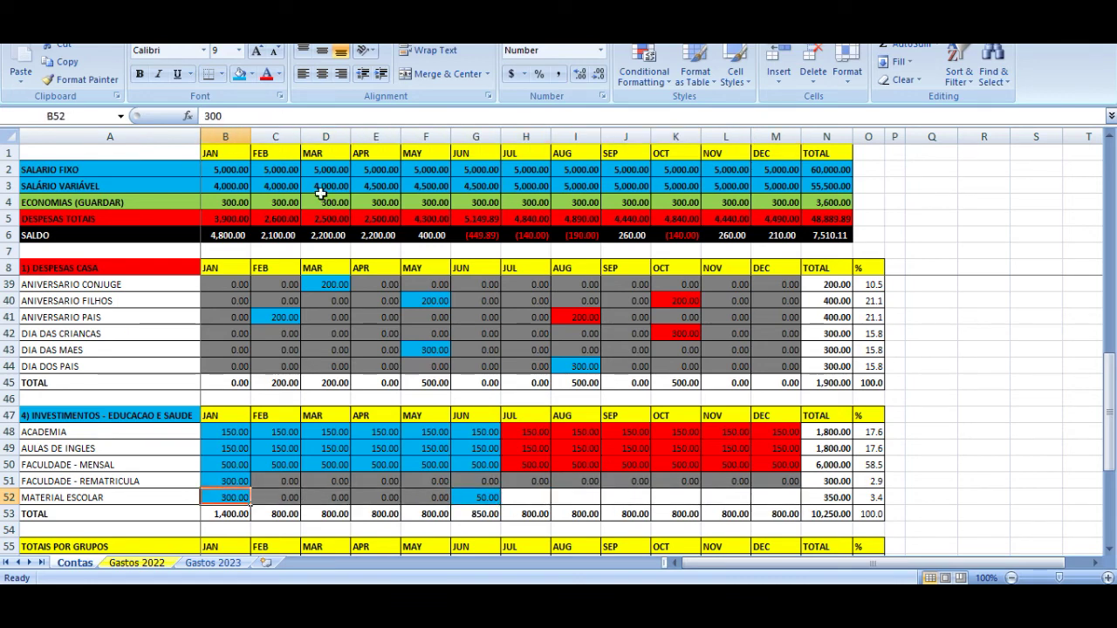
key("Right")
key("Right")
key("Right")
key("Up")
key("Up")
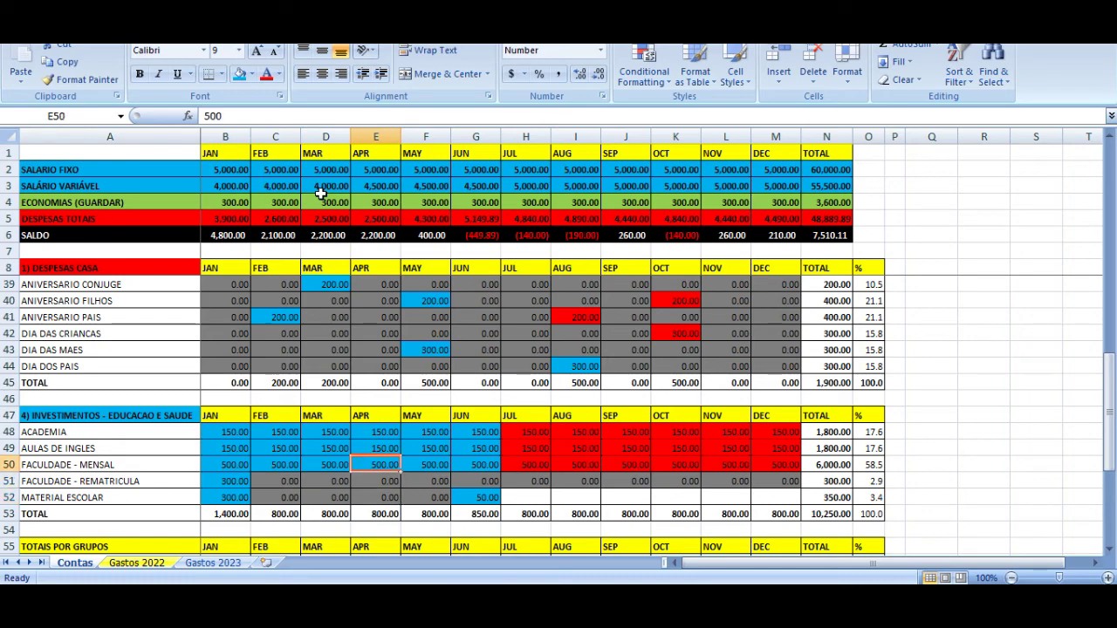
- Review the expense groups in Contas from FACULDADE - MENSAL back up to the income and balance rows
key("Left")
key("Left")
key("Left")
key("Left")
key("Up")
key("Up")
key("Up")
key("Up")
key("Up")
key("Up")
key("Up")
key("Up")
key("Up")
key("Up")
key("Up")
key("Up")
key("Up")
key("Up")
key("Up")
key("Up")
key("Up")
key("Up")
key("Up")
key("Up")
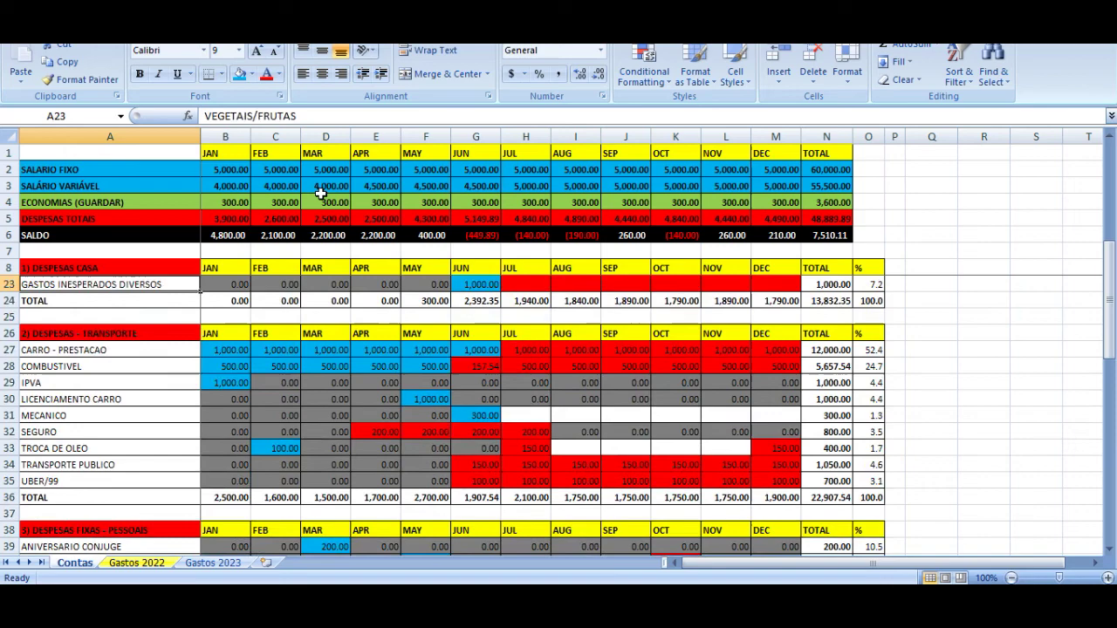
key("Up")
key("Up")
key("Up")
key("Up")
key("Up")
key("Up")
key("Up")
key("Up")
key("Up")
key("Up")
key("Up")
key("Up")
key("Up")
key("Up")
key("Up")
key("Up")
key("Up")
key("Up")
key("Up")
key("Up")
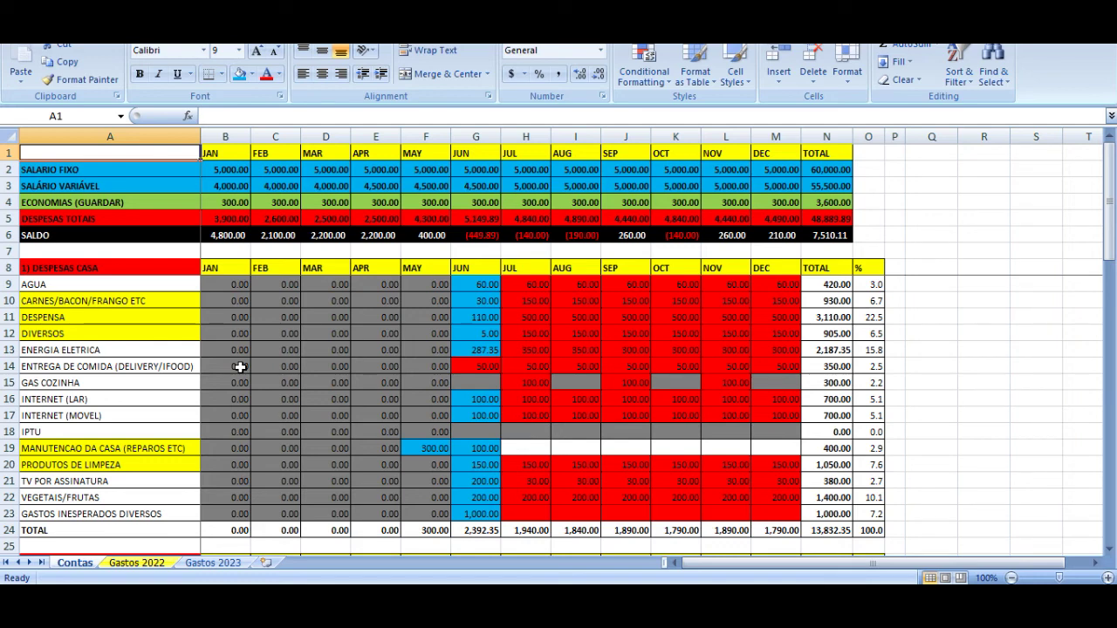
- Start a new recurring expense in row 18 of Gastos 2022 with the date 6/25/22 in A18
left_click(143, 564)
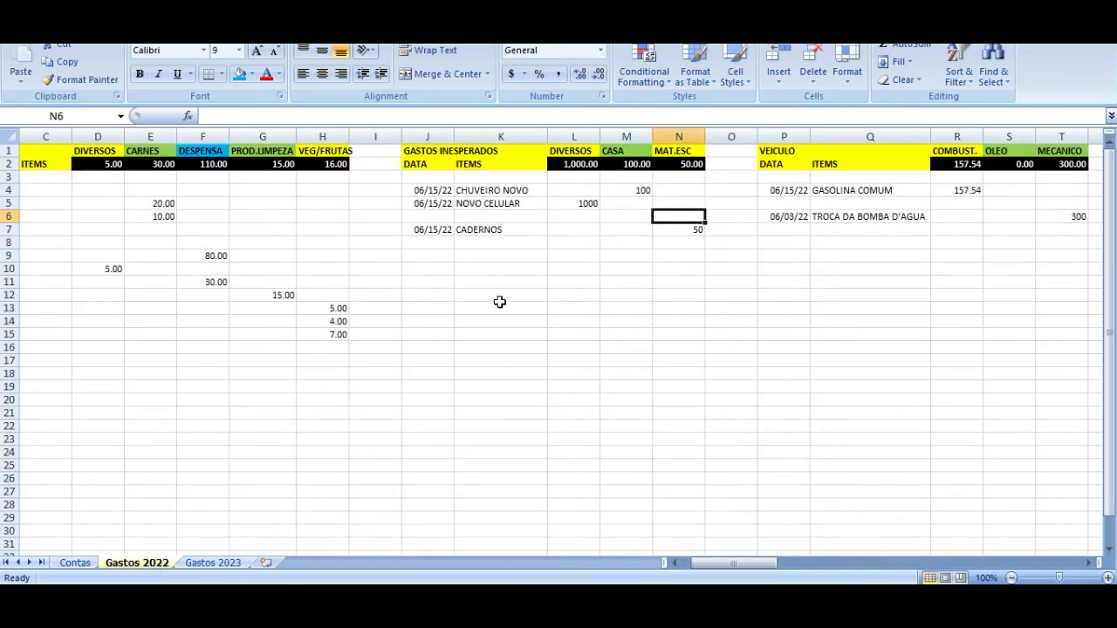
key("Left")
key("Left")
key("Left")
key("Left")
key("Left")
key("Left")
key("Left")
key("Left")
key("Left")
key("Left")
key("Left")
key("Left")
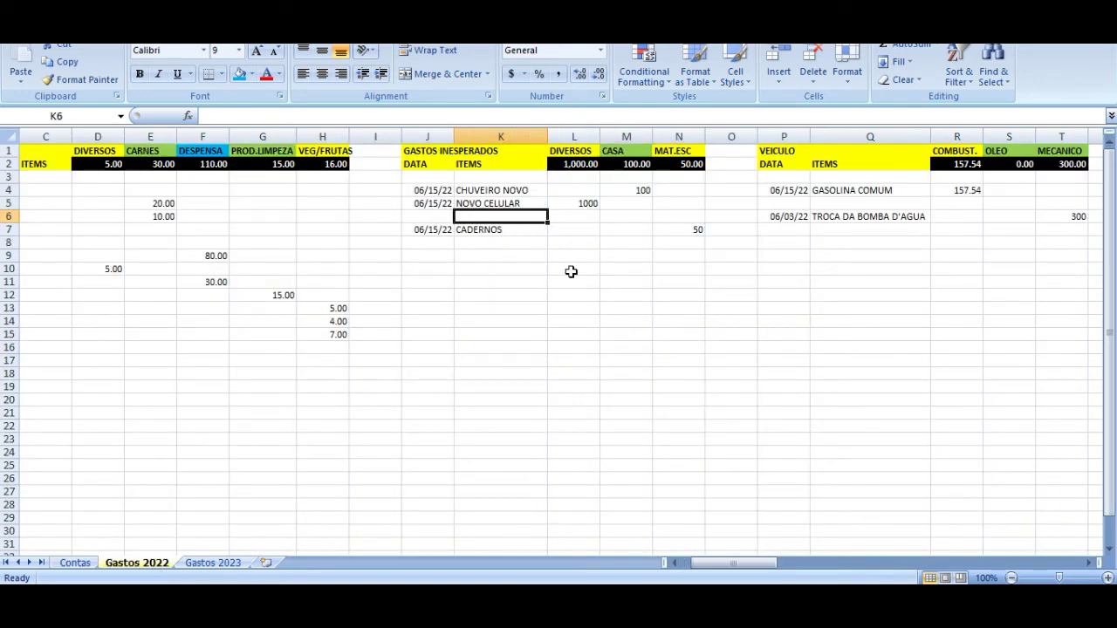
key("Down")
key("Down")
key("Down")
key("Down")
key("Down")
key("Down")
key("Down")
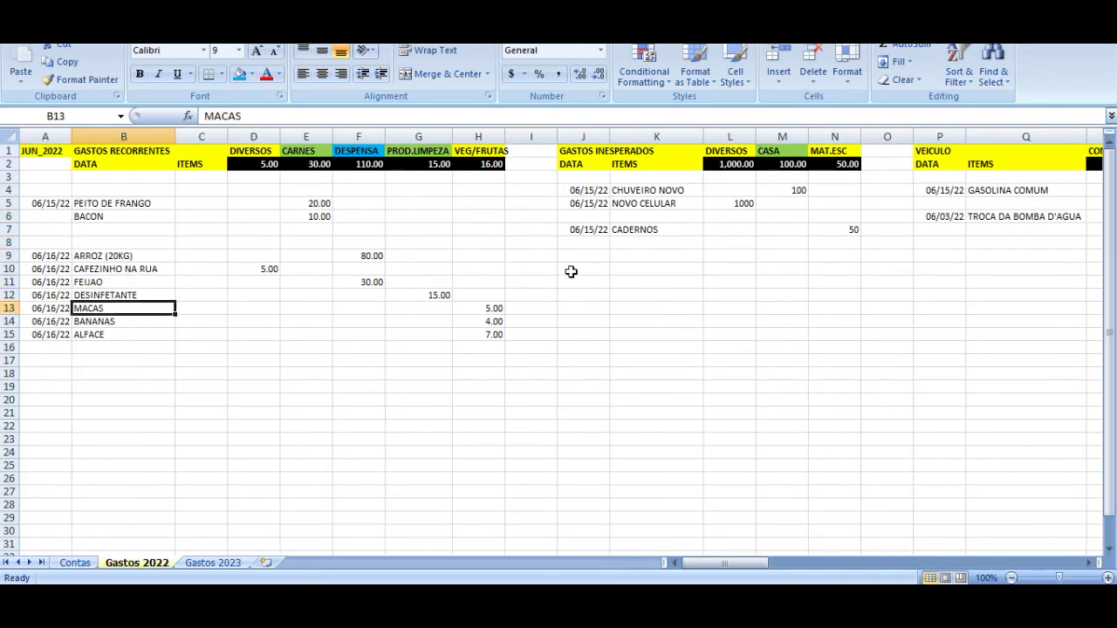
key("Left")
key("Down")
key("Down")
key("Down")
key("Down")
key("Down")
type("6/25/22")
key("Tab")
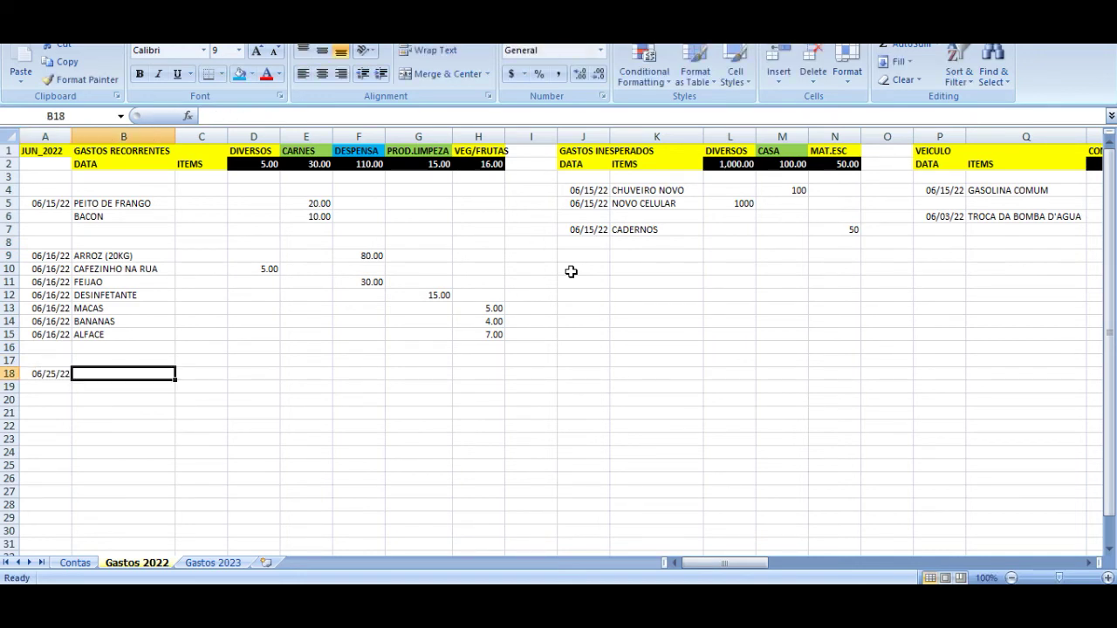
- Enter the item BUCHA PARA LAVAR CARRO in B18 with an amount of 2 in its DIVERSOS cell, D18
type("BUCHA PARA LAVAR CARRO")
key("Return")
key("Up")
key("Right")
key("Right")
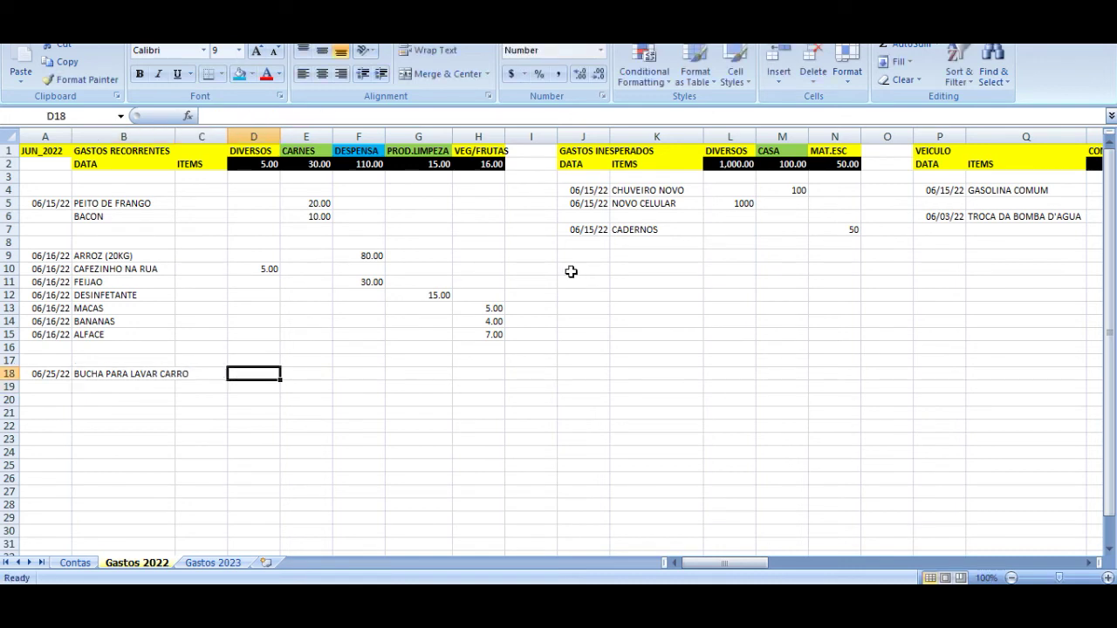
type("2")
key("Return")
key("Up")
- Check the DIVERSOS total formula in D2 and the column's entries below it
left_click(261, 162)
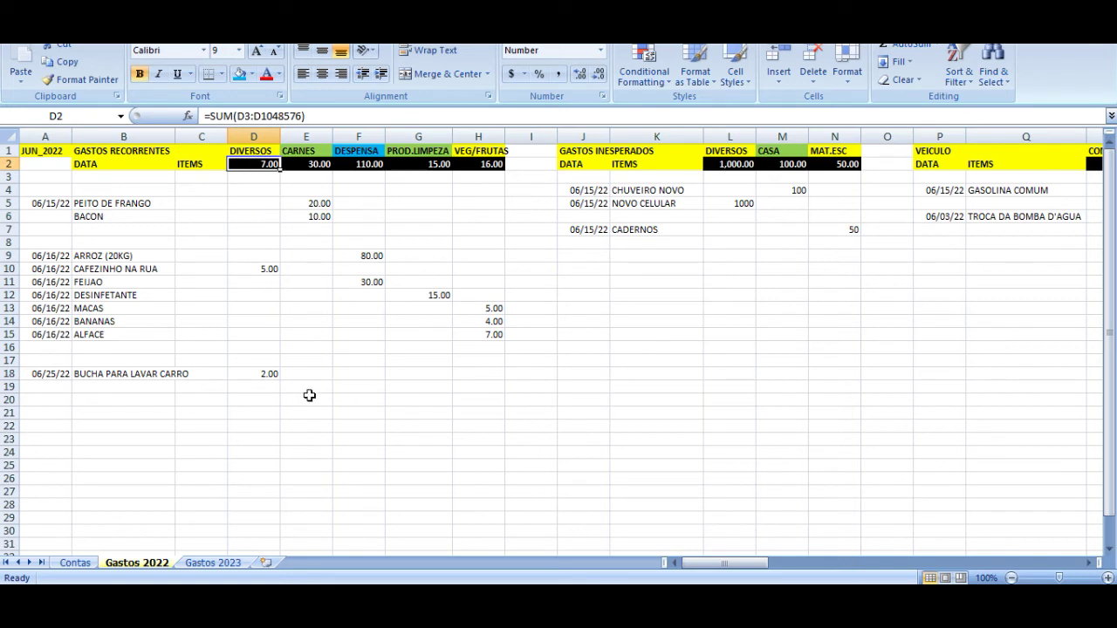
key("Up")
key("Up")
key("Down")
key("Down")
key("Down")
key("Down")
key("Down")
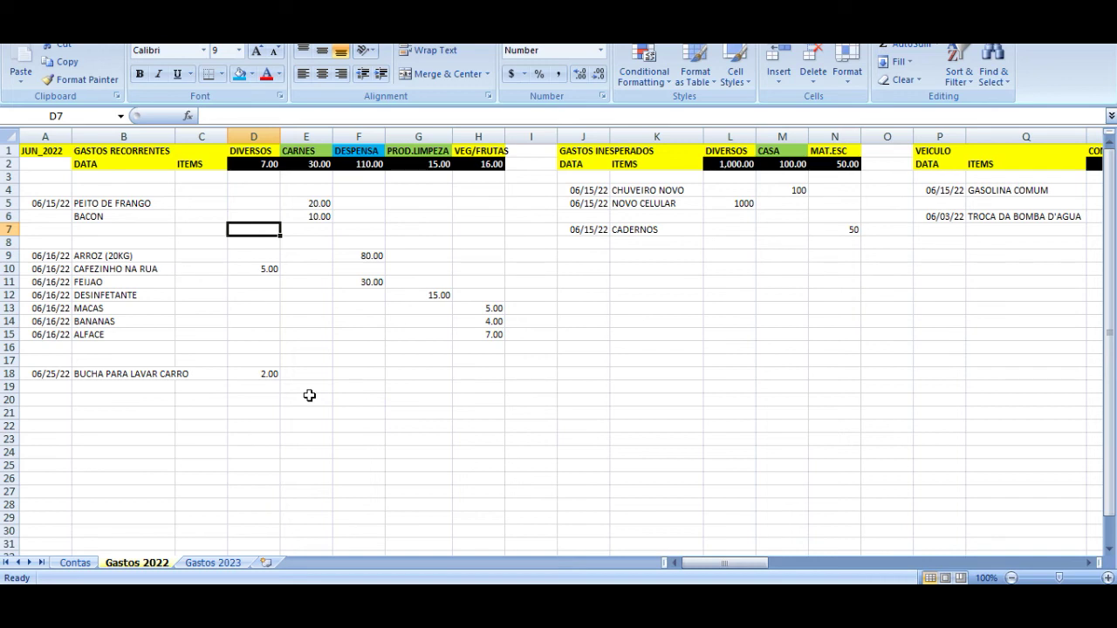
- Examine the TOTAIS POR GRUPOS table in Contas, checking each expense group's JUN cell, G56:G59
left_click(87, 564)
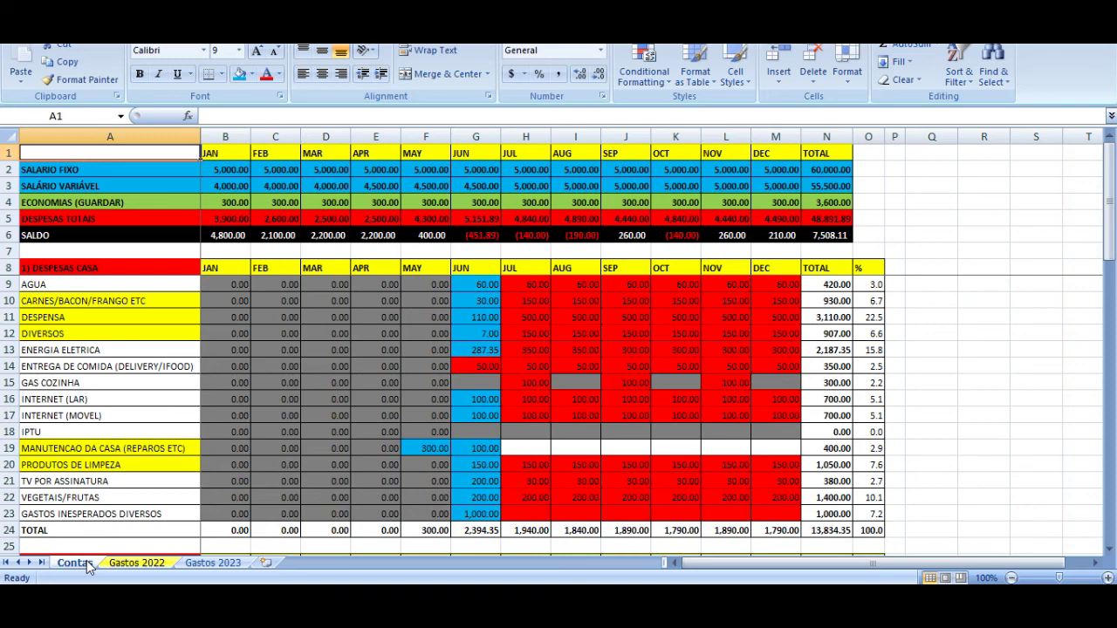
left_click(135, 441)
scroll(136, 441, "down", 14)
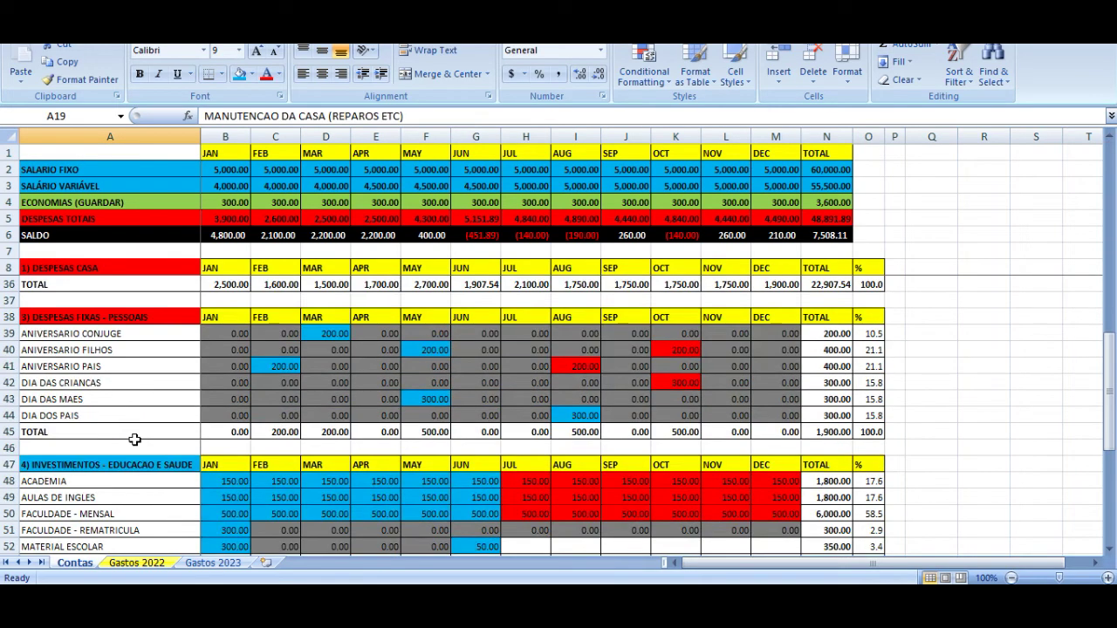
left_click(225, 367)
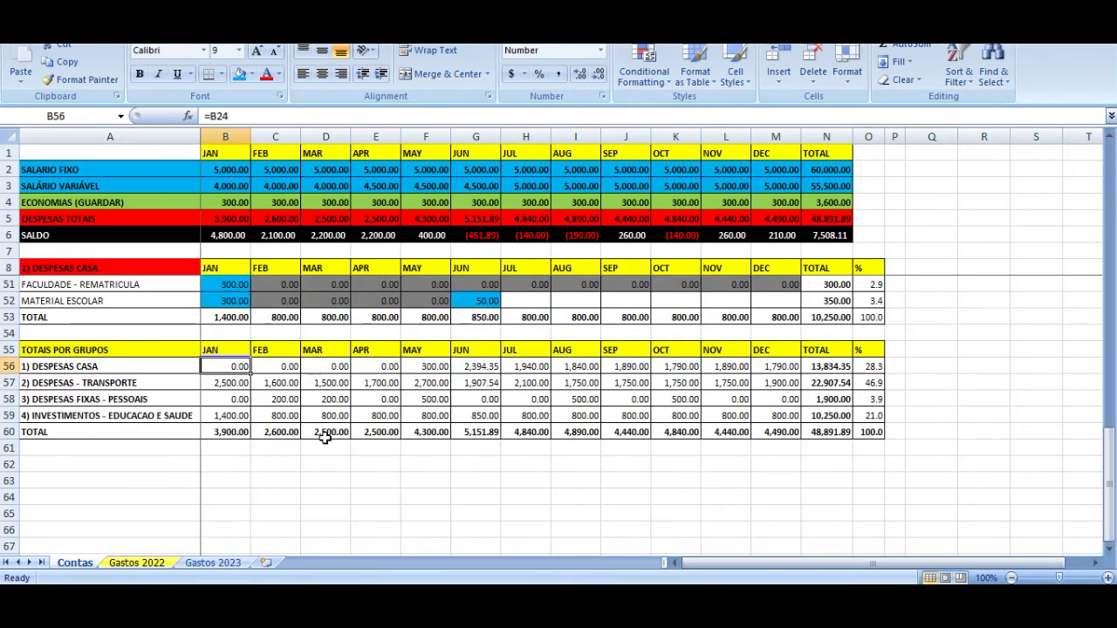
key("Right")
key("Right")
key("Right")
key("Right")
key("Right")
key("Right")
key("Right")
key("Left")
key("Left")
key("Left")
key("Right")
key("Up")
key("Down")
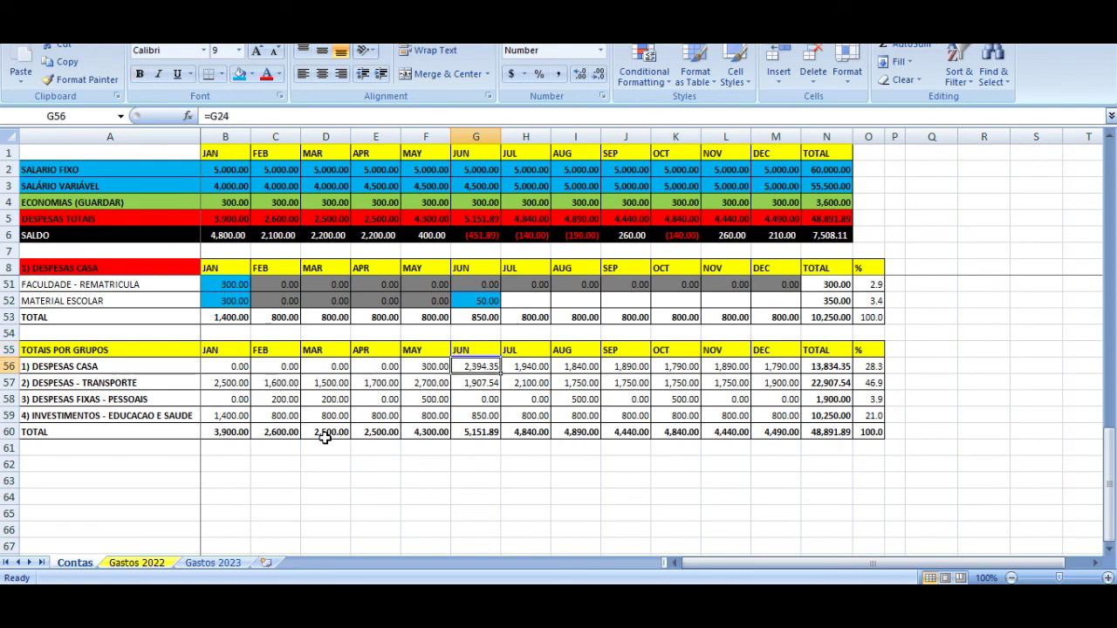
key("Down")
key("Down")
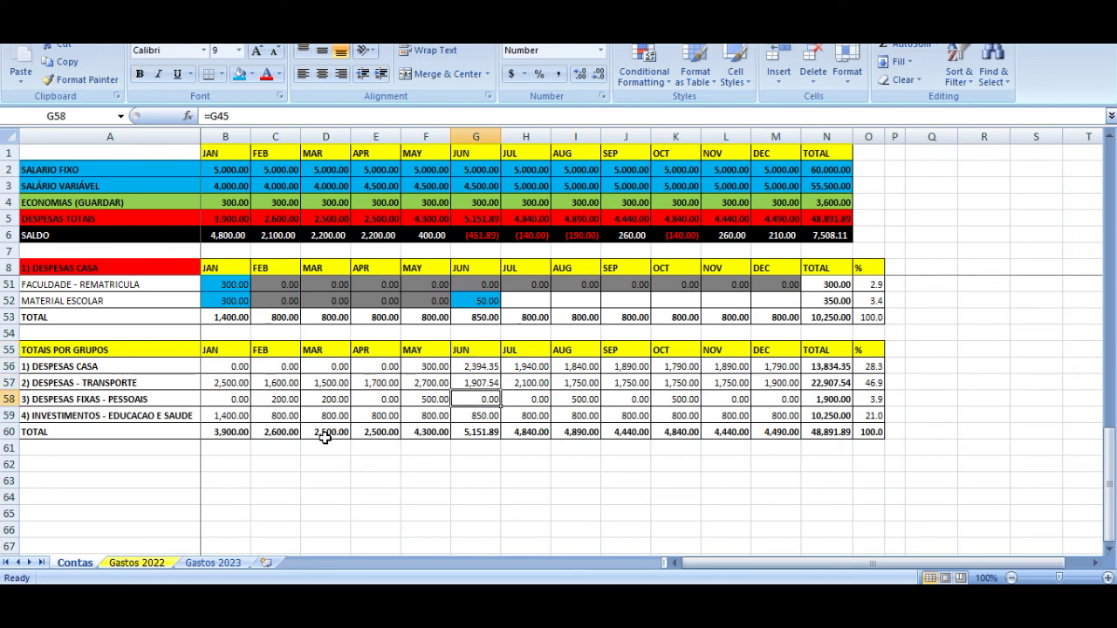
key("Down")
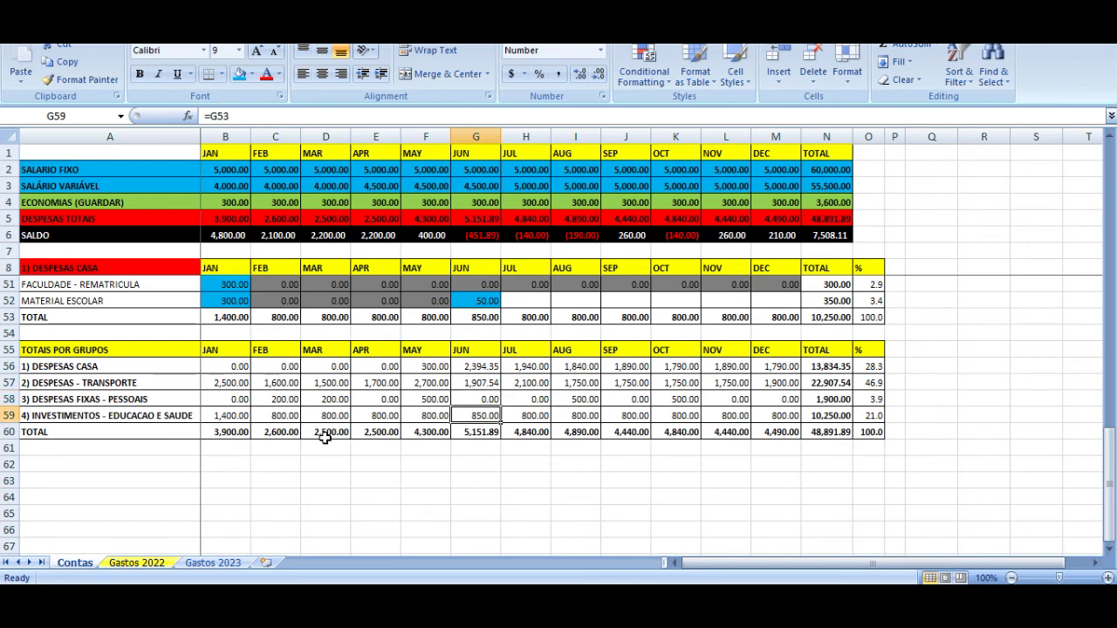
- Review the monthly sums across the TOTAL row of TOTAIS POR GRUPOS, row 60
key("Down")
key("Left")
key("Left")
key("Left")
key("Left")
key("Left")
key("Left")
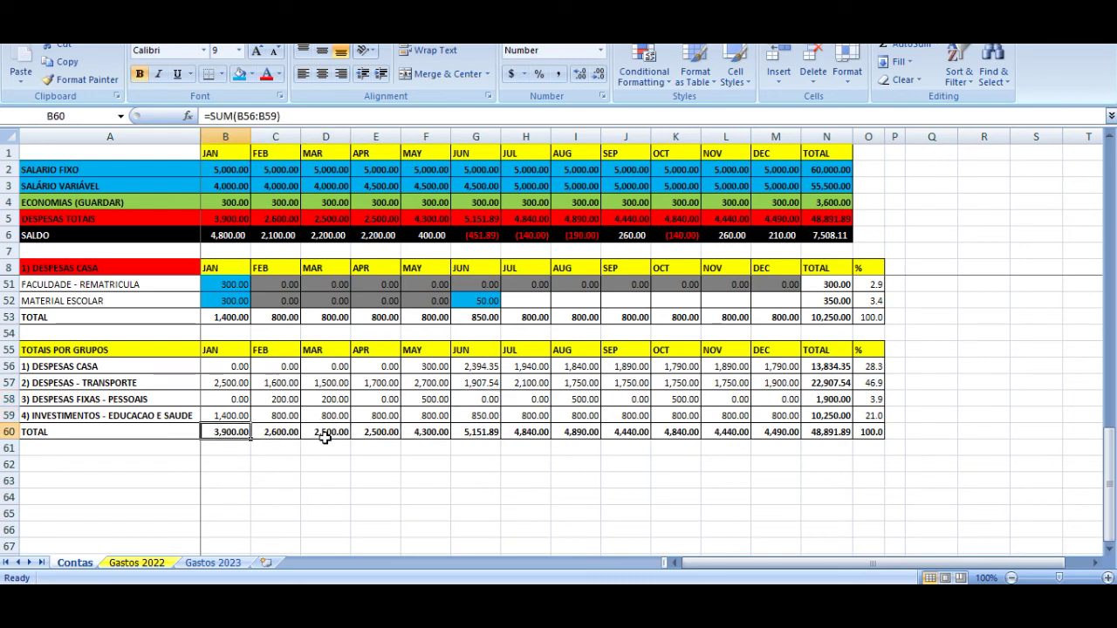
key("Right")
key("Right")
key("Right")
key("Right")
key("Right")
key("Right")
key("Right")
key("Right")
key("Right")
key("Right")
key("Right")
key("Right")
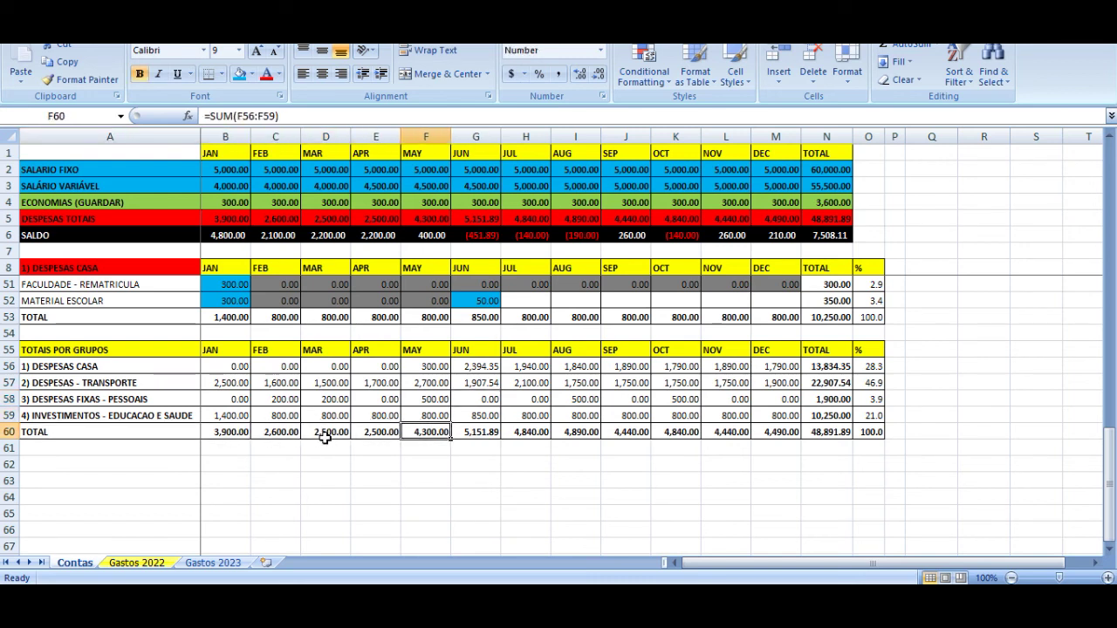
key("Left")
key("Left")
key("Left")
key("Left")
key("Left")
key("Left")
key("Left")
key("Left")
key("Left")
key("Left")
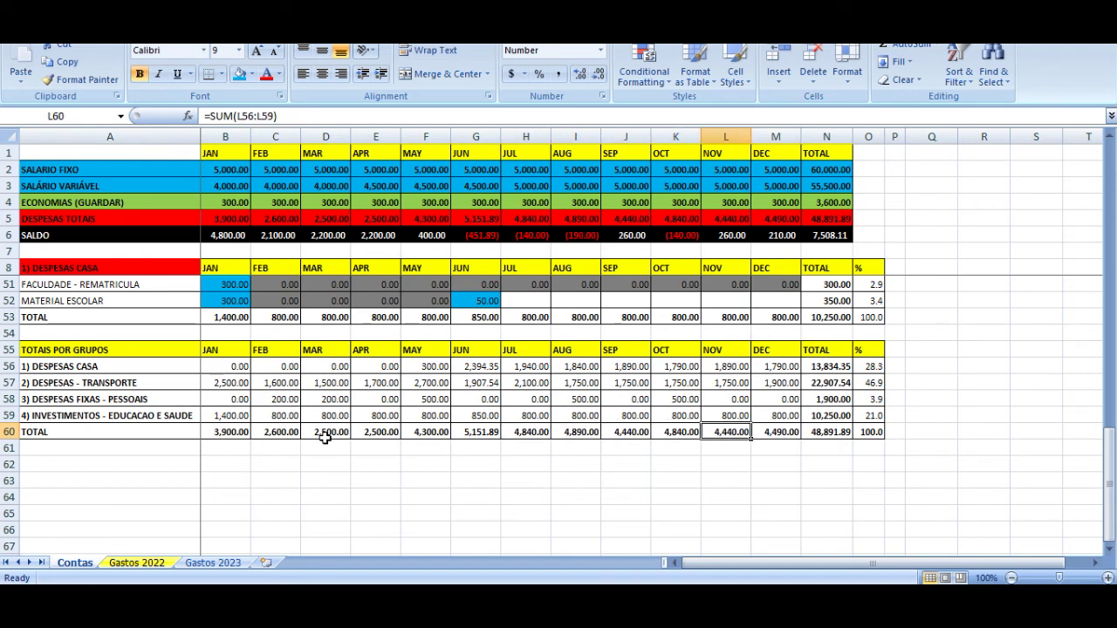
key("Left")
key("Right")
key("Right")
key("Right")
key("Right")
key("Right")
key("Right")
key("Right")
key("Right")
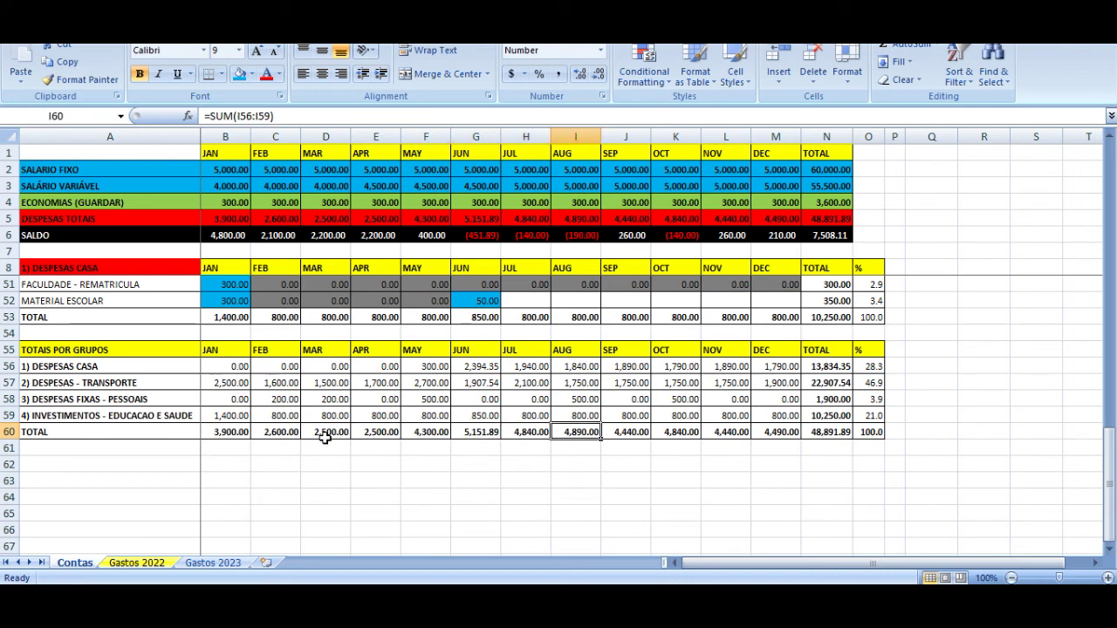
- Examine the negative SALDO cells in row 6 for JUN, JUL and AUG against the neighbouring months
left_click(483, 237)
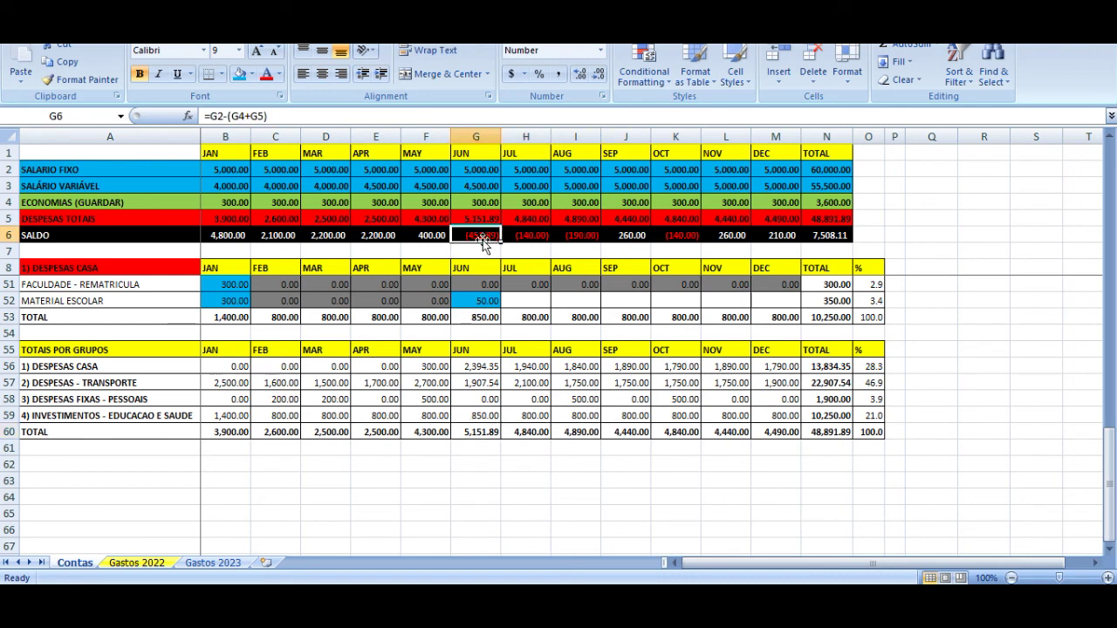
key("Right")
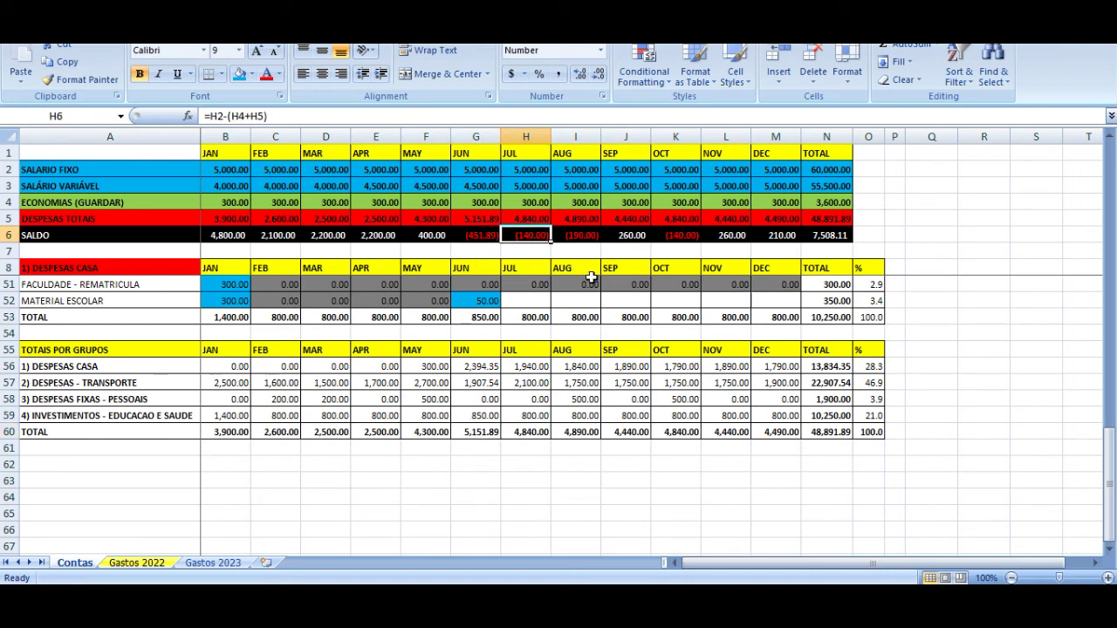
key("Right")
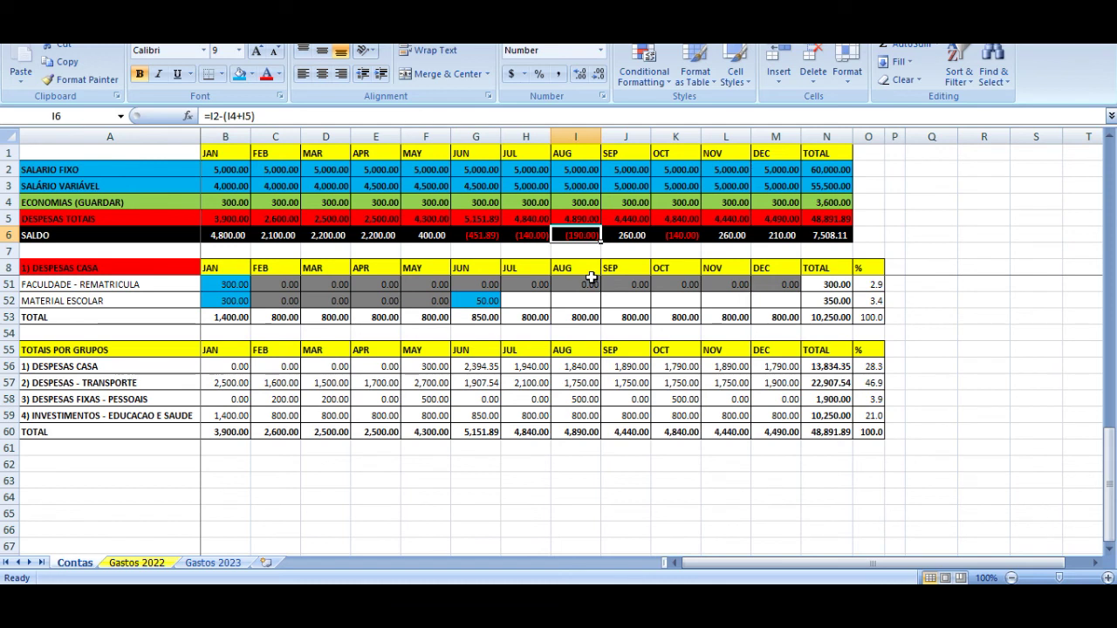
key("Right")
key("Left")
key("Left")
key("Left")
key("Left")
key("Left")
key("Right")
key("Right")
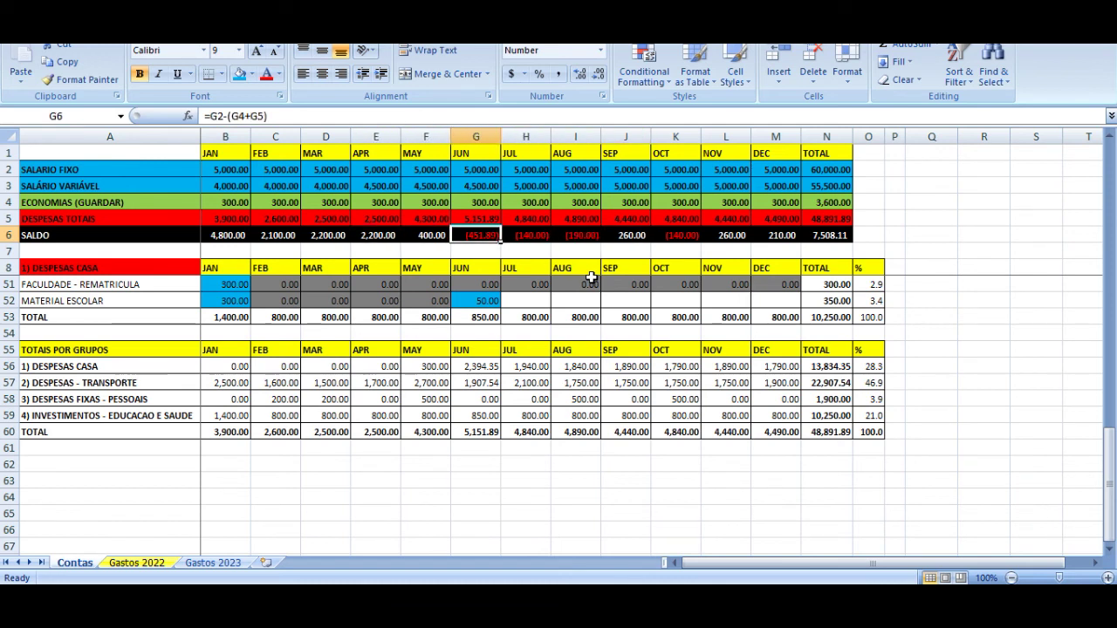
- Review the JUN entries of the DESPESAS CASA group in column G, from AGUA to its TOTAL row
key("Down")
key("Down")
key("Down")
key("Down")
key("Down")
key("Down")
key("Down")
key("Down")
key("Down")
key("Down")
key("Down")
key("Down")
key("Down")
key("Down")
key("Down")
key("Down")
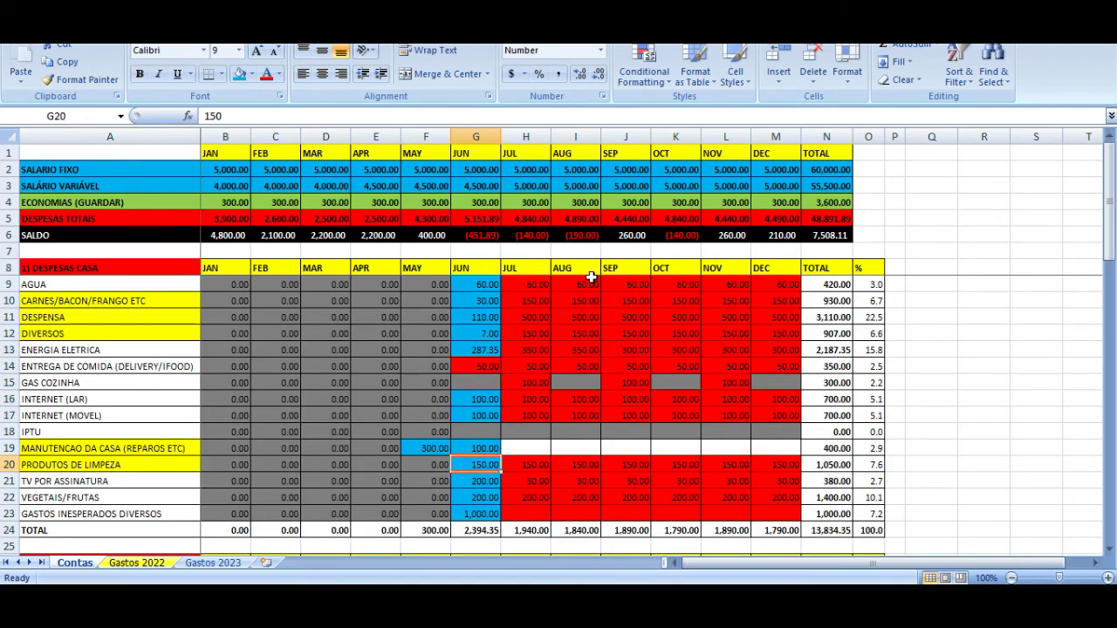
key("Down")
key("Down")
key("Down")
key("Down")
- Check the JUN entries of the DESPESAS - TRANSPORTE group, from CARRO - PRESTACAO to TROCA DE OLEO
key("Down")
key("Down")
key("Down")
key("Down")
key("Down")
key("Down")
key("Down")
key("Down")
key("Down")
key("Down")
key("Down")
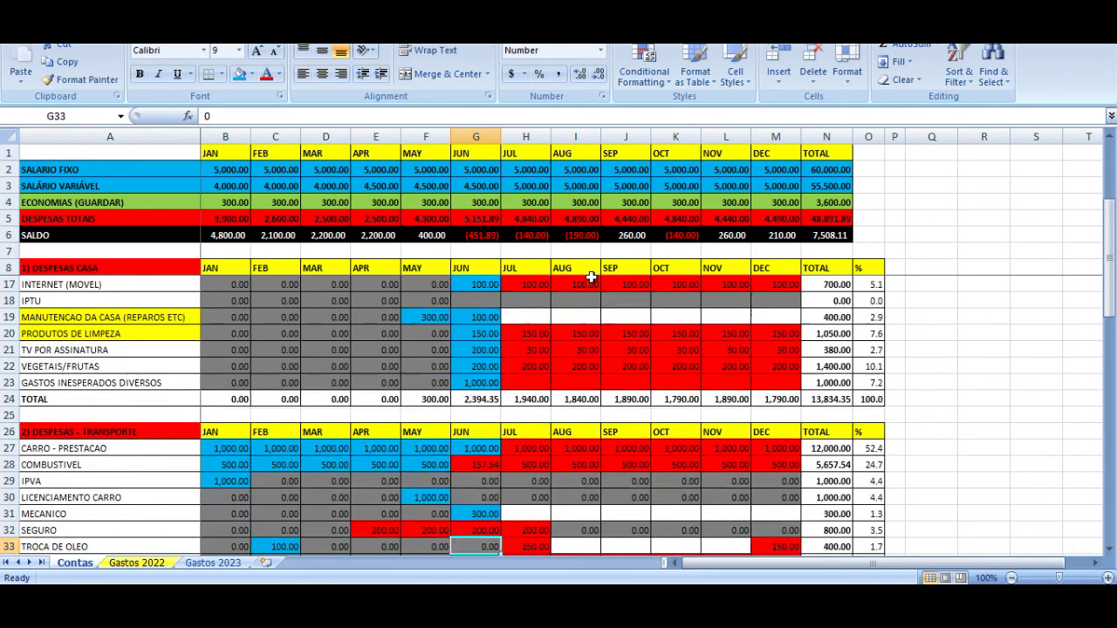
key("Up")
key("Up")
key("Up")
key("Up")
key("Up")
key("Up")
key("Up")
key("Up")
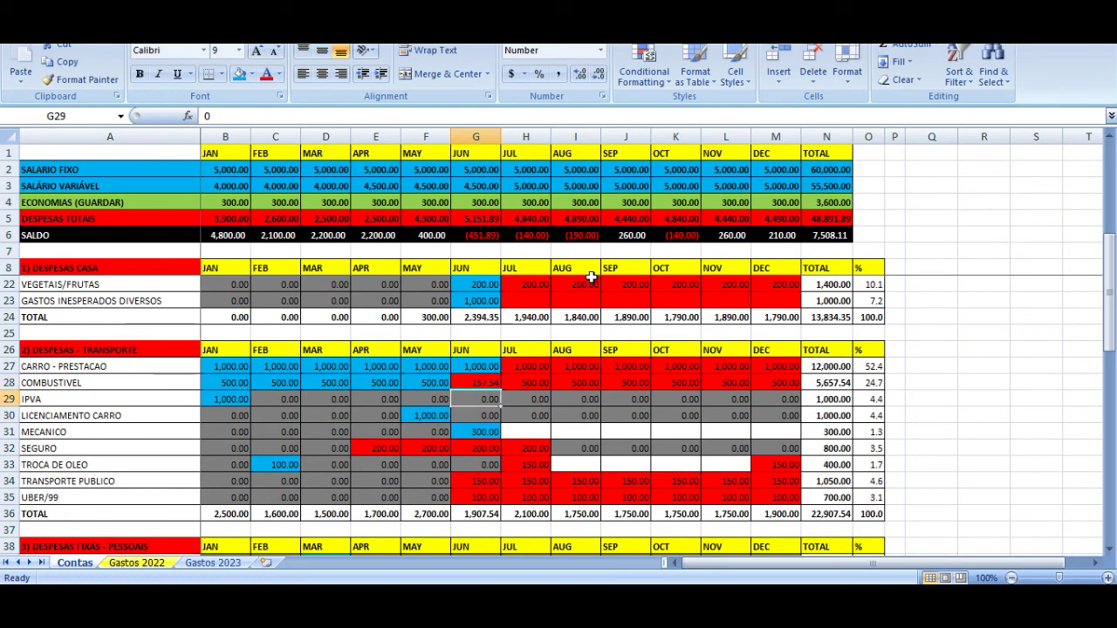
- Compare the COMBUSTIVEL entries in row 28 for the months around JUN
key("Up")
key("Left")
key("Left")
key("Right")
key("Right")
key("Right")
key("Right")
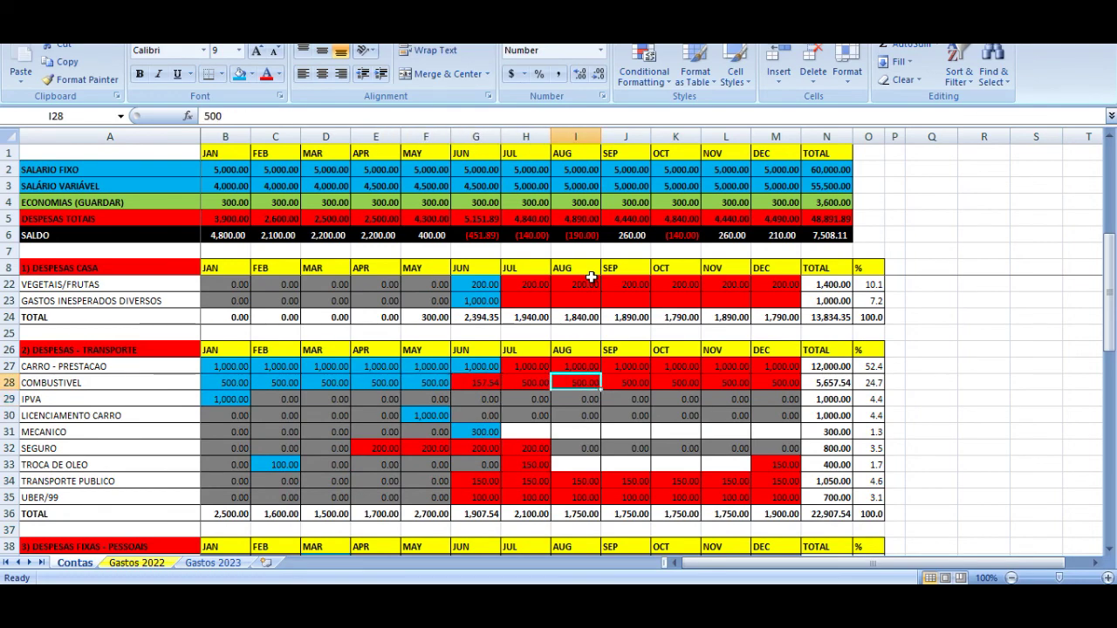
key("Left")
key("Left")
- Review column G from the rest of the transport group through the personal and INVESTIMENTOS groups to G56
key("Down")
key("Down")
key("Down")
key("Down")
key("Down")
key("Down")
key("Down")
key("Down")
key("Down")
key("Down")
key("Down")
key("Down")
key("Down")
key("Down")
key("Down")
key("Down")
key("Down")
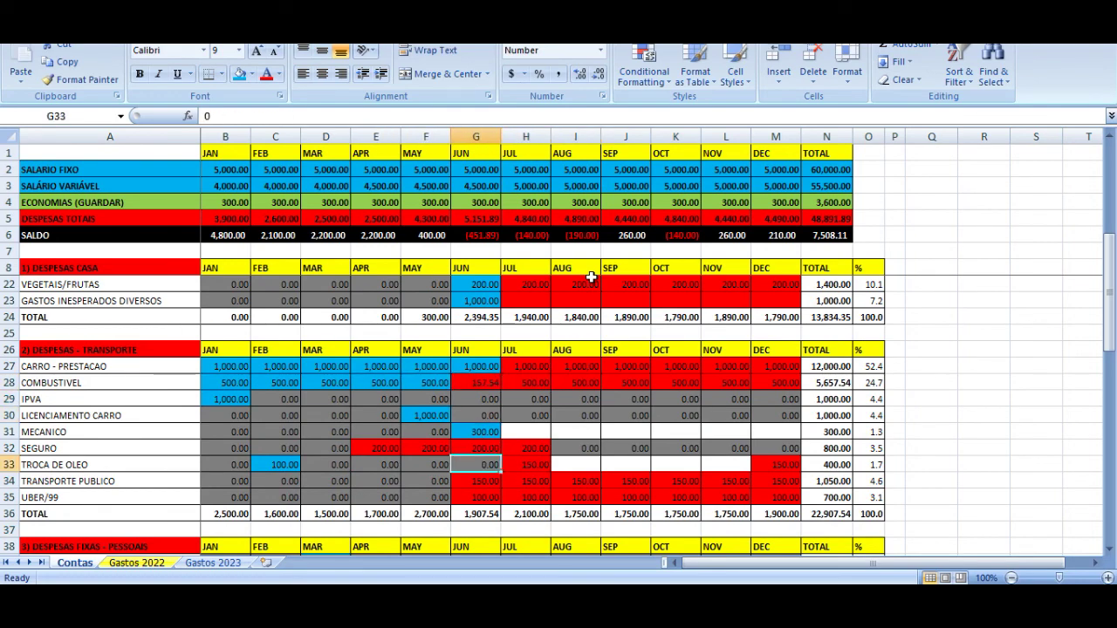
key("Down")
key("Down")
key("Down")
key("Down")
key("Down")
key("Down")
key("Down")
key("Down")
key("Down")
key("Down")
key("Down")
key("Down")
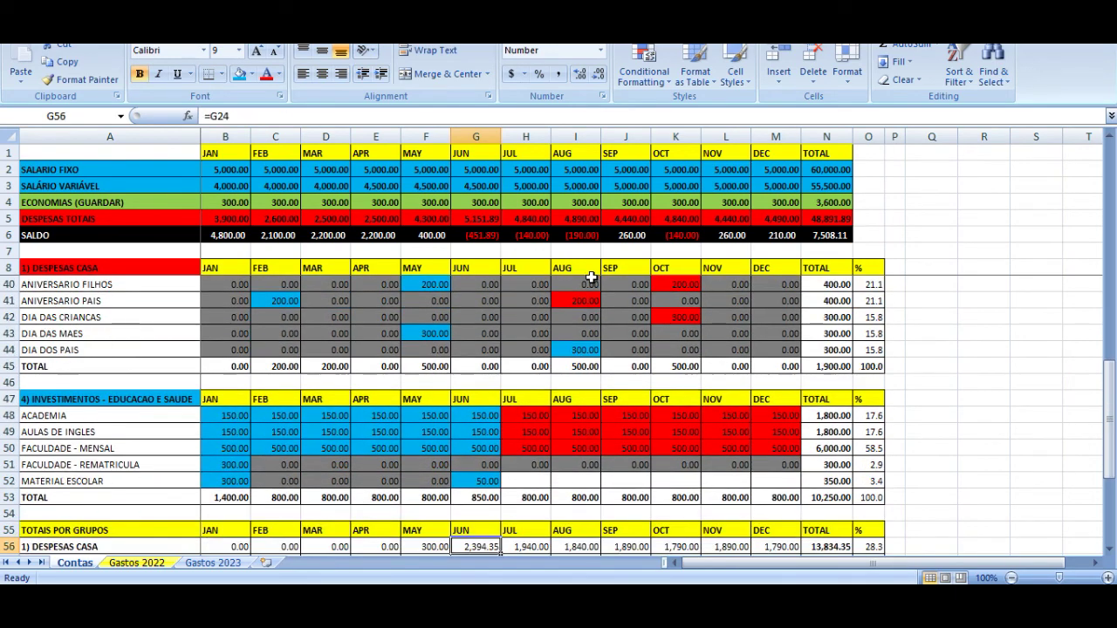
- Look over the JUN figures in TOTAIS POR GRUPOS down to the empty rows below the table
key("Down")
key("Down")
key("Down")
key("Down")
key("Down")
key("Down")
key("Down")
key("Down")
key("Down")
key("Down")
key("Up")
key("Up")
key("Up")
key("Up")
key("Up")
key("Up")
key("Up")
key("Up")
key("Up")
key("Up")
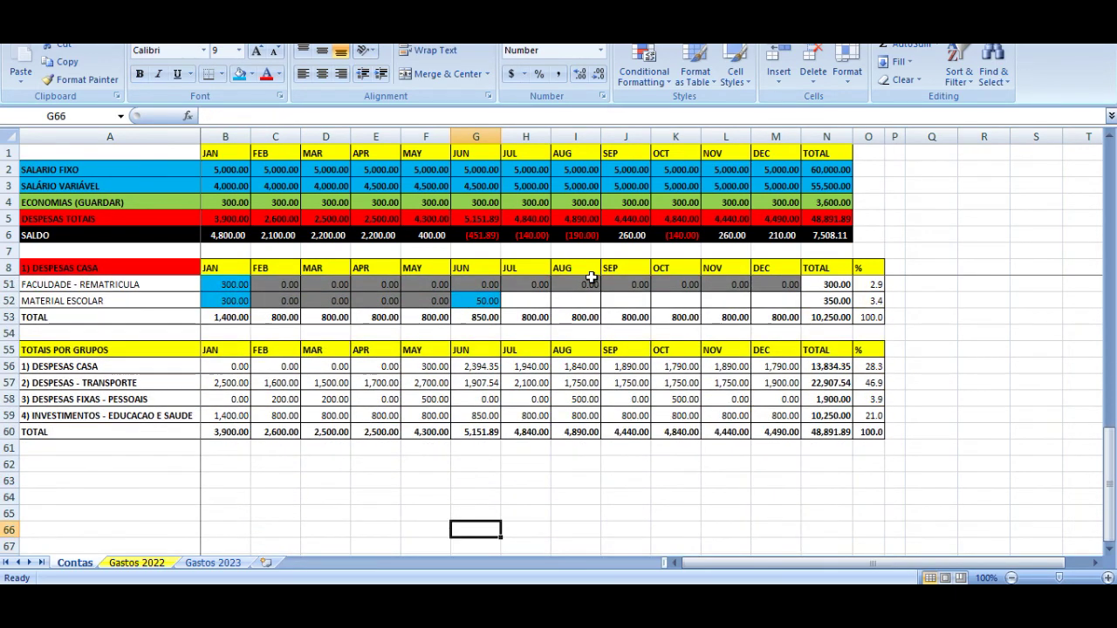
- Examine the JUN entries of the INVESTIMENTOS - EDUCACAO E SAUDE group, around ACADEMIA in G48
key("Up")
key("Up")
key("Up")
key("Up")
key("Up")
key("Up")
key("Up")
key("Up")
key("Up")
key("Up")
key("Up")
key("Down")
key("Down")
key("Down")
key("Down")
key("Down")
key("Down")
key("Up")
key("Up")
key("Up")
key("Up")
key("Up")
key("Down")
key("Down")
key("Up")
key("Down")
key("Up")
key("Down")
key("Up")
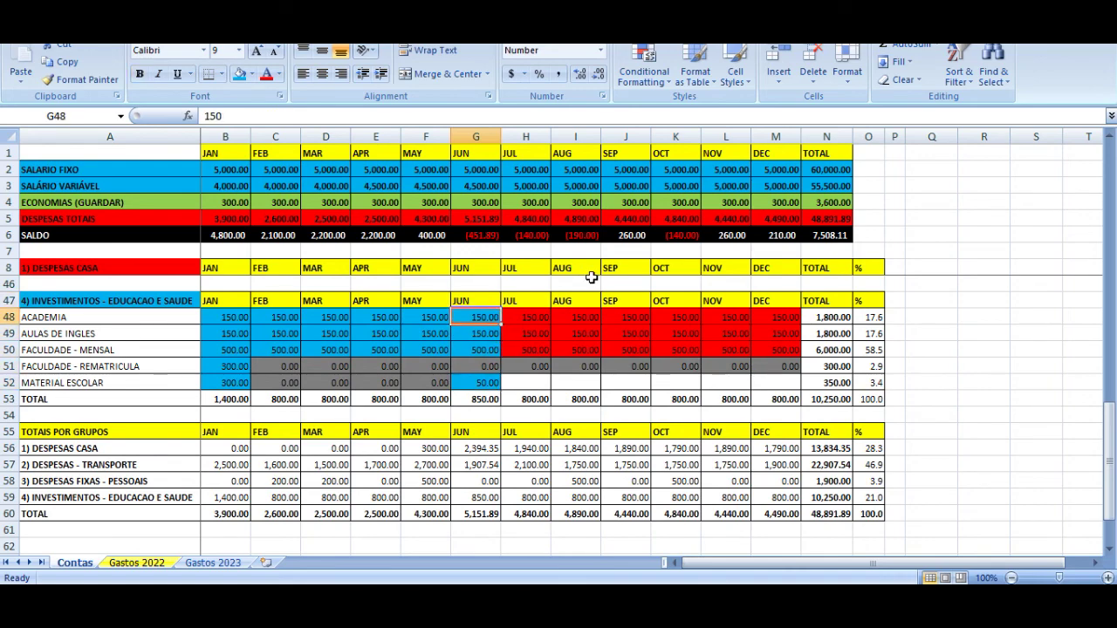
- Review the JUN expenses in column G from the INVESTIMENTOS group back up through the personal and transport groups to UBER/99
key("Up")
key("Up")
key("Up")
key("Up")
key("Up")
key("Up")
key("Up")
key("Up")
key("Up")
key("Up")
key("Down")
key("Down")
key("Up")
key("Up")
key("Up")
key("Up")
key("Up")
key("Up")
key("Up")
key("Up")
key("Up")
key("Up")
key("Up")
key("Up")
key("Down")
key("Down")
key("Down")
key("Down")
key("Down")
key("Down")
key("Down")
key("Down")
key("Down")
key("Down")
key("Up")
key("Up")
key("Up")
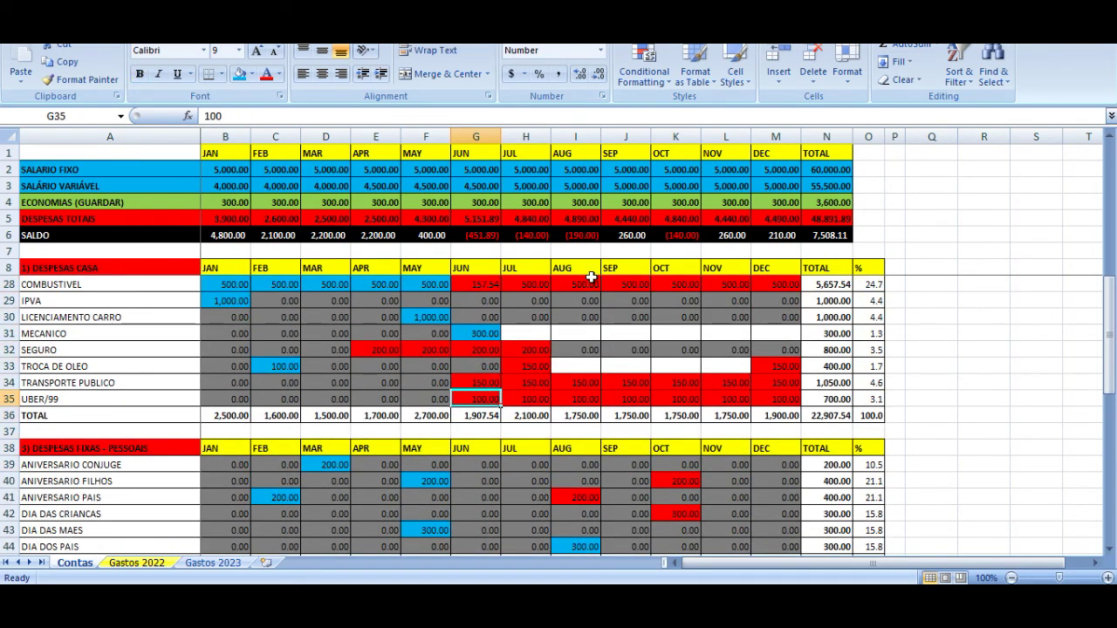
- Copy the grey 0.00 entry of UBER/99 for MAY (F35) into its JUL cell H35
key("Left")
key("Right")
key("Left")
key("ctrl+c")
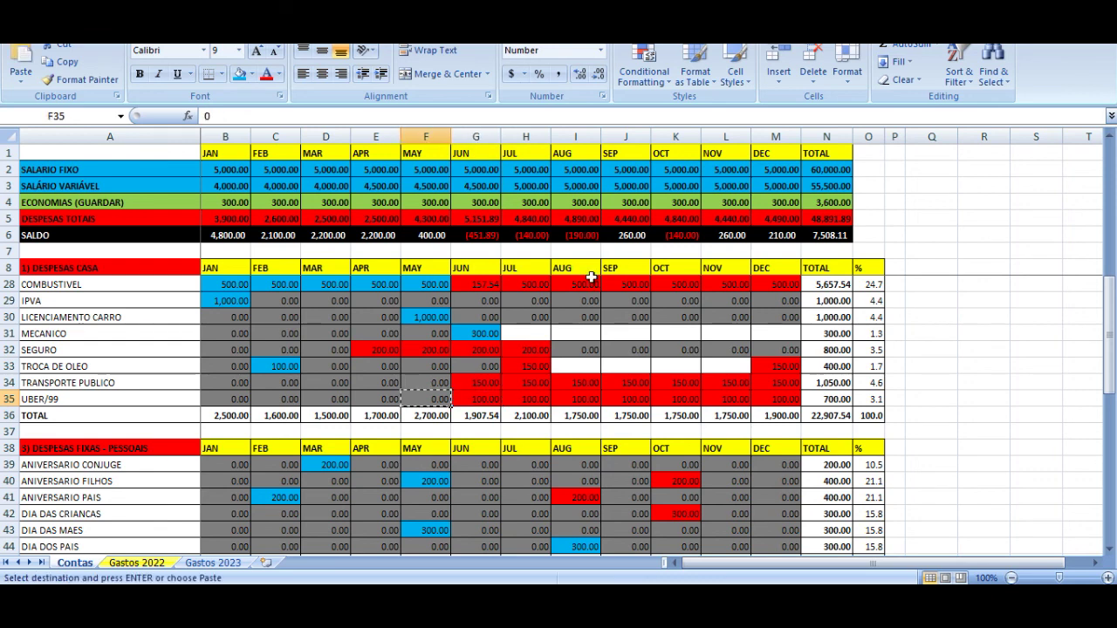
key("Right")
key("Right")
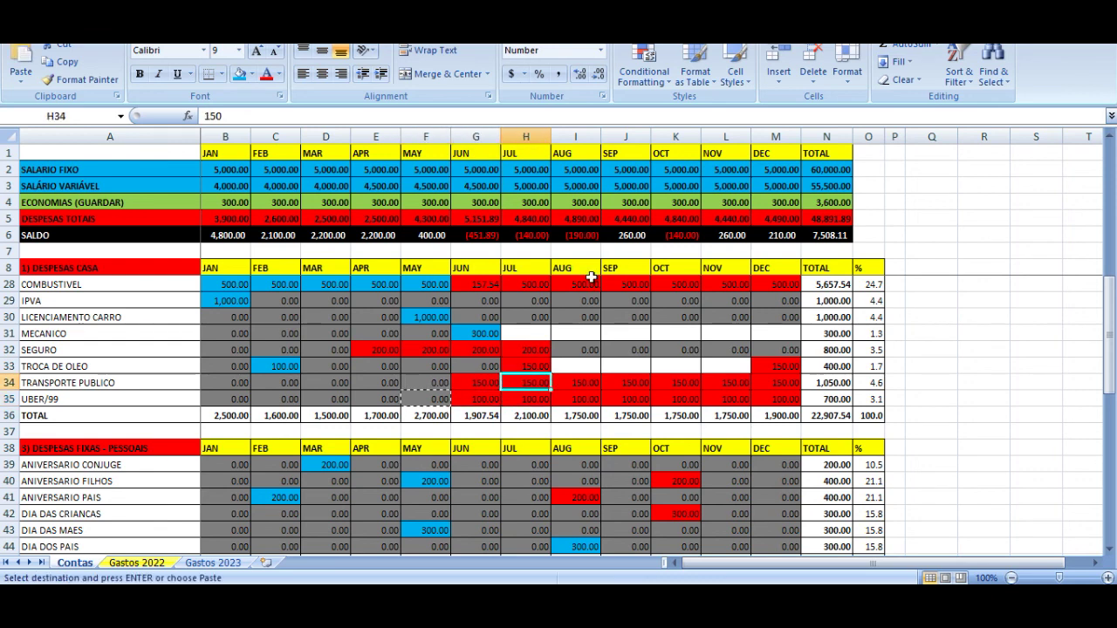
key("ctrl+v")
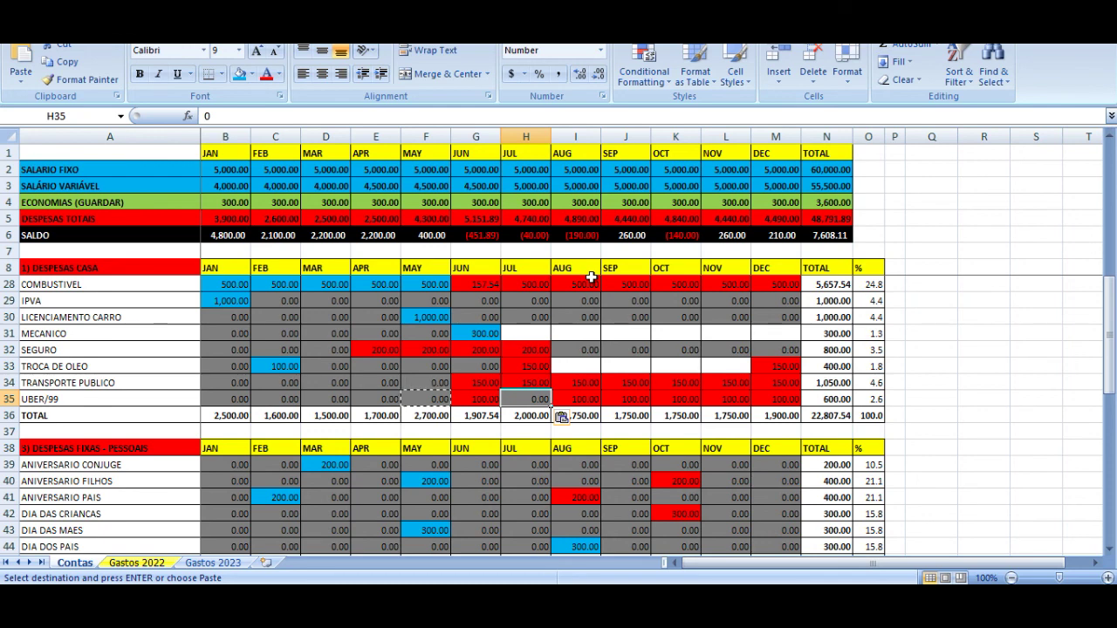
- Examine the JUL entries in column H from MECANICO down through the personal, INVESTIMENTOS and TOTAIS POR GRUPOS sections
key("Up")
key("Up")
key("Up")
key("Up")
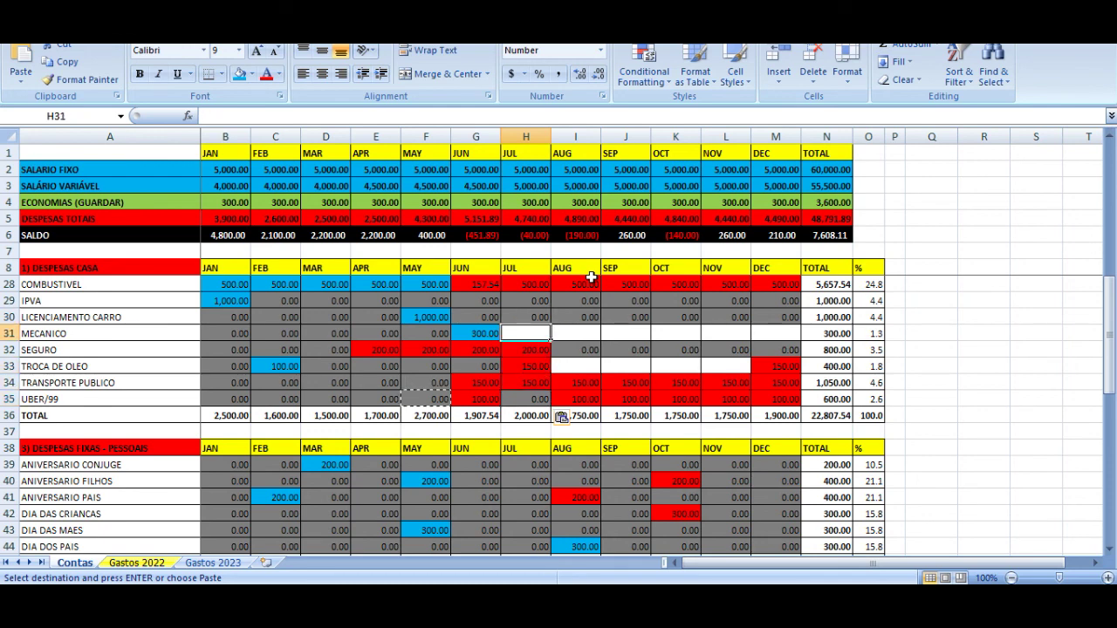
key("Down")
key("Down")
key("Down")
key("Down")
key("Down")
key("Down")
key("Down")
key("Down")
key("Down")
key("Down")
key("Down")
key("Down")
key("Down")
key("Down")
key("Down")
key("Down")
key("Down")
key("Down")
key("Down")
key("Down")
key("Up")
key("Up")
key("Up")
key("Up")
key("Up")
key("Up")
key("Up")
key("Up")
key("Up")
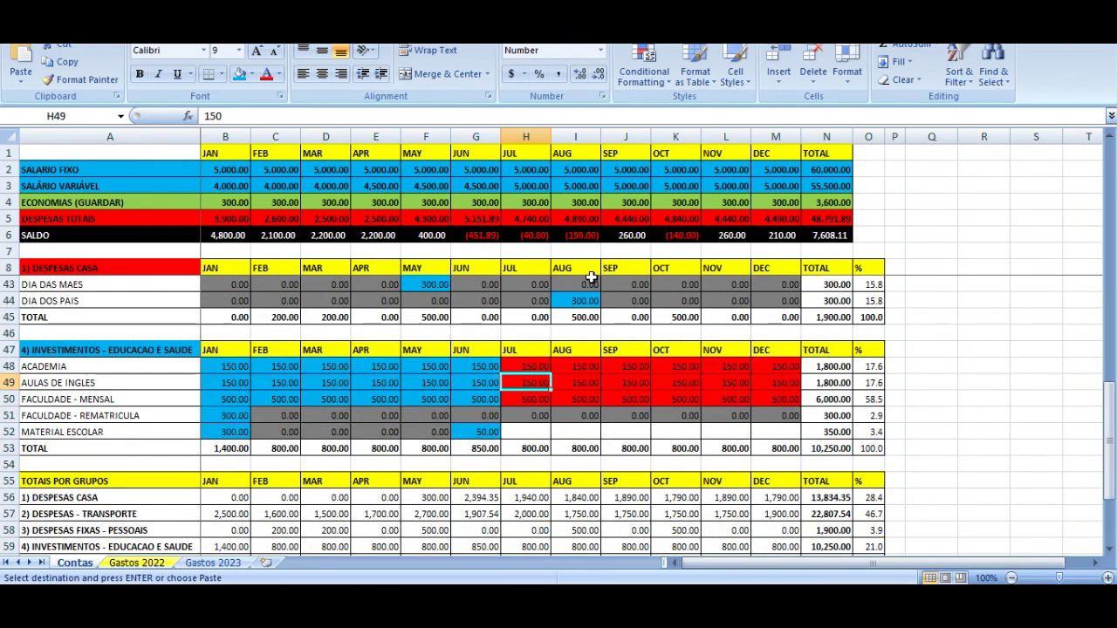
- Shade the JUL cell of AULAS DE INGLES (H49) dark grey and set its value to 0
key("Down")
key("Up")
left_click(255, 75)
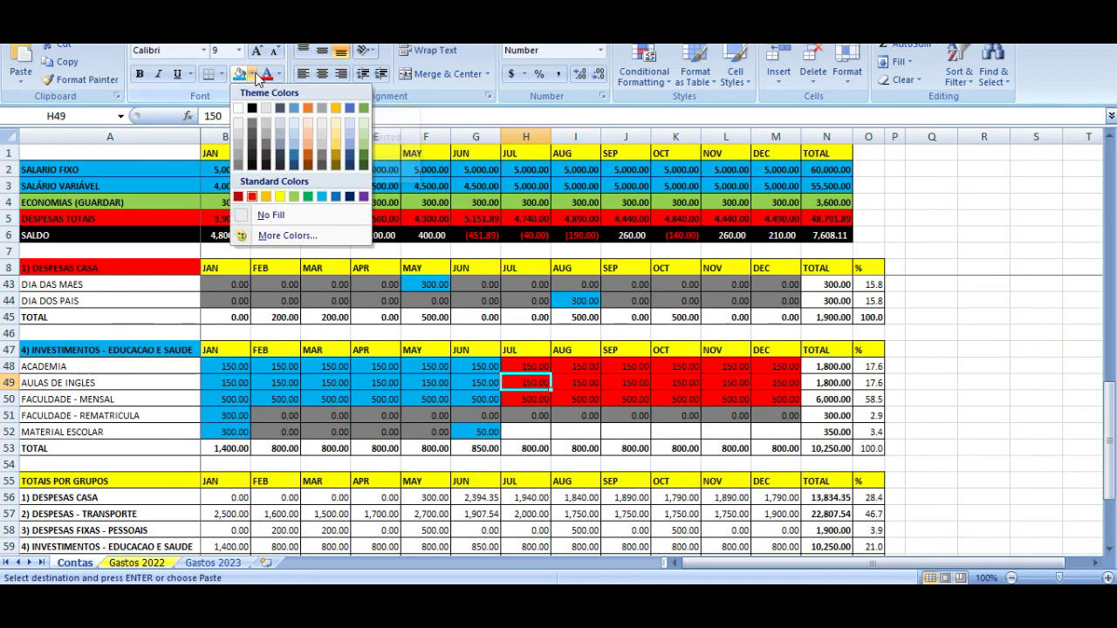
left_click(237, 167)
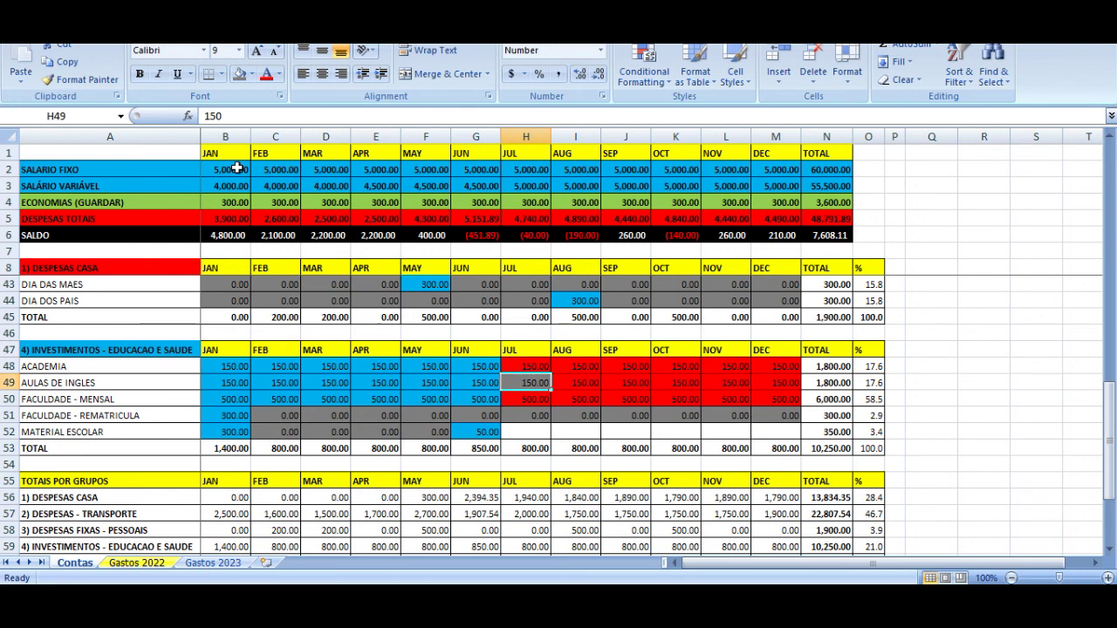
type("0")
key("Return")
key("Up")
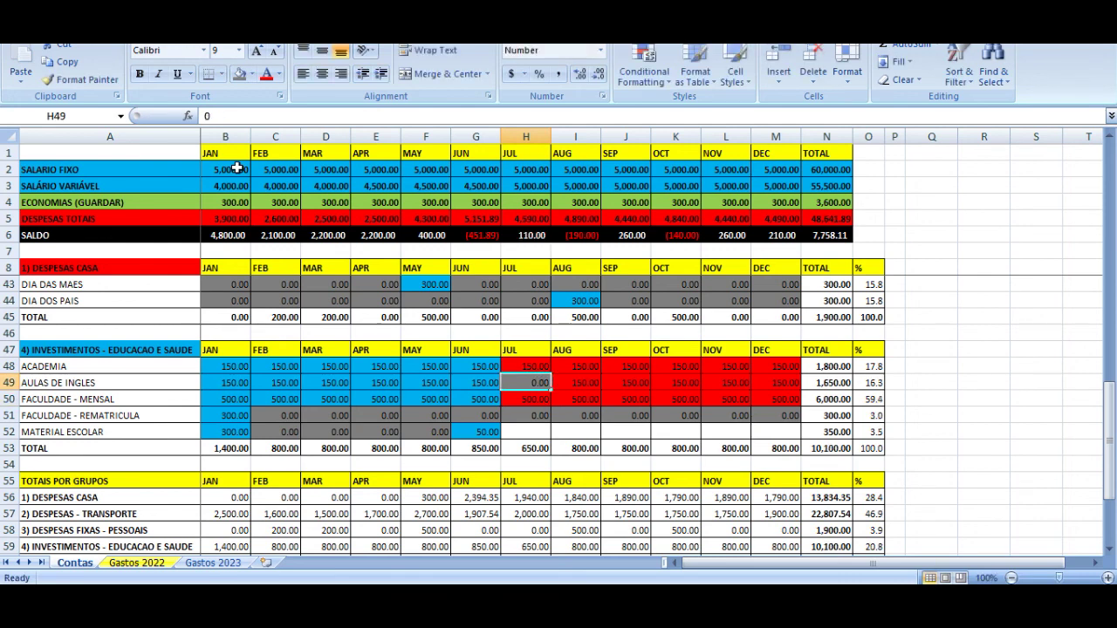
- Review the JUL expenses in column H from the INVESTIMENTOS group back up through the personal and transport groups
key("Down")
key("Up")
key("Up")
key("Up")
key("Up")
key("Up")
key("Up")
key("Up")
key("Up")
key("Up")
key("Up")
key("Up")
key("Up")
key("Up")
key("Up")
key("Up")
key("Up")
key("Up")
key("Up")
key("Up")
key("Up")
key("Up")
key("Up")
key("Up")
key("Up")
key("Up")
key("Up")
key("Up")
key("Up")
- Examine the JUL entries in column H from the transport expenses down through the personal, INVESTIMENTOS and TOTAIS POR GRUPOS sections
key("Down")
key("Down")
key("Down")
key("Down")
key("Down")
key("Down")
key("Down")
key("Down")
key("Down")
key("Down")
key("Down")
key("Down")
key("Down")
key("Down")
key("Down")
key("Down")
key("Down")
key("Down")
key("Down")
key("Down")
key("Down")
key("Down")
key("Down")
key("Down")
key("Down")
key("Down")
key("Down")
key("Down")
key("Down")
key("Down")
key("Down")
key("Down")
key("Down")
key("Down")
key("Down")
key("Down")
key("Down")
key("Down")
key("Down")
key("Down")
- Check the JUL entries in column H from TOTAIS POR GRUPOS back up to TROCA DE OLEO (H33)
key("Up")
key("Up")
key("Up")
key("Up")
key("Up")
key("Up")
key("Up")
key("Up")
key("Up")
key("Up")
key("Up")
key("Up")
key("Up")
key("Up")
key("Up")
key("Up")
key("Up")
key("Up")
key("Up")
key("Up")
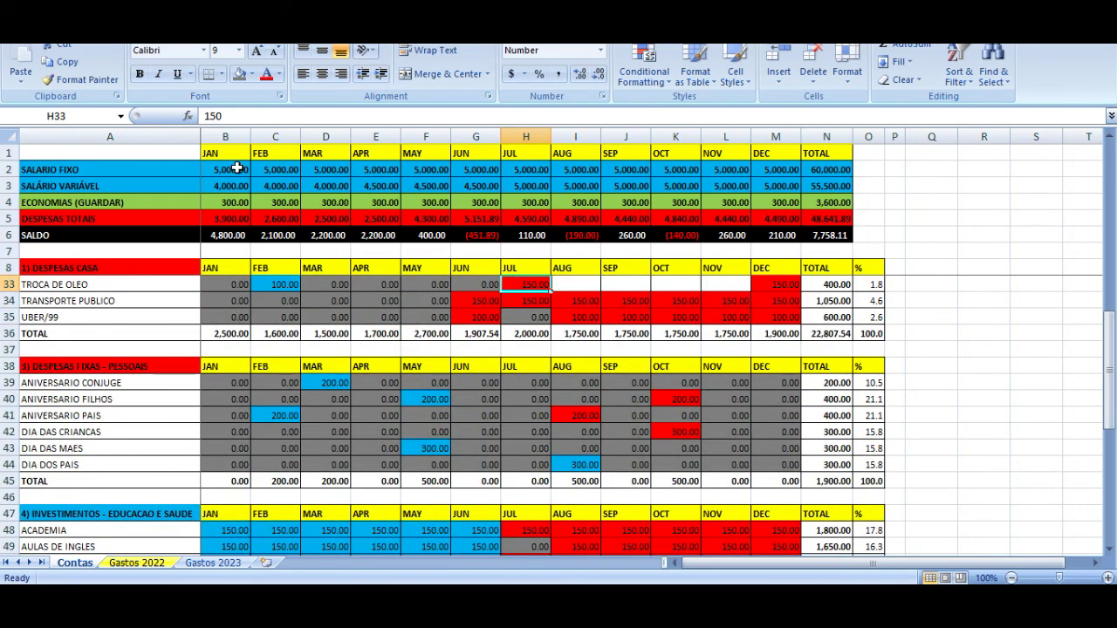